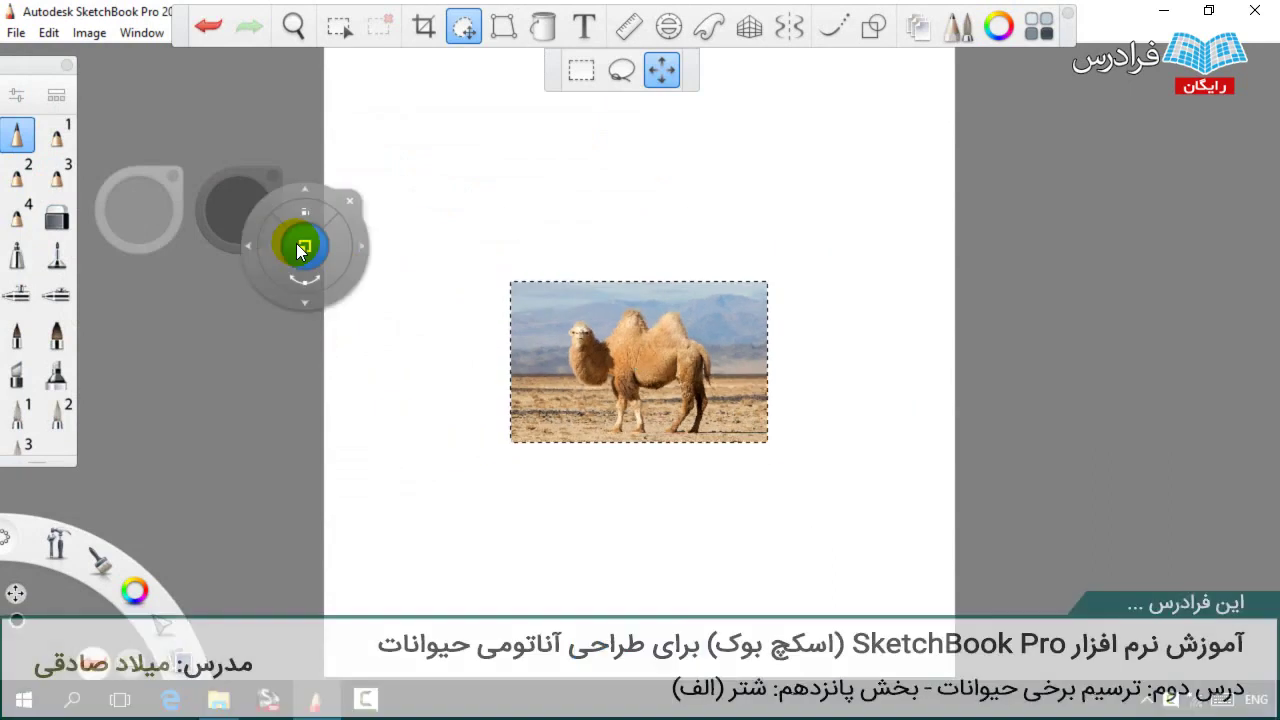
Shrink the two-humped camel photo, place it in the canvas's upper-left corner and finish the transform.
drag(419, 248, 196, 116)
drag(376, 236, 378, 242)
mouse_move(335, 208)
mouse_down()
mouse_move(301, 212)
mouse_move(353, 221)
mouse_up()
click(363, 168)
Add the image body2.jpg and place it directly to the right of the first camel photo.
click(17, 33)
click(66, 223)
double_click(457, 235)
drag(458, 305, 263, 266)
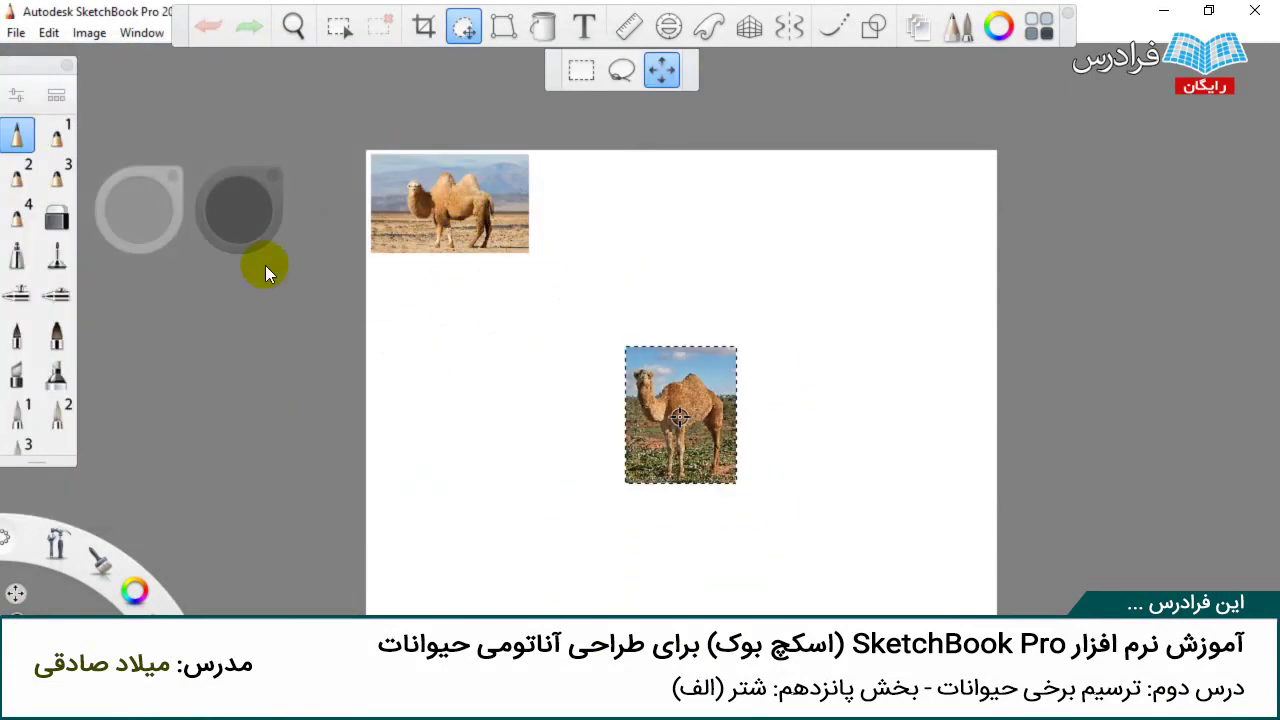
drag(414, 309, 263, 123)
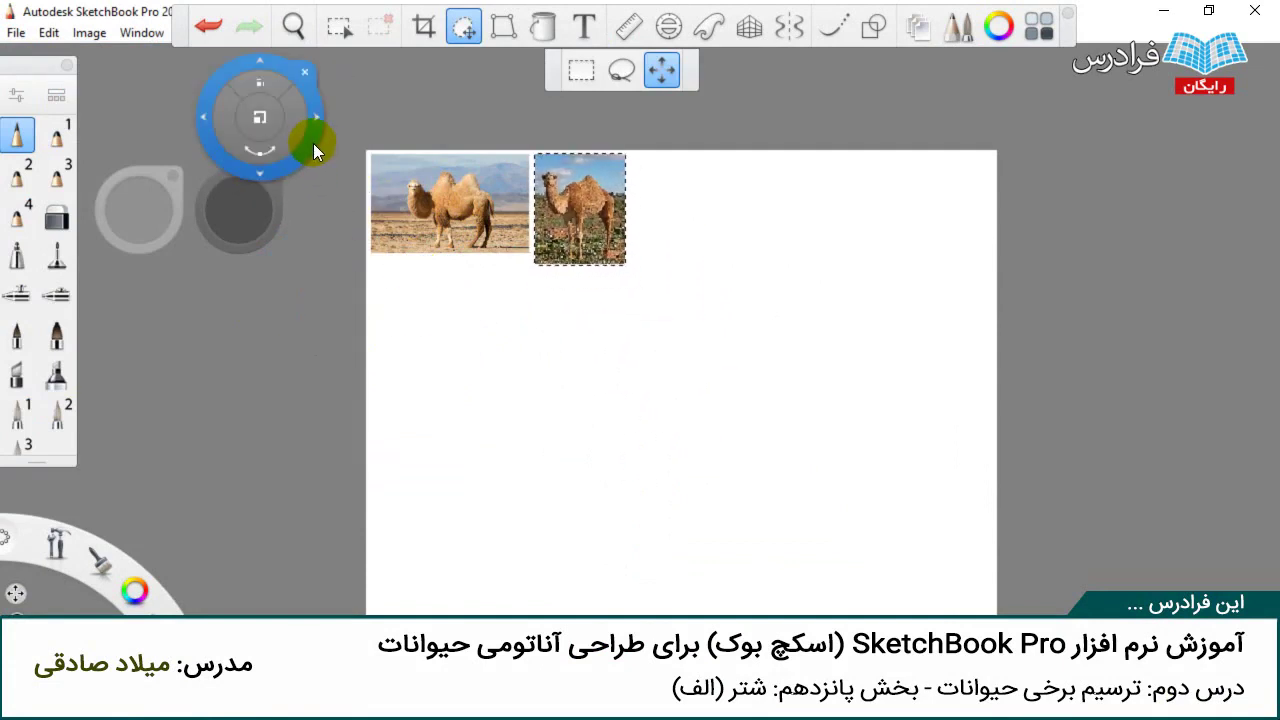
Add the image body3.jpg and place it in the upper row beside the body2 photo.
click(16, 32)
click(61, 219)
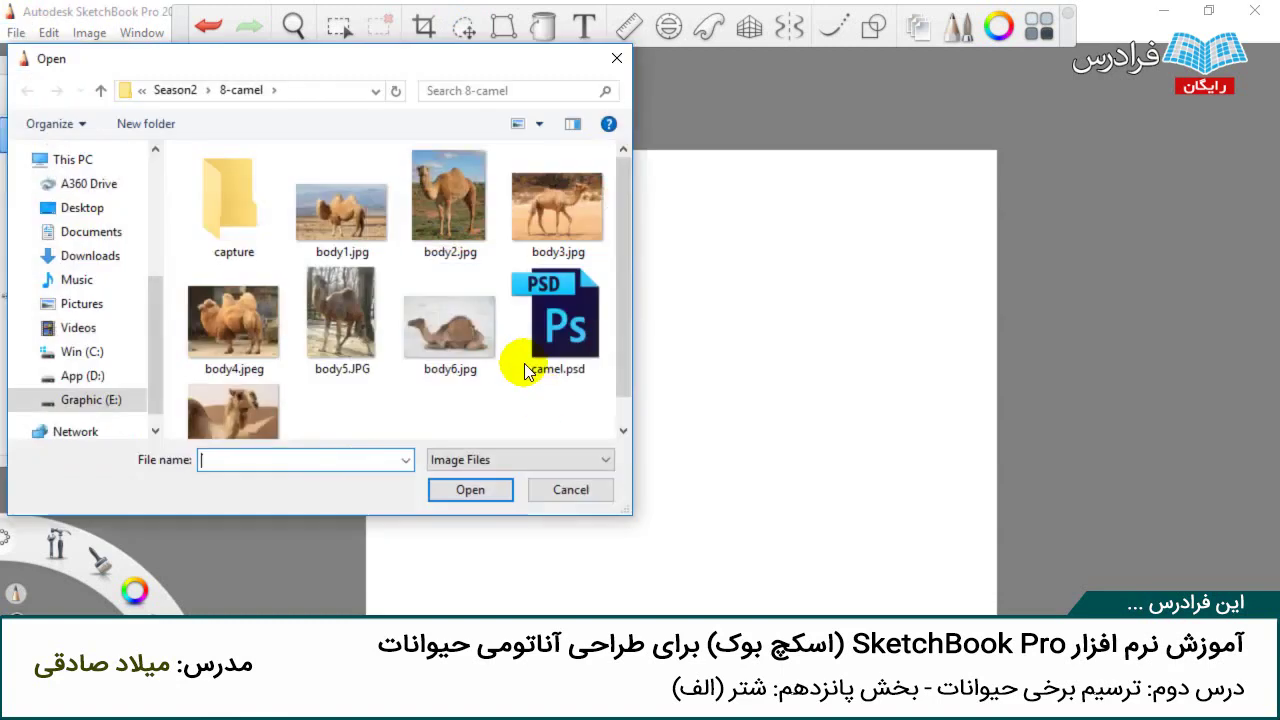
double_click(553, 200)
drag(473, 337, 526, 154)
Add the image body4.jpeg and place it in the upper row beside the walking camel photo.
click(16, 32)
click(61, 219)
double_click(239, 330)
drag(658, 442, 537, 207)
Add the image body5.JPG, scale it down and place it at the right end of the upper photo row.
click(16, 32)
click(61, 219)
click(338, 308)
double_click(336, 299)
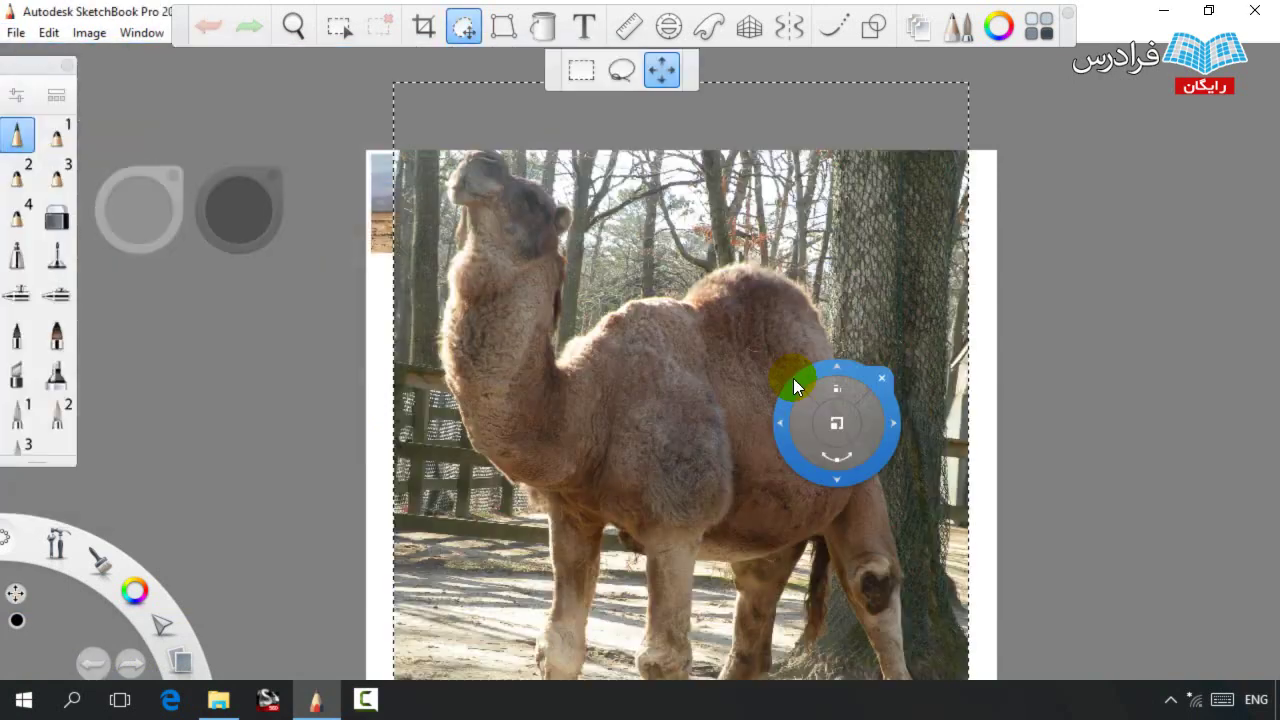
drag(826, 420, 457, 399)
drag(510, 439, 742, 220)
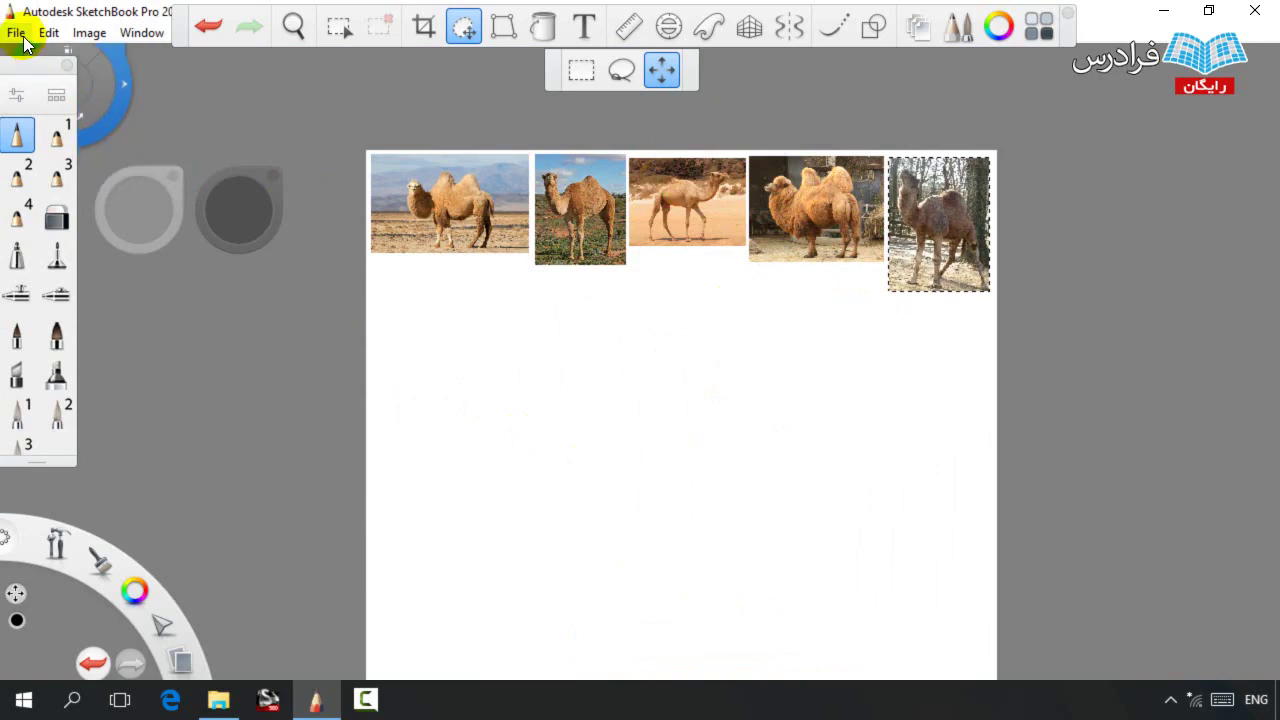
Add the image body6.jpg and place it at the left edge of the canvas, starting a second photo row.
click(16, 32)
click(52, 219)
scroll(606, 342, down, 1)
double_click(398, 288)
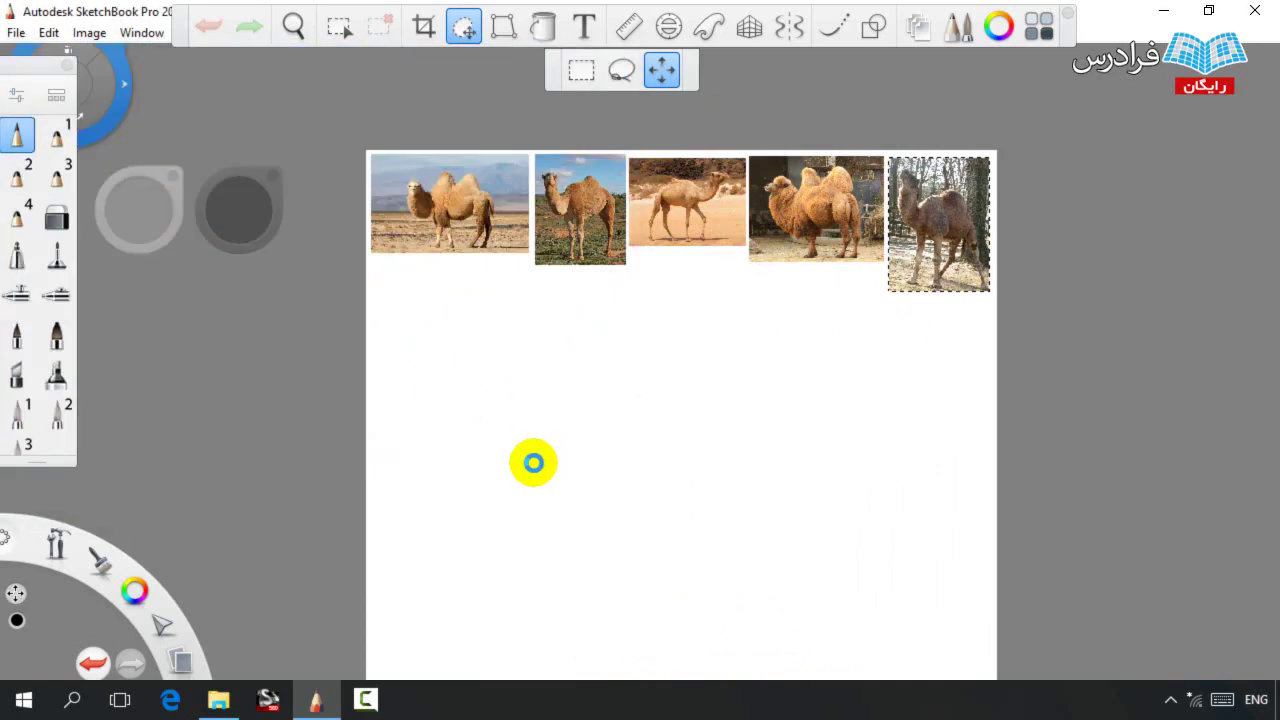
drag(558, 516, 343, 486)
Add the camel head close-up, place it beside the lying camel photo and finish the transform.
click(16, 32)
click(83, 223)
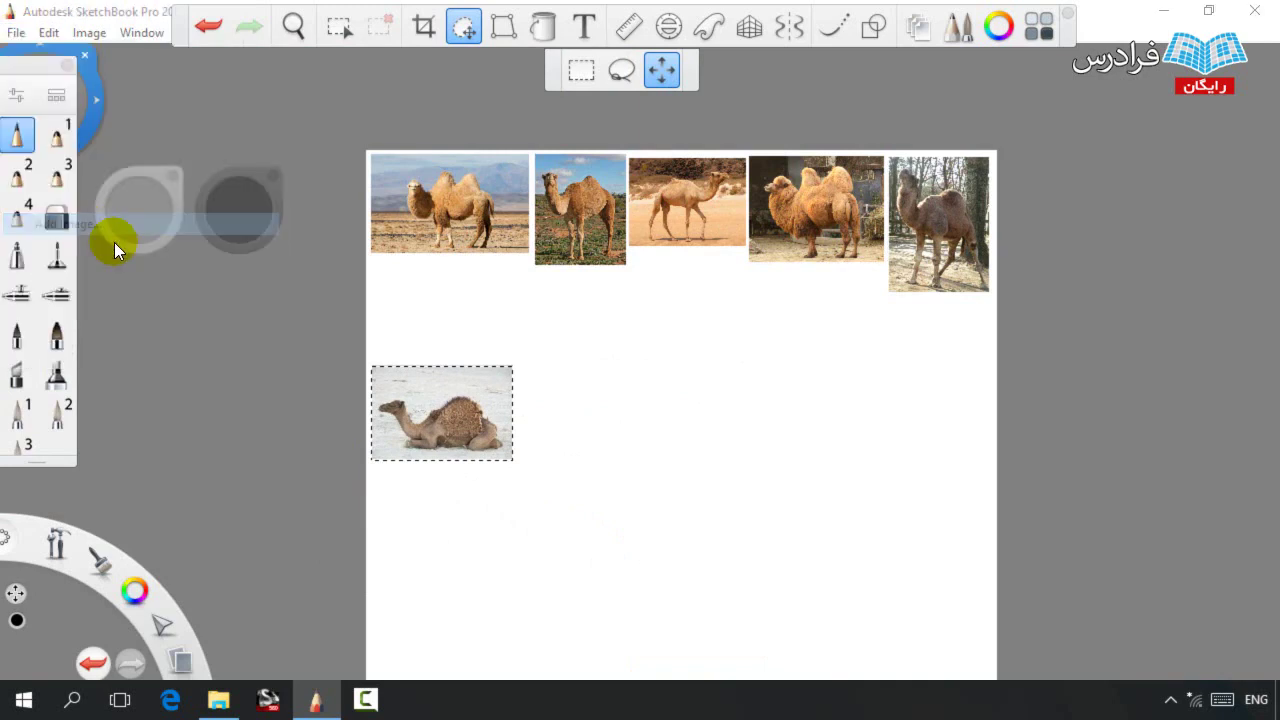
double_click(272, 359)
drag(561, 549, 335, 493)
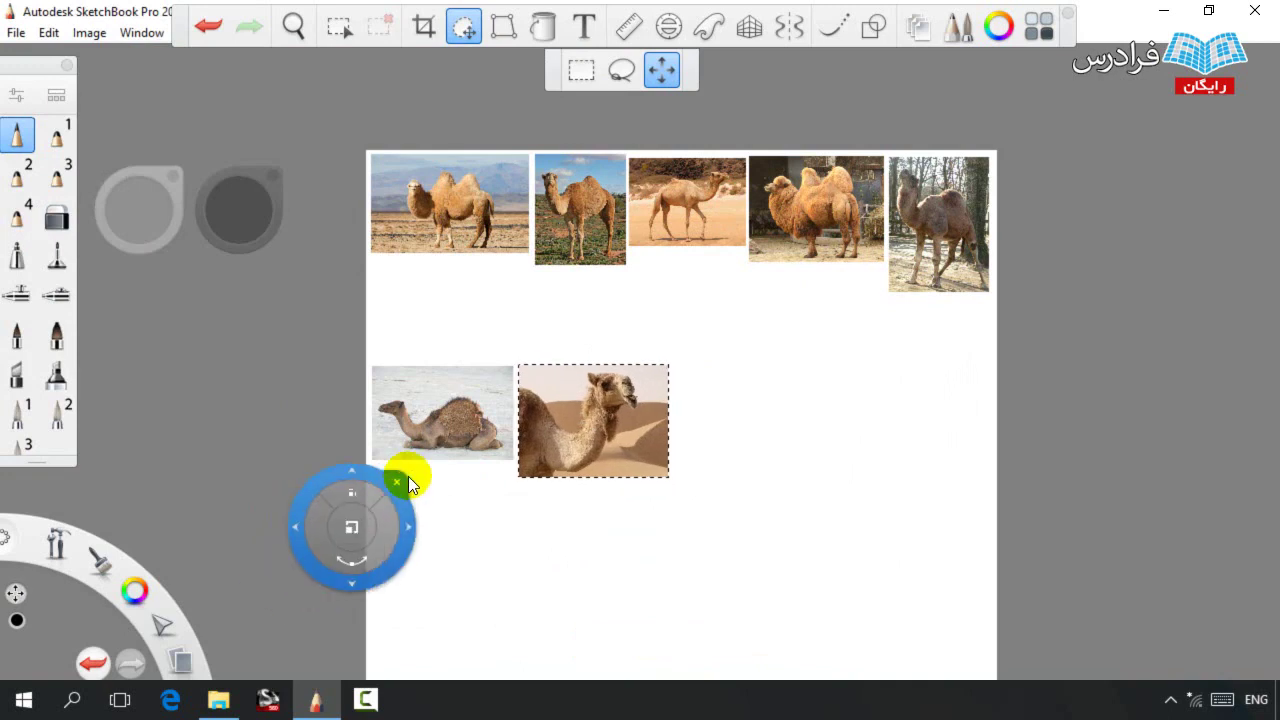
click(457, 506)
right_click(471, 491)
click(510, 453)
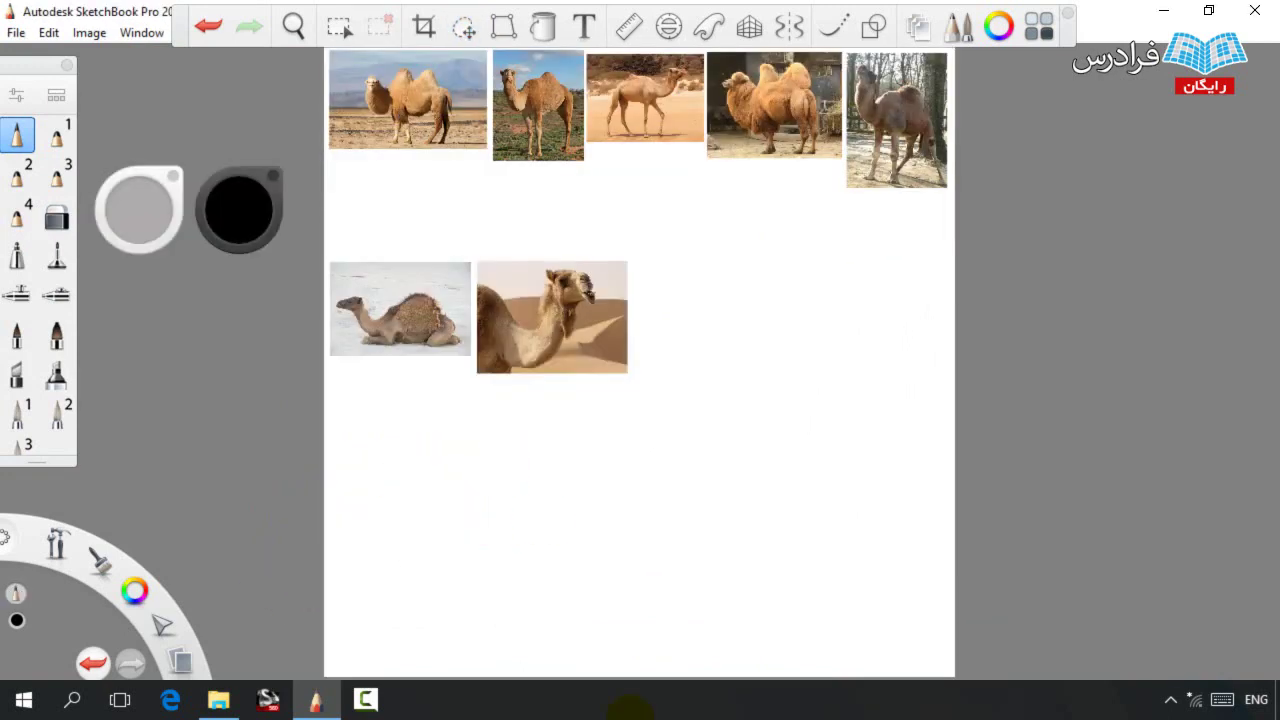
Set the Hard Pencil brush to size 0.5 and 8% opacity.
click(18, 142)
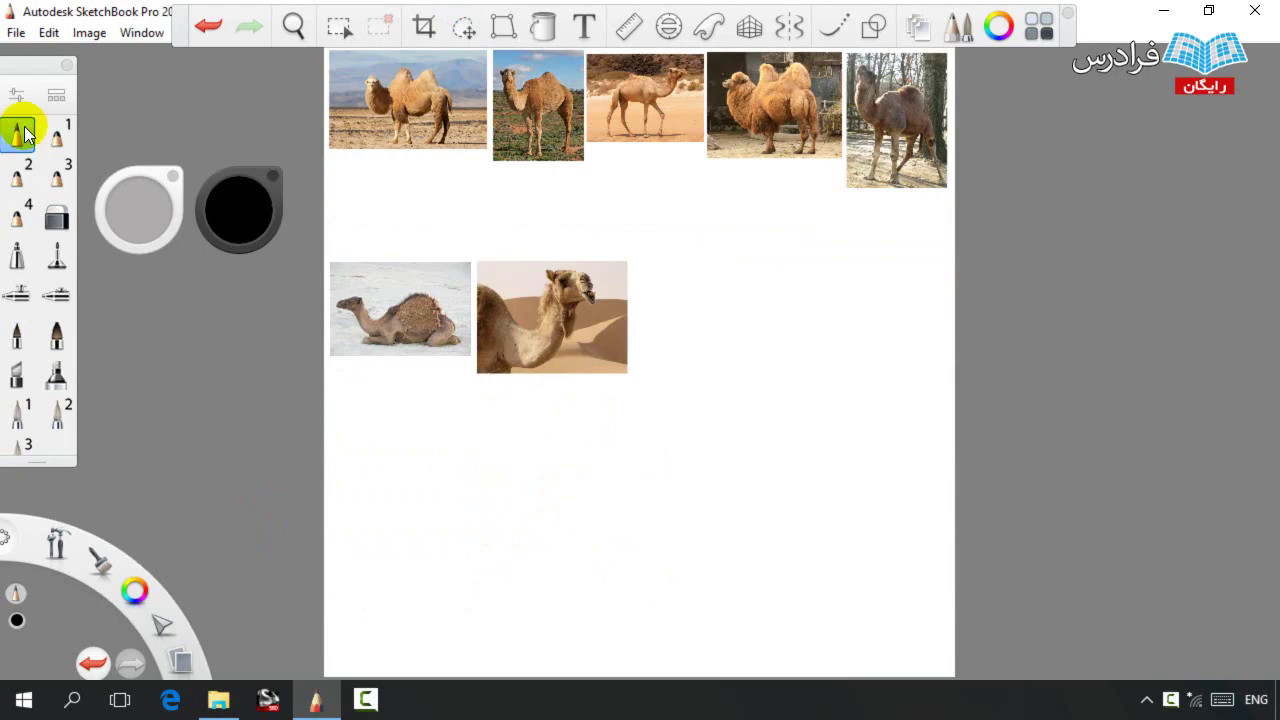
click(17, 95)
drag(164, 378, 121, 375)
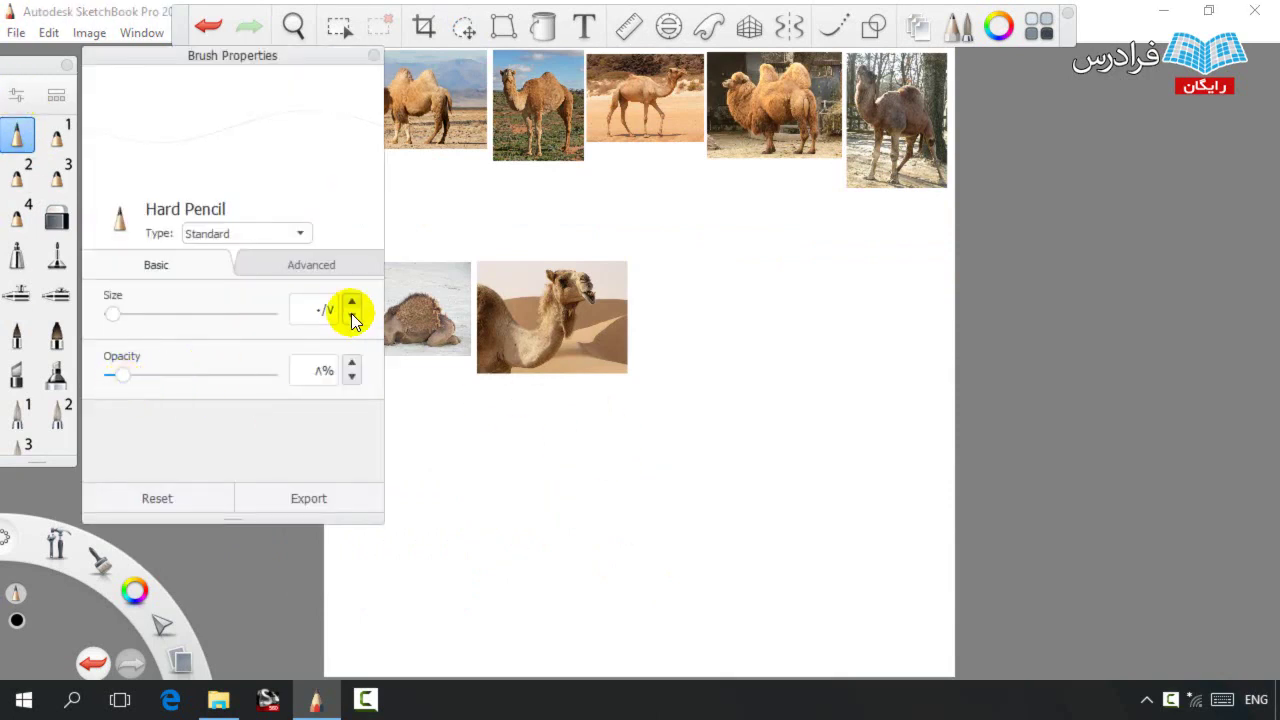
Group the photo layers Layer2 through Layer8 and rename the group as pic.
click(915, 28)
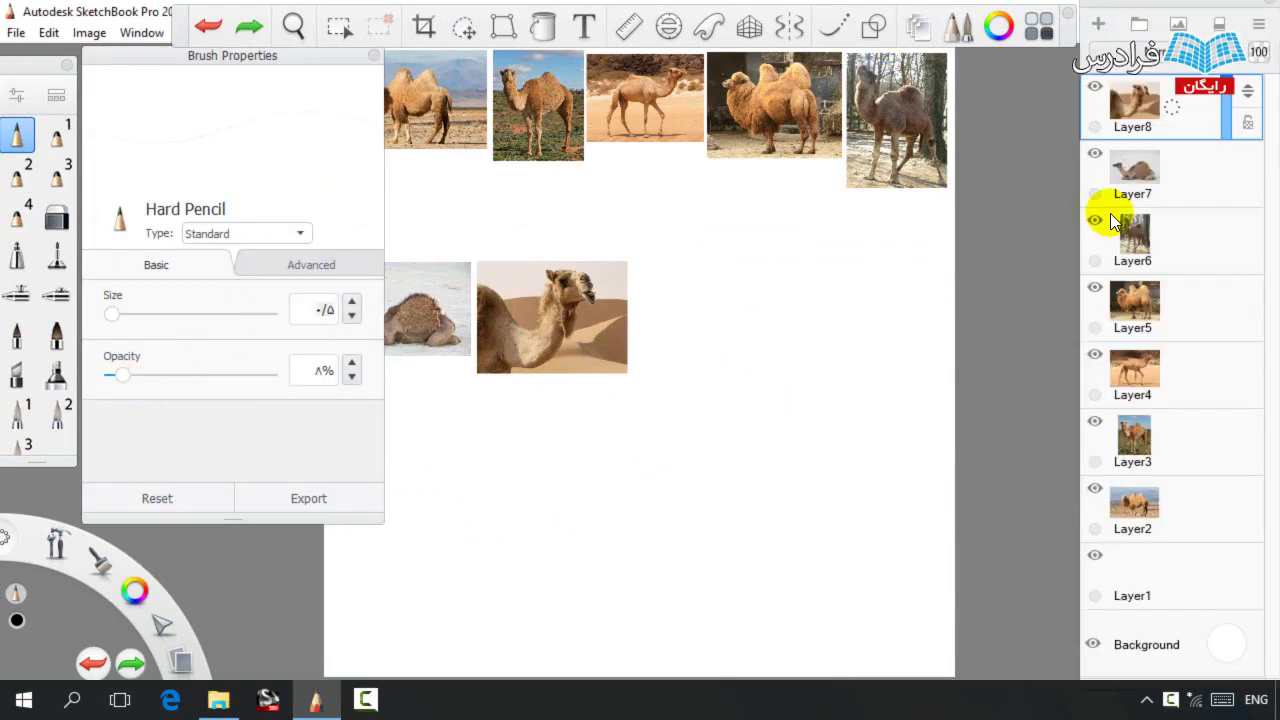
shift+click(1140, 515)
click(1258, 30)
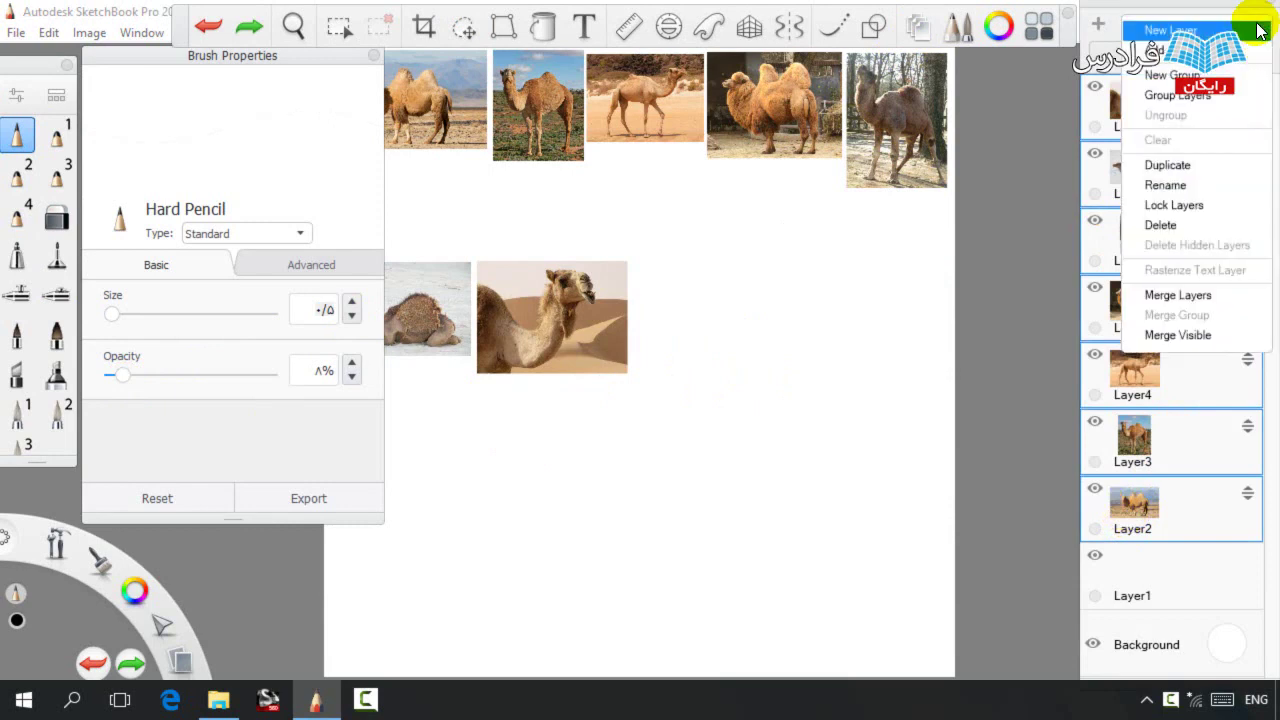
click(1232, 95)
double_click(1160, 108)
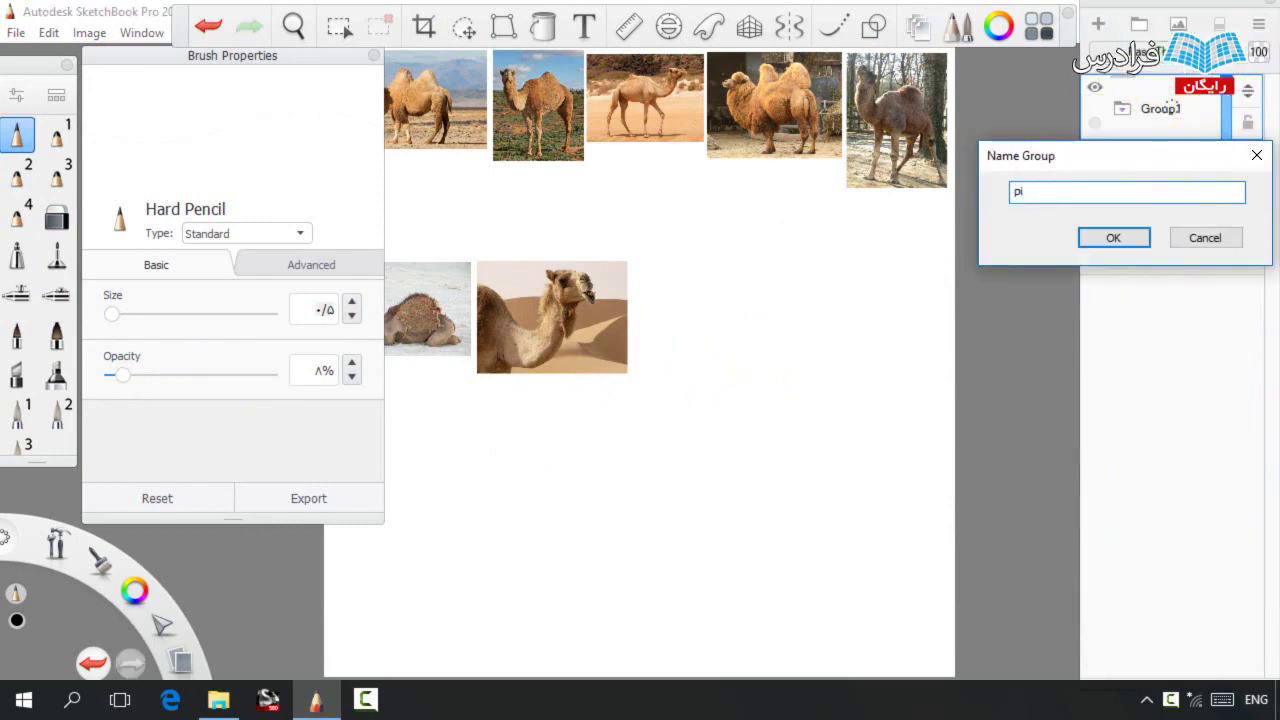
key(Return)
Rename the empty Layer1 as sketch.
click(1166, 190)
click(1163, 228)
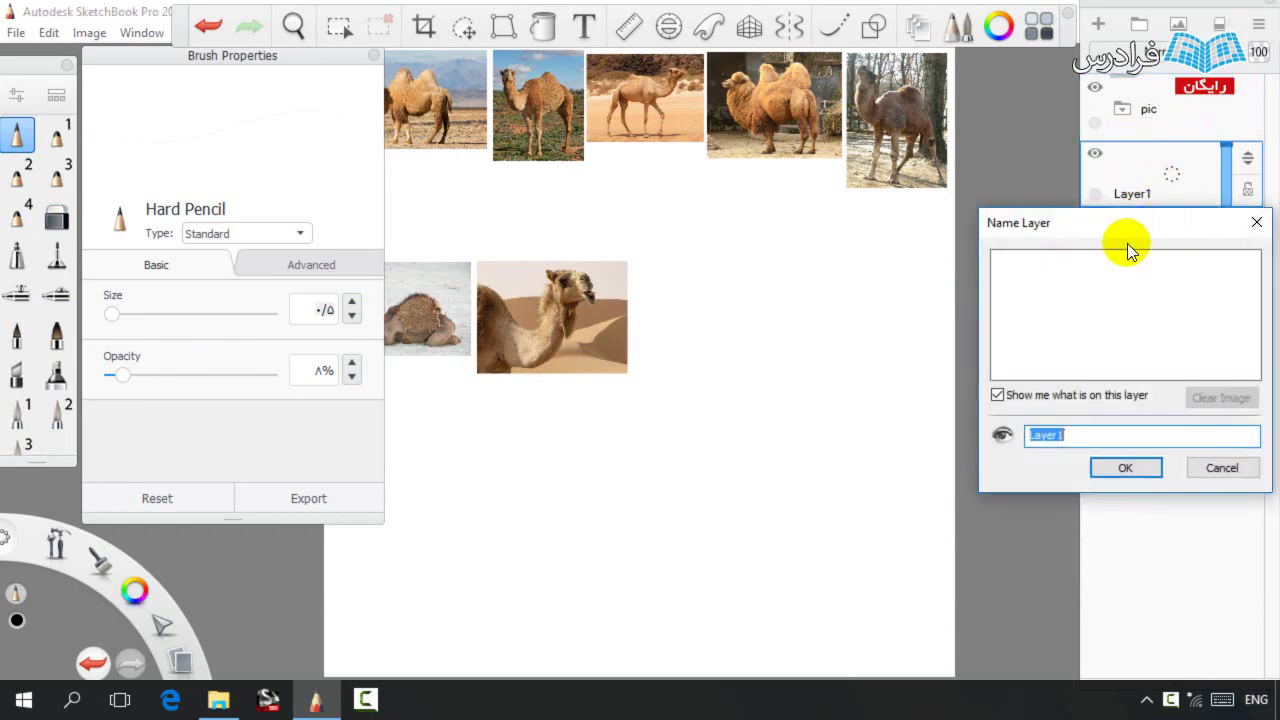
click(1084, 438)
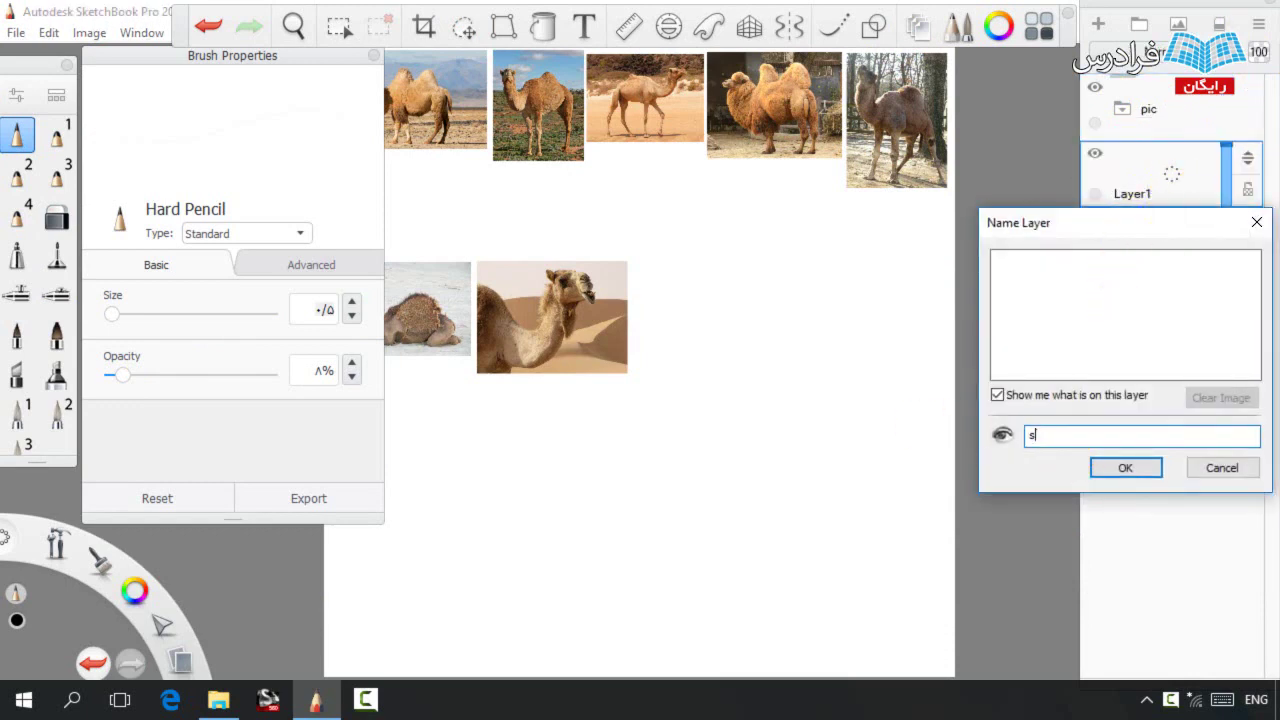
key(Return)
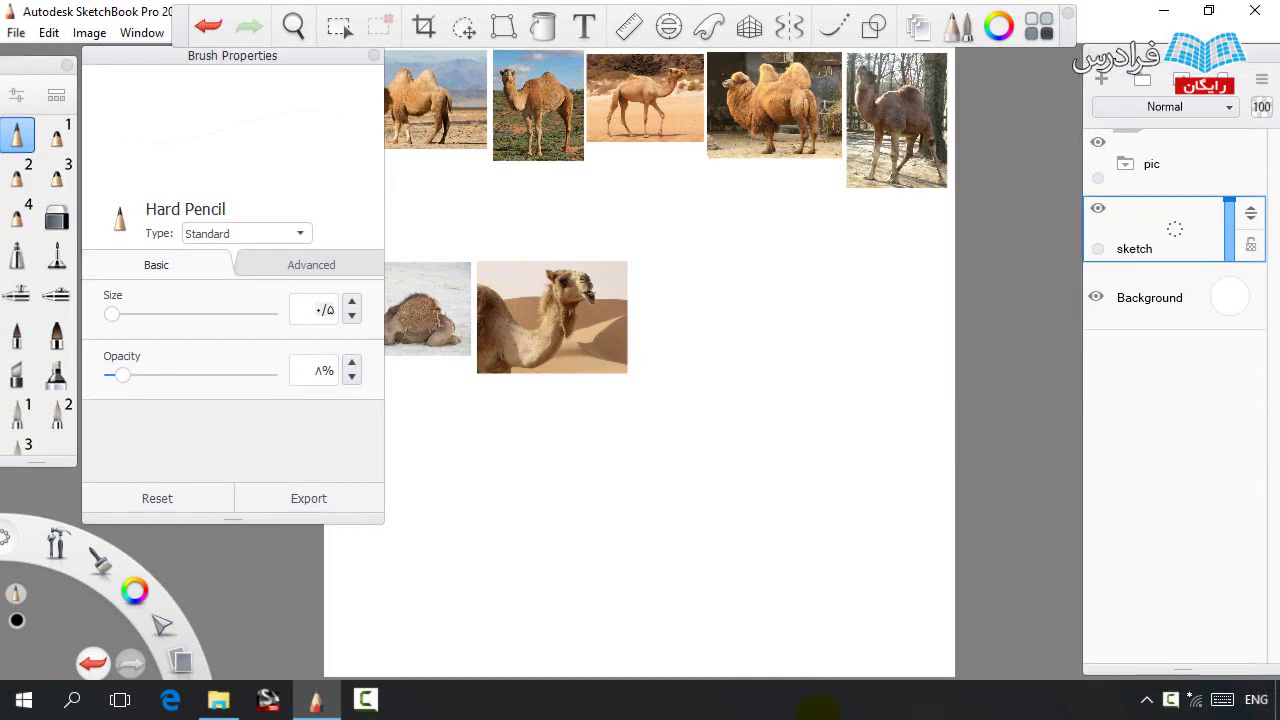
Sketch the camel's rounded muzzle with a curved mouth line on a blank area of the sketch layer.
key(space)
drag(734, 414, 971, 409)
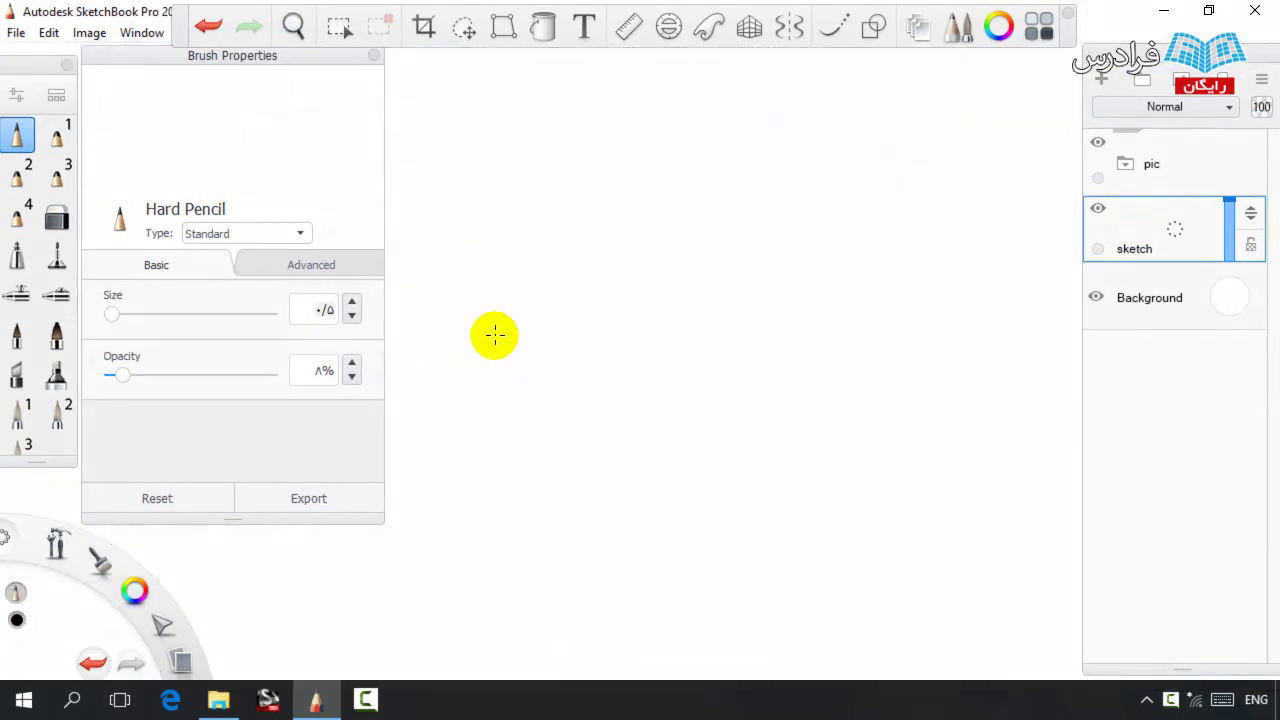
key(e)
key(e)
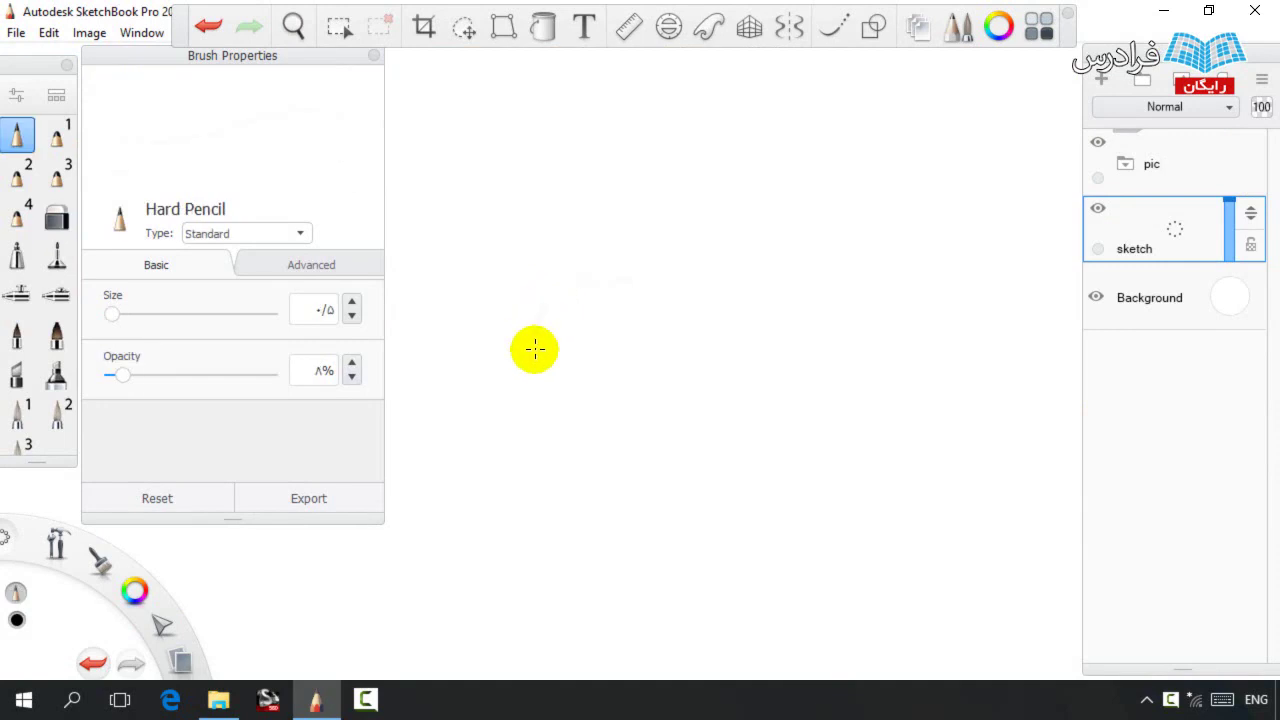
drag(538, 330, 588, 290)
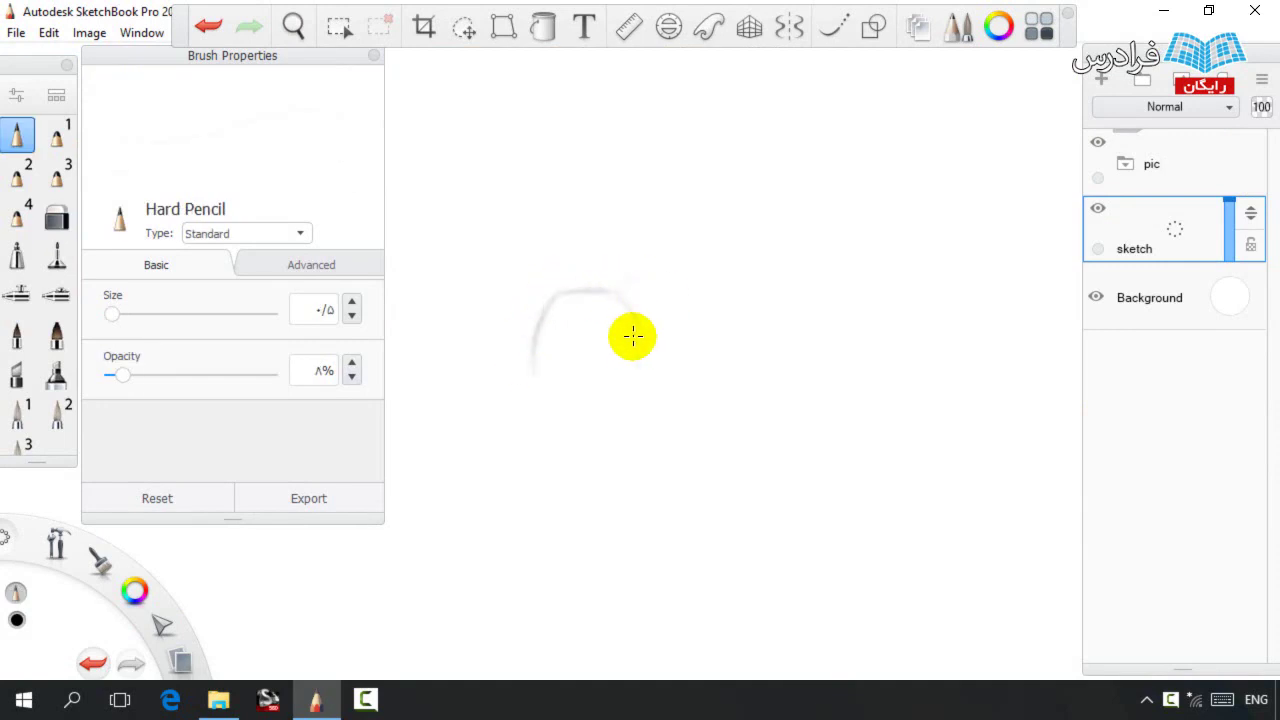
drag(620, 378, 533, 381)
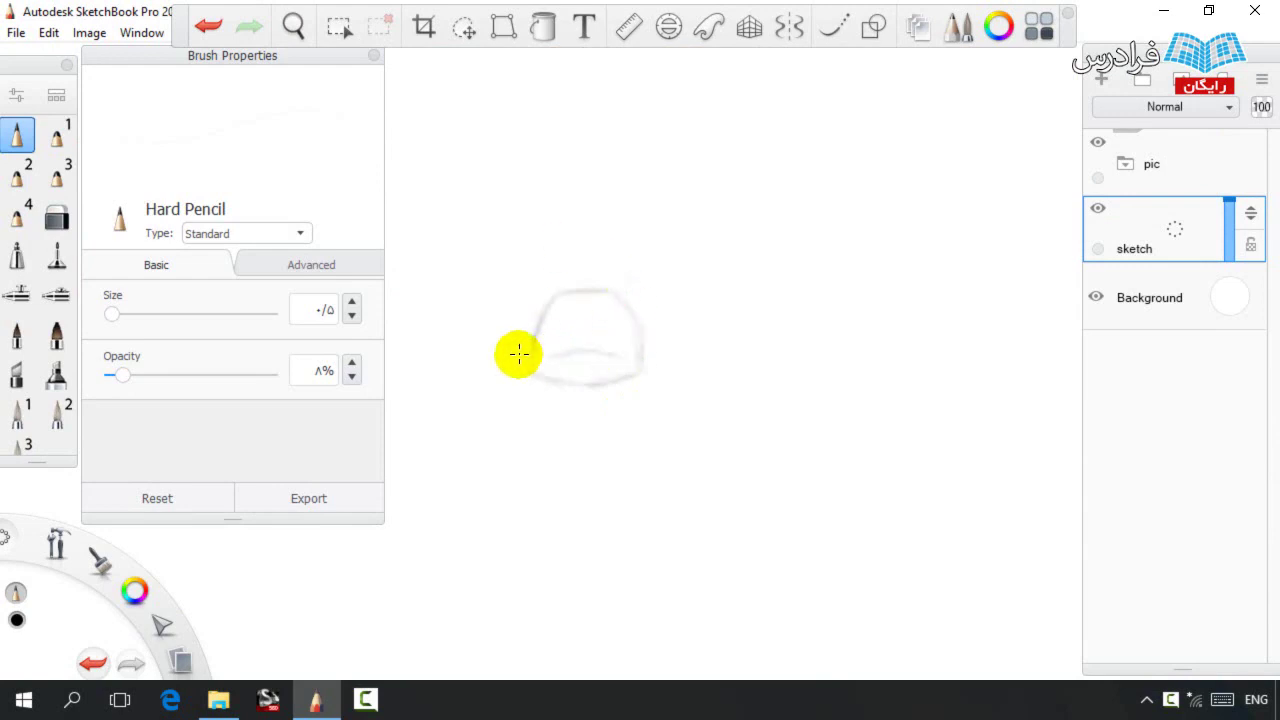
Sketch the nose bridge and cheeks around the muzzle, and a straight brow line with an eye oval at each end.
drag(535, 289, 557, 243)
drag(659, 351, 653, 287)
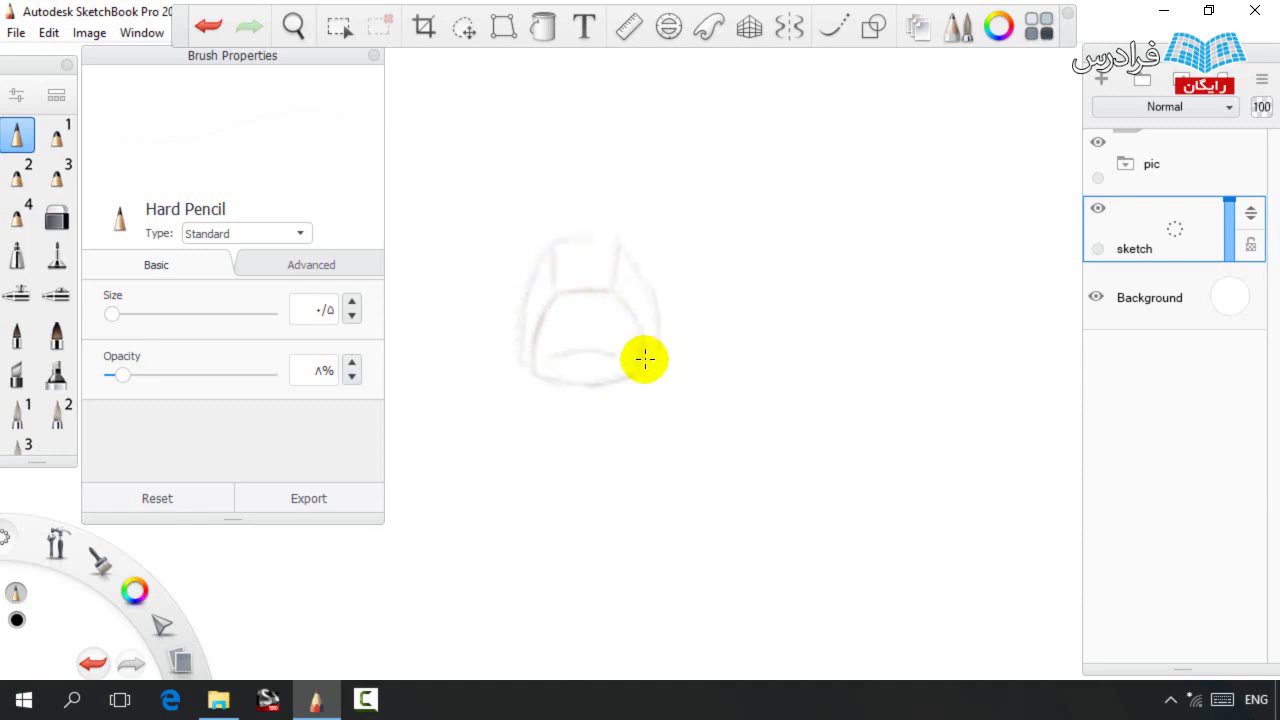
key(space)
drag(598, 292, 665, 317)
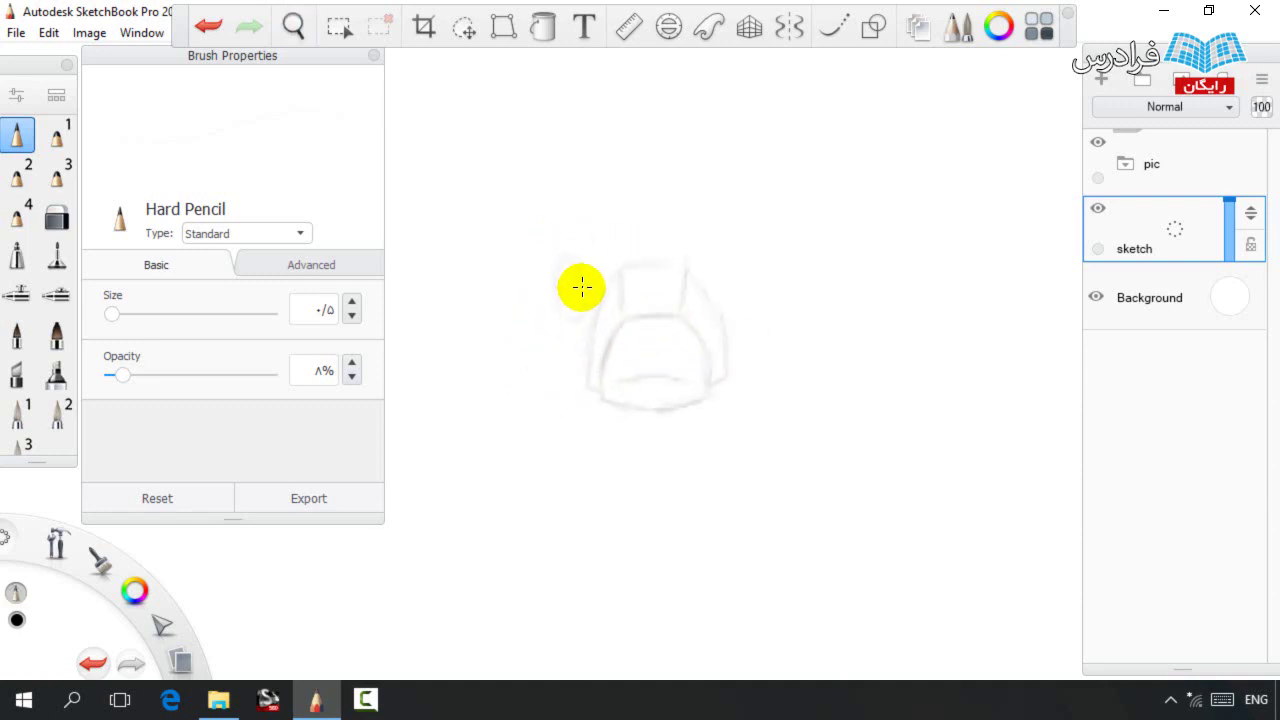
drag(566, 257, 706, 252)
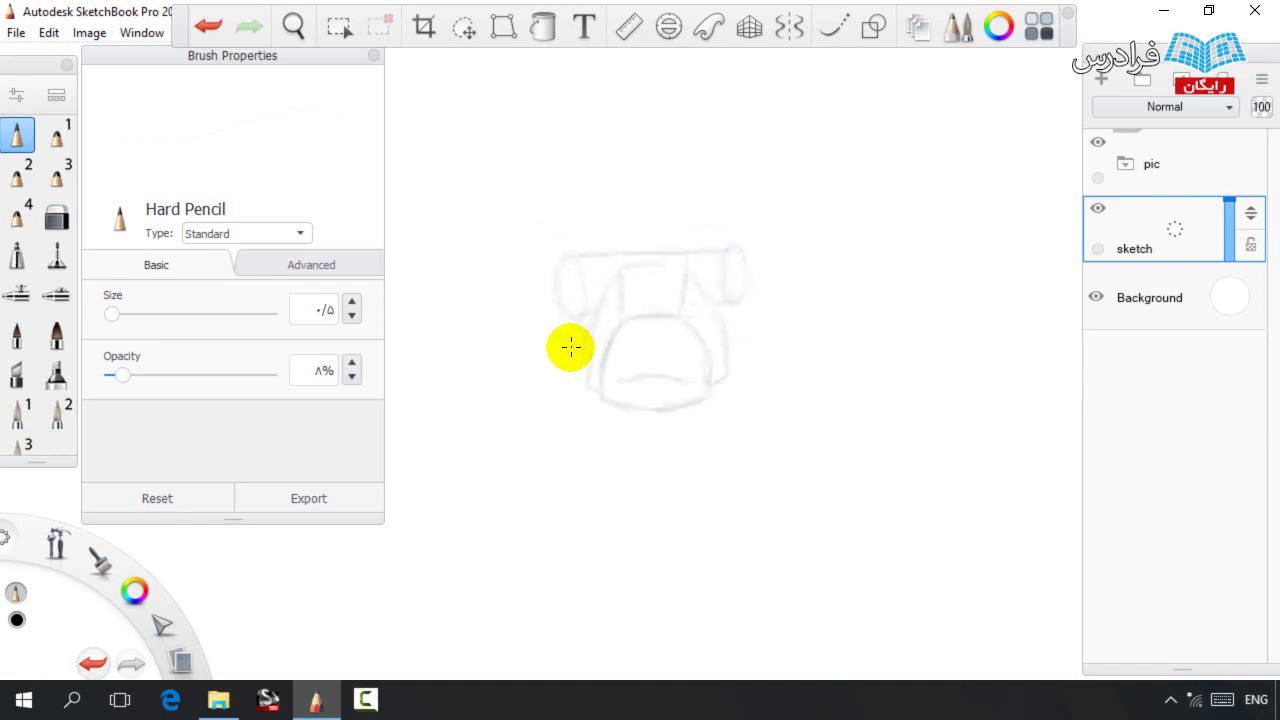
Add the curved top of the skull, both ears and the nose curve to the camel's head.
key(space)
drag(780, 310, 726, 345)
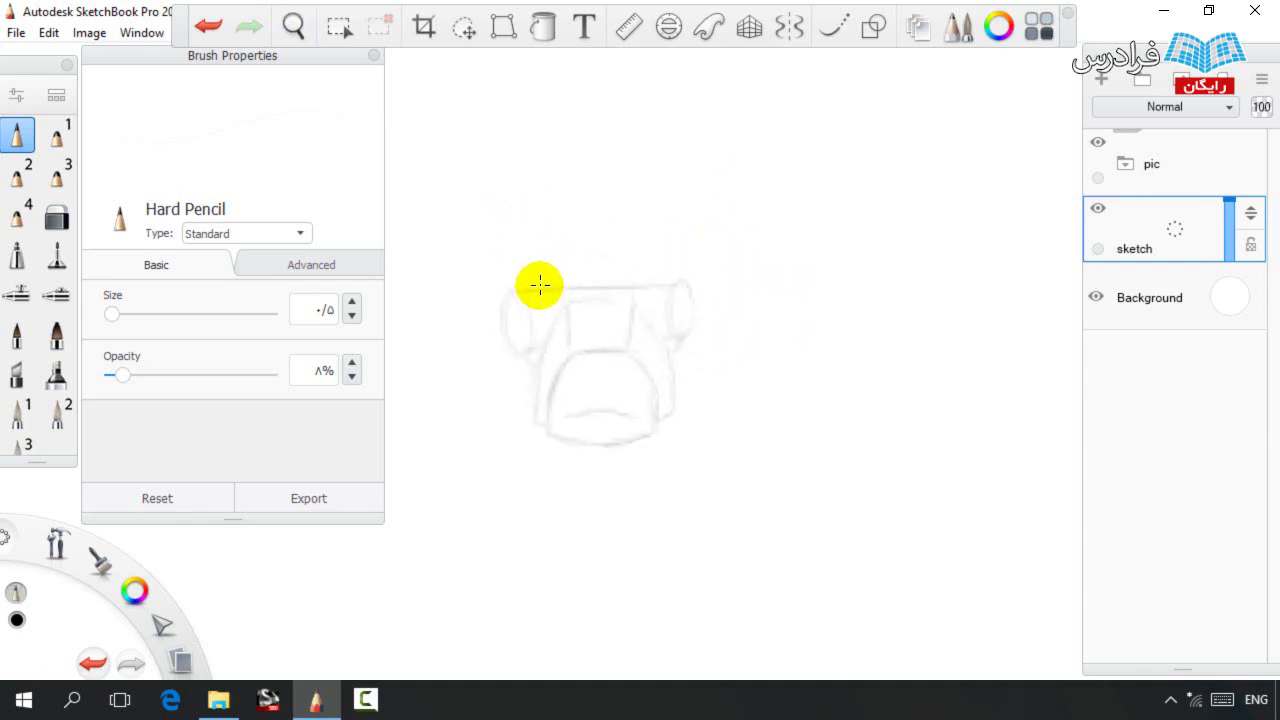
key(e)
key(e)
key(space)
mouse_move(646, 296)
mouse_down()
mouse_move(606, 314)
mouse_move(605, 293)
mouse_move(609, 334)
mouse_move(660, 353)
mouse_up()
key(space)
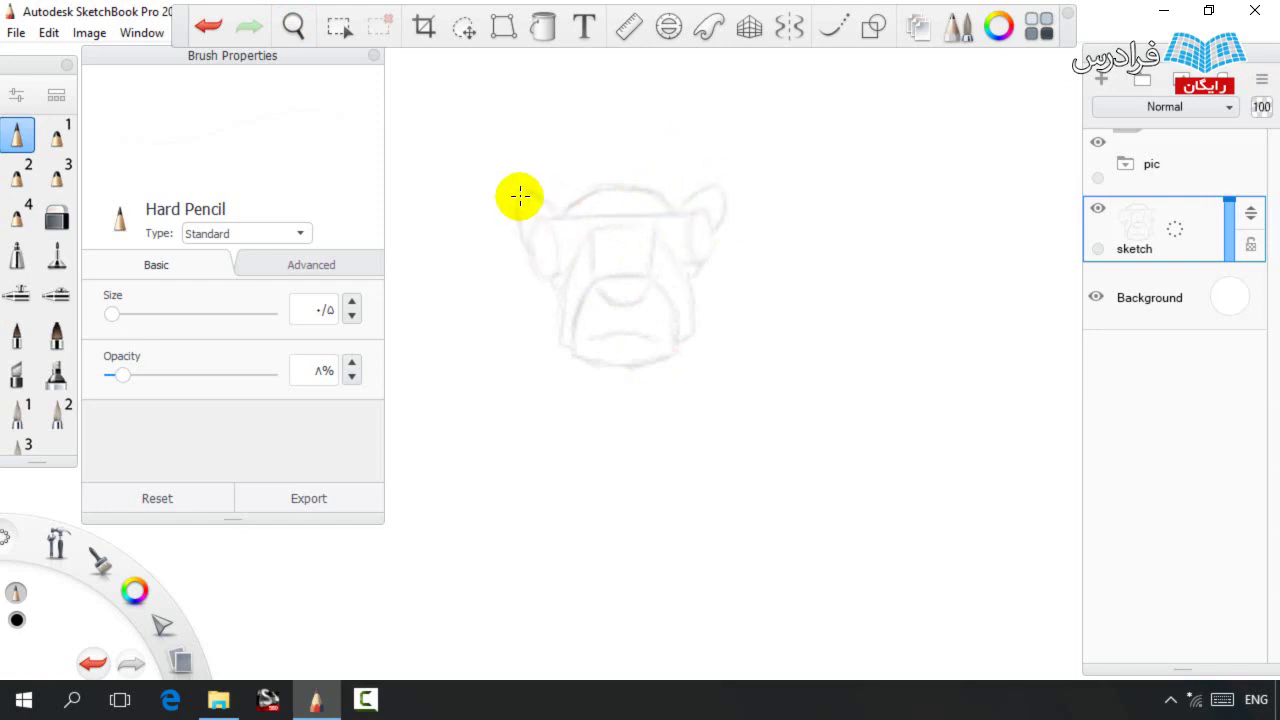
Sketch the neck's outer contours, curving from the head down to the chest and shoulder.
mouse_move(640, 309)
mouse_down()
mouse_move(557, 257)
mouse_move(593, 308)
mouse_up()
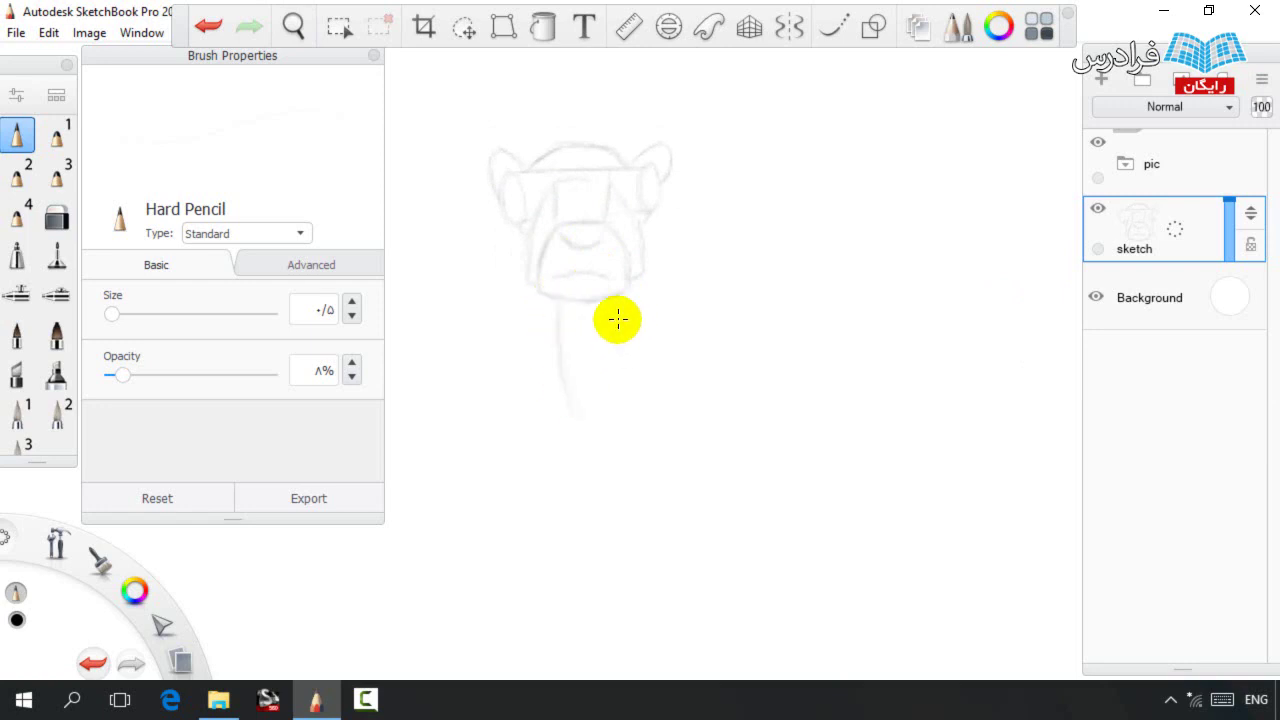
drag(662, 186, 709, 298)
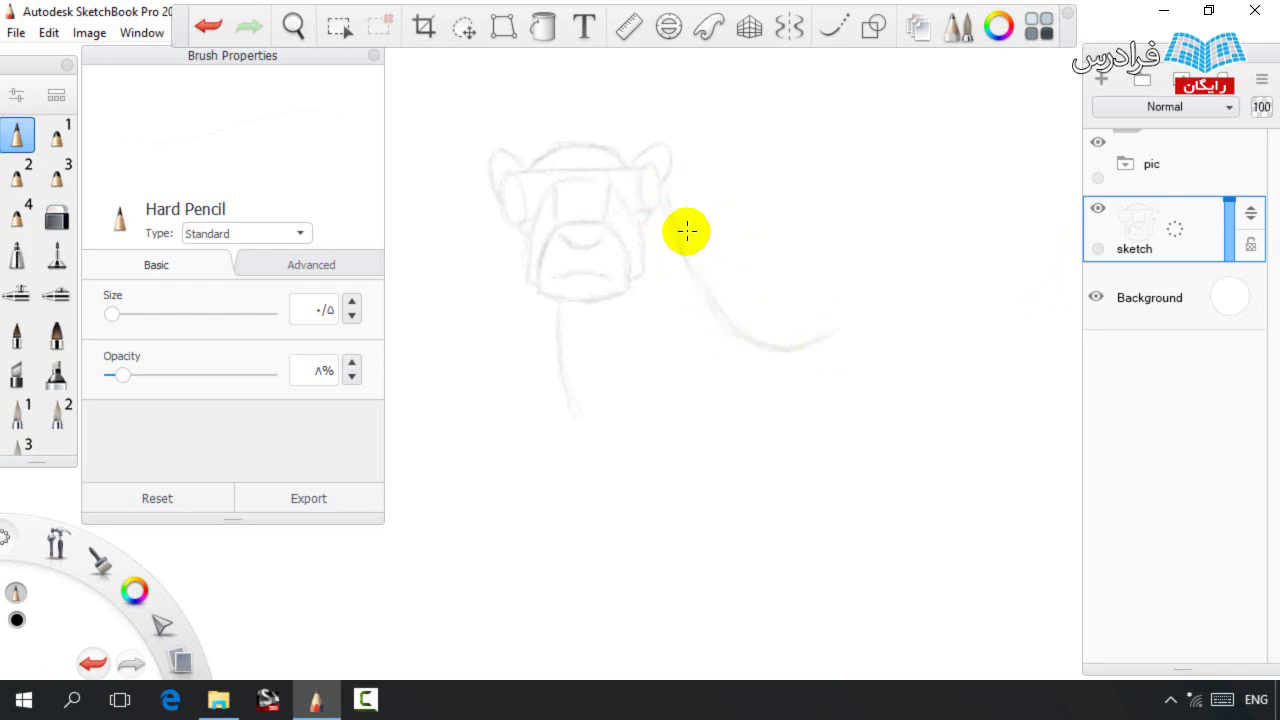
drag(569, 404, 614, 456)
mouse_move(720, 505)
mouse_down()
mouse_move(810, 507)
mouse_move(847, 484)
mouse_move(790, 522)
mouse_move(779, 509)
mouse_move(767, 517)
mouse_move(825, 519)
mouse_up()
key(e)
key(e)
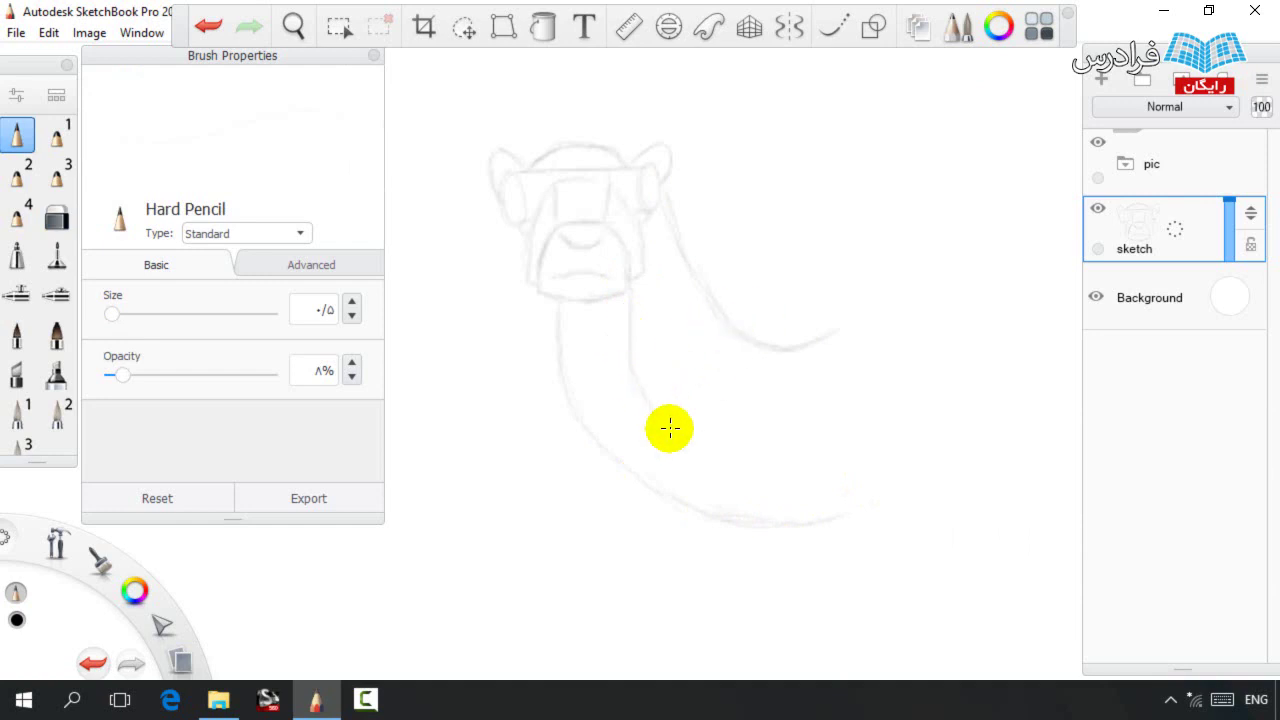
Draw the inner line along the neck and curved cross-contours dividing it into sections.
drag(840, 483, 745, 484)
drag(685, 247, 637, 349)
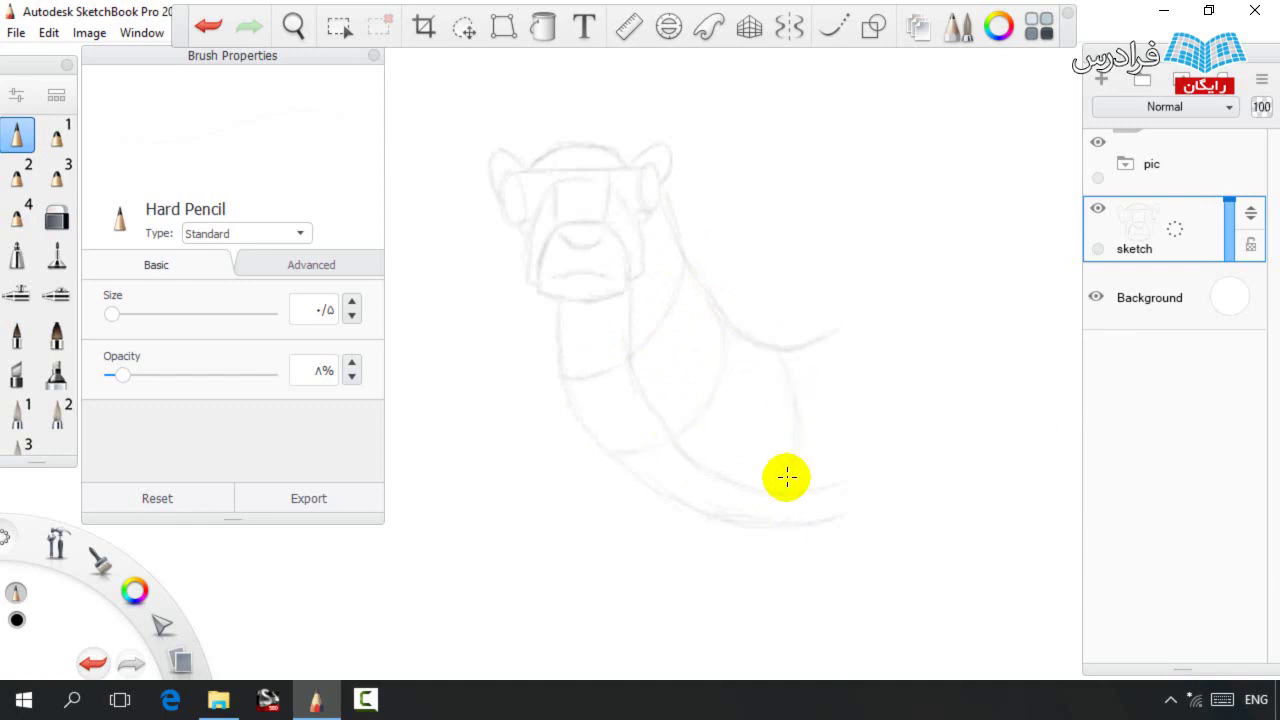
Close off the base of the neck and outline the shoulder section behind it.
scroll(612, 317, down, 2)
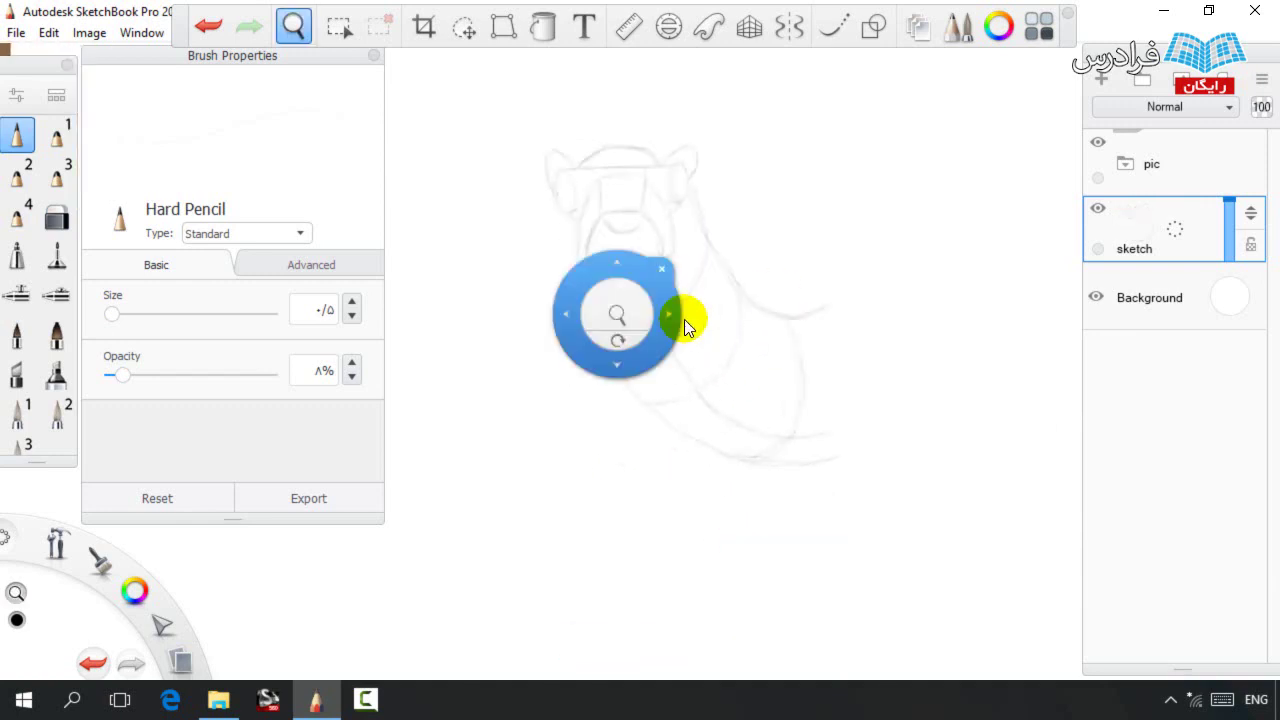
drag(643, 320, 549, 323)
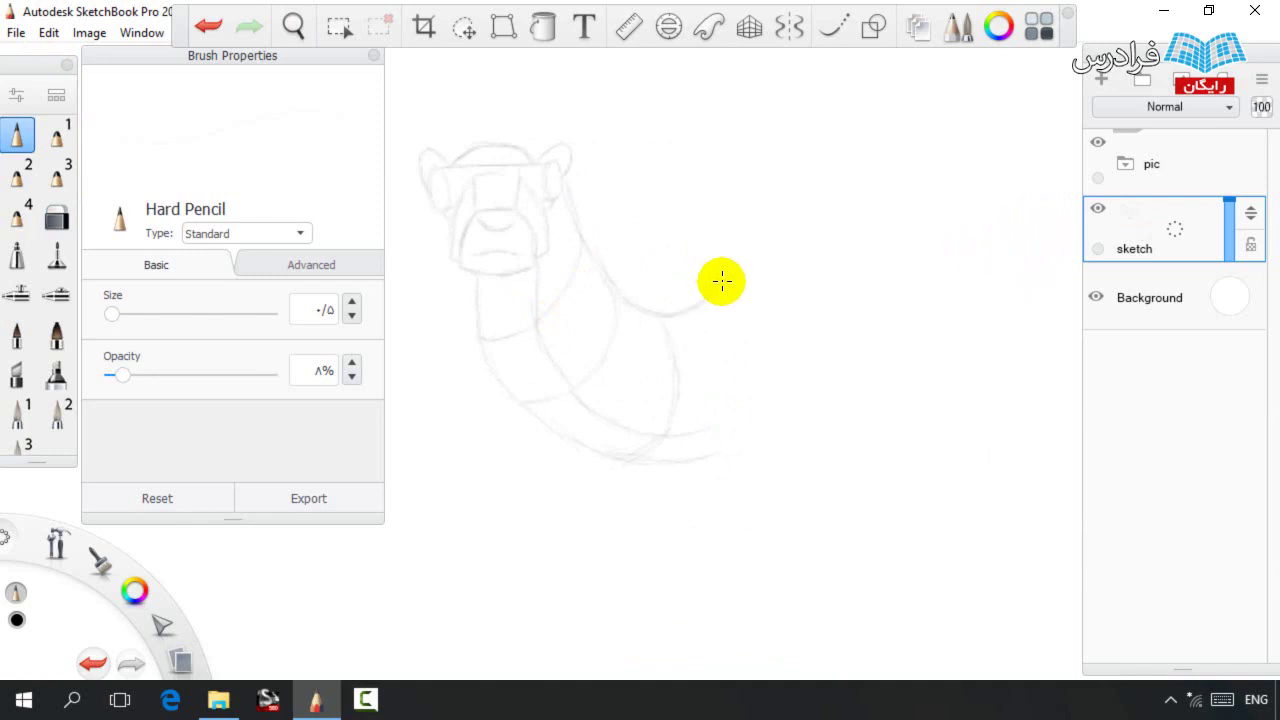
drag(712, 320, 724, 381)
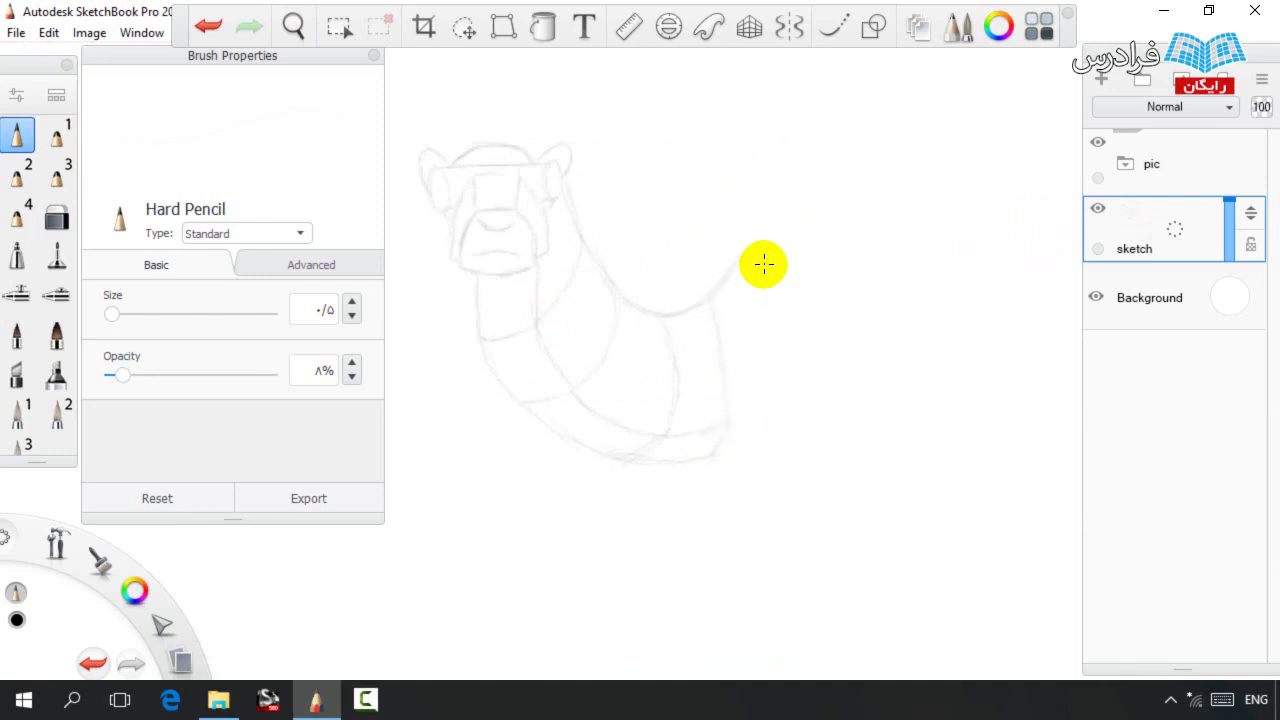
drag(709, 457, 780, 472)
mouse_move(798, 332)
mouse_down()
mouse_move(770, 239)
mouse_move(737, 249)
mouse_up()
Close off the shoulder outline behind the neck and draw the line of the back running from it to the rear.
scroll(613, 333, down, 1)
drag(613, 333, 580, 346)
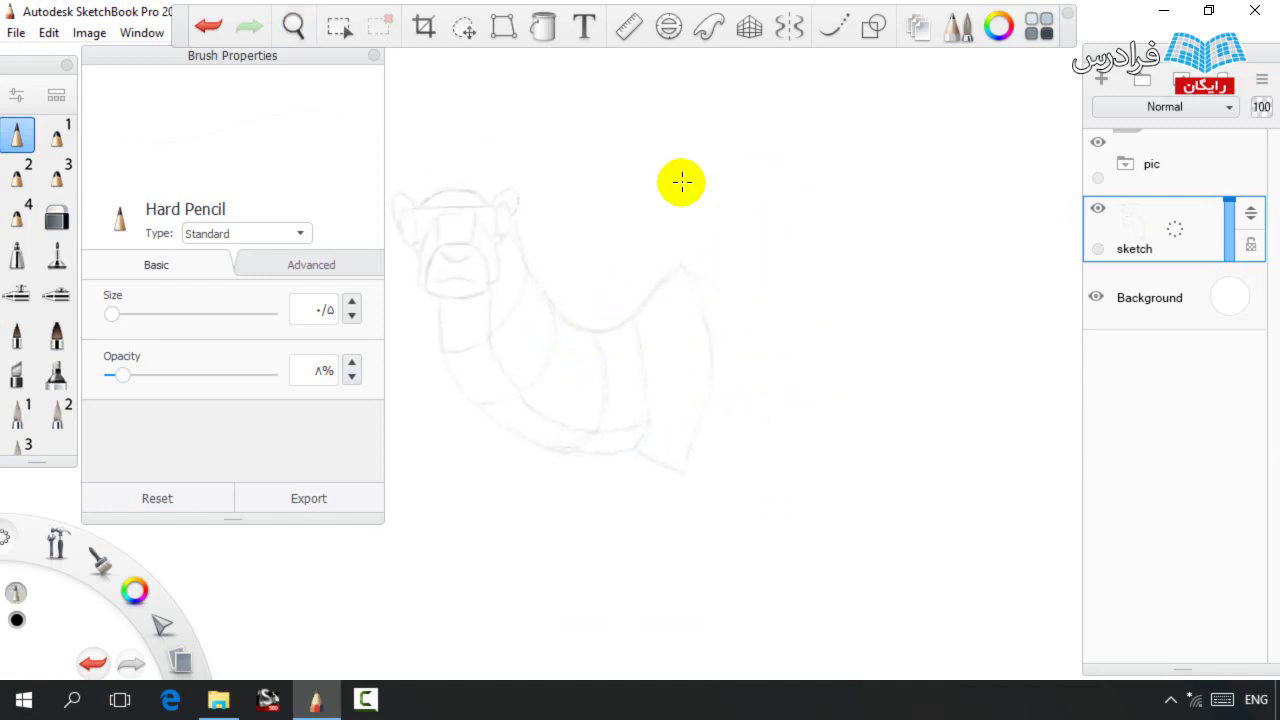
drag(741, 256, 815, 234)
scroll(769, 291, down, 2)
mouse_move(769, 291)
mouse_down()
mouse_move(754, 280)
mouse_move(707, 293)
mouse_up()
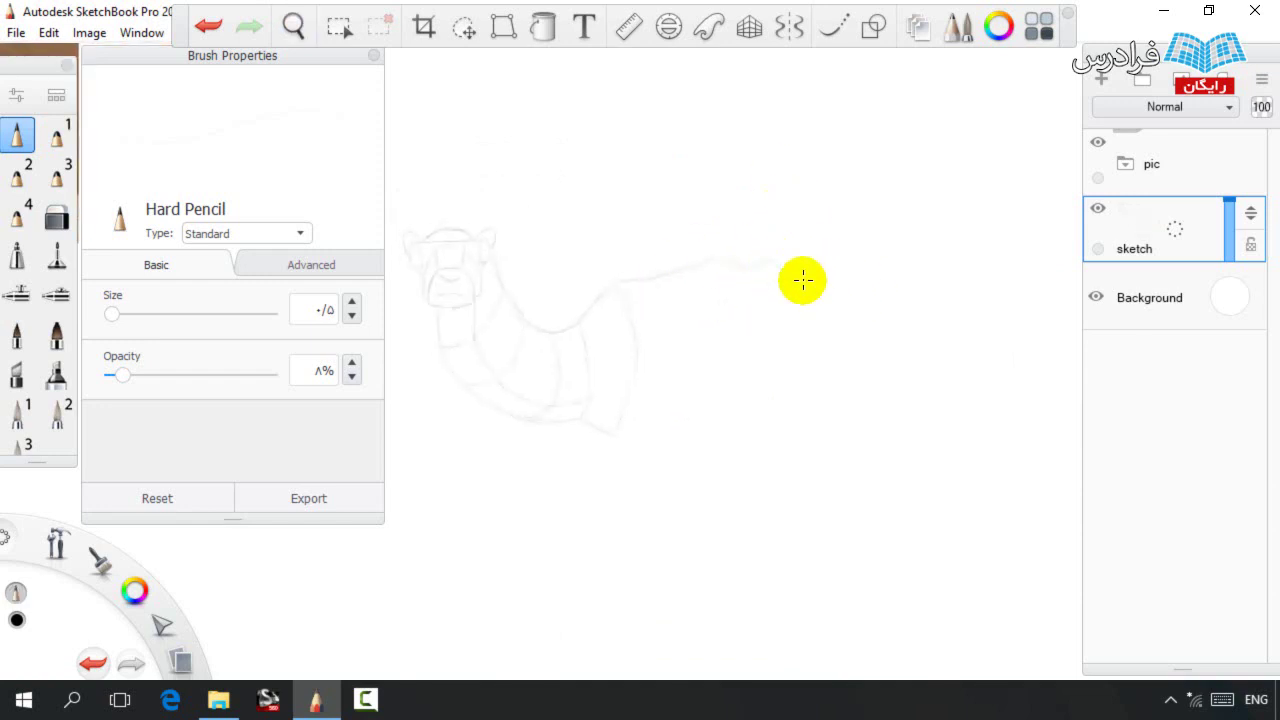
Sketch the front hump with its inner contour line and the rear hump along the camel's back.
mouse_move(612, 287)
mouse_down()
mouse_move(628, 167)
mouse_move(666, 185)
mouse_move(623, 243)
mouse_move(629, 215)
mouse_move(701, 172)
mouse_move(732, 266)
mouse_move(718, 262)
mouse_move(721, 219)
mouse_move(706, 195)
mouse_move(668, 172)
mouse_move(645, 257)
mouse_up()
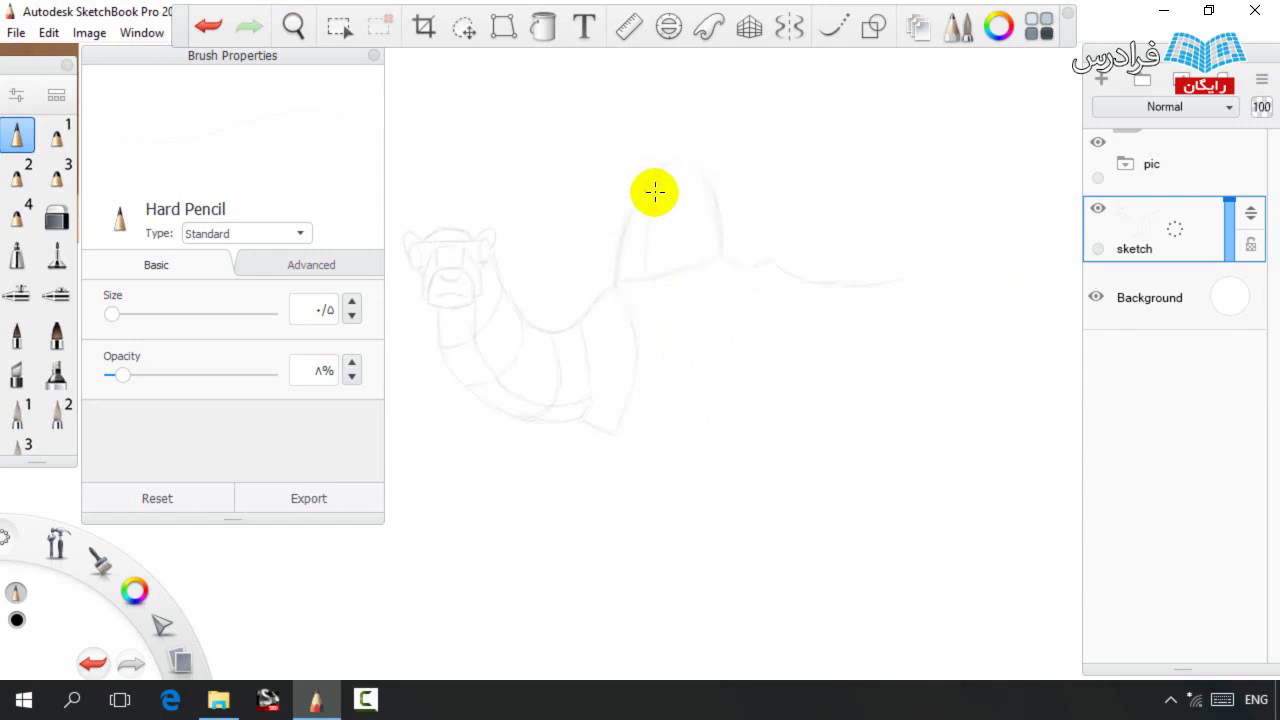
drag(654, 183, 648, 245)
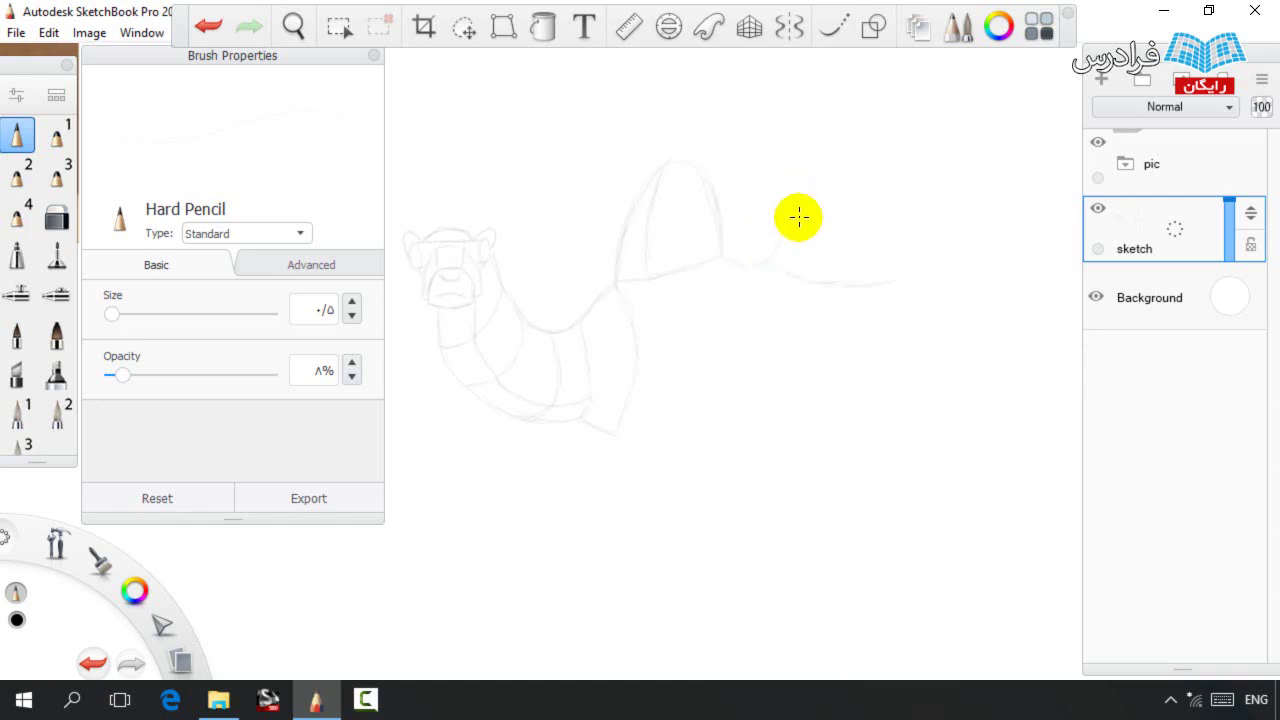
drag(880, 155, 906, 275)
Lasso the rear hump, move it closer to the front hump, and deselect it.
key(space)
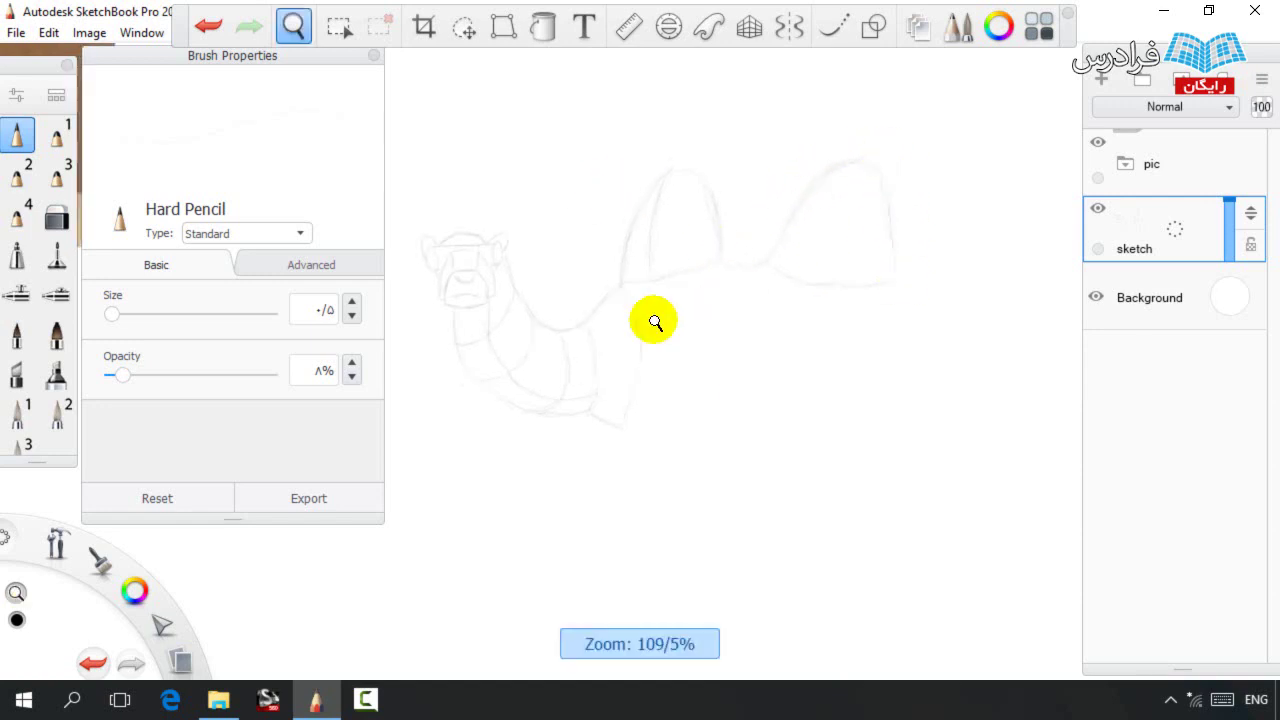
drag(671, 326, 654, 328)
click(463, 26)
click(622, 70)
mouse_move(744, 303)
mouse_down()
mouse_move(760, 207)
mouse_move(708, 314)
mouse_move(703, 285)
mouse_up()
key(ctrl+d)
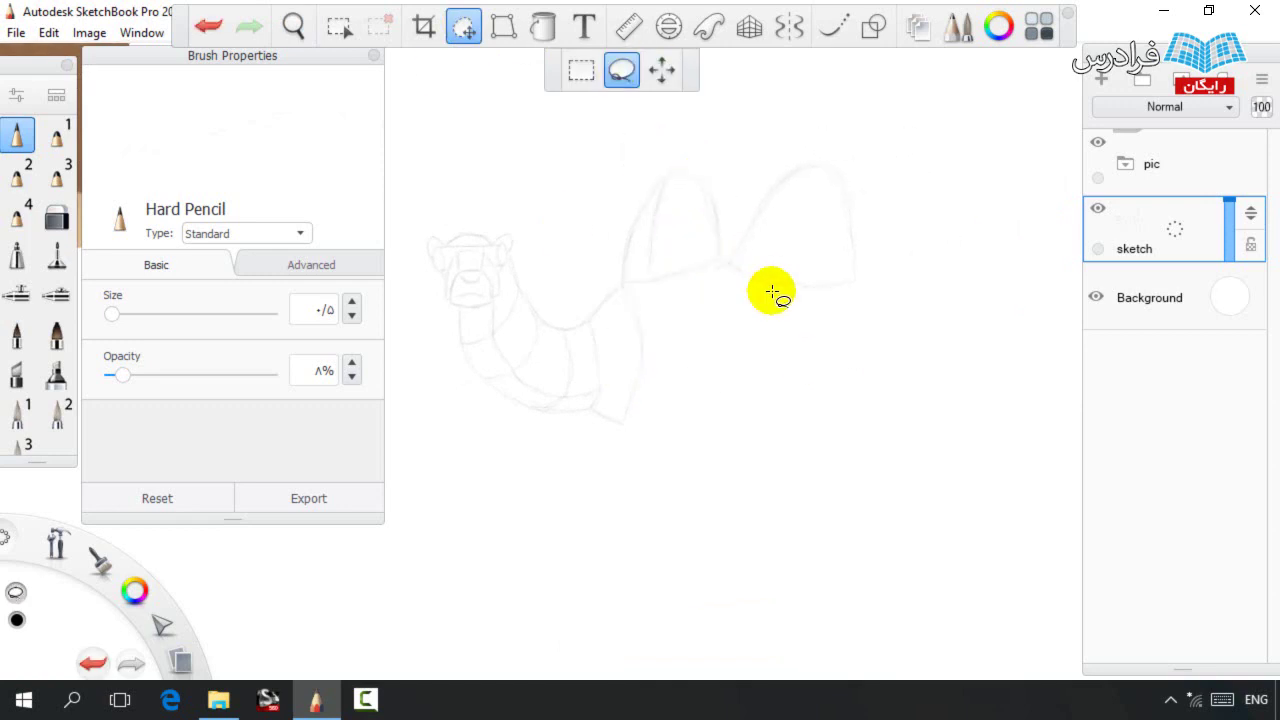
Sketch the front contour of the upper front leg below the shoulder, curving it round at the lower end.
key(s)
key(s)
key(s)
mouse_move(659, 386)
mouse_down()
mouse_move(713, 368)
mouse_move(701, 328)
mouse_move(726, 315)
mouse_move(619, 349)
mouse_move(633, 336)
mouse_move(701, 376)
mouse_move(673, 352)
mouse_move(676, 398)
mouse_up()
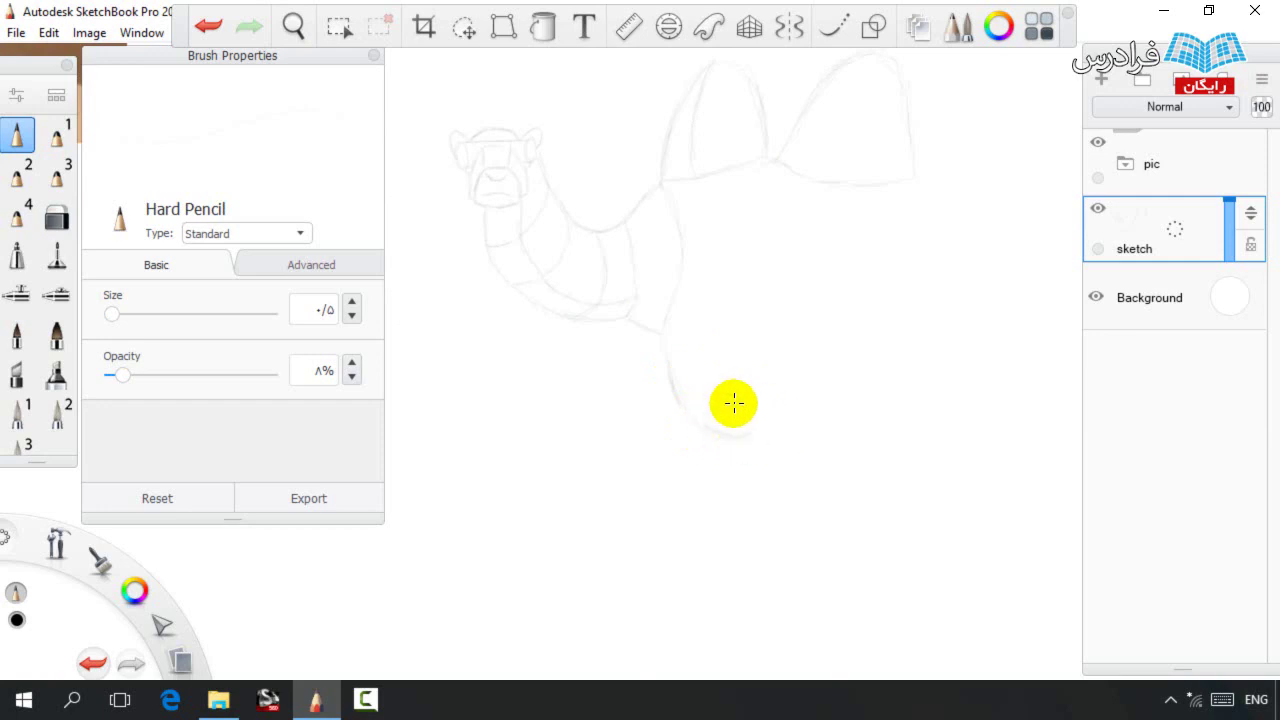
key(e)
key(e)
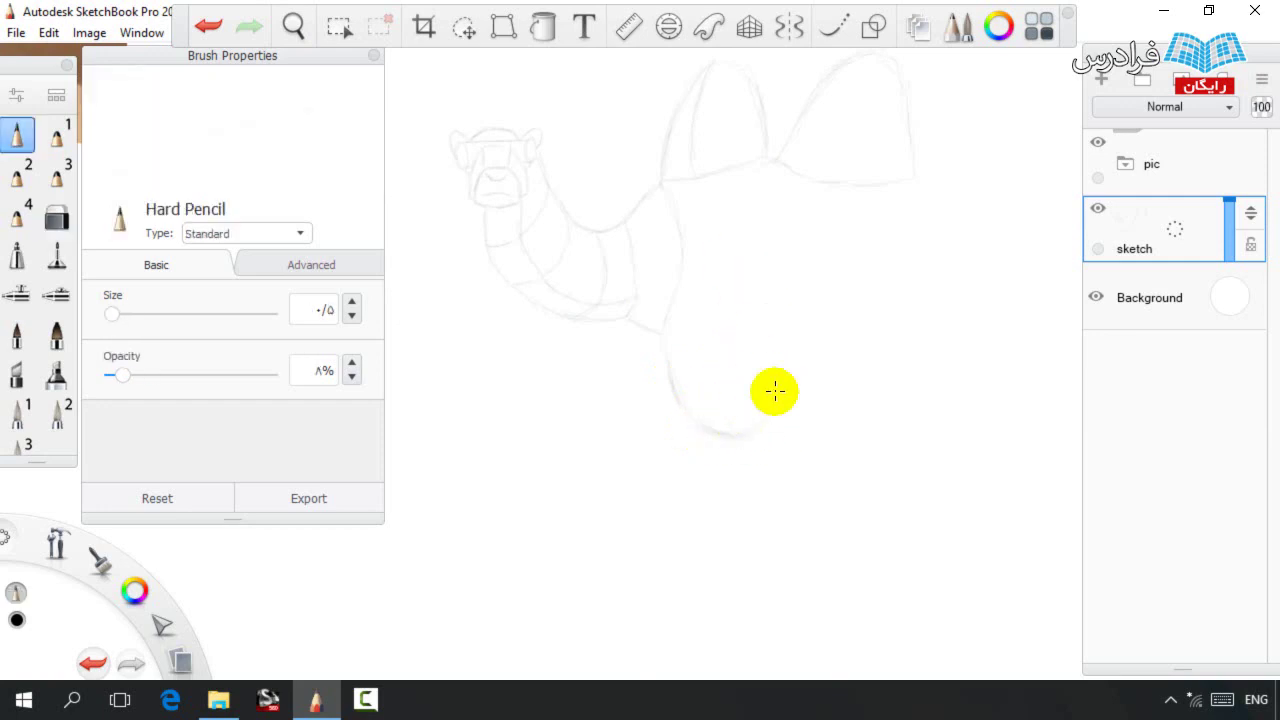
Select the camel's head and neck and shift them slightly forward, away from the shoulder.
key(v)
mouse_move(401, 196)
mouse_down()
mouse_move(591, 125)
mouse_move(650, 279)
mouse_move(512, 384)
mouse_up()
drag(483, 341, 579, 335)
key(ctrl+d)
key(e)
key(e)
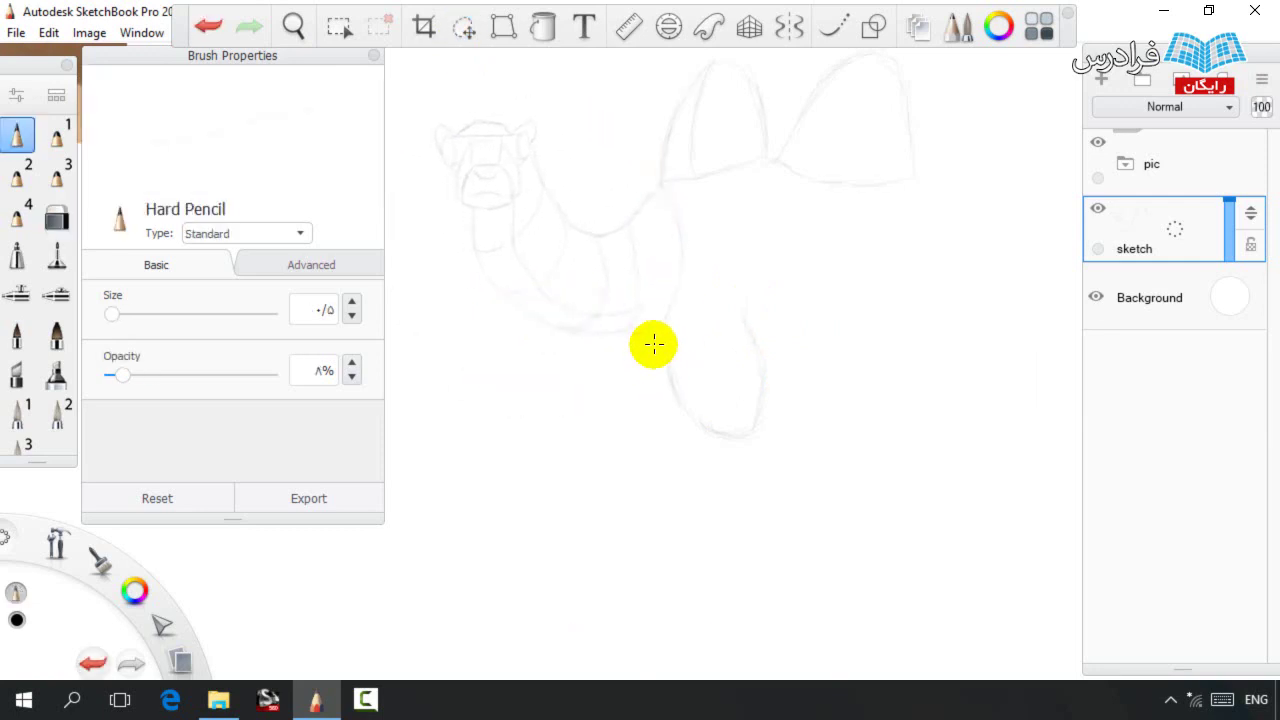
key(m)
mouse_move(400, 170)
mouse_down()
mouse_move(490, 80)
mouse_move(517, 229)
mouse_move(429, 286)
mouse_up()
click(521, 242)
Draw the belly curve behind the front leg and carry it up along the flank to the rear hump.
key(space)
mouse_move(682, 322)
mouse_down()
mouse_move(594, 371)
mouse_move(608, 369)
mouse_up()
key(b)
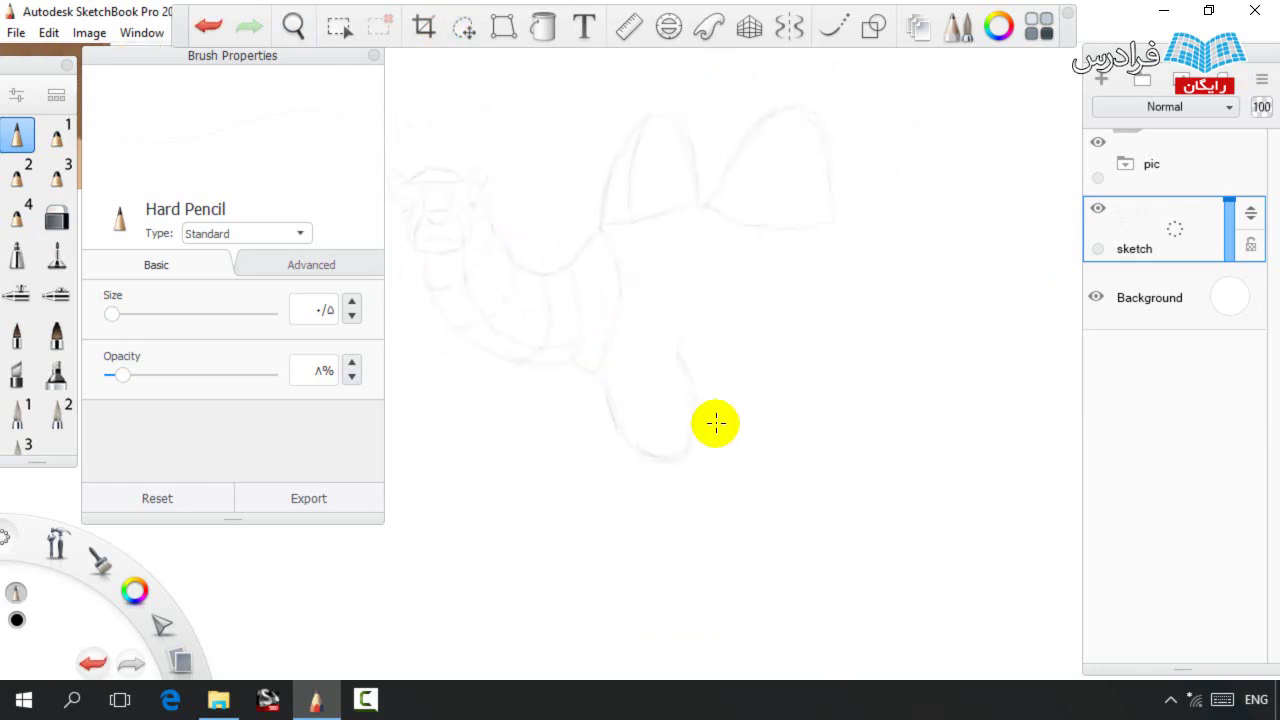
drag(741, 427, 834, 420)
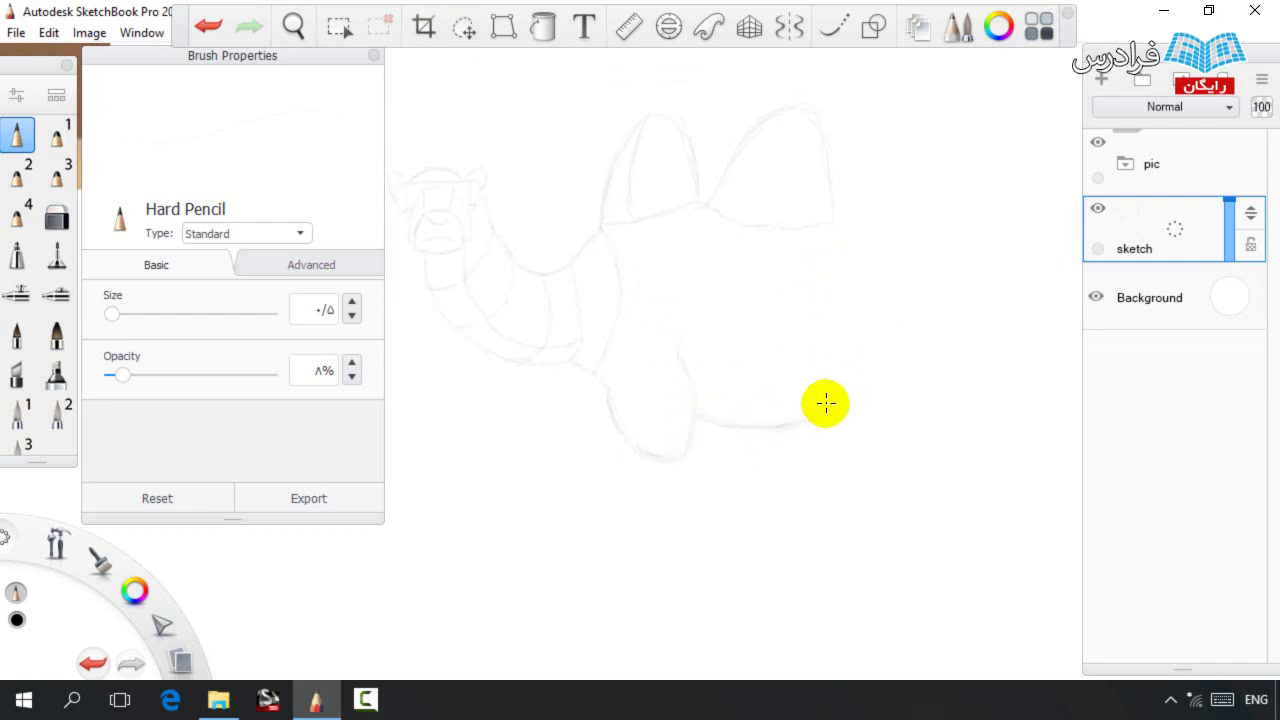
drag(829, 384, 845, 306)
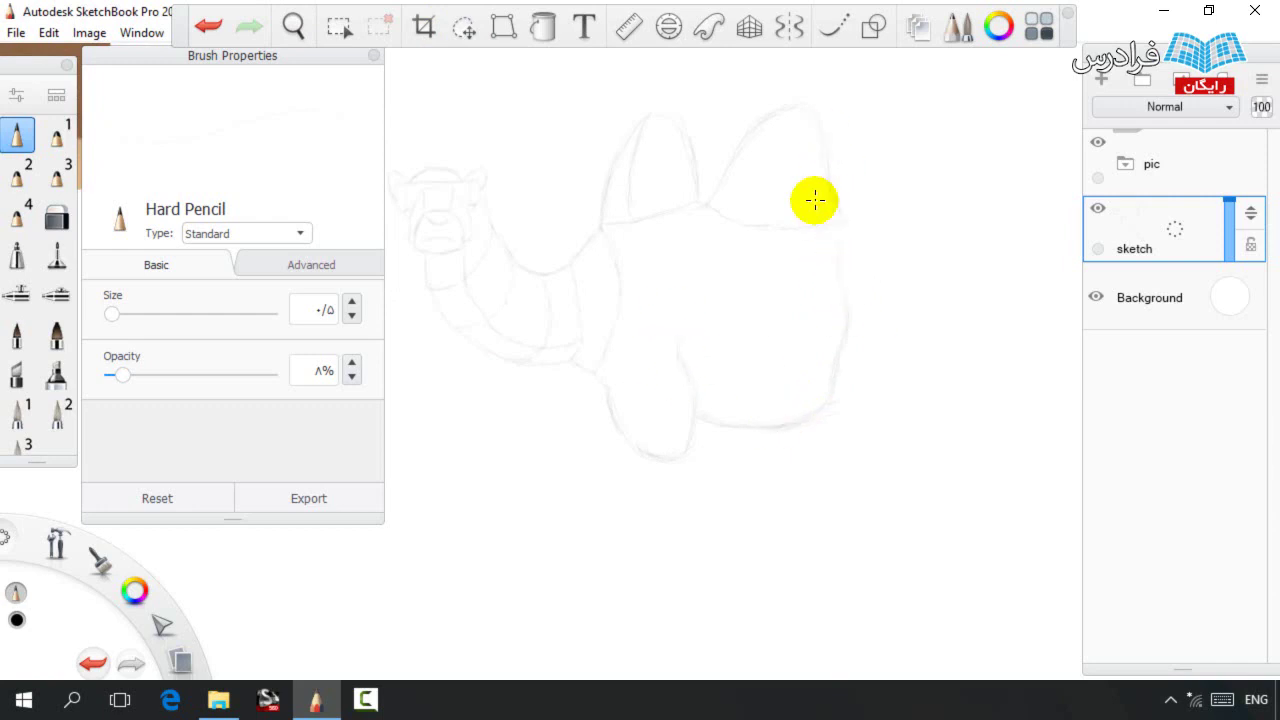
Outline the upper hind leg below the flank, erasing and redrawing its lower and rear edges.
drag(843, 433, 852, 497)
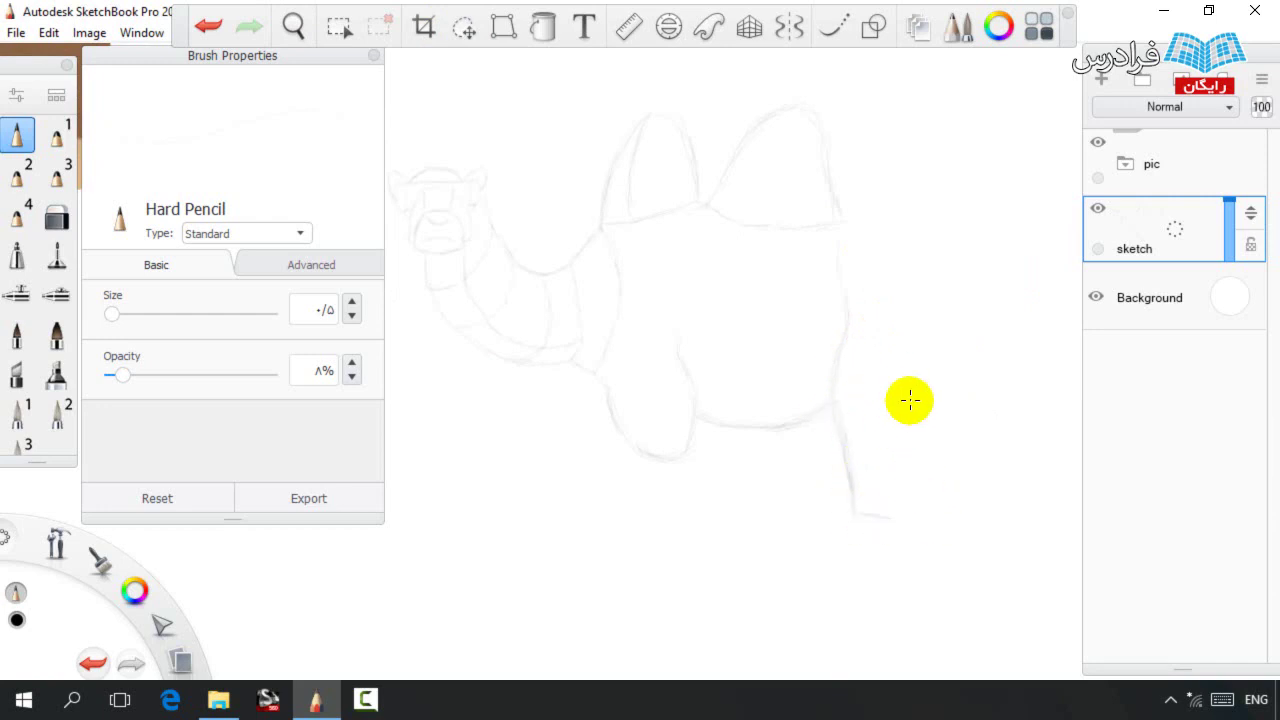
drag(895, 518, 903, 414)
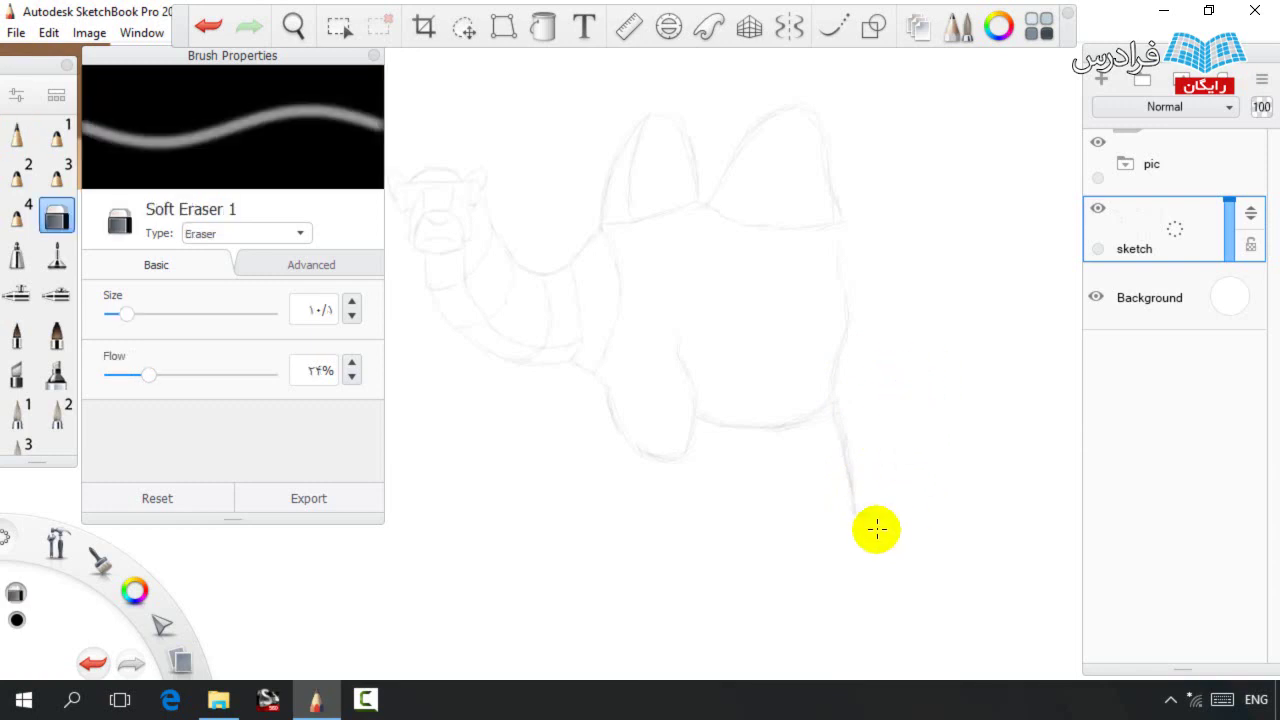
key(e)
drag(909, 534, 923, 311)
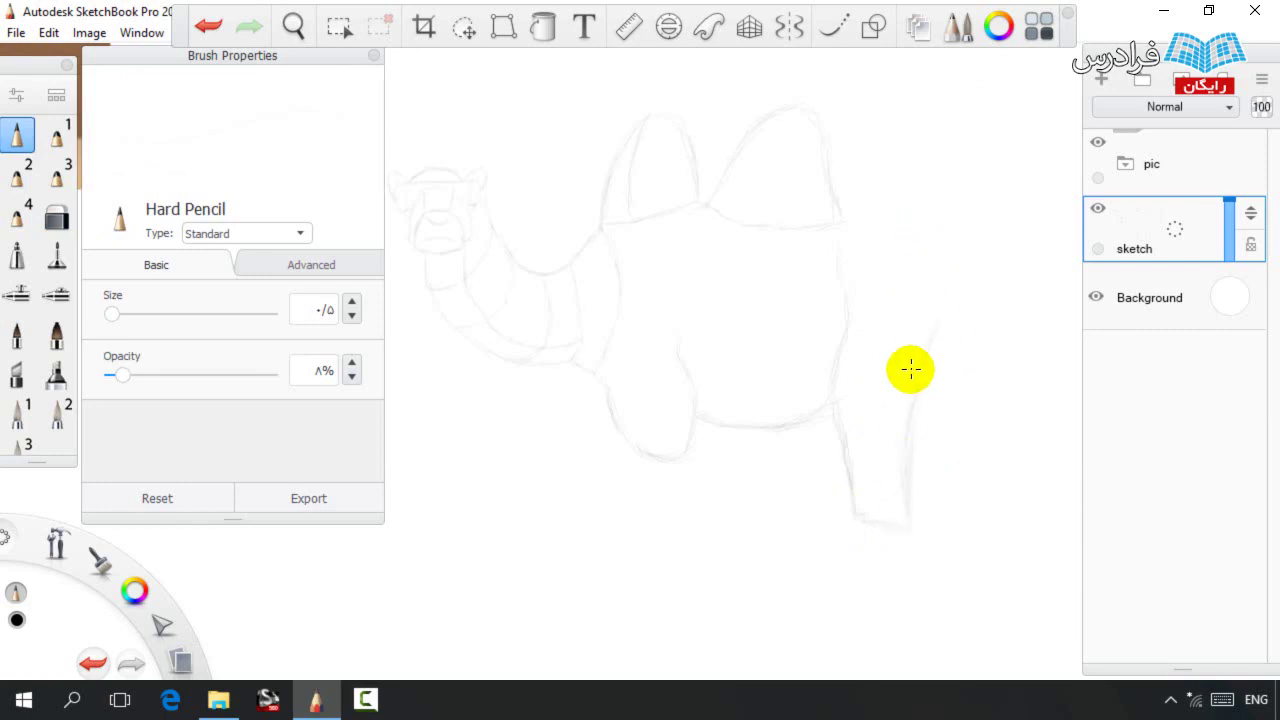
Draw the lower section of the near hind leg, slanting from the hock down to the foot.
key(space)
drag(729, 340, 794, 304)
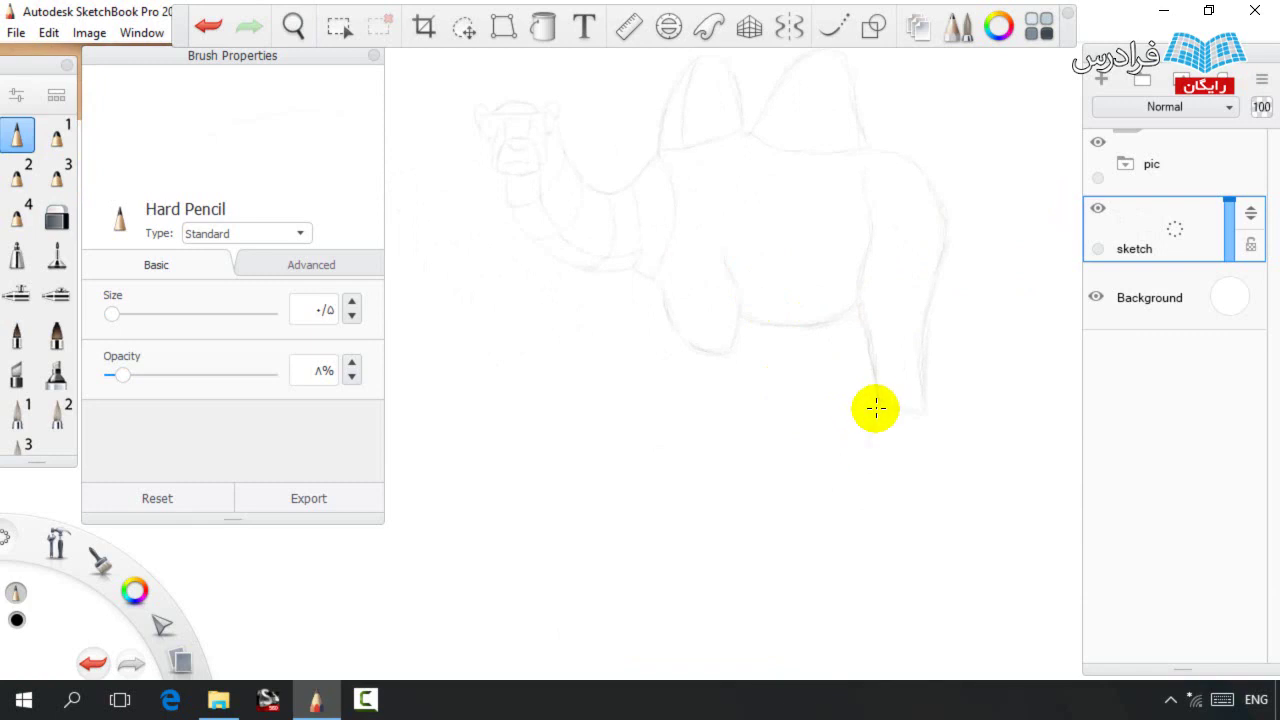
drag(884, 410, 824, 511)
drag(918, 413, 875, 489)
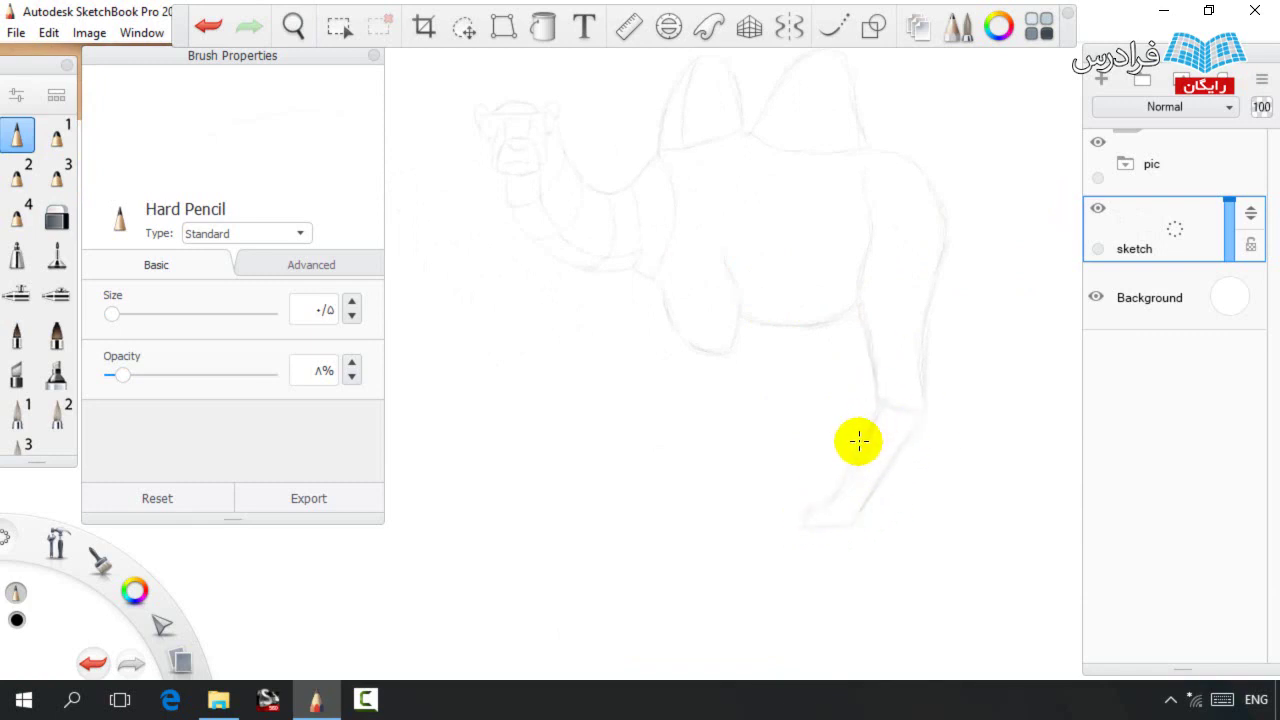
Lasso the rear hump and hindquarters, move them back to lengthen the torso, and bridge the gap in the belly line.
click(463, 27)
mouse_move(766, 563)
mouse_down()
mouse_move(749, 77)
mouse_move(866, 603)
mouse_move(835, 612)
mouse_up()
drag(667, 413, 676, 411)
key(Escape)
drag(837, 327, 796, 325)
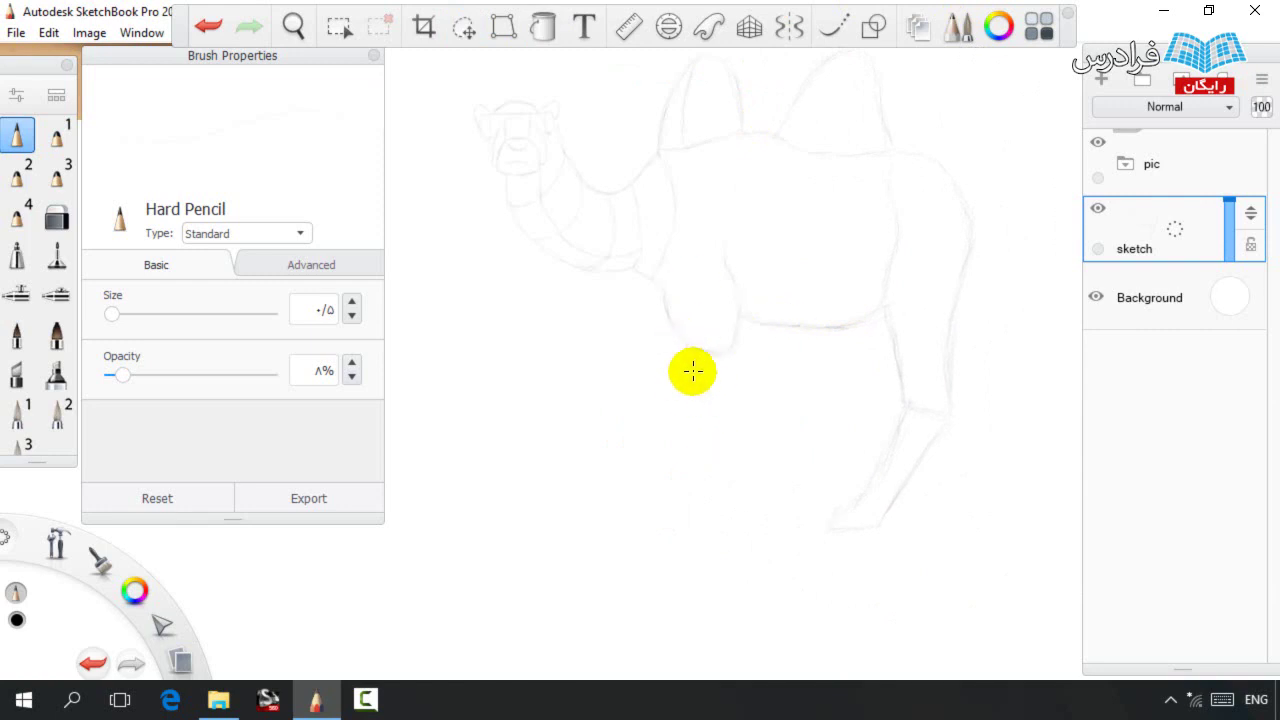
Extend the rounded end of the near front leg and sketch its lower section down to the foot.
key(e)
key(e)
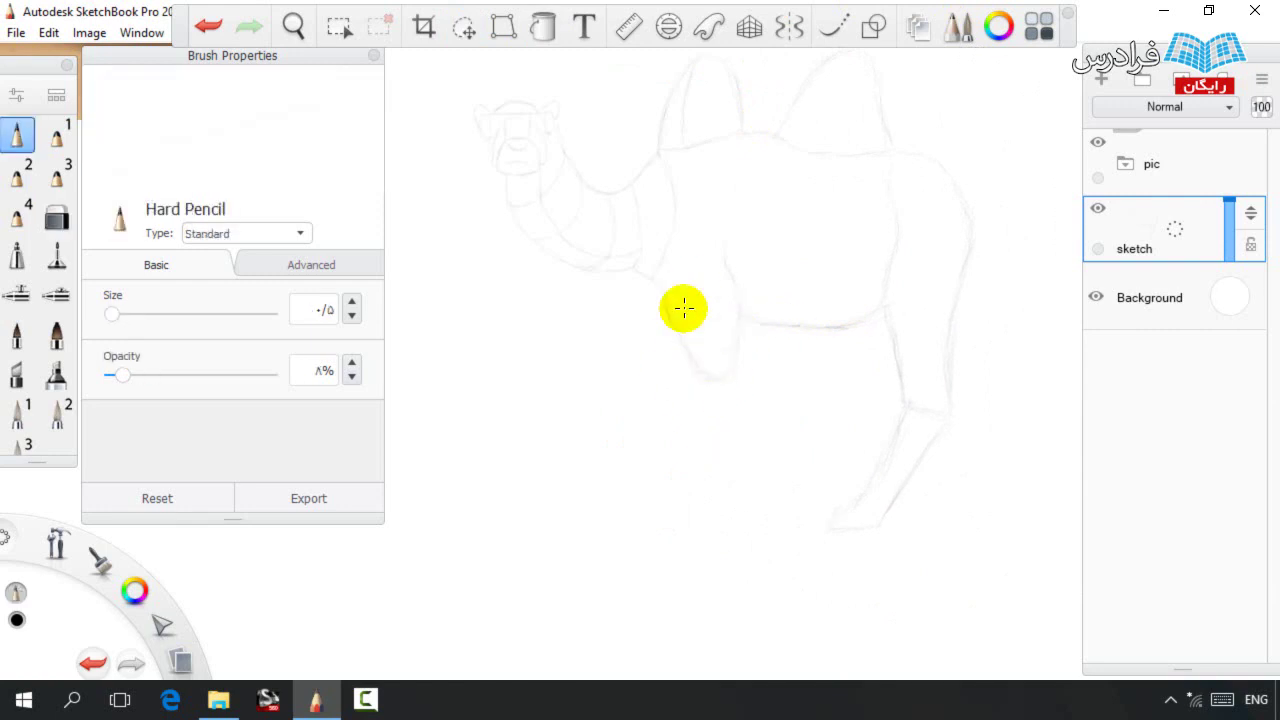
mouse_move(707, 385)
mouse_down()
mouse_move(744, 446)
mouse_move(725, 511)
mouse_up()
mouse_move(725, 449)
mouse_down()
mouse_move(705, 521)
mouse_move(756, 525)
mouse_move(751, 411)
mouse_move(749, 509)
mouse_move(717, 402)
mouse_up()
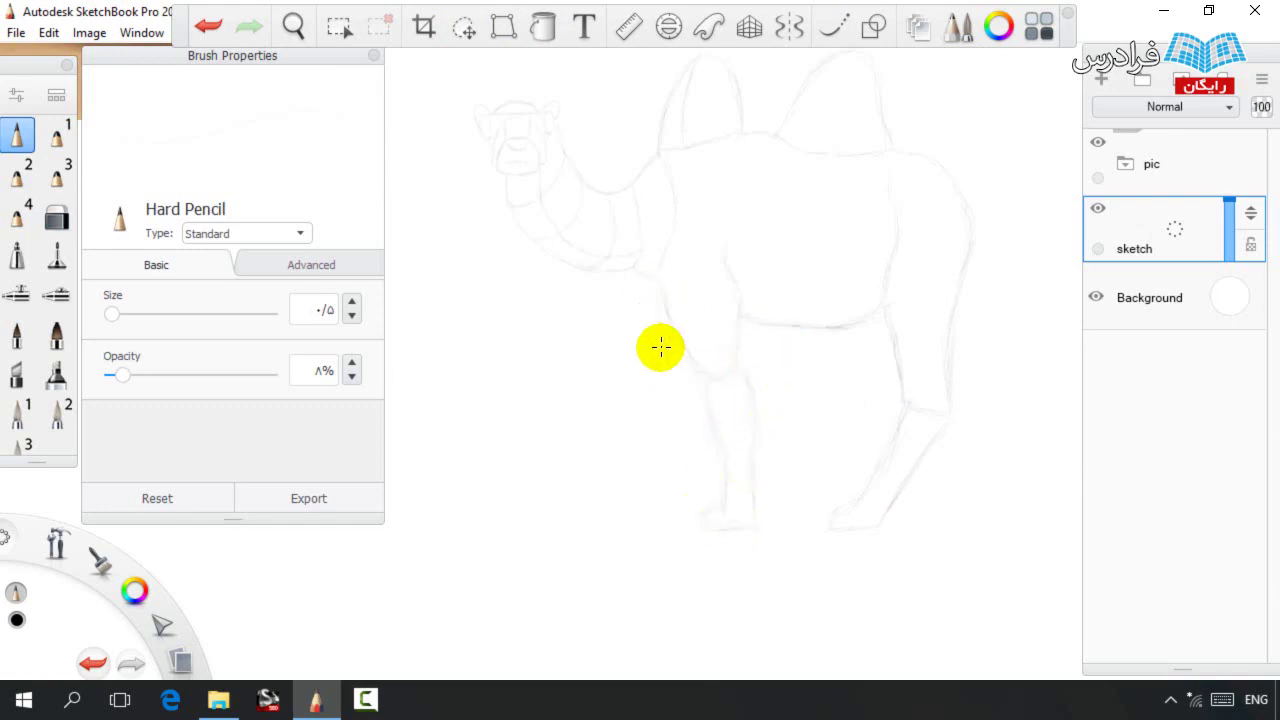
Sketch the far front leg and the far hind leg, both with feet, beside the near legs.
mouse_move(640, 401)
mouse_down()
mouse_move(647, 444)
mouse_move(680, 357)
mouse_move(651, 458)
mouse_move(621, 508)
mouse_up()
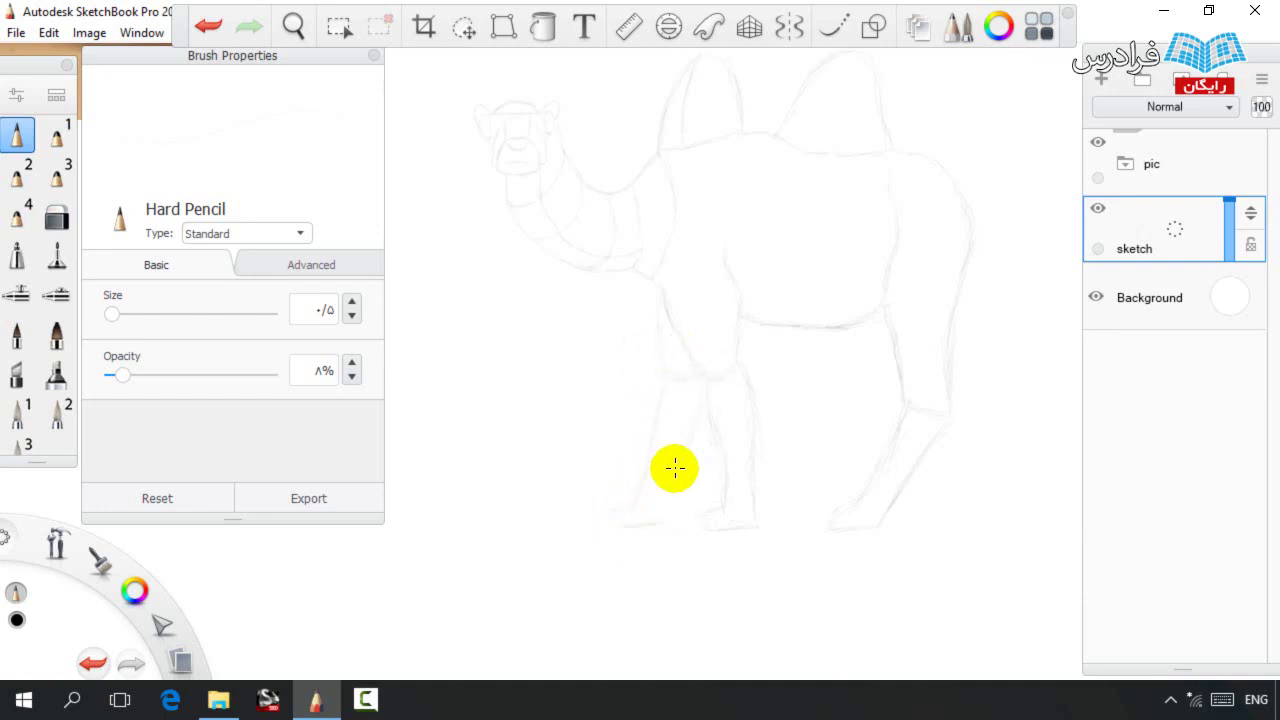
mouse_move(897, 349)
mouse_down()
mouse_move(691, 371)
mouse_move(753, 455)
mouse_move(720, 526)
mouse_move(766, 538)
mouse_up()
mouse_move(756, 413)
mouse_down()
mouse_move(752, 535)
mouse_move(808, 402)
mouse_move(771, 329)
mouse_move(757, 240)
mouse_move(777, 335)
mouse_up()
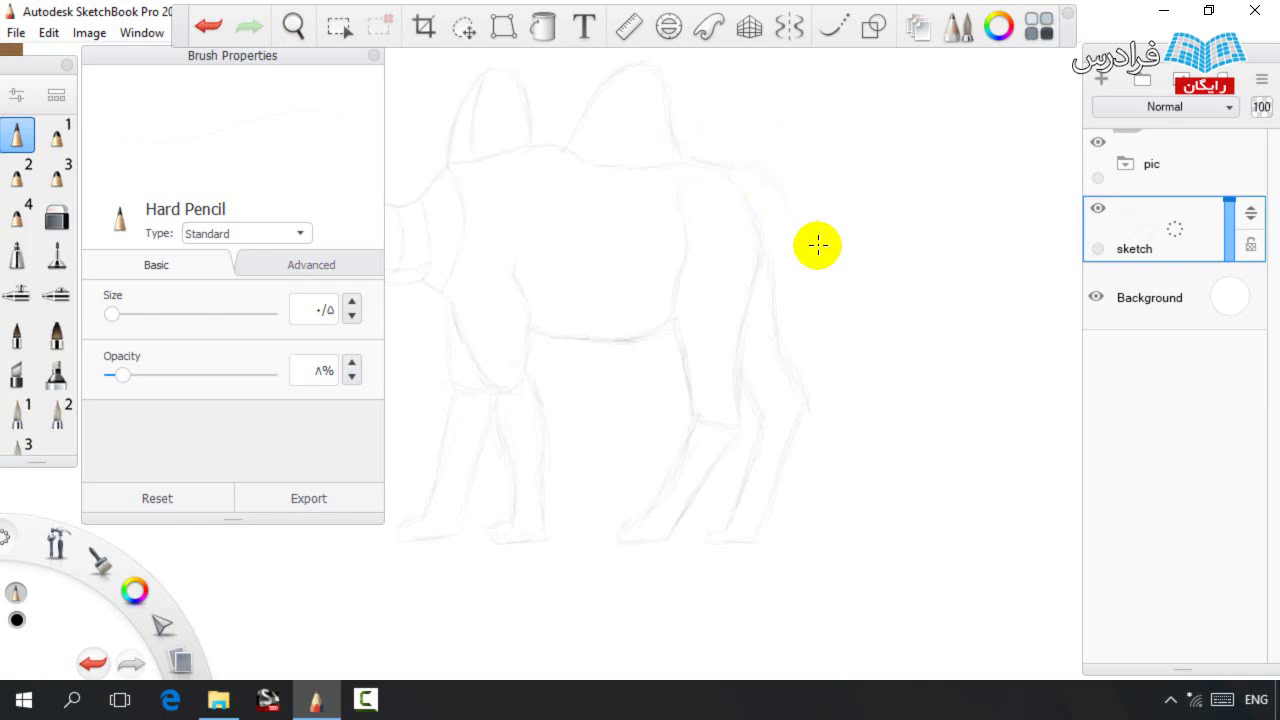
Draw the tail hanging from the rump behind the hind legs.
mouse_move(769, 182)
mouse_down()
mouse_move(805, 257)
mouse_move(775, 205)
mouse_move(803, 229)
mouse_move(820, 312)
mouse_up()
drag(773, 207, 781, 235)
key(space)
drag(614, 308, 774, 363)
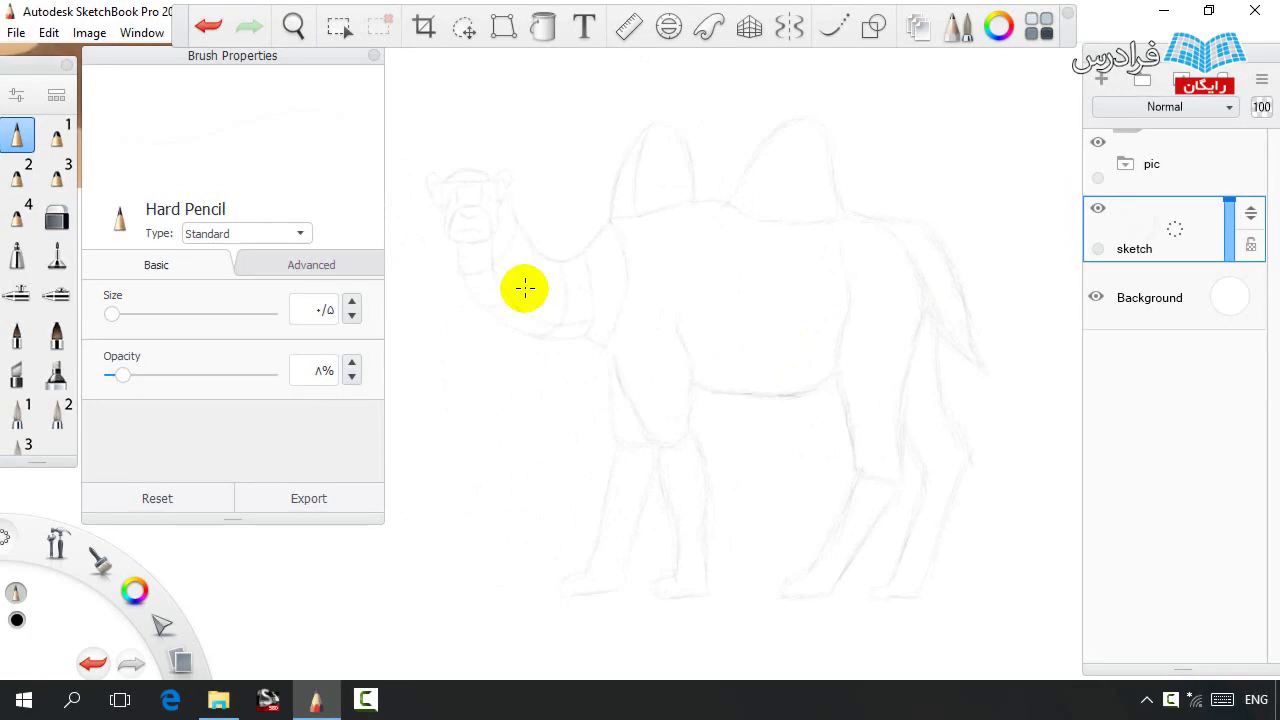
Lasso the entire camel sketch and move it into the blank space beneath the first reference photo.
click(464, 27)
mouse_move(390, 185)
mouse_down()
mouse_move(959, 130)
mouse_move(510, 590)
mouse_up()
key(space)
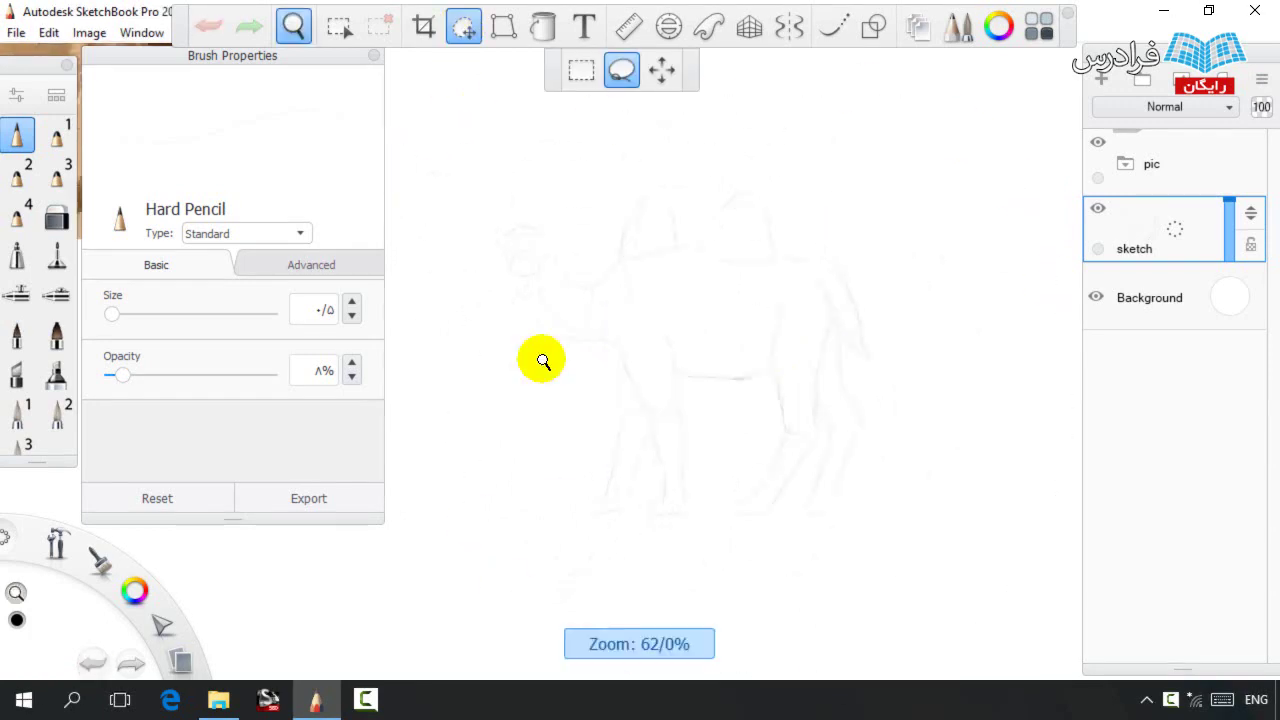
drag(626, 354, 309, 309)
drag(486, 323, 745, 448)
key(v)
drag(814, 506, 551, 329)
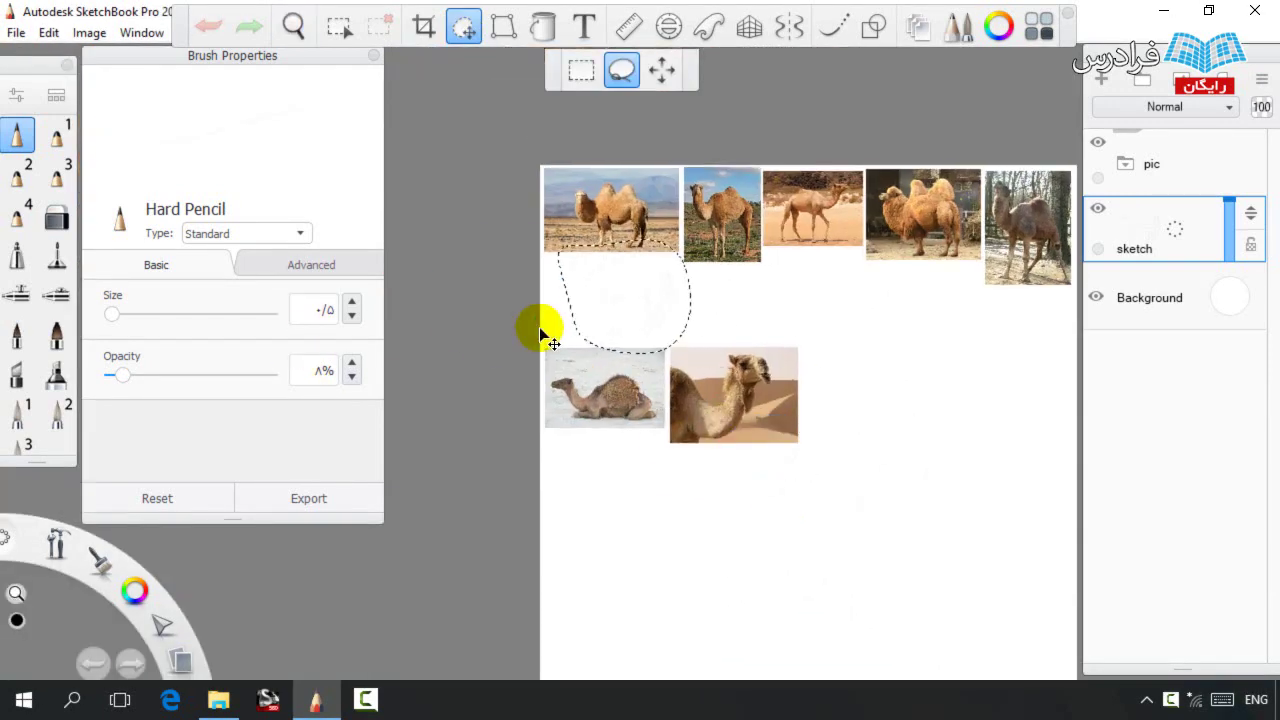
Fine-tune the placement of the lassoed camel sketch between the upper and lower reference photos.
scroll(743, 337, up, 5)
mouse_move(824, 409)
mouse_down()
mouse_move(781, 398)
mouse_move(797, 404)
mouse_up()
drag(793, 346, 759, 367)
mouse_move(764, 426)
mouse_down()
mouse_move(768, 374)
mouse_move(754, 386)
mouse_move(763, 434)
mouse_move(771, 379)
mouse_up()
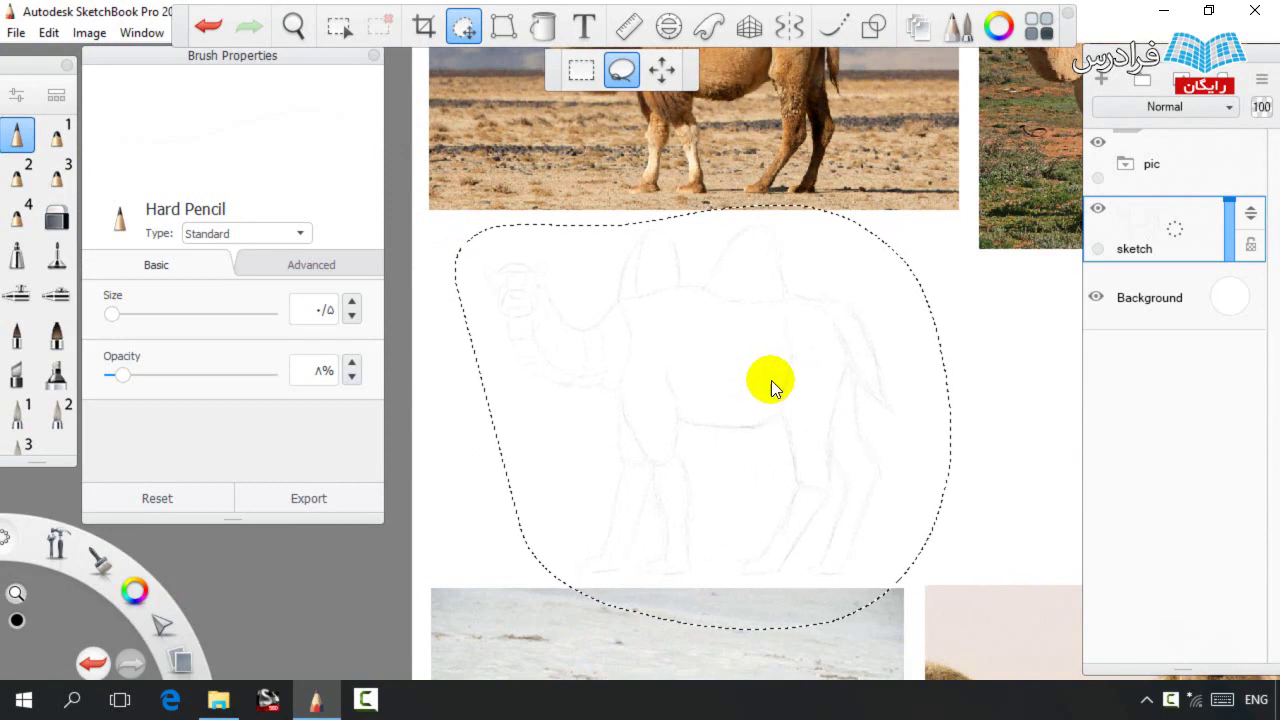
click(828, 379)
mouse_move(1138, 240)
mouse_down()
mouse_move(1109, 205)
mouse_move(1127, 290)
mouse_up()
Switch from the lasso back to the Hard Pencil on an empty area of the canvas, undoing the trial stroke.
key(space)
drag(791, 342, 760, 356)
drag(776, 360, 455, 440)
key(ctrl+0)
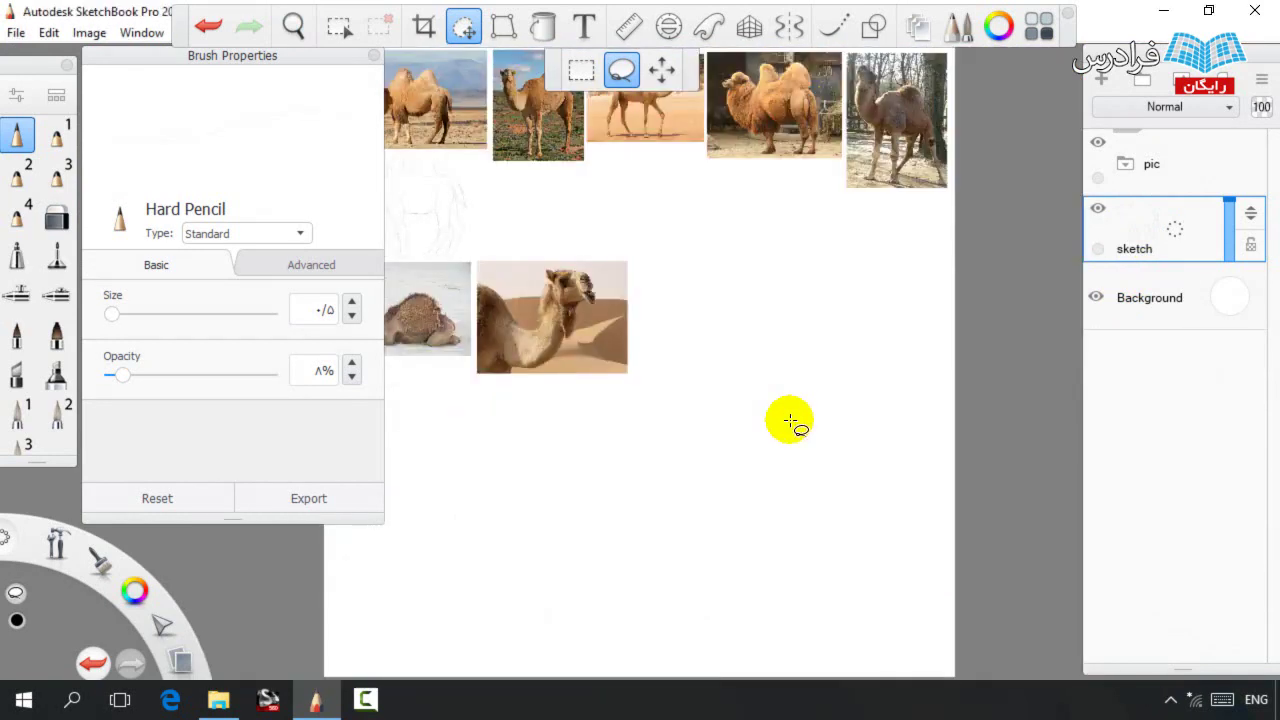
click(472, 30)
key(space)
drag(697, 462, 606, 428)
drag(700, 383, 931, 430)
drag(811, 402, 803, 443)
key(ctrl+z)
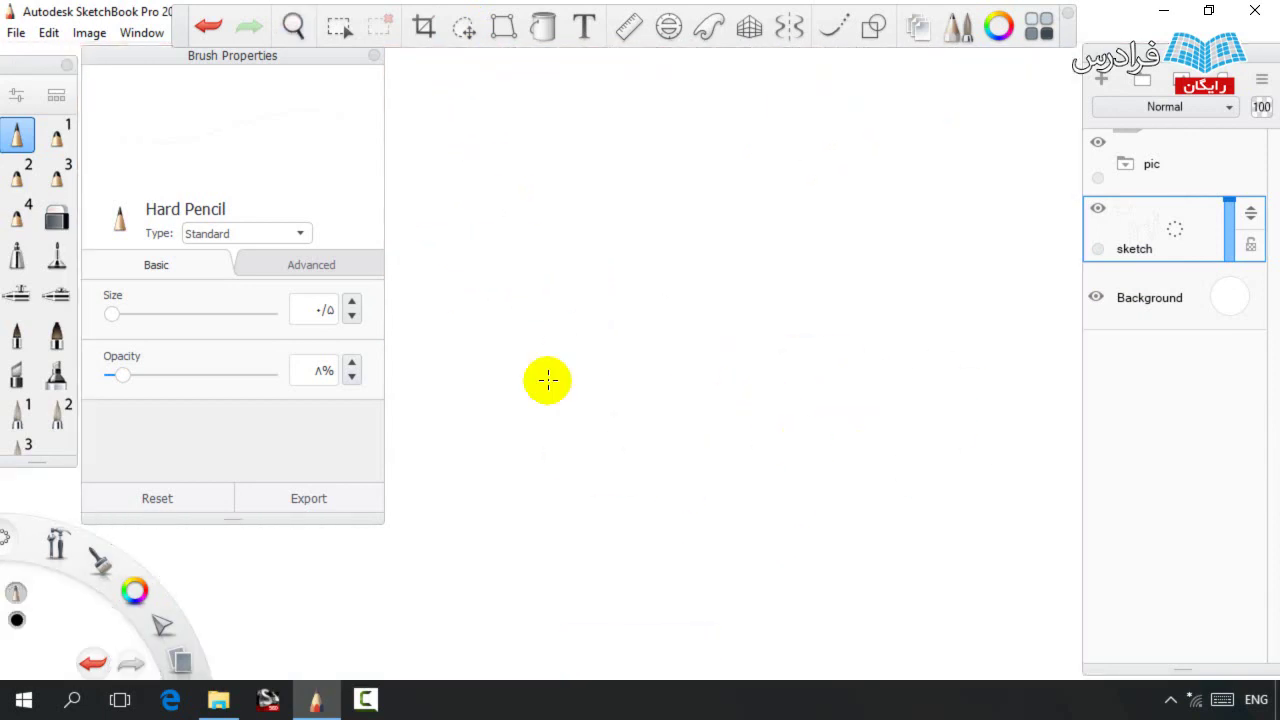
Set the Hard Pencil's opacity to 18%, testing it with strokes that are undone.
drag(132, 376, 145, 376)
mouse_move(429, 305)
mouse_down()
mouse_move(514, 291)
mouse_move(451, 337)
mouse_move(515, 319)
mouse_up()
key(ctrl+z)
click(350, 379)
double_click(353, 376)
key(ctrl+z)
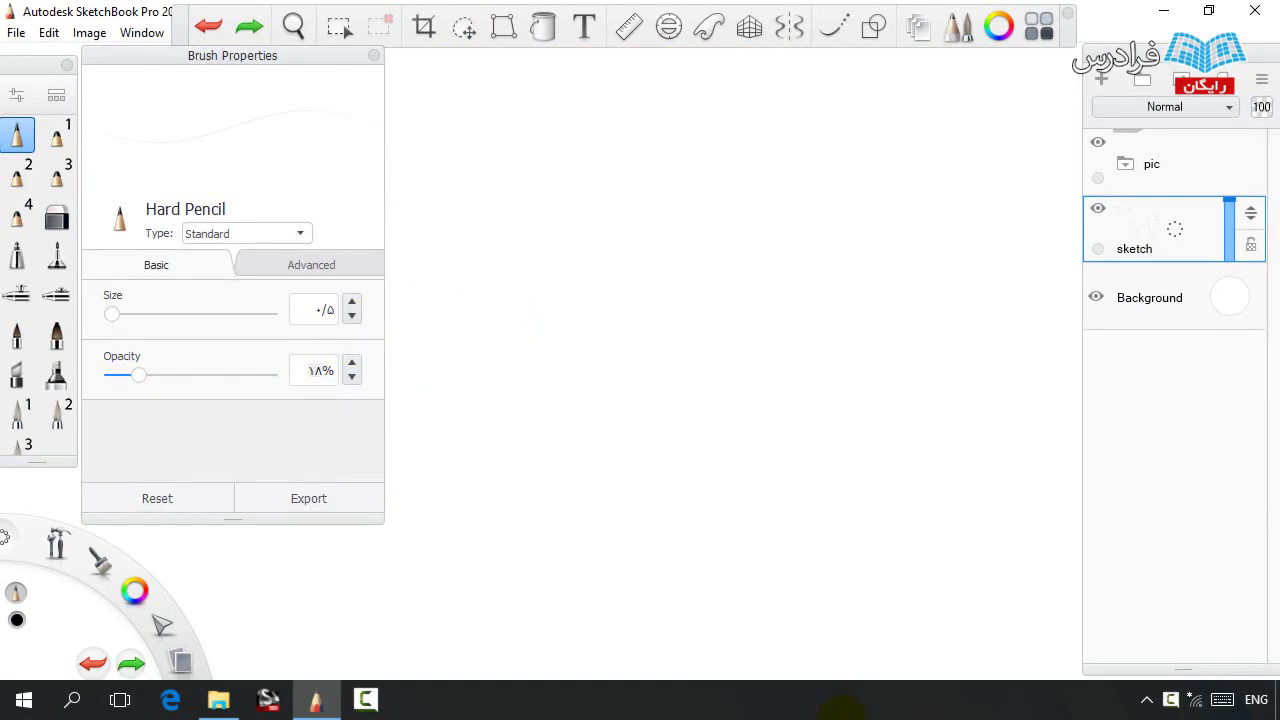
Sketch the dome-shaped muzzle of a second camel head and an eye-socket oval beside it.
mouse_move(543, 349)
mouse_down()
mouse_move(533, 289)
mouse_move(550, 285)
mouse_move(577, 334)
mouse_move(620, 335)
mouse_move(571, 266)
mouse_up()
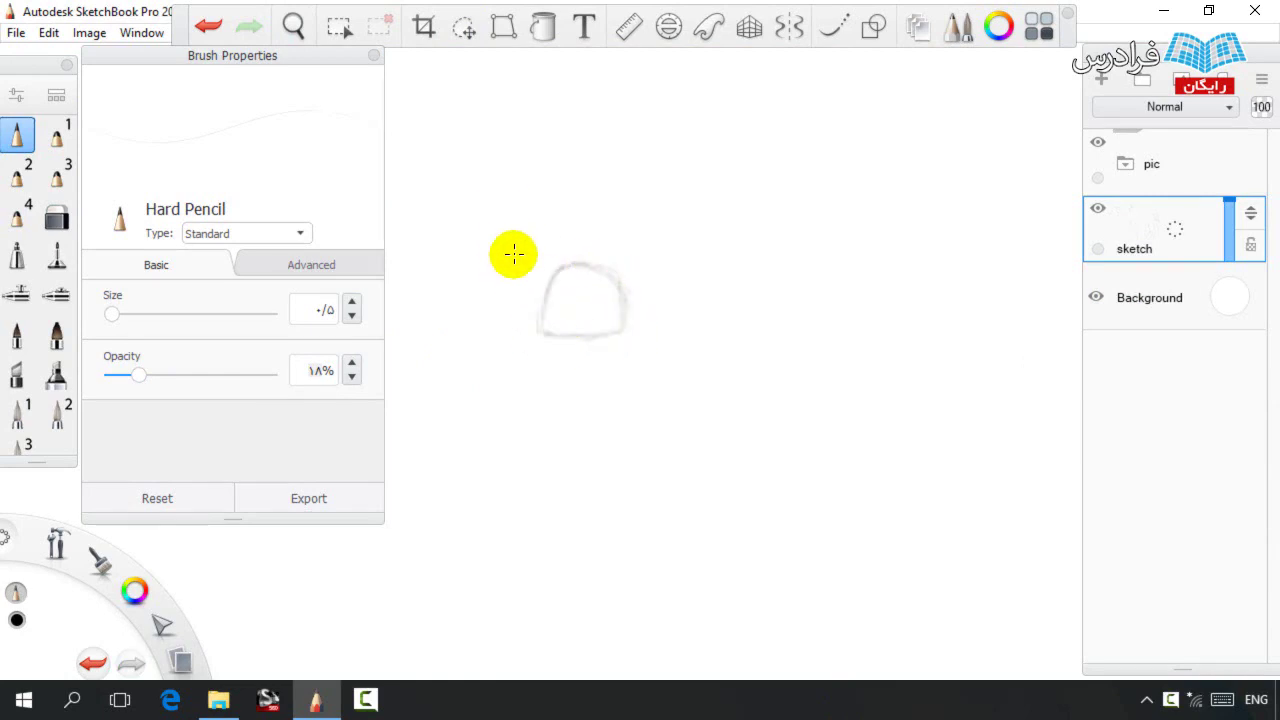
mouse_move(508, 302)
mouse_down()
mouse_move(499, 253)
mouse_move(526, 297)
mouse_up()
key(e)
Set the Hard Pencil's opacity to 12% and draw the brow line, the other eye-socket oval and the jaw outline around the muzzle.
drag(131, 376, 128, 376)
drag(640, 269, 637, 268)
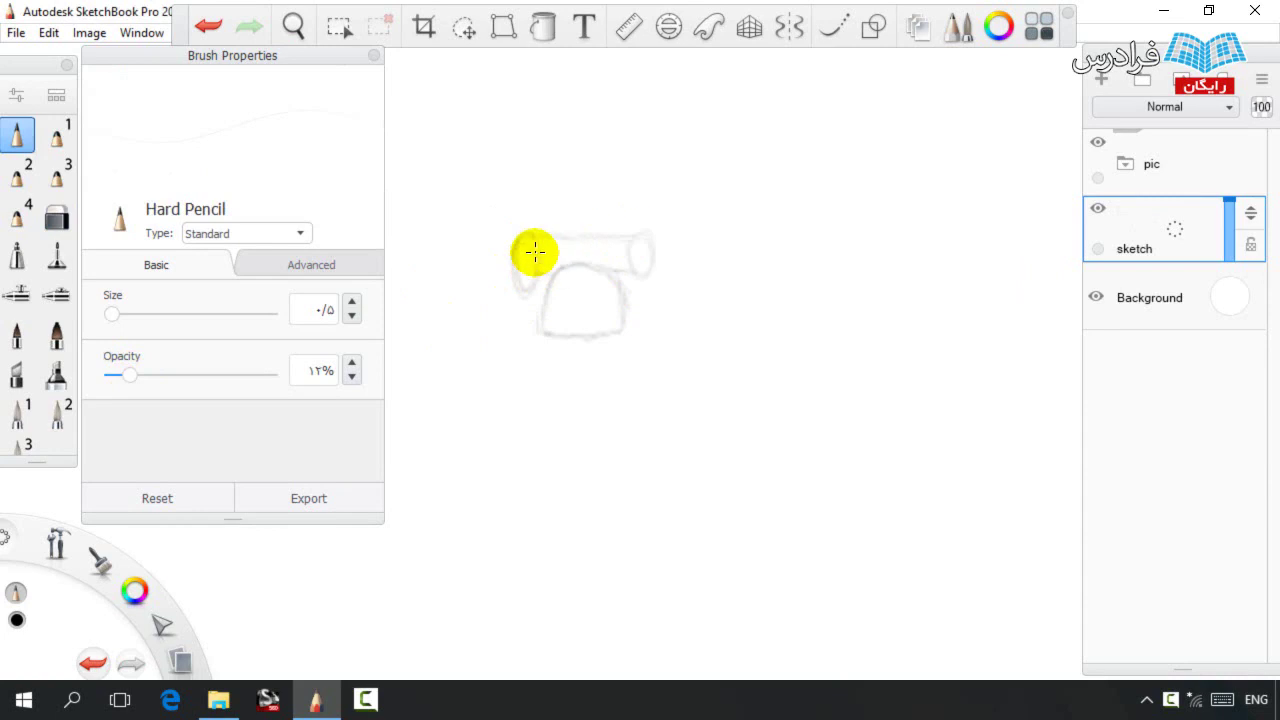
mouse_move(586, 352)
mouse_down()
mouse_move(640, 288)
mouse_move(633, 354)
mouse_move(634, 301)
mouse_up()
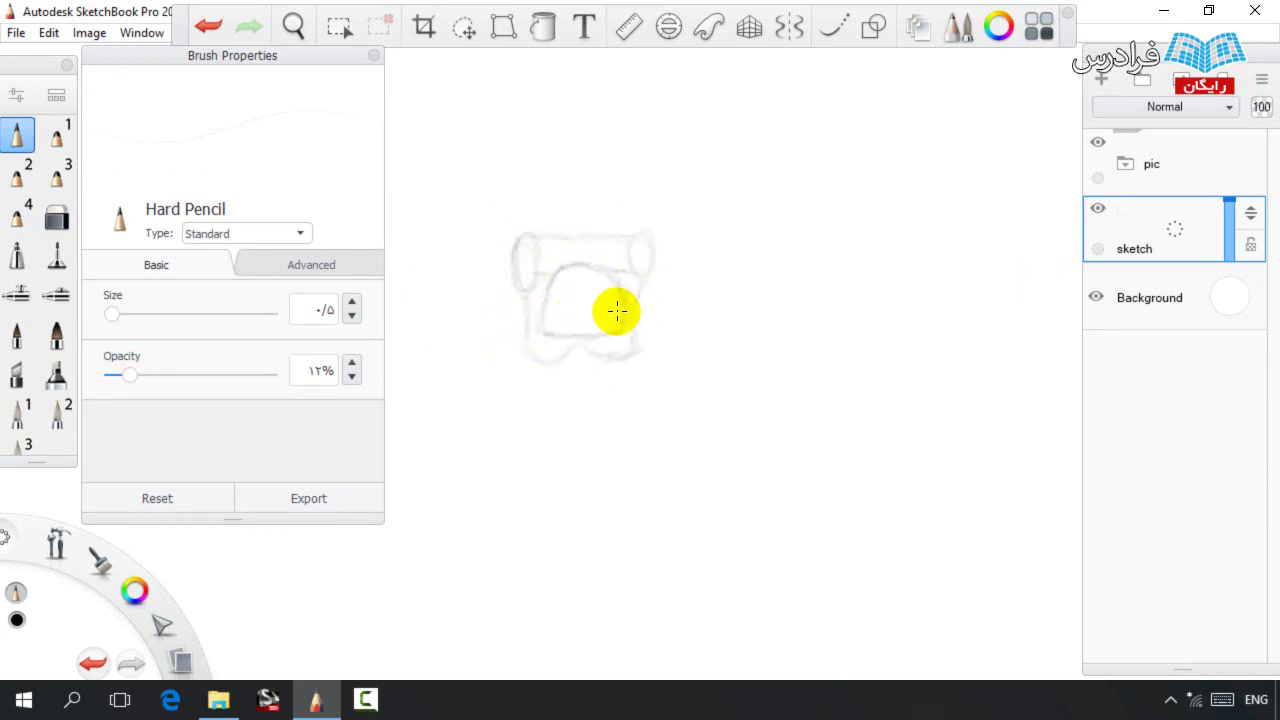
Clean up the second head's construction lines and add the skull curve, the ears and the nose curve on the muzzle.
key(e)
key(e)
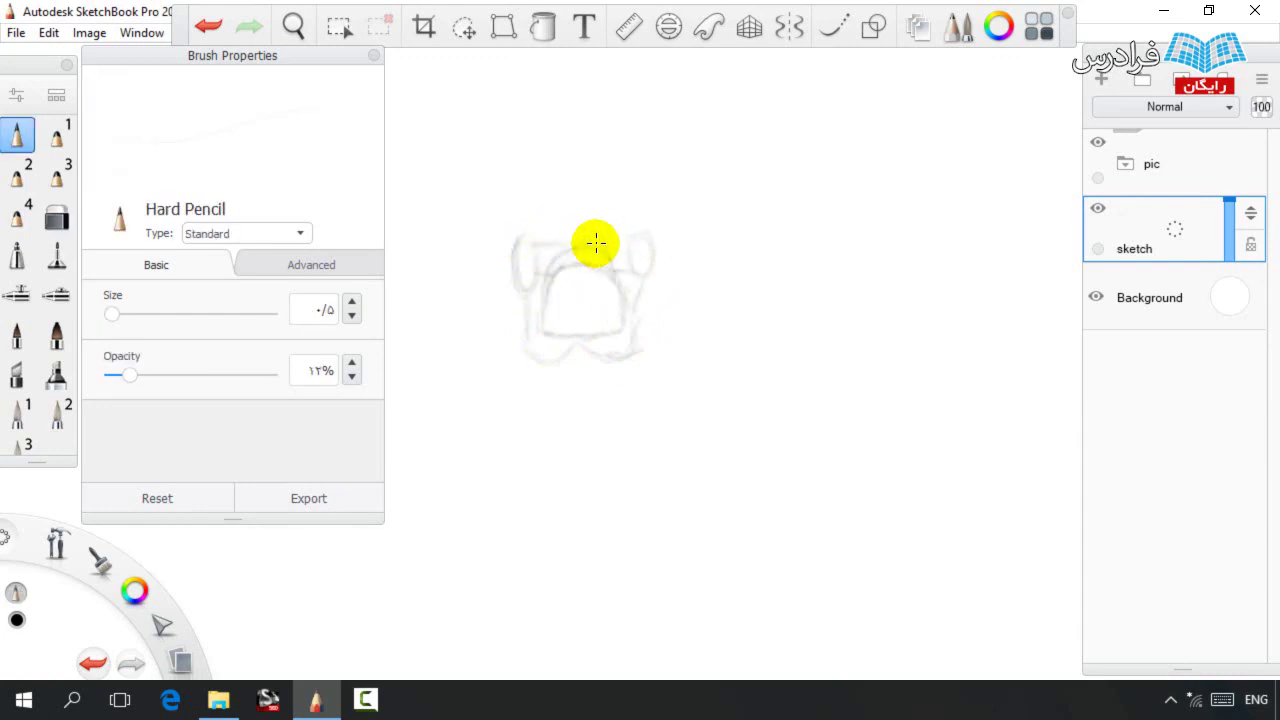
drag(540, 232, 623, 227)
drag(554, 304, 612, 308)
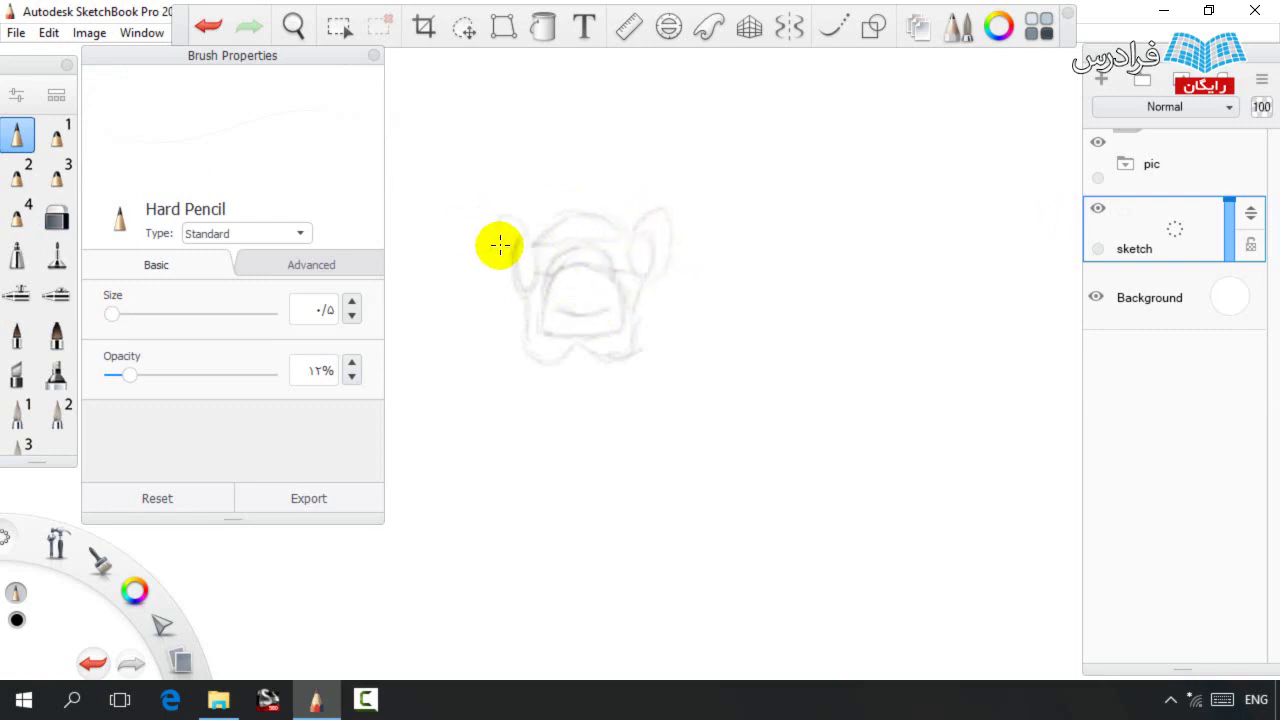
Sketch the second camel's neck below the head: the throat panel, both neck sides and the chest curve.
key(space)
drag(666, 334, 627, 314)
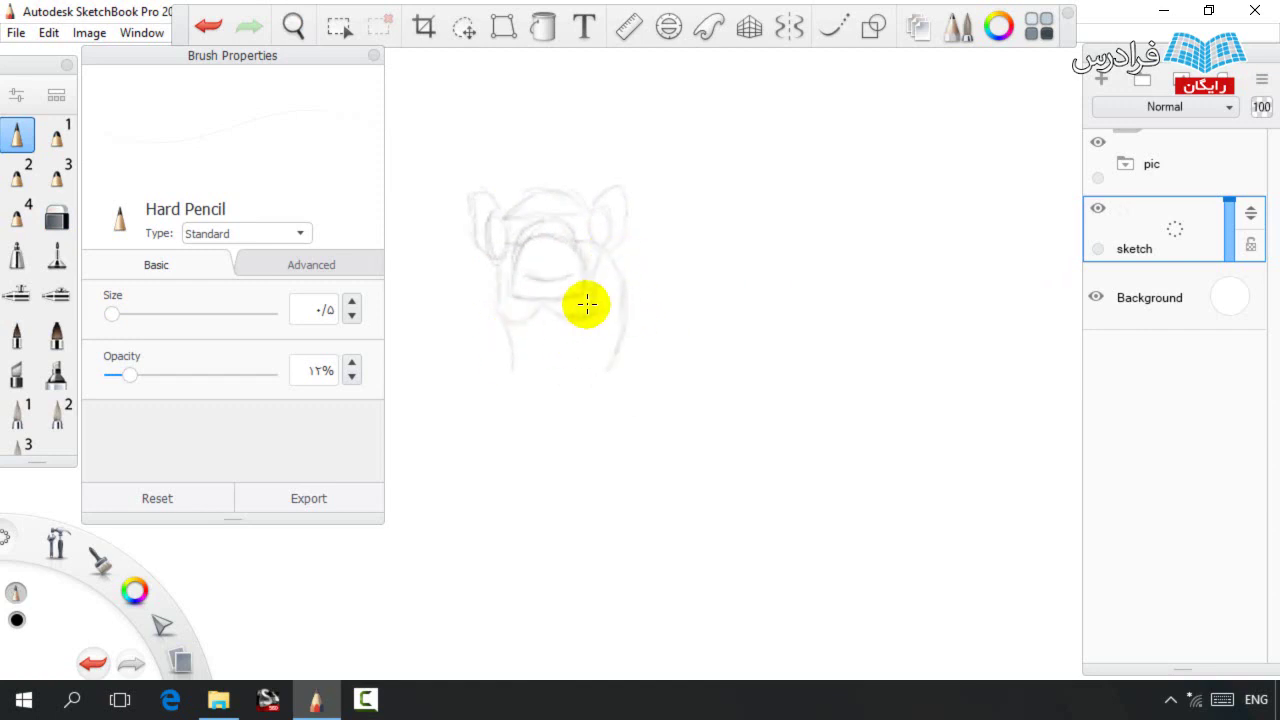
drag(533, 363, 560, 409)
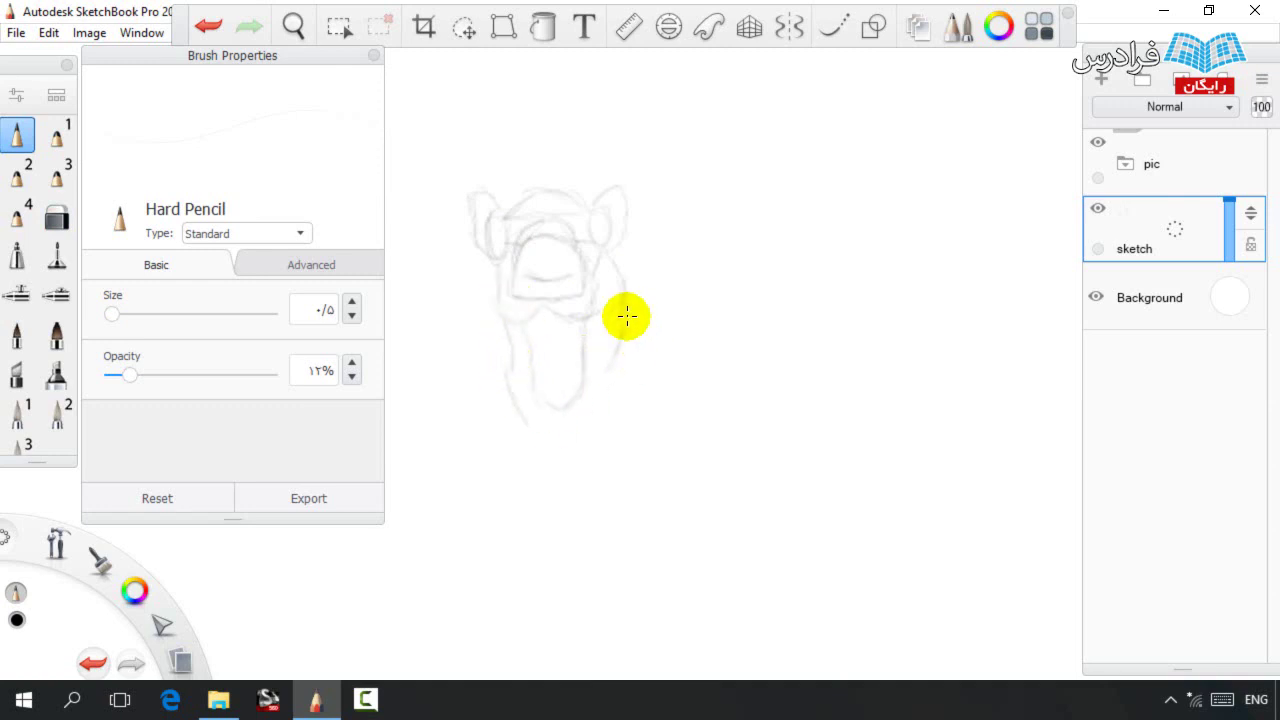
drag(643, 387, 641, 455)
mouse_move(530, 405)
mouse_down()
mouse_move(543, 457)
mouse_move(658, 495)
mouse_up()
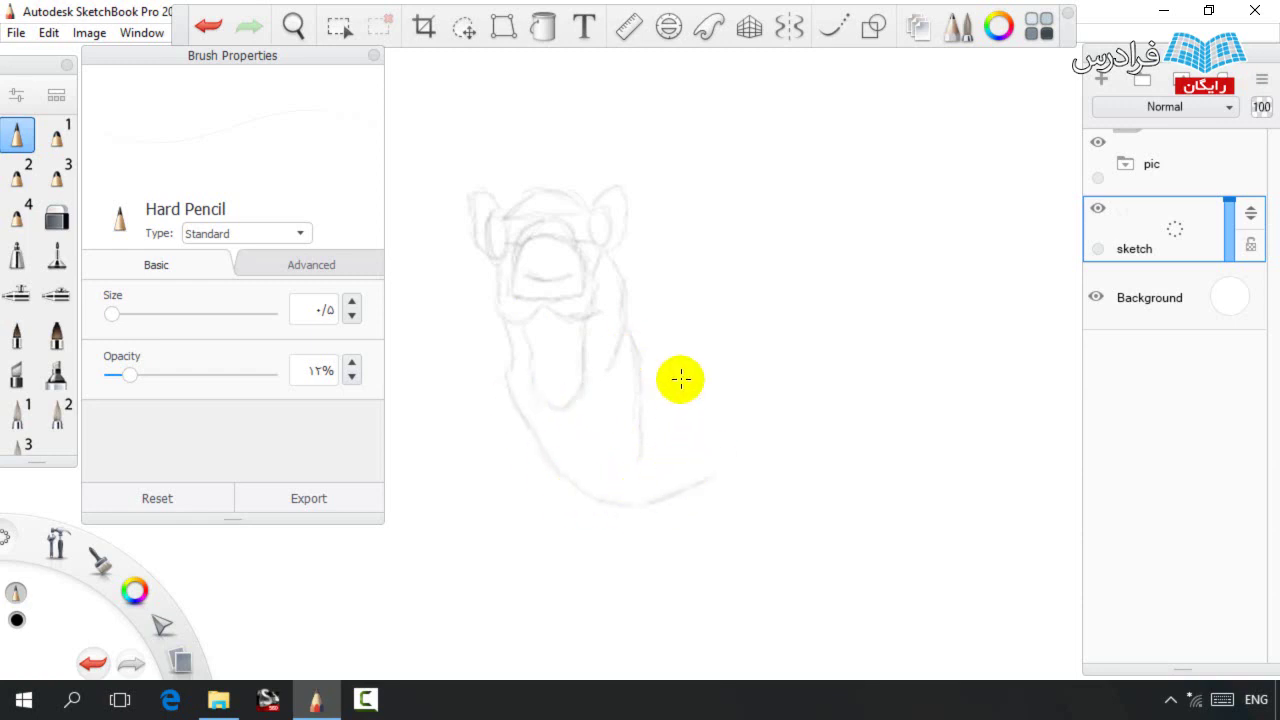
drag(668, 388, 685, 434)
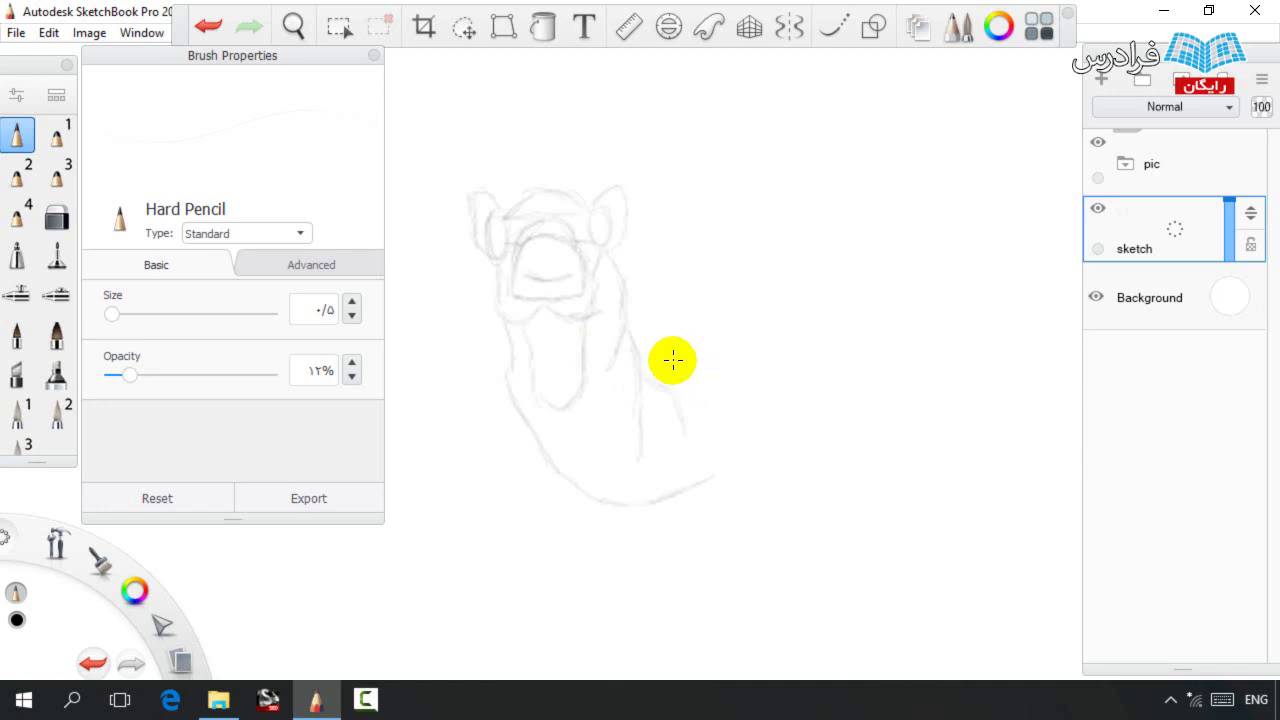
mouse_move(661, 499)
mouse_down()
mouse_move(735, 494)
mouse_move(716, 475)
mouse_up()
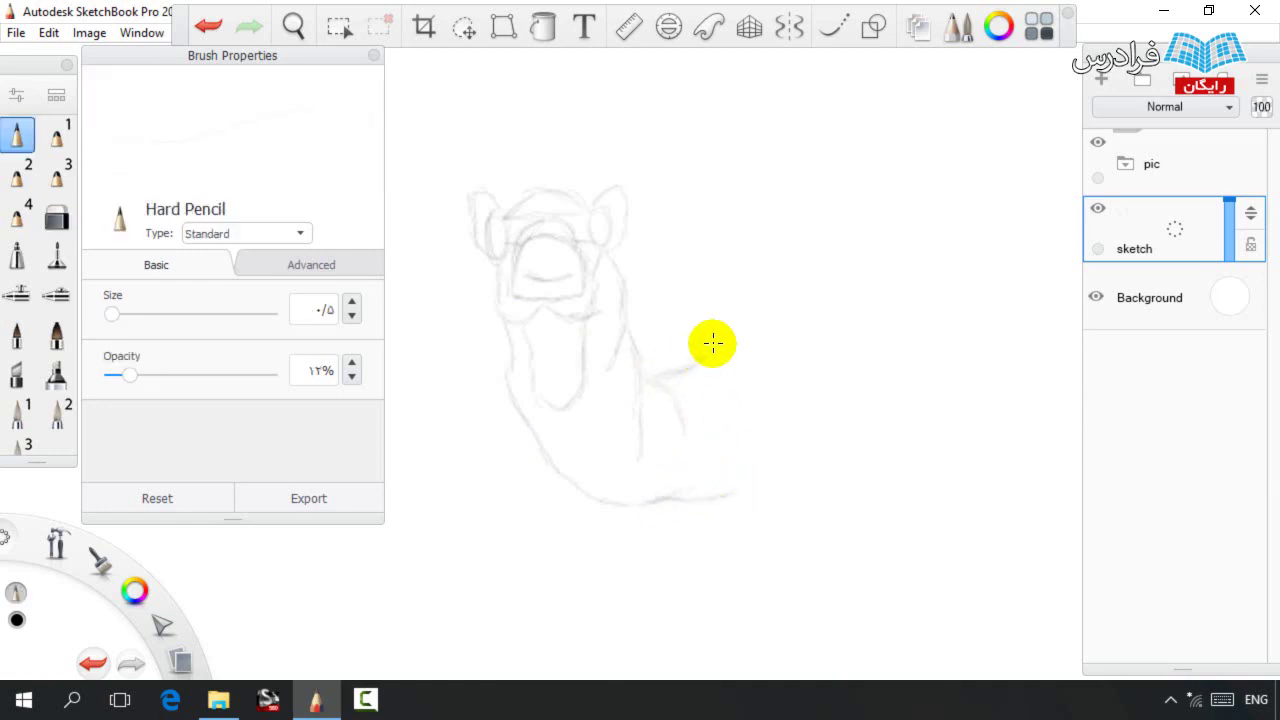
Redraw the chest curve lower and add the start of the back line, the neck folds and the shoulder curve.
drag(694, 362, 720, 336)
key(e)
key(e)
drag(690, 554, 758, 523)
drag(675, 408, 720, 492)
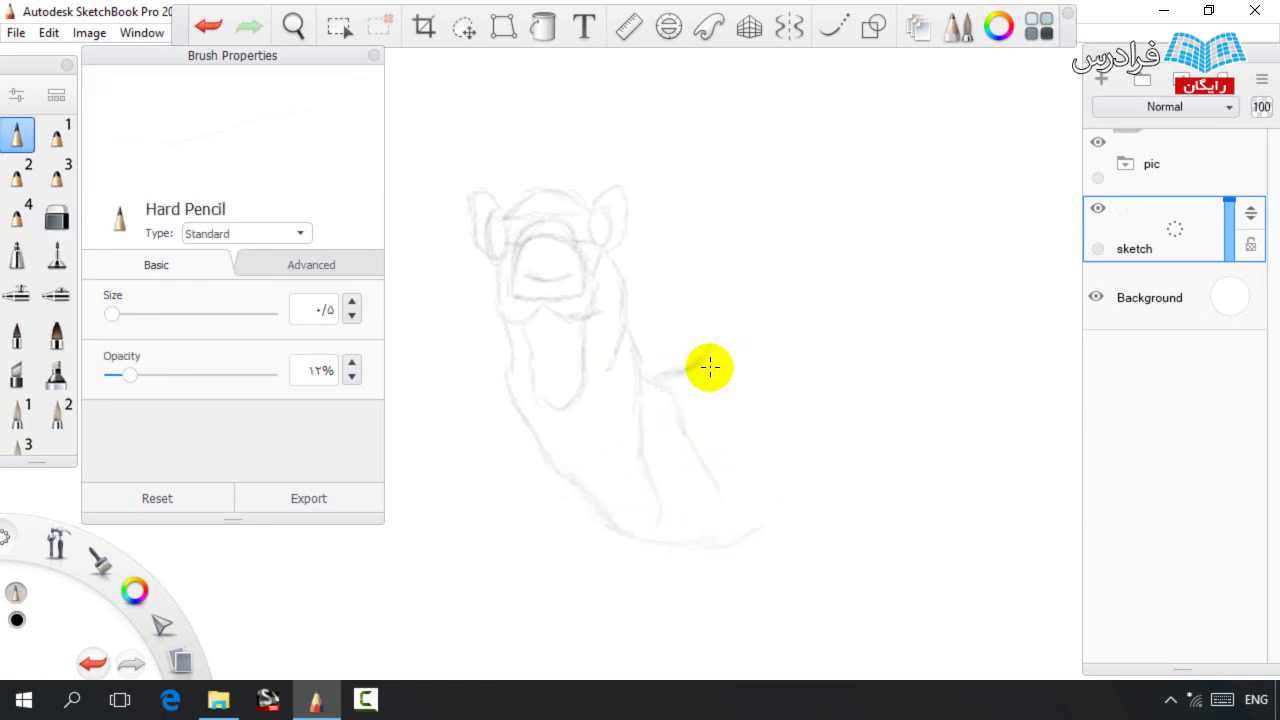
drag(691, 380, 717, 412)
drag(748, 540, 778, 462)
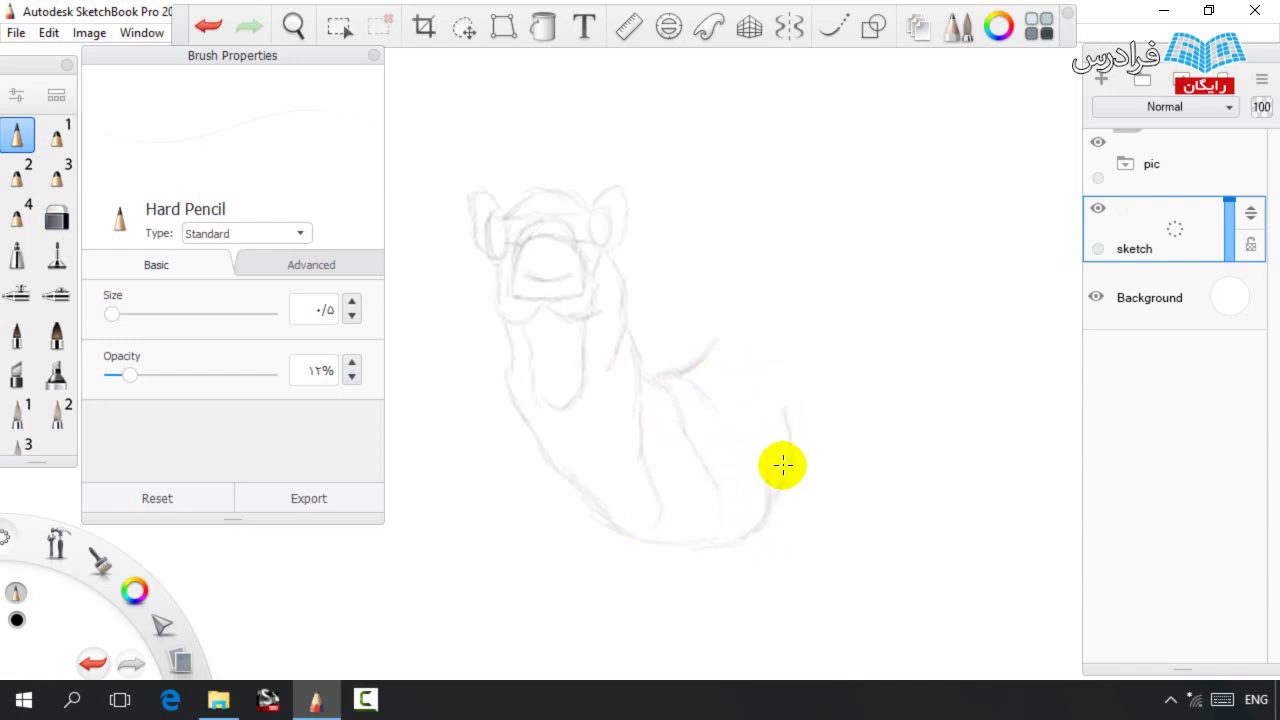
Sketch the second camel's back line rising from the neck base and the line running under the chest towards the foreleg.
mouse_move(698, 364)
mouse_down()
mouse_move(751, 338)
mouse_move(740, 280)
mouse_move(867, 225)
mouse_up()
key(space)
drag(750, 312, 646, 329)
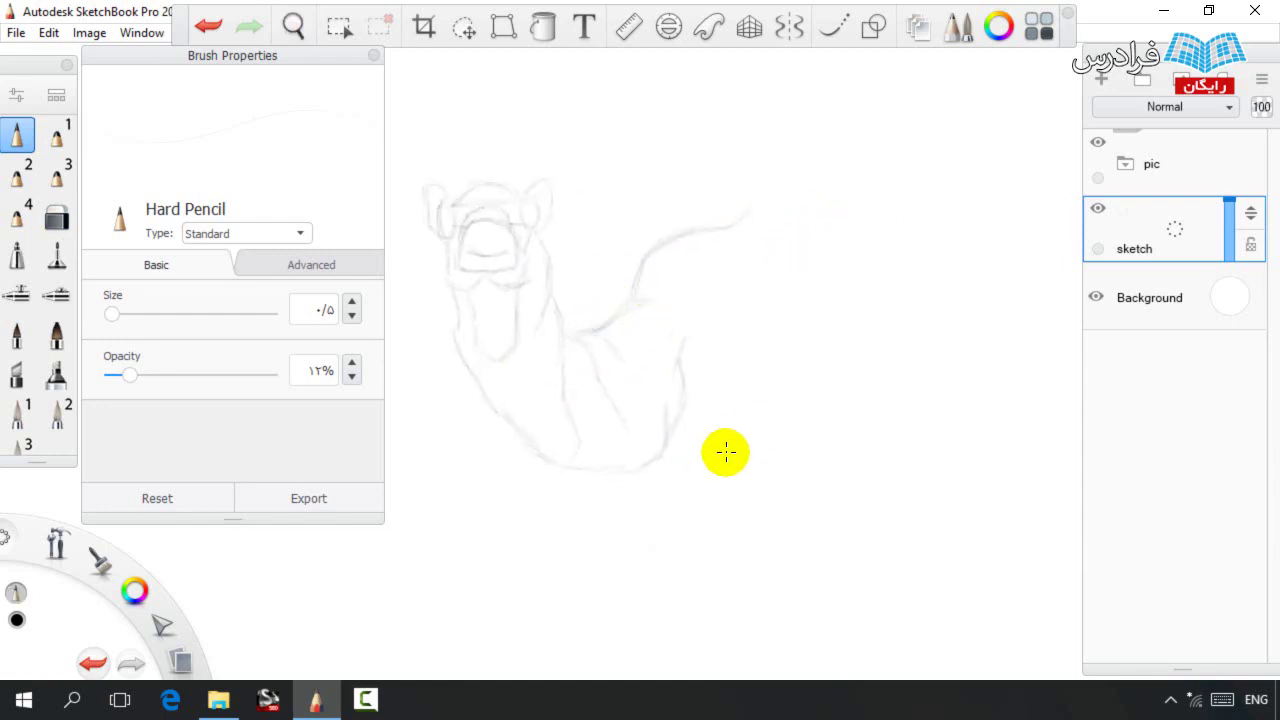
drag(662, 458, 752, 497)
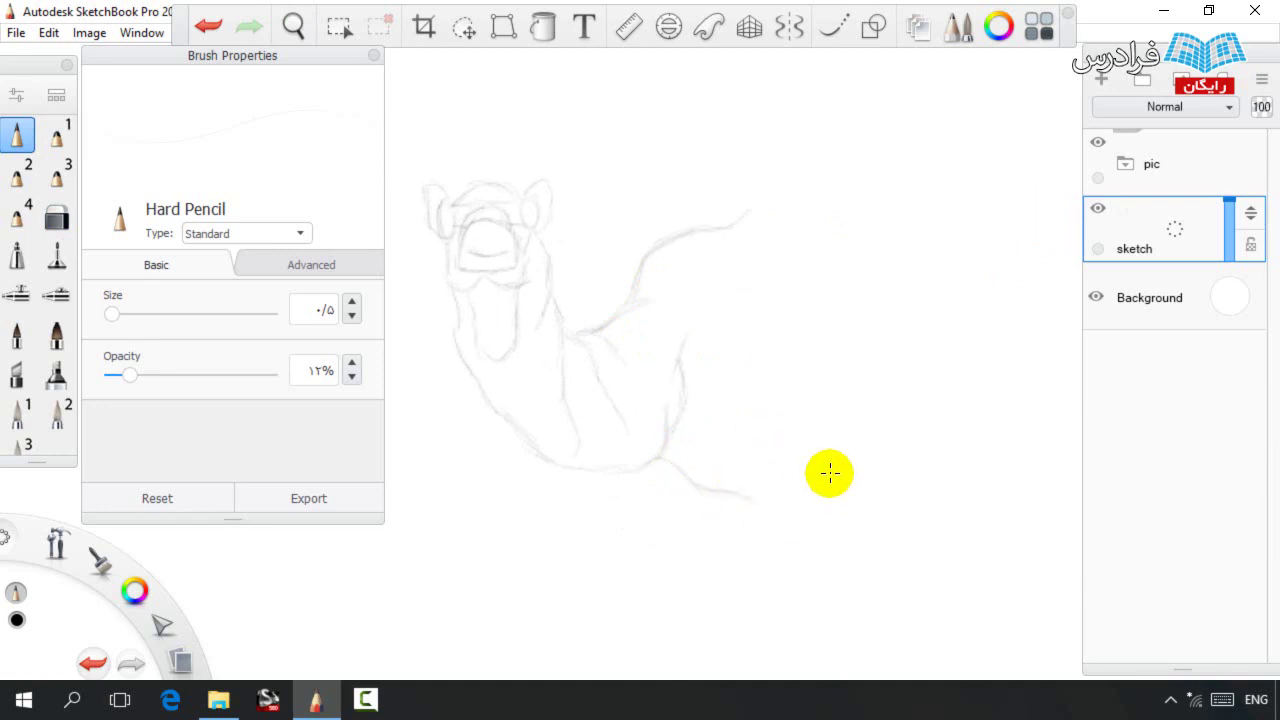
drag(766, 366, 749, 277)
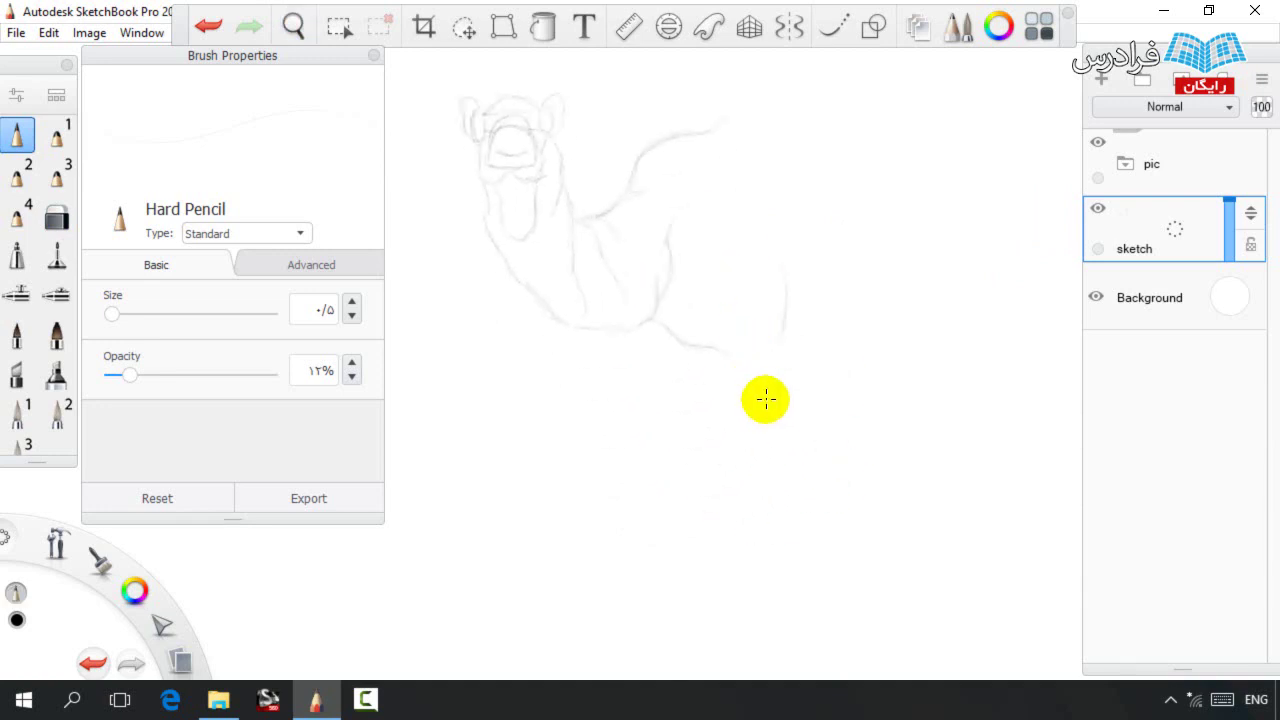
Outline the second camel's two front legs from the chest down to the ankles.
mouse_move(728, 401)
mouse_down()
mouse_move(751, 454)
mouse_move(745, 510)
mouse_up()
drag(745, 590, 790, 389)
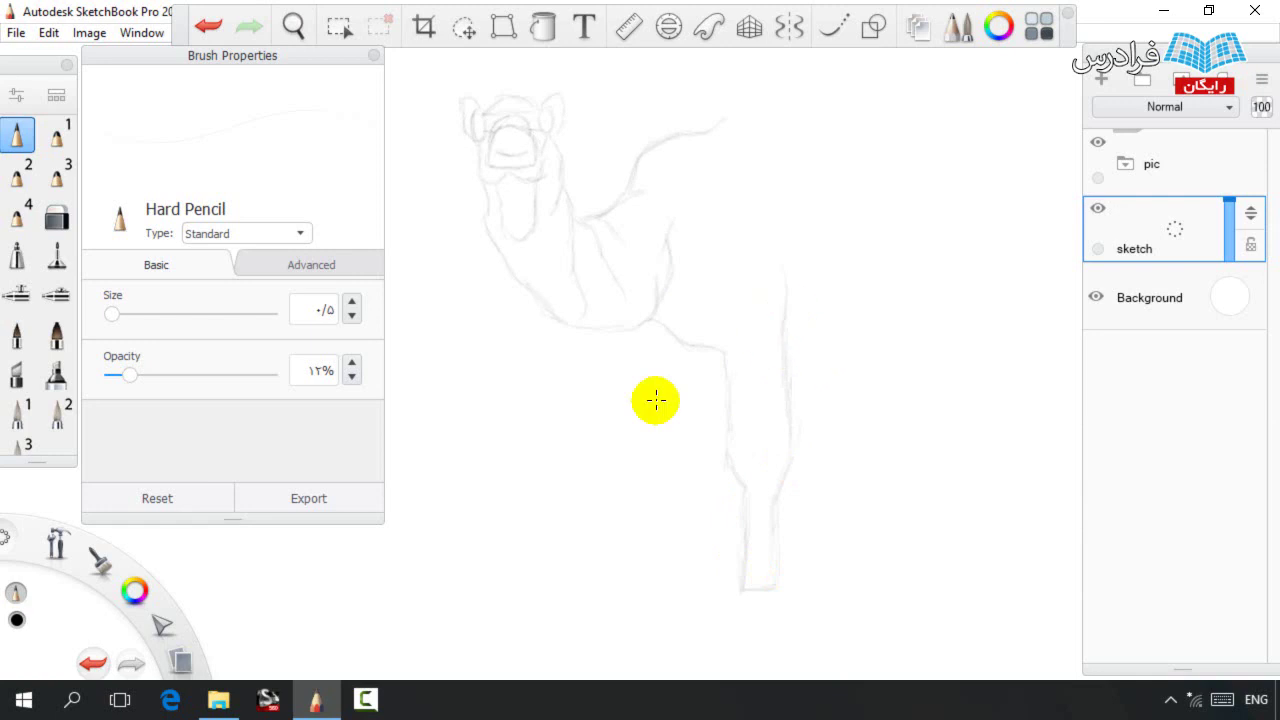
drag(641, 389, 654, 536)
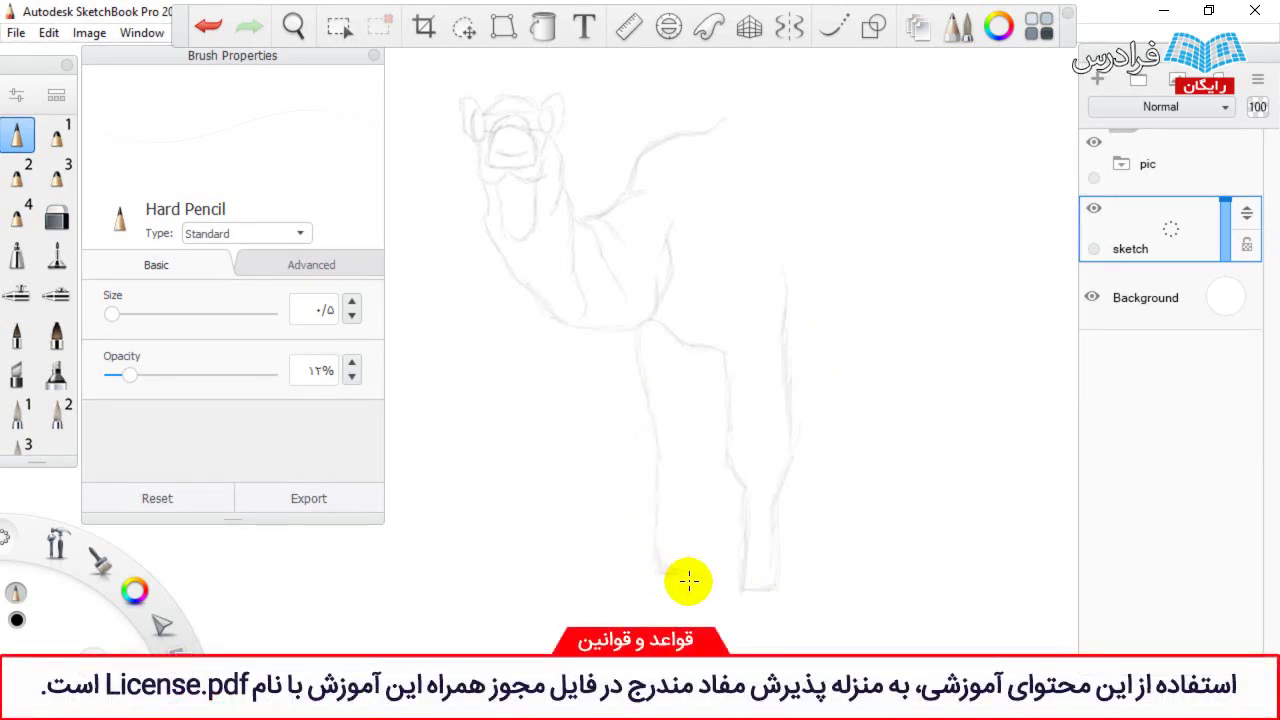
mouse_move(691, 568)
mouse_down()
mouse_move(700, 446)
mouse_move(681, 584)
mouse_move(656, 583)
mouse_move(690, 574)
mouse_up()
key(e)
key(e)
Add the belly curve behind the front legs, the front slope of the hump and a line from the foreleg up to it.
key(space)
drag(697, 335, 626, 400)
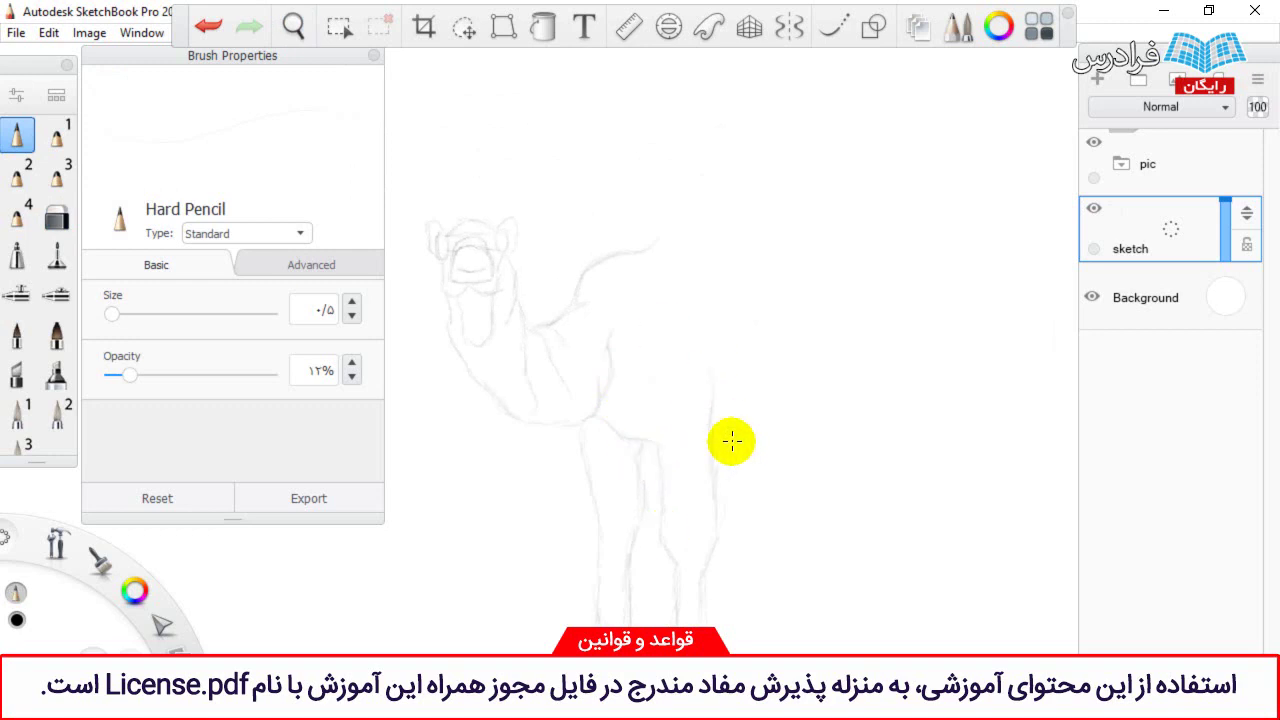
mouse_move(767, 413)
mouse_down()
mouse_move(820, 326)
mouse_move(814, 363)
mouse_move(851, 324)
mouse_up()
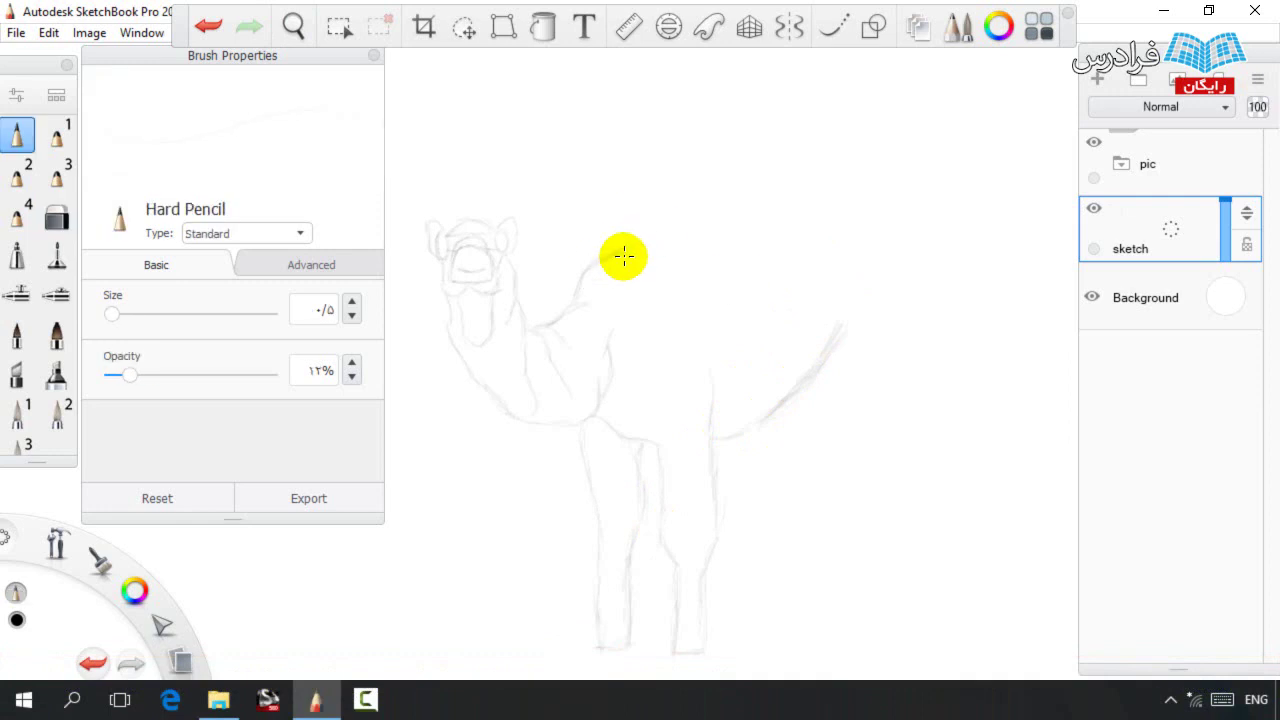
mouse_move(708, 385)
mouse_down()
mouse_move(701, 258)
mouse_move(722, 188)
mouse_up()
drag(686, 233, 722, 189)
Lasso the second camel's head and shift it slightly upward.
click(470, 28)
mouse_move(410, 232)
mouse_down()
mouse_move(517, 189)
mouse_move(437, 366)
mouse_move(417, 289)
mouse_up()
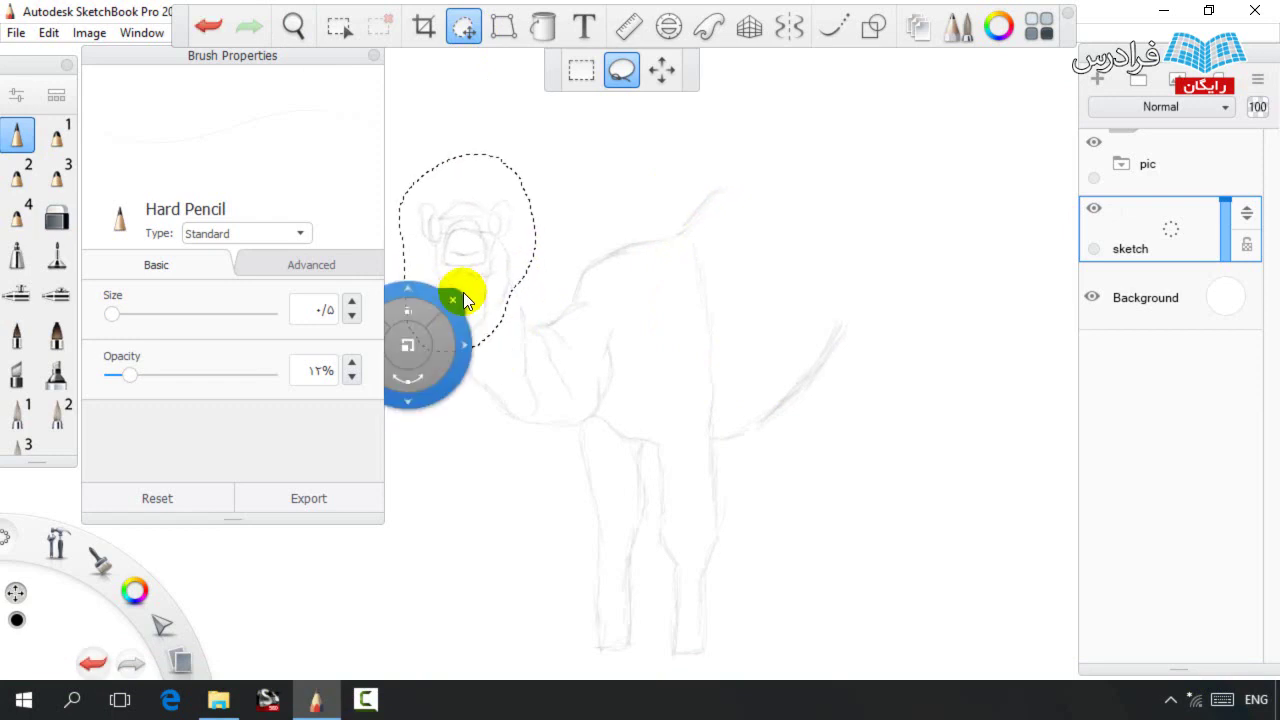
click(449, 302)
Erase and redraw the front of the hump, and continue it down its rear slope.
key(e)
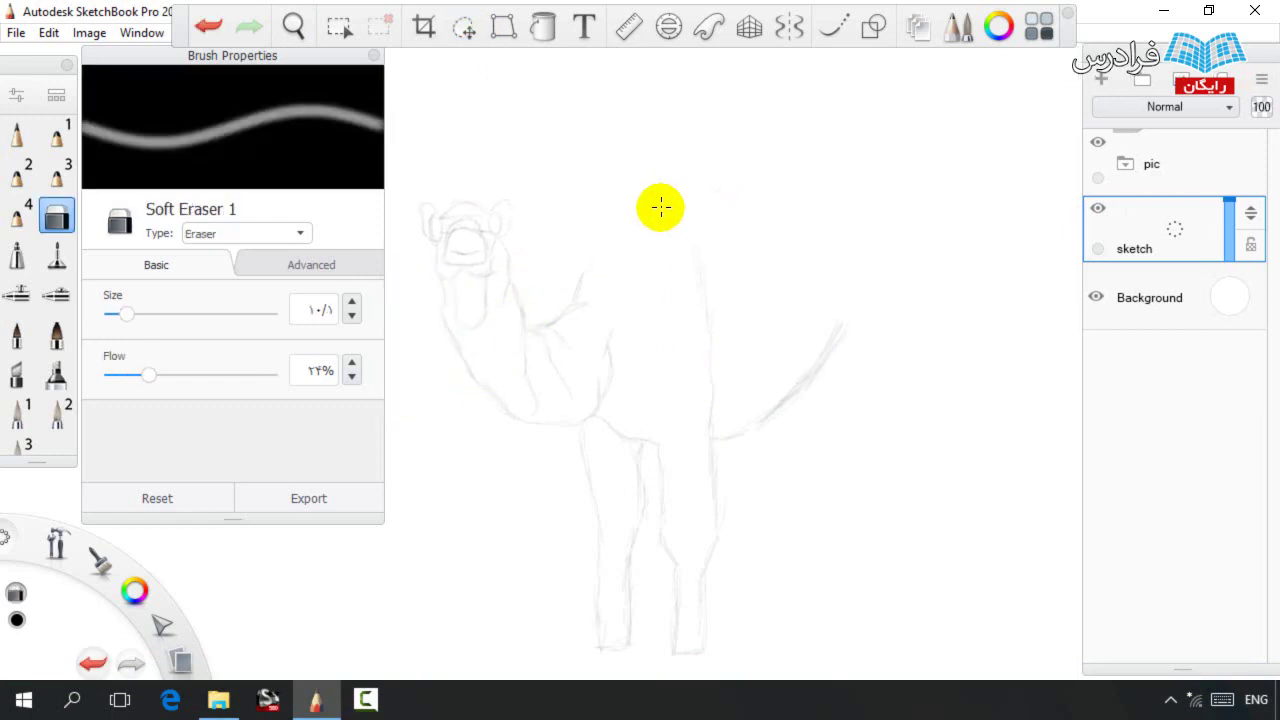
key(e)
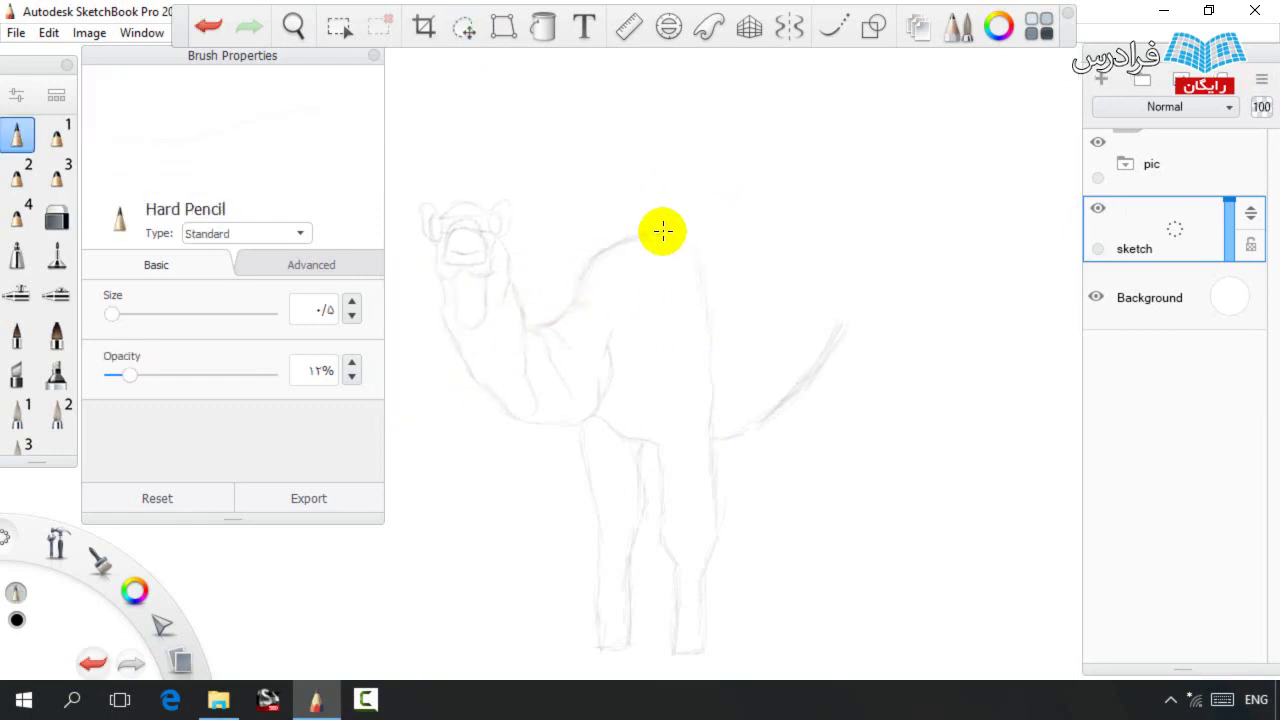
mouse_move(695, 212)
mouse_down()
mouse_move(728, 172)
mouse_move(778, 182)
mouse_move(820, 242)
mouse_up()
Lasso the second camel's head and neck, adjust their size and position, and touch up the chest line.
click(463, 27)
mouse_move(389, 214)
mouse_down()
mouse_move(537, 363)
mouse_move(398, 366)
mouse_move(380, 337)
mouse_move(371, 346)
mouse_move(390, 388)
mouse_up()
drag(511, 288, 506, 284)
key(Escape)
key(Escape)
key(e)
key(e)
drag(569, 427, 596, 418)
Sketch the rump, a slanted ground guideline from the forefoot and the hind leg down to it.
key(space)
drag(739, 303, 683, 280)
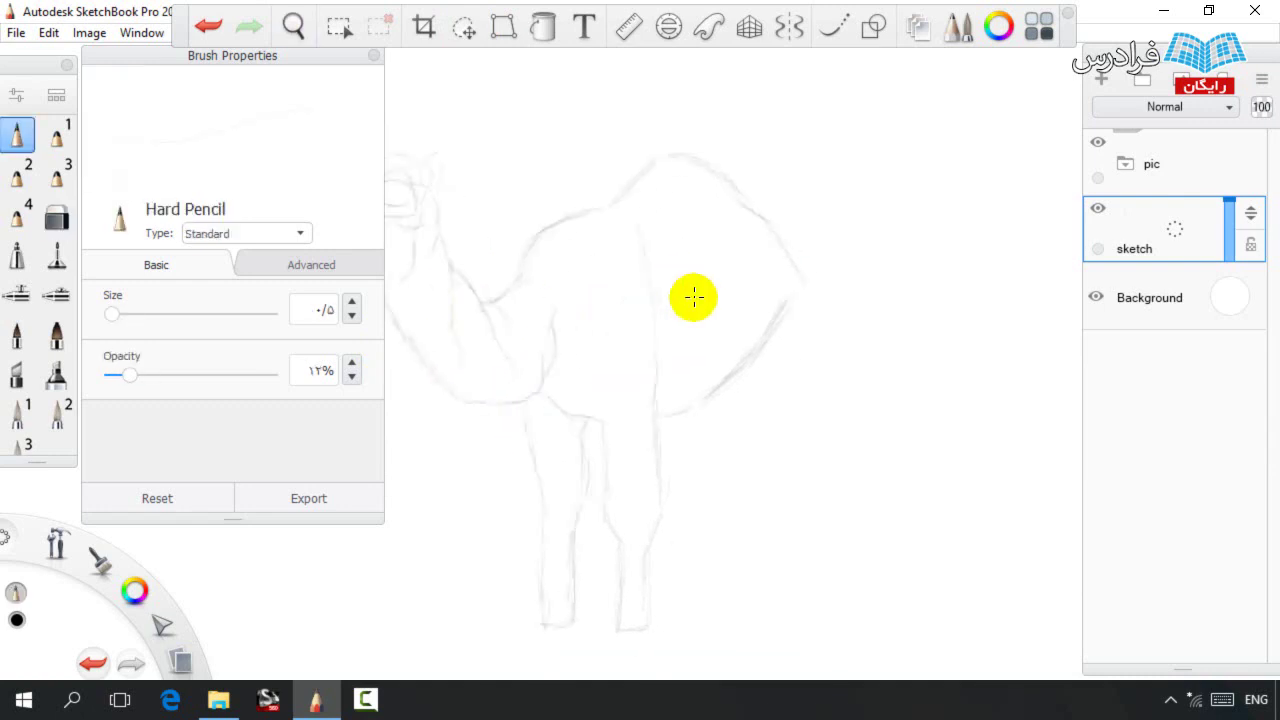
mouse_move(758, 213)
mouse_down()
mouse_move(838, 232)
mouse_move(846, 285)
mouse_up()
drag(668, 628, 926, 533)
mouse_move(819, 233)
mouse_down()
mouse_move(850, 282)
mouse_move(822, 234)
mouse_up()
drag(855, 294, 861, 416)
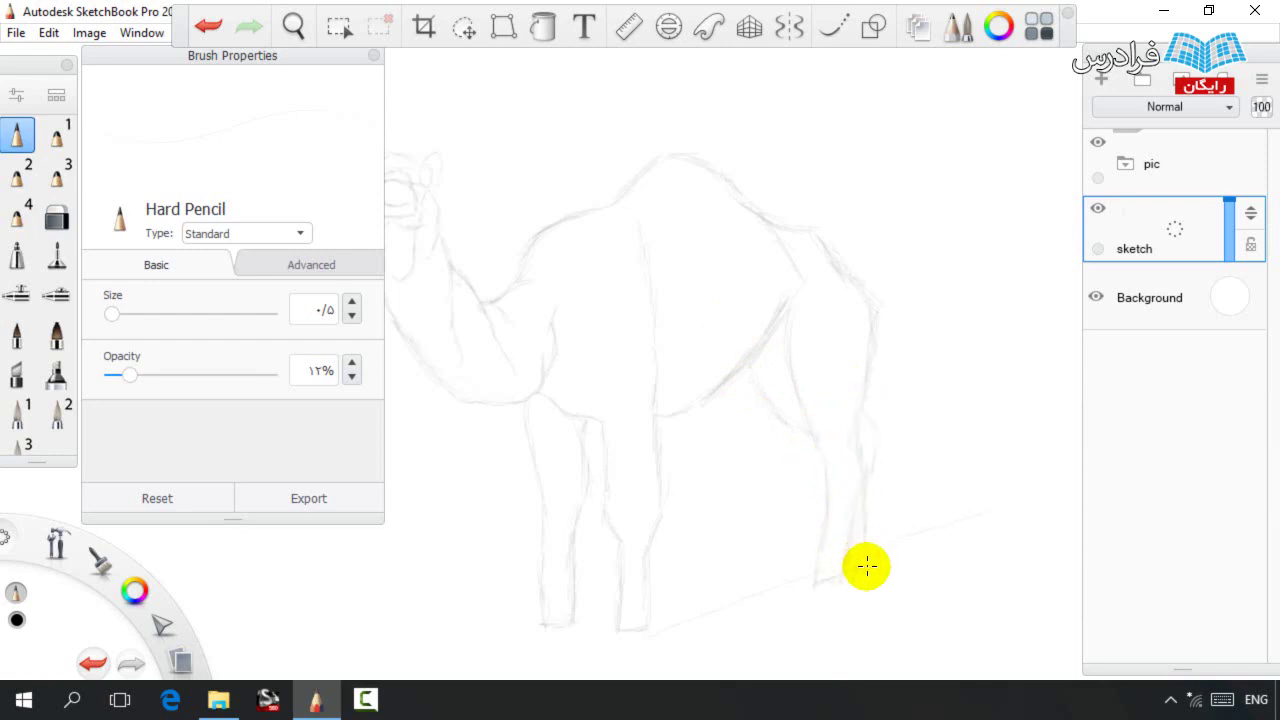
Lasso the lower parts of the second camel's legs and move them down to lengthen the legs.
key(space)
drag(698, 352, 751, 330)
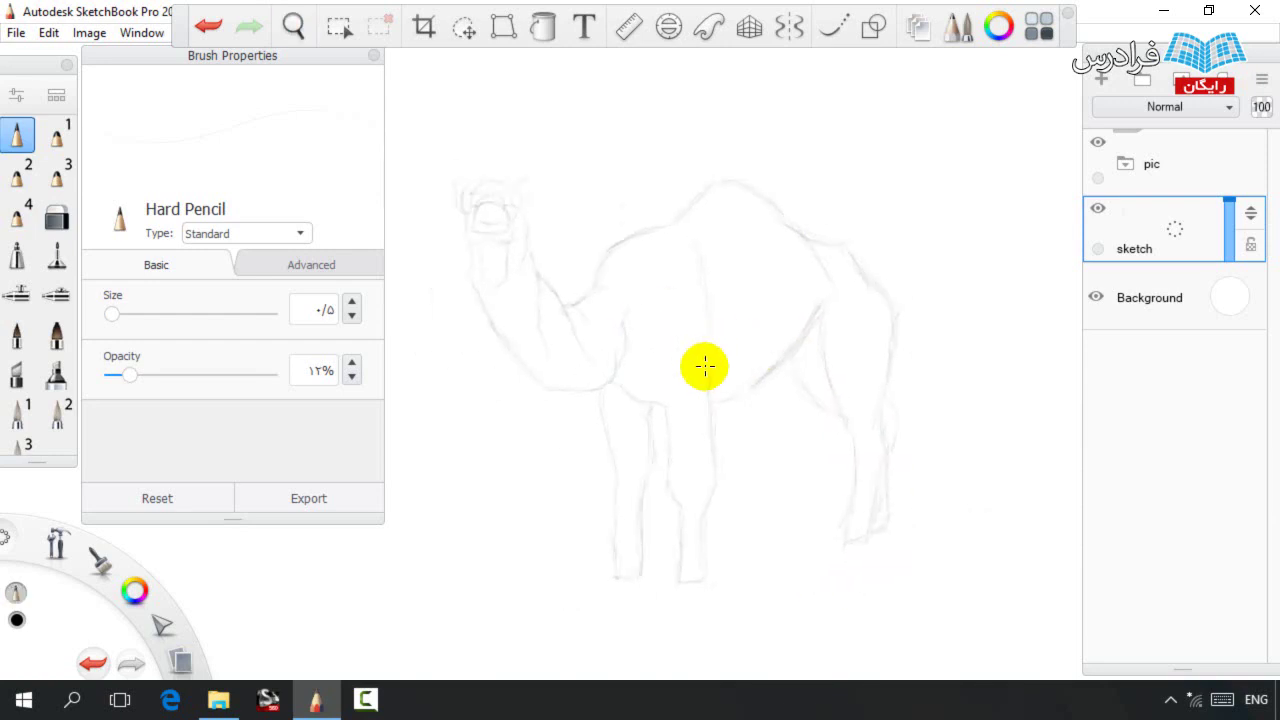
key(v)
mouse_move(582, 615)
mouse_down()
mouse_move(783, 520)
mouse_move(588, 622)
mouse_up()
drag(571, 487, 569, 515)
key(ctrl+d)
key(b)
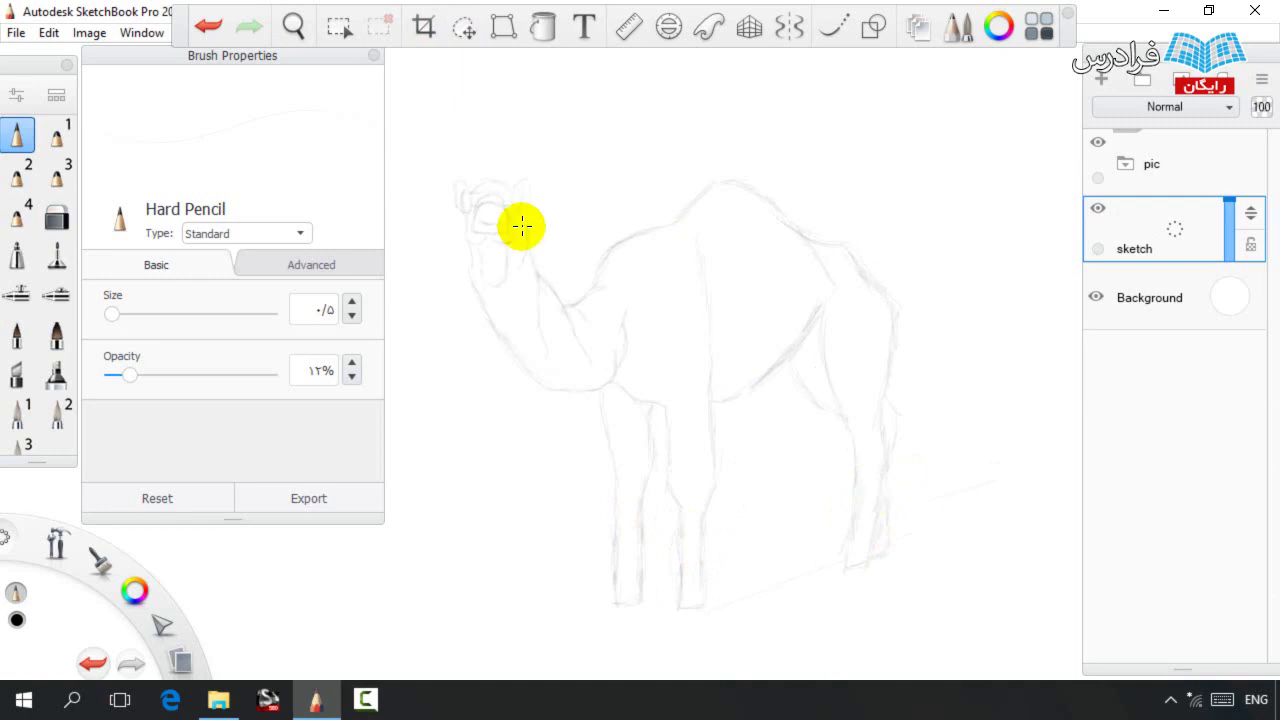
Try moving the second camel's head and neck farther up and away from the body.
key(l)
mouse_move(422, 240)
mouse_down()
mouse_move(491, 120)
mouse_move(643, 343)
mouse_move(485, 333)
mouse_move(463, 351)
mouse_move(473, 302)
mouse_up()
key(space)
key(ctrl+d)
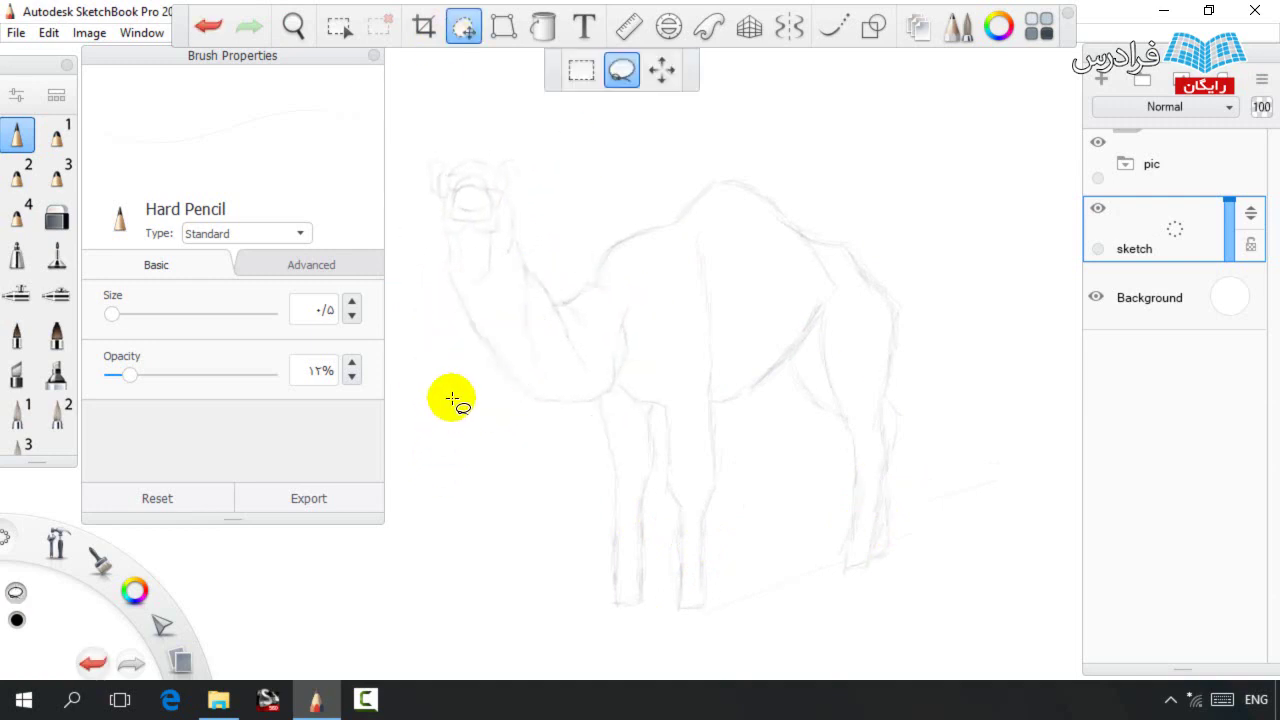
key(b)
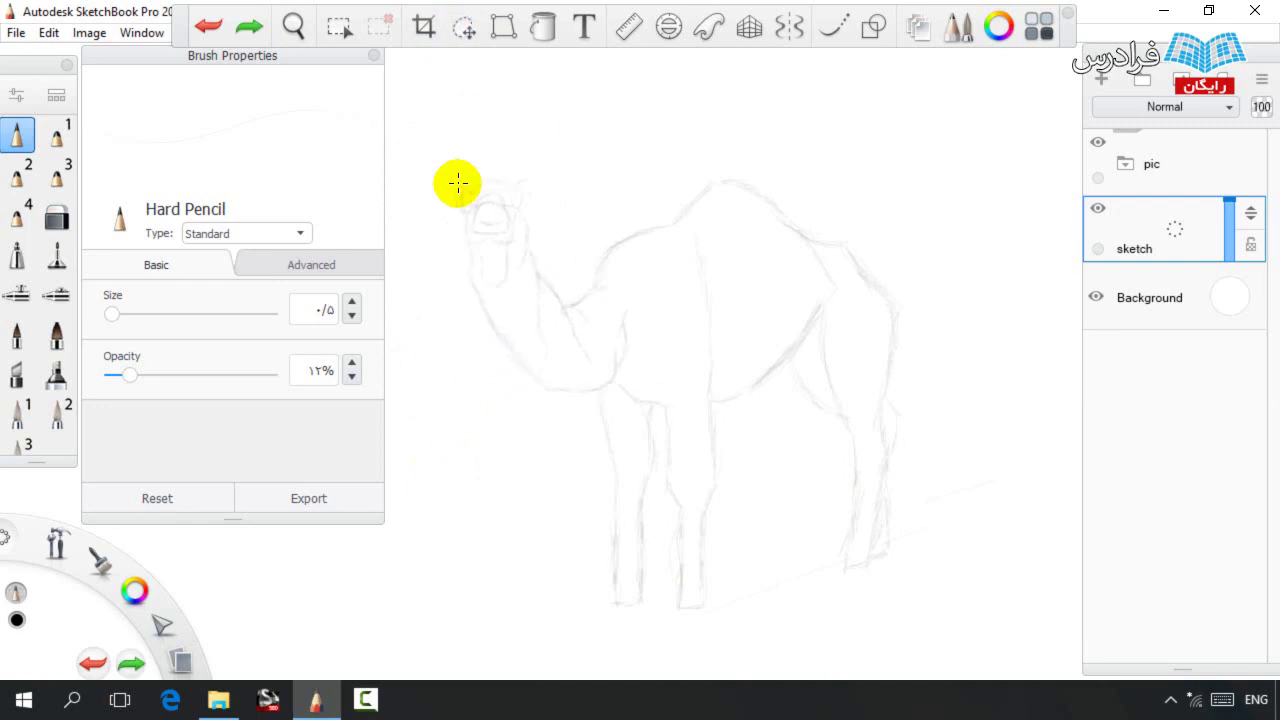
Lasso the second camel's head and enlarge it slightly, then erase and redraw the neck lines where they join it.
key(l)
mouse_move(443, 177)
mouse_down()
mouse_move(522, 286)
mouse_move(424, 238)
mouse_move(454, 214)
mouse_move(443, 197)
mouse_up()
key(ctrl+d)
key(e)
key(e)
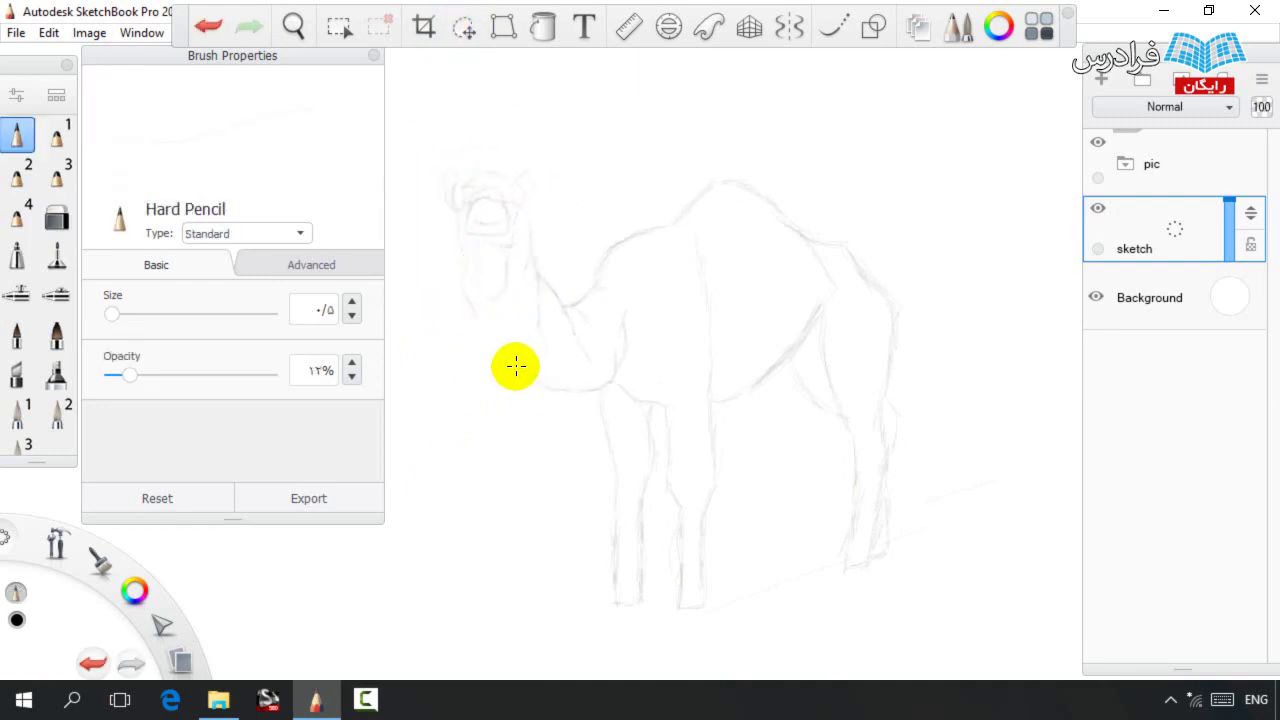
key(e)
key(e)
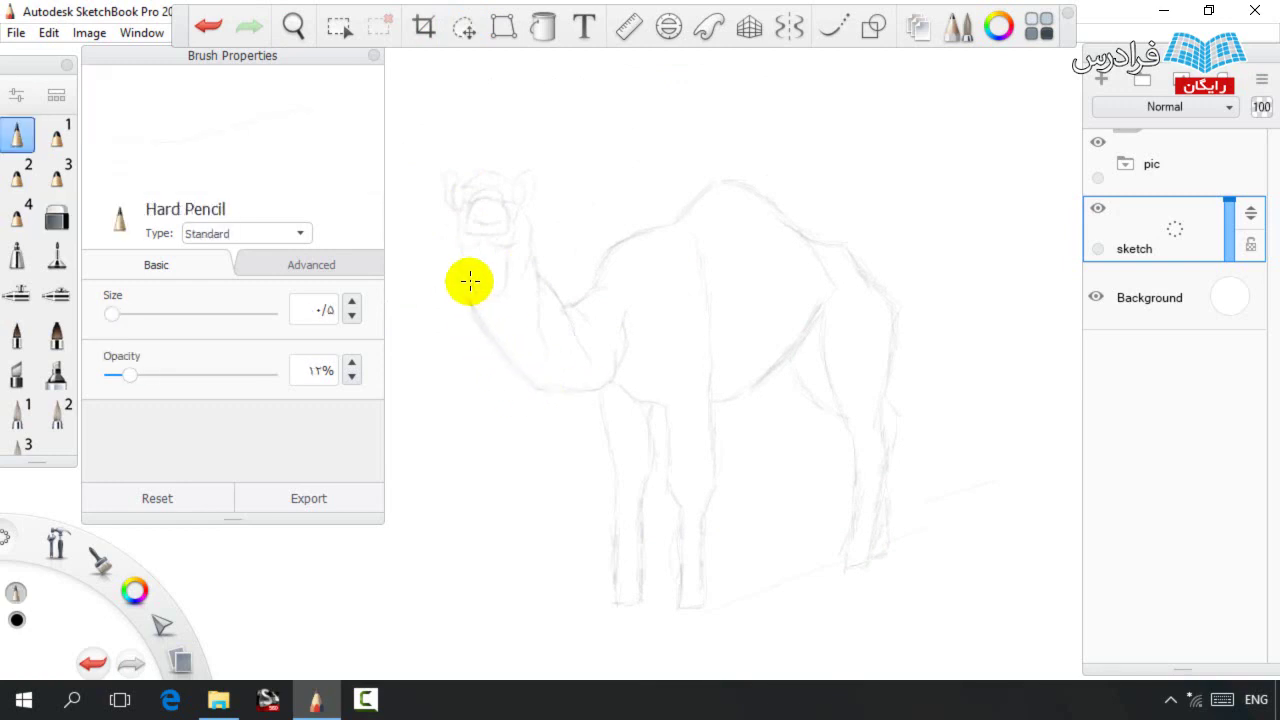
Lasso the whole second camel and scale and move it to fit into the row of sketches below the photos.
click(463, 26)
mouse_move(392, 196)
mouse_down()
mouse_move(717, 123)
mouse_move(390, 190)
mouse_up()
key(space)
mouse_move(641, 363)
mouse_down()
mouse_move(405, 367)
mouse_move(667, 605)
mouse_up()
drag(739, 527, 390, 147)
key(space)
mouse_move(534, 228)
mouse_down()
mouse_move(697, 261)
mouse_move(820, 455)
mouse_up()
drag(751, 421, 741, 430)
drag(706, 392, 704, 402)
drag(697, 446, 702, 400)
click(786, 398)
Settle the second camel sketch beneath its reference photo, release the selection and return to the full canvas.
mouse_move(440, 215)
mouse_down()
mouse_move(880, 320)
mouse_move(514, 451)
mouse_up()
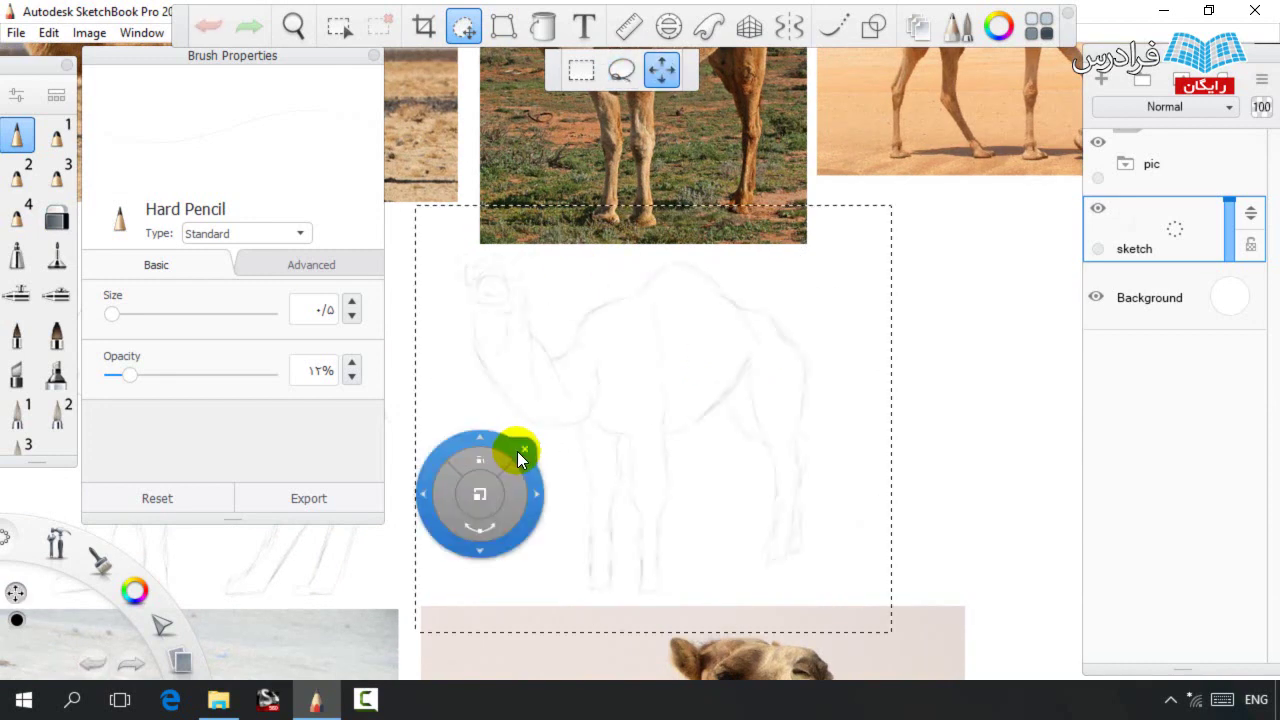
key(ctrl+c)
key(ctrl+v)
mouse_move(1140, 238)
mouse_down()
mouse_move(1104, 204)
mouse_move(1144, 292)
mouse_up()
drag(1156, 240, 1155, 296)
key(space)
mouse_move(874, 330)
mouse_down()
mouse_move(517, 488)
mouse_move(641, 435)
mouse_up()
key(ctrl+0)
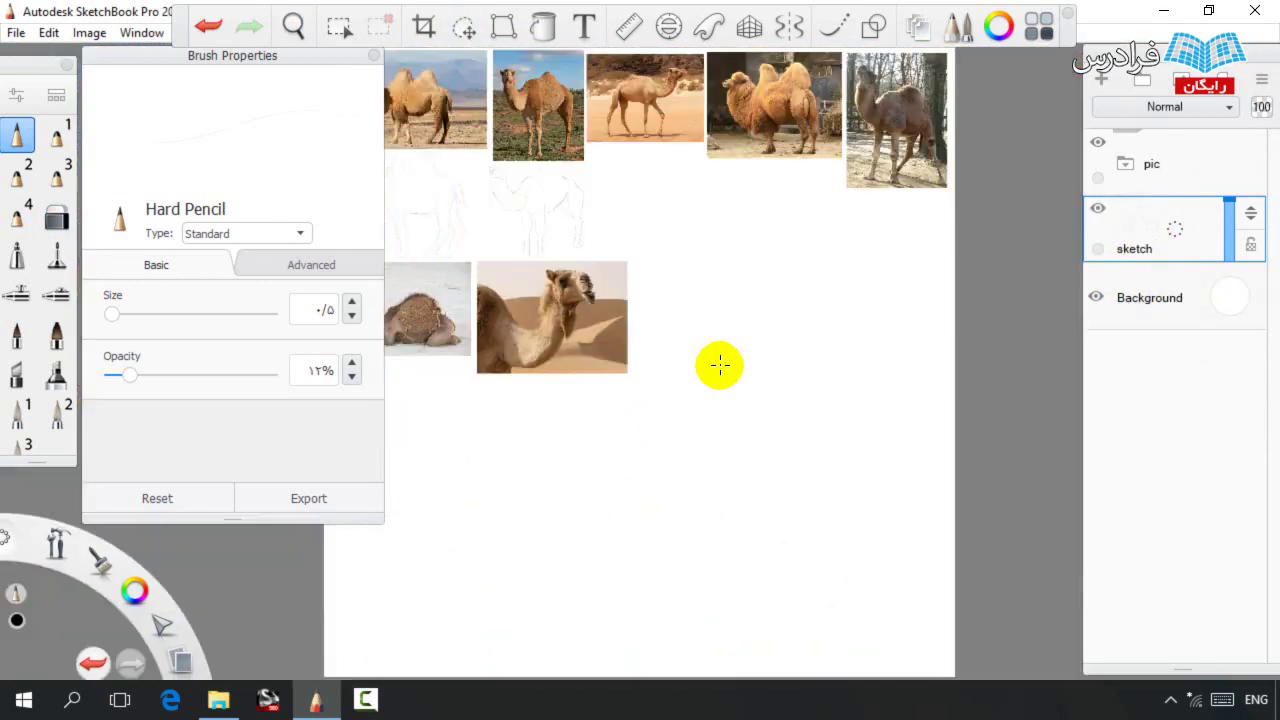
Sketch a third camel's head in profile with the forehead line, a boxed muzzle and the jaw curve.
key(space)
mouse_move(752, 435)
mouse_down()
mouse_move(717, 421)
mouse_move(1057, 354)
mouse_up()
drag(847, 306, 813, 298)
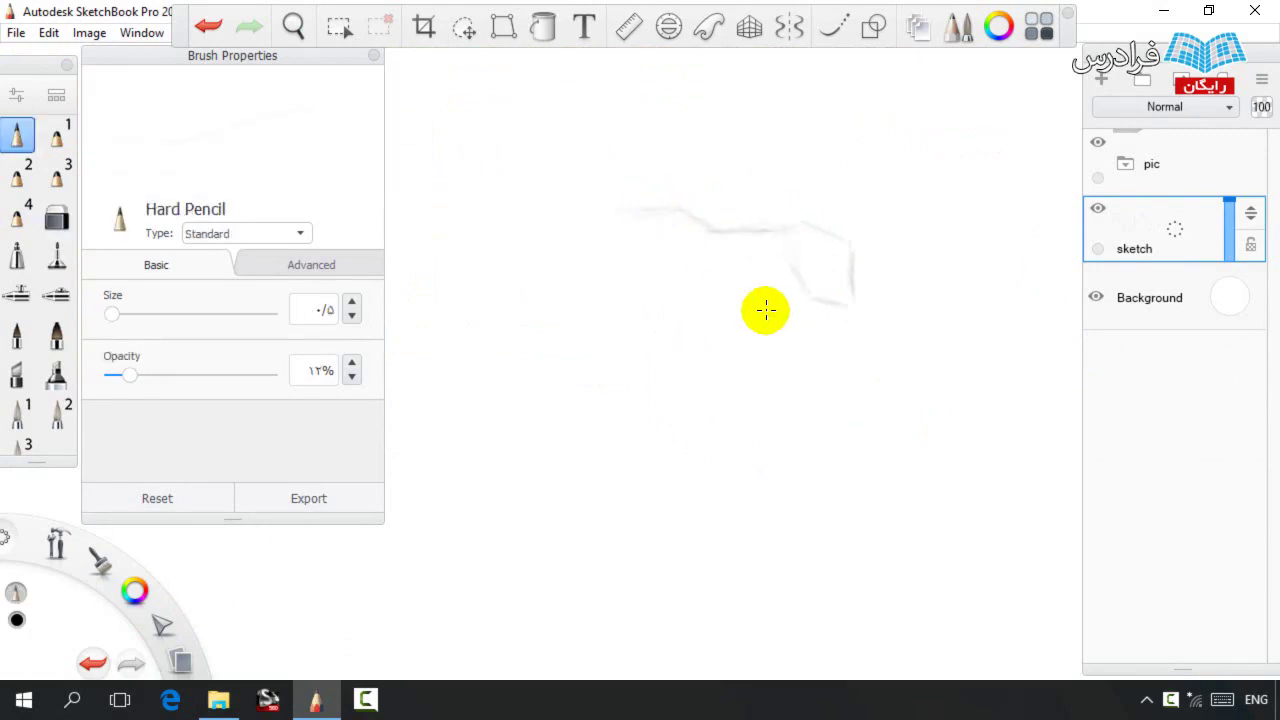
mouse_move(820, 306)
mouse_down()
mouse_move(803, 344)
mouse_move(753, 355)
mouse_move(651, 340)
mouse_move(735, 352)
mouse_move(645, 317)
mouse_move(625, 324)
mouse_move(640, 322)
mouse_move(627, 319)
mouse_move(604, 231)
mouse_up()
key(space)
drag(678, 344, 708, 267)
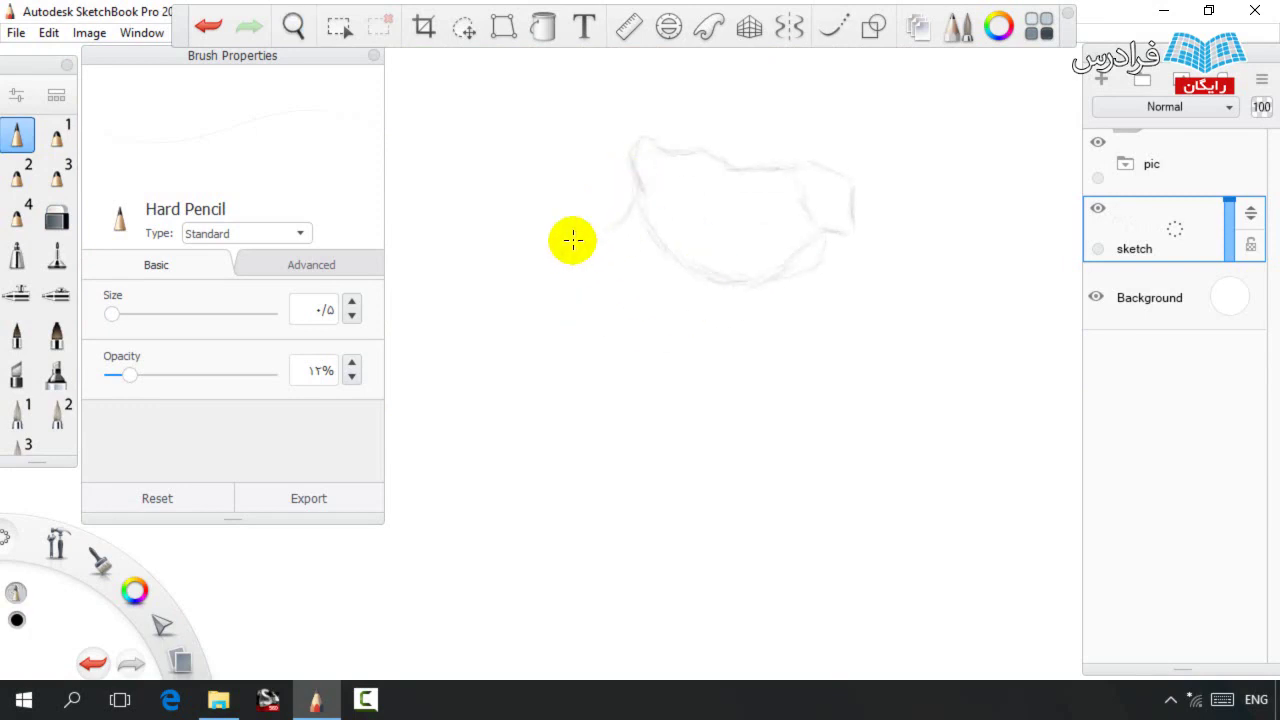
Draw the back of the third camel's head and the wedge-shaped throat below the jaw.
drag(615, 278, 621, 291)
drag(755, 284, 742, 375)
drag(612, 287, 727, 389)
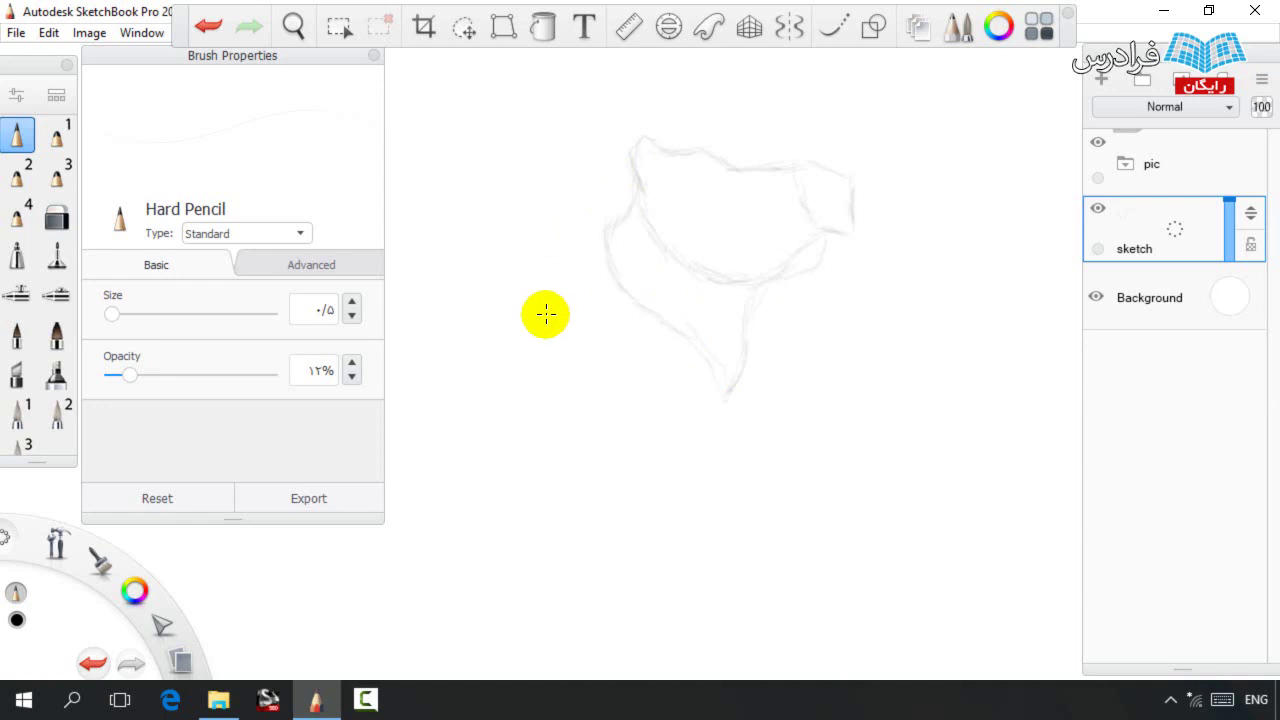
Draw the third camel's long neck with the nape curve and the throat curve sweeping down to the chest.
mouse_move(609, 282)
mouse_down()
mouse_move(572, 325)
mouse_move(612, 349)
mouse_up()
drag(611, 290, 574, 411)
drag(731, 390, 687, 487)
key(space)
mouse_move(614, 383)
mouse_down()
mouse_move(594, 391)
mouse_move(789, 325)
mouse_up()
drag(808, 400, 720, 468)
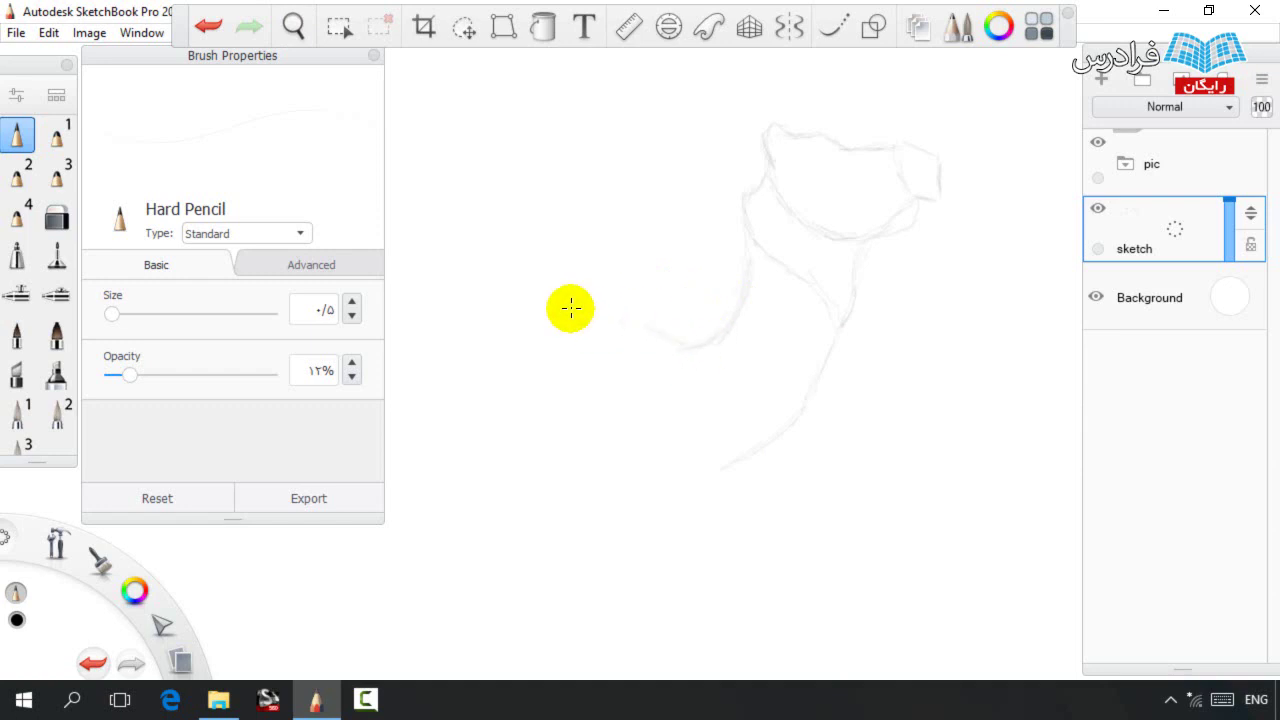
Clean up the neck lines and extend the third camel's back line from the nape over the hump.
key(e)
key(e)
key(space)
drag(651, 349, 803, 337)
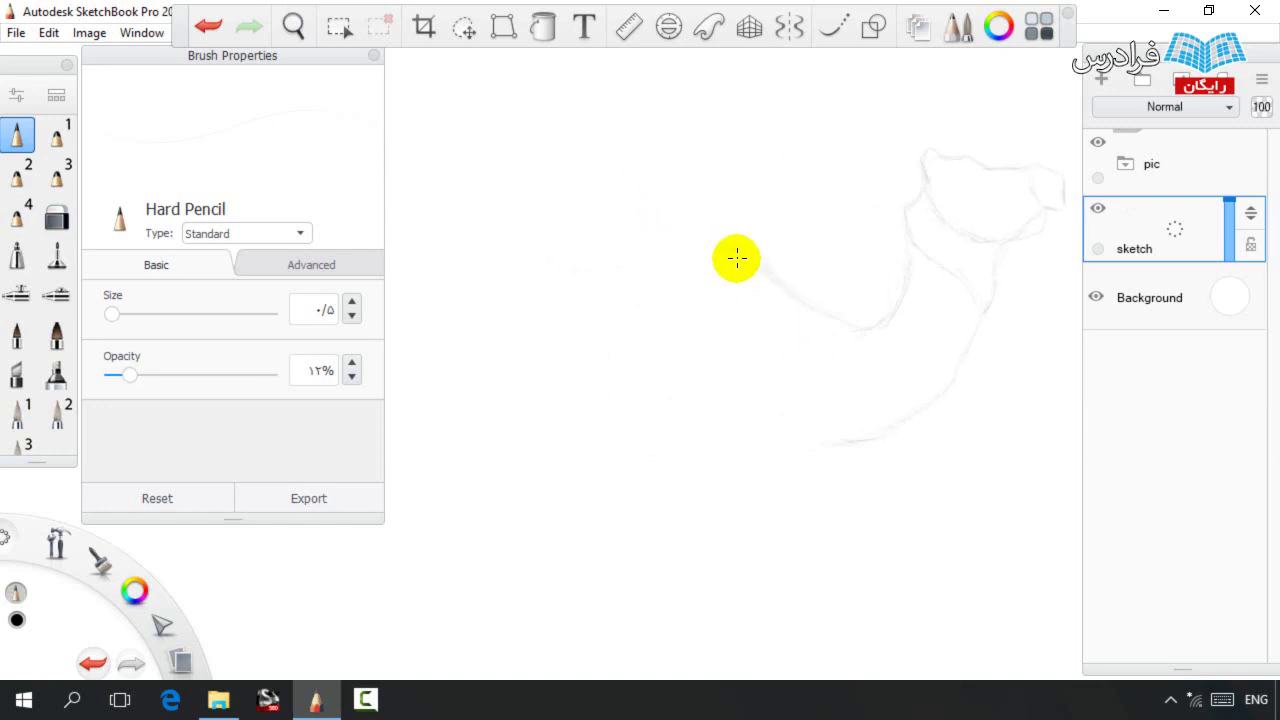
drag(733, 248, 632, 234)
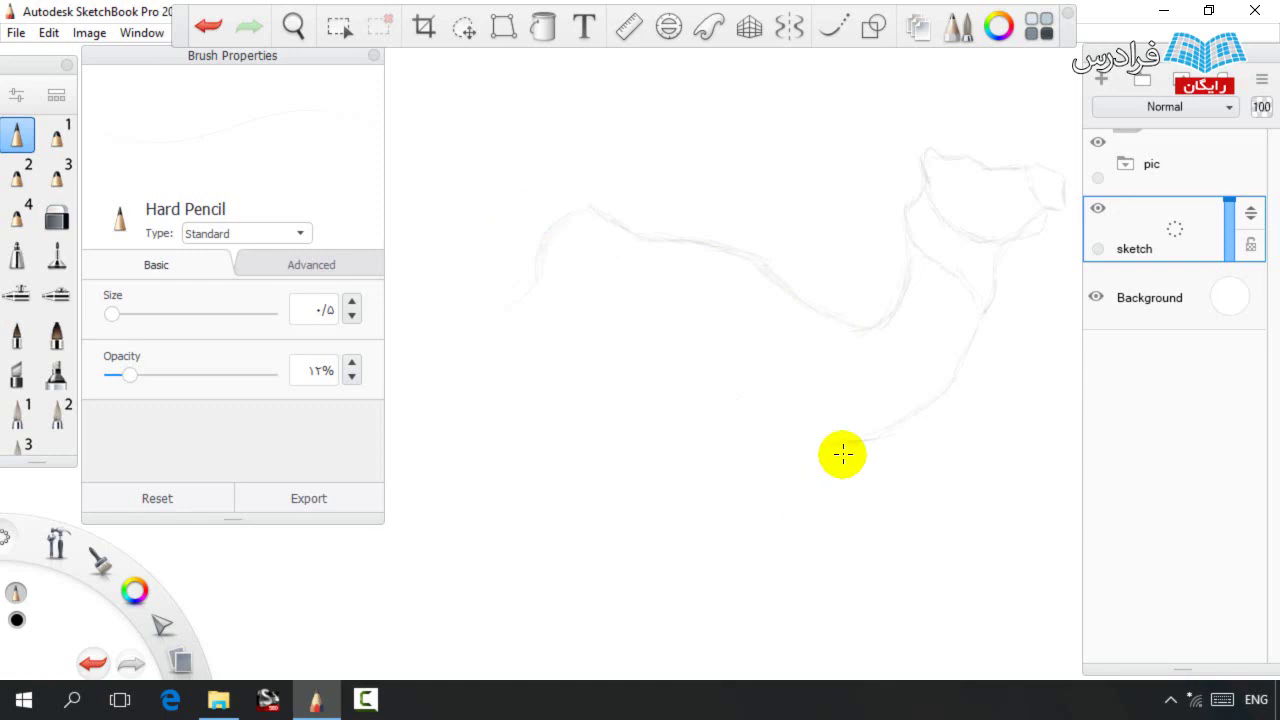
Lasso the third camel's head and neck, enlarge them slightly and continue the chest line towards the foreleg.
click(464, 26)
mouse_move(1000, 338)
mouse_down()
mouse_move(943, 278)
mouse_move(998, 332)
mouse_up()
drag(921, 360, 915, 317)
click(973, 319)
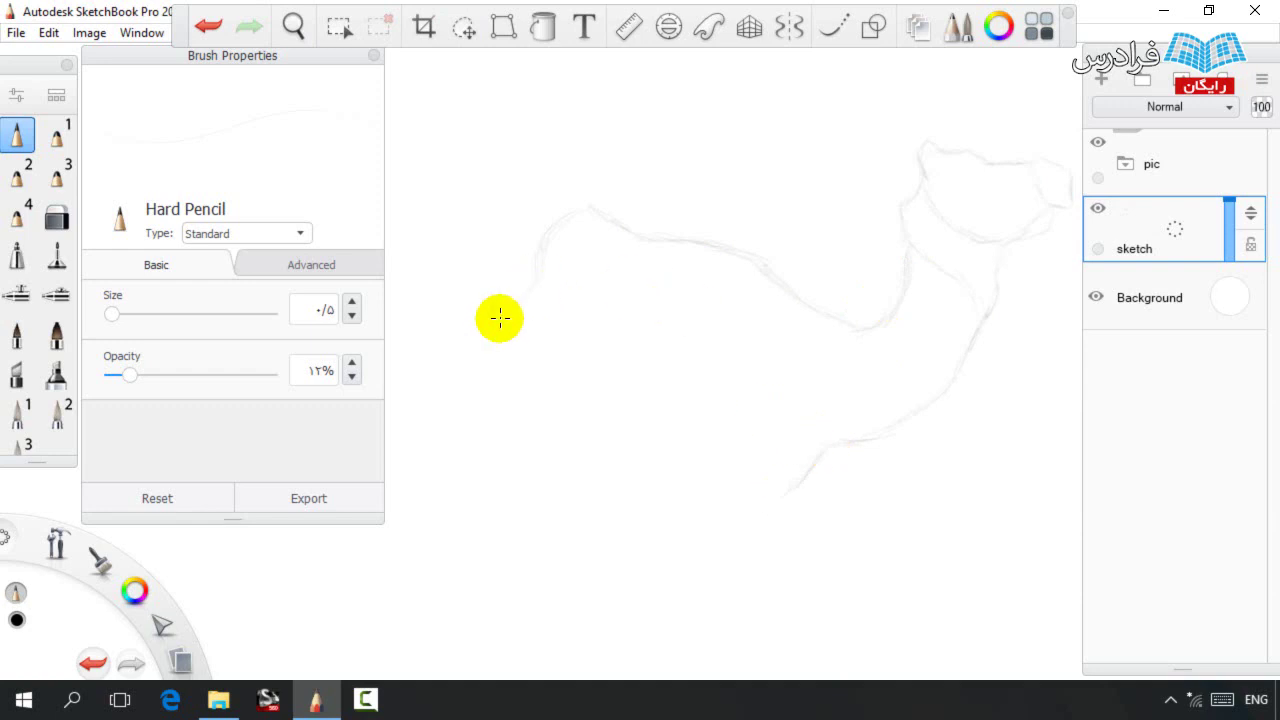
Redraw the rear slope of the hump and carry it round the rump into the back edge of the hind leg.
mouse_move(522, 295)
mouse_down()
mouse_move(465, 371)
mouse_move(469, 325)
mouse_move(447, 359)
mouse_up()
key(space)
drag(582, 306, 499, 373)
mouse_move(551, 295)
mouse_down()
mouse_move(551, 258)
mouse_move(493, 328)
mouse_move(488, 428)
mouse_up()
Sketch the front edge of the thigh, the belly curve and the start of the foreleg.
mouse_move(549, 350)
mouse_down()
mouse_move(543, 445)
mouse_move(537, 307)
mouse_move(572, 403)
mouse_move(635, 419)
mouse_up()
mouse_move(560, 389)
mouse_down()
mouse_move(640, 429)
mouse_move(712, 397)
mouse_up()
drag(805, 400, 794, 461)
key(space)
mouse_move(666, 368)
mouse_down()
mouse_move(612, 325)
mouse_move(678, 308)
mouse_up()
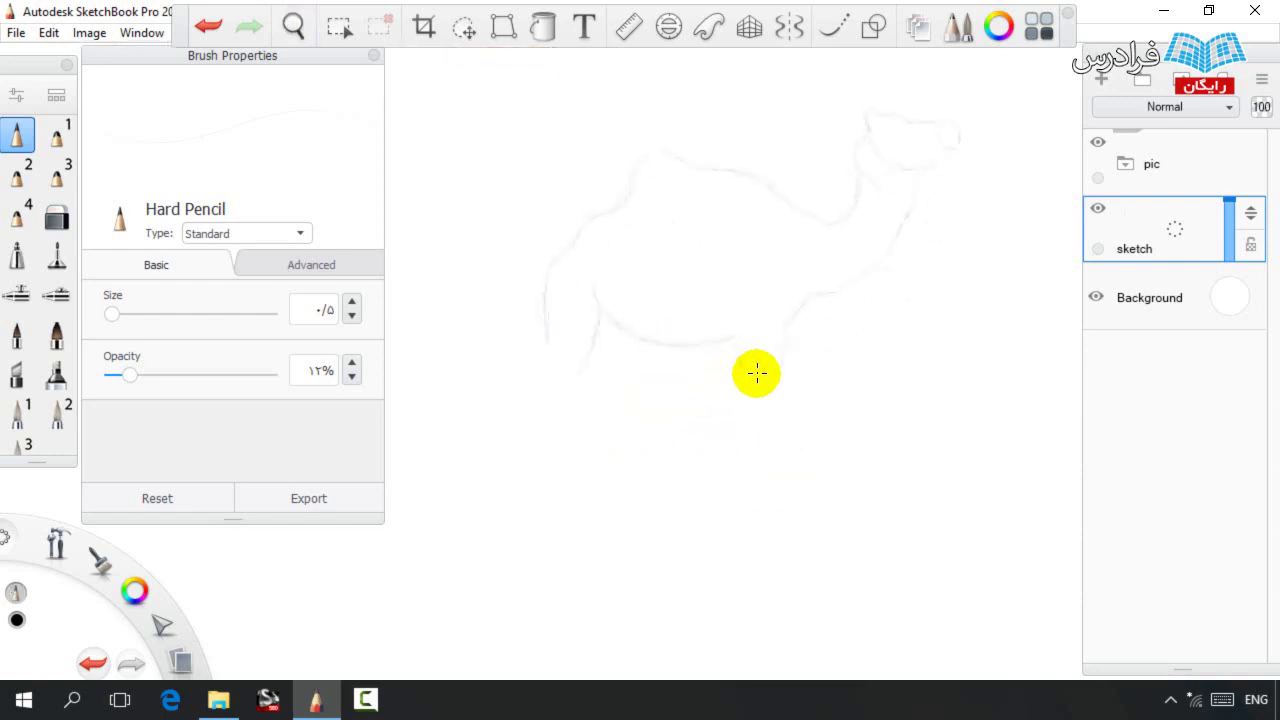
Sketch the third camel's straight foreleg and raised bent foreleg, and lasso the head and neck to enlarge them slightly.
mouse_move(738, 343)
mouse_down()
mouse_move(756, 445)
mouse_move(772, 401)
mouse_move(778, 540)
mouse_up()
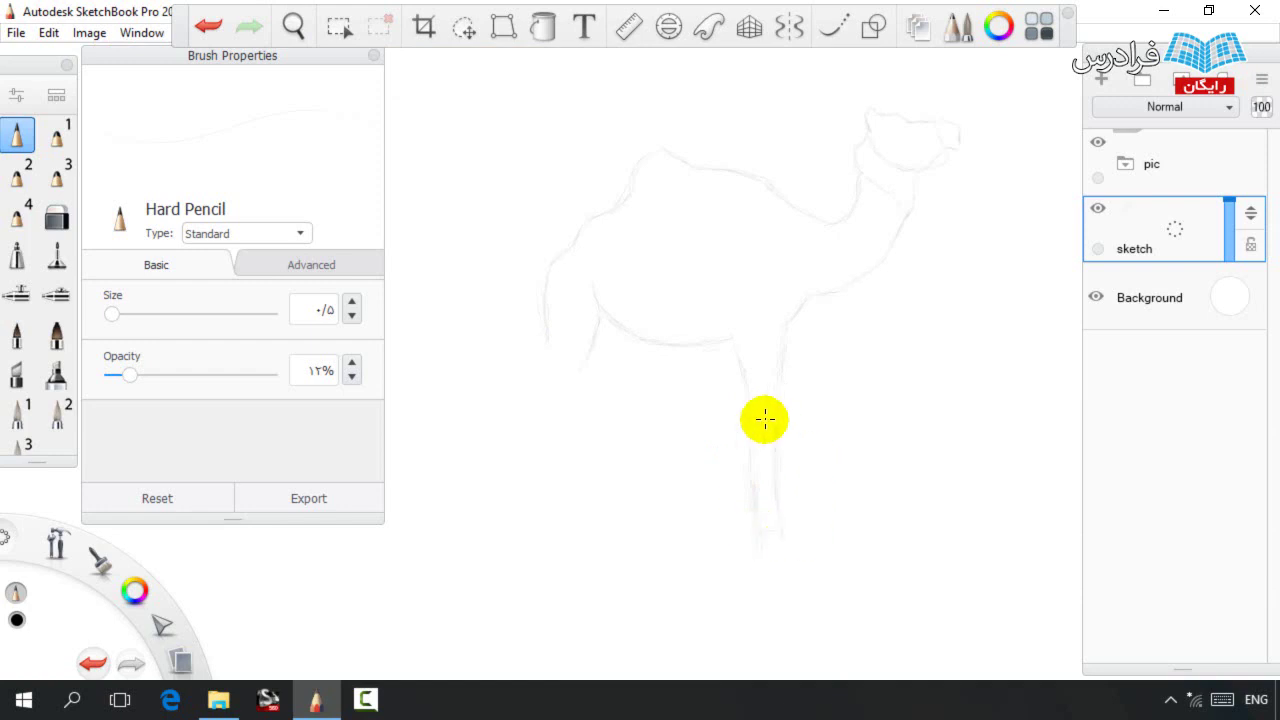
mouse_move(833, 371)
mouse_down()
mouse_move(873, 365)
mouse_move(897, 400)
mouse_up()
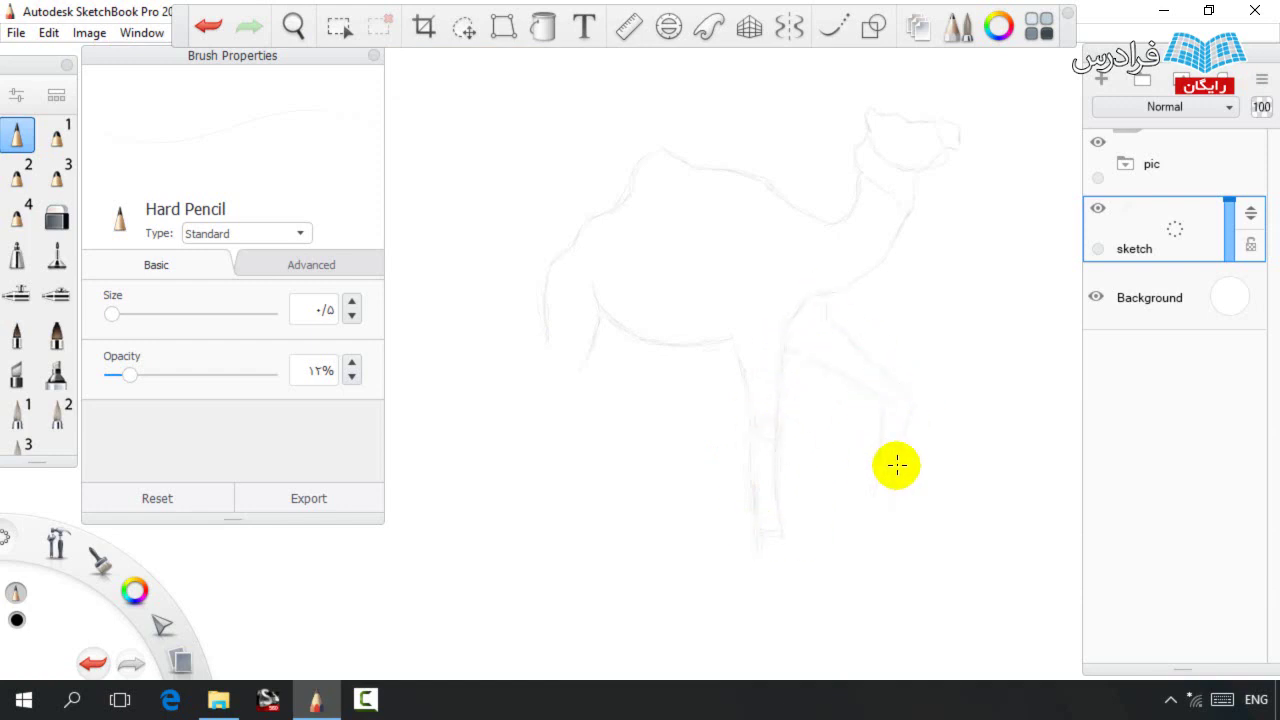
click(464, 27)
mouse_move(873, 322)
mouse_down()
mouse_move(808, 263)
mouse_move(811, 340)
mouse_up()
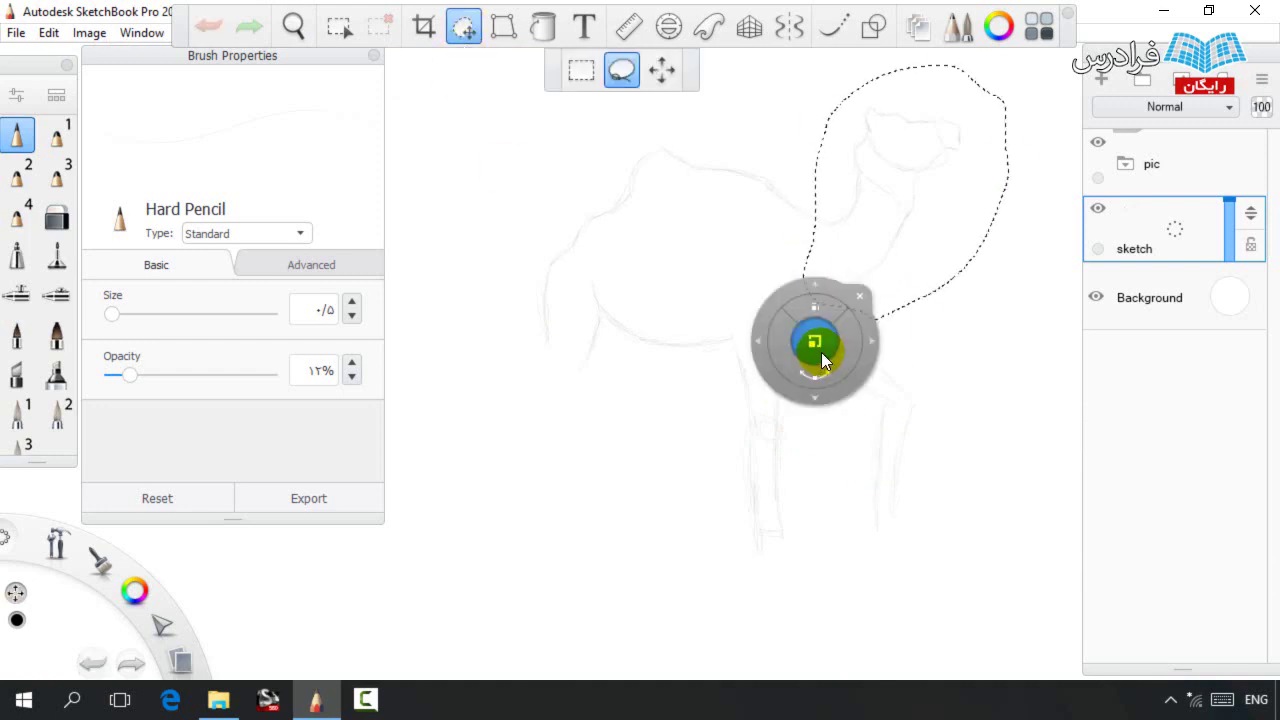
drag(855, 271, 863, 273)
click(904, 294)
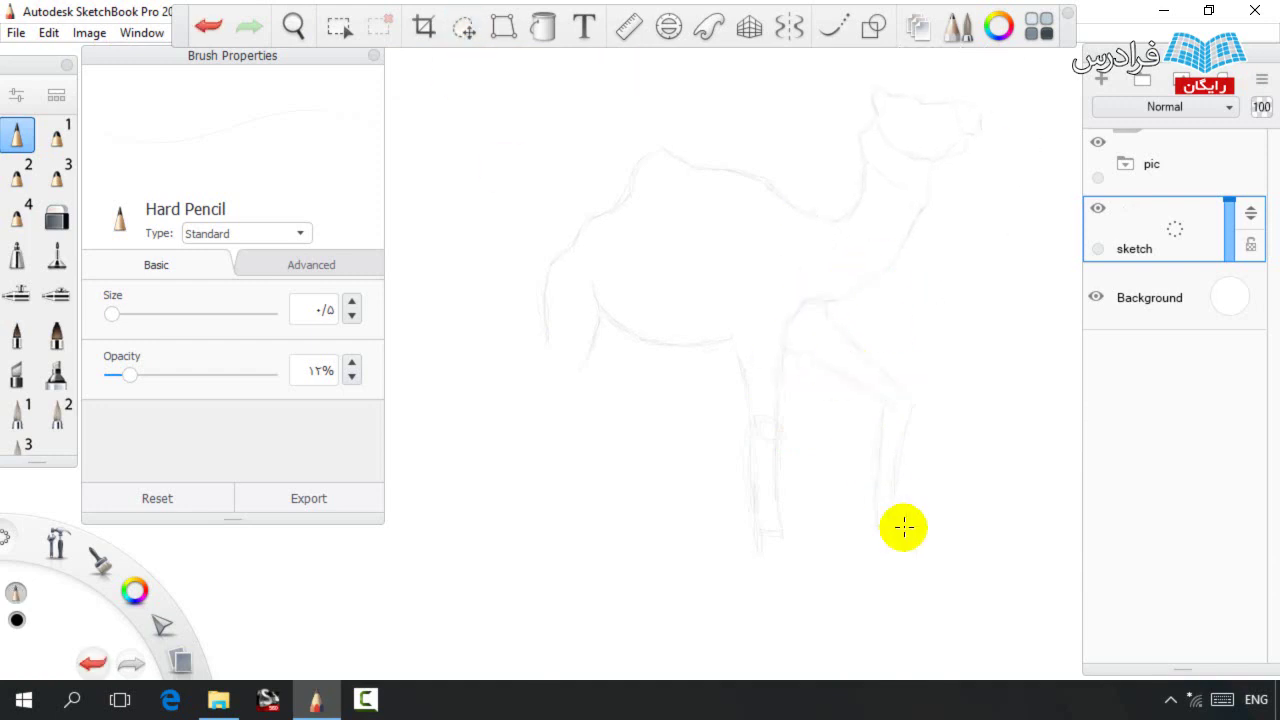
Draw the third camel's near hind leg down to the foot and the far hind leg bent under the belly.
mouse_move(544, 328)
mouse_down()
mouse_move(539, 401)
mouse_move(543, 390)
mouse_move(509, 446)
mouse_up()
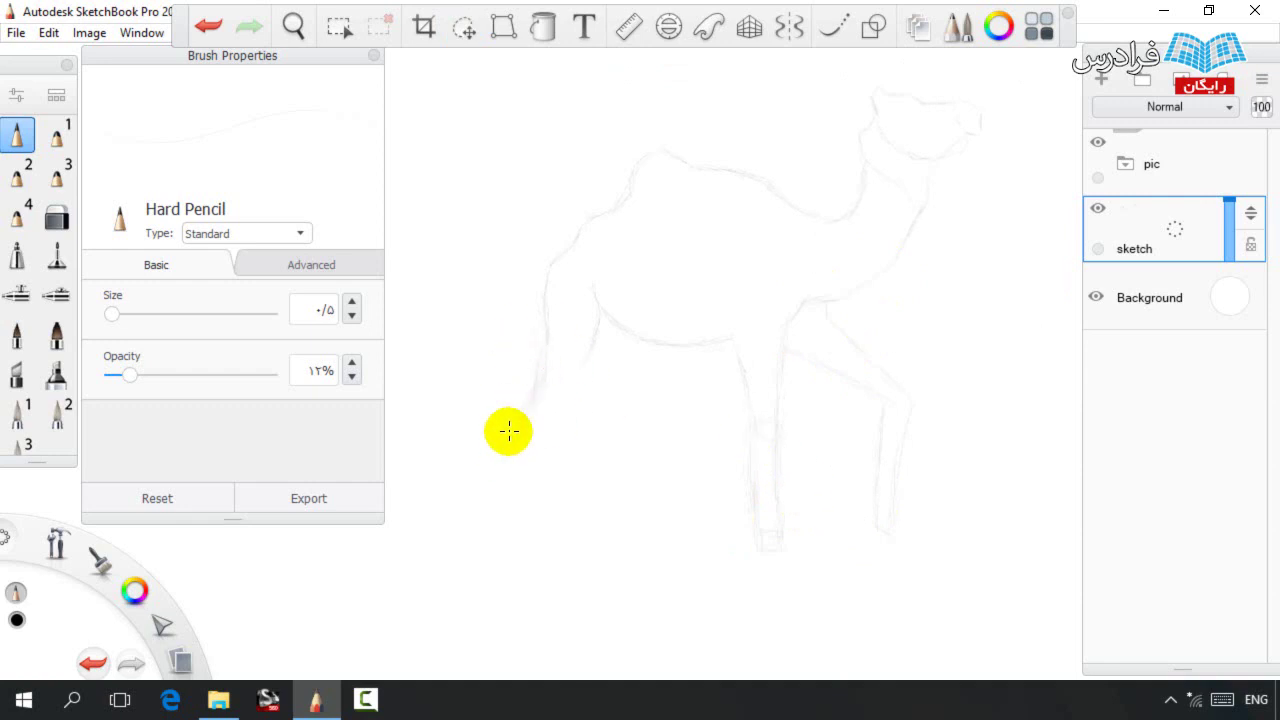
drag(562, 380, 550, 458)
drag(594, 338, 549, 430)
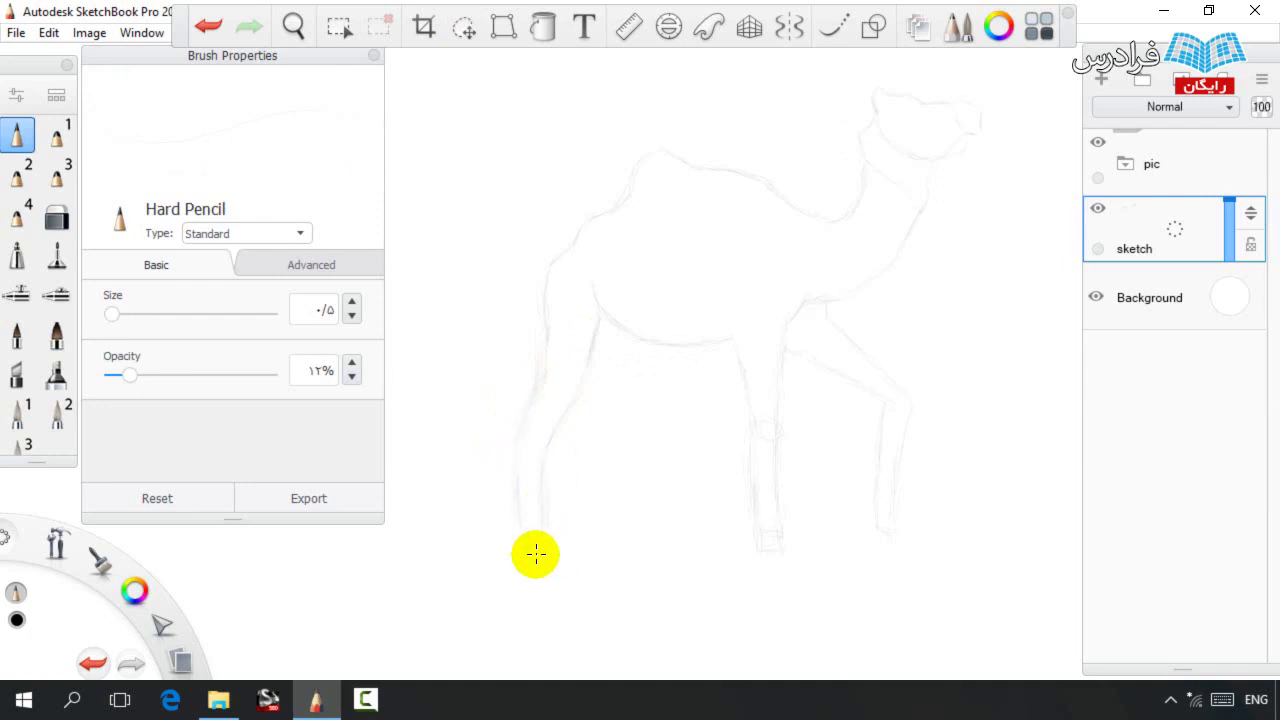
drag(644, 350, 634, 414)
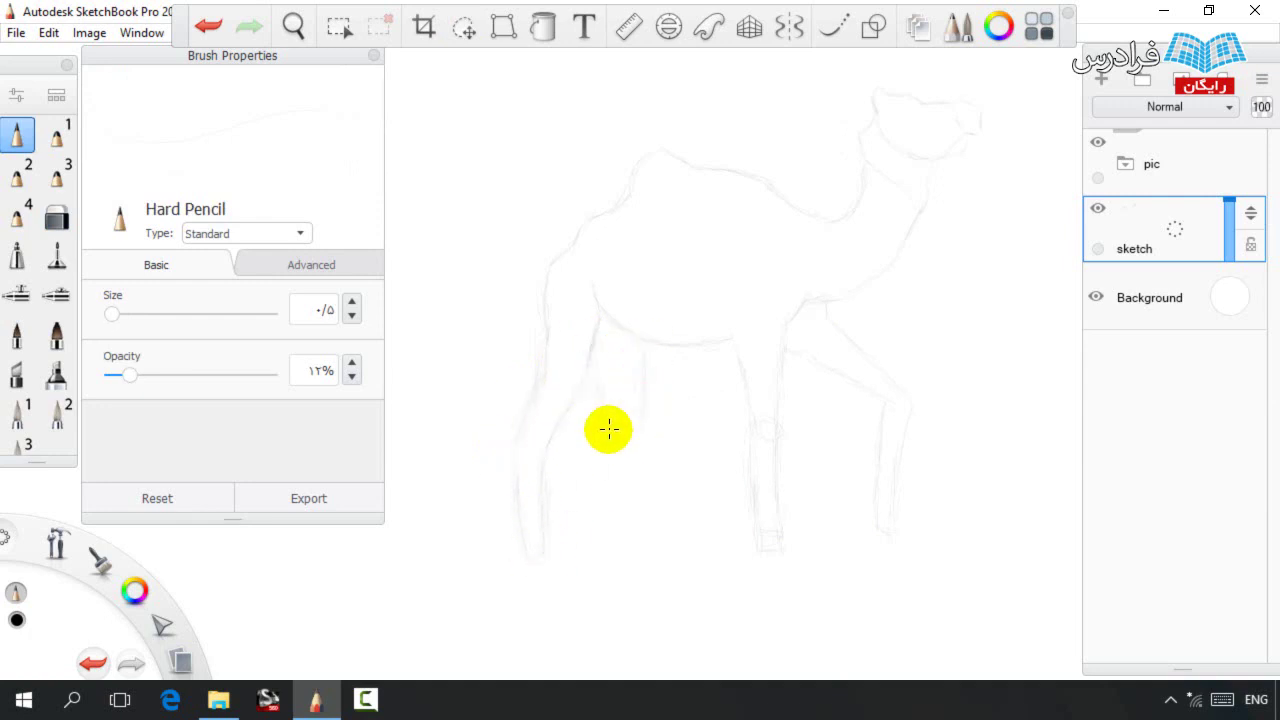
mouse_move(622, 484)
mouse_down()
mouse_move(655, 541)
mouse_move(696, 552)
mouse_up()
drag(693, 548, 649, 491)
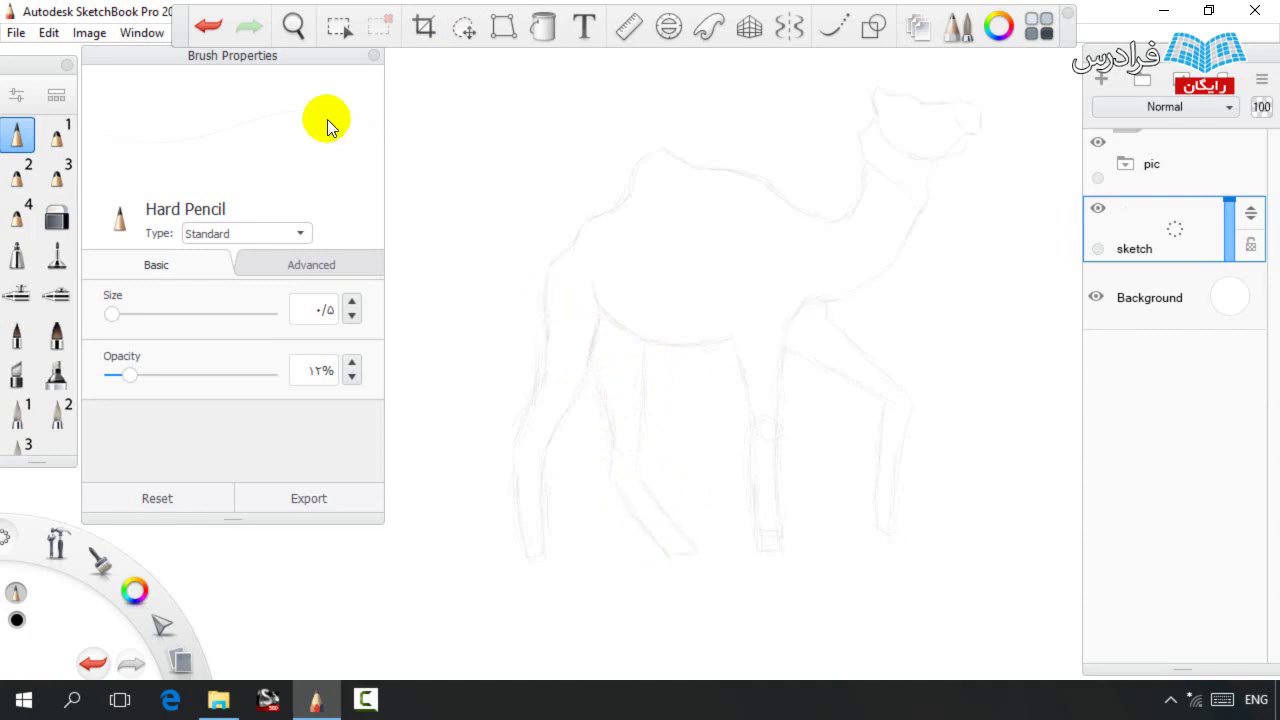
click(464, 27)
mouse_move(500, 175)
mouse_down()
mouse_move(857, 51)
mouse_move(849, 660)
mouse_move(457, 551)
mouse_up()
key(ctrl+x)
key(ctrl+v)
click(659, 362)
mouse_move(1136, 237)
mouse_down()
mouse_move(1096, 200)
mouse_move(1134, 290)
mouse_up()
drag(1136, 237, 1134, 290)
click(464, 27)
drag(514, 314, 523, 305)
click(620, 74)
click(621, 72)
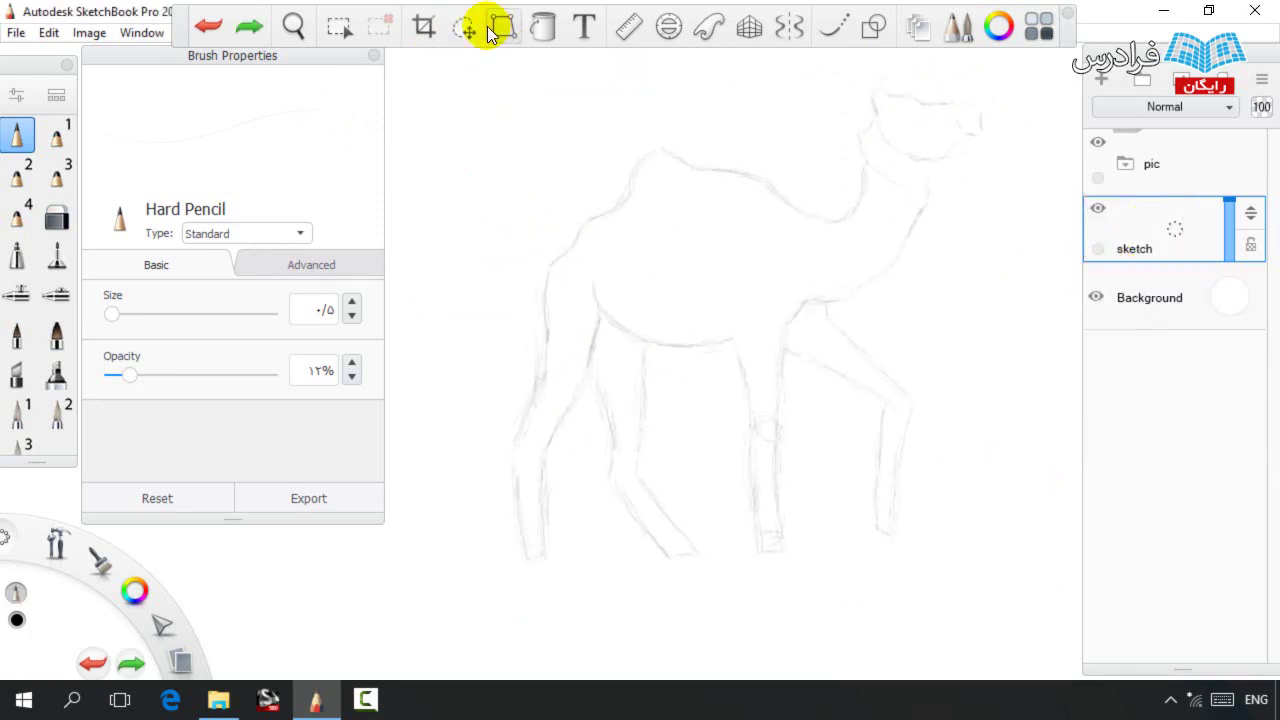
Lasso the entire third camel, transform it into place on the page and clear the selection.
mouse_move(450, 292)
mouse_down()
mouse_move(1036, 110)
mouse_move(457, 614)
mouse_up()
key(space)
mouse_move(640, 366)
mouse_down()
mouse_move(523, 354)
mouse_move(462, 325)
mouse_up()
drag(462, 320, 491, 569)
mouse_move(704, 510)
ctrl+mouse_down()
mouse_move(656, 360)
mouse_move(643, 185)
ctrl+mouse_up()
key(space)
mouse_move(668, 264)
mouse_down()
mouse_move(766, 267)
mouse_move(709, 282)
mouse_up()
ctrl+drag(763, 313, 776, 260)
key(ctrl+d)
key(ctrl+0)
Start a fourth camel facing left on a blank area with the top of its muzzle and the jaw line.
key(space)
mouse_move(728, 439)
mouse_down()
mouse_move(635, 382)
mouse_move(1109, 384)
mouse_up()
key(space)
key(space)
drag(613, 231, 472, 290)
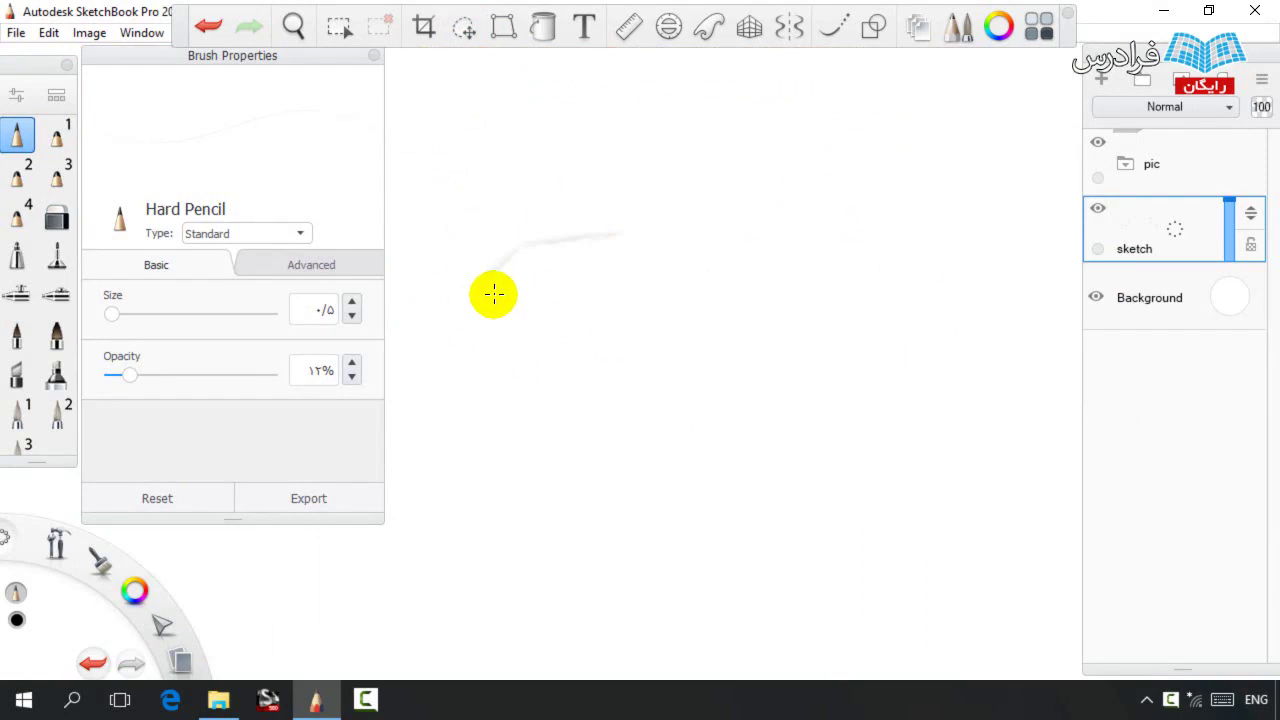
drag(603, 328, 642, 352)
key(e)
key(e)
drag(624, 239, 540, 241)
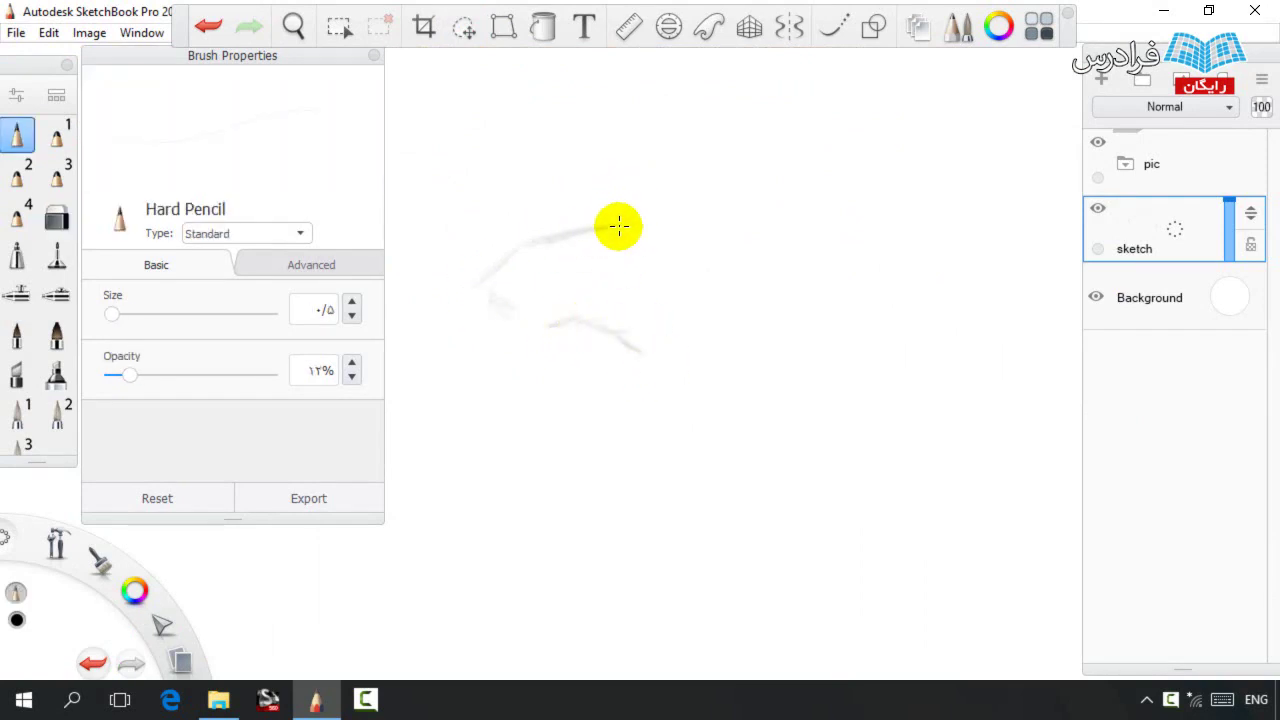
Complete the fourth camel's head outline with the rounded muzzle, forehead tuft, crown, nape slope and start of the throat.
mouse_move(637, 172)
mouse_down()
mouse_move(749, 183)
mouse_move(887, 292)
mouse_up()
key(space)
drag(629, 350, 562, 335)
mouse_move(472, 238)
mouse_down()
mouse_move(506, 263)
mouse_move(500, 243)
mouse_up()
key(e)
key(e)
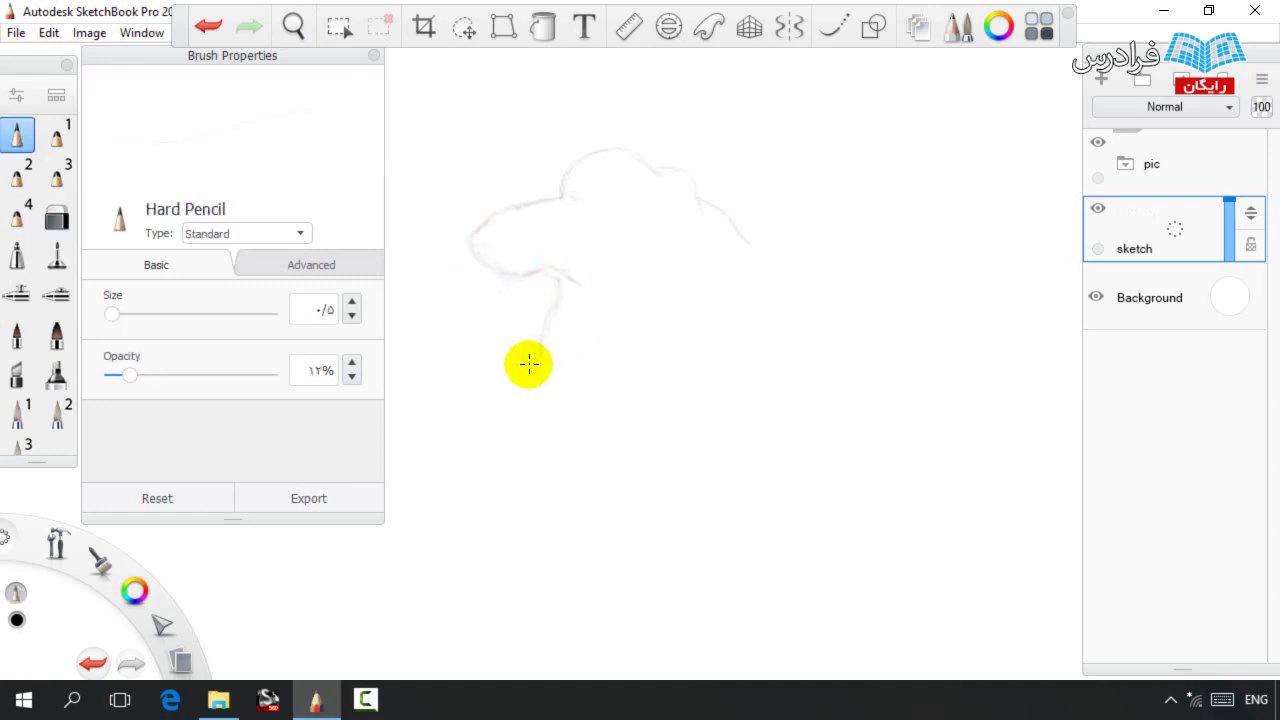
Add the back of the jaw, the brow line, the small round eye and the hair contour hanging below it.
drag(753, 285, 727, 322)
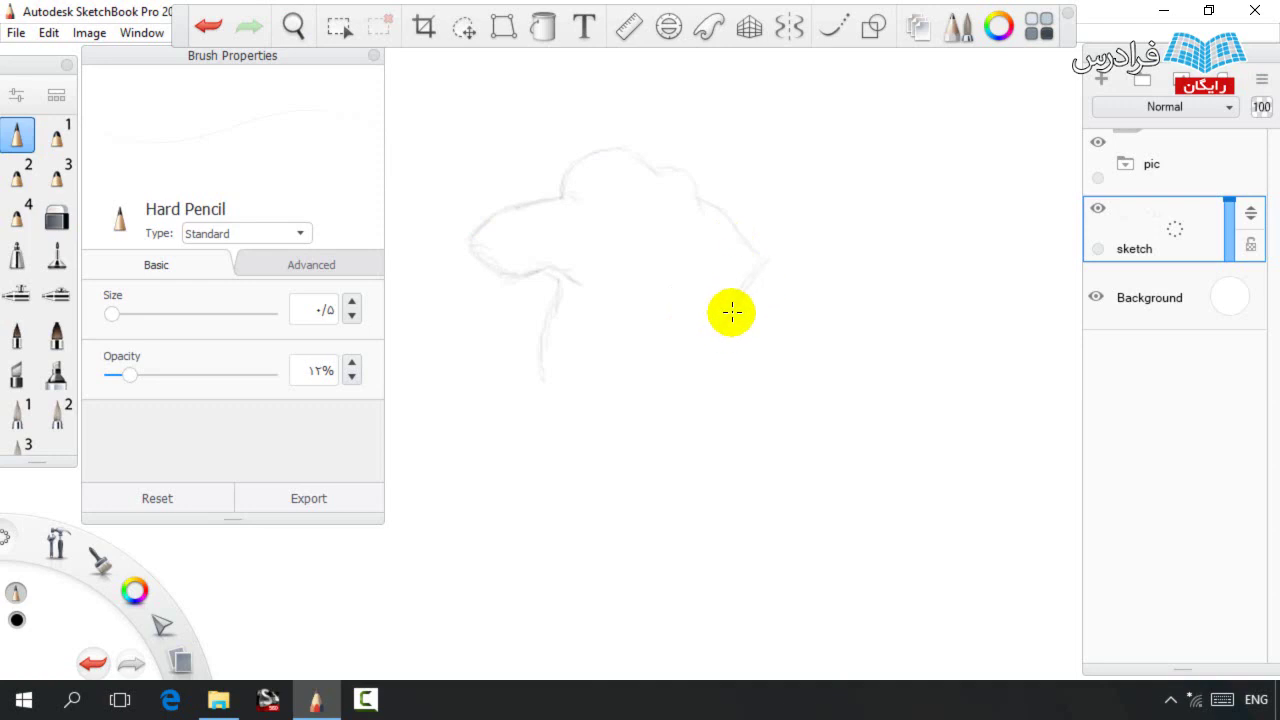
drag(564, 198, 630, 240)
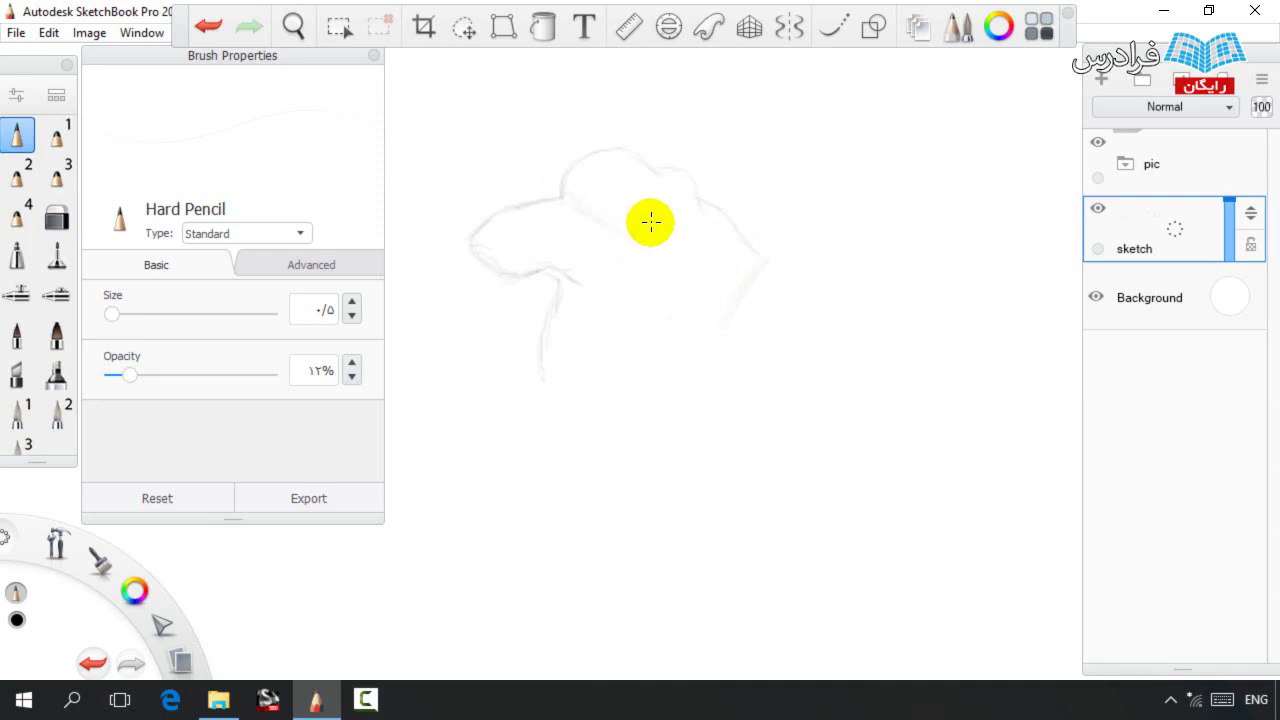
drag(648, 246, 667, 243)
mouse_move(633, 289)
mouse_down()
mouse_move(635, 346)
mouse_move(651, 360)
mouse_up()
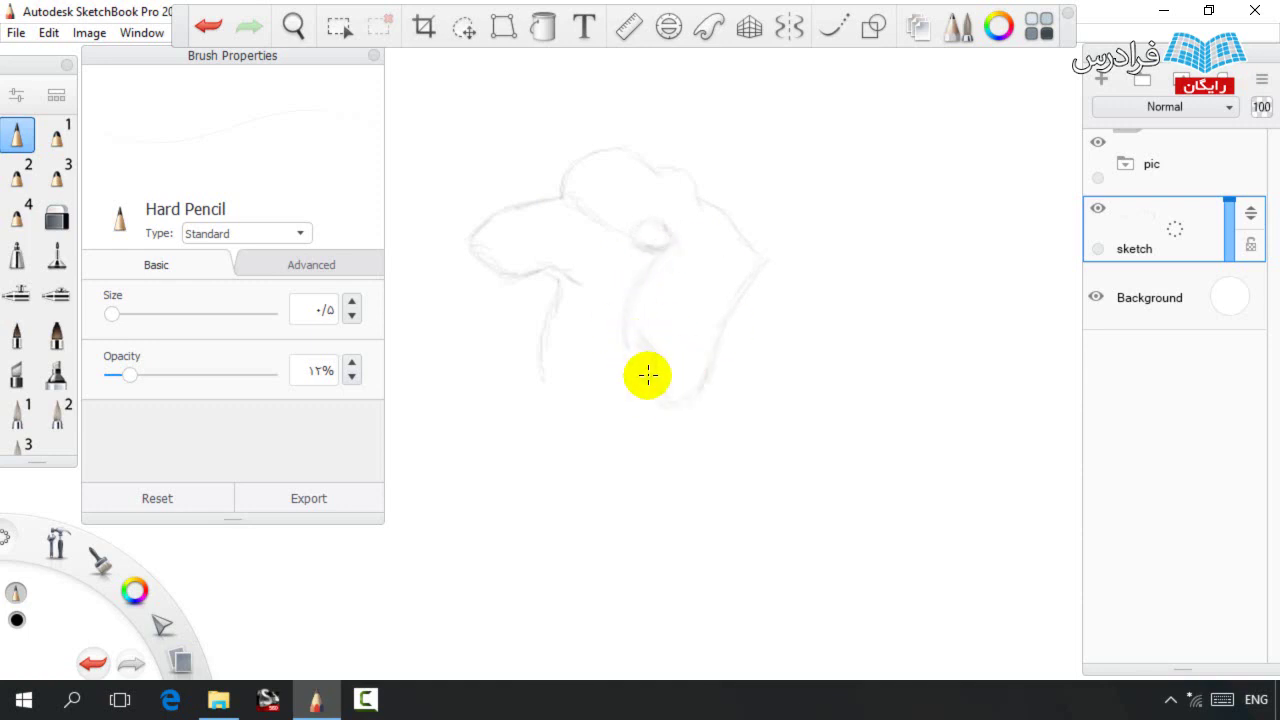
Draw the front of the neck as a wide curve from throat to chest and erase the surplus lines inside it.
drag(545, 351, 593, 468)
key(space)
drag(583, 327, 569, 321)
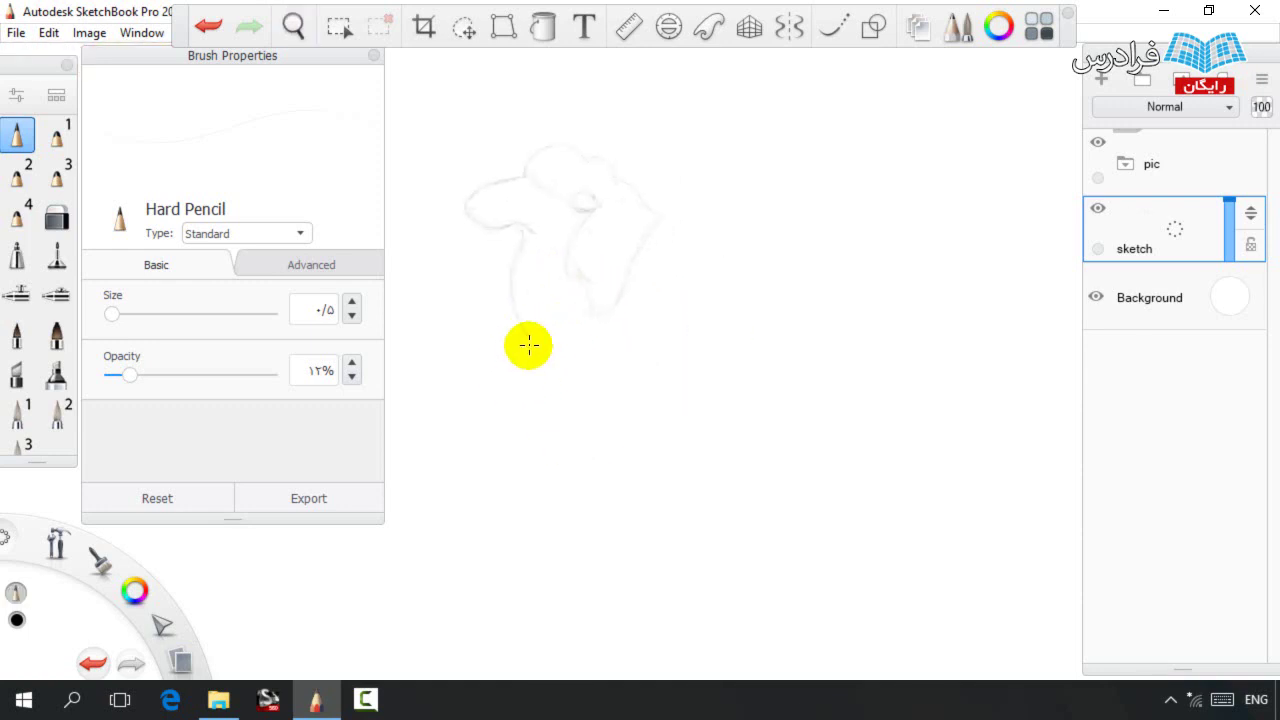
key(s)
drag(579, 401, 523, 341)
key(s)
mouse_move(511, 289)
mouse_down()
mouse_move(558, 395)
mouse_move(627, 447)
mouse_up()
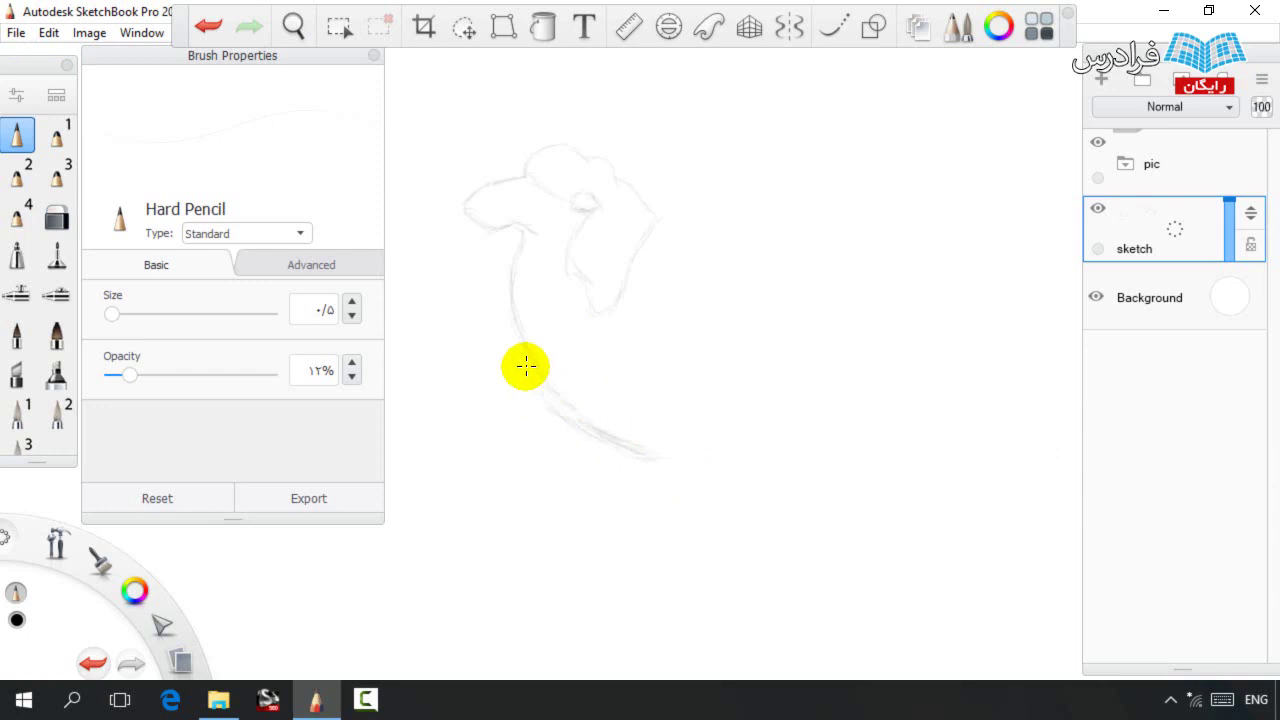
drag(509, 356, 512, 257)
key(e)
mouse_move(613, 423)
mouse_down()
mouse_move(607, 434)
mouse_move(526, 258)
mouse_up()
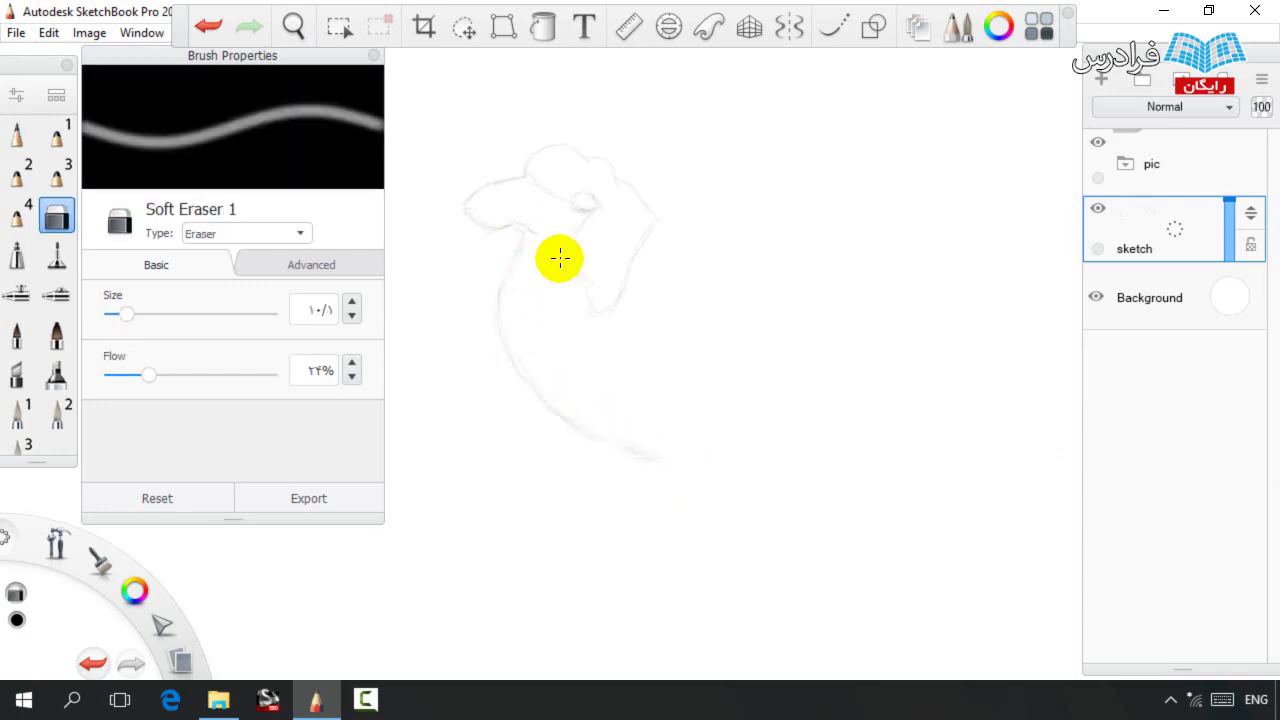
key(b)
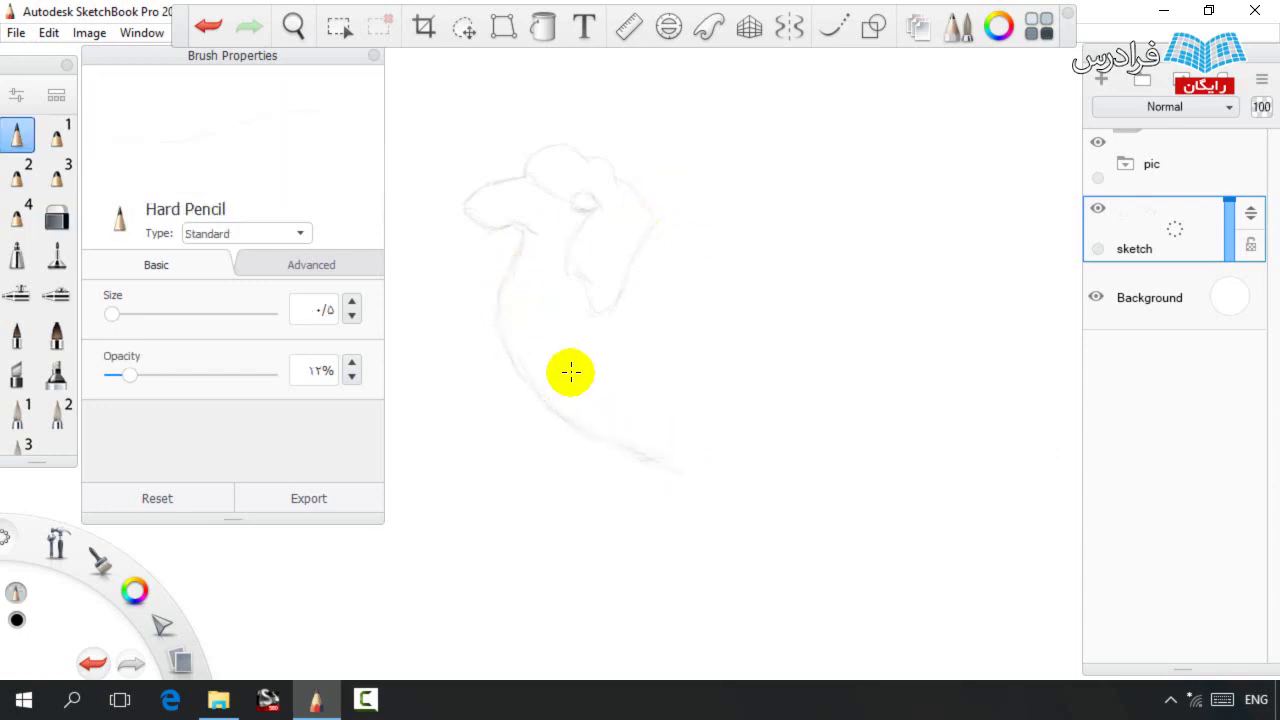
Sketch the rear neck lines from the chest up to the nape and carry them into both slopes of the front hump.
drag(697, 512, 643, 263)
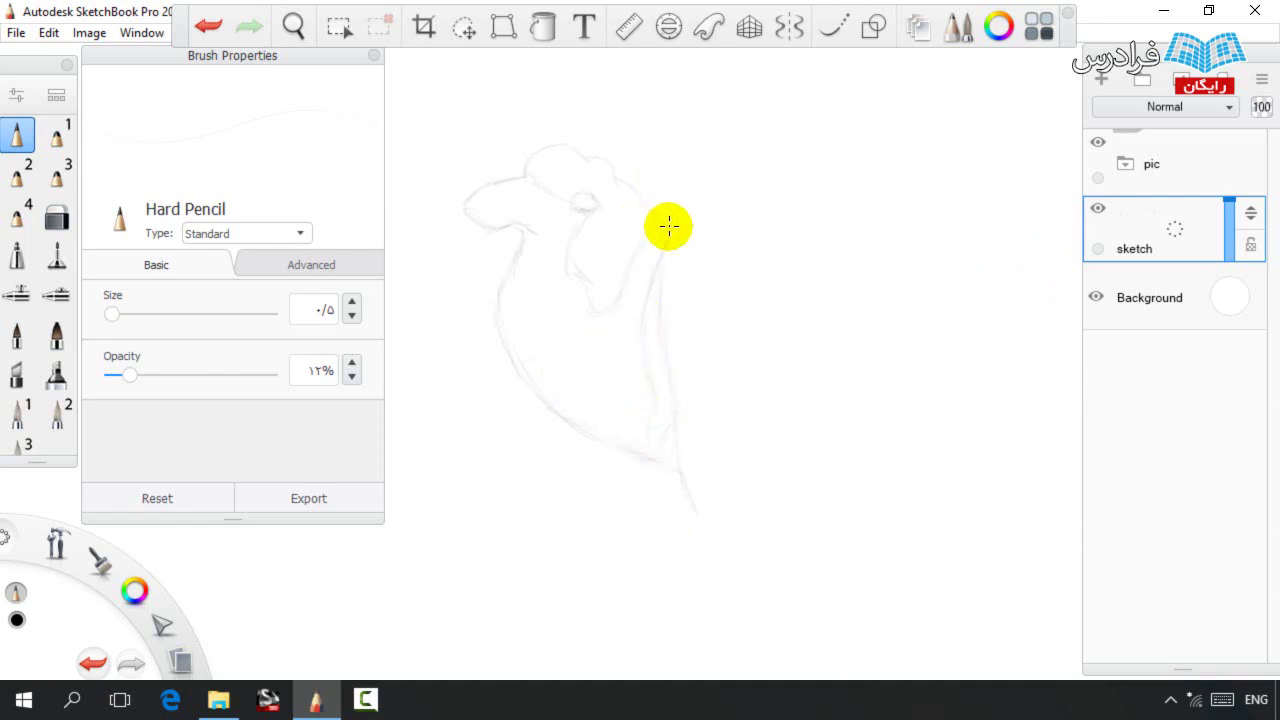
mouse_move(665, 235)
mouse_down()
mouse_move(702, 203)
mouse_move(661, 274)
mouse_move(743, 172)
mouse_up()
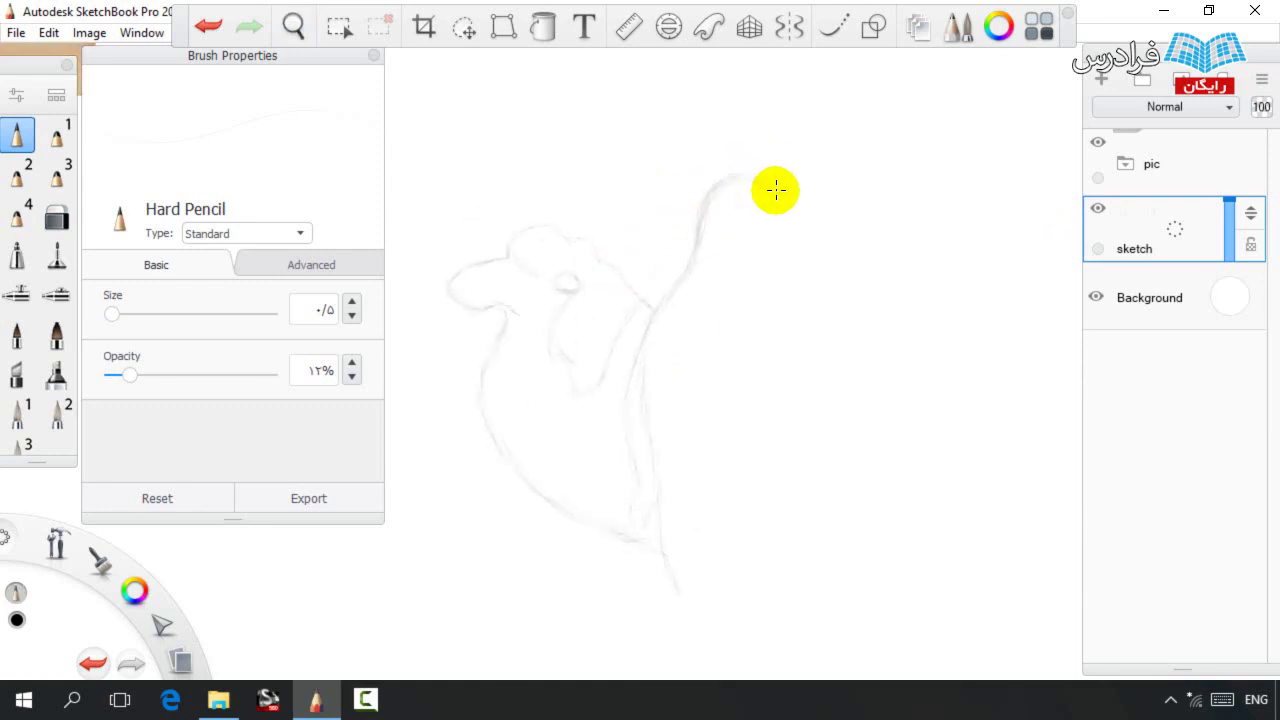
drag(794, 200, 826, 288)
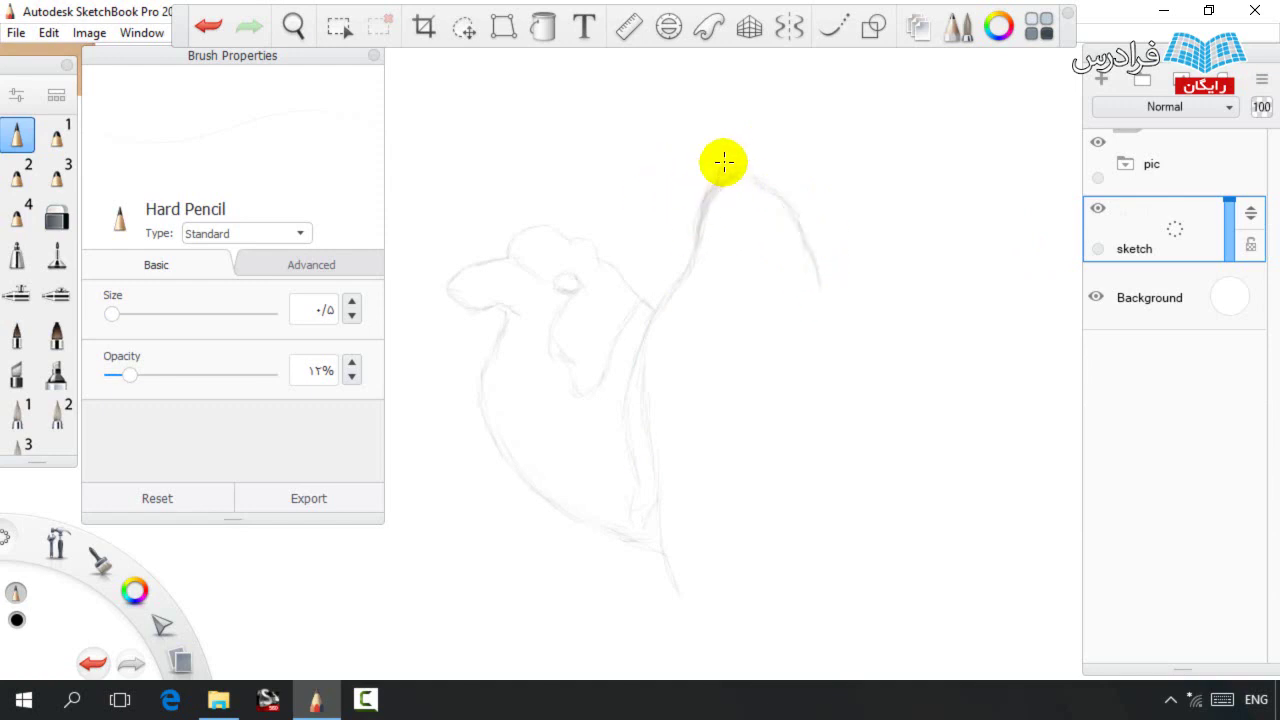
Lighten the front hump's strokes with the soft eraser and close its rounded top.
drag(807, 236, 811, 251)
key(e)
drag(789, 203, 721, 184)
key(e)
key(space)
drag(722, 294, 654, 241)
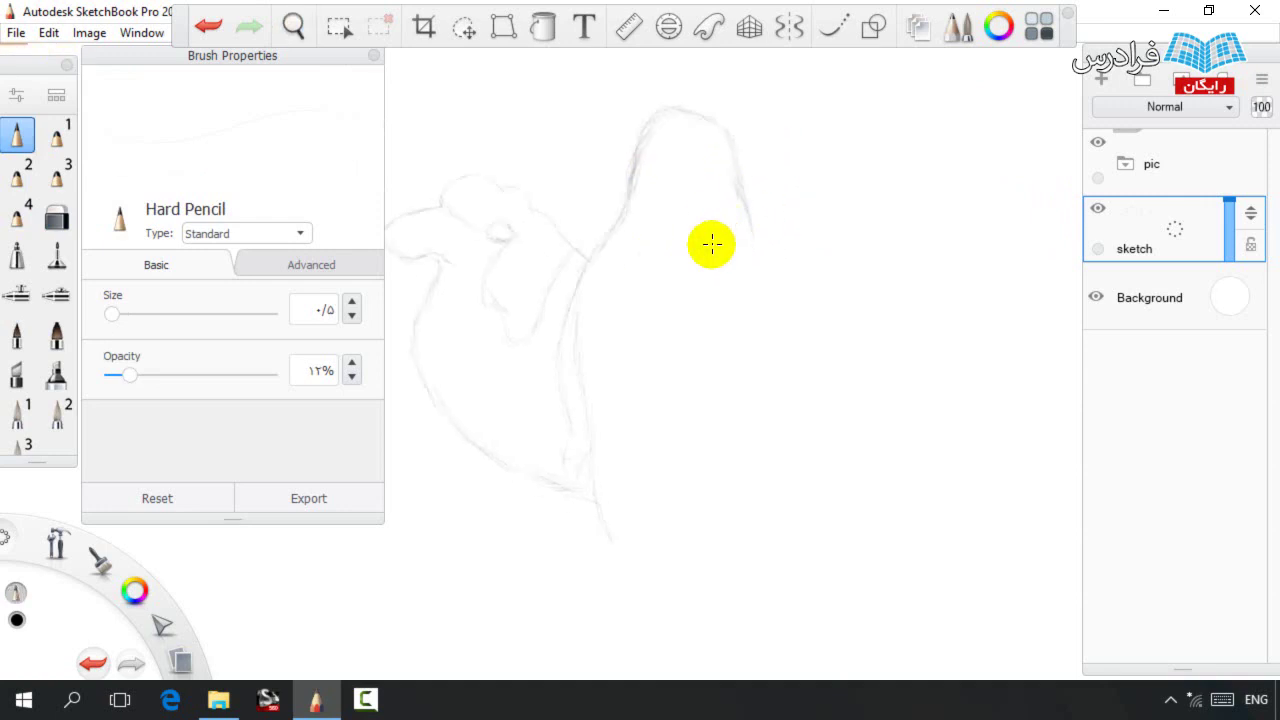
Draw the fold at the front hump's rear base and the line rising from it towards the second hump.
drag(763, 223, 811, 165)
key(space)
drag(749, 262, 724, 270)
click(463, 27)
mouse_move(440, 285)
mouse_down()
mouse_move(543, 160)
mouse_move(503, 271)
mouse_up()
key(space)
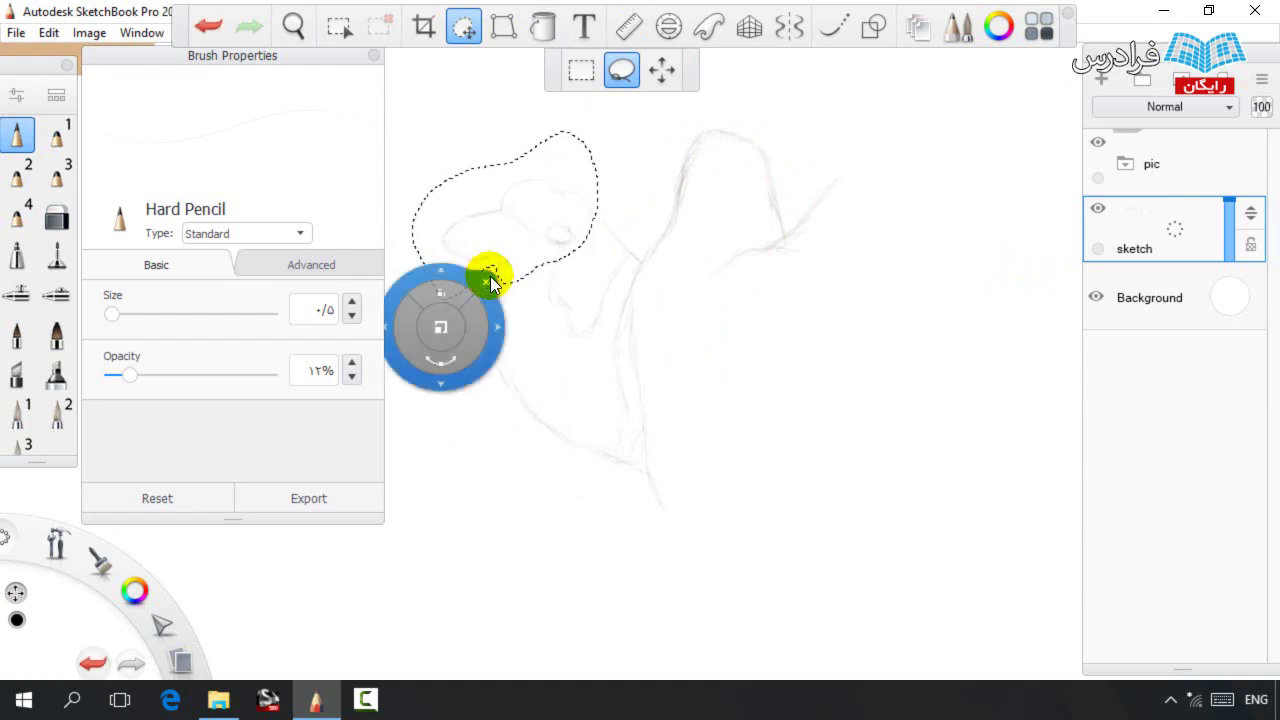
key(ctrl+z)
key(ctrl+z)
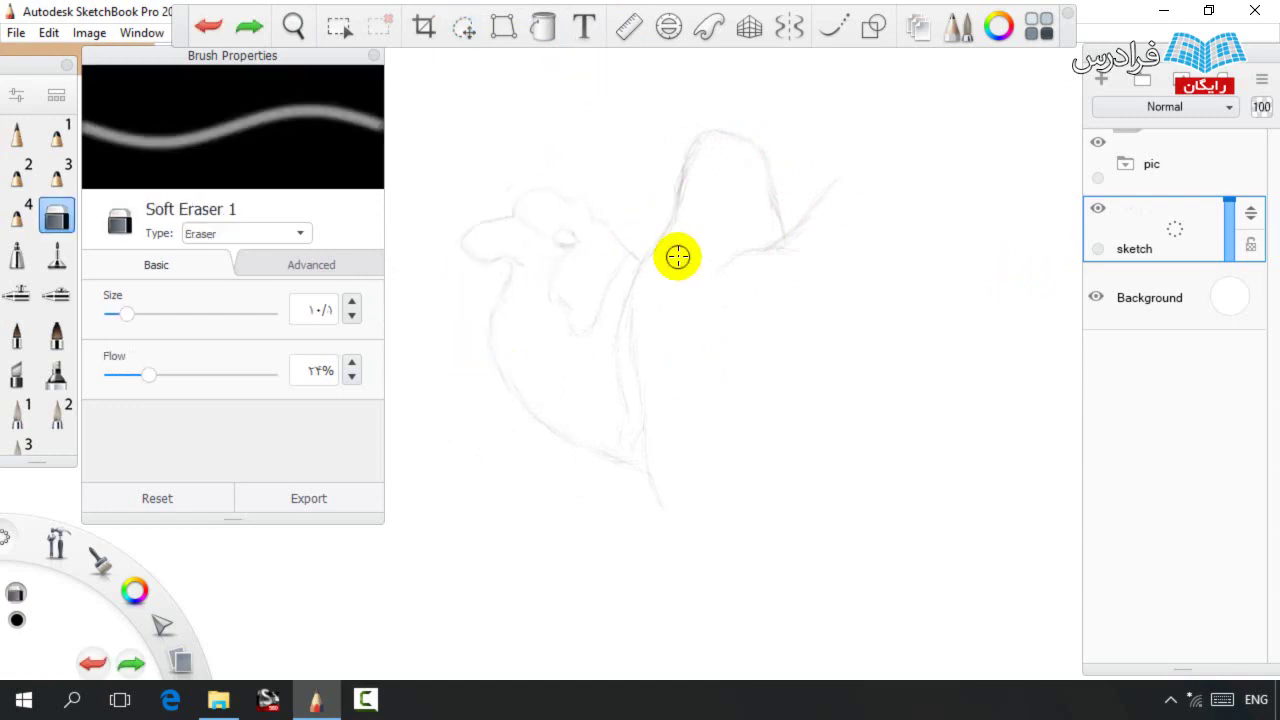
Sketch the second hump's rounded top and its rear slope.
key(space)
drag(680, 257, 631, 221)
mouse_move(745, 197)
mouse_down()
mouse_move(785, 123)
mouse_move(860, 95)
mouse_move(920, 188)
mouse_move(878, 254)
mouse_up()
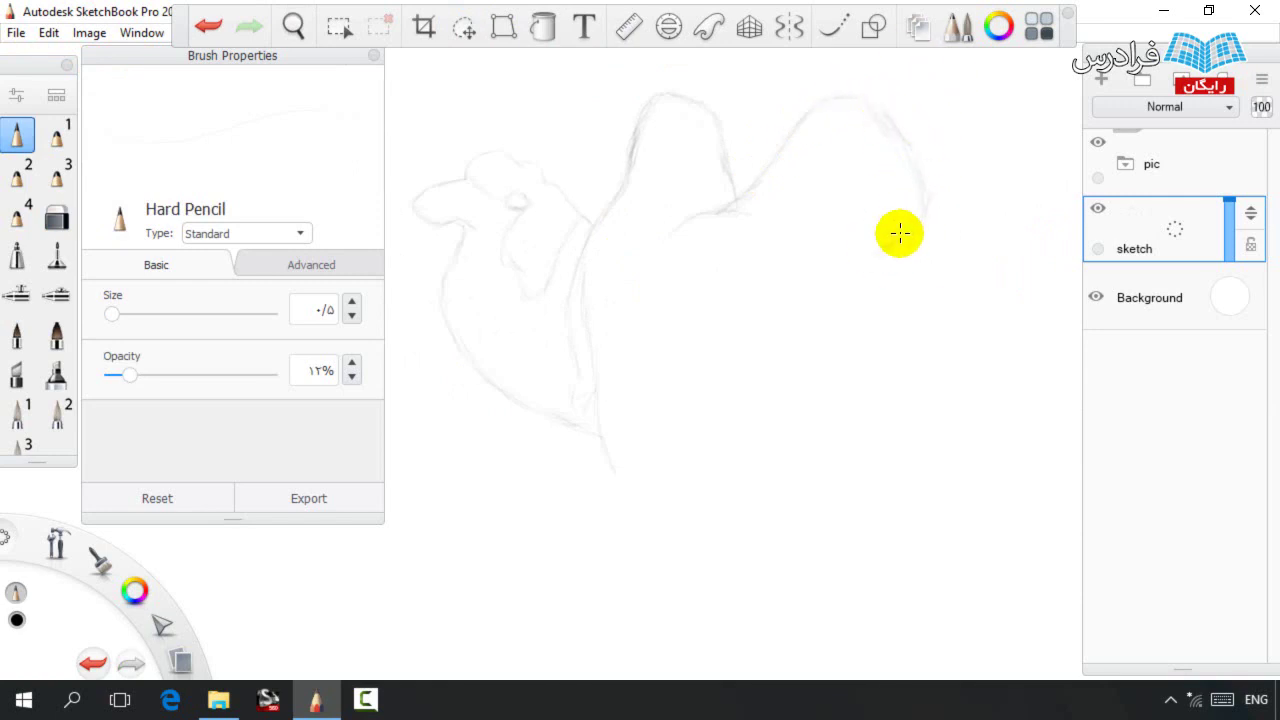
Lasso the fourth camel's head and neck, adjust their size against the humps and clear the selection.
click(464, 28)
mouse_move(425, 370)
mouse_down()
mouse_move(591, 220)
mouse_move(592, 484)
mouse_move(490, 490)
mouse_move(465, 442)
mouse_move(527, 404)
mouse_up()
key(ctrl+d)
key(space)
drag(687, 333, 635, 349)
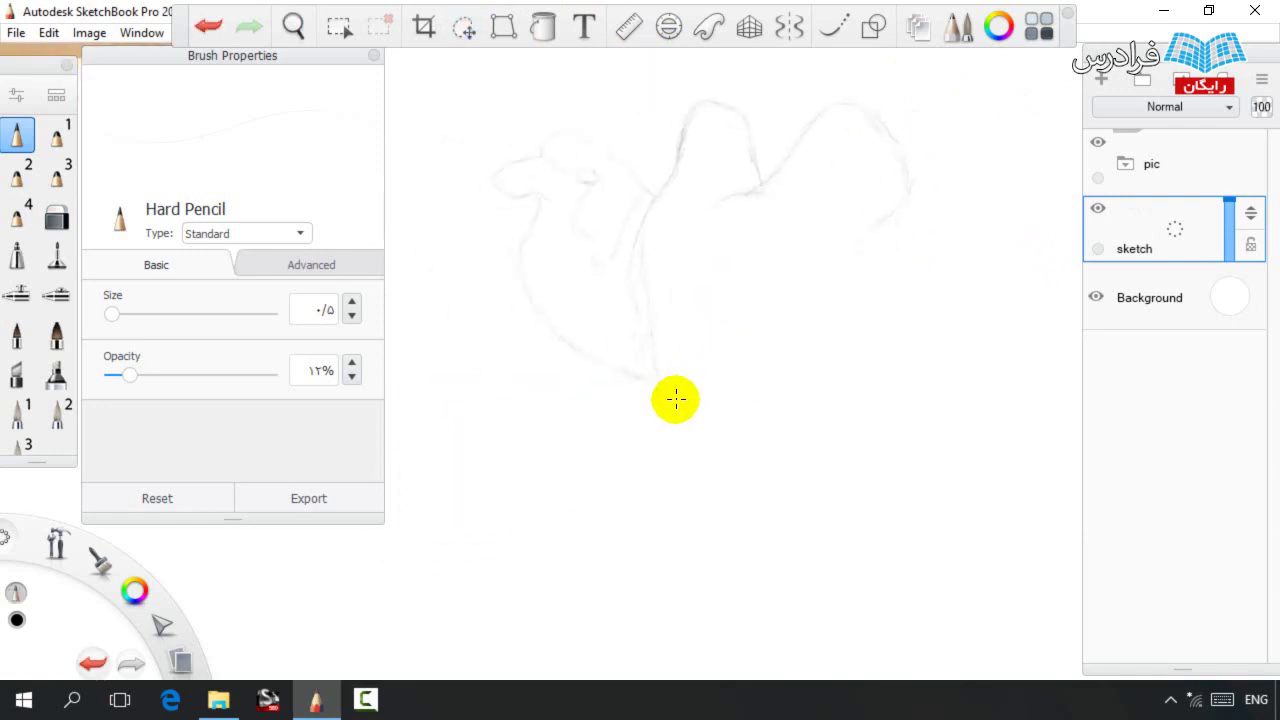
Draw the shaggy upper foreleg from shoulder to lower hem and the belly curve running back from it.
mouse_move(662, 318)
mouse_down()
mouse_move(694, 293)
mouse_move(738, 347)
mouse_up()
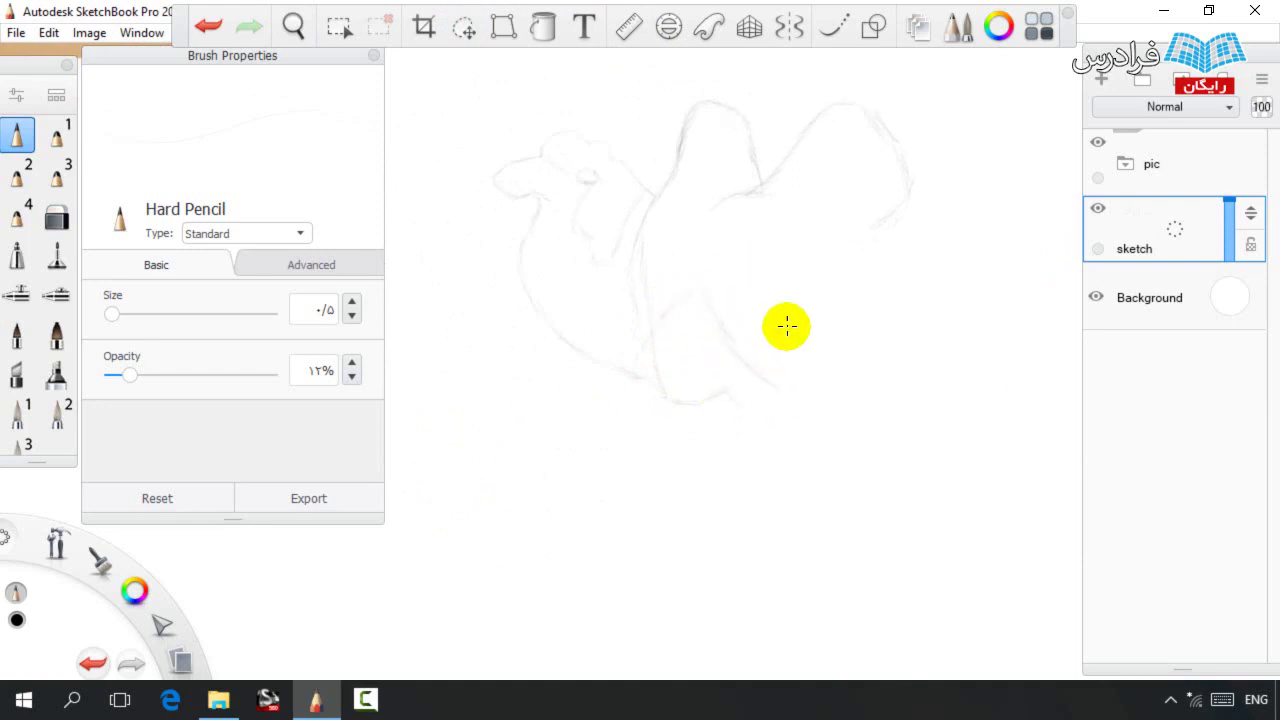
mouse_move(774, 389)
mouse_down()
mouse_move(836, 382)
mouse_move(802, 399)
mouse_move(877, 382)
mouse_up()
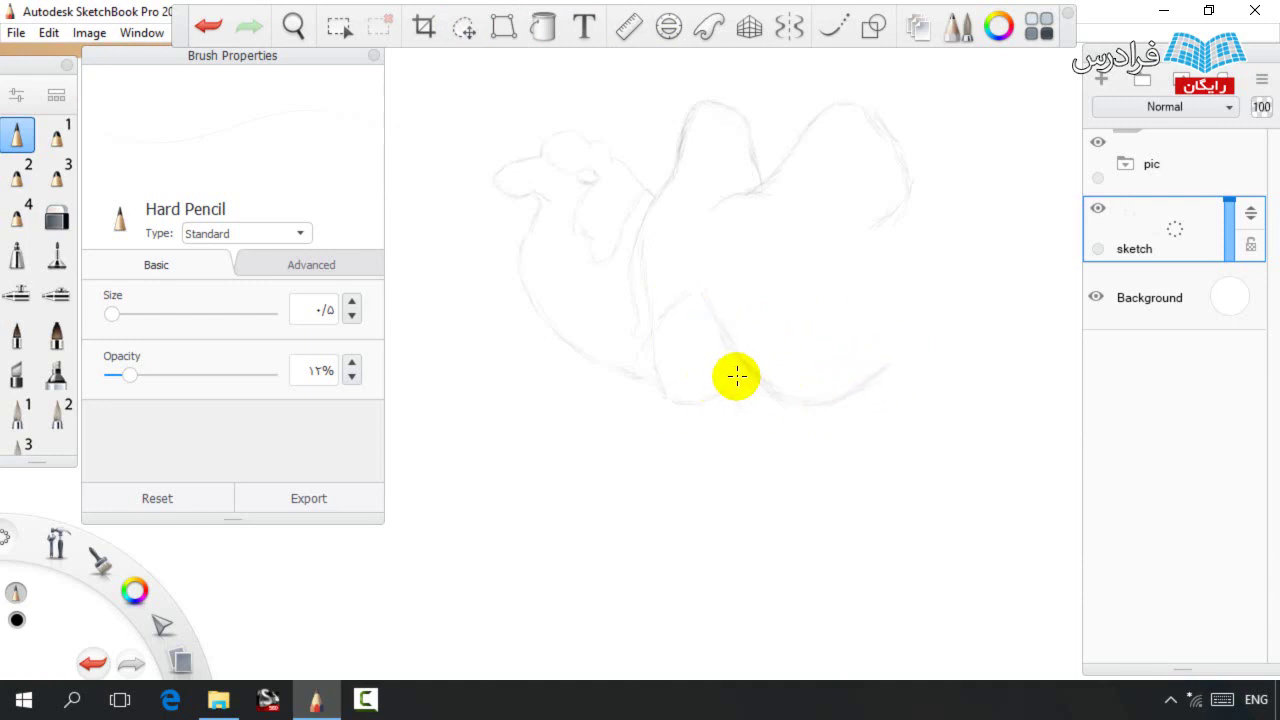
mouse_move(808, 437)
mouse_down()
mouse_move(691, 427)
mouse_move(659, 385)
mouse_move(757, 358)
mouse_up()
key(e)
key(b)
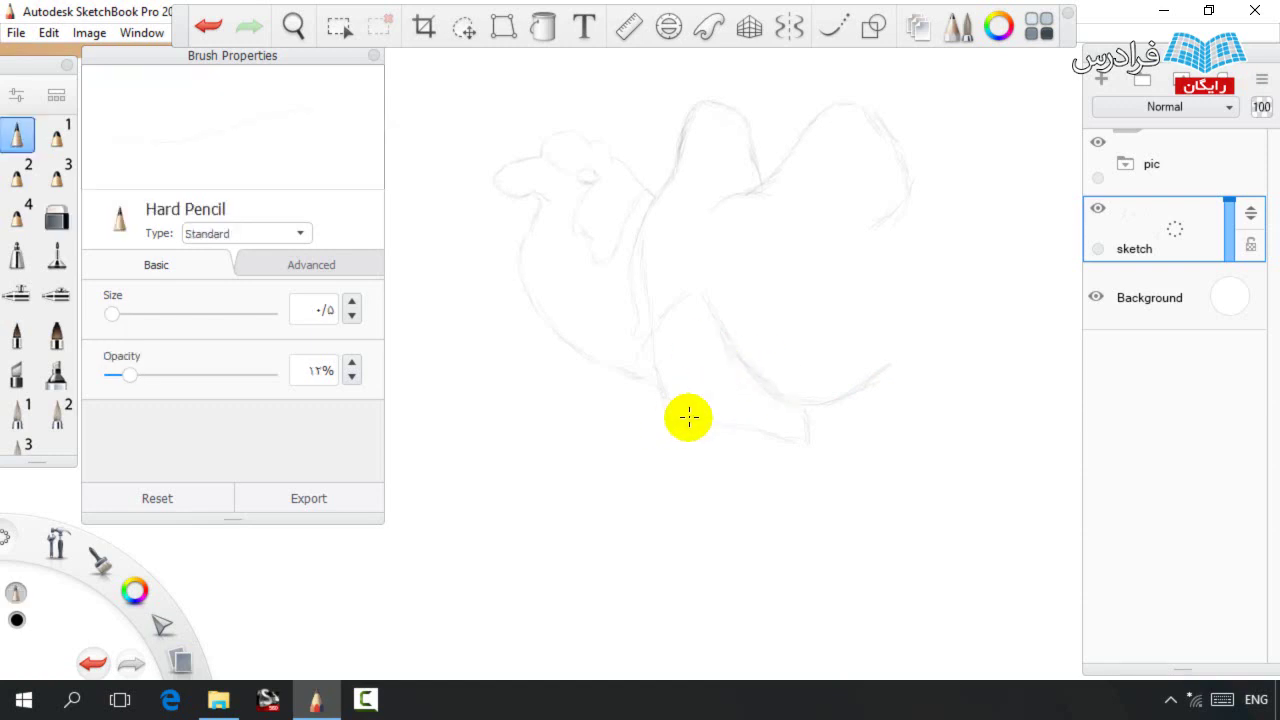
Sketch the near lower foreleg with its foot and the far foreleg behind it.
mouse_move(723, 455)
mouse_down()
mouse_move(709, 534)
mouse_move(749, 511)
mouse_move(765, 545)
mouse_up()
drag(788, 440, 789, 528)
key(space)
drag(789, 341, 686, 346)
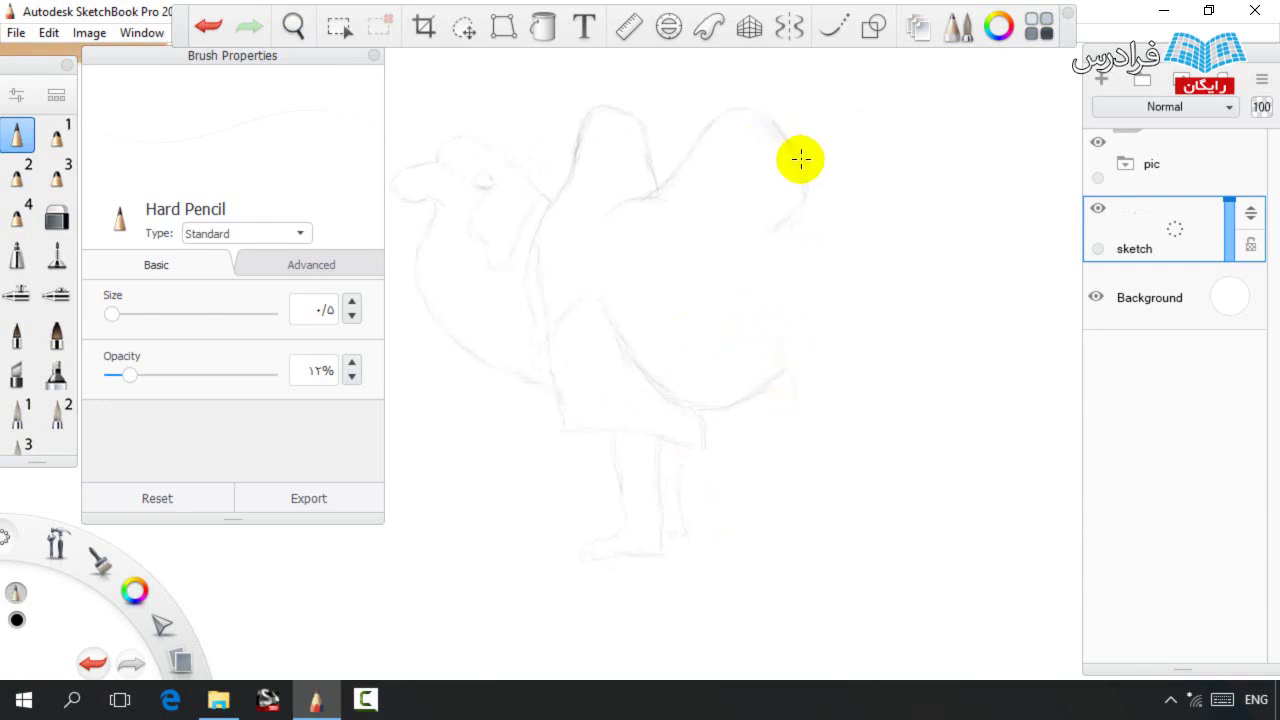
Draw the drooping lower contour of the rear hump and continue the back line over the rump.
key(e)
key(e)
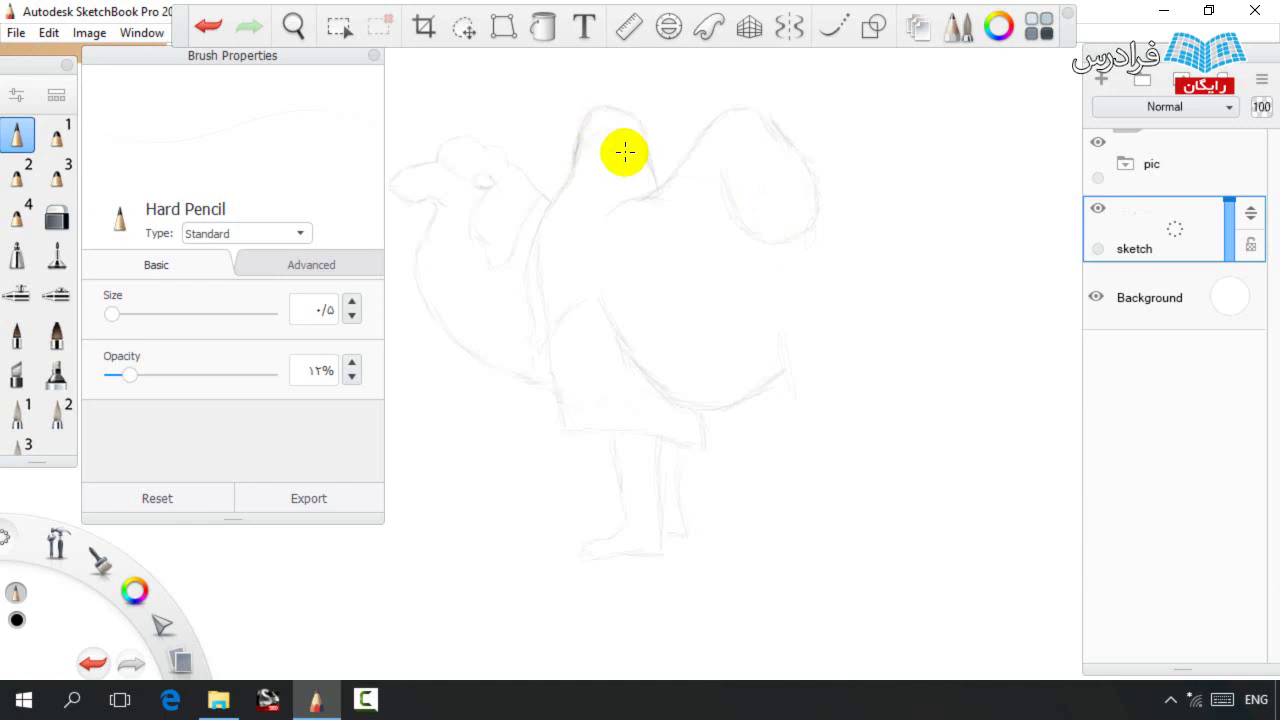
mouse_move(781, 250)
mouse_down()
mouse_move(825, 226)
mouse_move(860, 236)
mouse_up()
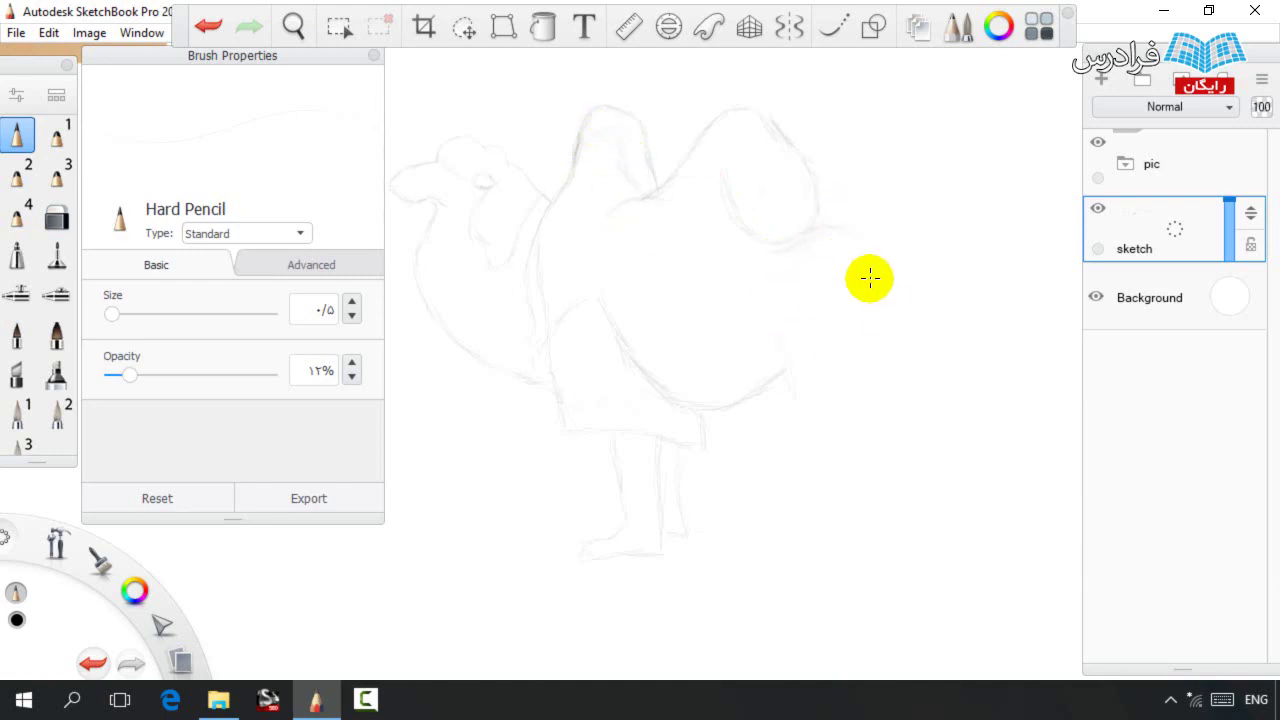
Sketch the thigh, both hind legs with their feet and the hanging tail.
drag(776, 279, 790, 407)
key(e)
key(e)
mouse_move(790, 360)
mouse_down()
mouse_move(791, 443)
mouse_move(814, 474)
mouse_move(777, 563)
mouse_move(848, 480)
mouse_move(820, 346)
mouse_move(843, 403)
mouse_move(833, 321)
mouse_move(820, 323)
mouse_move(894, 400)
mouse_move(872, 277)
mouse_move(894, 291)
mouse_move(830, 224)
mouse_up()
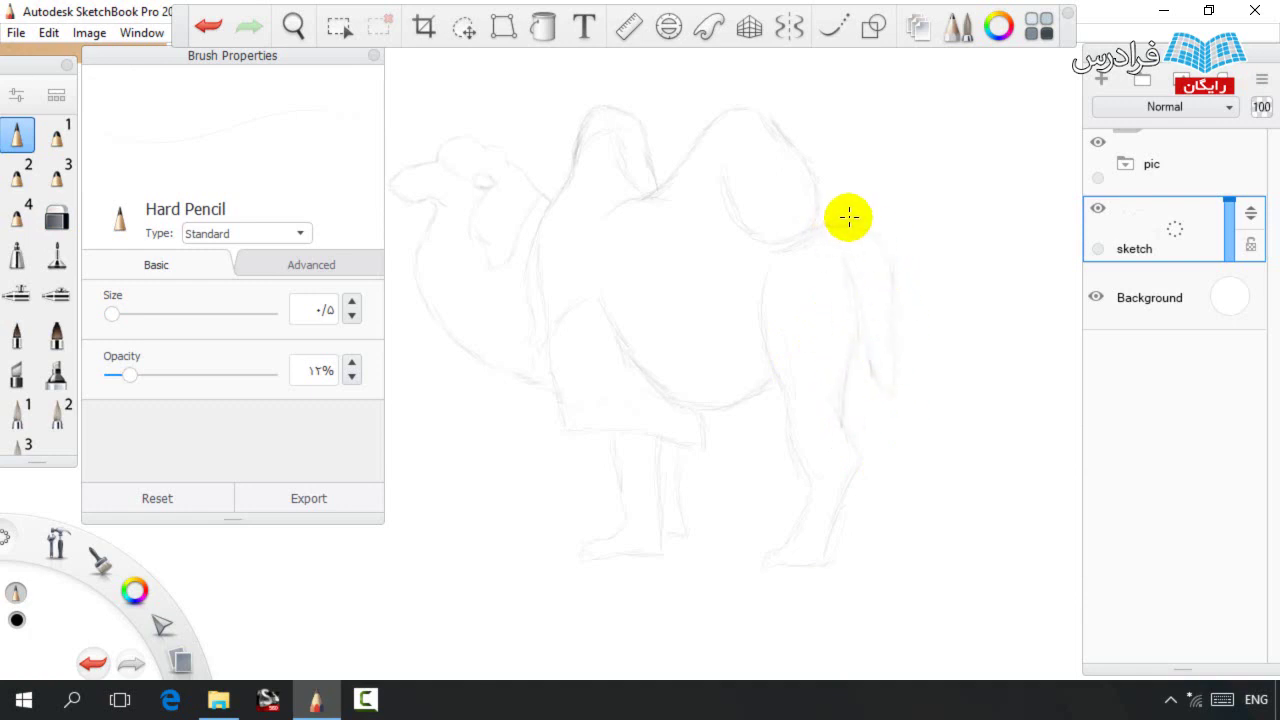
mouse_move(868, 430)
mouse_down()
mouse_move(868, 564)
mouse_move(887, 567)
mouse_move(898, 483)
mouse_move(902, 557)
mouse_move(922, 447)
mouse_move(903, 300)
mouse_up()
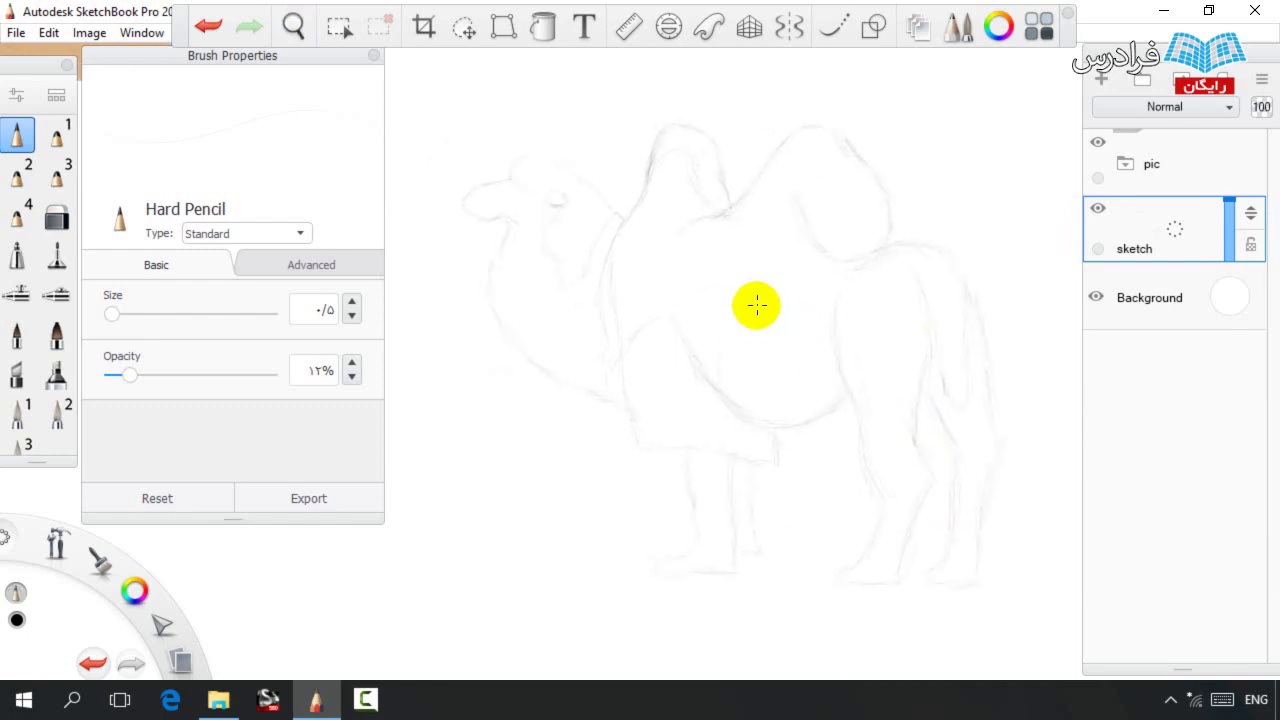
Lasso the whole two-humped camel, duplicate it onto a new layer and merge the copy into the sketch layer.
click(463, 27)
mouse_move(420, 185)
mouse_down()
mouse_move(757, 87)
mouse_move(615, 625)
mouse_up()
key(ctrl+c)
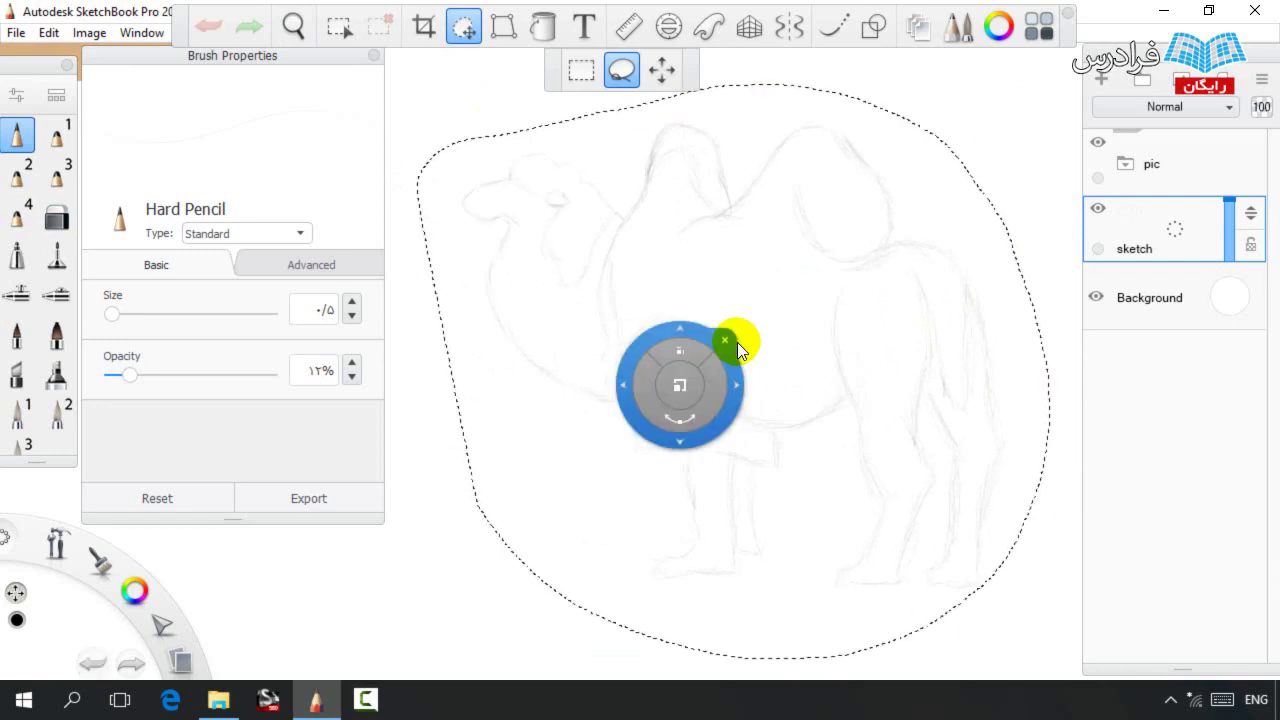
key(ctrl+v)
drag(1141, 229, 1104, 197)
key(ctrl+e)
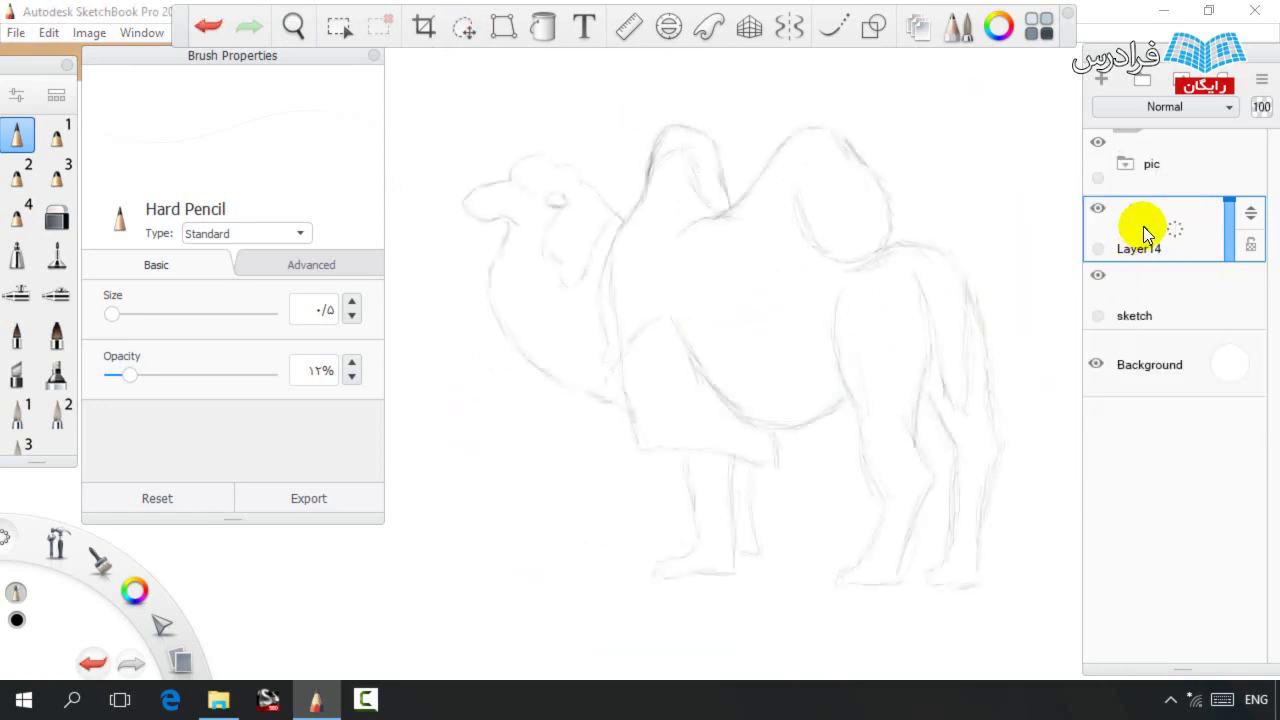
key(ctrl+e)
Select the two-humped camel with the lasso, scale it down, place it under its reference photo and deselect.
click(463, 27)
mouse_move(415, 194)
mouse_down()
mouse_move(908, 125)
mouse_move(487, 429)
mouse_move(478, 385)
mouse_up()
key(space)
drag(708, 286, 475, 332)
mouse_move(570, 337)
mouse_down()
mouse_move(603, 586)
mouse_move(588, 557)
mouse_up()
mouse_move(628, 513)
mouse_down()
mouse_move(654, 271)
mouse_move(858, 281)
mouse_move(862, 256)
mouse_up()
key(space)
mouse_move(793, 291)
mouse_down()
mouse_move(760, 326)
mouse_move(636, 393)
mouse_up()
mouse_move(740, 302)
mouse_down()
mouse_move(804, 330)
mouse_move(728, 347)
mouse_move(762, 304)
mouse_move(746, 295)
mouse_move(665, 313)
mouse_up()
key(ctrl+d)
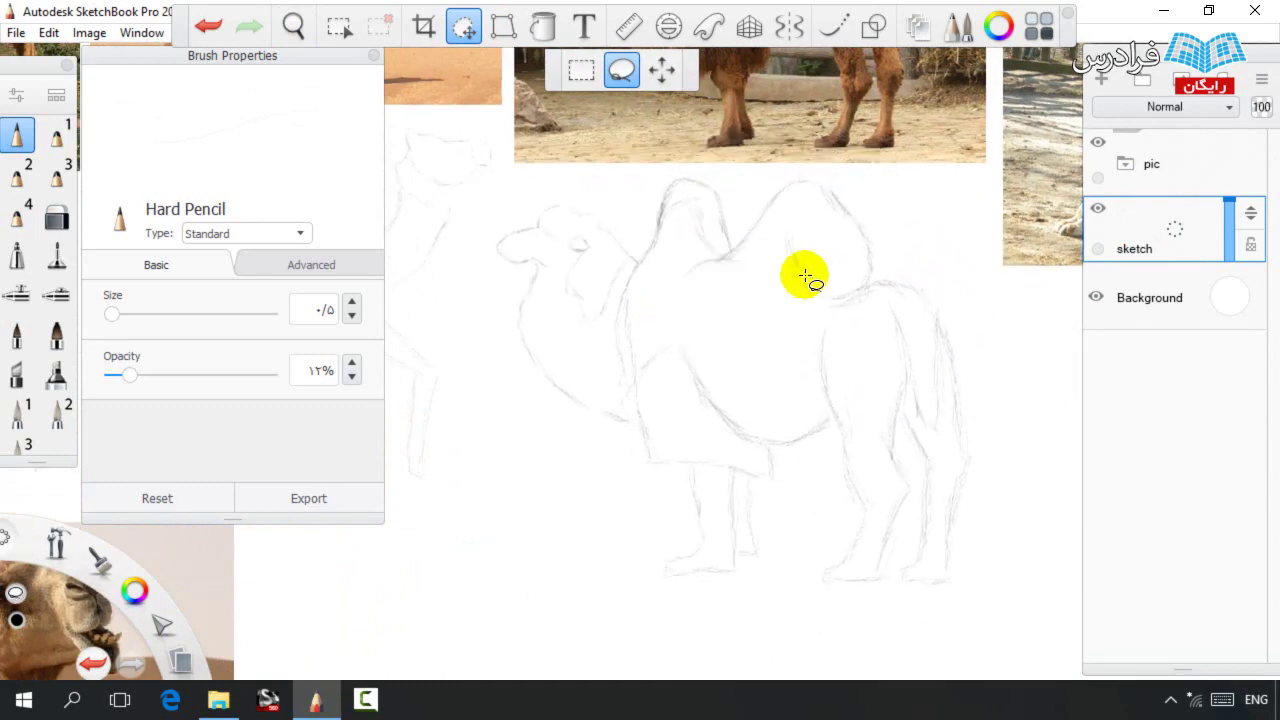
Refine the contours of the camel's front and rear humps with the pencil and eraser.
key(space)
drag(748, 273, 781, 317)
key(b)
mouse_move(666, 199)
mouse_down()
mouse_move(688, 265)
mouse_move(651, 189)
mouse_move(627, 230)
mouse_up()
key(e)
key(b)
mouse_move(735, 230)
mouse_down()
mouse_move(797, 179)
mouse_move(846, 188)
mouse_move(889, 259)
mouse_move(862, 313)
mouse_move(882, 248)
mouse_move(808, 189)
mouse_up()
key(e)
key(b)
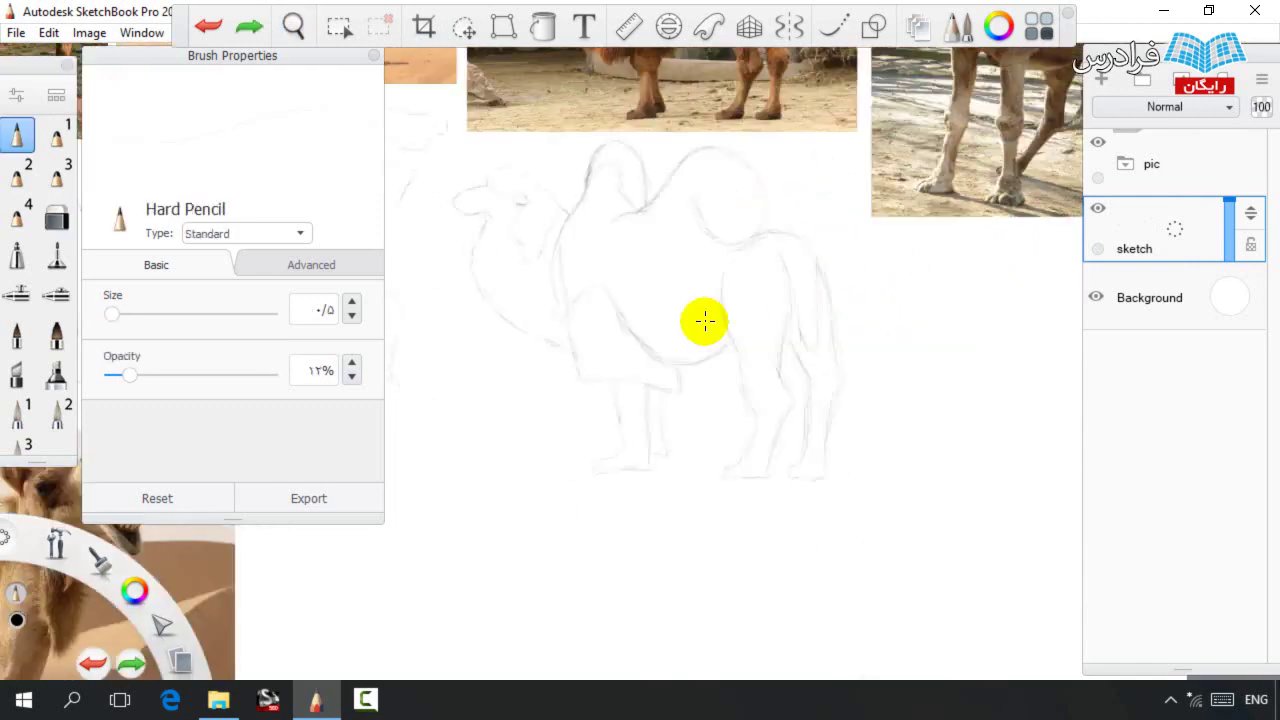
Start a fifth camel on an empty canvas area by sketching the rounded muzzle, the forehead line and the small ear.
key(ctrl+0)
key(space)
drag(664, 397, 952, 428)
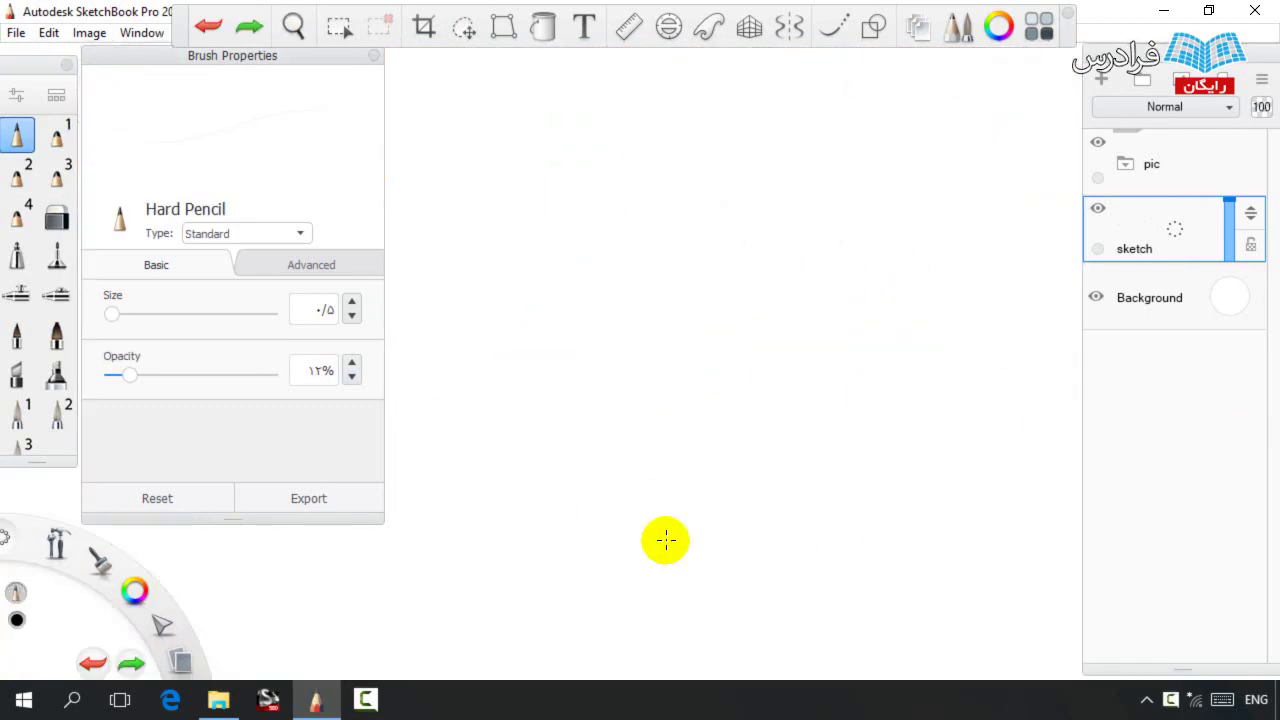
mouse_move(513, 304)
mouse_down()
mouse_move(548, 235)
mouse_move(571, 245)
mouse_move(538, 260)
mouse_move(583, 221)
mouse_move(636, 256)
mouse_up()
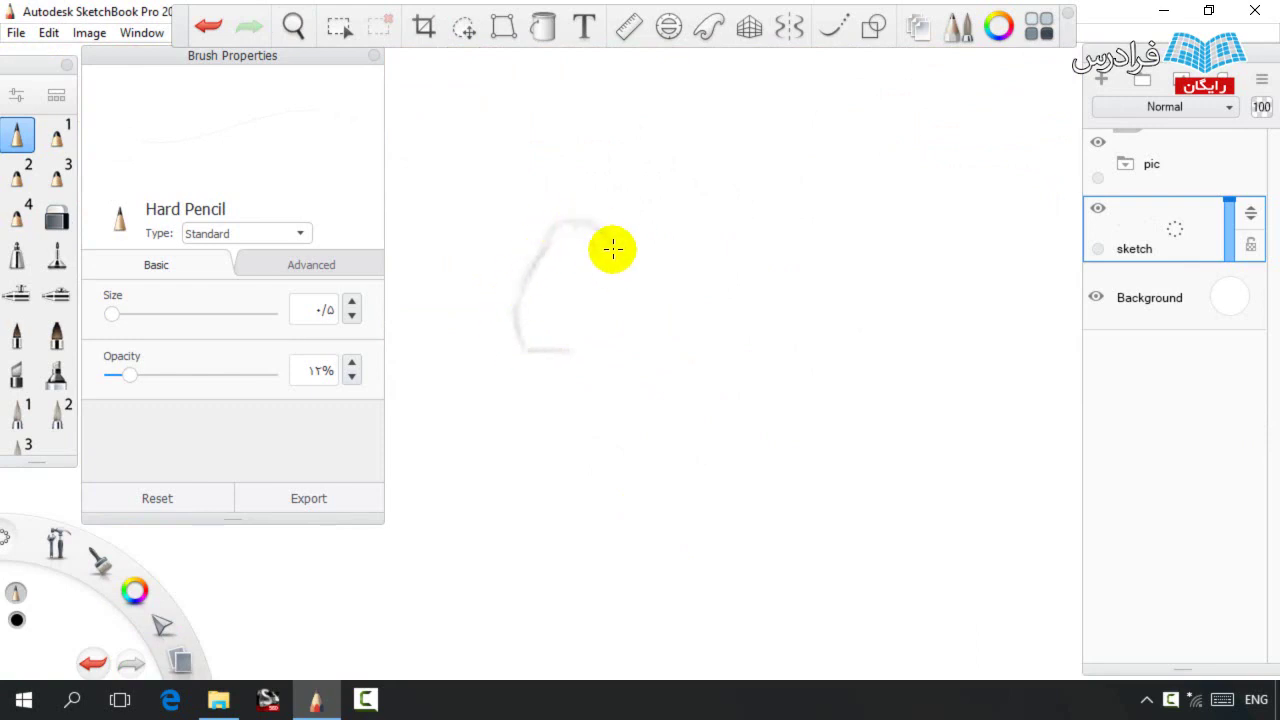
drag(677, 302, 634, 250)
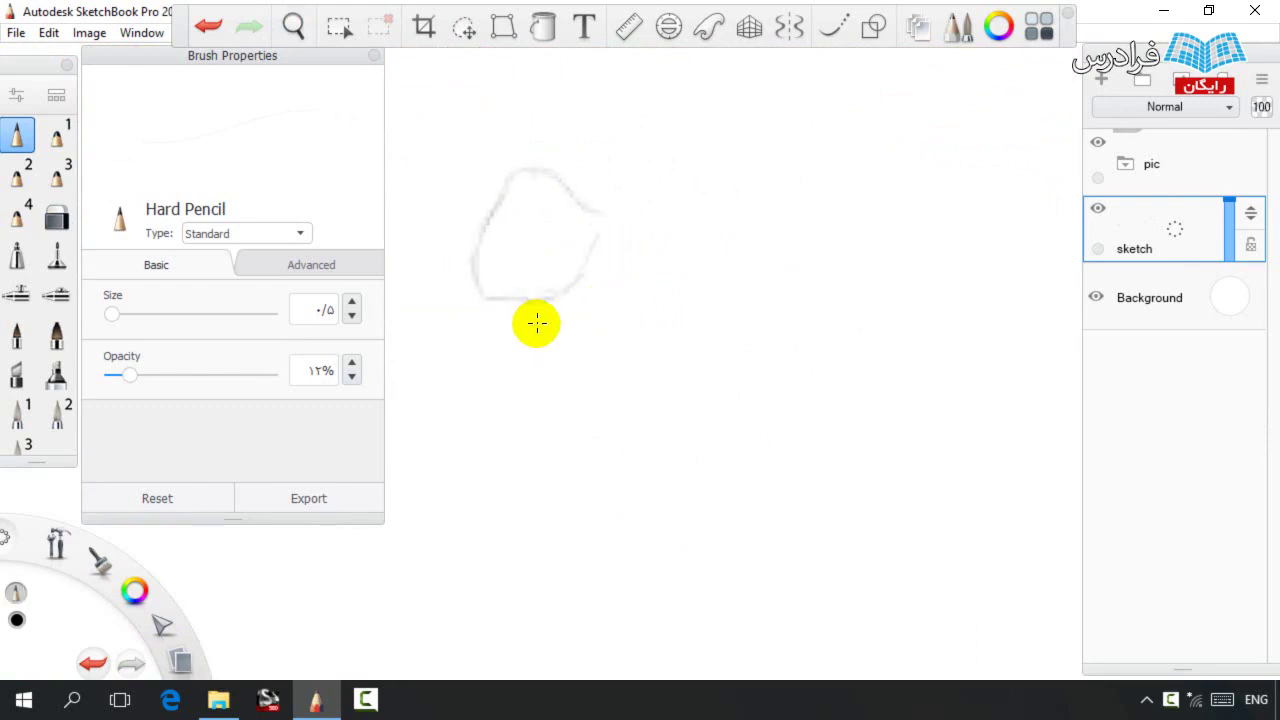
drag(669, 191, 703, 237)
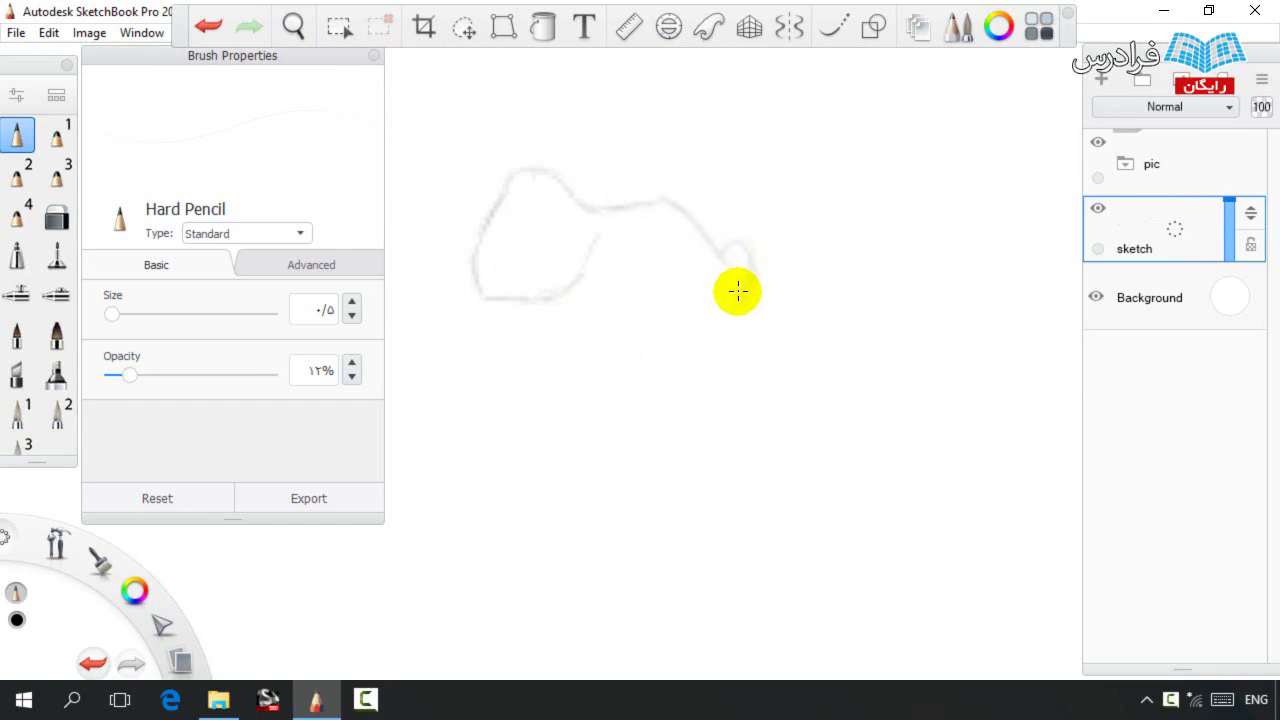
Draw the cheek line below the ear, the mouth and the drooping lower jaw to close the head.
drag(734, 344, 651, 400)
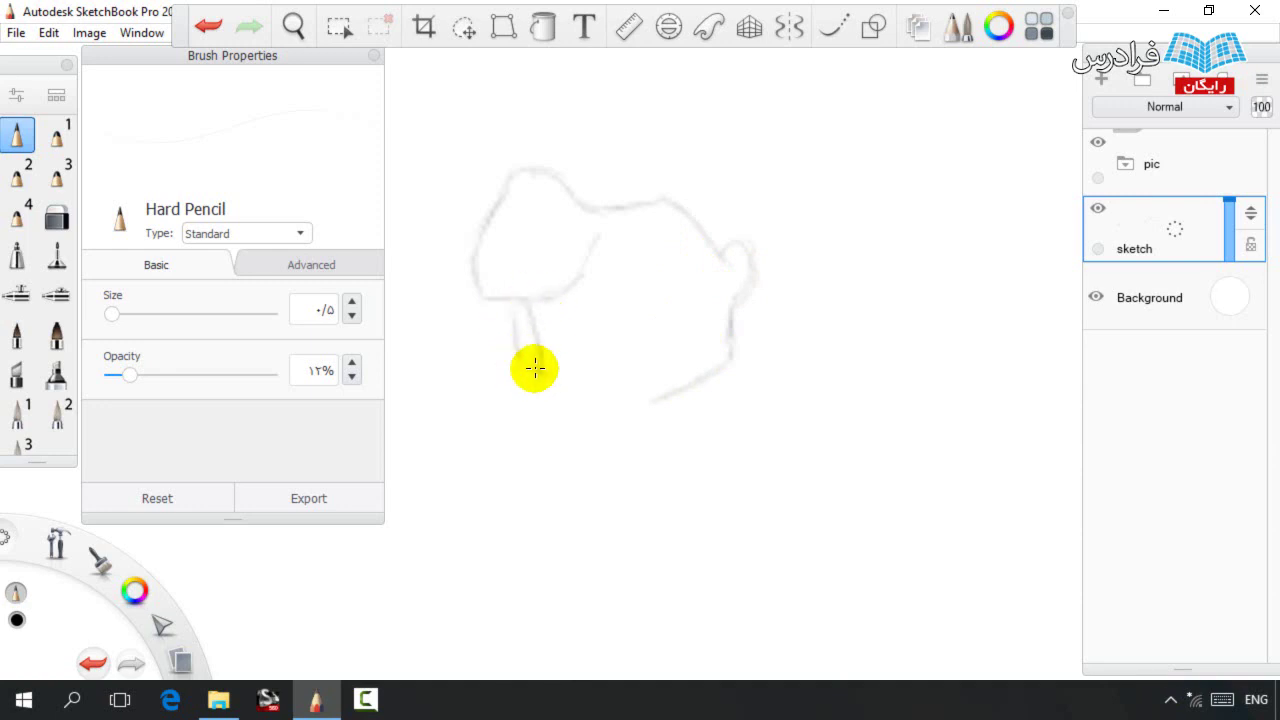
mouse_move(548, 365)
mouse_down()
mouse_move(551, 314)
mouse_move(535, 360)
mouse_move(598, 381)
mouse_move(617, 423)
mouse_up()
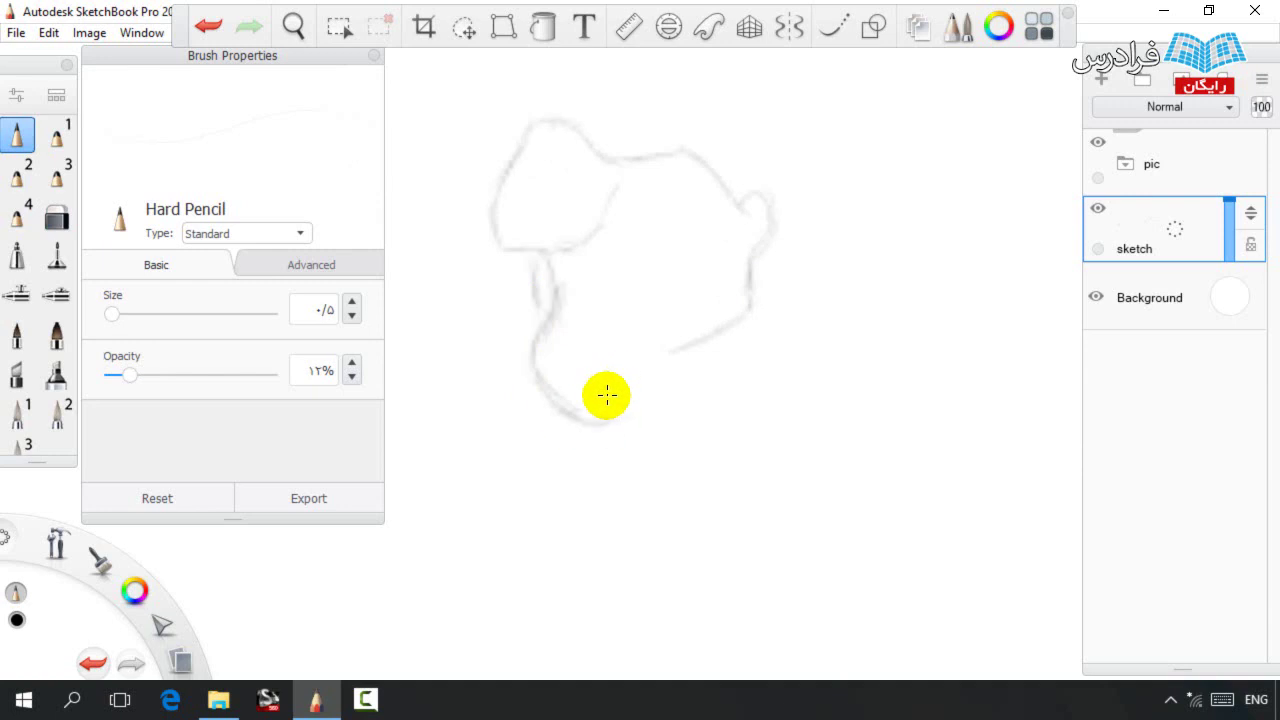
drag(674, 354, 622, 426)
Sketch the front and back contours of the neck down from the head to the chest.
key(space)
mouse_move(634, 366)
mouse_down()
mouse_move(610, 363)
mouse_move(606, 340)
mouse_move(549, 374)
mouse_up()
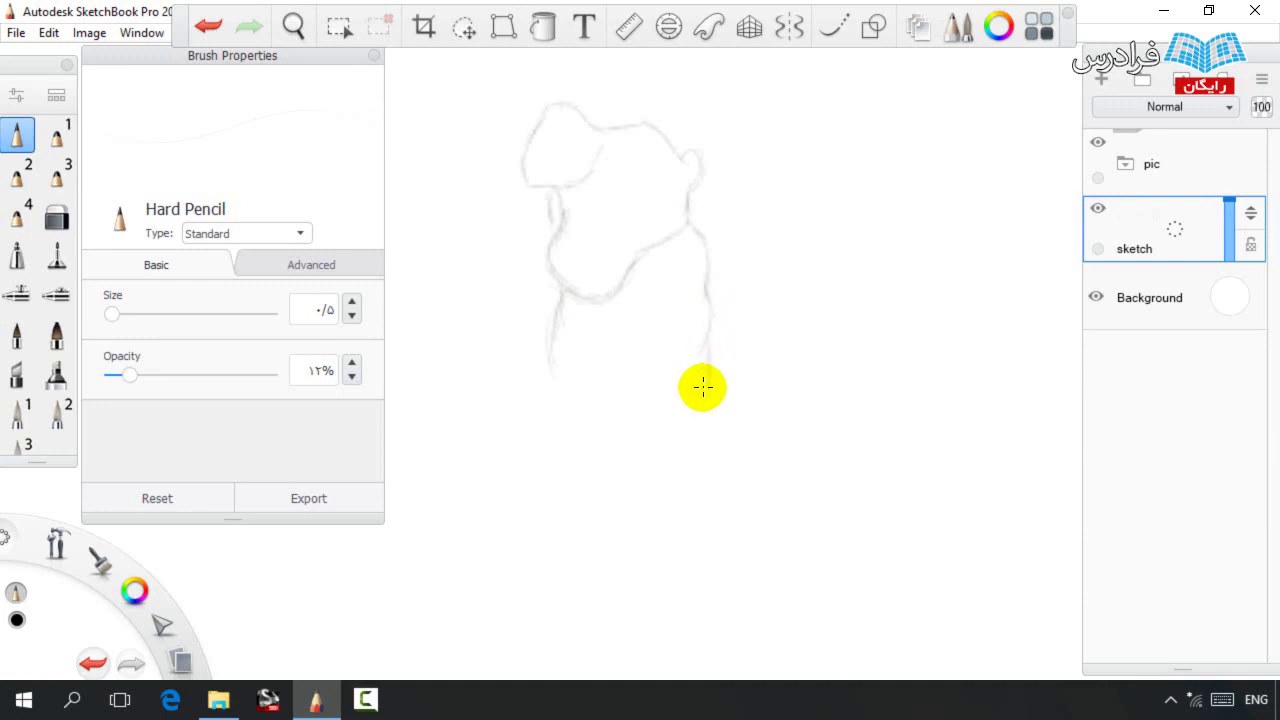
mouse_move(550, 340)
mouse_down()
mouse_move(563, 412)
mouse_move(600, 452)
mouse_move(590, 406)
mouse_move(584, 393)
mouse_move(570, 439)
mouse_move(550, 392)
mouse_move(565, 457)
mouse_move(606, 453)
mouse_up()
key(space)
mouse_move(680, 372)
mouse_down()
mouse_move(637, 388)
mouse_move(589, 357)
mouse_up()
mouse_move(562, 378)
mouse_down()
mouse_move(578, 428)
mouse_move(671, 501)
mouse_up()
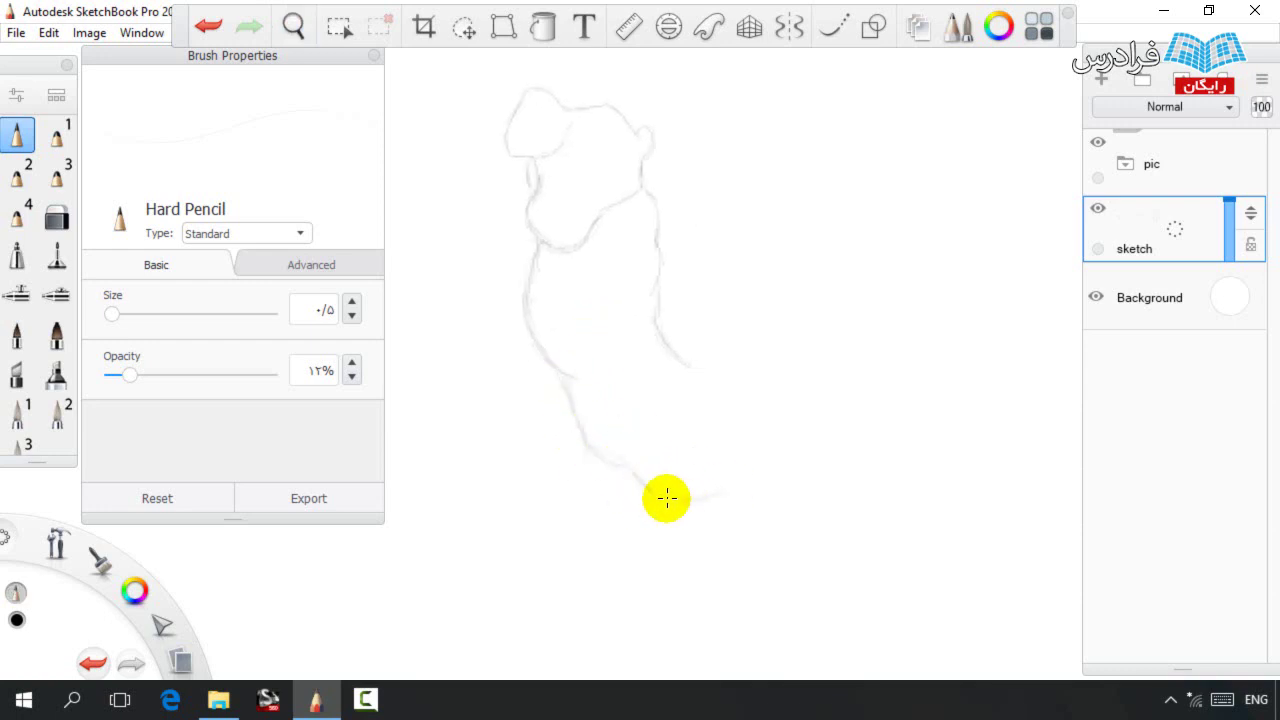
Lasso the muzzle, shift it slightly outward from the head and reconnect the forehead line with the pencil.
key(e)
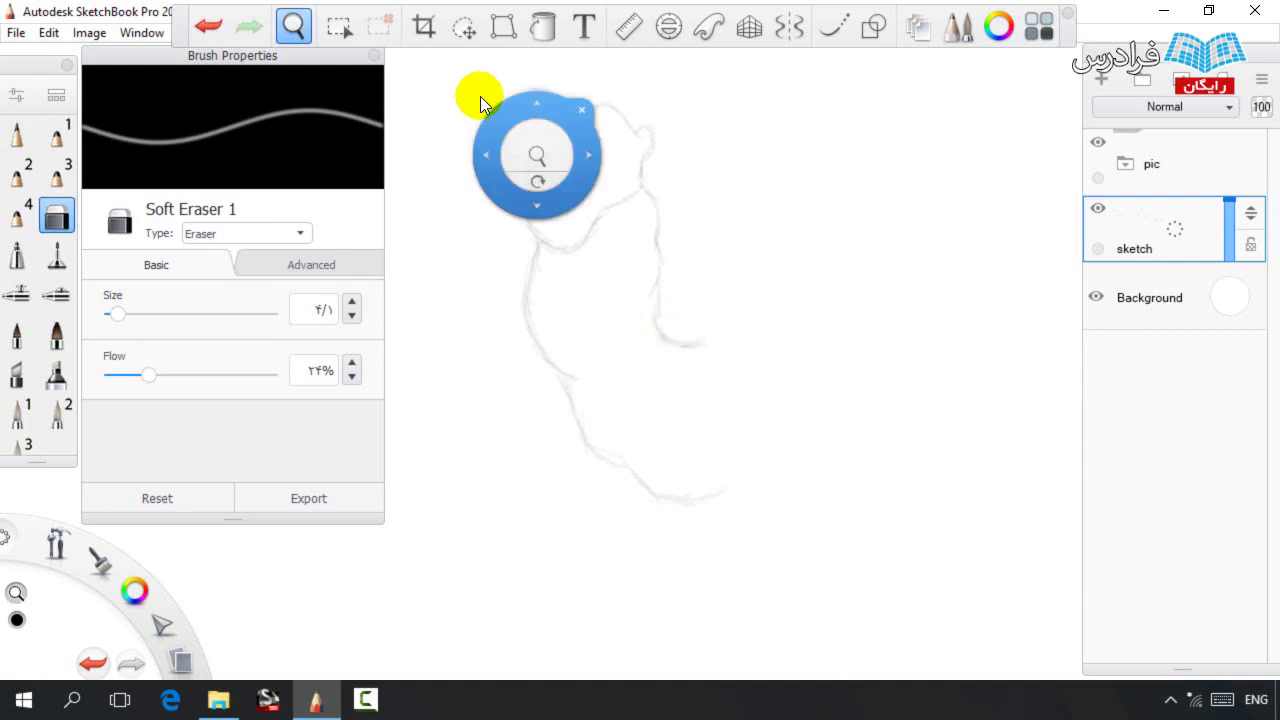
click(463, 27)
mouse_move(508, 69)
mouse_down()
mouse_move(586, 121)
mouse_move(523, 162)
mouse_move(473, 165)
mouse_move(453, 150)
mouse_move(487, 165)
mouse_up()
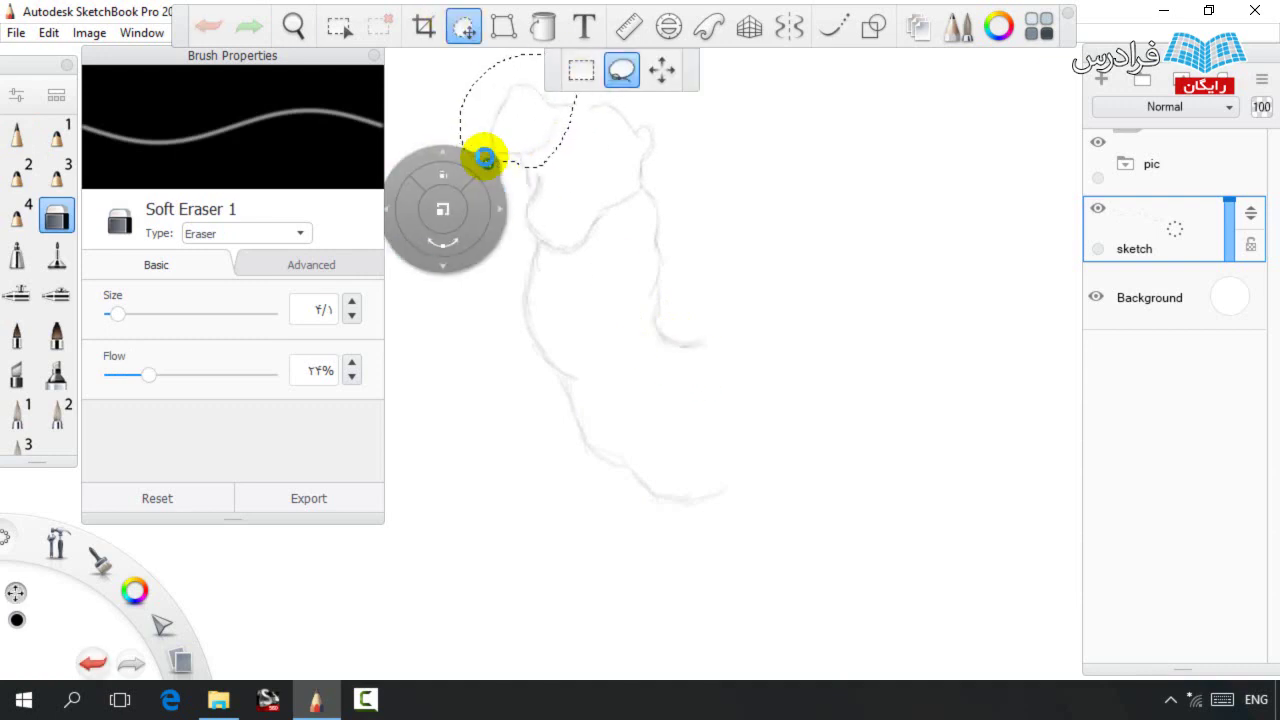
key(Escape)
key(s)
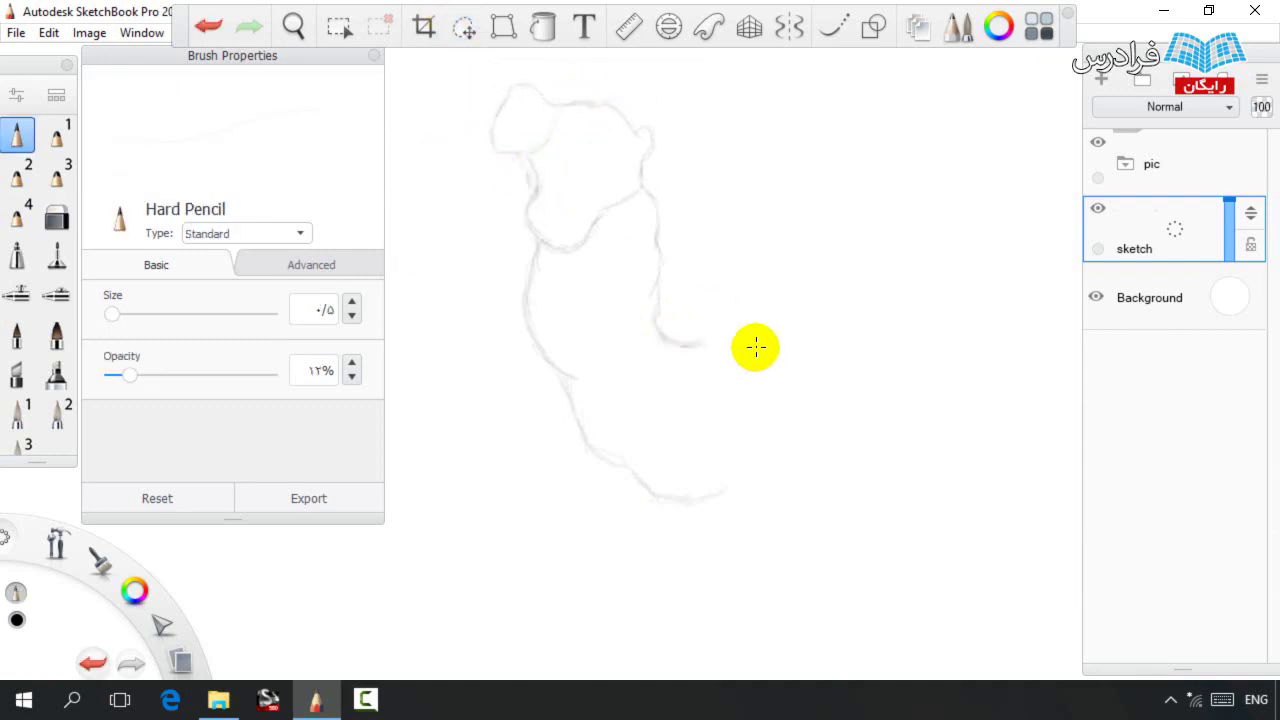
Draw the curve where the neck joins the chest and the line rising from the neck over the withers.
drag(707, 497, 747, 410)
drag(741, 462, 752, 345)
drag(711, 301, 760, 247)
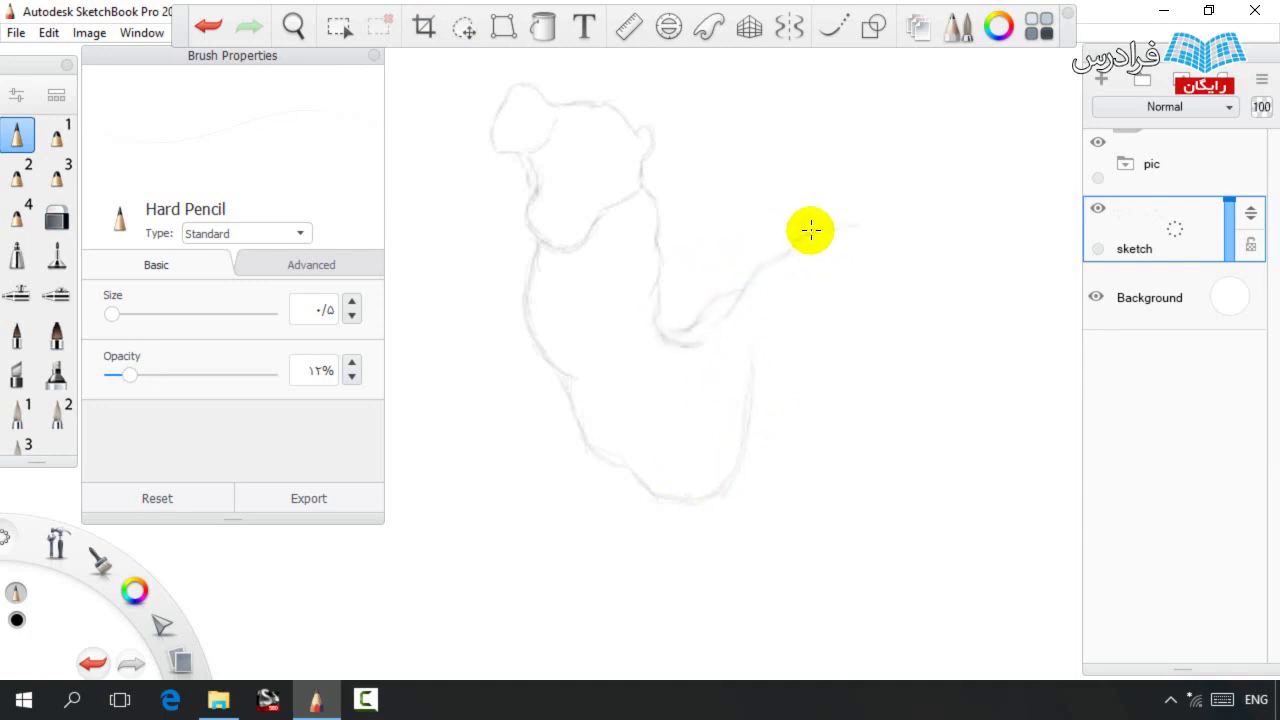
drag(844, 228, 870, 236)
mouse_move(786, 246)
mouse_down()
mouse_move(871, 274)
mouse_move(879, 290)
mouse_up()
Sketch the shoulder's rear edge down from the withers and the lower chest line between the foreleg positions.
key(space)
drag(786, 340, 770, 362)
drag(847, 323, 825, 288)
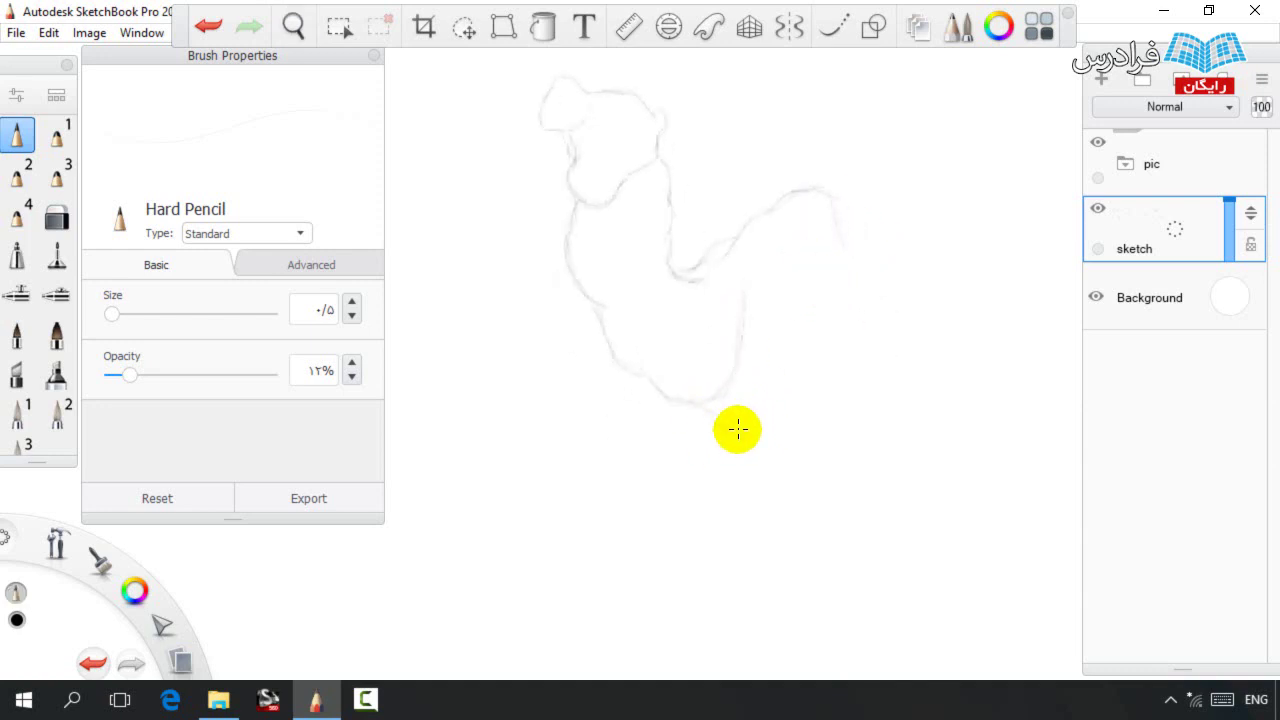
drag(874, 308, 894, 434)
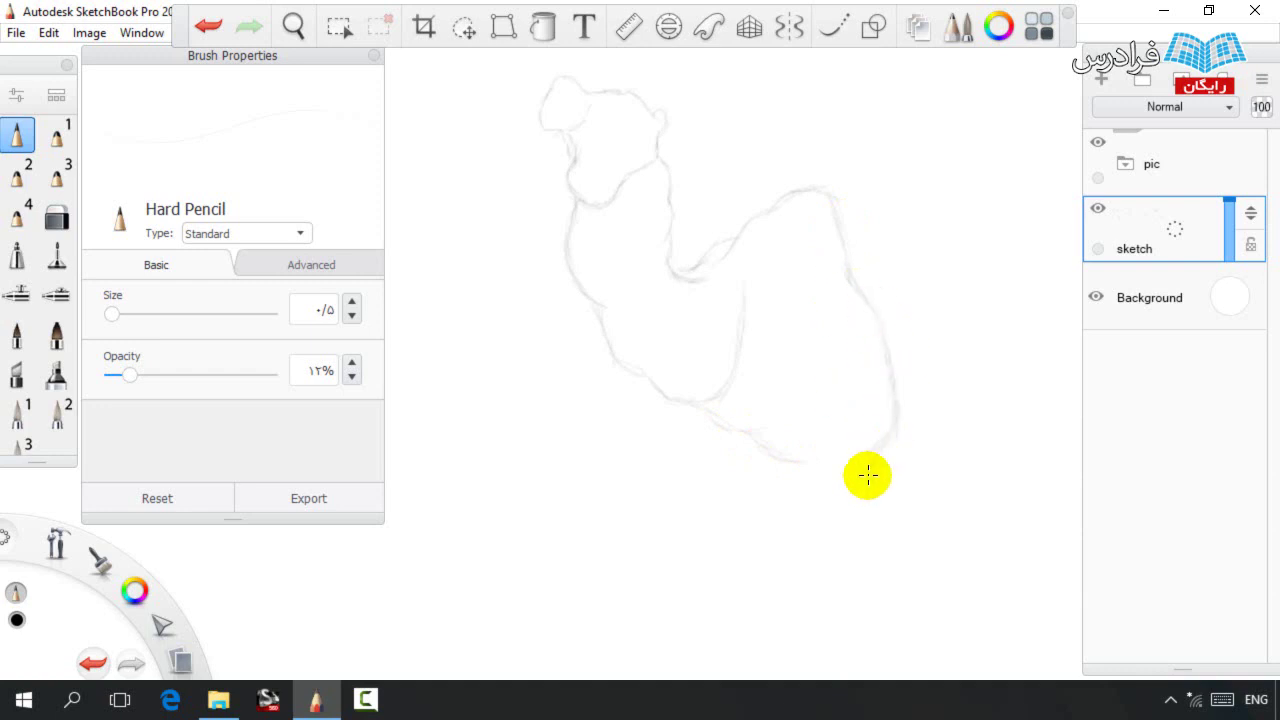
Adjust the lassoed head area and sketch both forelegs with their feet below the chest.
scroll(706, 346, down, 4)
click(465, 28)
mouse_move(512, 185)
mouse_down()
mouse_move(620, 80)
mouse_move(583, 200)
mouse_move(600, 214)
mouse_move(526, 247)
mouse_move(571, 250)
mouse_up()
click(566, 202)
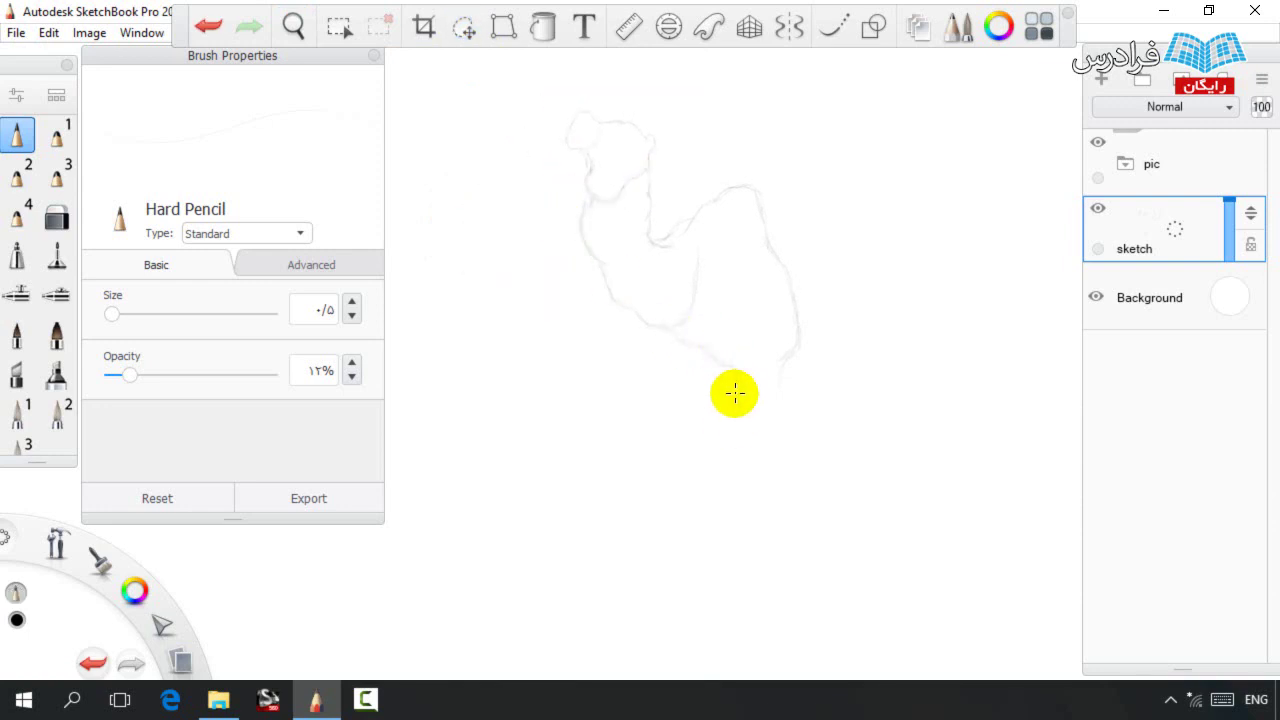
mouse_move(750, 397)
mouse_down()
mouse_move(746, 534)
mouse_move(768, 456)
mouse_up()
drag(664, 357, 657, 469)
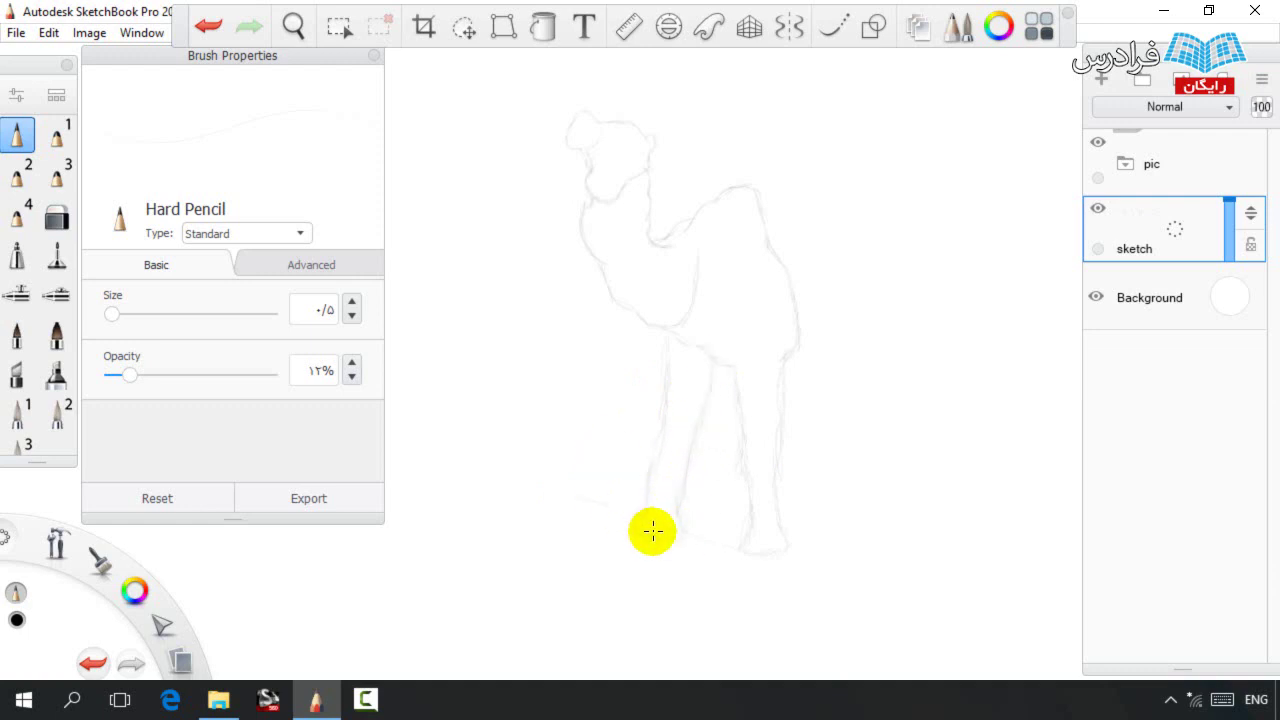
Select the head and neck with the lasso, adjust their placement against the body and deselect.
key(space)
drag(802, 307, 751, 354)
key(v)
mouse_move(463, 197)
mouse_down()
mouse_move(620, 137)
mouse_move(651, 371)
mouse_move(451, 343)
mouse_move(523, 343)
mouse_up()
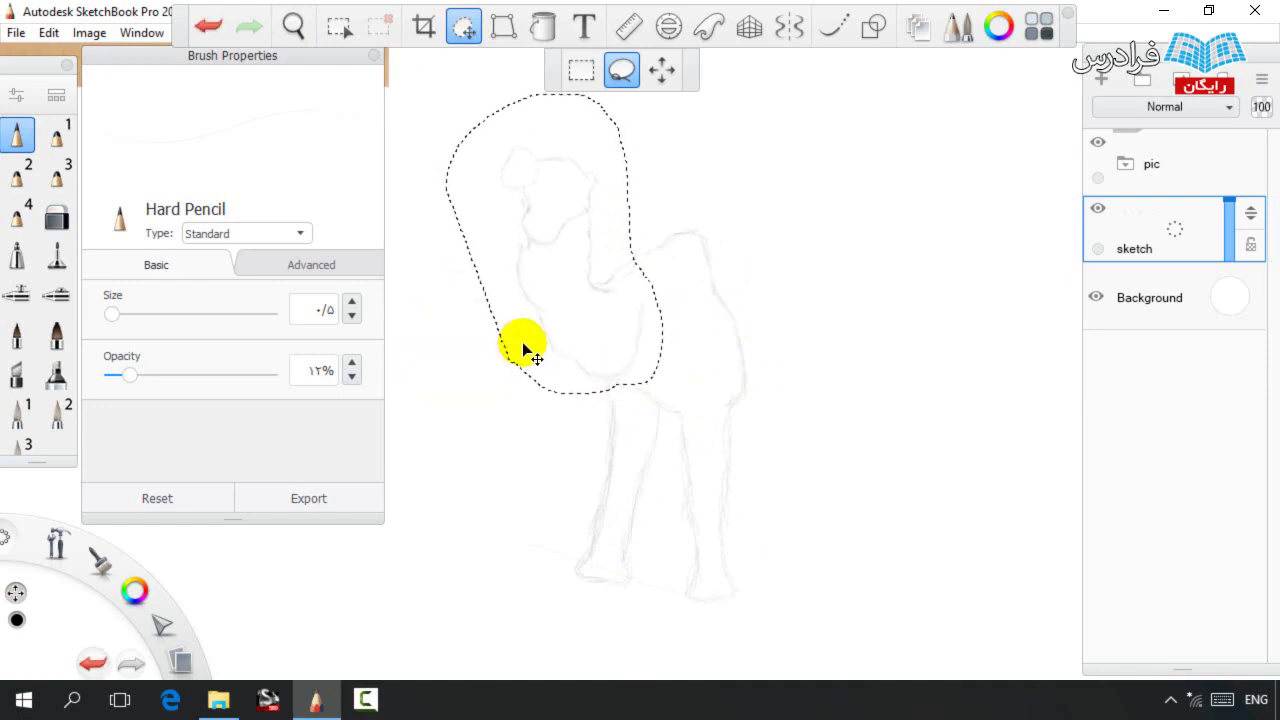
key(ctrl+d)
Select the lower forelegs, shift them down to lengthen the legs and touch up their outlines.
drag(534, 606, 556, 649)
mouse_move(531, 544)
mouse_down()
mouse_move(531, 560)
mouse_move(597, 526)
mouse_move(628, 562)
mouse_up()
key(Escape)
drag(687, 505, 695, 556)
Draw the large rounded hump behind the shoulder and the belly curve running back from the foreleg.
key(space)
drag(804, 359, 756, 370)
drag(651, 243, 708, 194)
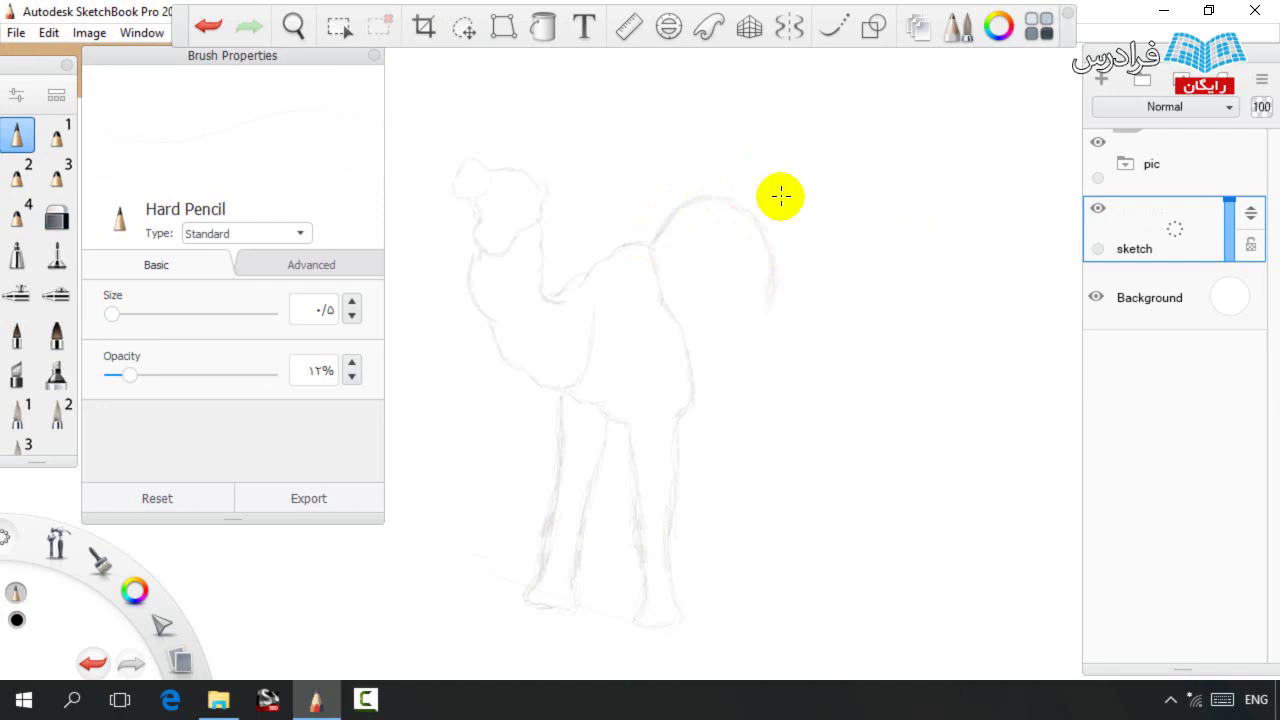
drag(773, 262, 771, 303)
mouse_move(682, 420)
mouse_down()
mouse_move(737, 435)
mouse_move(784, 348)
mouse_up()
Sketch the outstretched near hind leg from the rump and a ground guideline between the forefoot and hind foot.
mouse_move(775, 300)
mouse_down()
mouse_move(817, 353)
mouse_move(765, 420)
mouse_move(773, 297)
mouse_move(783, 385)
mouse_move(798, 403)
mouse_up()
key(space)
key(e)
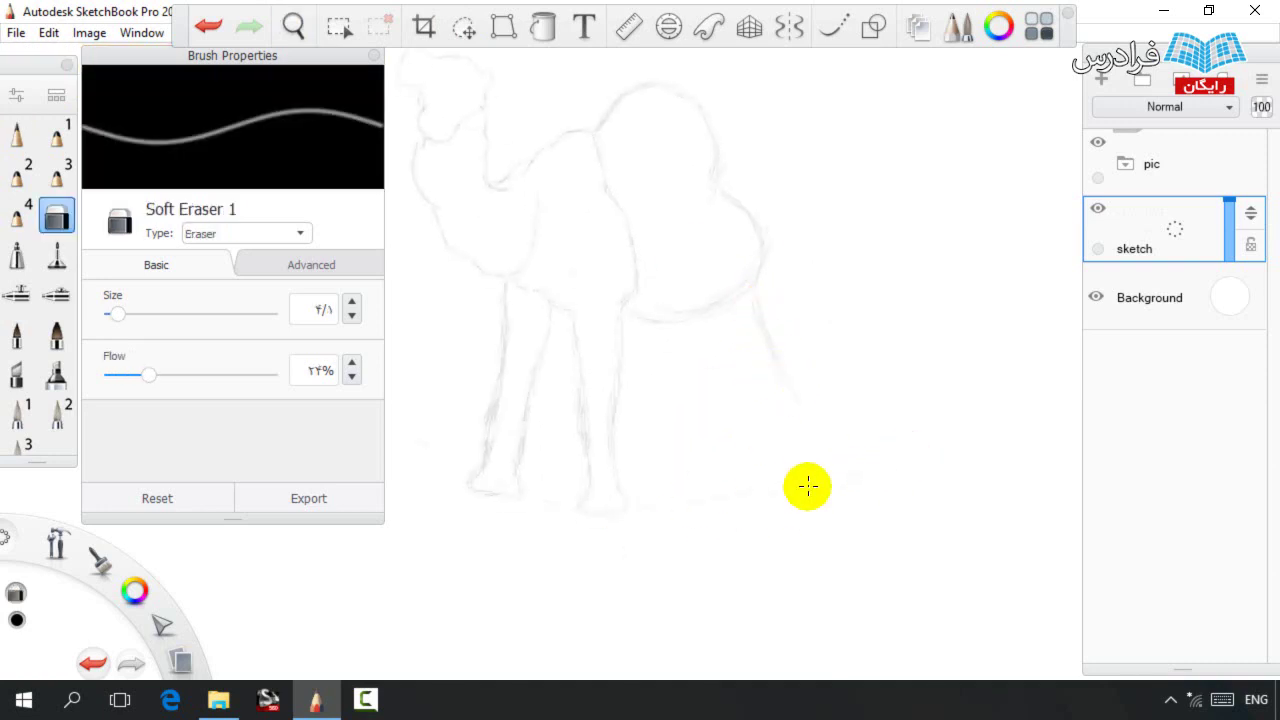
key(e)
drag(663, 506, 882, 487)
mouse_move(779, 361)
mouse_down()
mouse_move(830, 491)
mouse_move(833, 425)
mouse_up()
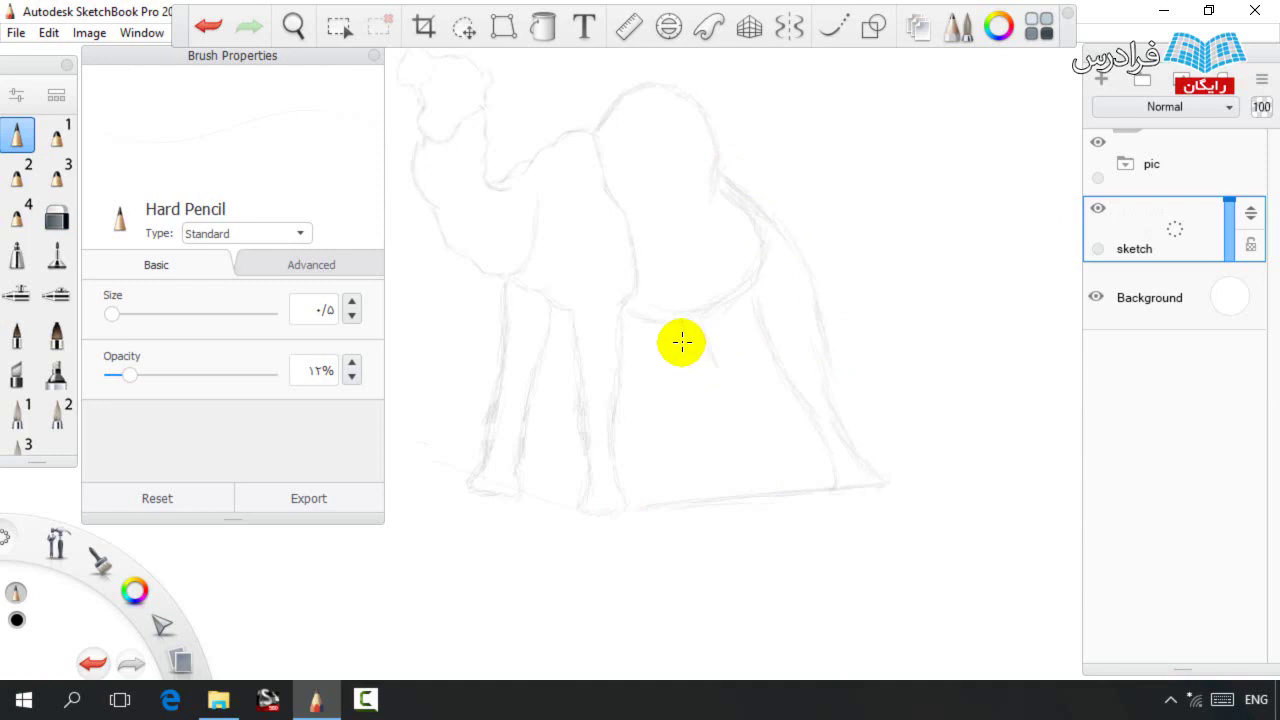
Draw the bent far hind leg beneath the belly, reaching down toward the near forefoot.
key(e)
key(e)
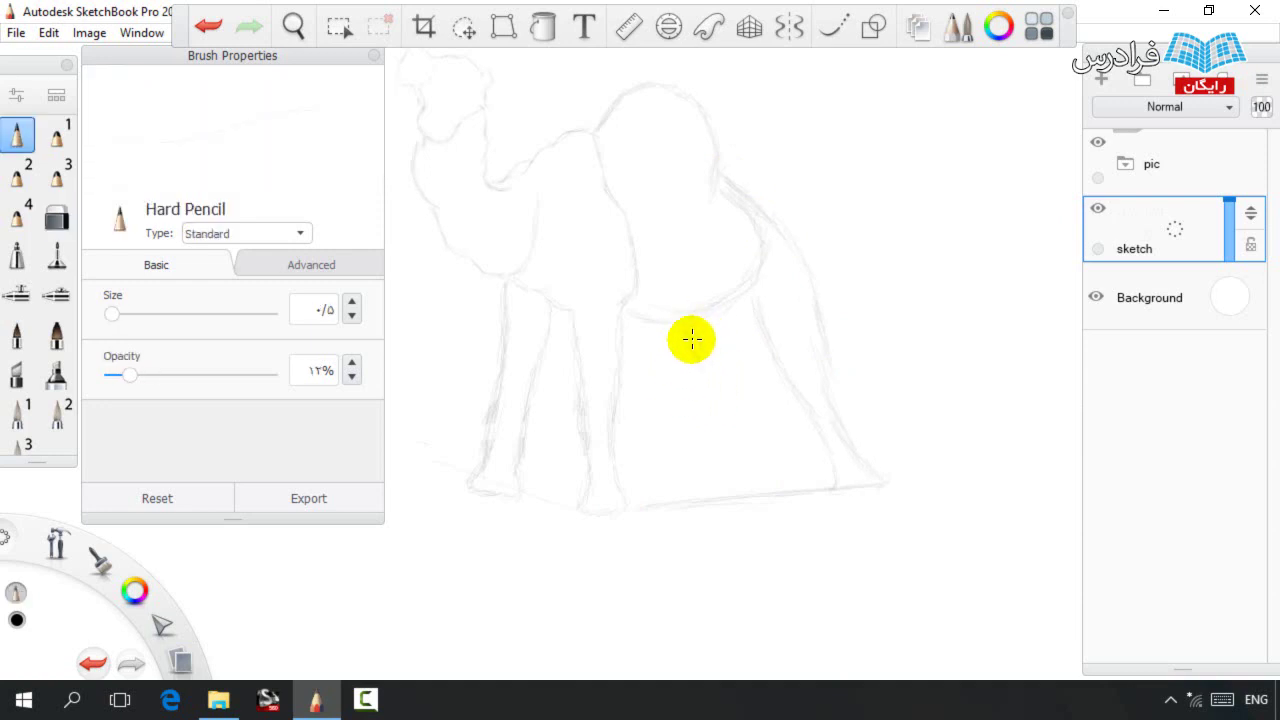
mouse_move(645, 445)
mouse_down()
mouse_move(743, 297)
mouse_move(734, 367)
mouse_move(714, 314)
mouse_move(691, 454)
mouse_up()
Lasso the camel's front half with head, neck and forelegs, enlarge it slightly and deselect.
key(space)
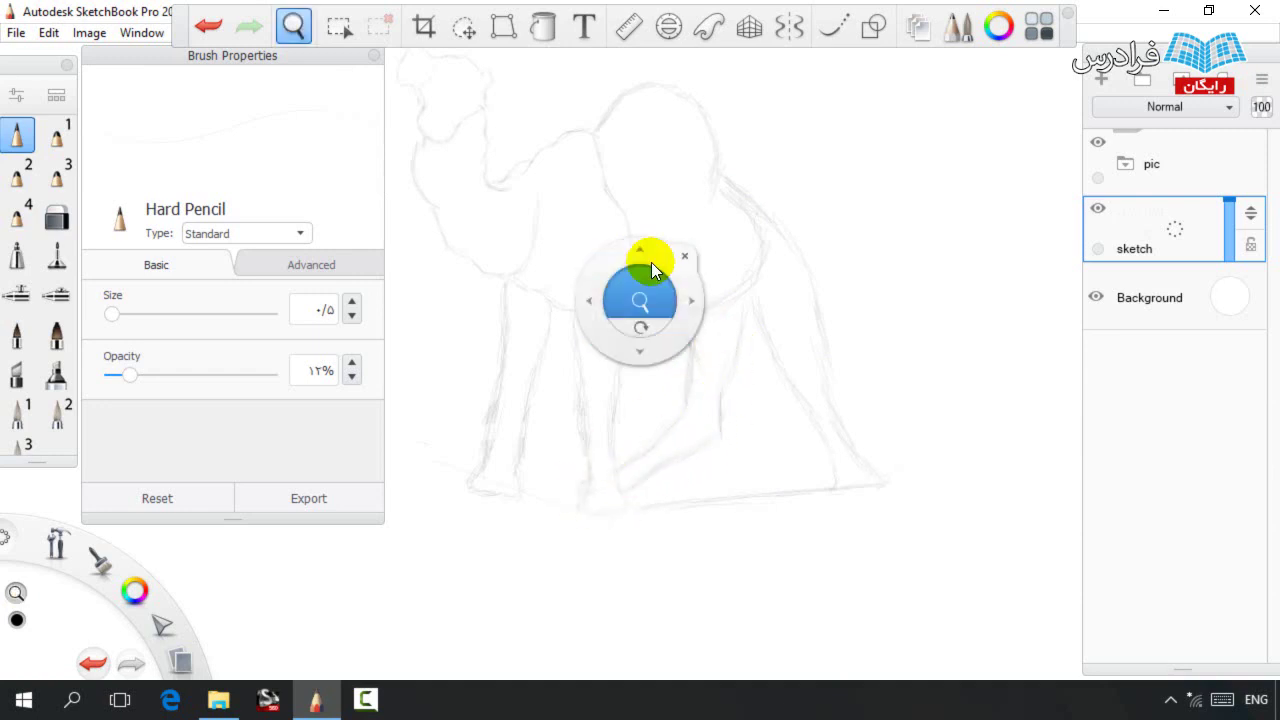
drag(674, 277, 733, 359)
click(469, 24)
mouse_move(506, 601)
mouse_down()
mouse_move(417, 243)
mouse_move(671, 218)
mouse_up()
mouse_move(690, 408)
mouse_down()
mouse_move(694, 591)
mouse_move(497, 625)
mouse_up()
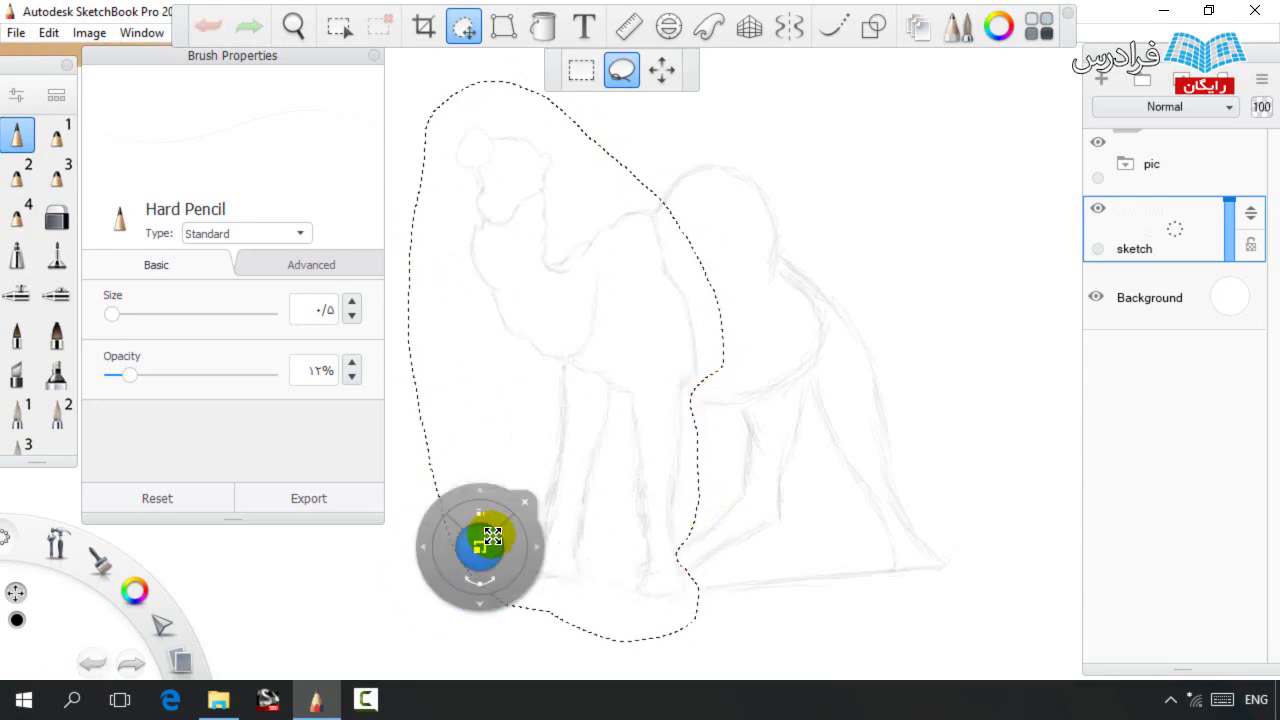
key(ctrl+d)
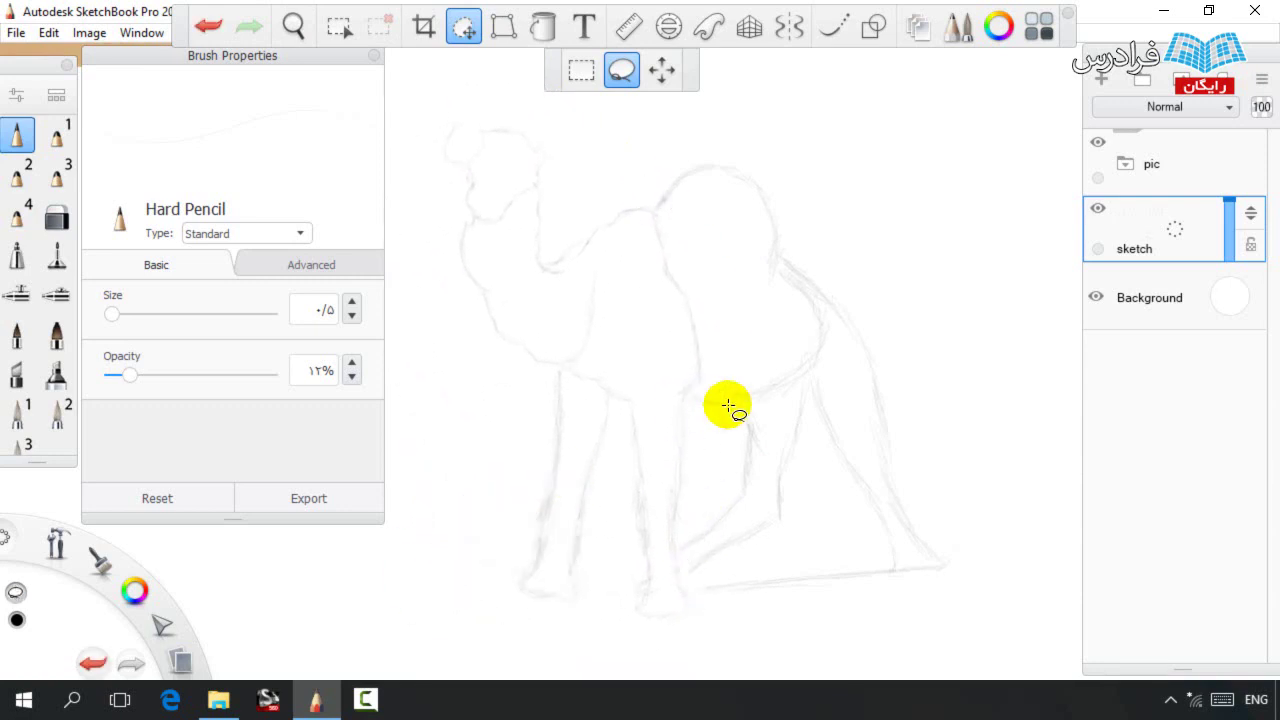
key(Escape)
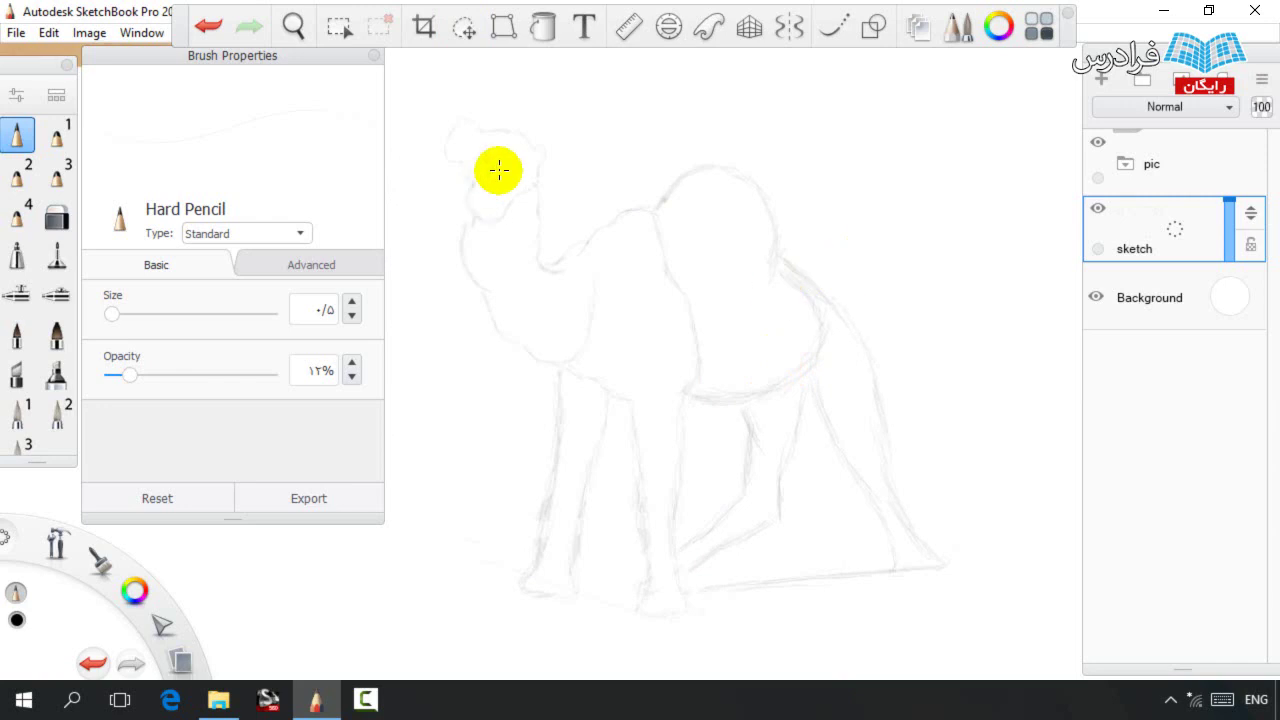
Lasso the head and upper neck, move them slightly forward and redraw the neck contours to match.
click(452, 22)
mouse_move(402, 176)
mouse_down()
mouse_move(492, 84)
mouse_move(552, 230)
mouse_move(457, 297)
mouse_move(499, 327)
mouse_move(453, 268)
mouse_move(467, 221)
mouse_up()
key(space)
key(Escape)
drag(540, 269, 536, 193)
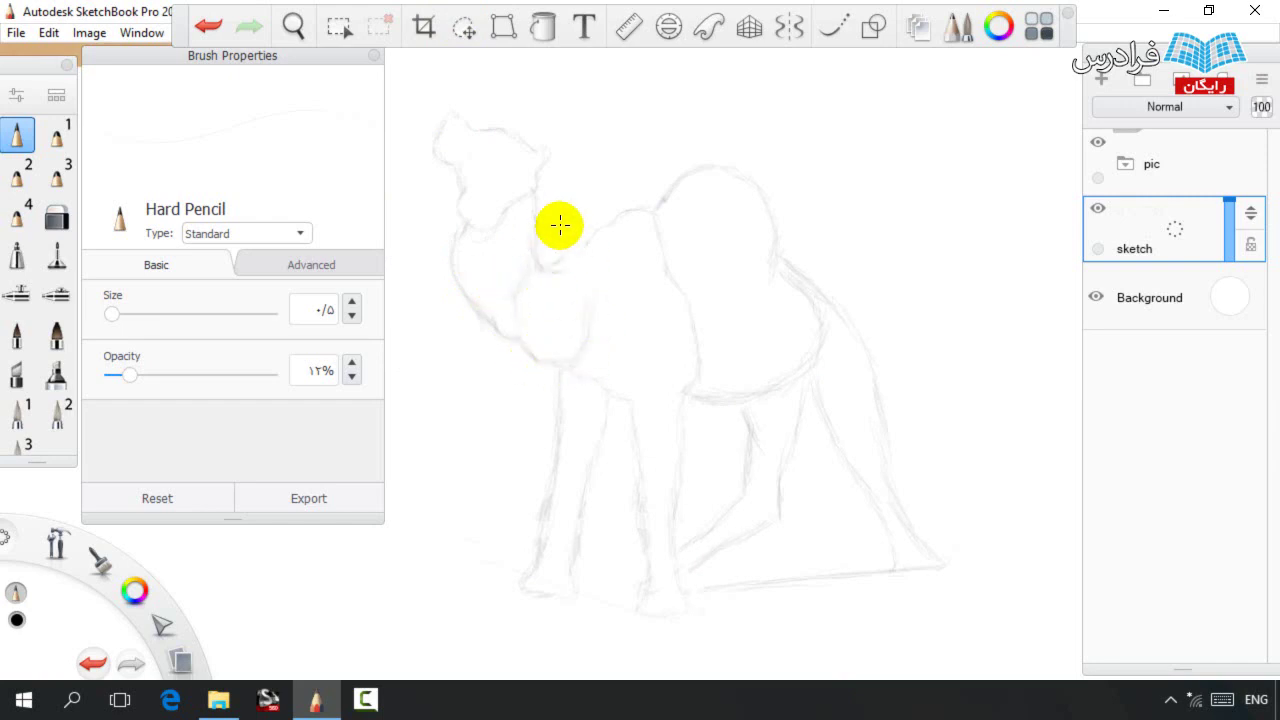
Select the whole one-humped camel, paste it onto a new layer and merge it into the sketch layer.
click(463, 27)
mouse_move(400, 150)
mouse_down()
mouse_move(522, 100)
mouse_move(828, 684)
mouse_move(406, 190)
mouse_up()
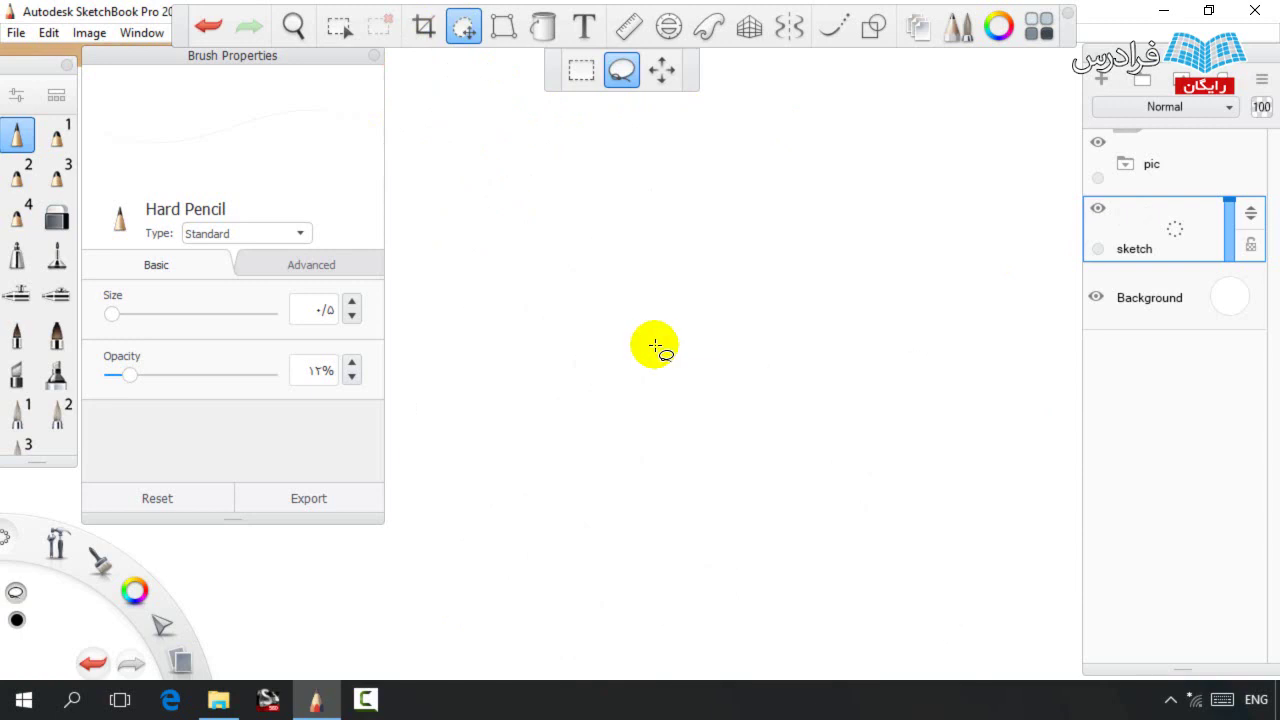
drag(1137, 224, 1106, 203)
drag(1140, 224, 1143, 272)
drag(1151, 241, 1155, 288)
Lasso the one-humped camel, scale it down, place it under the last reference photo and deselect.
click(463, 27)
mouse_move(410, 128)
mouse_down()
mouse_move(463, 77)
mouse_move(790, 697)
mouse_move(410, 602)
mouse_up()
key(space)
mouse_move(628, 314)
mouse_down()
mouse_move(455, 322)
mouse_move(448, 503)
mouse_up()
mouse_move(564, 447)
mouse_down()
mouse_move(692, 294)
mouse_move(725, 206)
mouse_up()
key(space)
mouse_move(672, 247)
mouse_down()
mouse_move(846, 240)
mouse_move(686, 374)
mouse_up()
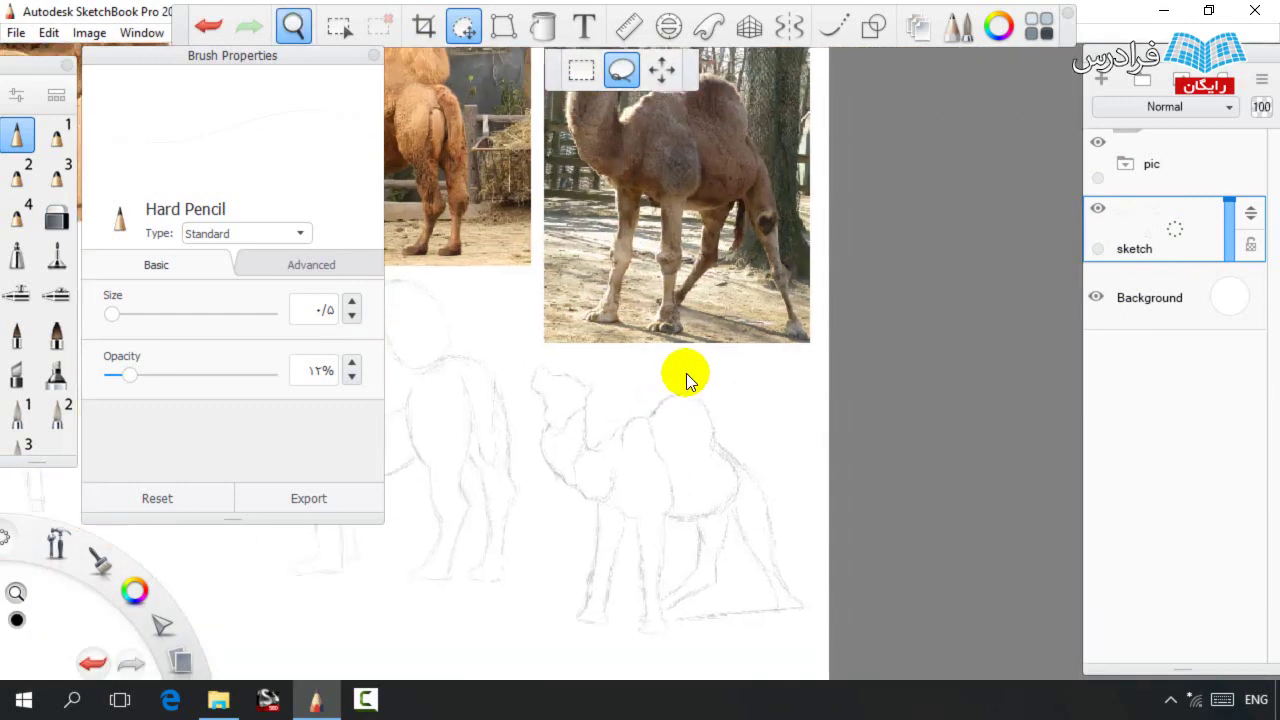
key(ctrl+d)
Select the lower parts of the one-humped camel's legs and move them down to lengthen the legs.
key(space)
drag(673, 446, 673, 351)
mouse_move(573, 551)
mouse_down()
mouse_move(616, 495)
mouse_move(765, 487)
mouse_move(553, 595)
mouse_up()
drag(492, 537, 492, 557)
click(520, 550)
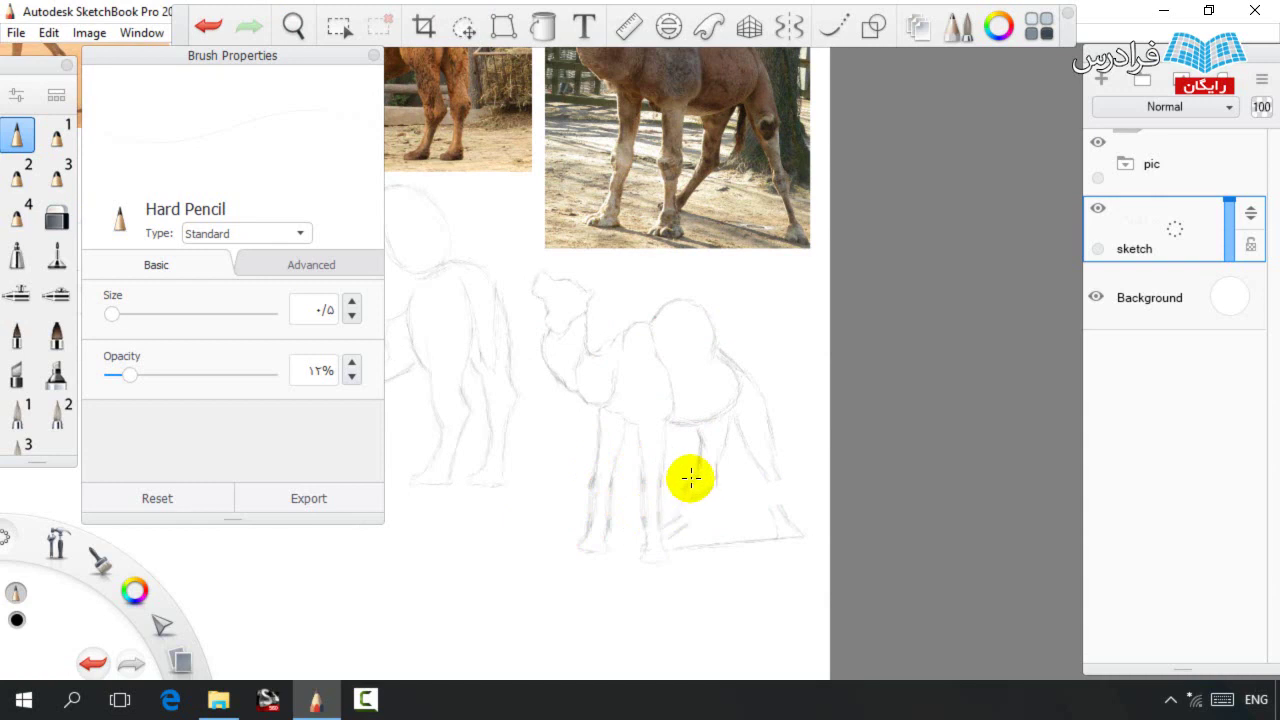
Erase and redraw the one-humped camel's hind leg contours to close the gaps left by the moved lower legs.
key(e)
key(])
key(])
key(])
key(])
key(])
key(])
key(])
key(])
key(])
key(space)
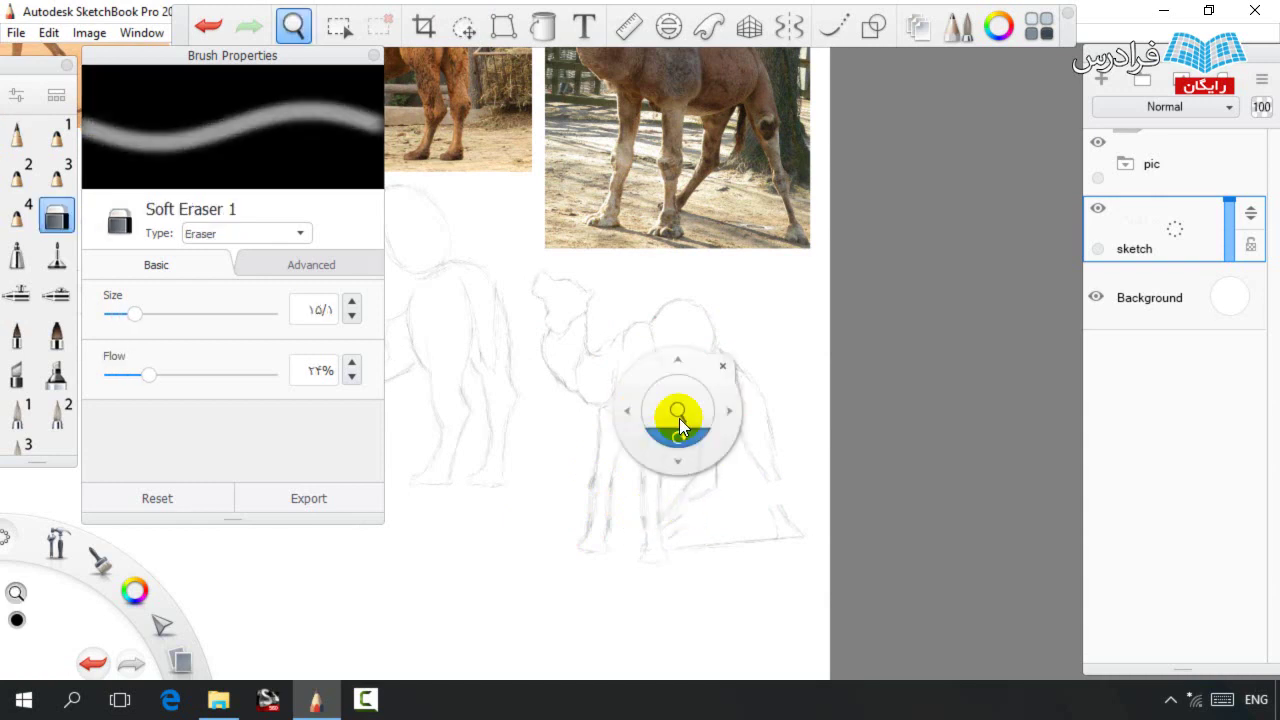
drag(679, 408, 685, 471)
key(e)
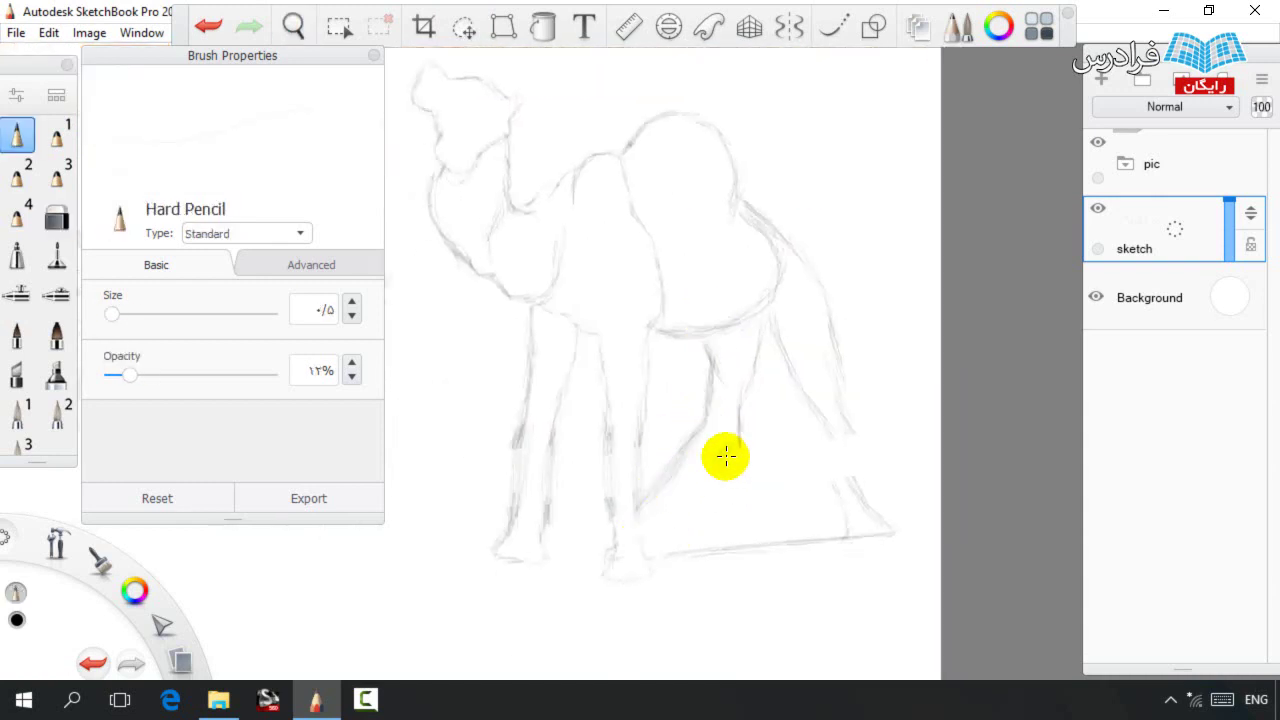
key(e)
key(e)
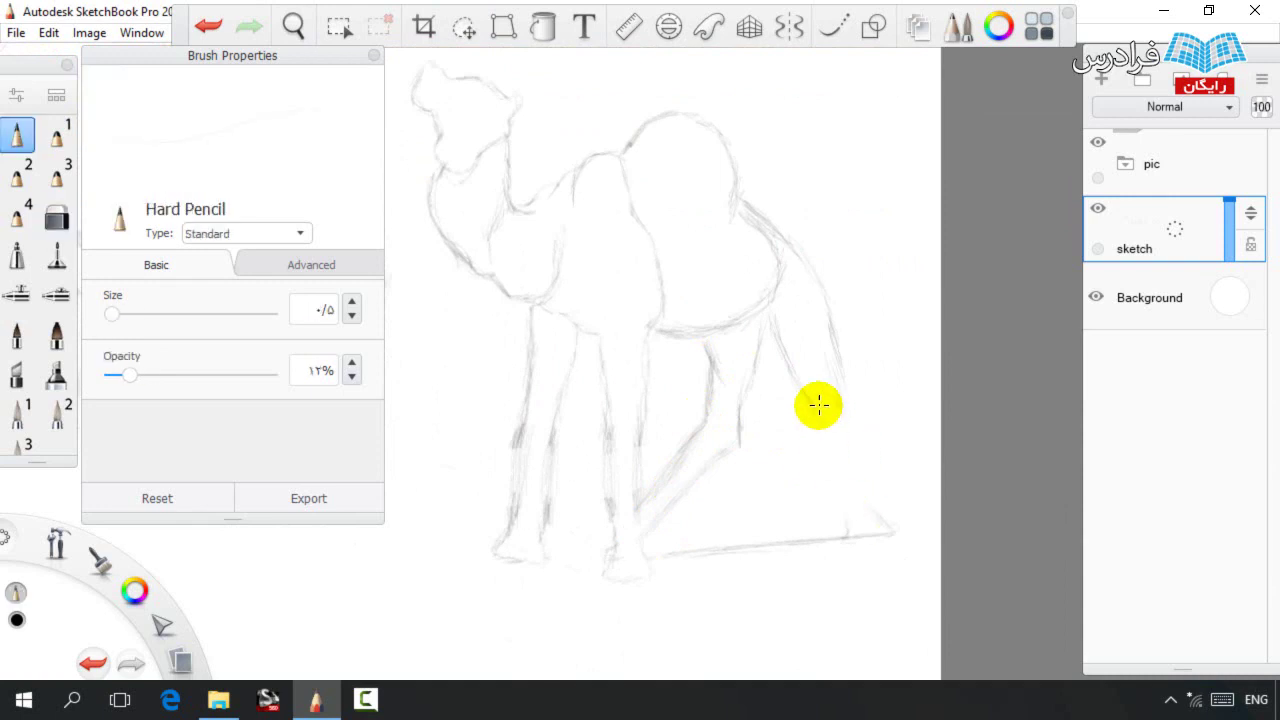
Lasso the one-humped camel's head and neck, shift them slightly forward and up, and deselect.
key(space)
mouse_move(651, 349)
mouse_down()
mouse_move(633, 355)
mouse_move(771, 472)
mouse_up()
click(459, 30)
mouse_move(530, 218)
mouse_down()
mouse_move(649, 200)
mouse_move(649, 349)
mouse_move(548, 402)
mouse_up()
drag(539, 332, 587, 347)
key(Escape)
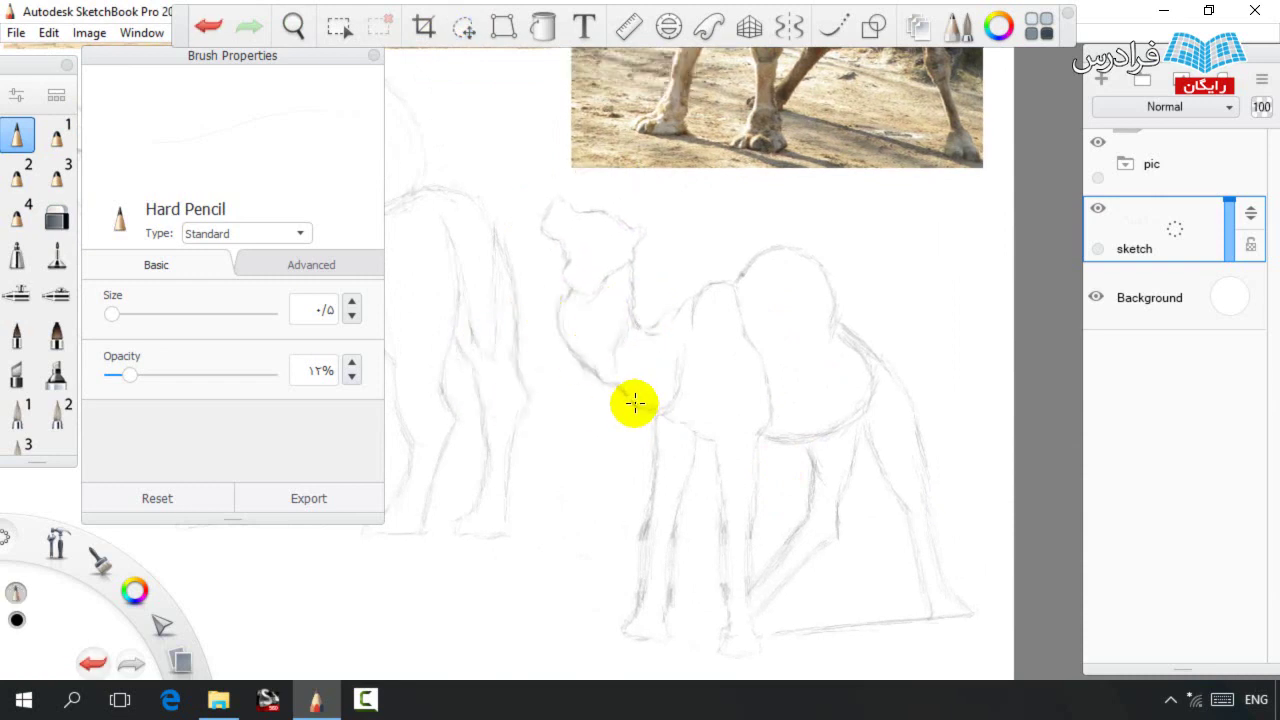
key(m)
mouse_move(515, 185)
mouse_down()
mouse_move(680, 229)
mouse_move(666, 377)
mouse_move(549, 347)
mouse_move(537, 268)
mouse_up()
drag(543, 353, 543, 305)
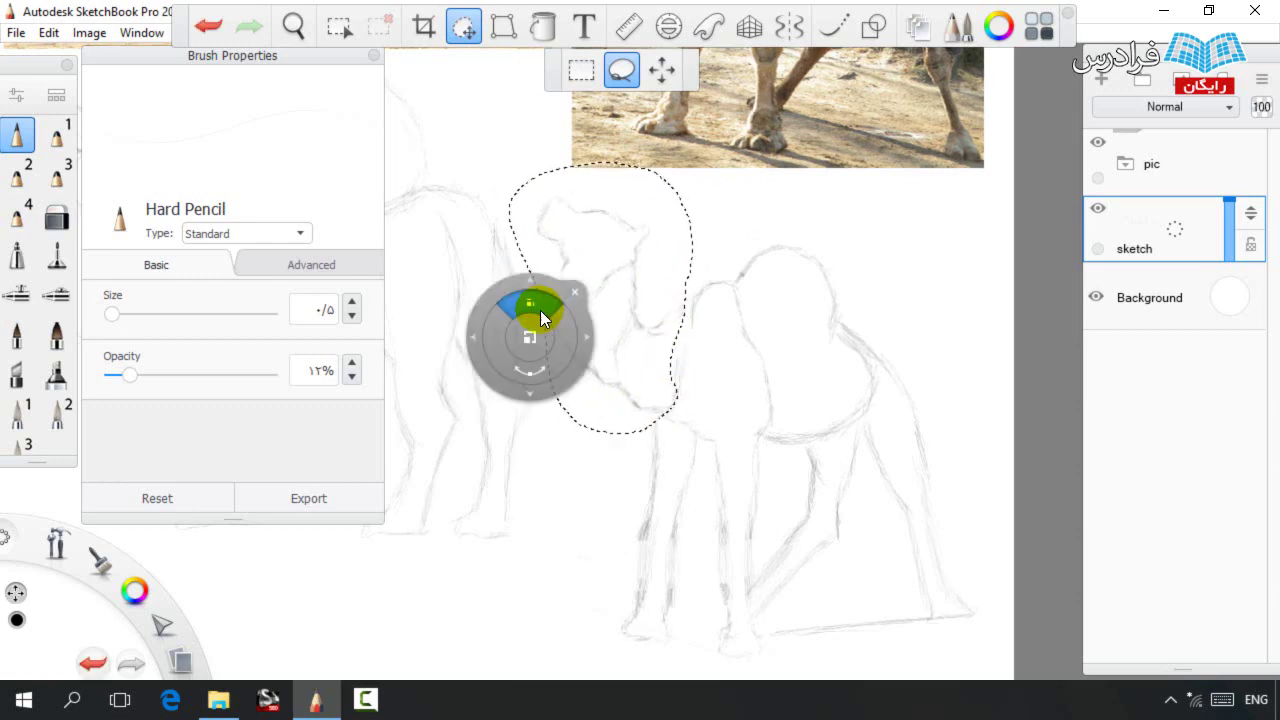
click(574, 289)
mouse_move(518, 191)
mouse_down()
mouse_move(588, 172)
mouse_move(546, 329)
mouse_move(532, 260)
mouse_move(505, 274)
mouse_up()
click(538, 293)
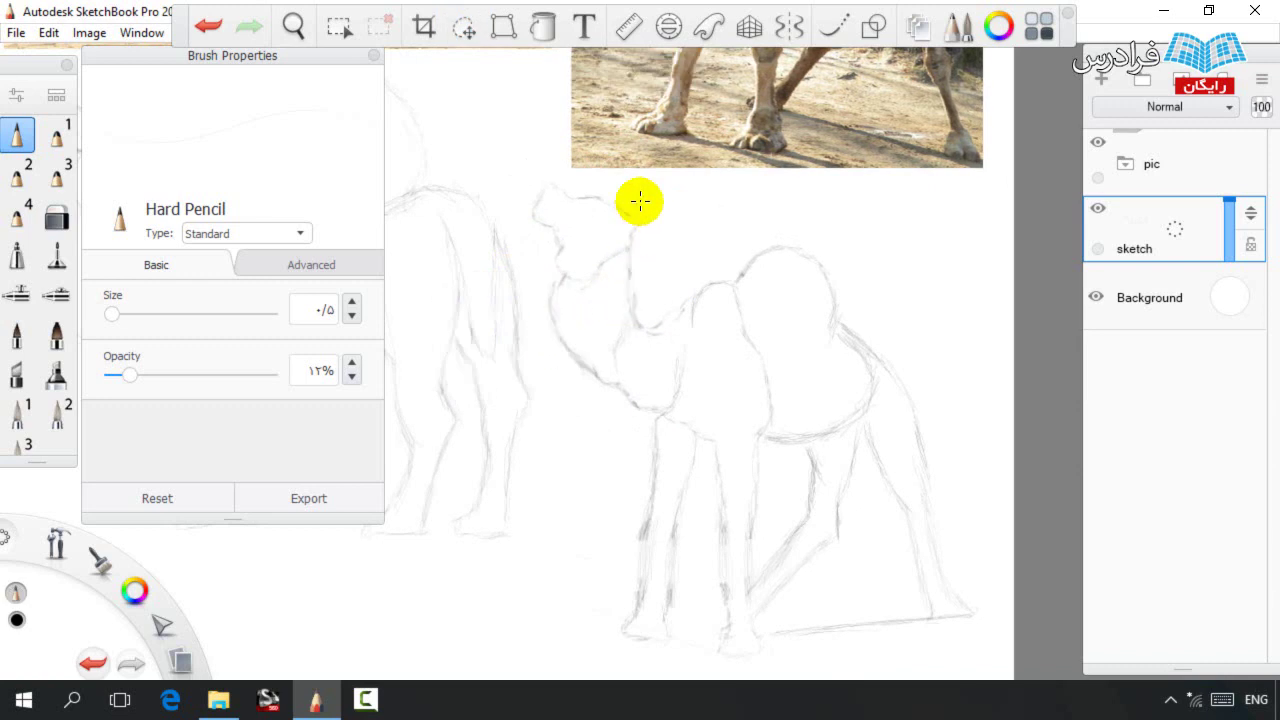
Lasso the whole one-humped camel, move it slightly to the right under its reference photo and deselect.
key(l)
mouse_move(612, 636)
mouse_down()
mouse_move(566, 320)
mouse_move(695, 178)
mouse_move(1057, 614)
mouse_up()
drag(606, 503, 632, 500)
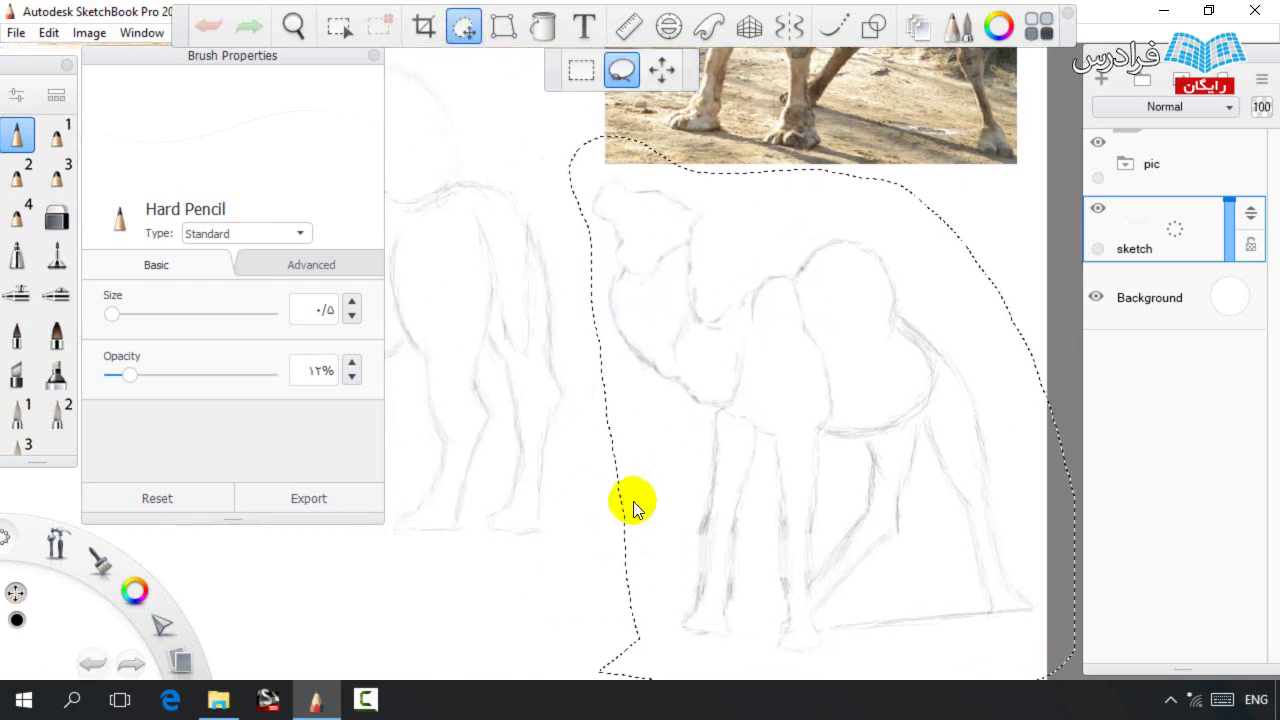
click(658, 509)
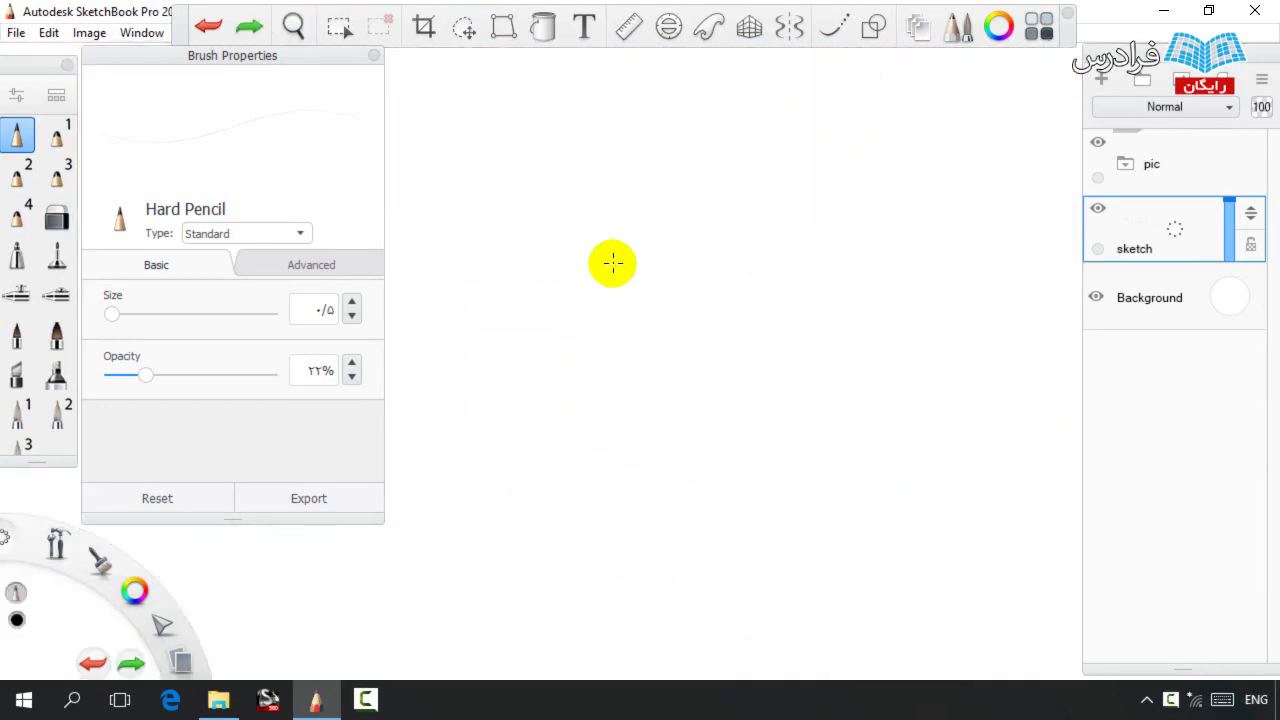
Sketch the head of a new lying camel in side view with the Hard Pencil, including muzzle, forehead, jaw and ear.
drag(640, 246, 548, 280)
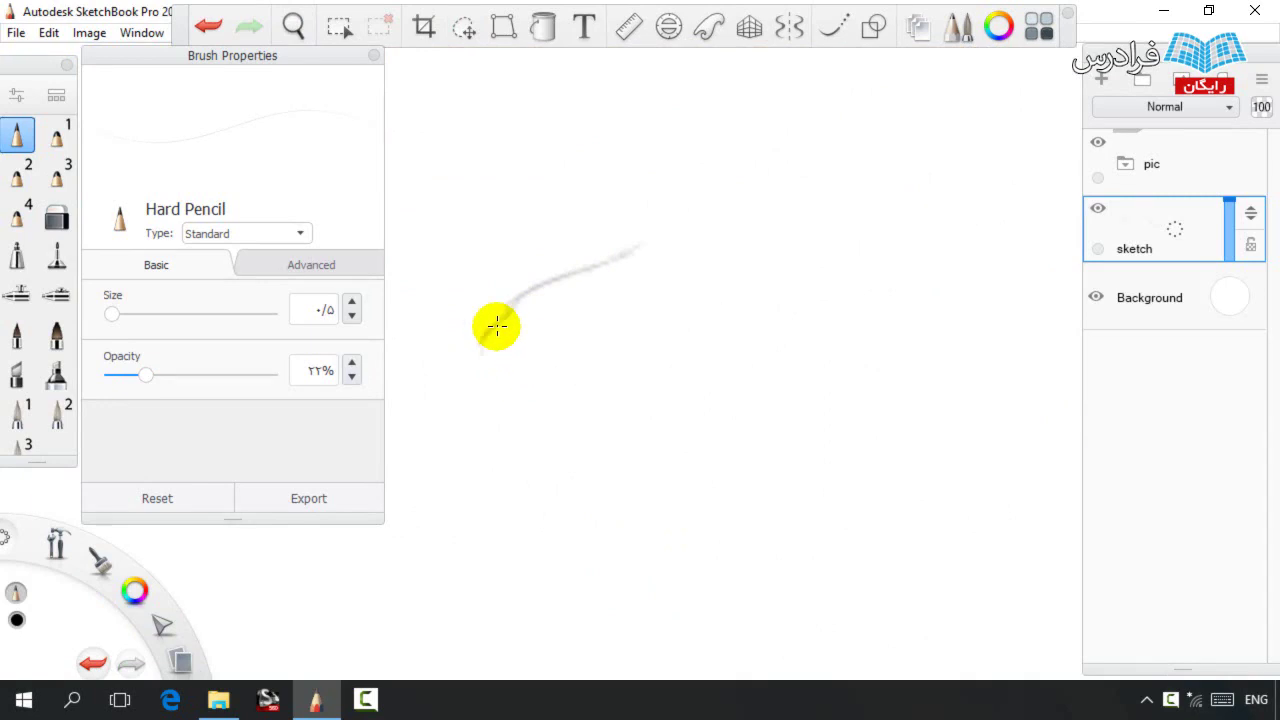
drag(514, 369, 679, 382)
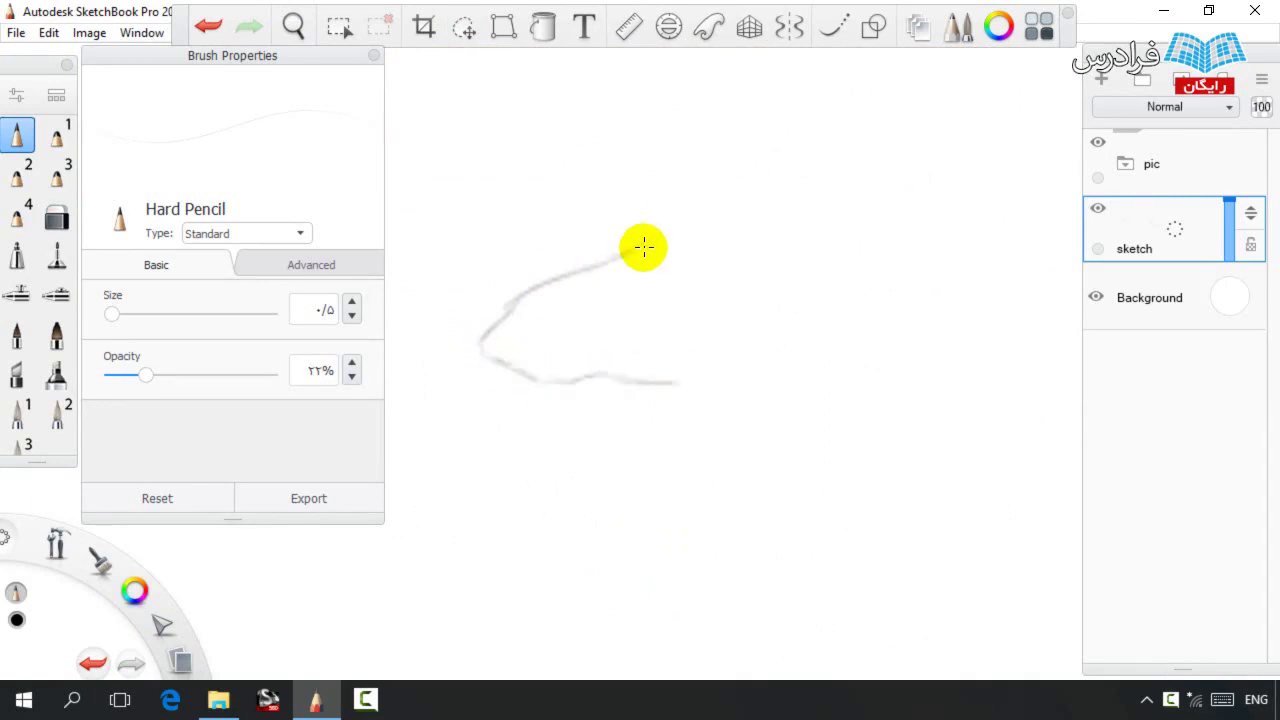
mouse_move(697, 208)
mouse_down()
mouse_move(747, 209)
mouse_move(795, 235)
mouse_move(787, 280)
mouse_up()
mouse_move(806, 223)
mouse_down()
mouse_move(875, 223)
mouse_move(808, 301)
mouse_up()
drag(684, 385, 718, 394)
key(space)
drag(724, 396, 638, 360)
drag(676, 241, 699, 258)
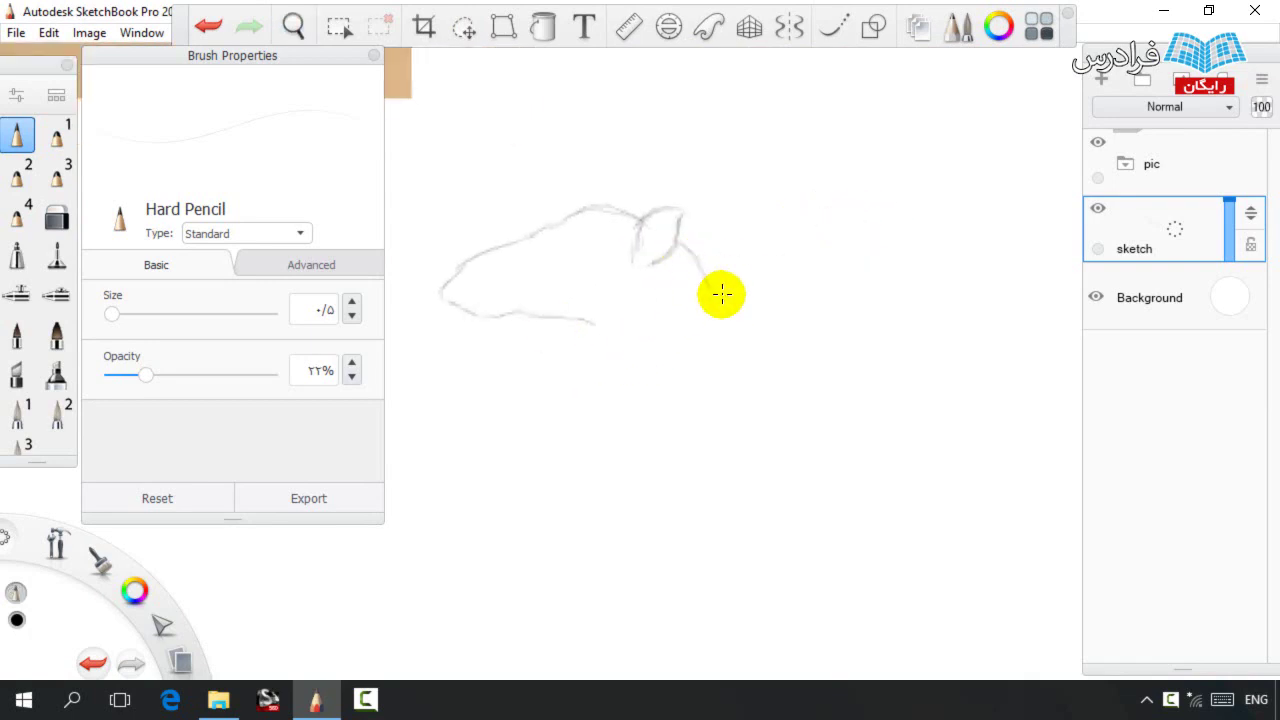
Draw the upper and lower contours of the lying camel's curved neck, running from the head to the chest.
mouse_move(744, 336)
mouse_down()
mouse_move(837, 383)
mouse_move(795, 412)
mouse_move(864, 427)
mouse_move(851, 387)
mouse_move(865, 416)
mouse_move(949, 378)
mouse_up()
key(e)
key(e)
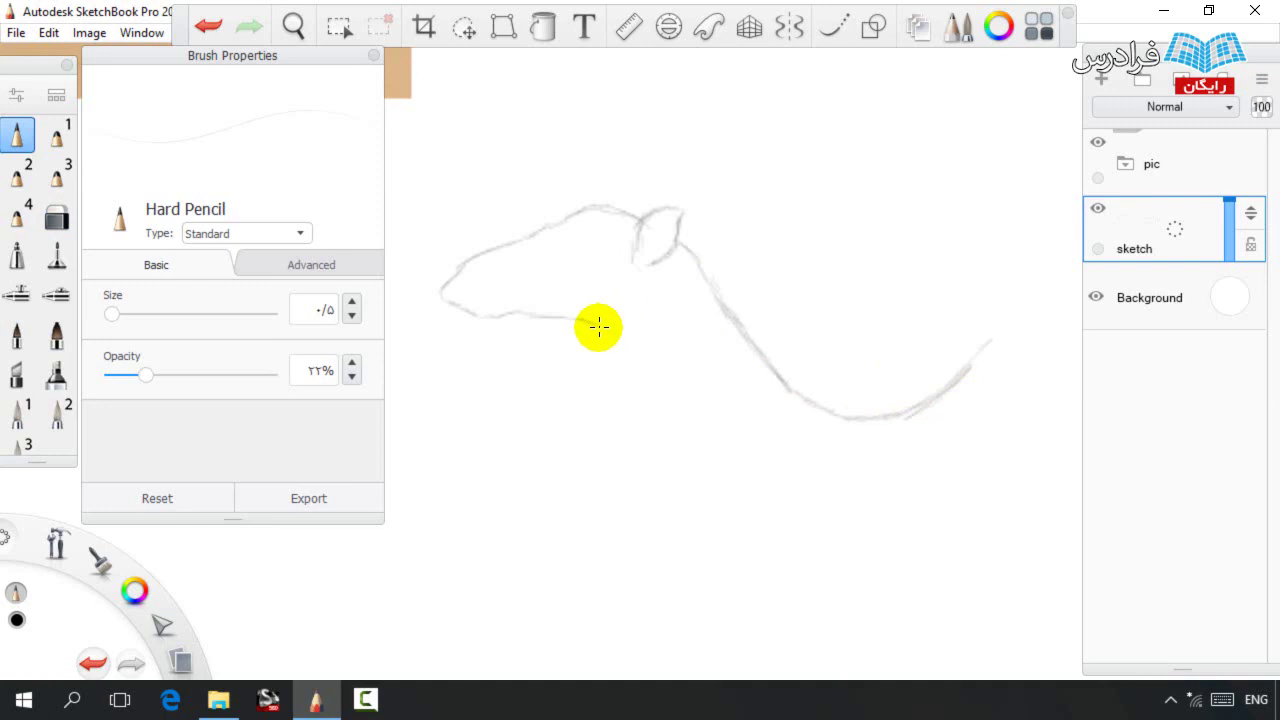
key(space)
drag(622, 360, 563, 323)
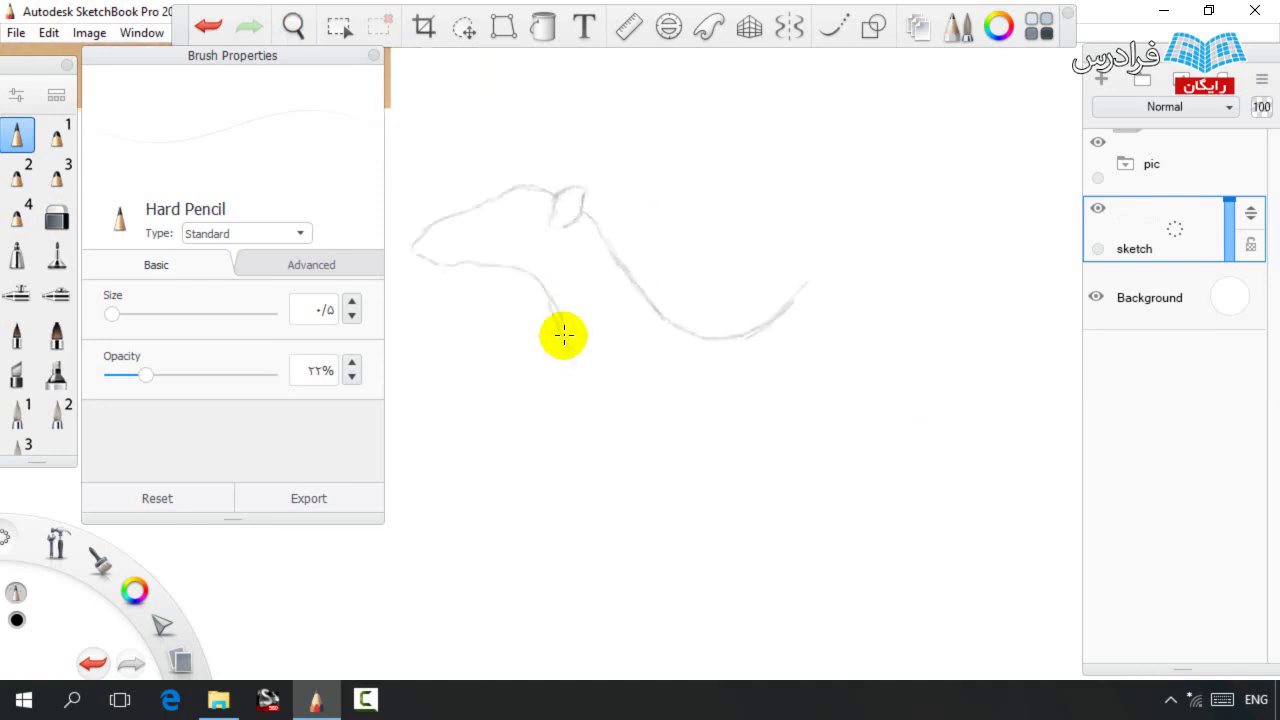
mouse_move(575, 354)
mouse_down()
mouse_move(745, 461)
mouse_move(790, 463)
mouse_up()
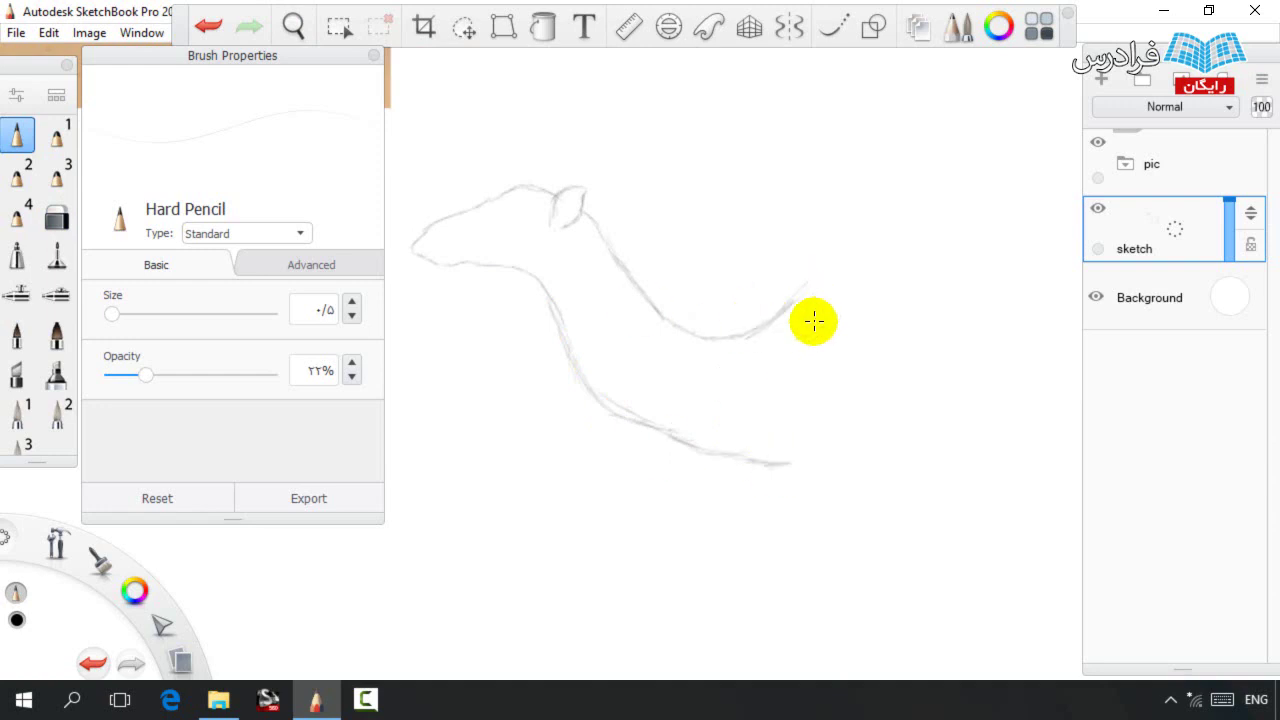
Lasso the lying camel's head, adjust its position slightly and redraw the neck contours to match.
click(463, 26)
drag(403, 291, 535, 290)
key(ctrl)
mouse_move(521, 364)
mouse_down()
mouse_move(534, 357)
mouse_move(534, 371)
mouse_up()
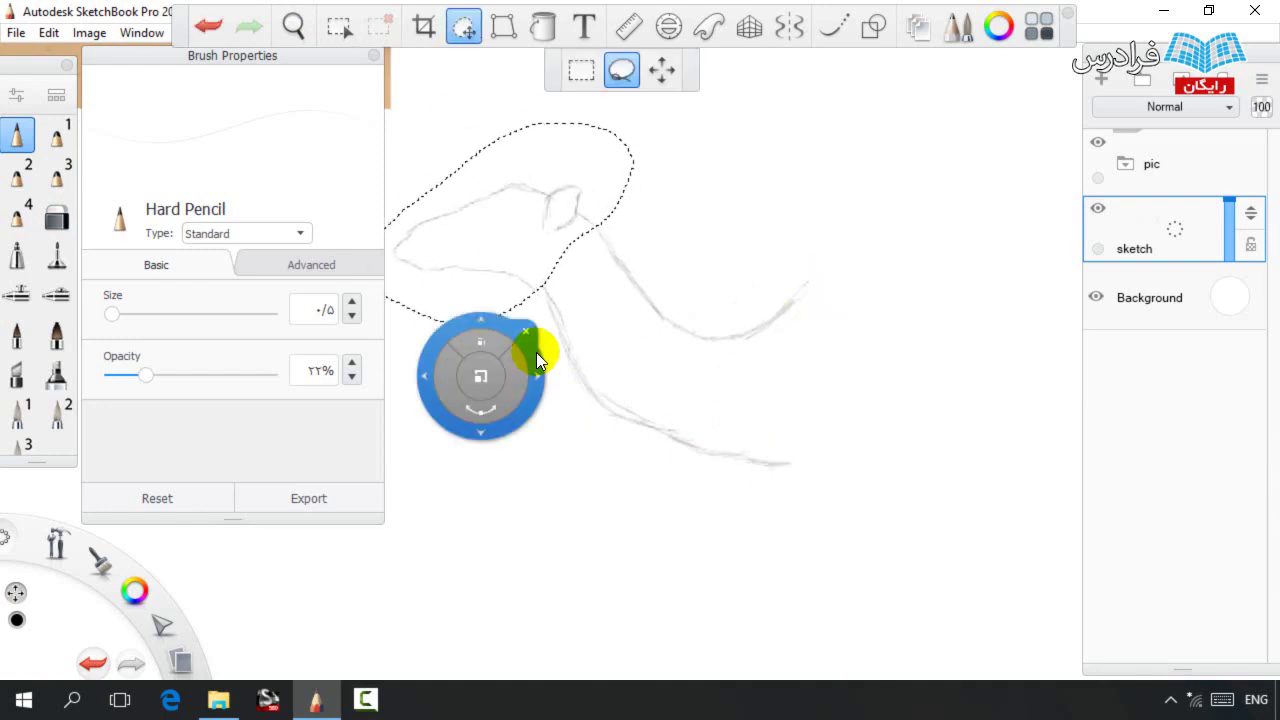
key(ctrl+d)
mouse_move(530, 288)
mouse_down()
mouse_move(559, 368)
mouse_move(598, 404)
mouse_move(540, 296)
mouse_move(594, 402)
mouse_move(665, 399)
mouse_up()
key(e)
key(b)
key(space)
click(463, 26)
mouse_move(453, 334)
mouse_down()
mouse_move(446, 342)
mouse_move(500, 327)
mouse_up()
key(ctrl+d)
Extend the back line from the base of the neck up toward the hump.
key(space)
drag(775, 368, 762, 305)
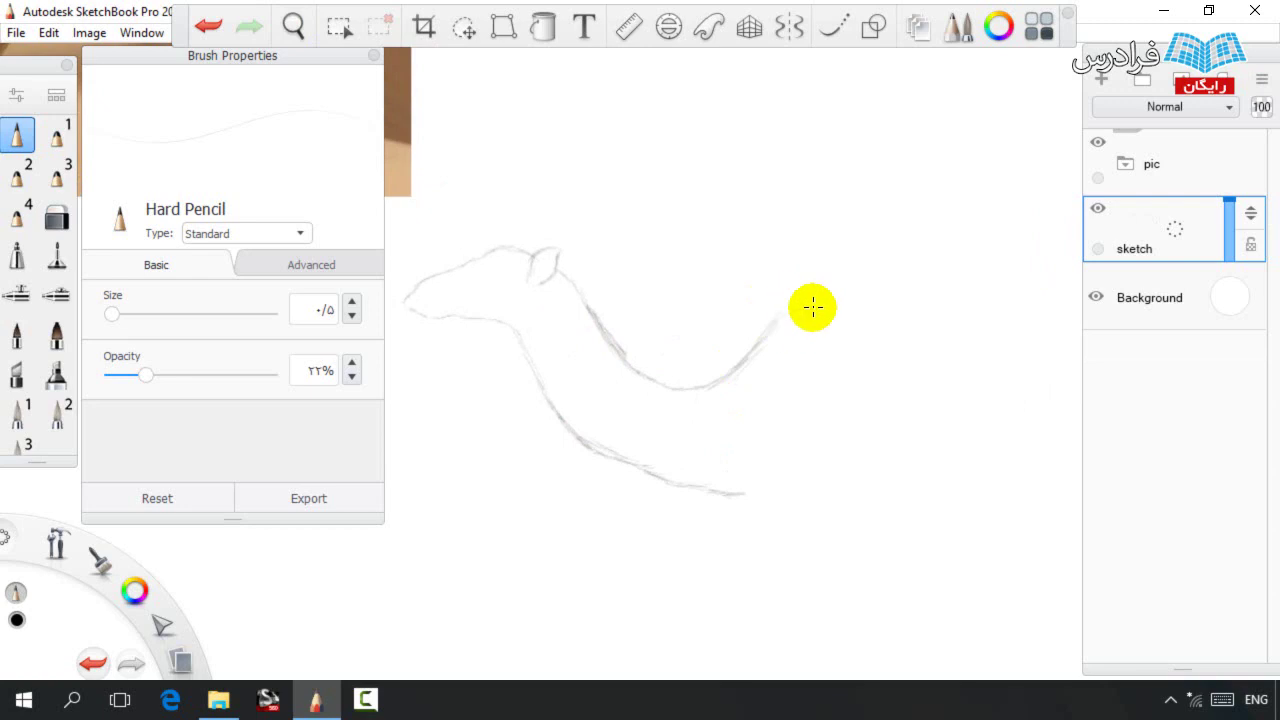
drag(848, 283, 925, 218)
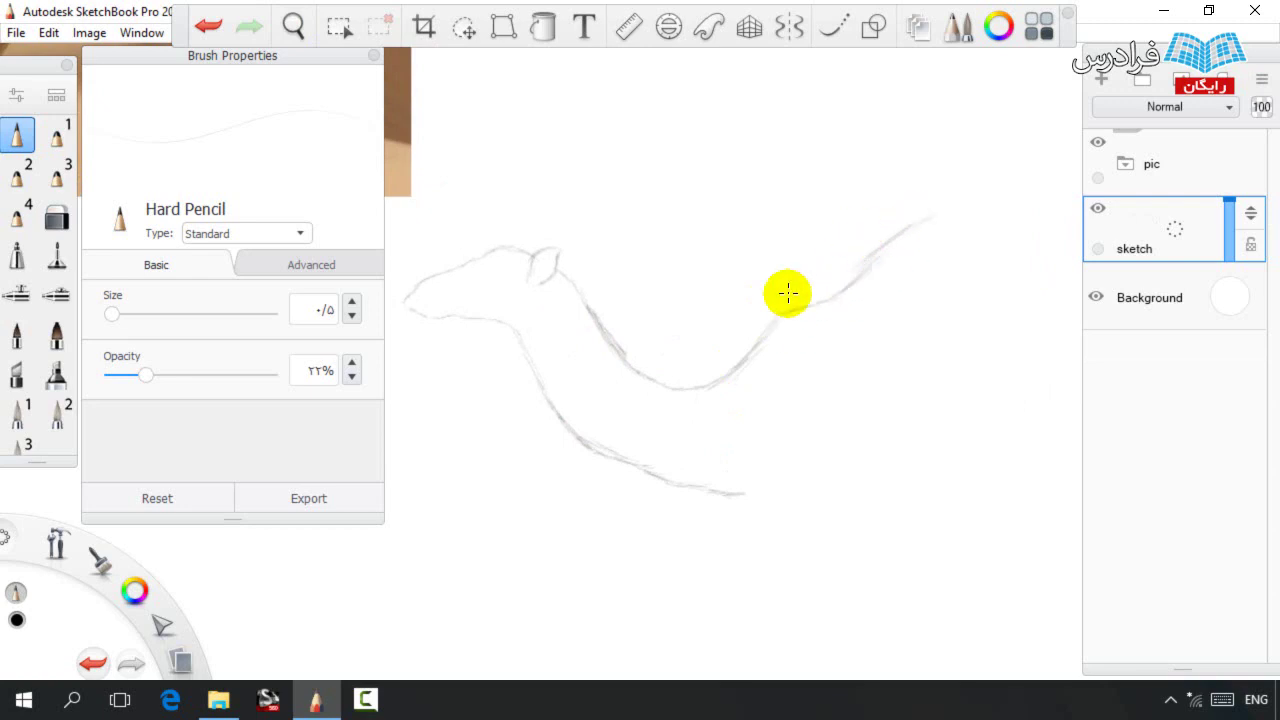
Lasso the head and front of the neck, reposition them, and clean up and redraw the neck contours.
key(space)
drag(661, 363, 533, 366)
click(462, 30)
mouse_move(411, 337)
mouse_down()
mouse_move(579, 328)
mouse_move(450, 440)
mouse_up()
mouse_move(524, 432)
mouse_down()
mouse_move(551, 443)
mouse_move(585, 432)
mouse_up()
key(Escape)
key(e)
key(b)
drag(550, 396, 611, 443)
key(e)
mouse_move(630, 374)
mouse_down()
mouse_move(577, 360)
mouse_move(632, 366)
mouse_up()
key(b)
key(space)
drag(748, 387, 727, 320)
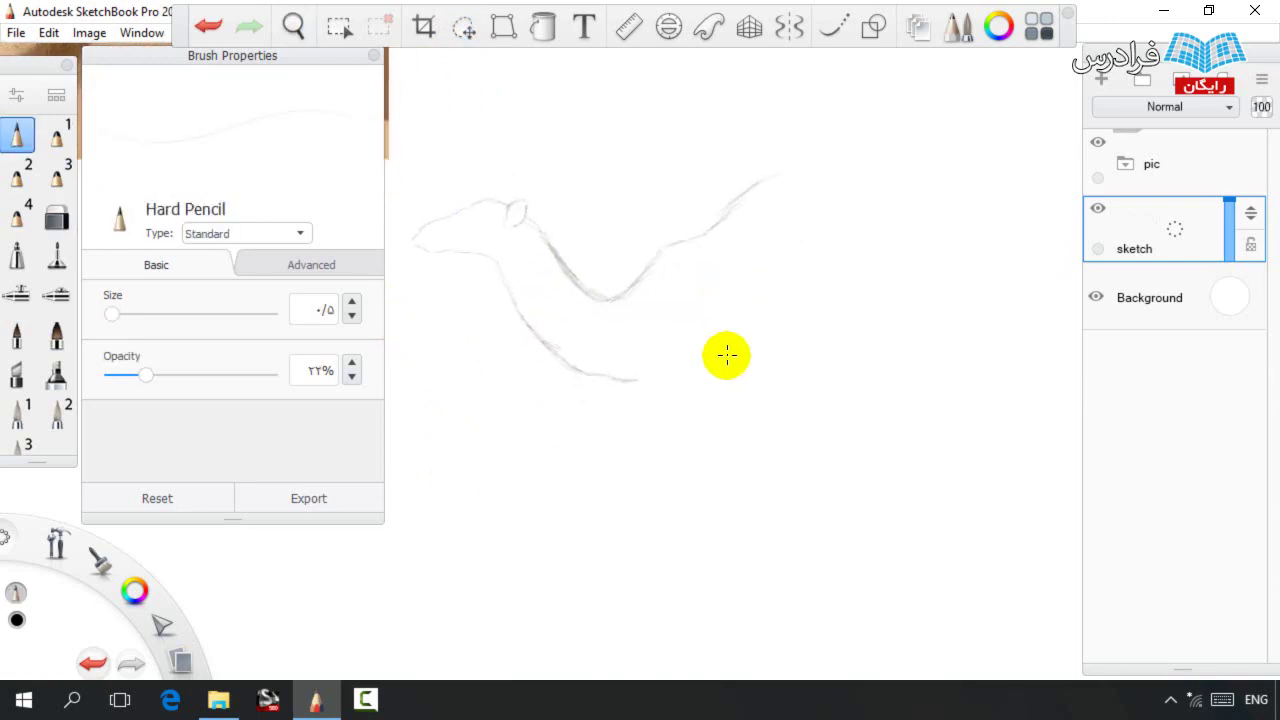
Draw the shoulder curve, the rounded hump and the rump of the lying camel.
drag(660, 292, 636, 378)
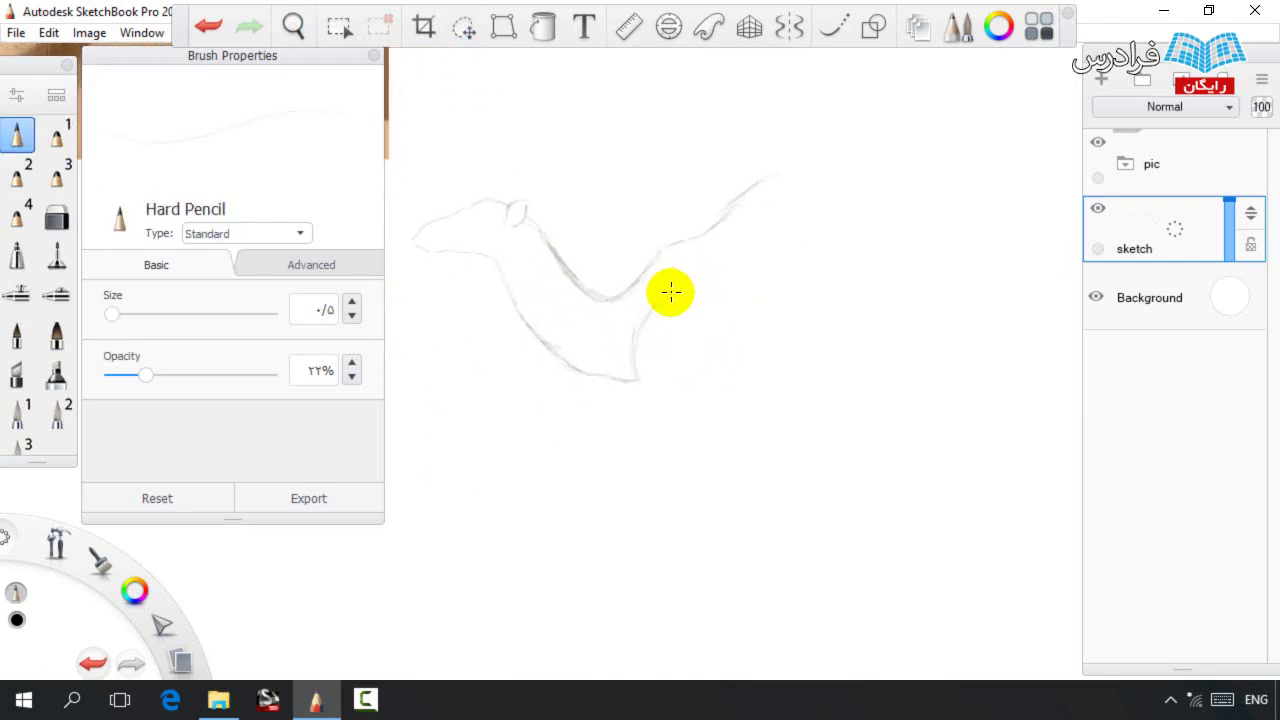
drag(737, 199, 845, 160)
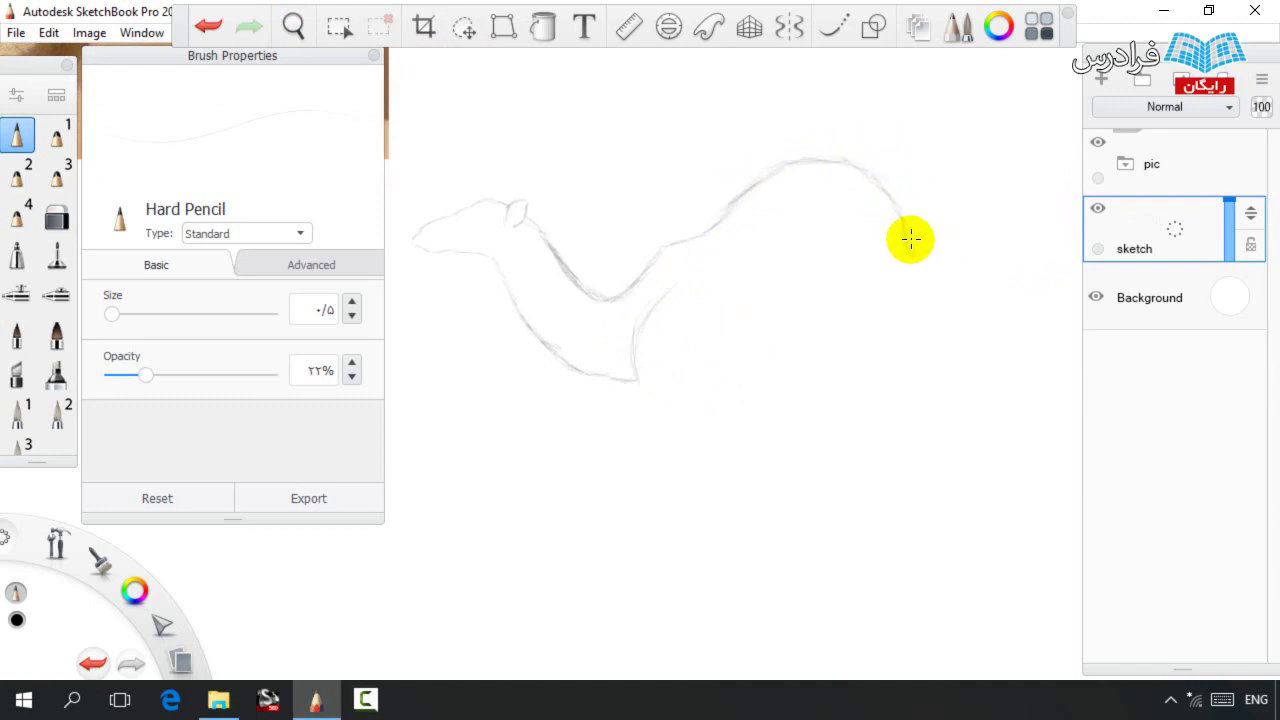
mouse_move(893, 206)
mouse_down()
mouse_move(969, 295)
mouse_move(964, 351)
mouse_move(925, 326)
mouse_move(969, 320)
mouse_move(910, 409)
mouse_up()
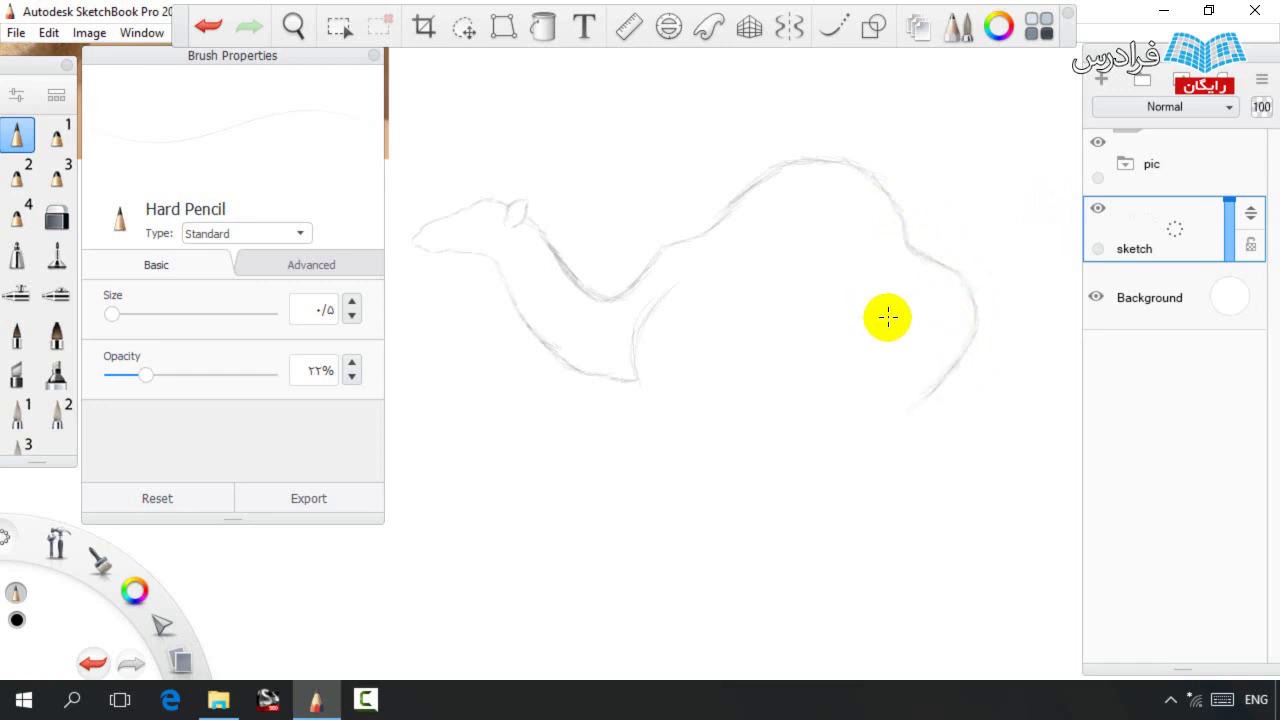
Draw the lying camel's folded hind leg with its foot, the belly line and the folded foreleg.
mouse_move(887, 318)
mouse_down()
mouse_move(845, 387)
mouse_move(860, 391)
mouse_move(860, 451)
mouse_move(927, 394)
mouse_up()
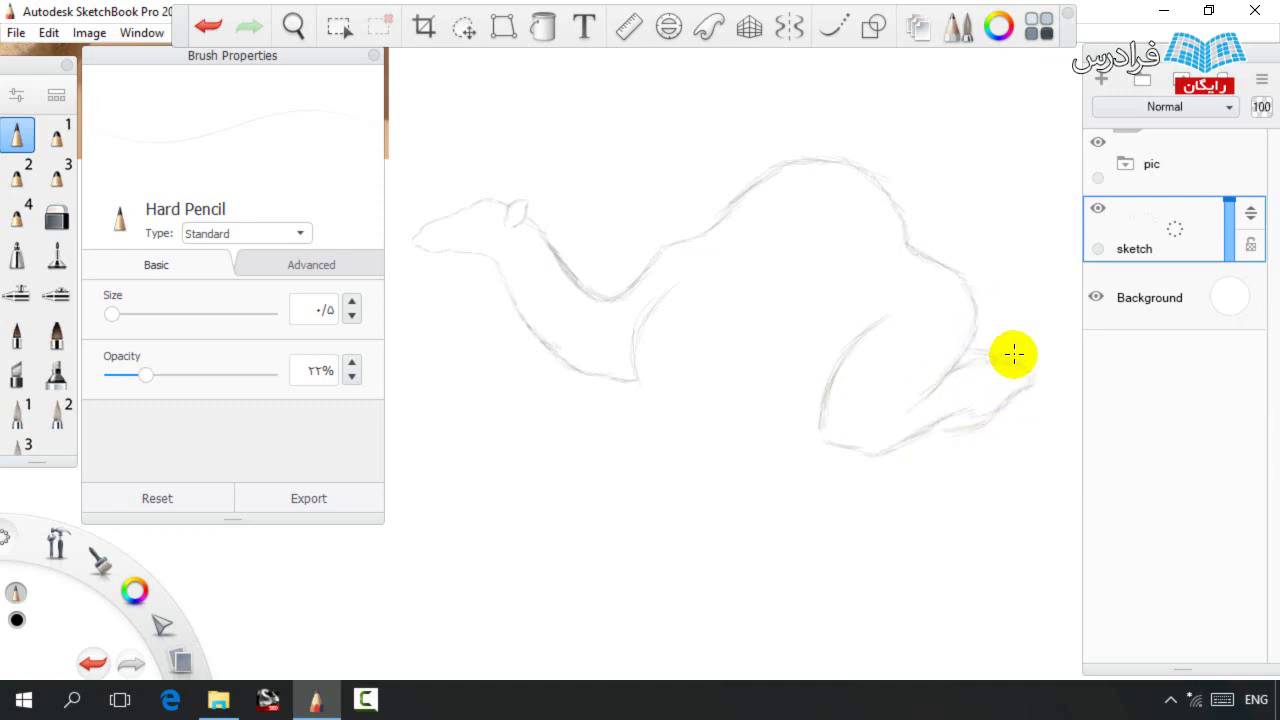
key(space)
drag(861, 341, 911, 321)
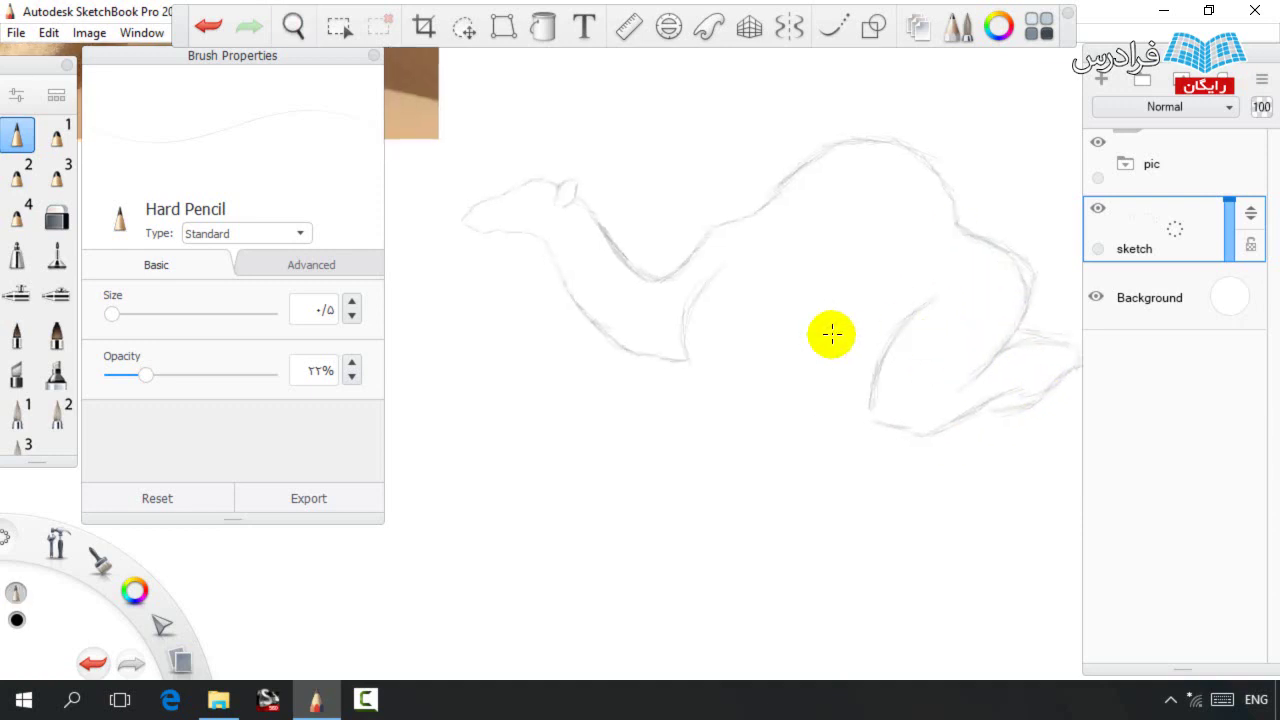
mouse_move(808, 376)
mouse_down()
mouse_move(800, 393)
mouse_move(743, 413)
mouse_up()
mouse_move(771, 351)
mouse_down()
mouse_move(738, 416)
mouse_move(612, 406)
mouse_move(660, 352)
mouse_up()
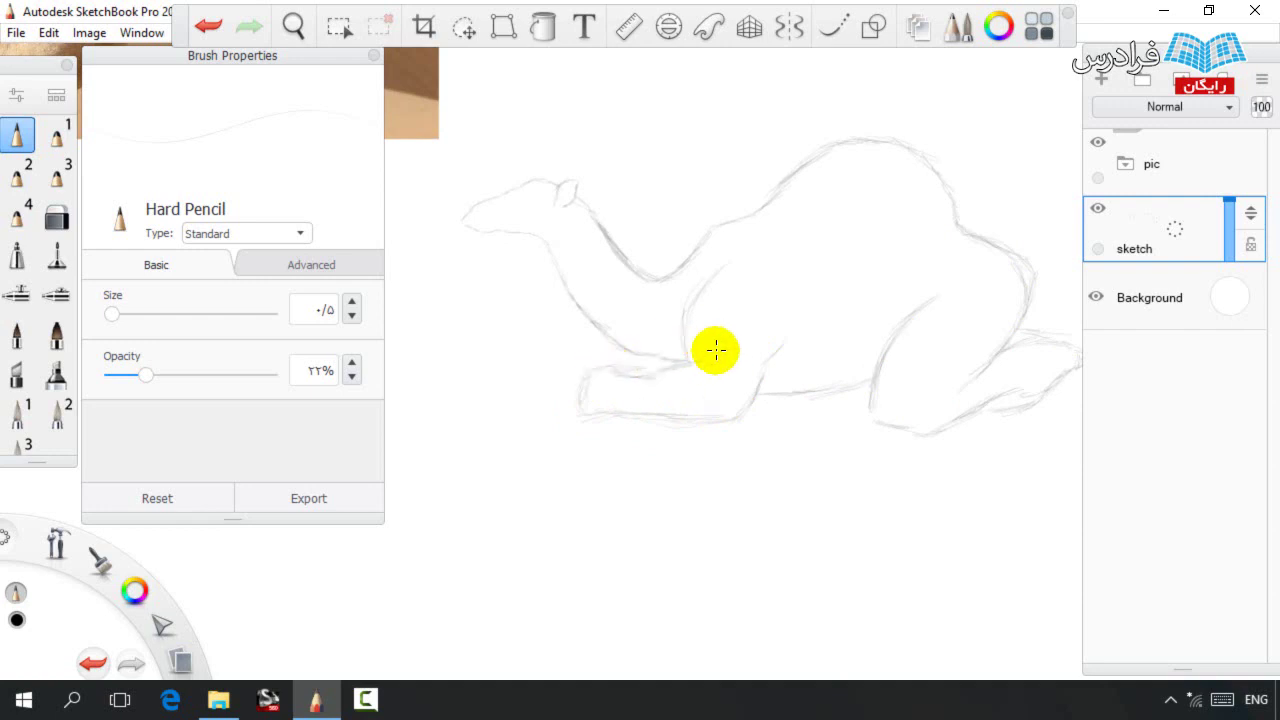
Lasso the front half of the lying camel, move it forward to lengthen the body and redraw the joining lines.
click(464, 27)
mouse_move(432, 250)
mouse_down()
mouse_move(660, 157)
mouse_move(515, 483)
mouse_move(457, 439)
mouse_up()
drag(560, 457, 529, 460)
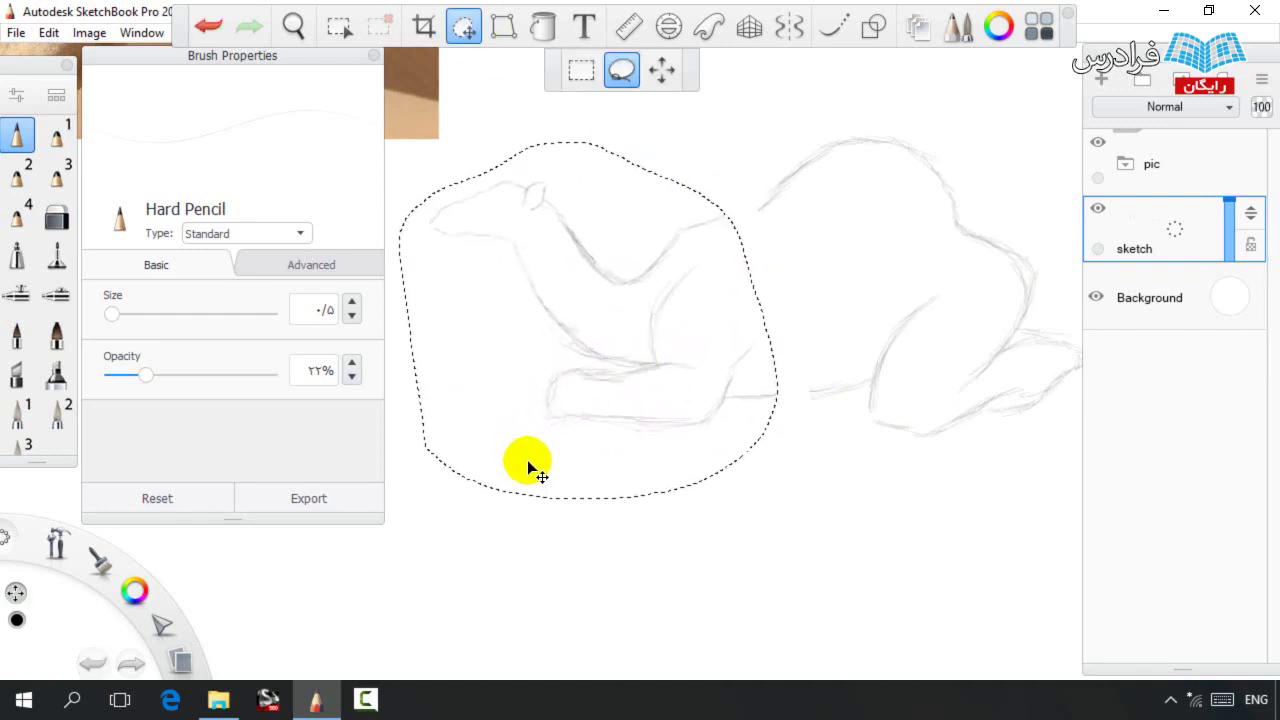
key(ctrl+d)
mouse_move(800, 168)
mouse_down()
mouse_move(648, 273)
mouse_move(680, 298)
mouse_up()
Lasso the lying camel's head, reposition it, deselect and redraw the nape of the neck.
key(space)
key(l)
mouse_move(473, 310)
mouse_down()
mouse_move(568, 288)
mouse_move(478, 318)
mouse_up()
mouse_move(479, 384)
mouse_down()
mouse_move(500, 377)
mouse_move(500, 320)
mouse_up()
click(606, 280)
key(b)
drag(594, 248, 604, 291)
Clean up and strengthen the lying camel's neck and head contours with the eraser and pencil.
key(e)
key(b)
key(e)
key(e)
mouse_move(697, 346)
mouse_down()
mouse_move(692, 328)
mouse_move(707, 319)
mouse_up()
key(e)
key(e)
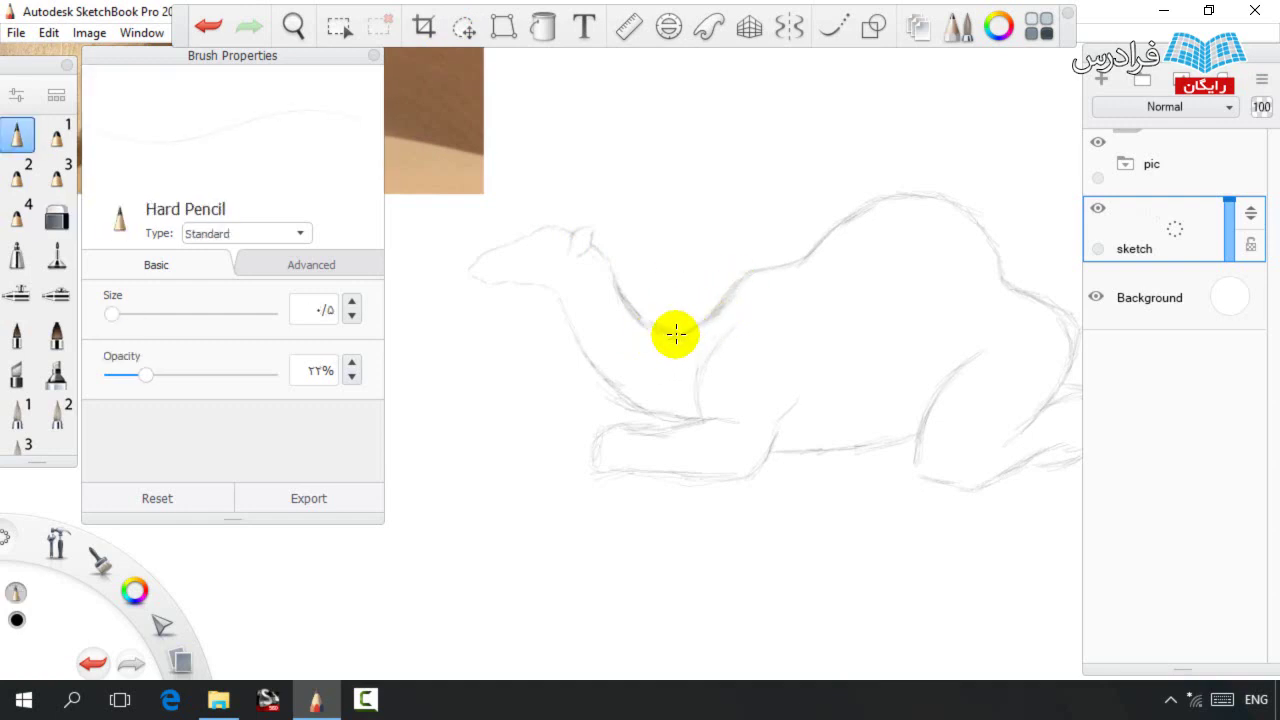
key(e)
mouse_move(633, 398)
mouse_down()
mouse_move(643, 423)
mouse_move(619, 409)
mouse_move(567, 316)
mouse_up()
key(e)
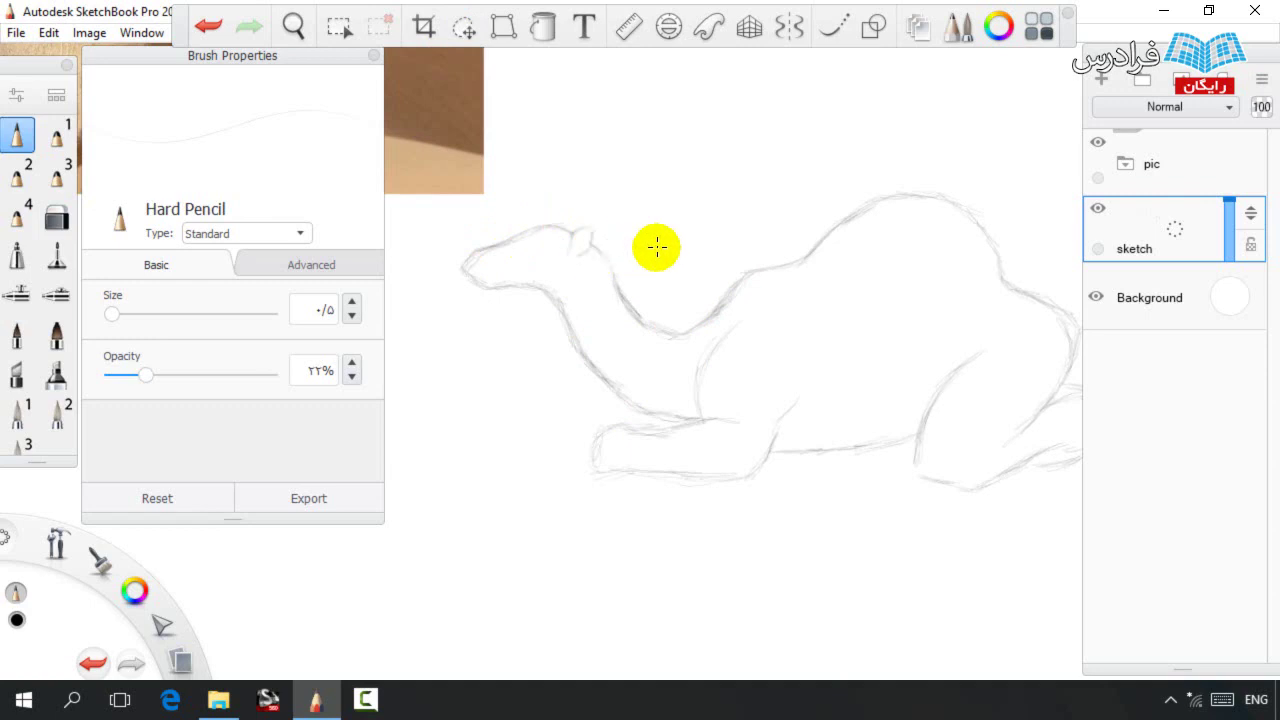
Lasso the lying camel's head, move it slightly up and back, and rework the neck joins and ear.
click(464, 27)
mouse_move(657, 215)
mouse_down()
mouse_move(660, 232)
mouse_move(490, 356)
mouse_up()
mouse_move(507, 402)
mouse_down()
mouse_move(534, 396)
mouse_move(551, 362)
mouse_up()
key(Escape)
key(e)
key(e)
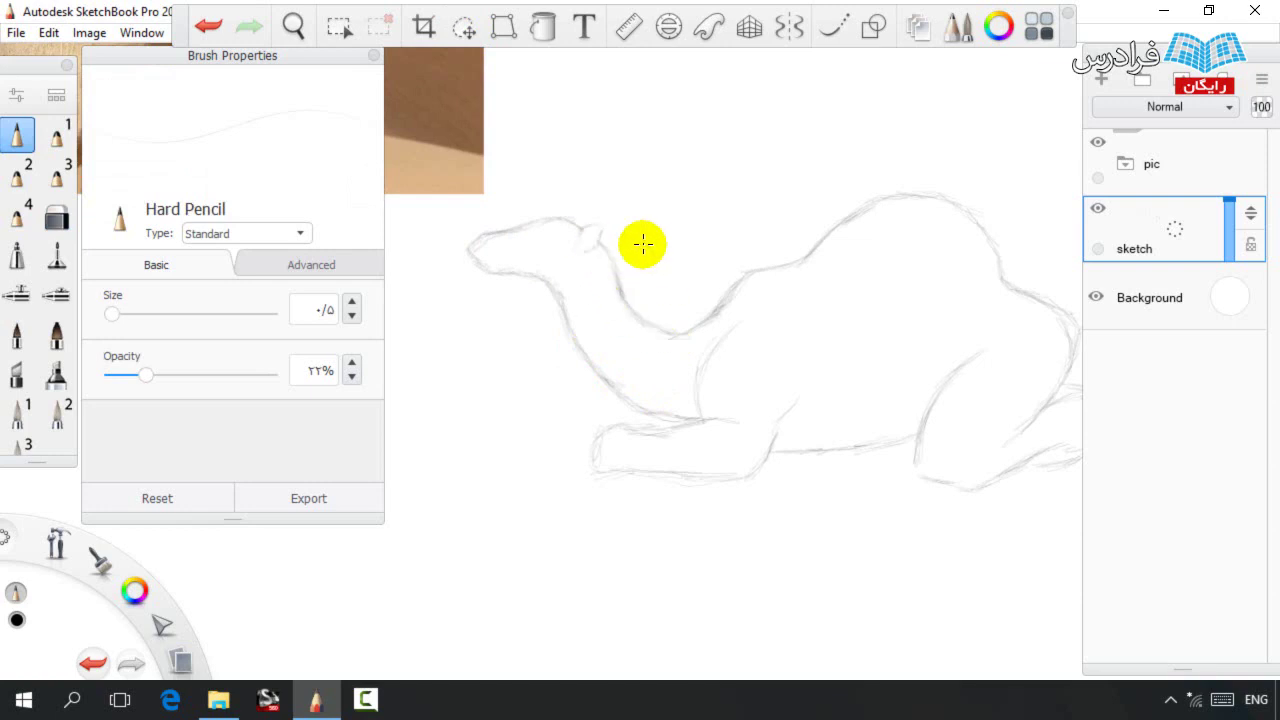
key(e)
key(e)
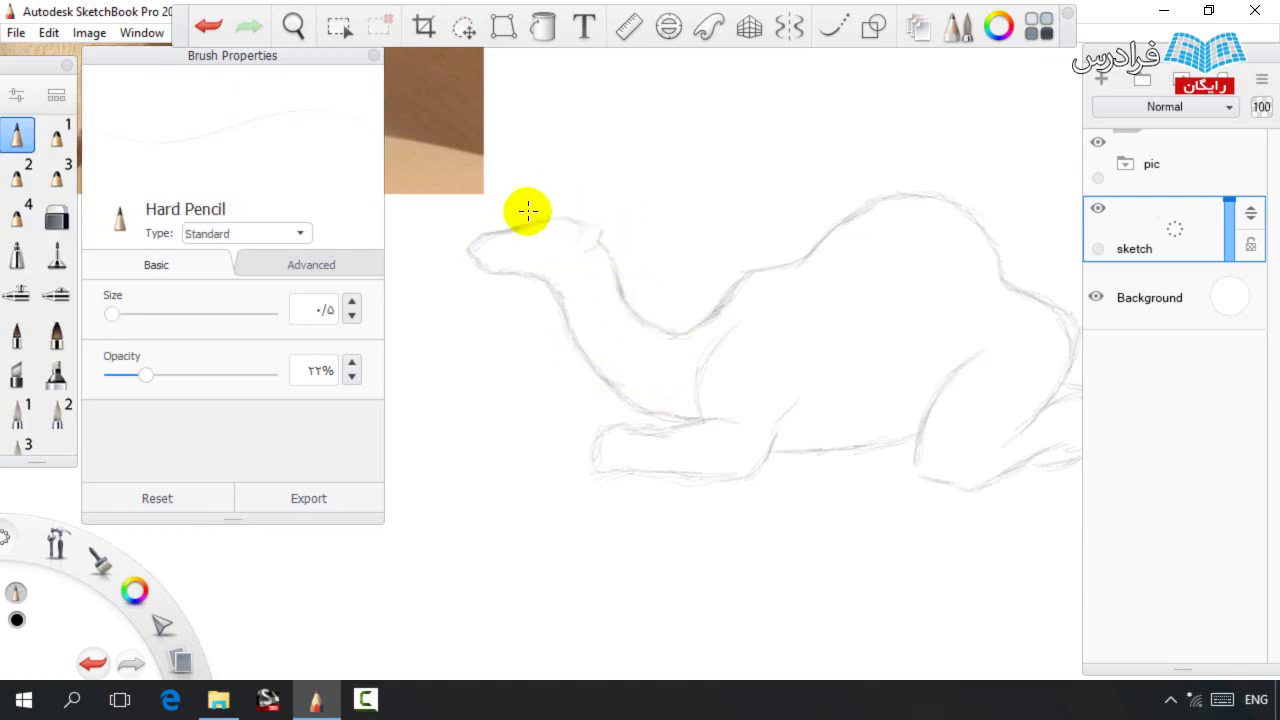
Lasso the muzzle, move it forward to lengthen the face and redraw the nose and jaw lines across the gaps.
click(464, 30)
mouse_move(446, 236)
mouse_down()
mouse_move(451, 304)
mouse_move(439, 297)
mouse_up()
drag(511, 328, 499, 330)
key(ctrl+d)
key(Escape)
drag(502, 275, 524, 274)
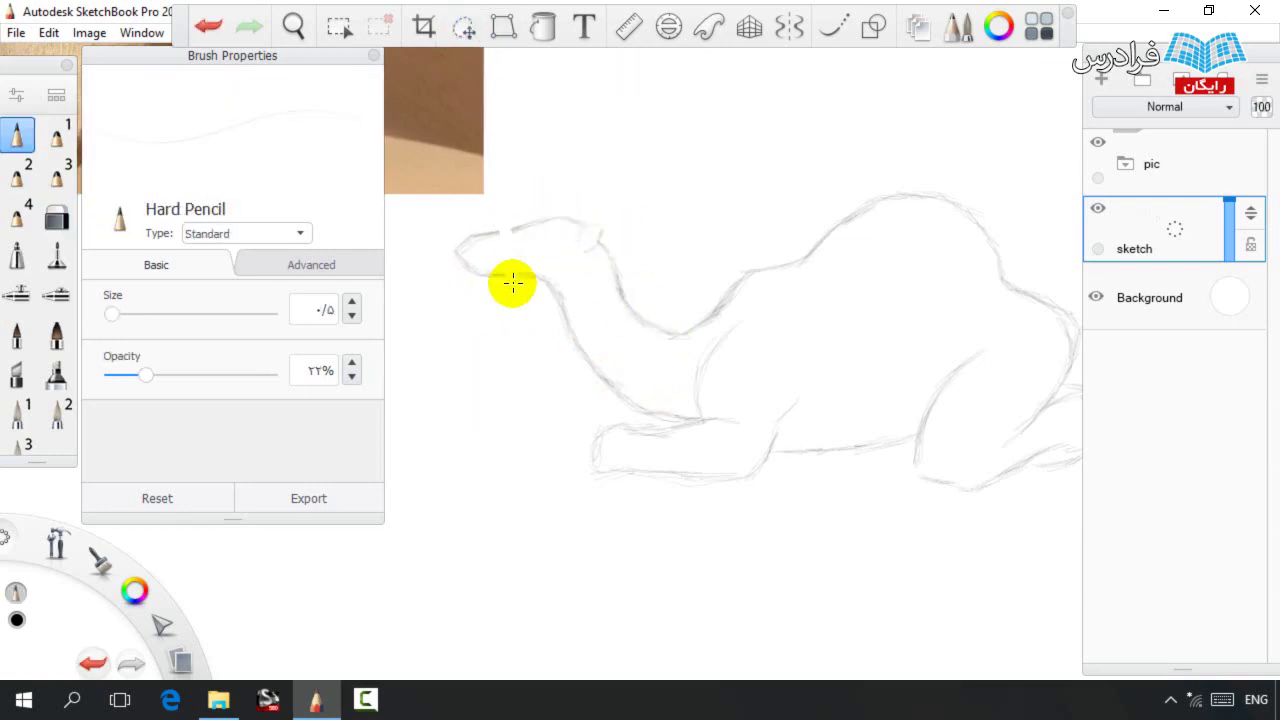
key(e)
key(e)
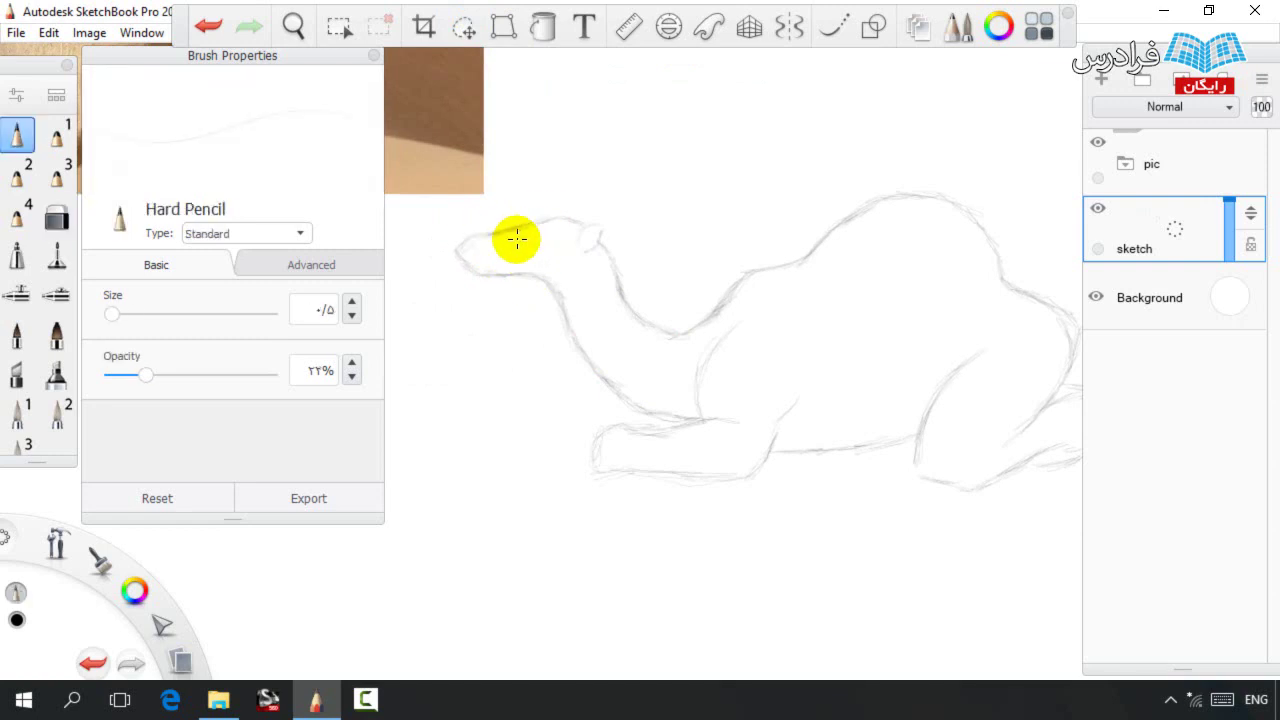
key(e)
key(e)
drag(523, 224, 556, 219)
Lasso the whole lying camel and move it under the photo of the lying camel.
key(space)
drag(701, 298, 667, 307)
click(460, 34)
mouse_move(420, 303)
mouse_down()
mouse_move(1037, 463)
mouse_move(437, 506)
mouse_up()
key(space)
drag(651, 358, 570, 384)
drag(556, 386, 986, 400)
key(v)
drag(880, 400, 523, 385)
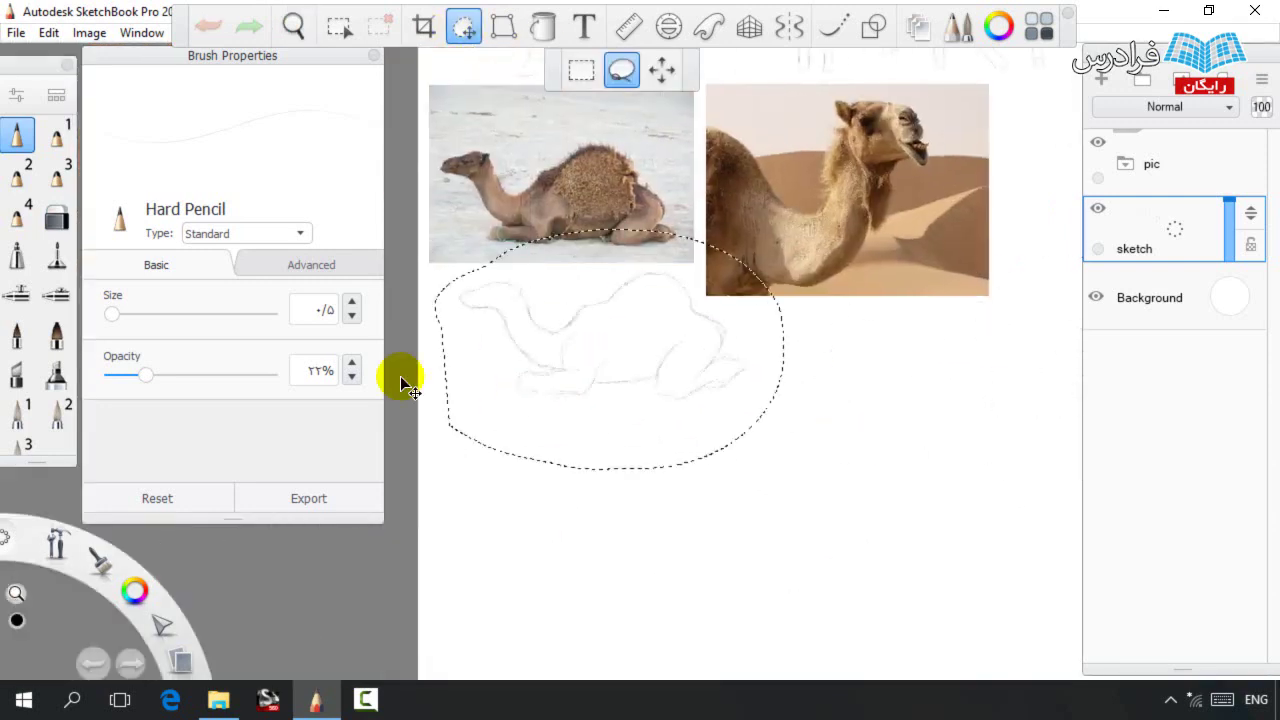
Scale the lying camel sketch down slightly, adjust its position under the photo and deselect.
key(space)
mouse_move(578, 340)
mouse_down()
mouse_move(708, 306)
mouse_move(800, 440)
mouse_move(850, 376)
mouse_up()
drag(823, 443, 808, 452)
drag(846, 387, 836, 378)
click(877, 386)
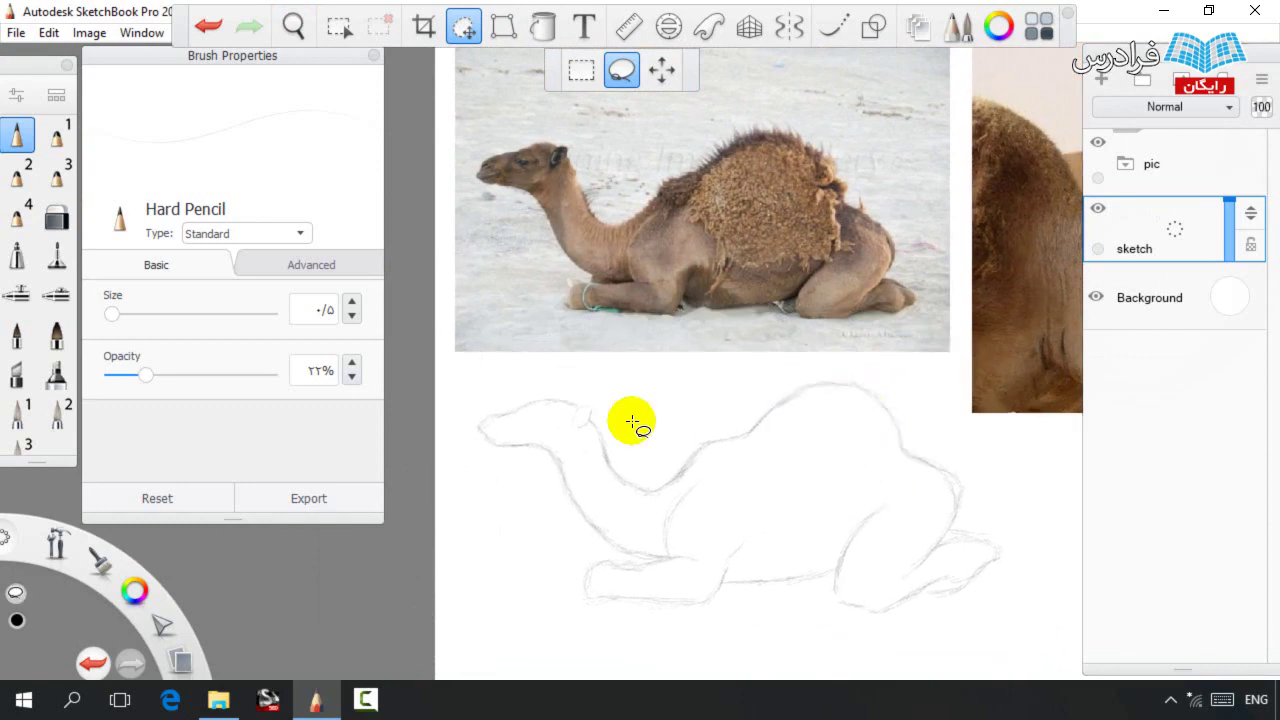
key(Escape)
Redraw the lying camel's throat line and erase and redraw the upper neck edge with a deeper curve toward the shoulder.
mouse_move(543, 451)
mouse_down()
mouse_move(569, 494)
mouse_move(639, 551)
mouse_move(549, 457)
mouse_up()
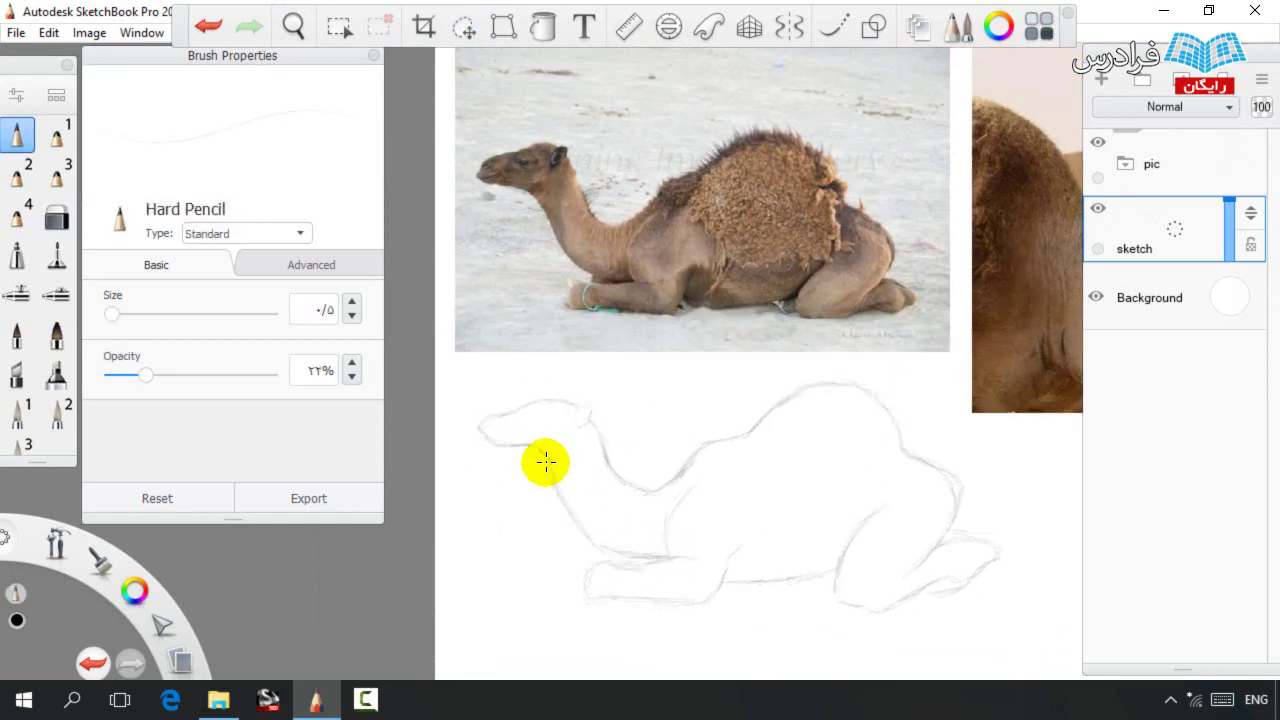
key(e)
drag(663, 480, 605, 461)
key(b)
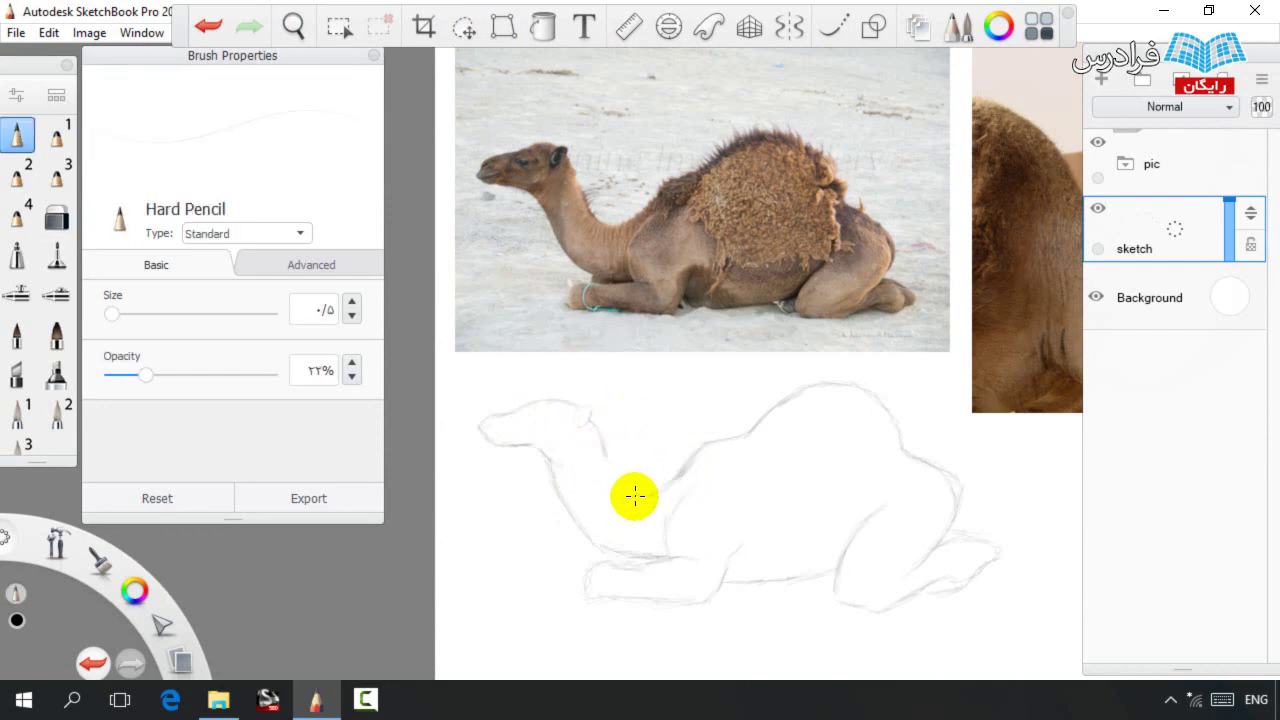
drag(645, 500, 663, 495)
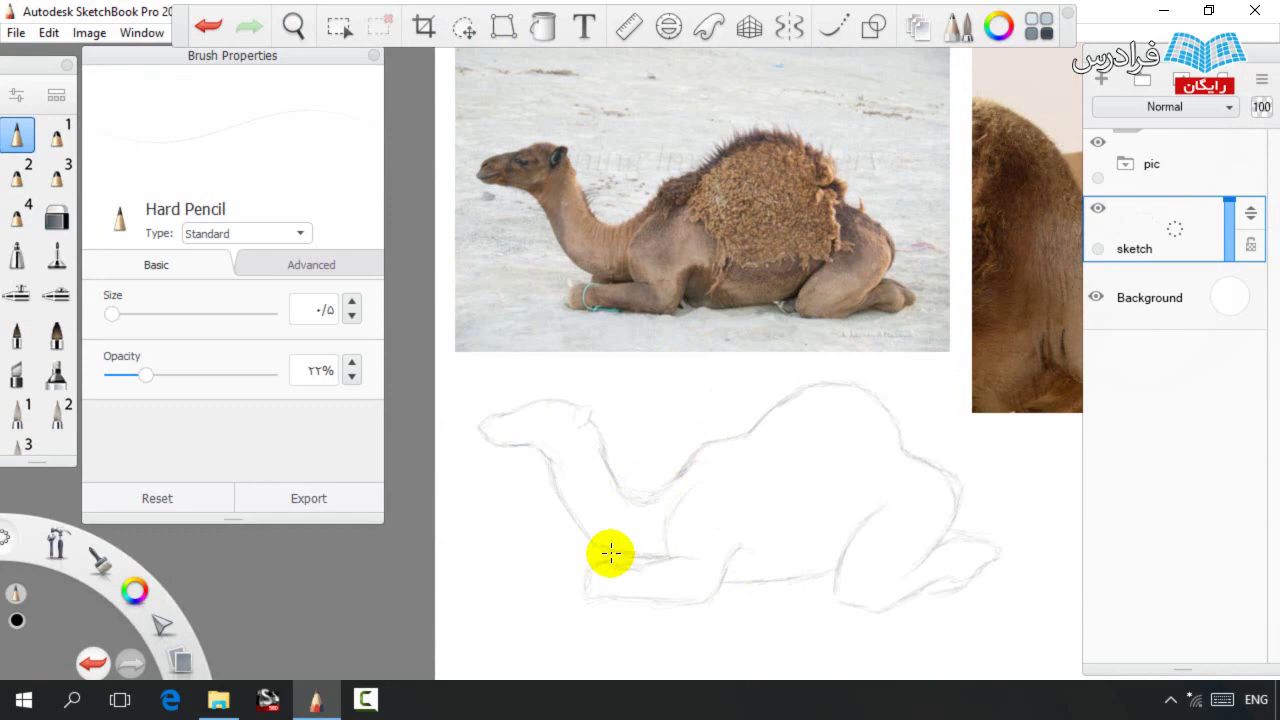
Rework the lying camel's chest and belly lines and sketch the shoulder contour and front edge of the hump's wool.
key(e)
key(b)
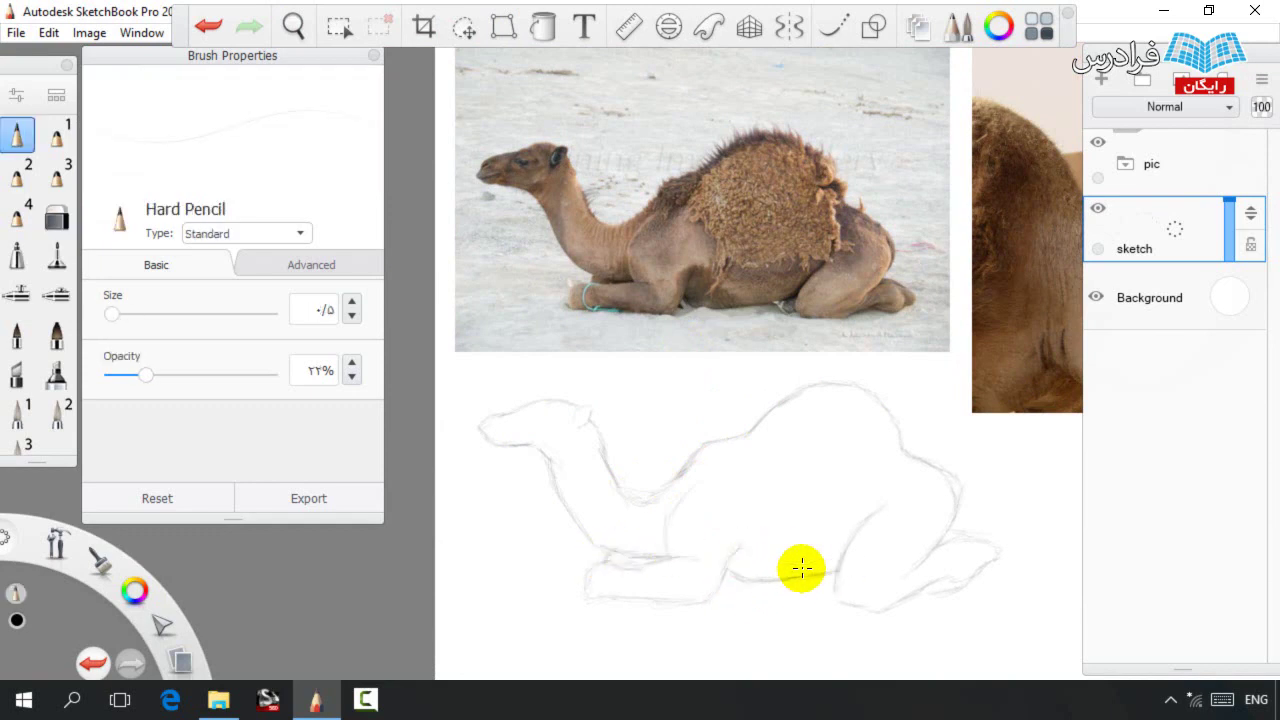
key(e)
key(b)
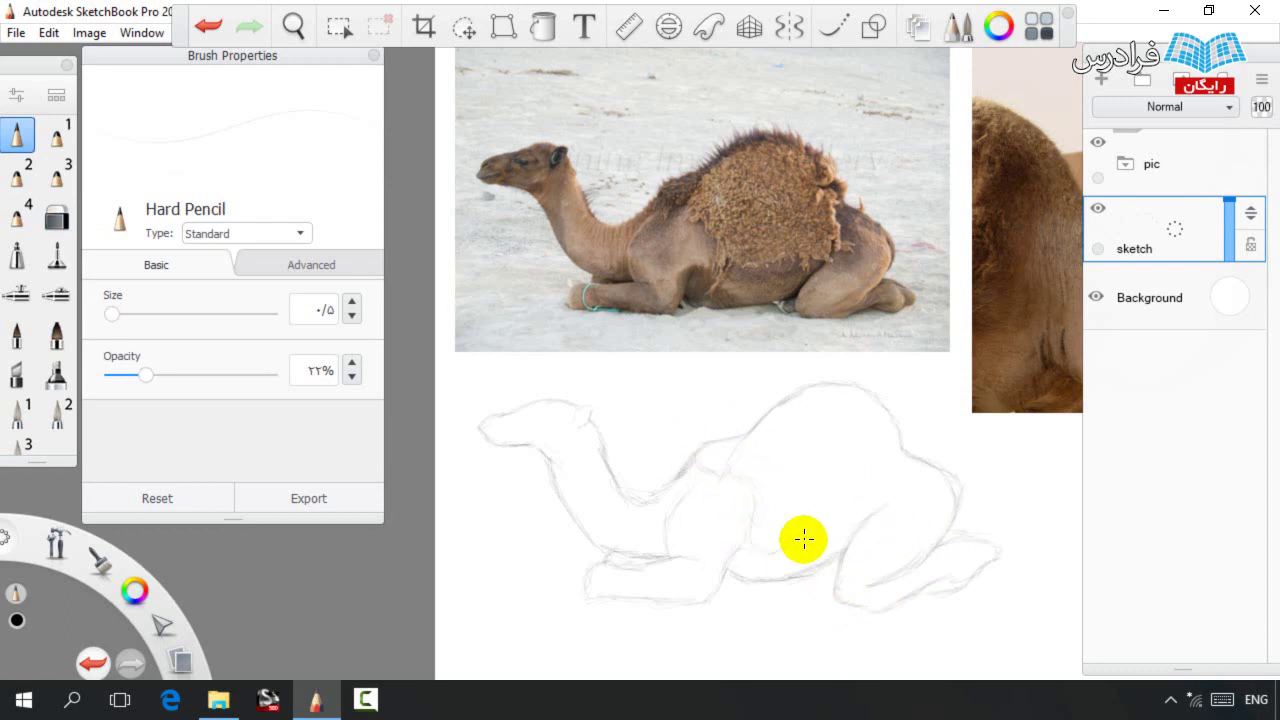
Erase and redraw the rear edge of the lying camel's hump, the rump and thigh, and the flank line above the belly.
drag(866, 392, 883, 426)
key(e)
key(e)
key(e)
key(e)
key(e)
key(e)
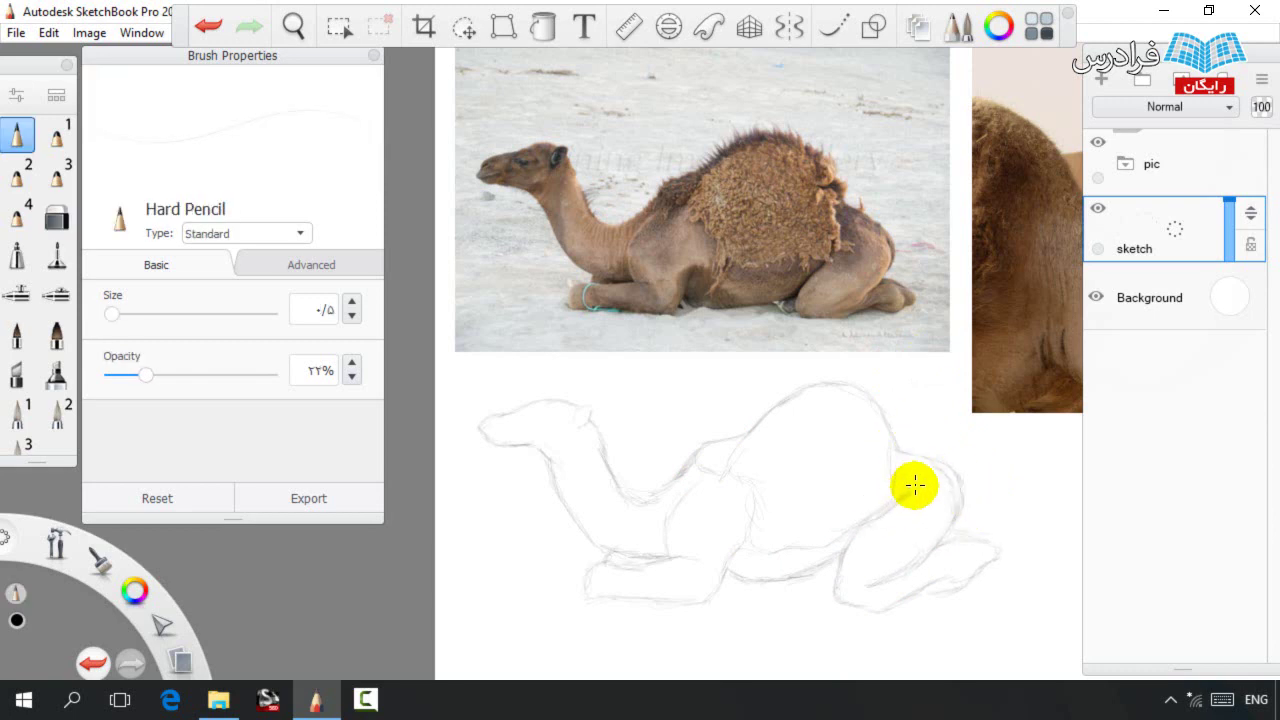
key(e)
key(e)
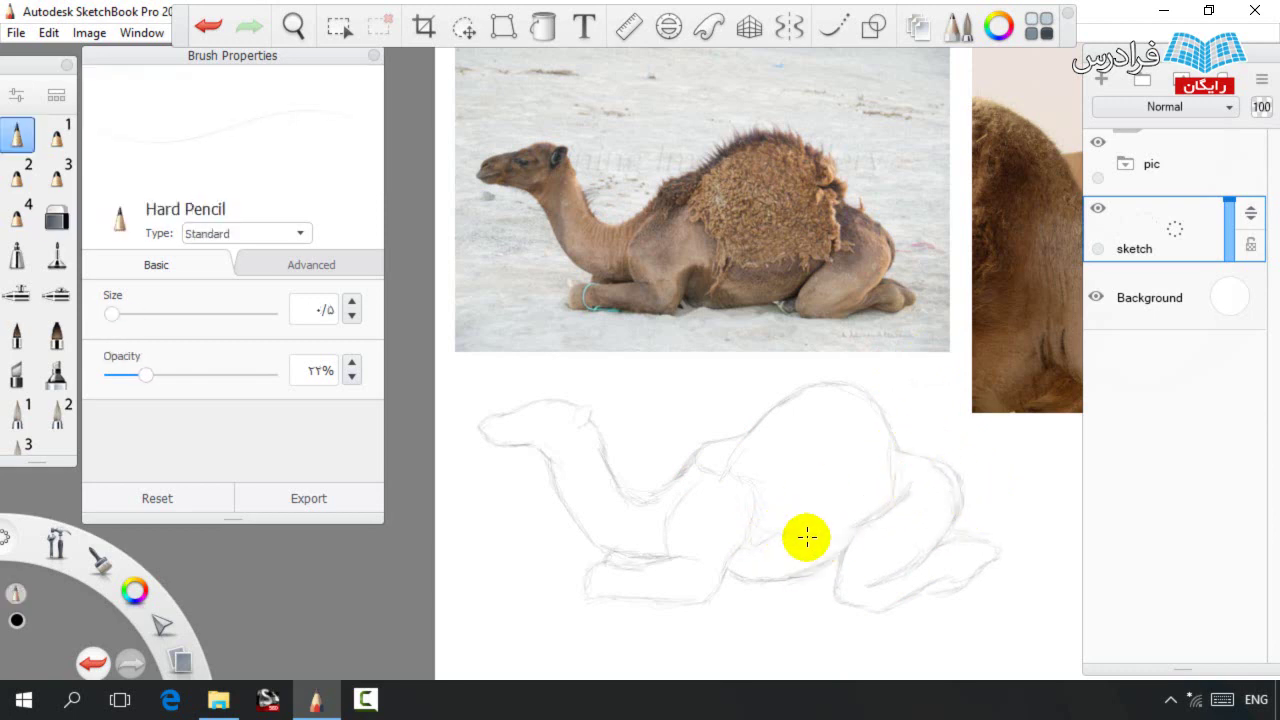
key(e)
key(e)
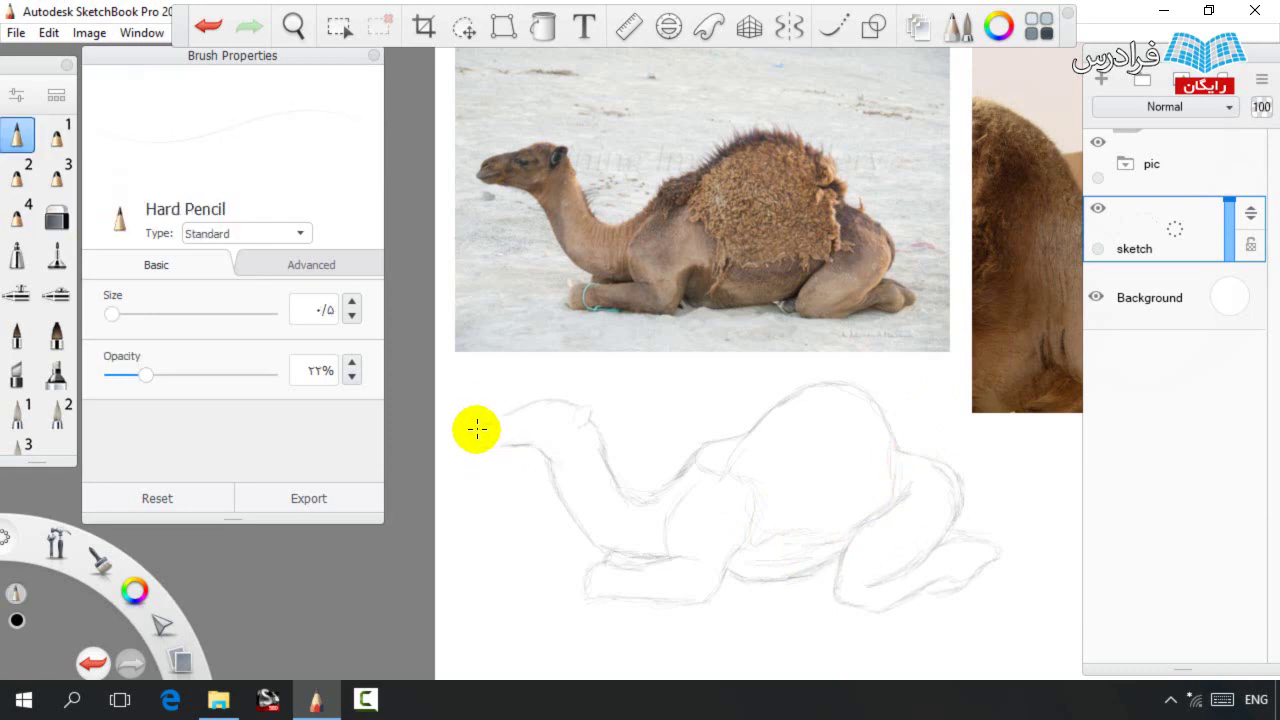
Erase the lying camel's muzzle and redraw it longer, with new forehead, nose, jaw and ear lines.
key(e)
key(e)
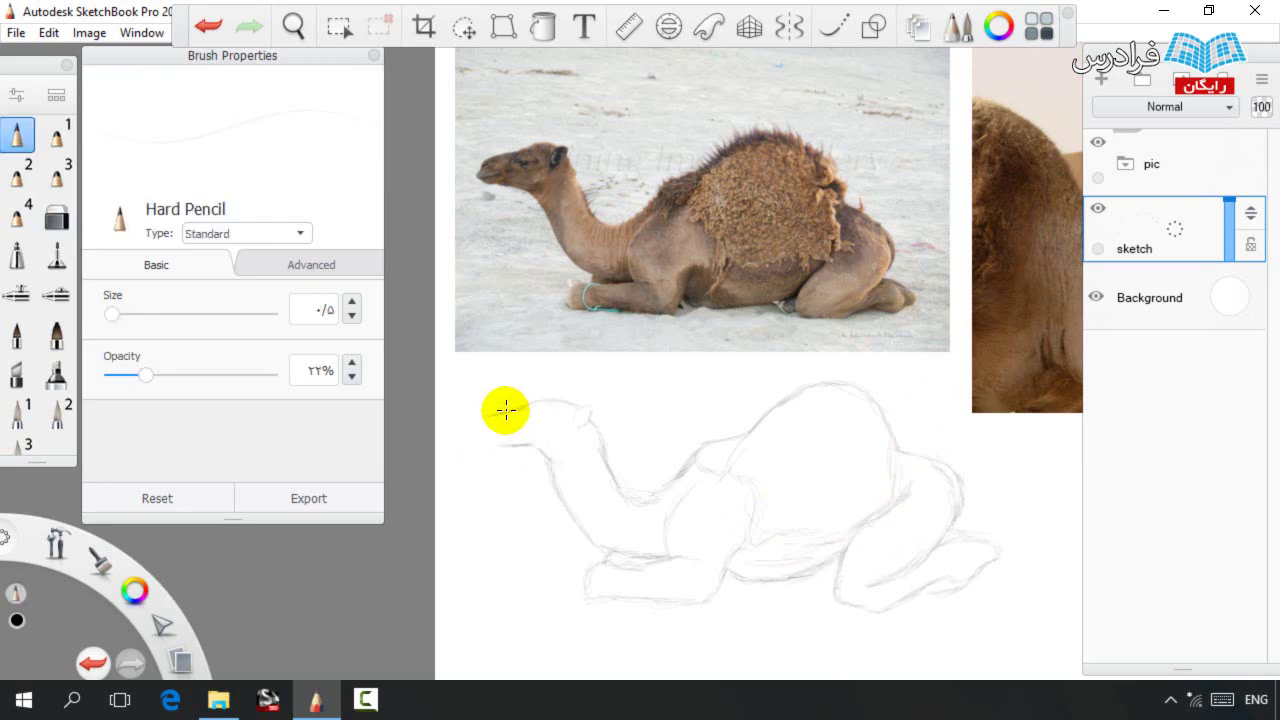
key(e)
key(e)
key(e)
key(e)
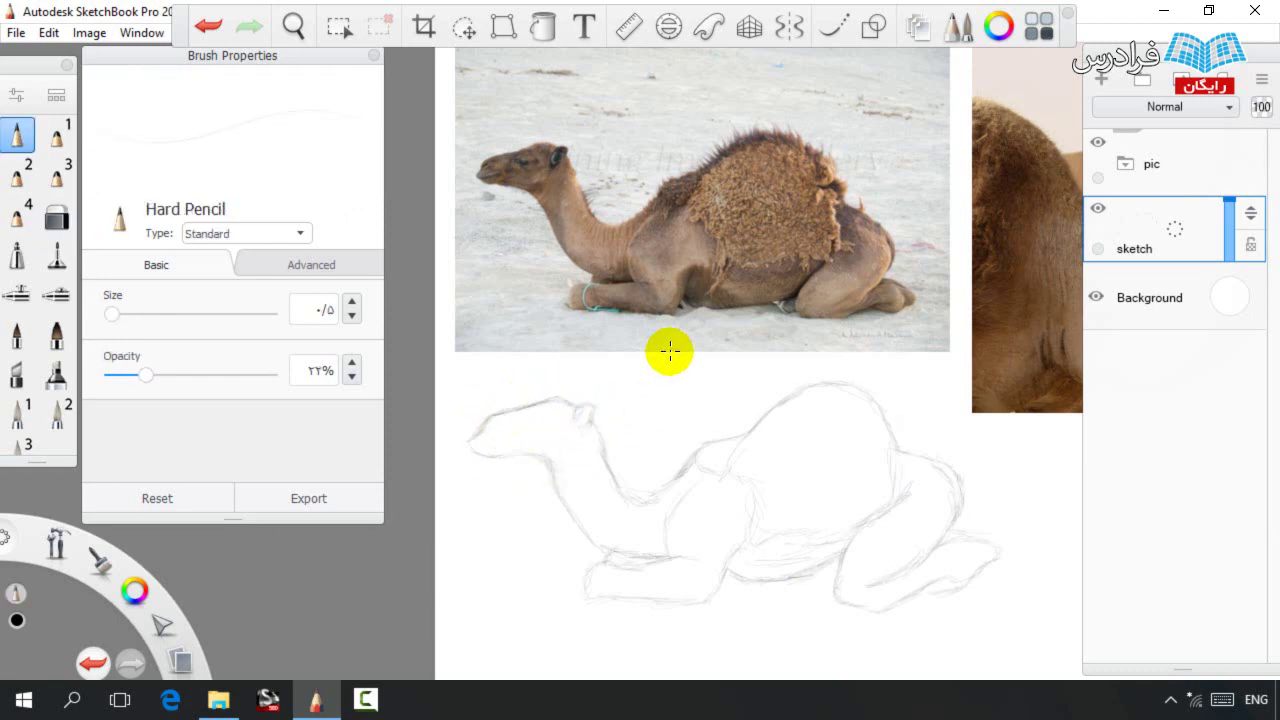
key(e)
key(e)
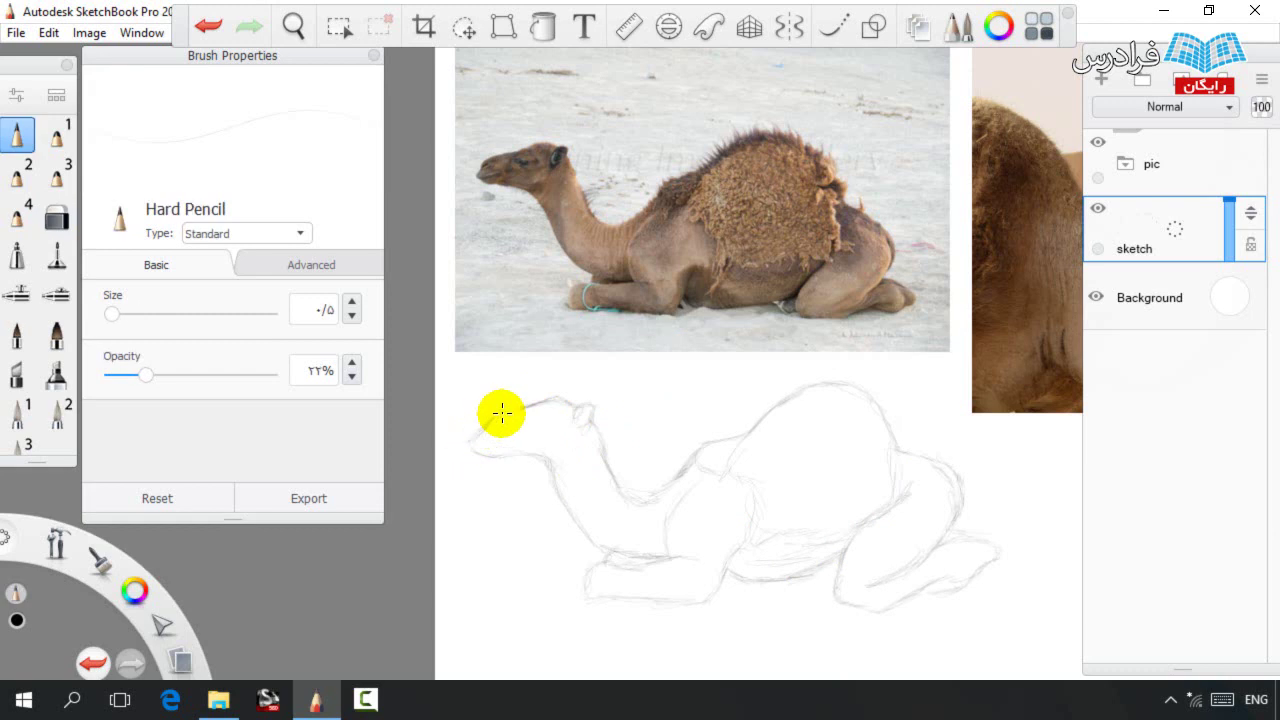
key(e)
key(e)
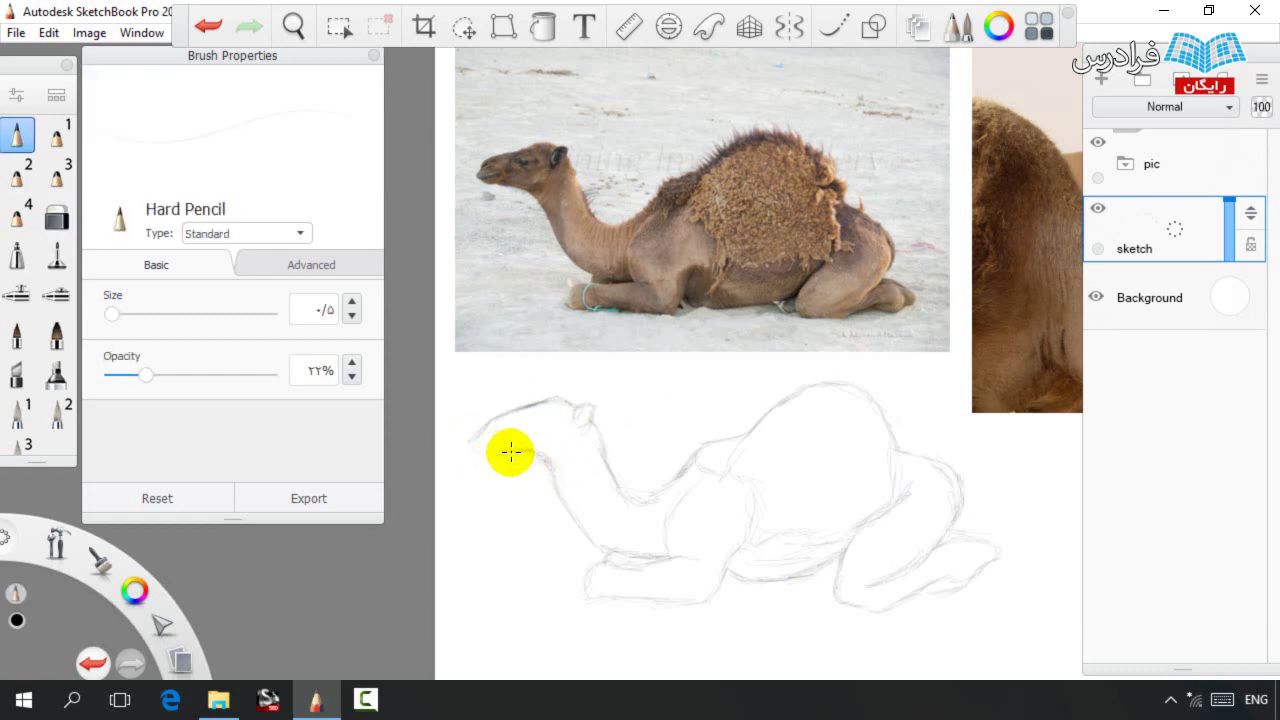
Start a head study of the desert camel on blank canvas by sketching the jaw line and the drooping lower lip.
key(space)
drag(749, 400, 806, 334)
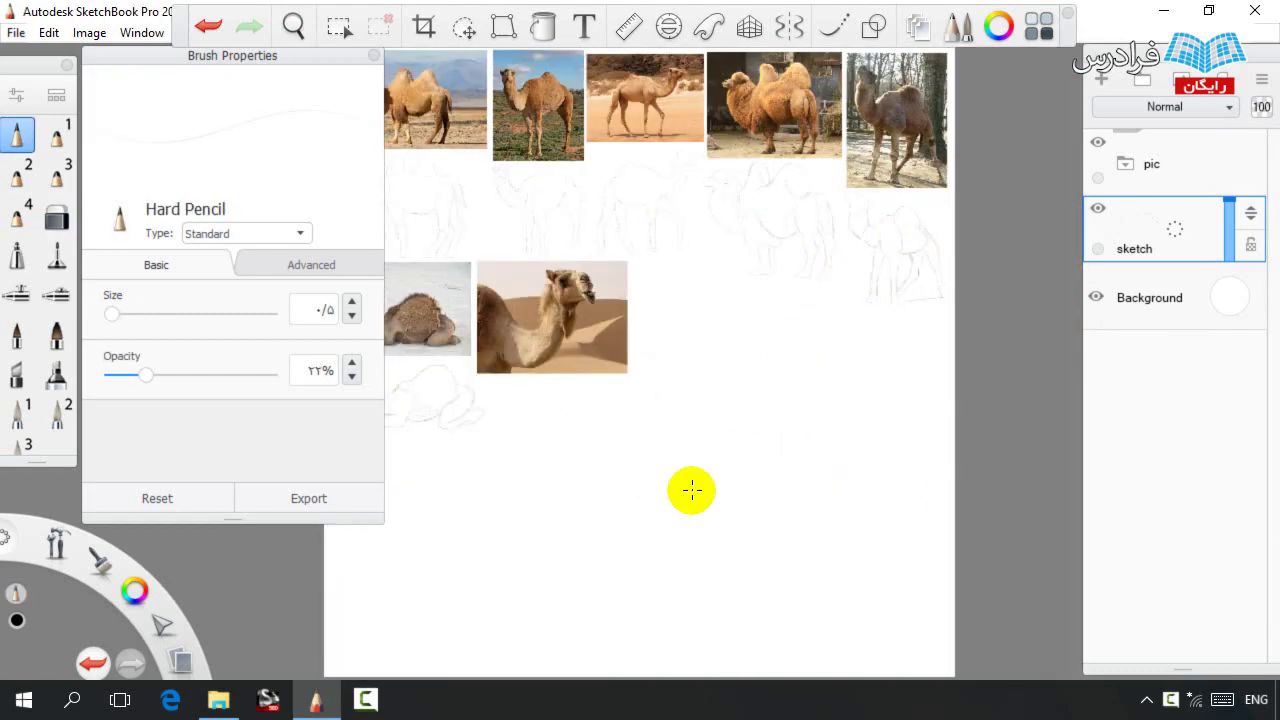
key(space)
drag(613, 498, 601, 430)
drag(618, 372, 1024, 403)
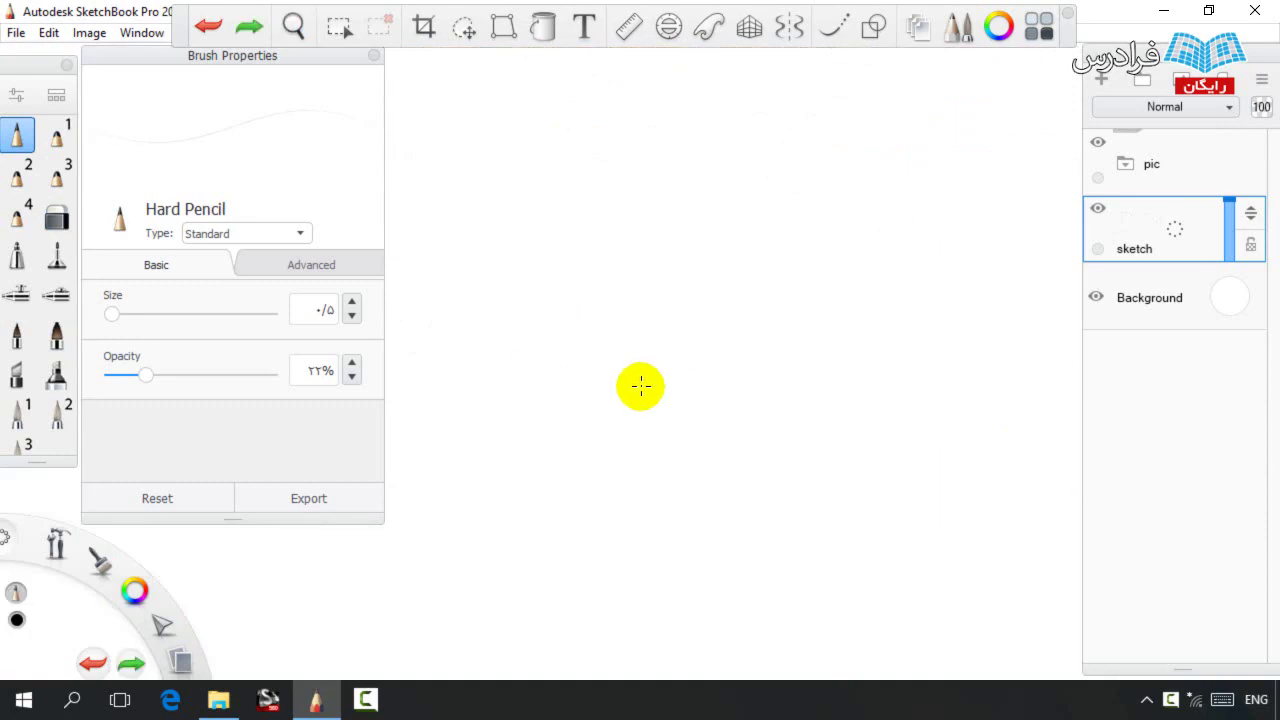
drag(728, 339, 642, 352)
mouse_move(740, 318)
mouse_down()
mouse_move(789, 360)
mouse_move(822, 308)
mouse_up()
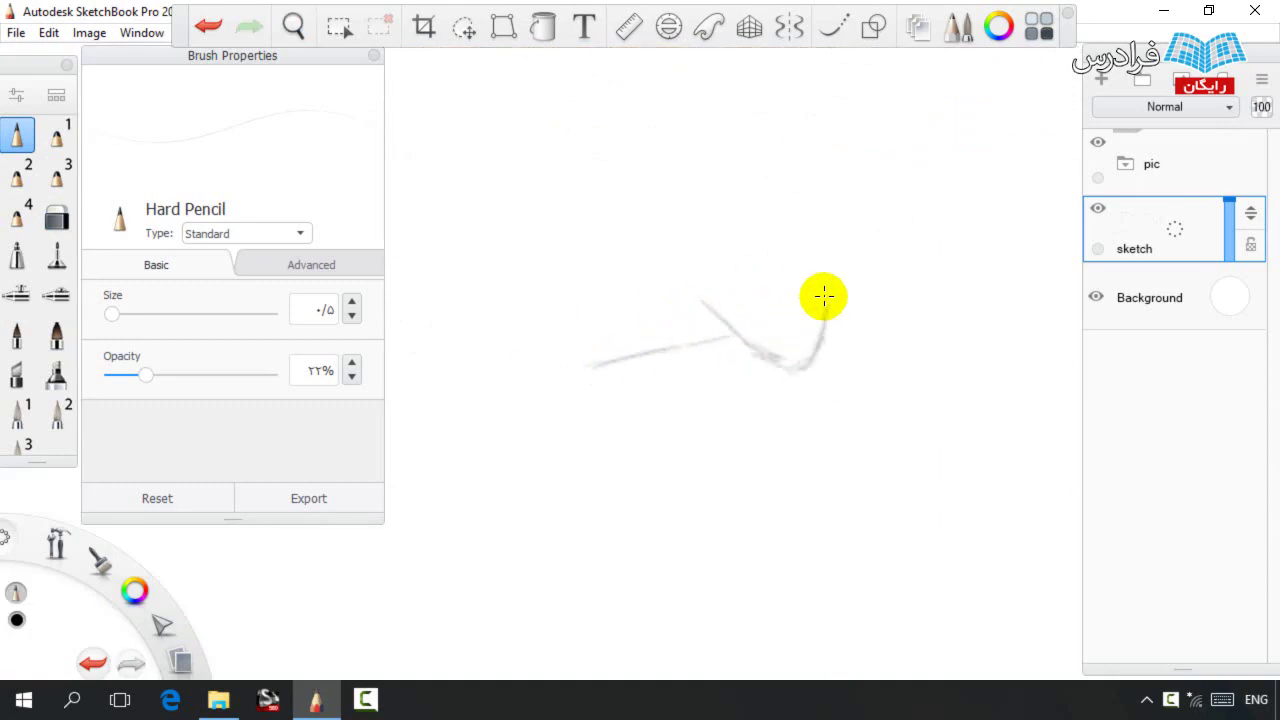
Outline the front of the muzzle with the upper lip, nose and the start of the nose bridge.
mouse_move(694, 277)
mouse_down()
mouse_move(731, 270)
mouse_move(782, 265)
mouse_move(762, 268)
mouse_move(797, 214)
mouse_up()
key(space)
drag(751, 254, 787, 314)
mouse_move(845, 277)
mouse_down()
mouse_move(787, 312)
mouse_move(685, 335)
mouse_up()
mouse_move(800, 332)
mouse_down()
mouse_move(784, 250)
mouse_move(819, 310)
mouse_move(789, 240)
mouse_move(805, 197)
mouse_move(789, 256)
mouse_move(758, 209)
mouse_move(677, 188)
mouse_up()
key(space)
drag(647, 295, 598, 293)
drag(598, 293, 712, 288)
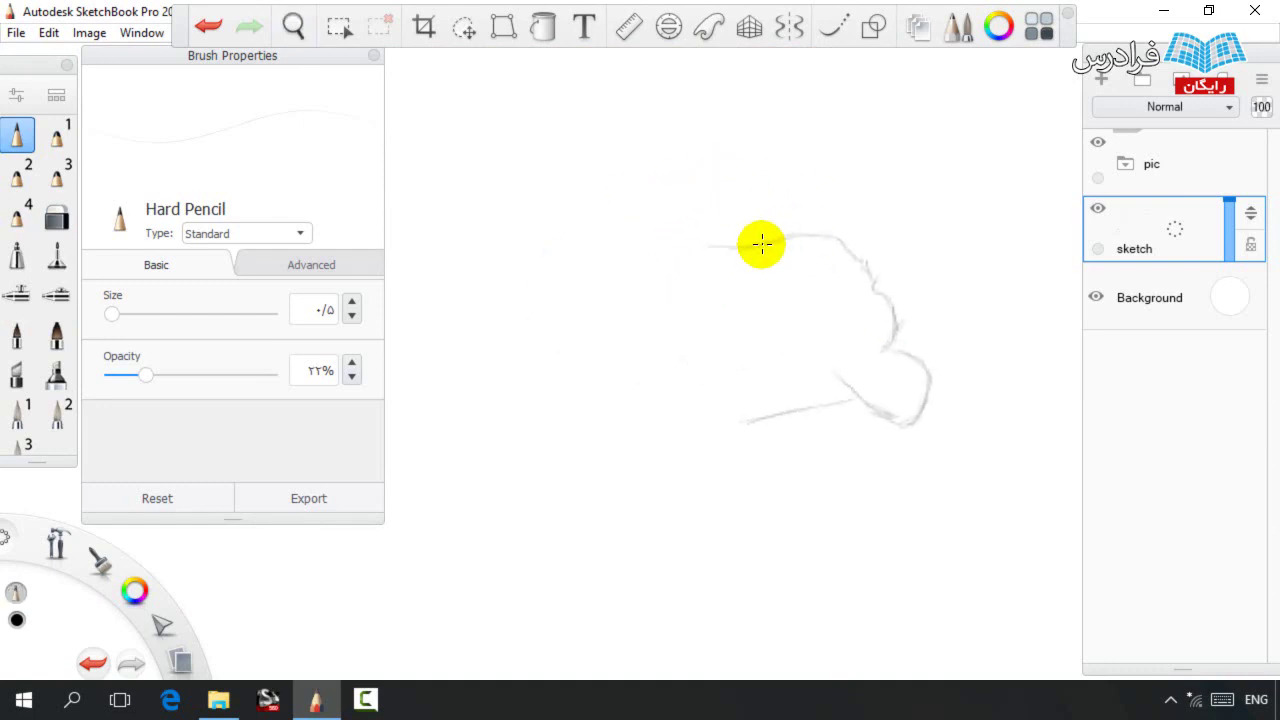
Outline the rest of the camel's head with brow, forehead, lower jaw, back of the cheek and pointed ear.
drag(766, 243, 680, 243)
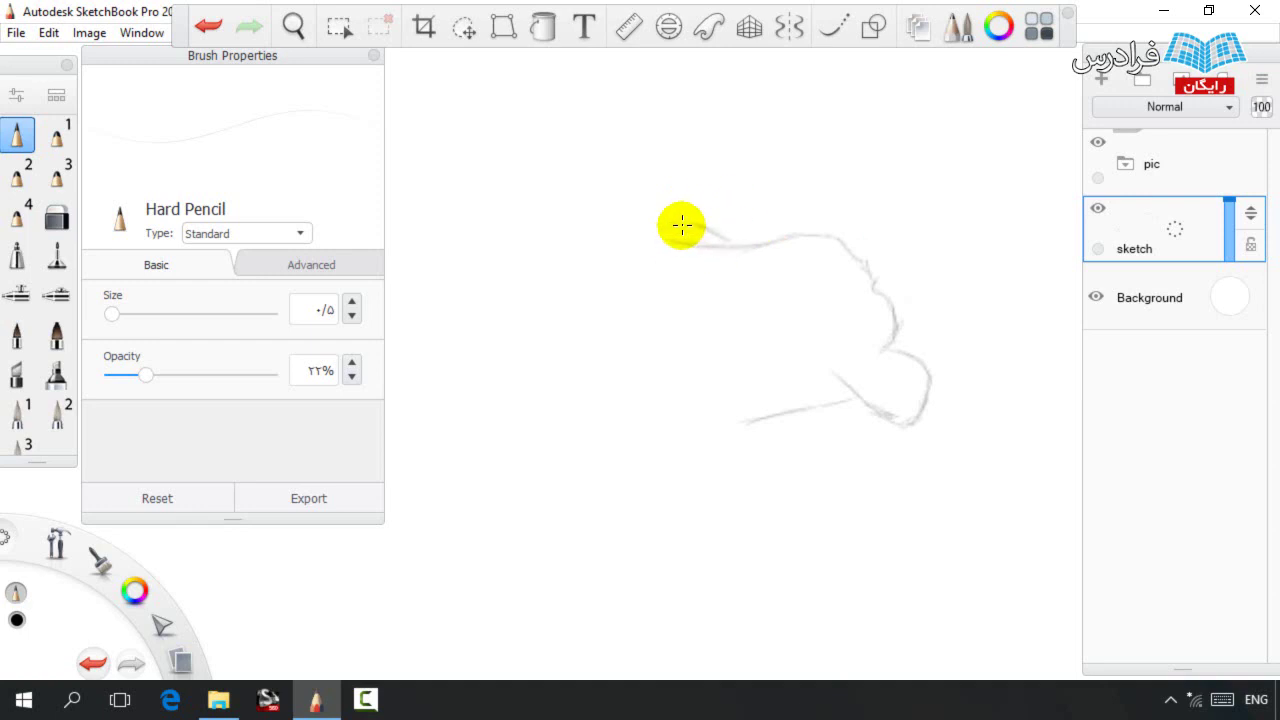
mouse_move(648, 223)
mouse_down()
mouse_move(619, 260)
mouse_move(688, 248)
mouse_move(651, 228)
mouse_move(570, 242)
mouse_move(630, 230)
mouse_move(572, 272)
mouse_up()
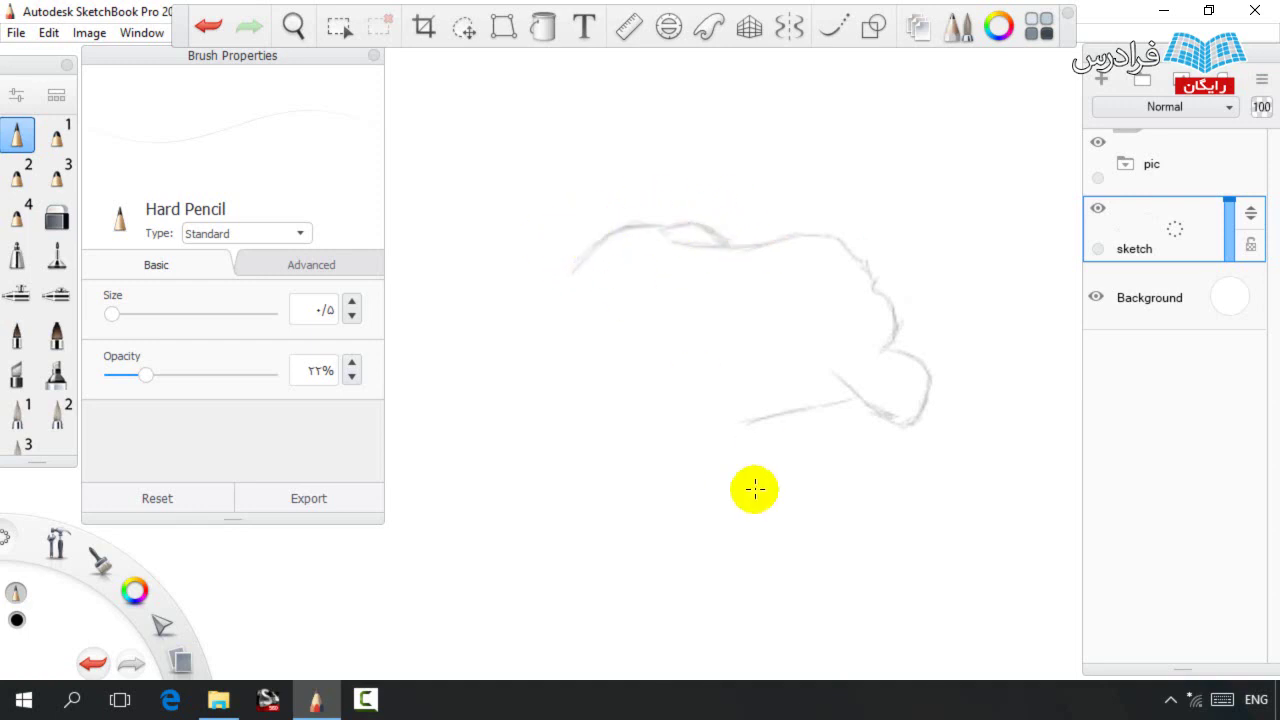
mouse_move(777, 409)
mouse_down()
mouse_move(714, 434)
mouse_move(649, 437)
mouse_up()
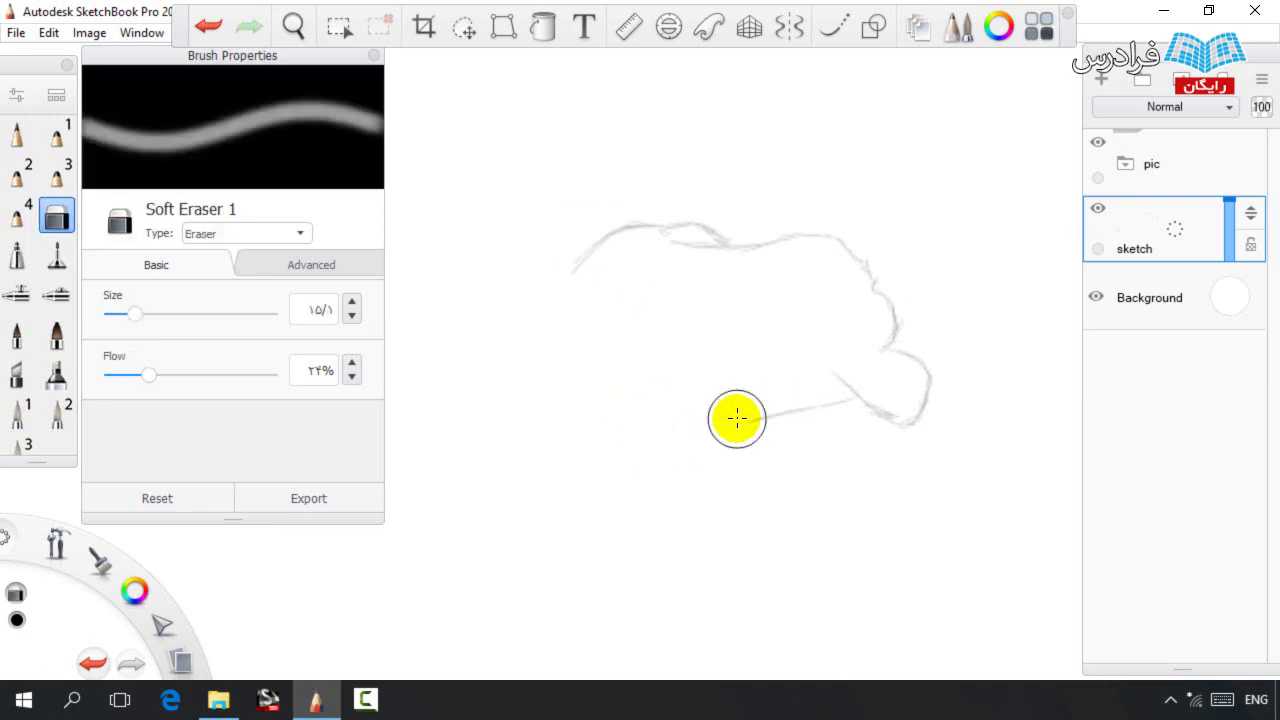
mouse_move(762, 423)
mouse_down()
mouse_move(704, 440)
mouse_move(603, 405)
mouse_up()
mouse_move(585, 325)
mouse_down()
mouse_move(592, 401)
mouse_move(583, 315)
mouse_up()
mouse_move(592, 250)
mouse_down()
mouse_move(618, 230)
mouse_move(573, 230)
mouse_move(601, 318)
mouse_move(516, 258)
mouse_move(564, 297)
mouse_move(527, 217)
mouse_up()
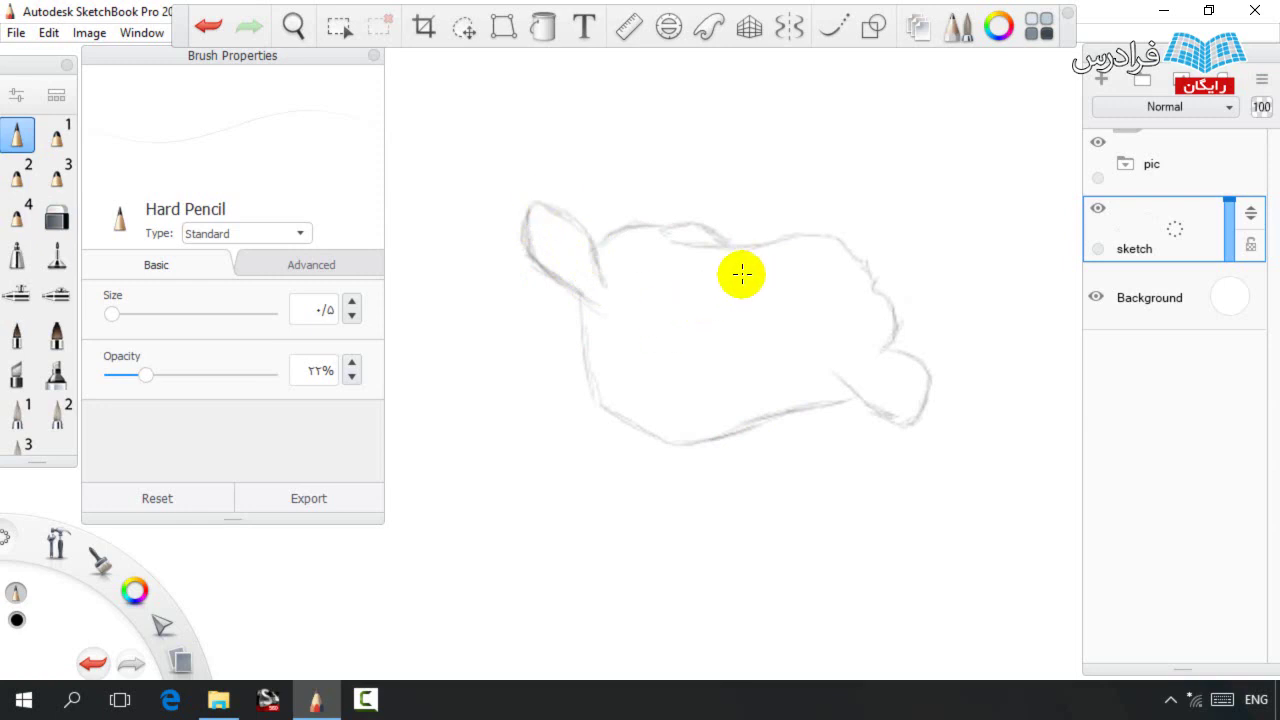
Draw the eye with its socket lines, the nostril and the mouth details inside the head outline.
drag(672, 256, 626, 316)
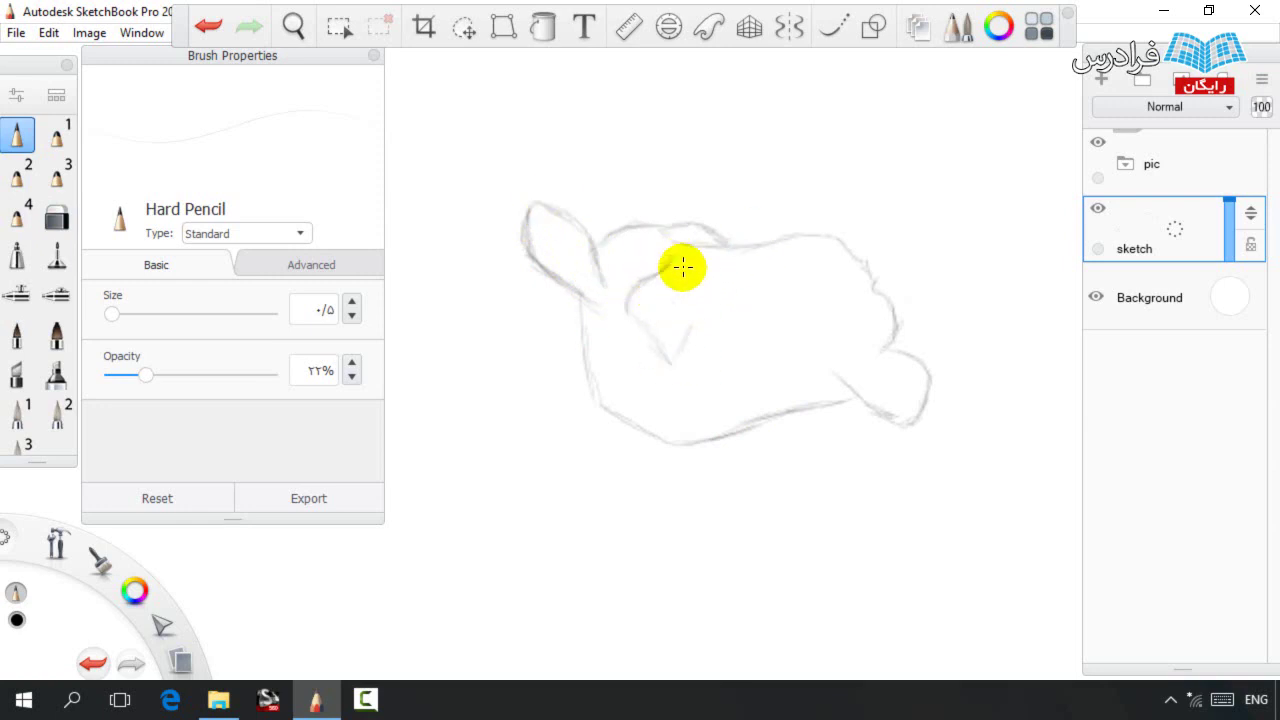
key(space)
drag(769, 338, 704, 282)
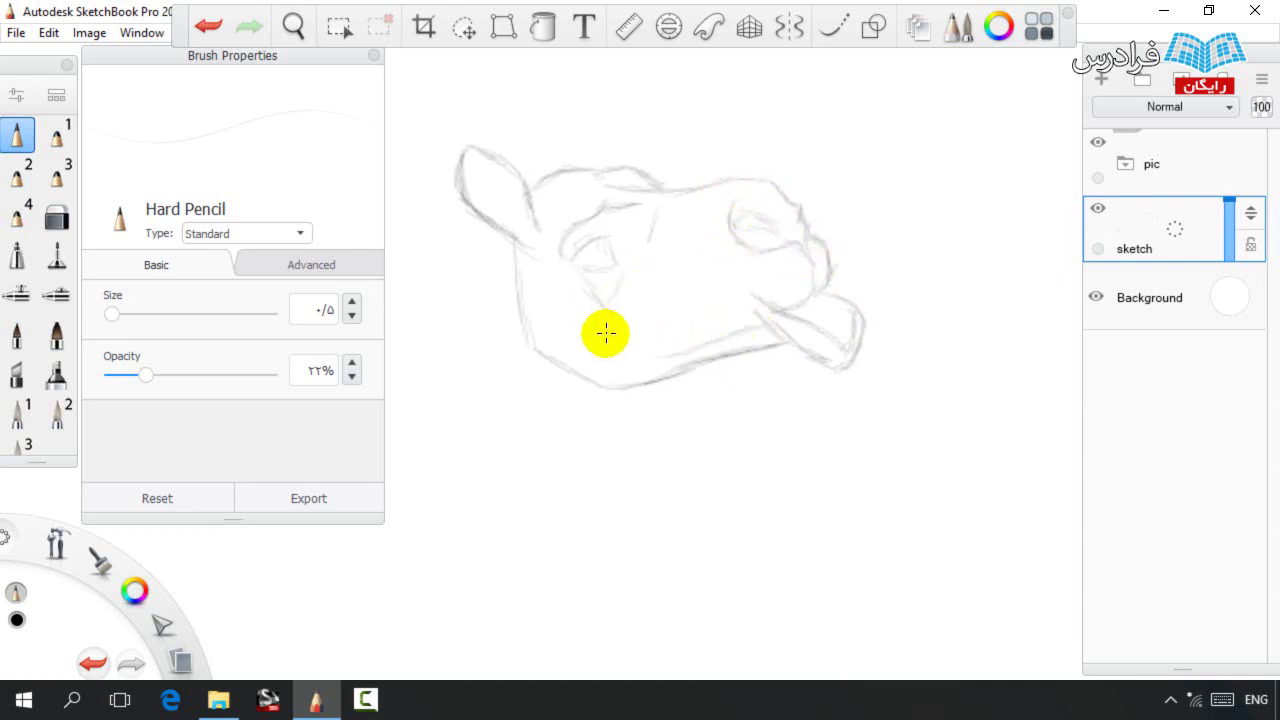
mouse_move(503, 251)
mouse_down()
mouse_move(560, 372)
mouse_move(509, 287)
mouse_move(548, 362)
mouse_up()
Sketch the back of the neck behind the ear and the start of the throat line below the jaw.
key(space)
drag(657, 297, 743, 283)
key(space)
drag(648, 355, 725, 297)
mouse_move(672, 241)
mouse_down()
mouse_move(609, 332)
mouse_move(594, 430)
mouse_up()
drag(643, 281, 595, 430)
mouse_move(816, 328)
mouse_down()
mouse_move(800, 349)
mouse_move(795, 438)
mouse_up()
drag(815, 335, 790, 396)
Draw the hanging beard of hair beneath the jaw and continue the front of the neck below it.
key(space)
drag(785, 410, 773, 350)
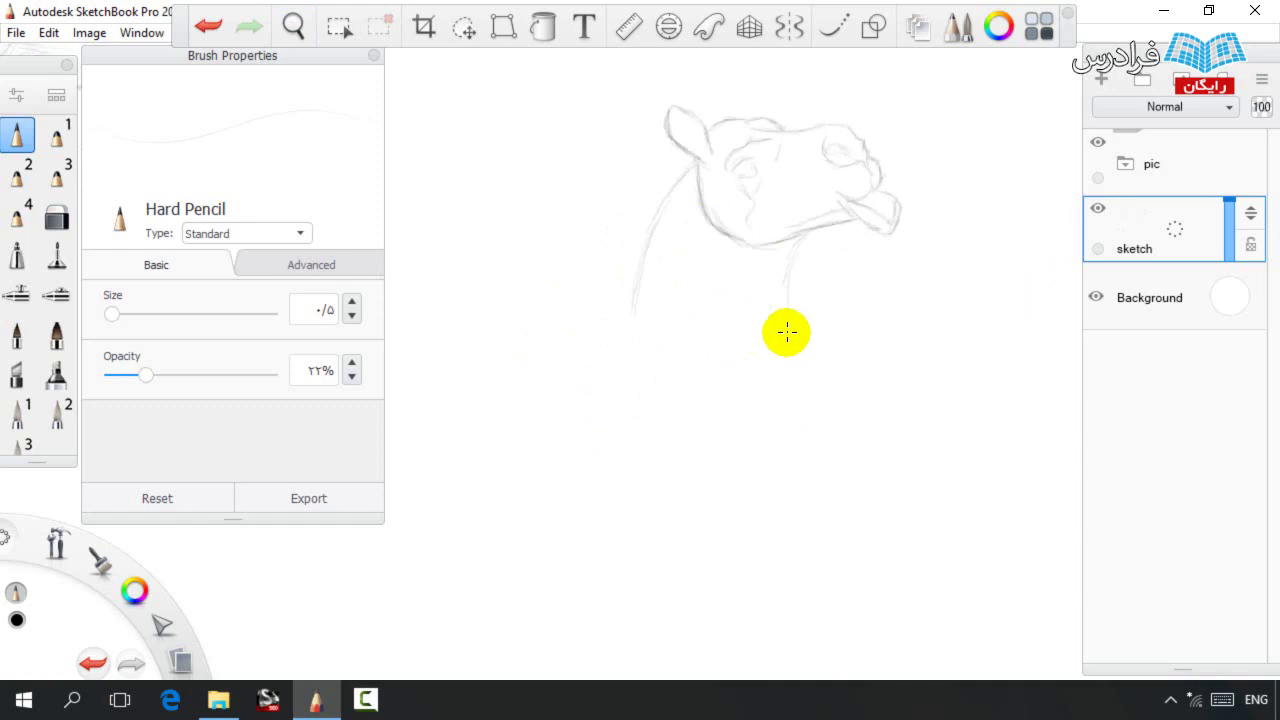
mouse_move(808, 257)
mouse_down()
mouse_move(794, 374)
mouse_move(771, 406)
mouse_move(746, 374)
mouse_up()
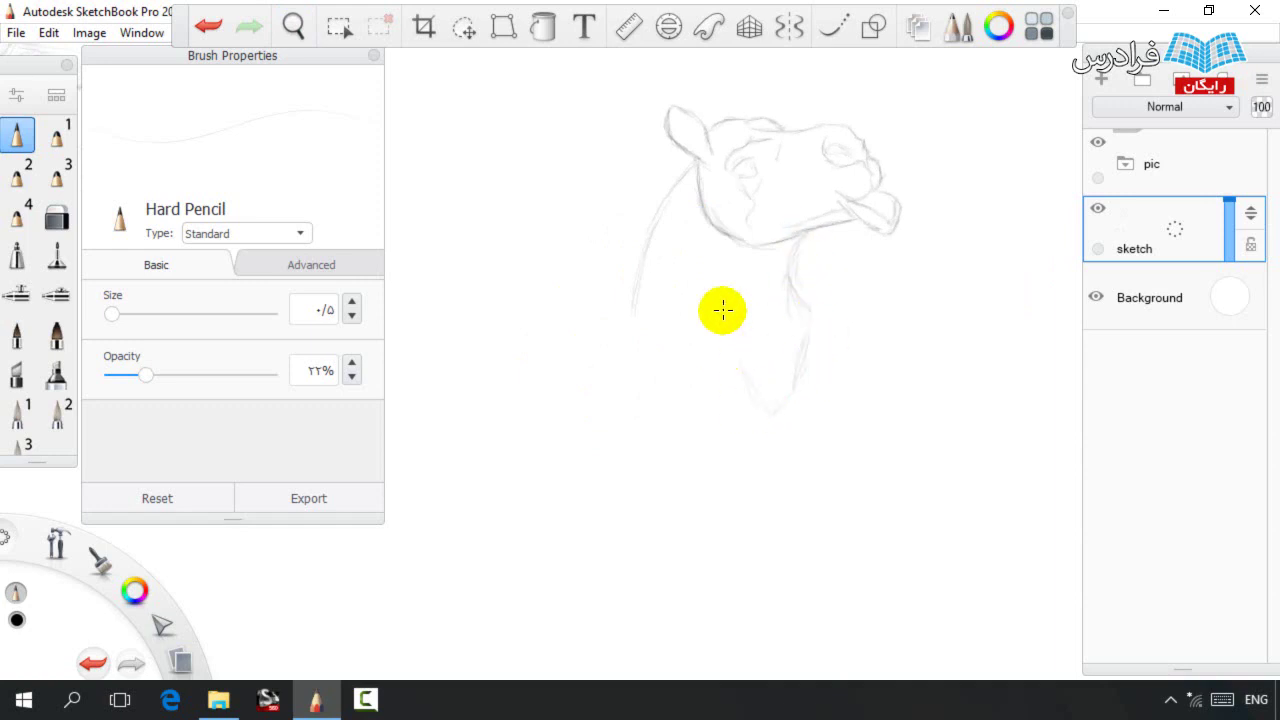
drag(718, 238, 734, 270)
drag(757, 410, 731, 477)
Extend the nape line downward and add tufts of mane hair along the back of the neck.
drag(639, 285, 610, 363)
drag(650, 217, 703, 152)
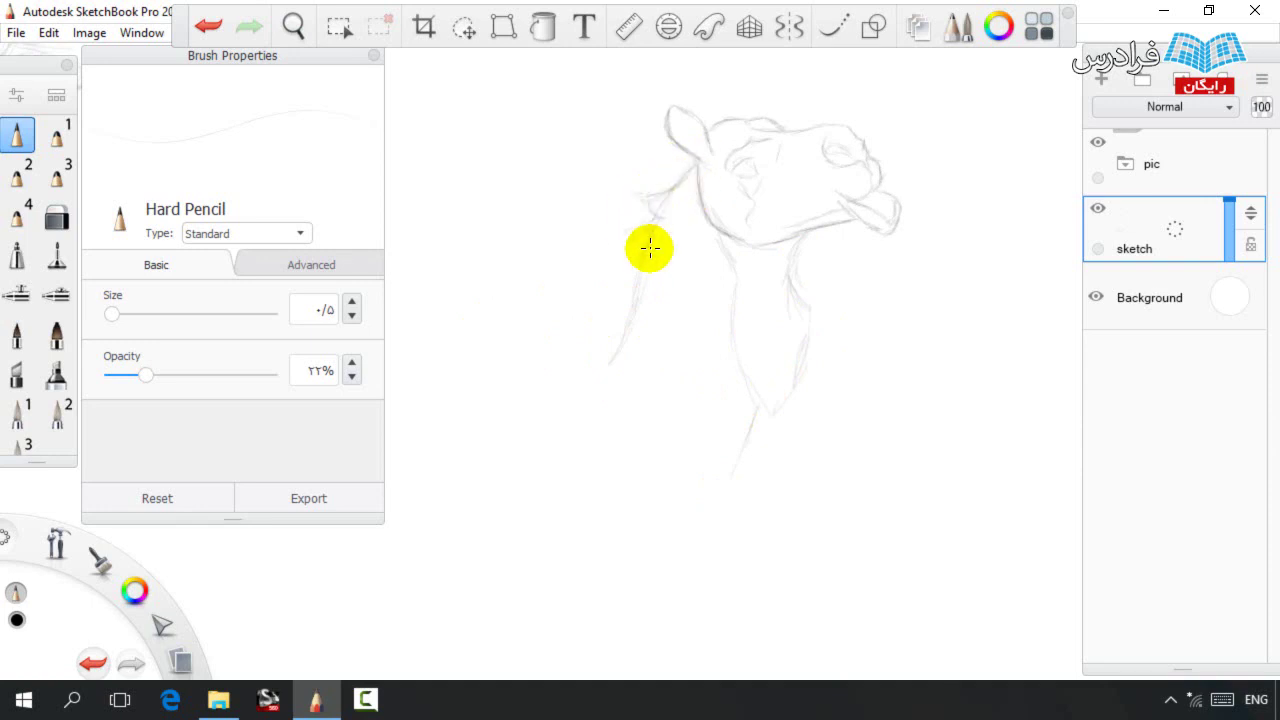
mouse_move(613, 340)
mouse_down()
mouse_move(693, 189)
mouse_move(664, 262)
mouse_move(714, 323)
mouse_up()
Lasso the head study's head, enlarge it slightly on the neck and deselect.
click(462, 26)
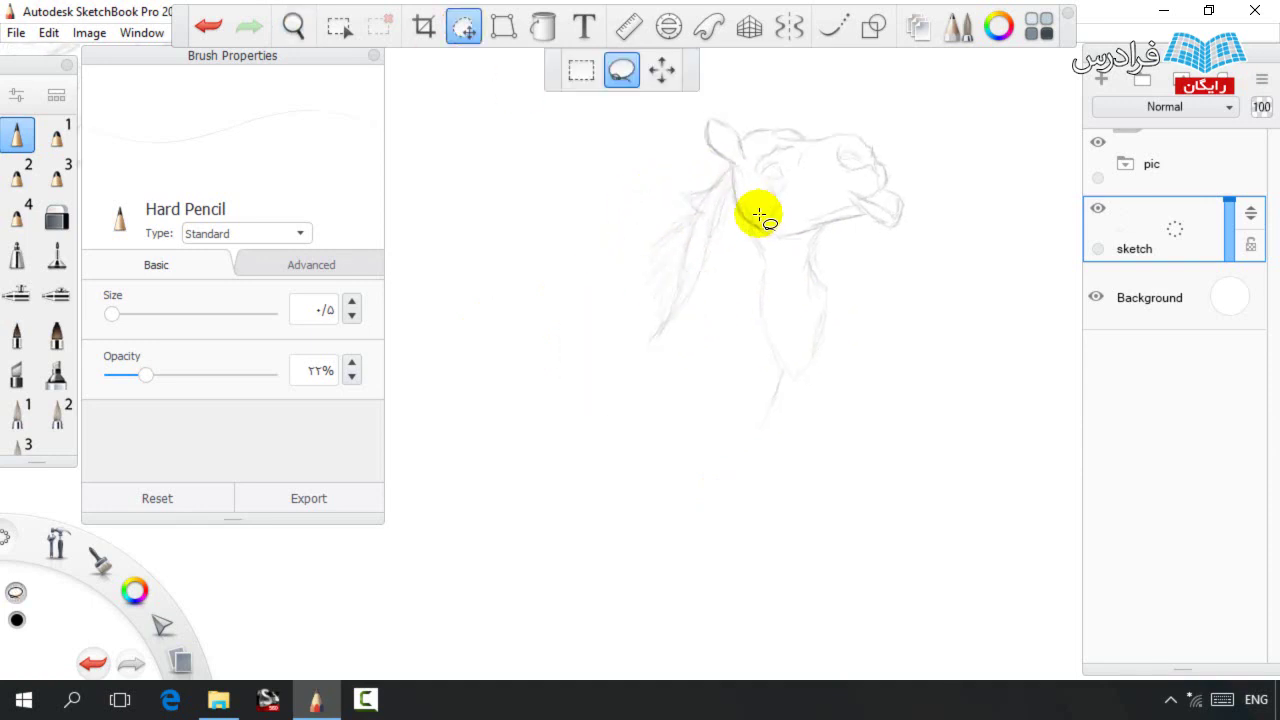
mouse_move(841, 235)
mouse_down()
mouse_move(794, 237)
mouse_move(766, 80)
mouse_move(850, 245)
mouse_up()
mouse_move(826, 303)
mouse_down()
mouse_move(858, 256)
mouse_move(848, 251)
mouse_up()
key(ctrl+d)
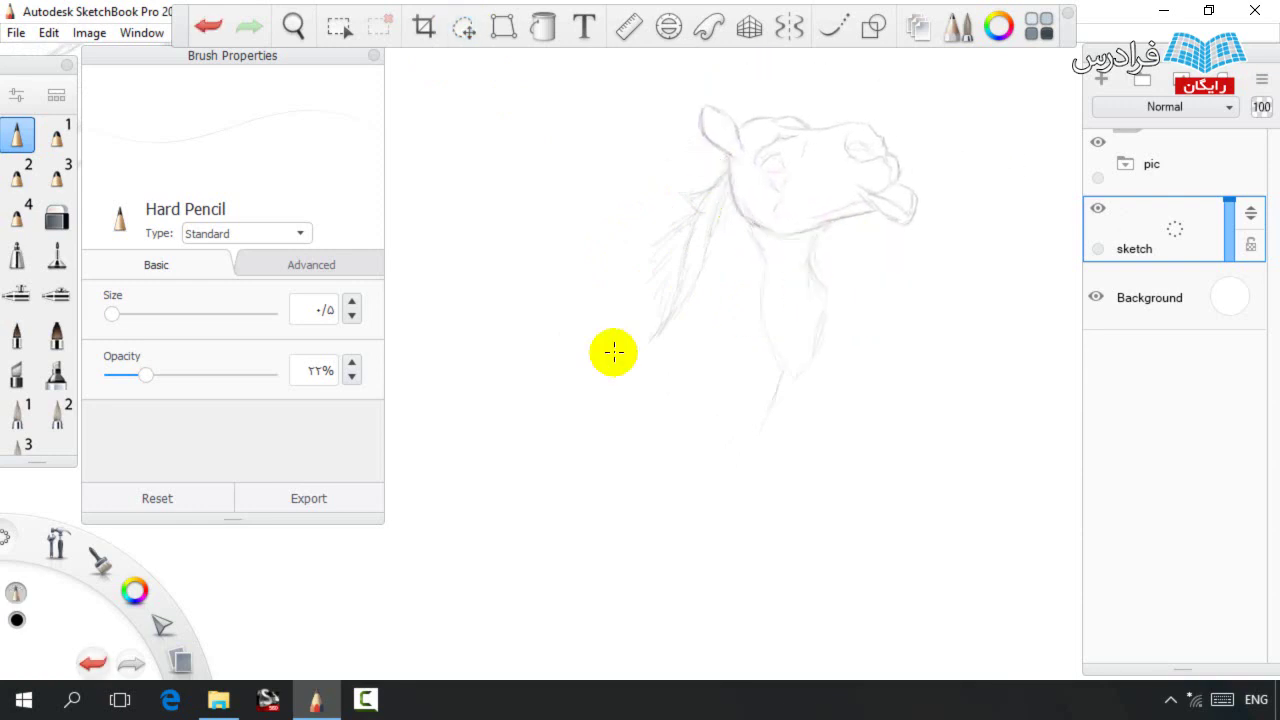
Sketch the shoulder end of the back line and the long curve from the throat down to the chest.
mouse_move(663, 332)
mouse_down()
mouse_move(629, 371)
mouse_move(642, 308)
mouse_move(675, 307)
mouse_move(645, 357)
mouse_move(577, 353)
mouse_up()
drag(520, 321, 632, 366)
mouse_move(773, 397)
mouse_down()
mouse_move(758, 452)
mouse_move(705, 495)
mouse_up()
drag(629, 525, 508, 512)
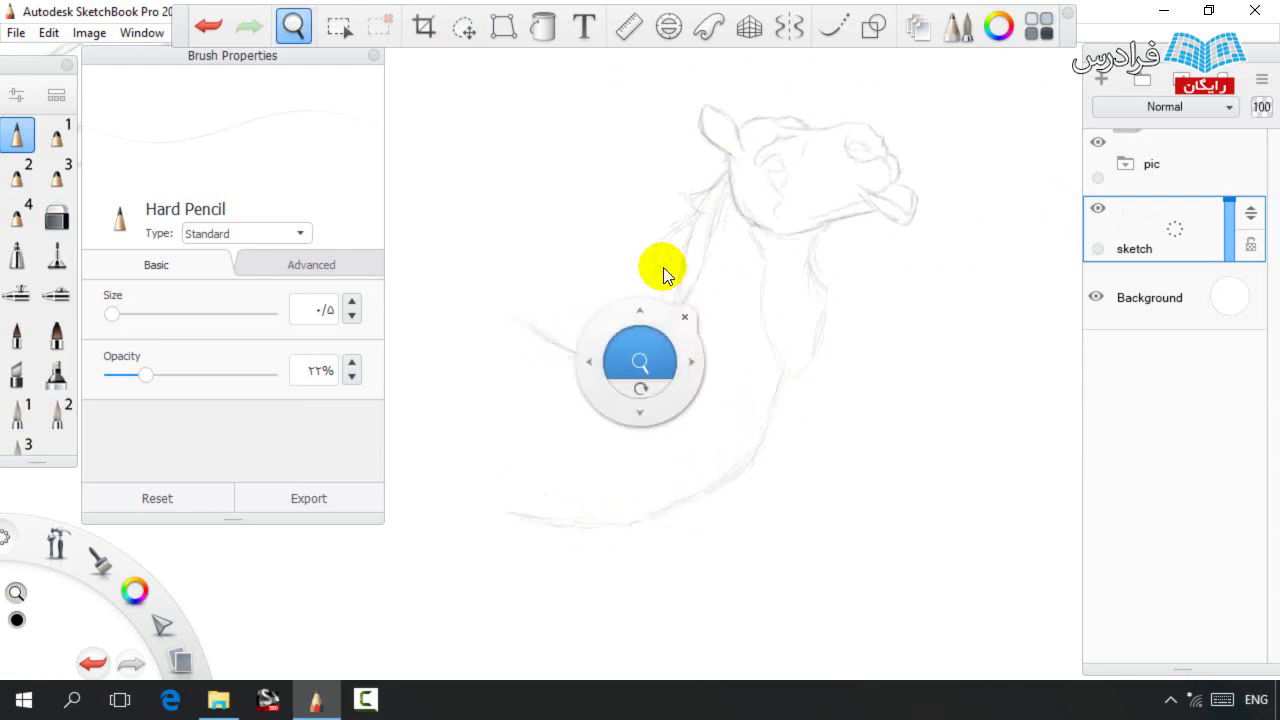
Draw the hump's front slope down to the base of the neck and the chest and foreleg lines.
drag(689, 298, 839, 374)
drag(641, 353, 697, 405)
mouse_move(647, 353)
mouse_down()
mouse_move(664, 397)
mouse_move(625, 312)
mouse_move(531, 214)
mouse_move(543, 214)
mouse_up()
mouse_move(662, 583)
mouse_down()
mouse_move(645, 448)
mouse_move(647, 533)
mouse_move(620, 541)
mouse_move(628, 462)
mouse_move(599, 577)
mouse_up()
key(space)
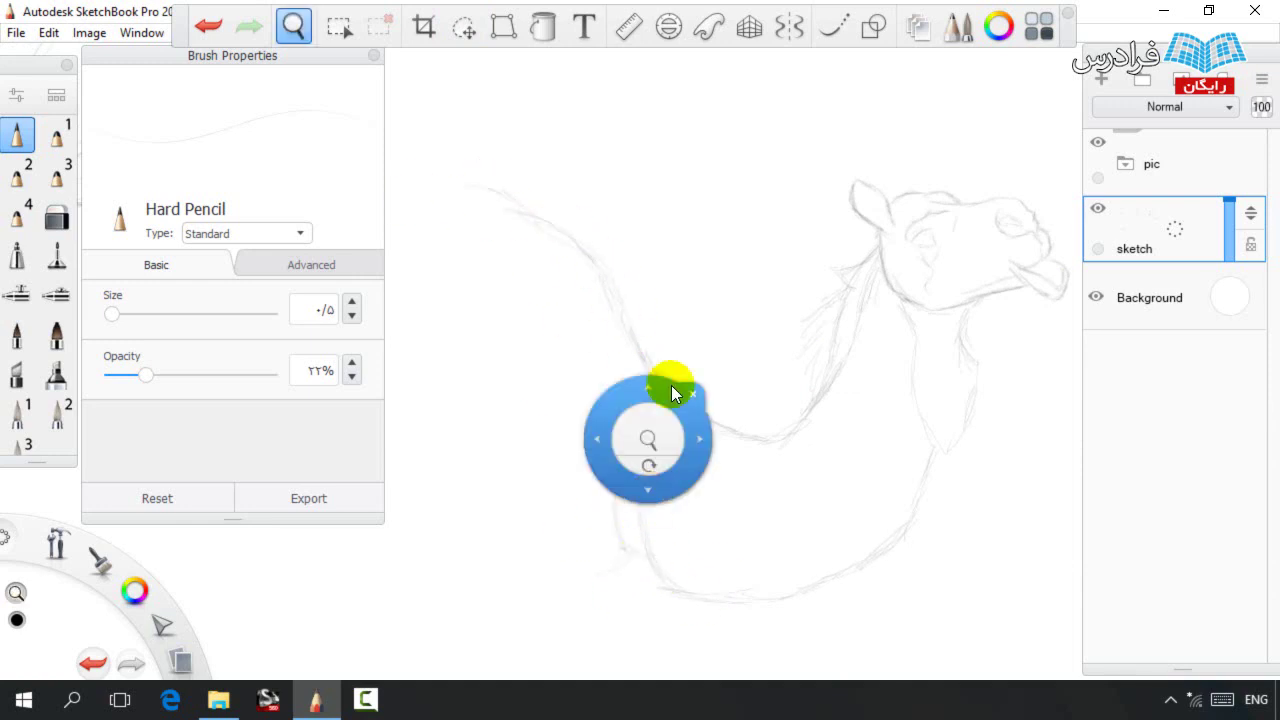
Lasso the upper part of the head study, adjust its placement and proportion against the neck and deselect.
drag(655, 503, 687, 462)
key(space)
drag(777, 257, 626, 434)
click(463, 26)
mouse_move(832, 514)
mouse_down()
mouse_move(803, 491)
mouse_move(1014, 277)
mouse_move(900, 543)
mouse_up()
key(v)
drag(749, 480, 780, 469)
drag(774, 412, 802, 396)
key(space)
mouse_move(900, 322)
mouse_down()
mouse_move(829, 334)
mouse_move(822, 115)
mouse_move(1000, 363)
mouse_up()
key(v)
drag(855, 403, 872, 421)
drag(873, 371, 889, 363)
key(ctrl+d)
Clean up and redraw the throat join under the jaw and thicken the mane with hair strokes along the nape.
mouse_move(914, 322)
mouse_down()
mouse_move(884, 363)
mouse_move(820, 543)
mouse_move(795, 401)
mouse_move(810, 368)
mouse_up()
key(e)
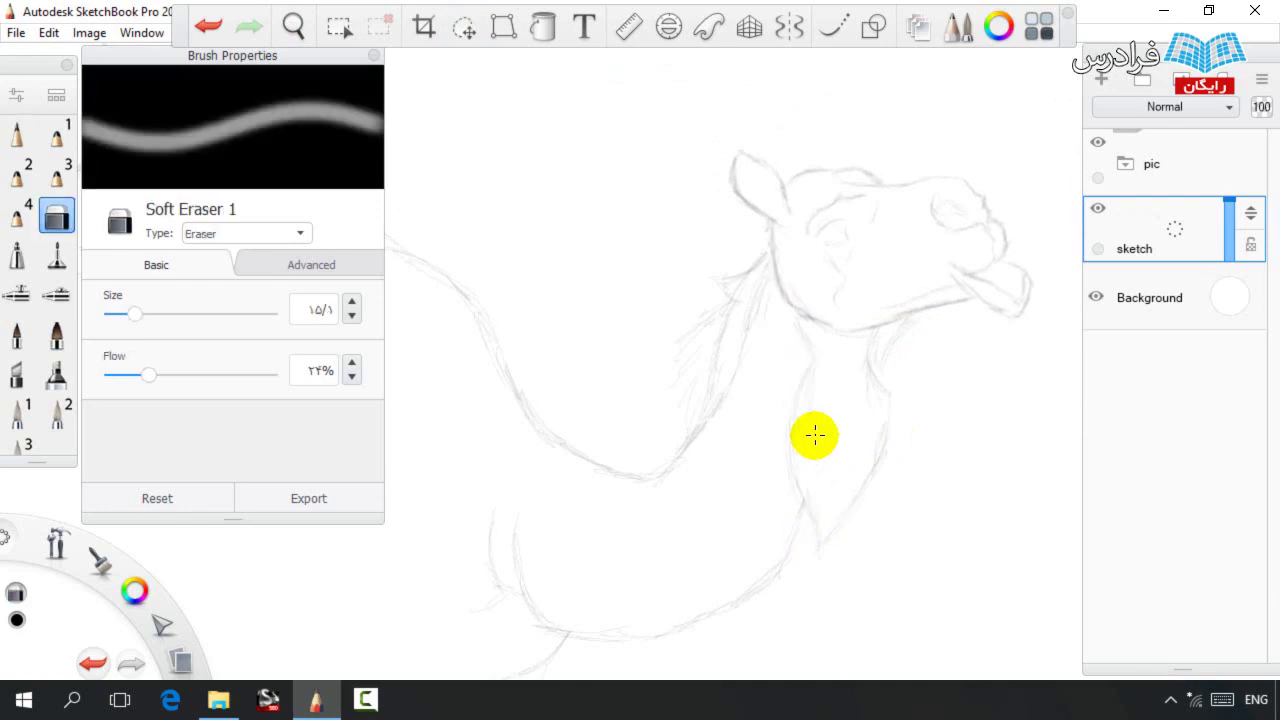
key(e)
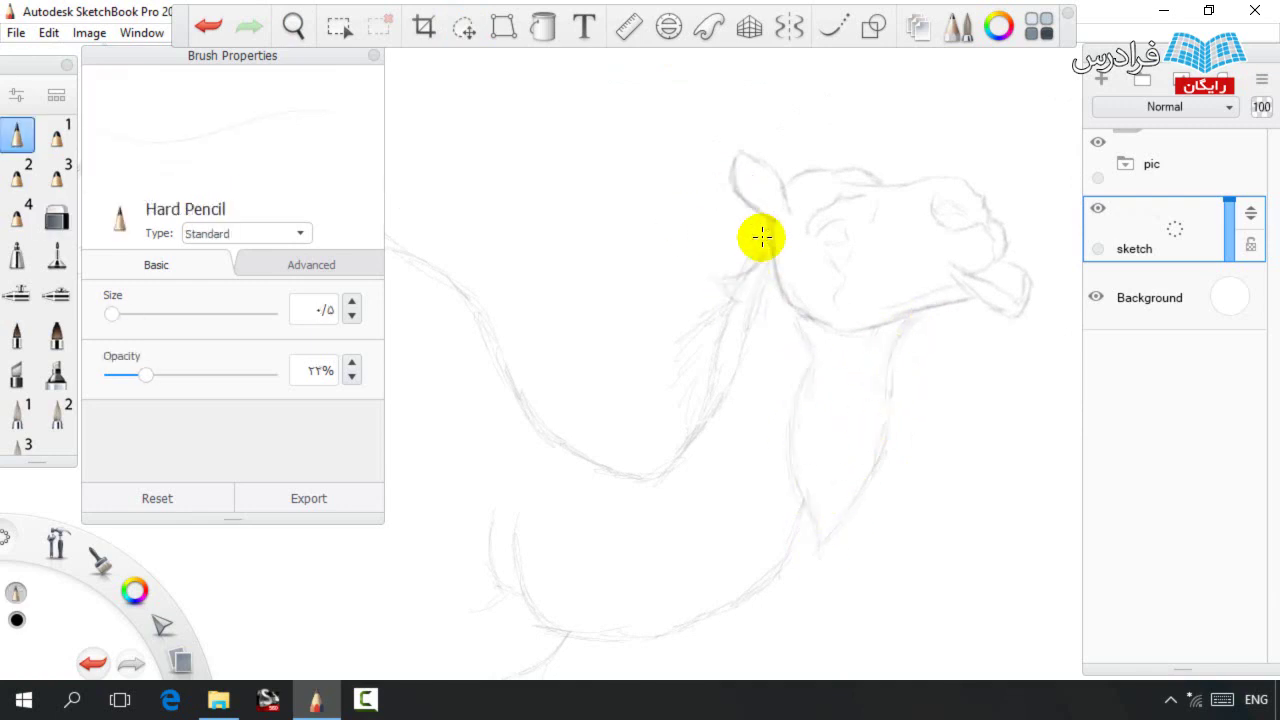
key(e)
key(e)
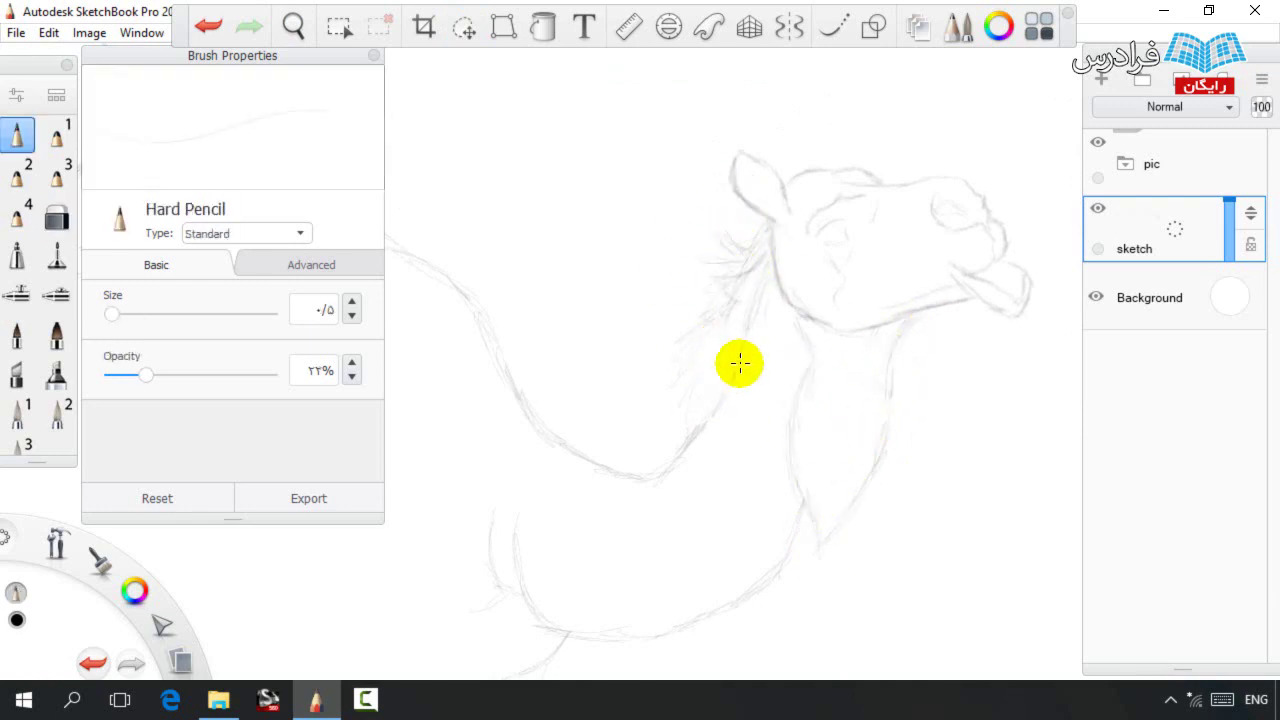
mouse_move(687, 383)
mouse_down()
mouse_move(763, 291)
mouse_move(734, 309)
mouse_up()
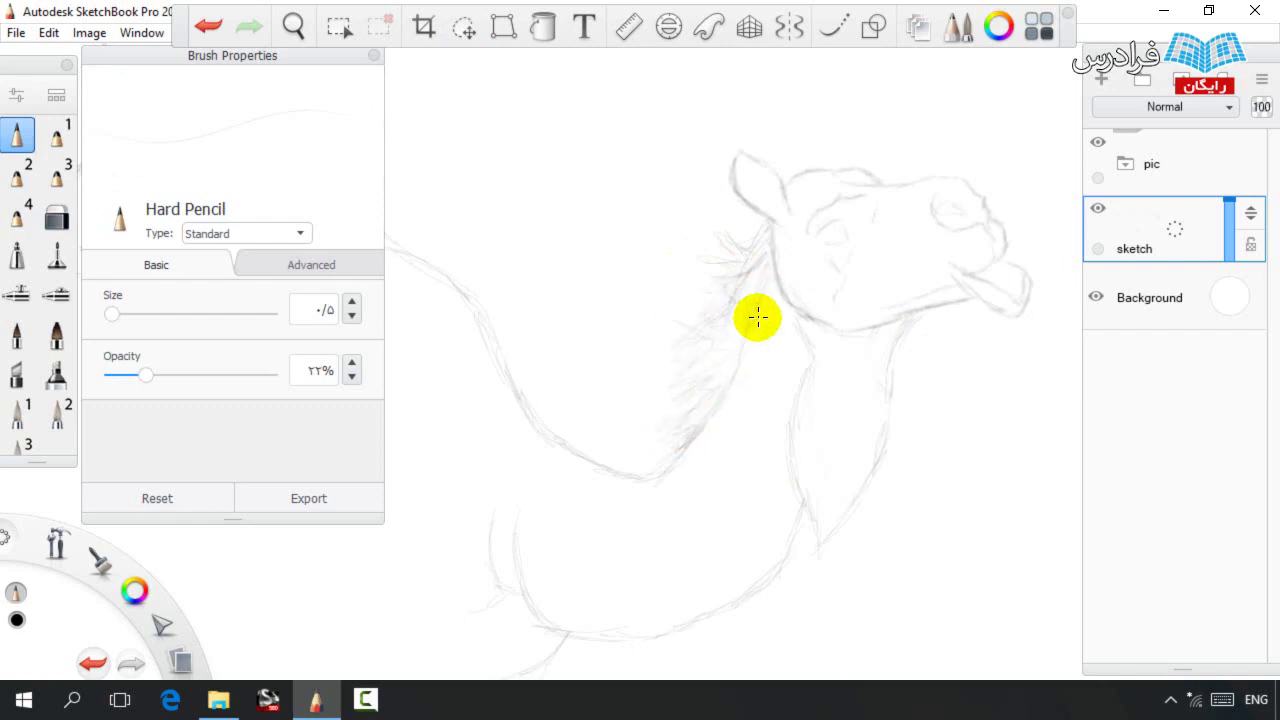
scroll(597, 357, down, 2)
Lasso the whole head-and-neck sketch, move it under the desert camel photo and deselect.
click(463, 27)
mouse_move(465, 322)
mouse_down()
mouse_move(980, 166)
mouse_move(563, 664)
mouse_up()
mouse_move(573, 363)
mouse_down()
mouse_move(586, 366)
mouse_move(514, 309)
mouse_move(498, 232)
mouse_up()
key(ctrl+d)
Lasso the back and chest lines of the head-and-neck study, shift them to broaden the neck's base and deselect.
key(space)
drag(534, 271, 575, 243)
key(space)
mouse_move(578, 308)
mouse_down()
mouse_move(612, 357)
mouse_move(697, 343)
mouse_up()
mouse_move(686, 570)
mouse_down()
mouse_move(777, 363)
mouse_move(634, 526)
mouse_up()
drag(619, 444, 616, 447)
drag(629, 531, 597, 520)
mouse_move(604, 443)
mouse_down()
mouse_move(623, 464)
mouse_move(711, 484)
mouse_move(722, 466)
mouse_move(691, 511)
mouse_up()
click(649, 428)
key(space)
key(s)
key(s)
key(s)
Erase the broken joins around the lower neck and redraw the nape's lower curve and the chest line under the throat.
key(e)
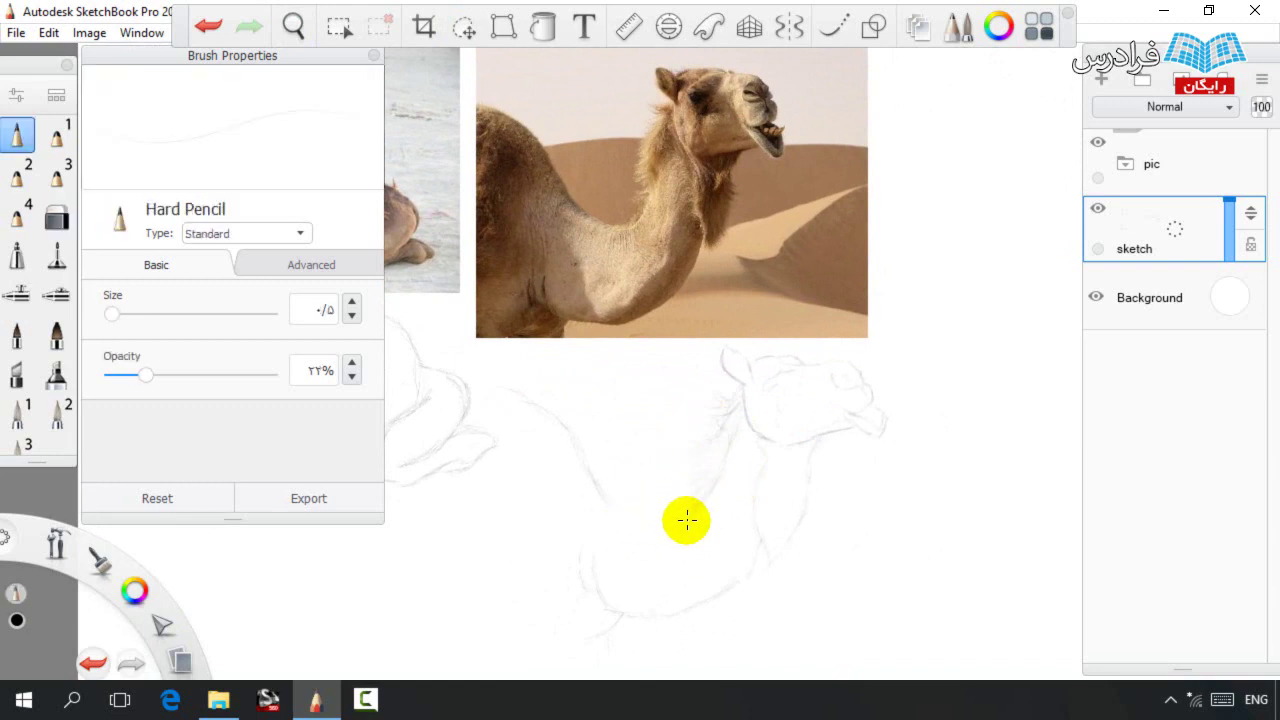
key(e)
drag(751, 560, 751, 577)
key(e)
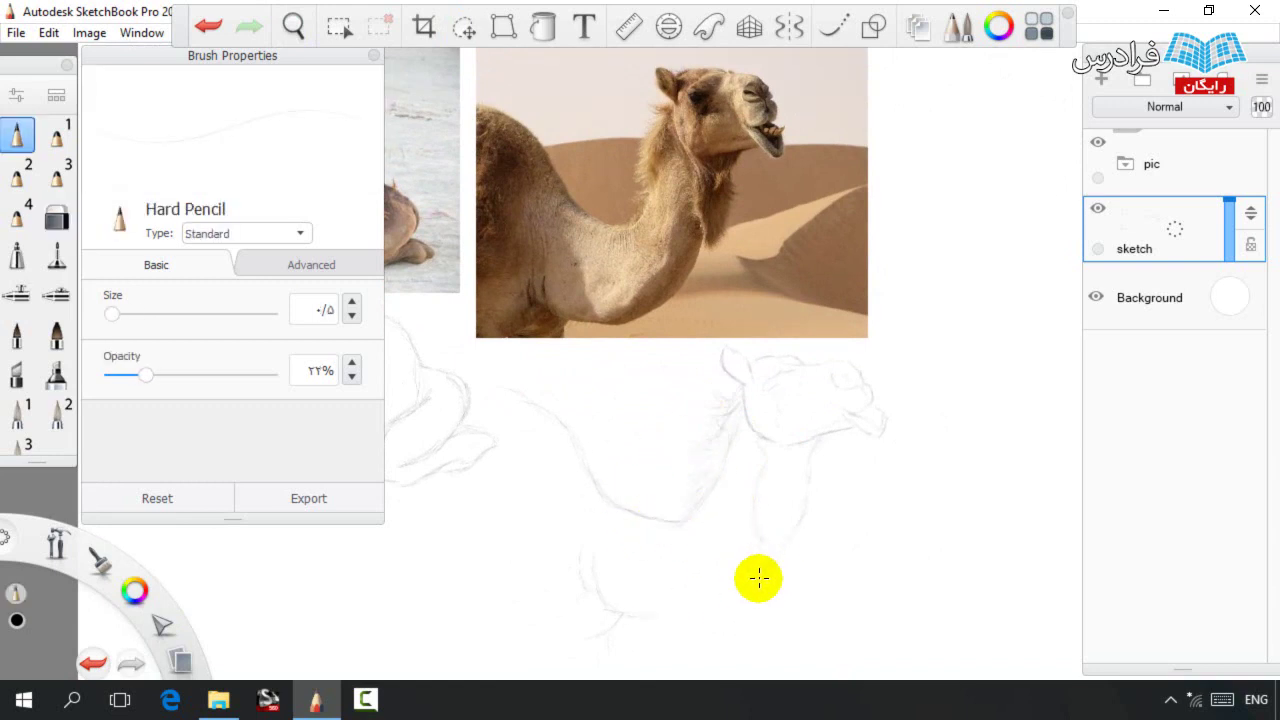
key(e)
key(e)
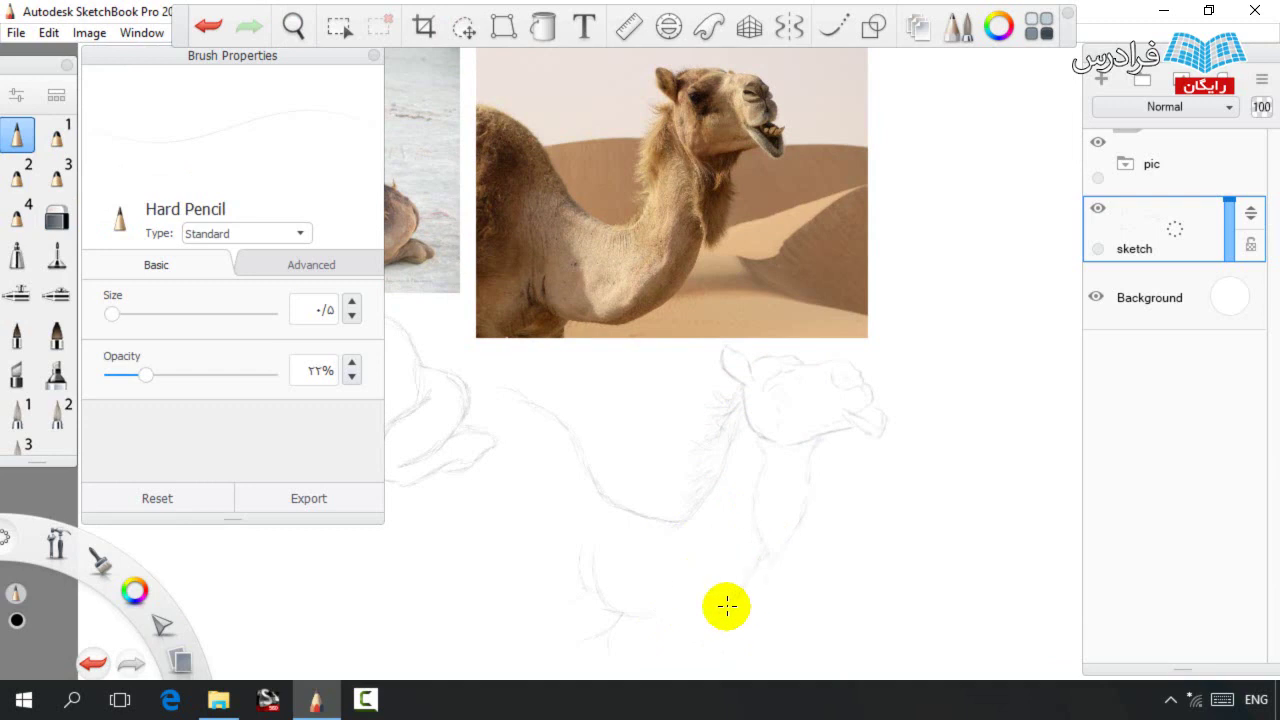
mouse_move(750, 593)
mouse_down()
mouse_move(678, 624)
mouse_move(621, 618)
mouse_up()
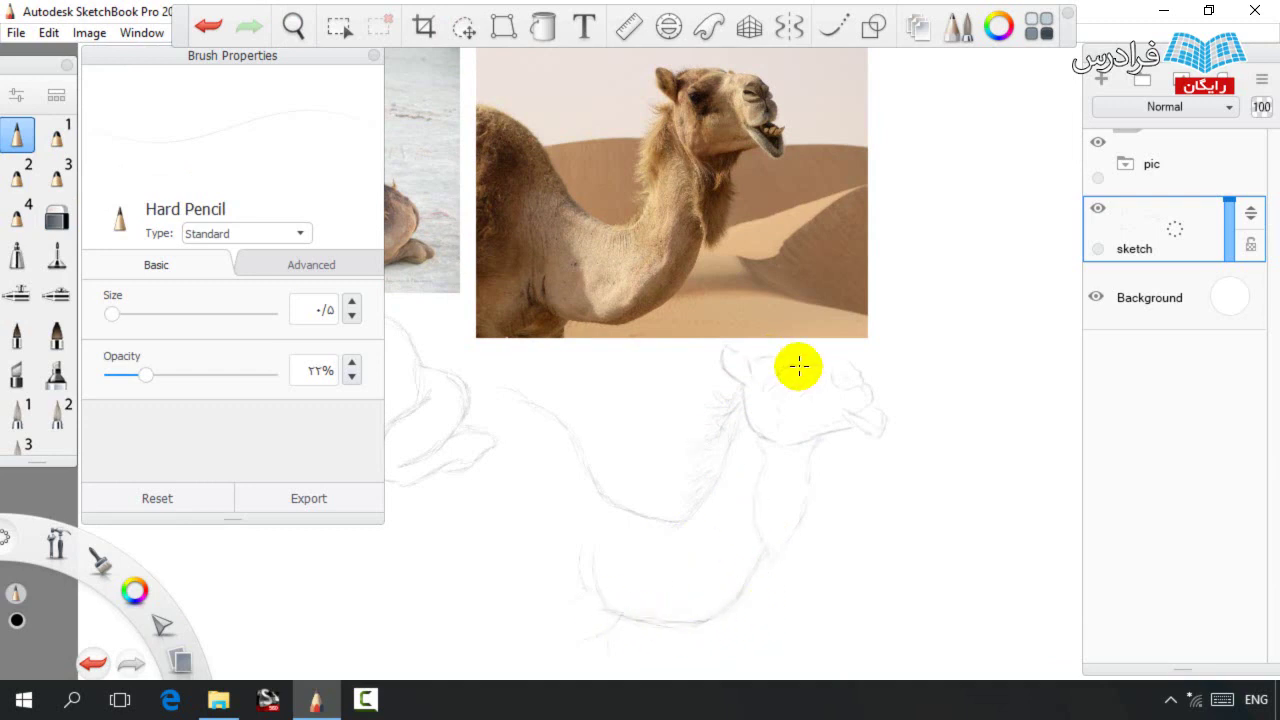
key(space)
drag(761, 386, 773, 339)
click(465, 27)
mouse_move(536, 392)
mouse_down()
mouse_move(1015, 442)
mouse_move(498, 600)
mouse_up()
key(Delete)
key(ctrl+z)
key(Escape)
Start a grazing camel sketch on empty canvas by drawing its lowered muzzle with the face line, two lips and jaw.
key(ctrl+0)
key(space)
mouse_move(746, 431)
mouse_down()
mouse_move(637, 349)
mouse_move(508, 368)
mouse_up()
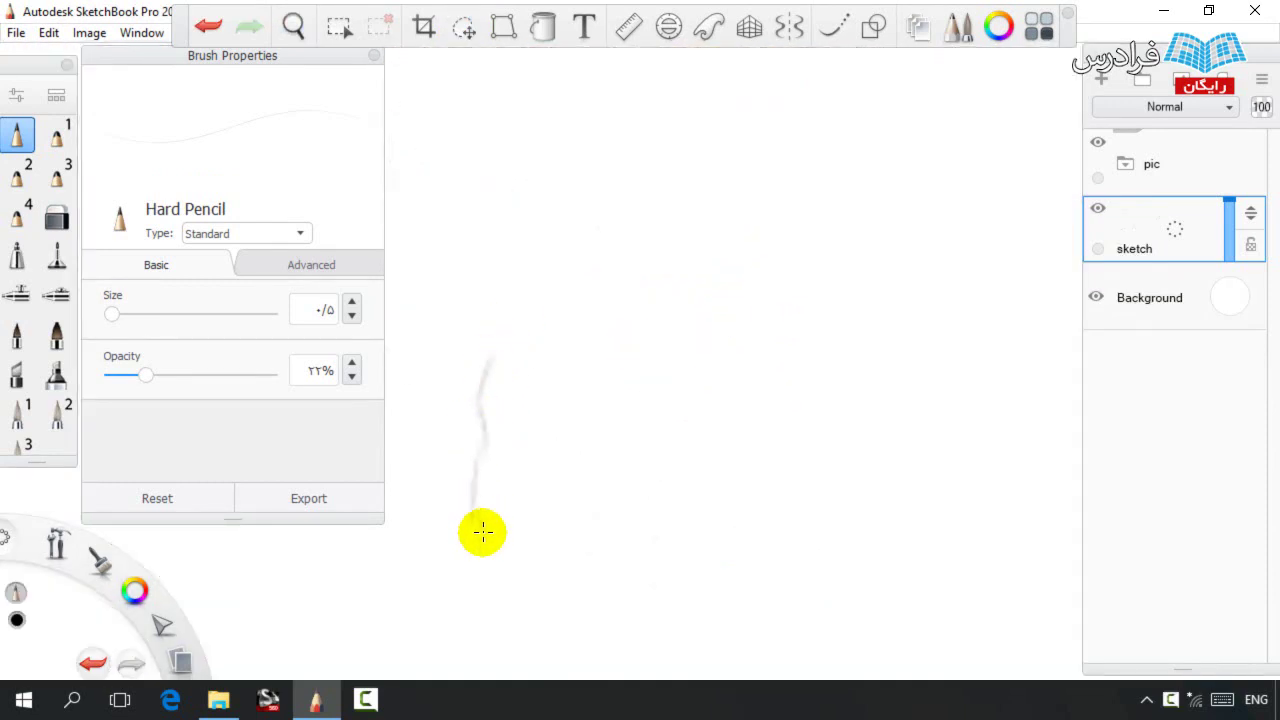
key(e)
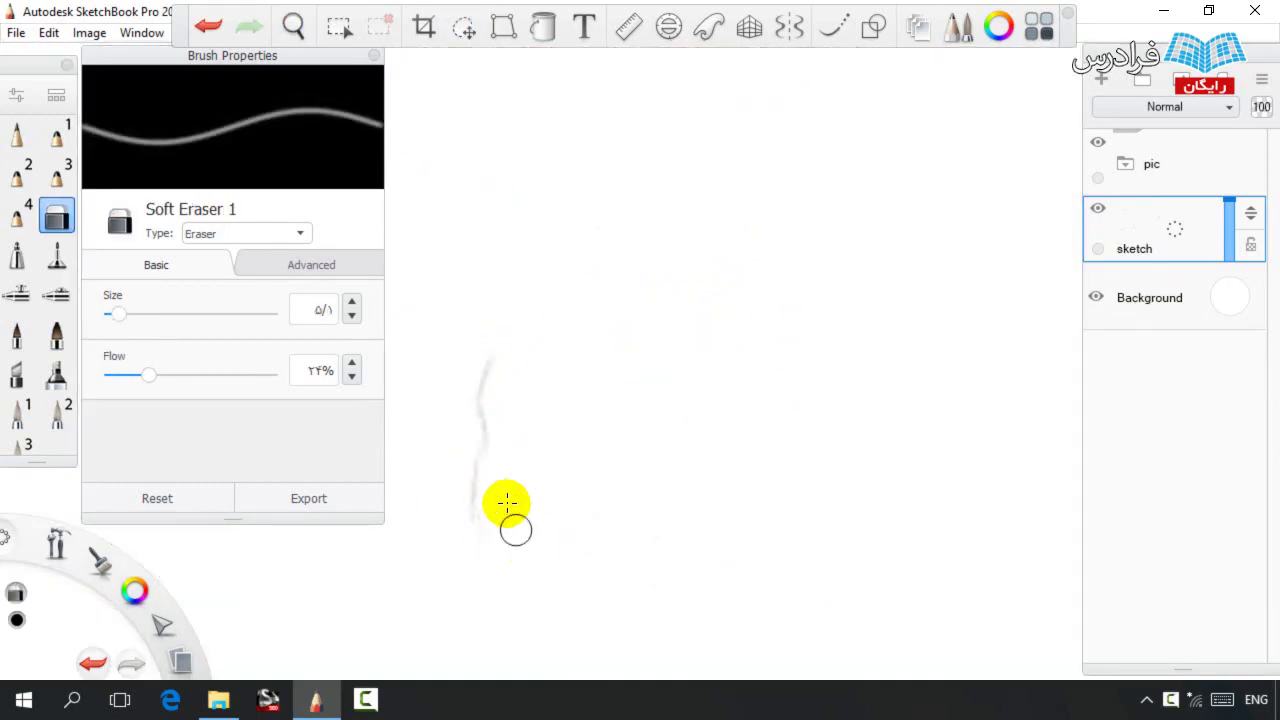
key(e)
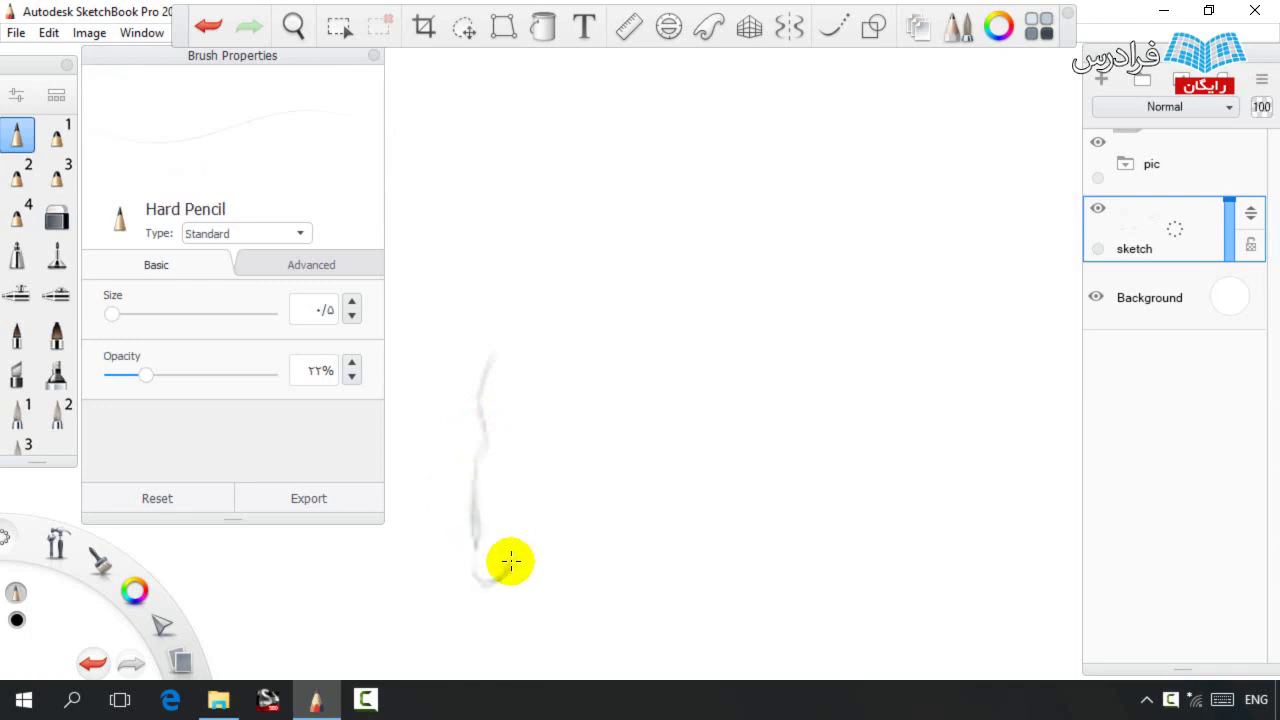
mouse_move(547, 556)
mouse_down()
mouse_move(539, 583)
mouse_move(577, 503)
mouse_up()
key(e)
drag(483, 367, 490, 410)
key(e)
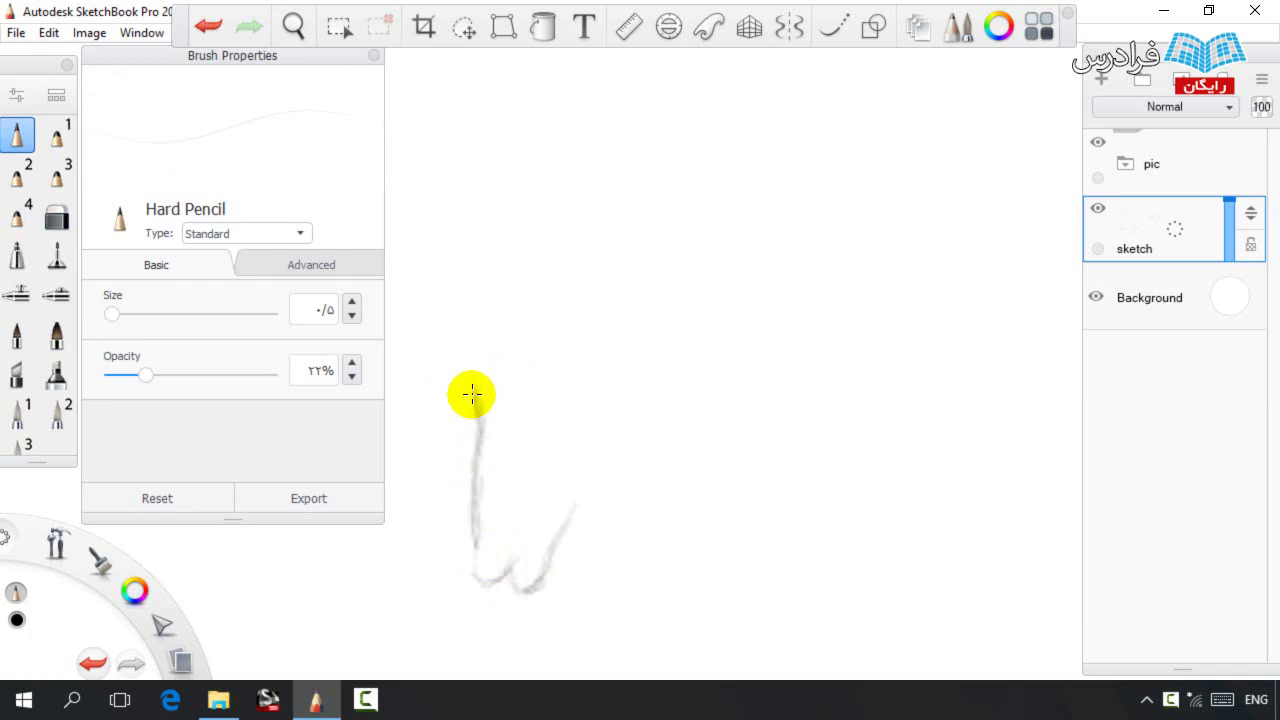
key(e)
key(e)
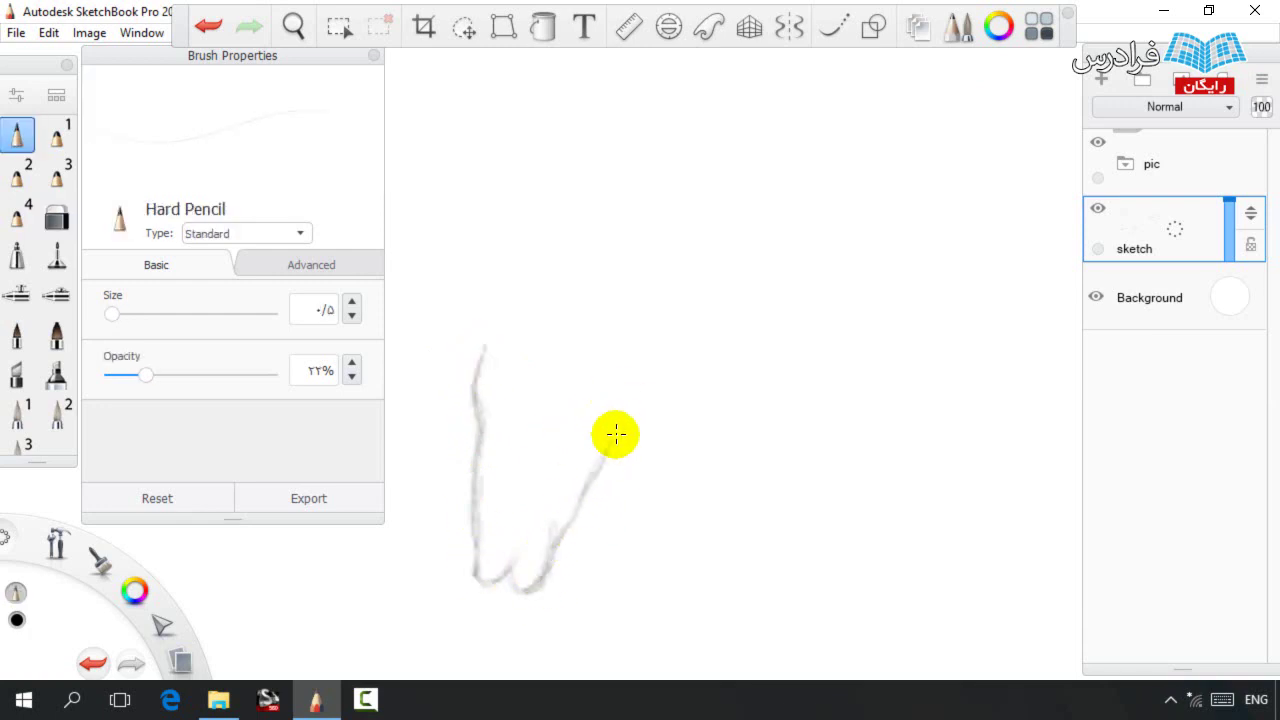
Draw both edges of the grazing camel's long lowered neck from the head up to the withers and chest.
drag(597, 300, 686, 386)
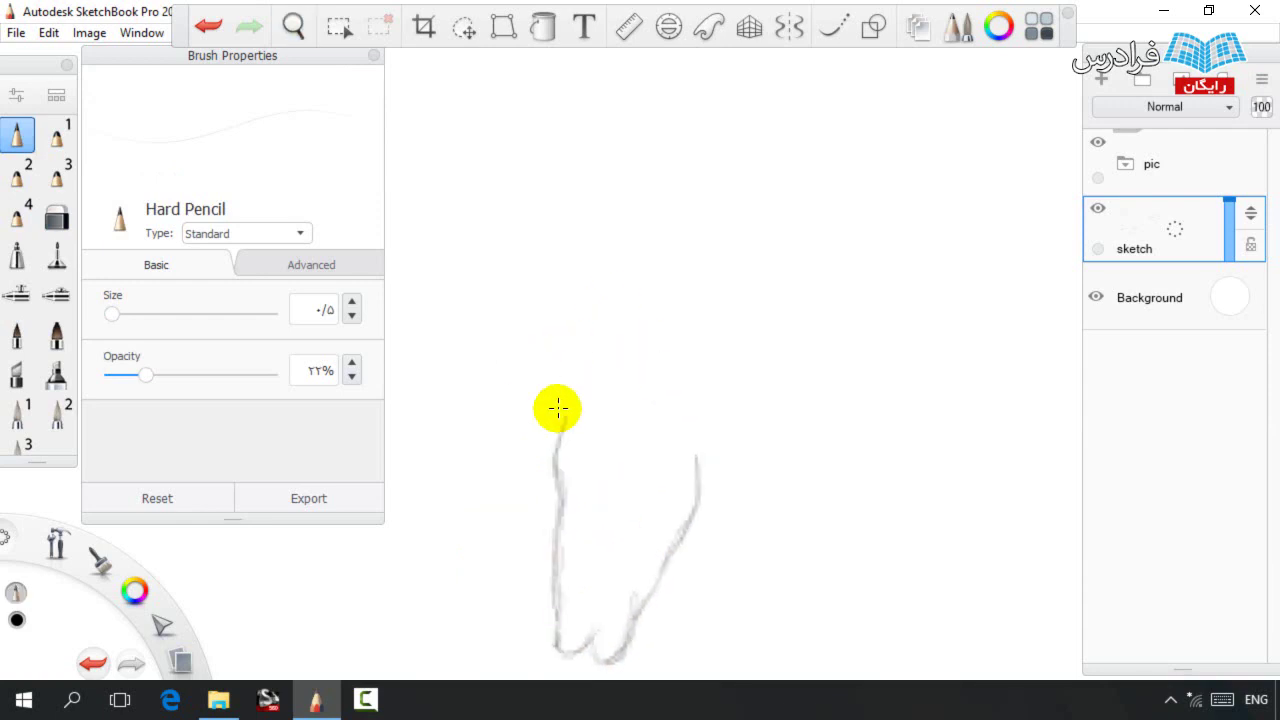
mouse_move(577, 360)
mouse_down()
mouse_move(510, 370)
mouse_move(586, 374)
mouse_move(523, 349)
mouse_move(543, 329)
mouse_move(569, 234)
mouse_move(628, 155)
mouse_up()
mouse_move(568, 500)
mouse_down()
mouse_move(640, 354)
mouse_move(708, 277)
mouse_move(618, 352)
mouse_move(597, 389)
mouse_up()
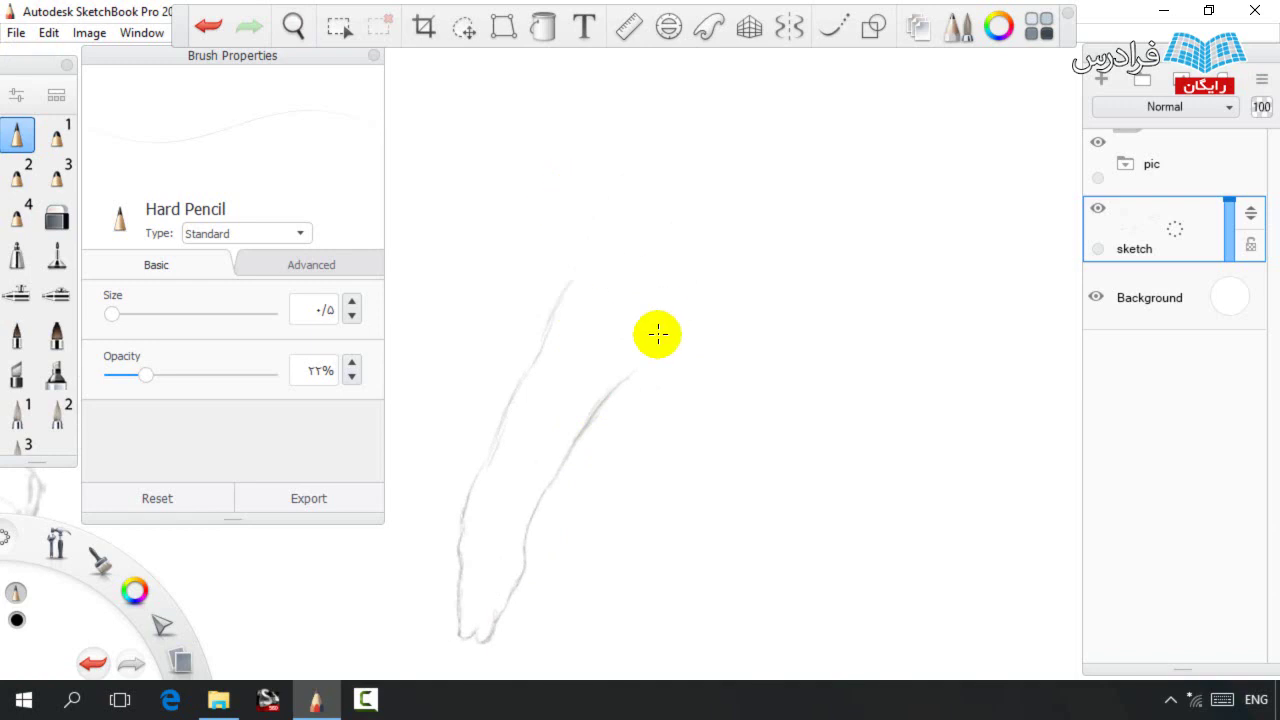
mouse_move(570, 283)
mouse_down()
mouse_move(598, 218)
mouse_move(583, 251)
mouse_move(649, 175)
mouse_up()
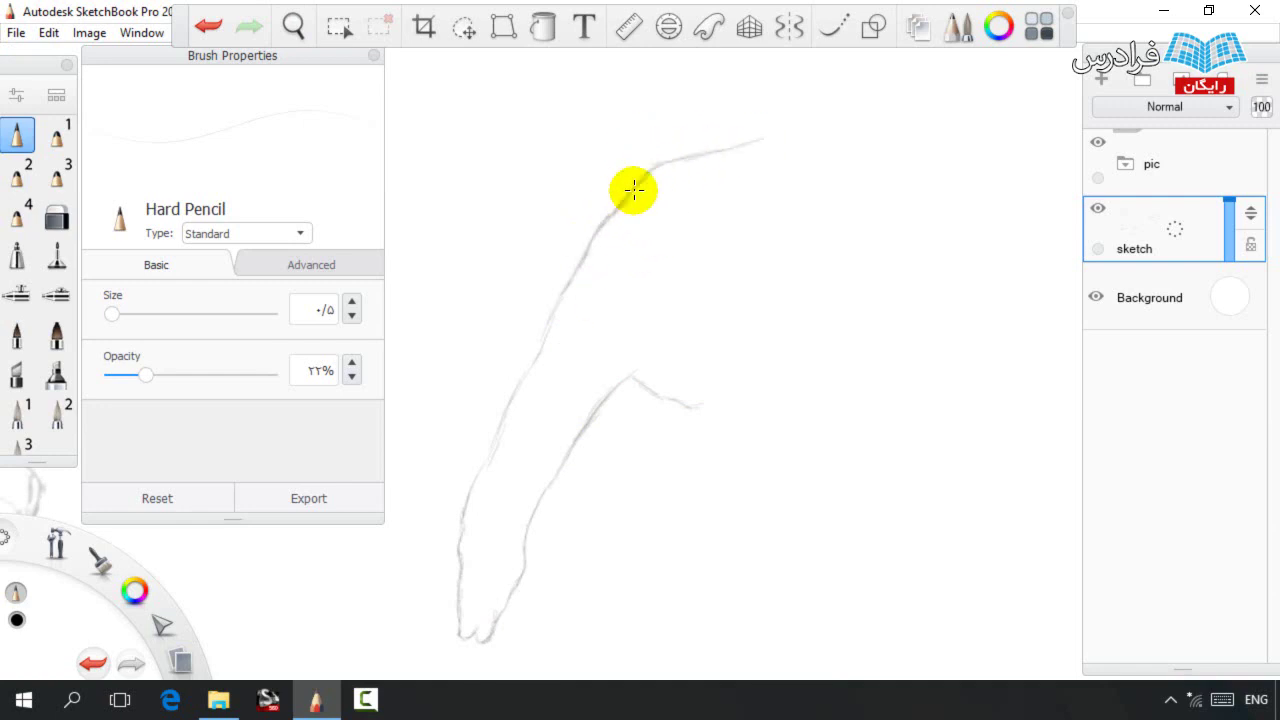
Draw the shoulder curves below the withers and build up the forehead and nape outline with extra strokes.
drag(732, 195, 733, 298)
drag(748, 228, 762, 394)
key(space)
drag(710, 366, 709, 271)
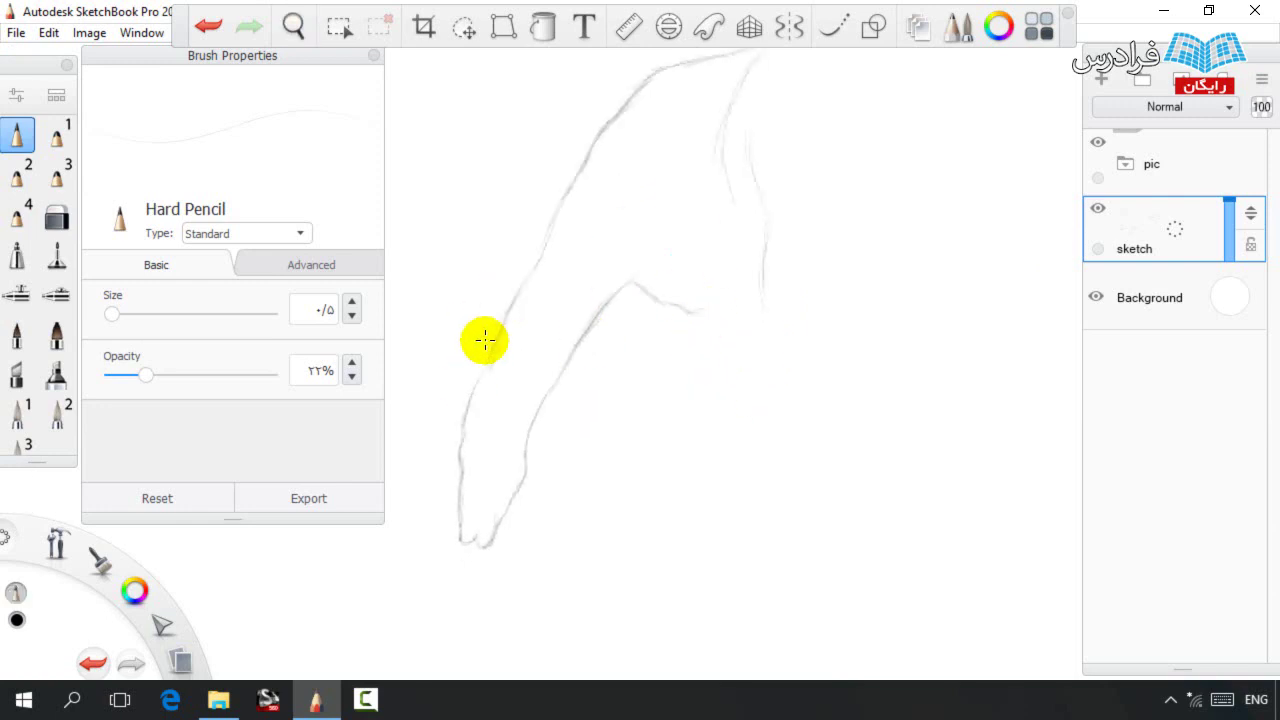
drag(460, 355, 462, 440)
drag(480, 338, 545, 233)
Draw a horizontal ground line and the grazing camel's two front legs with their feet standing on it.
drag(734, 426, 742, 486)
drag(488, 563, 918, 563)
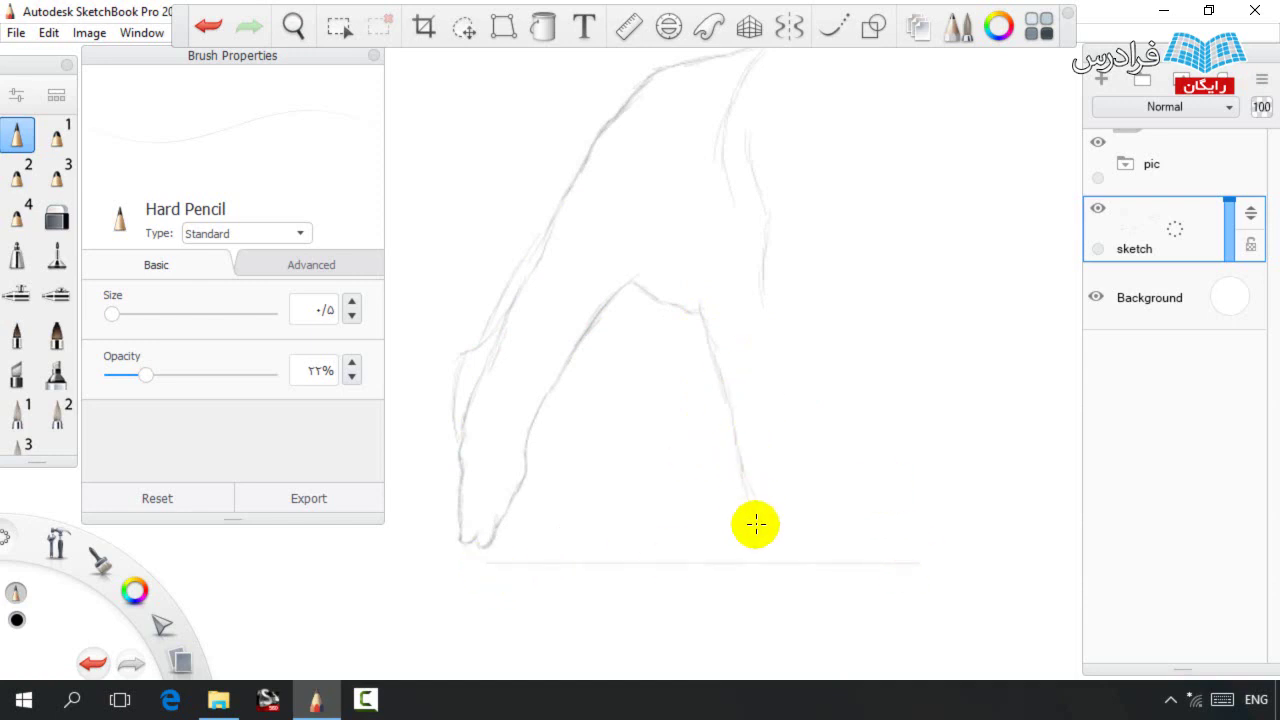
mouse_move(734, 581)
mouse_down()
mouse_move(807, 576)
mouse_move(771, 513)
mouse_move(802, 568)
mouse_move(746, 378)
mouse_move(778, 404)
mouse_move(766, 225)
mouse_up()
mouse_move(647, 309)
mouse_down()
mouse_move(652, 376)
mouse_move(625, 362)
mouse_move(653, 400)
mouse_move(646, 525)
mouse_move(619, 567)
mouse_move(669, 563)
mouse_move(644, 476)
mouse_move(672, 563)
mouse_move(690, 440)
mouse_up()
mouse_move(694, 374)
mouse_down()
mouse_move(679, 523)
mouse_move(729, 392)
mouse_move(667, 381)
mouse_move(621, 432)
mouse_up()
Lasso the grazing camel's head and neck and adjust their placement so they reach farther forward from the front legs.
key(space)
key(space)
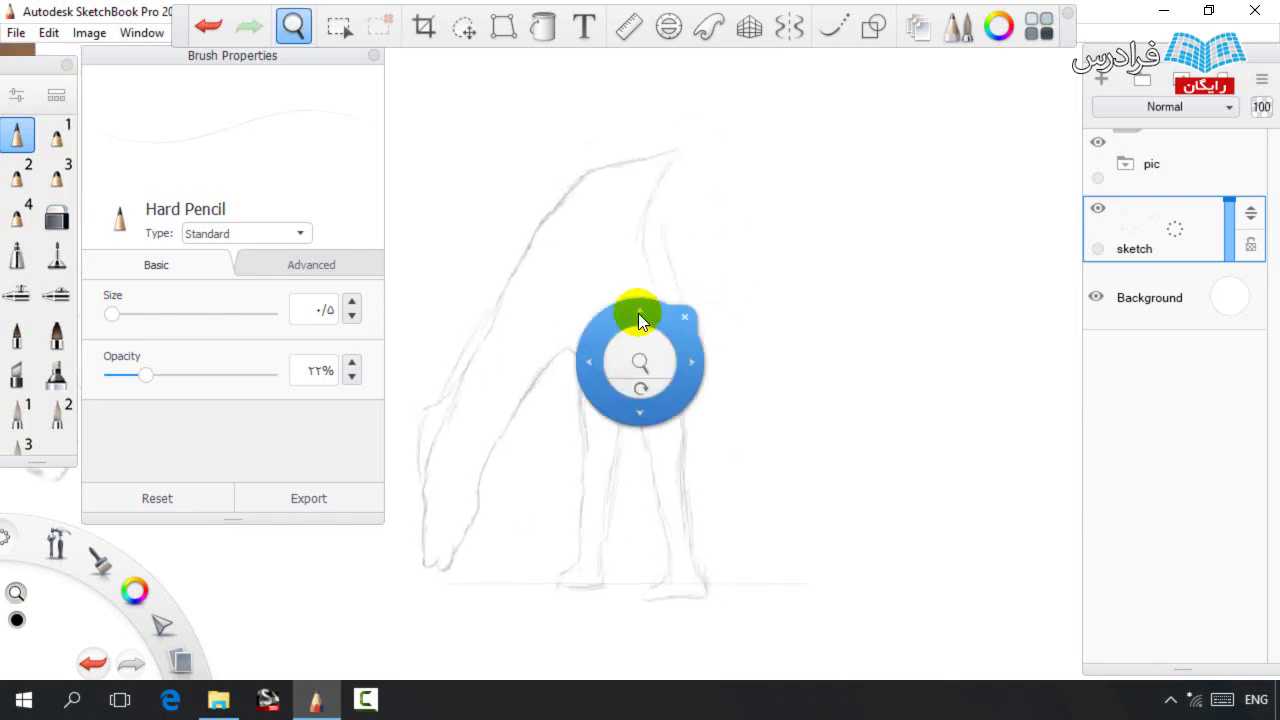
drag(663, 315, 738, 292)
click(463, 27)
click(622, 70)
mouse_move(470, 597)
mouse_down()
mouse_move(461, 422)
mouse_move(648, 247)
mouse_move(406, 617)
mouse_up()
key(v)
mouse_move(482, 478)
mouse_down()
mouse_move(451, 491)
mouse_move(451, 414)
mouse_move(446, 424)
mouse_up()
mouse_move(460, 405)
mouse_down()
mouse_move(481, 436)
mouse_move(512, 437)
mouse_up()
click(510, 376)
mouse_move(440, 543)
mouse_down()
mouse_move(513, 350)
mouse_move(442, 548)
mouse_up()
key(v)
drag(457, 550, 437, 575)
click(512, 404)
Redraw the underside of the neck where it joins the chest and the front legs.
key(b)
drag(512, 340, 481, 388)
key(space)
drag(740, 363, 658, 390)
drag(575, 361, 541, 347)
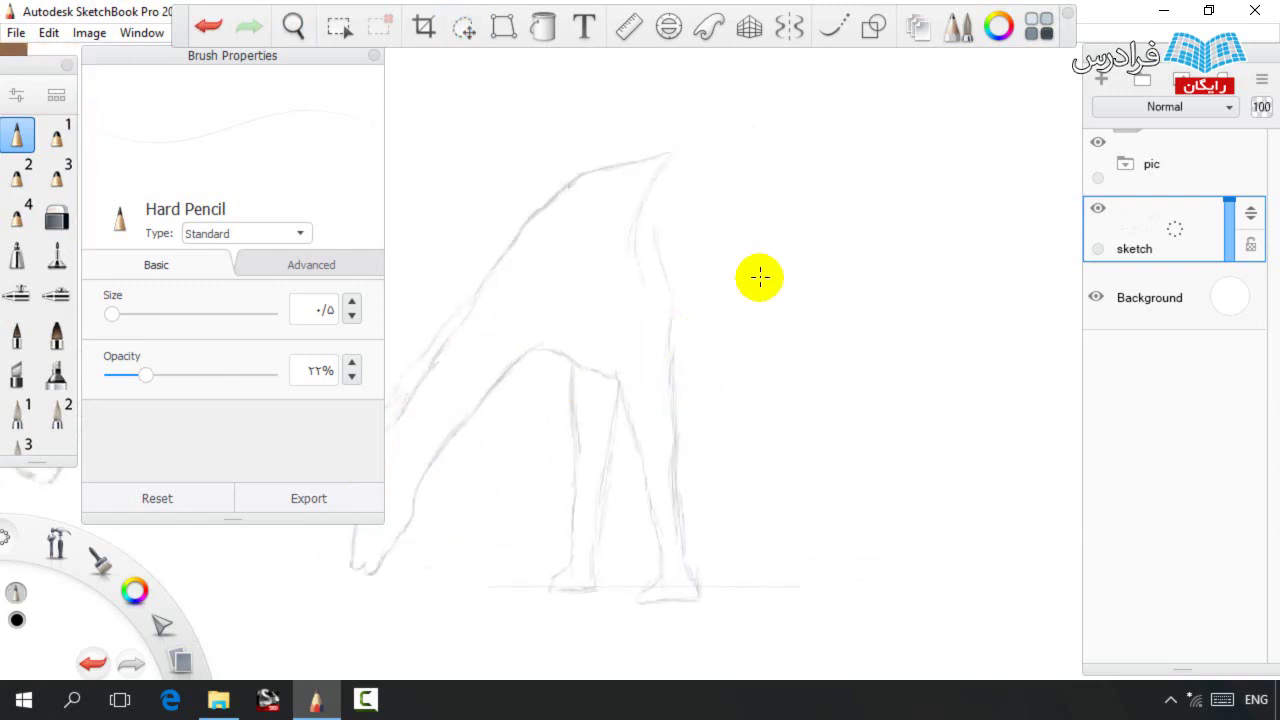
Draw the arch of the hump above the shoulder and the rounded belly curve behind the front legs.
mouse_move(698, 116)
mouse_down()
mouse_move(749, 99)
mouse_move(857, 119)
mouse_up()
drag(706, 143, 855, 149)
drag(674, 386, 760, 379)
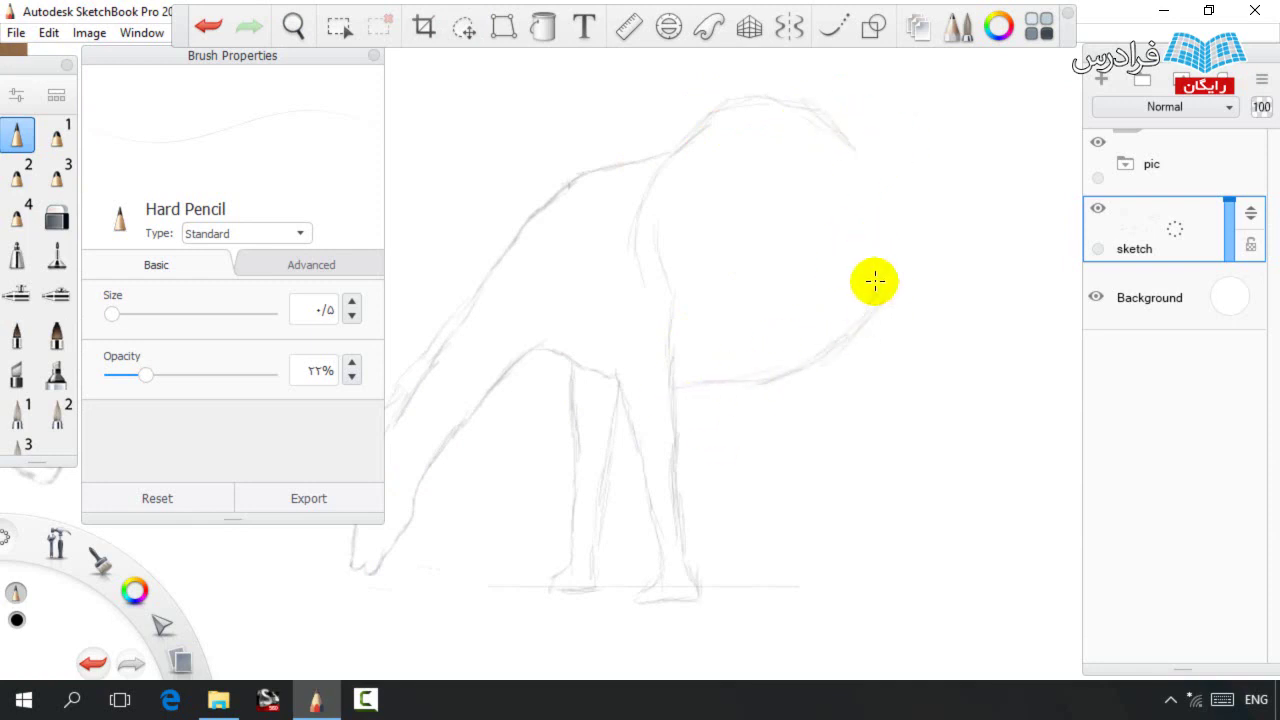
scroll(778, 310, down, 2)
drag(777, 302, 731, 279)
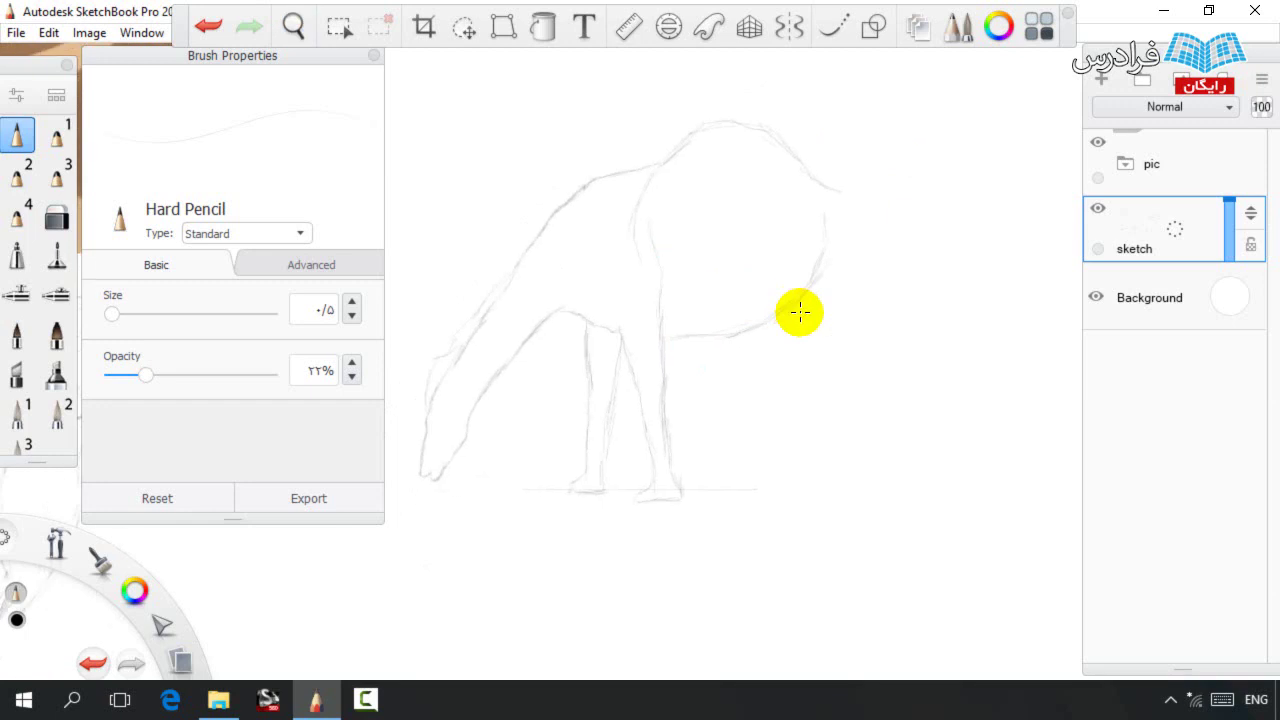
Erase the belly curve and redraw it slightly higher, extending the back line to the rump and the ground line backward.
key(e)
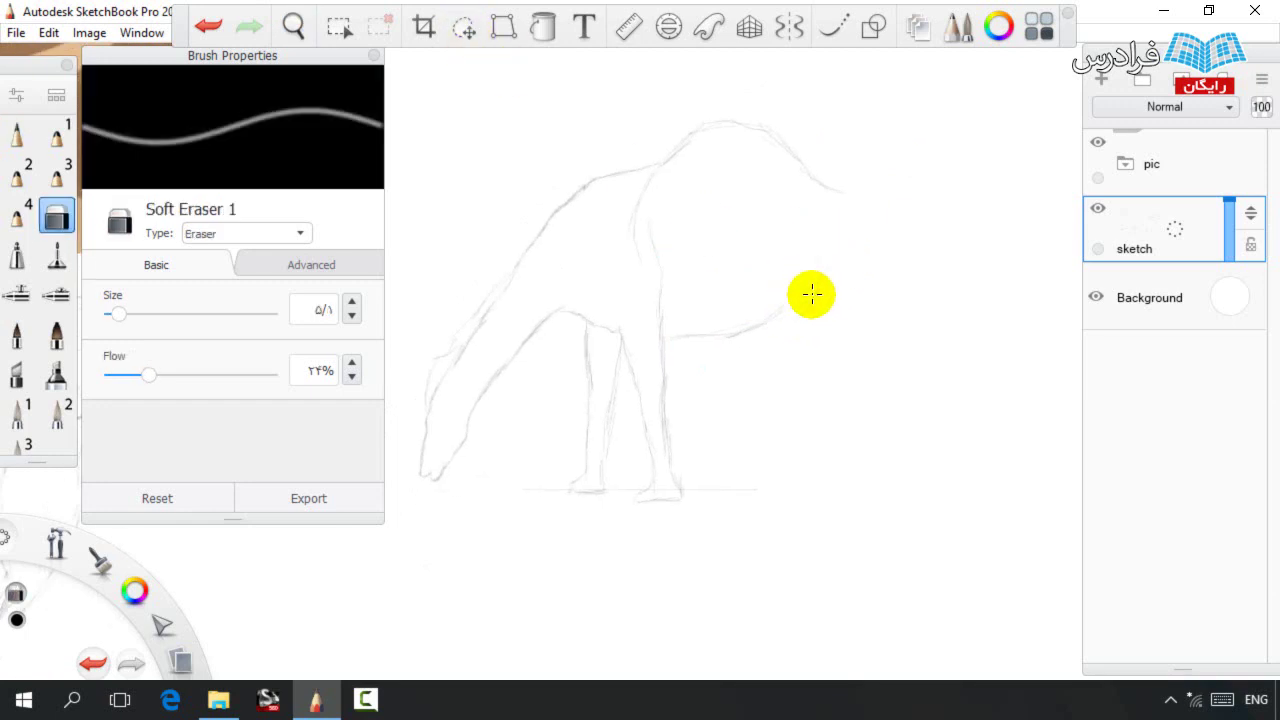
key(e)
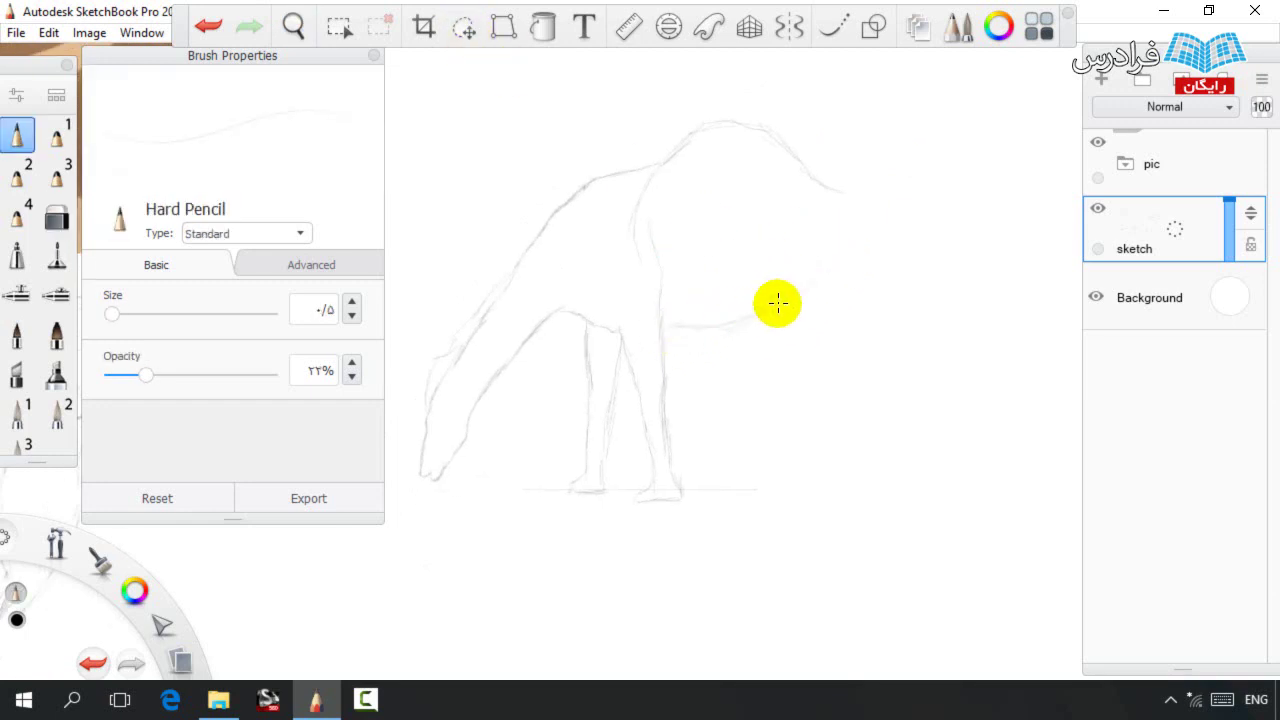
mouse_move(834, 230)
mouse_down()
mouse_move(757, 318)
mouse_move(713, 326)
mouse_up()
drag(825, 191, 864, 214)
drag(755, 489, 1029, 487)
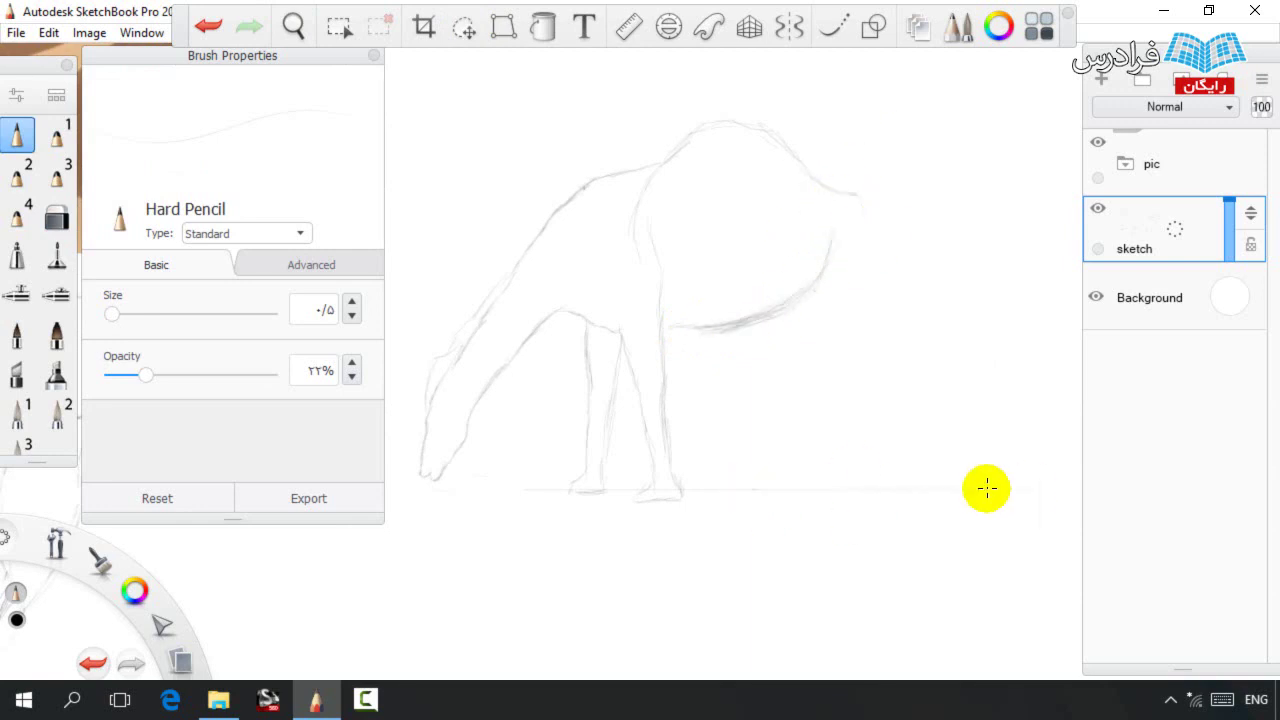
Draw the rump contour and both hind legs down to the ground line, with the flank line meeting the belly.
mouse_move(853, 188)
mouse_down()
mouse_move(885, 263)
mouse_move(915, 290)
mouse_move(868, 220)
mouse_up()
key(e)
key(e)
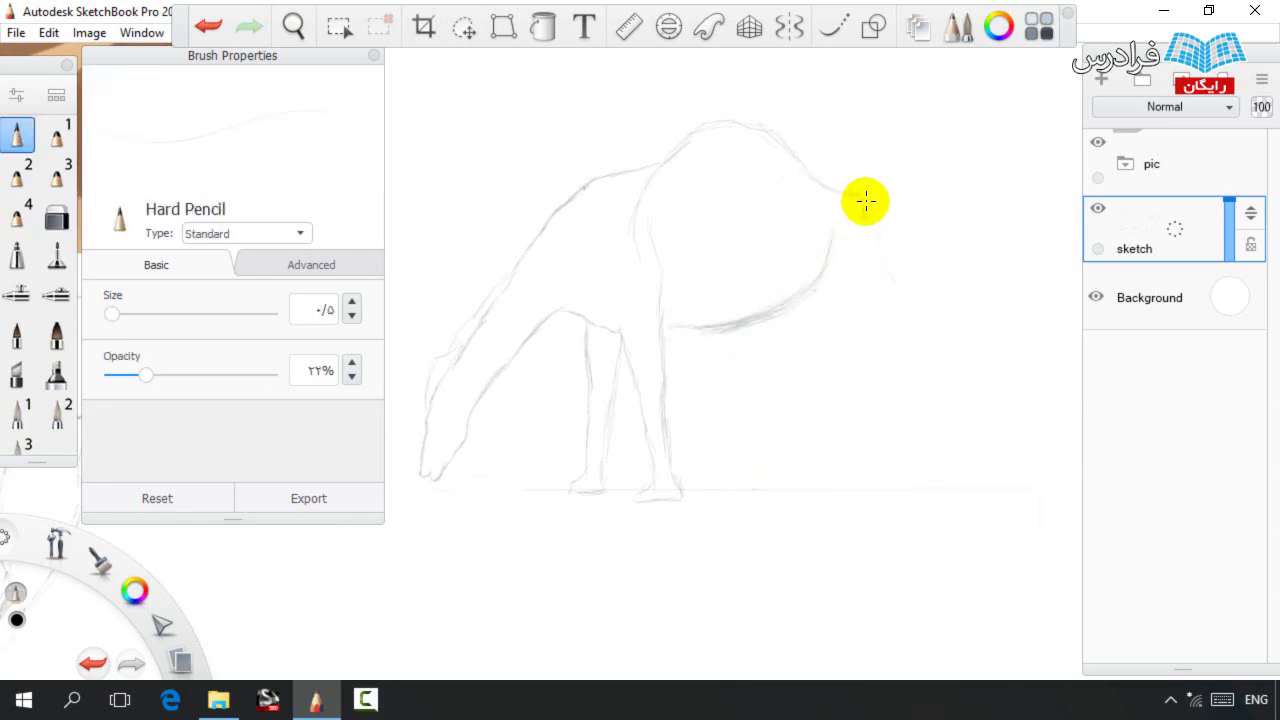
mouse_move(902, 264)
mouse_down()
mouse_move(911, 365)
mouse_move(932, 413)
mouse_move(934, 461)
mouse_up()
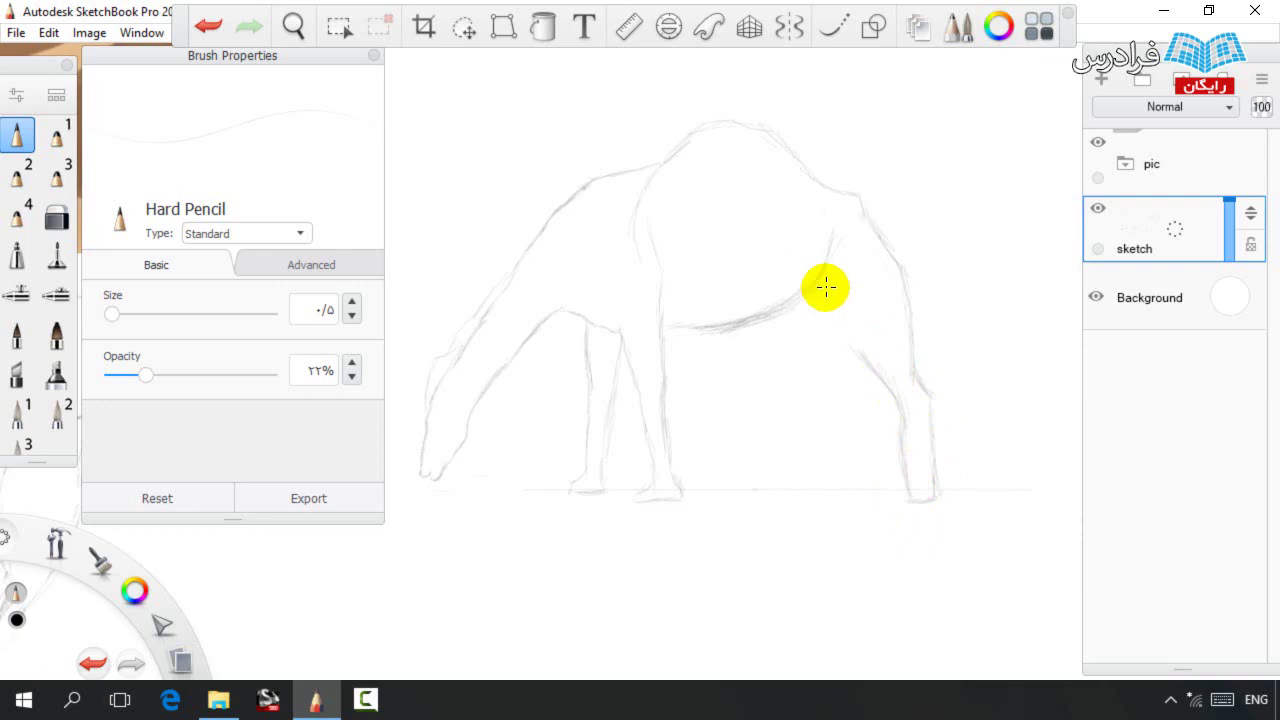
mouse_move(905, 441)
mouse_down()
mouse_move(903, 466)
mouse_move(905, 451)
mouse_up()
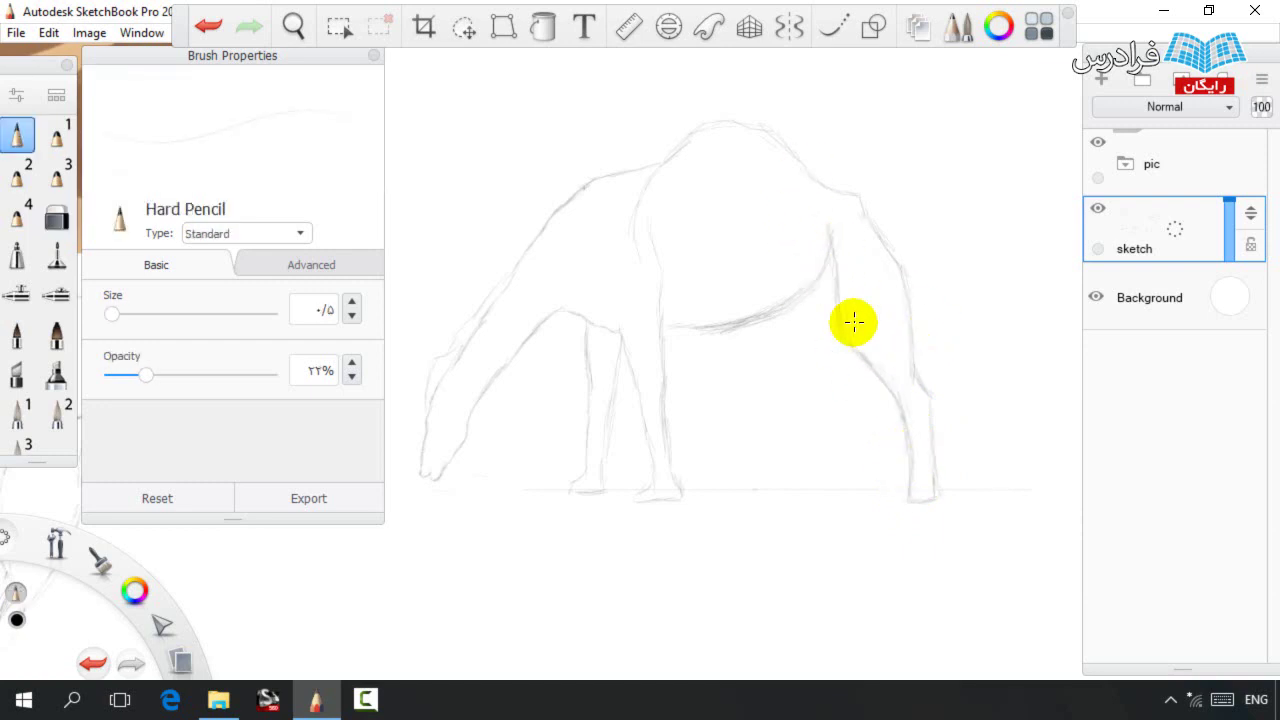
mouse_move(854, 377)
mouse_down()
mouse_move(825, 358)
mouse_move(818, 306)
mouse_move(819, 362)
mouse_move(816, 305)
mouse_move(835, 346)
mouse_move(848, 283)
mouse_move(844, 354)
mouse_move(879, 444)
mouse_move(810, 367)
mouse_move(857, 402)
mouse_move(848, 472)
mouse_up()
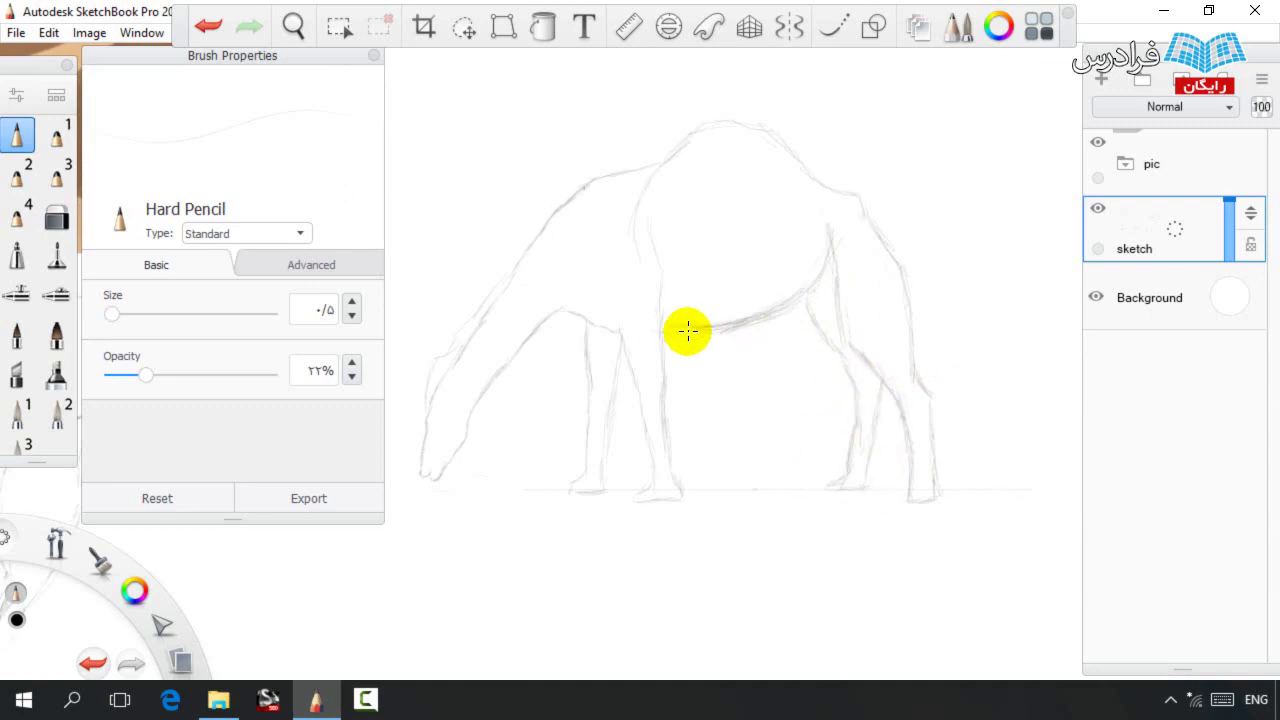
Lasso the upper edge of the grazing camel's neck and face, shift it outward to adjust their thickness and deselect.
key(space)
drag(597, 274, 667, 309)
click(464, 27)
mouse_move(458, 522)
mouse_down()
mouse_move(643, 194)
mouse_move(543, 417)
mouse_move(460, 523)
mouse_up()
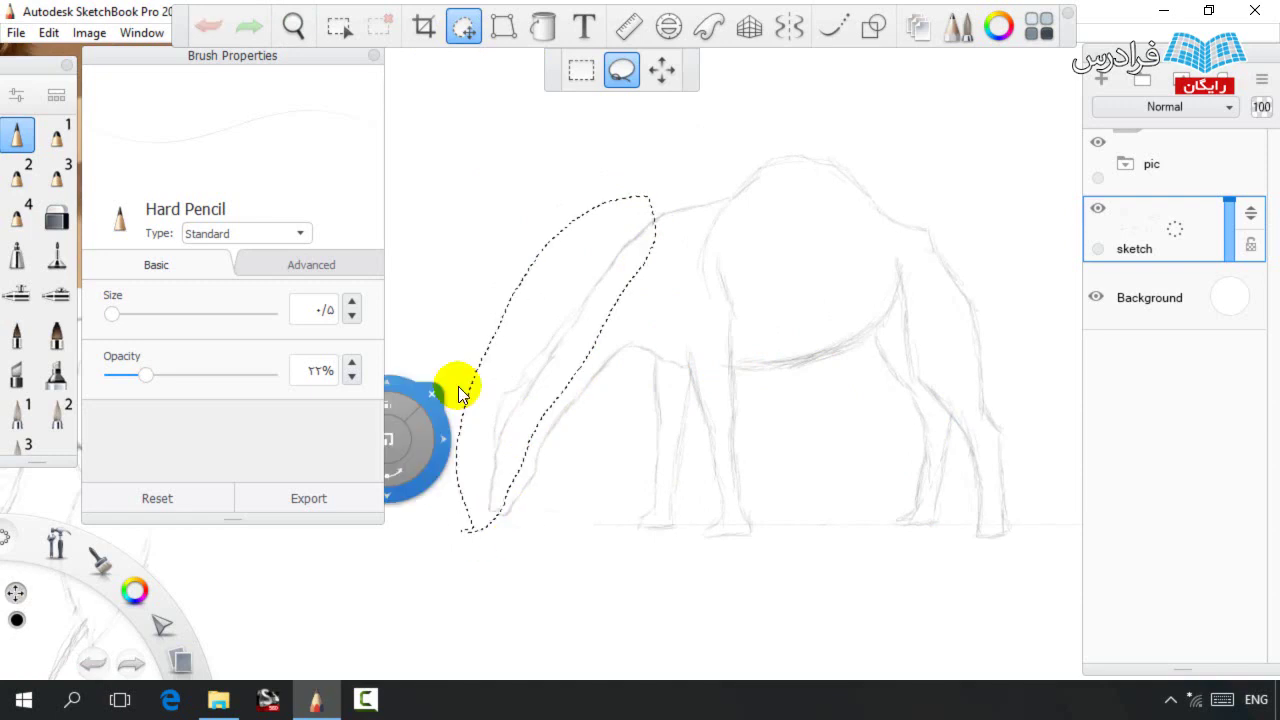
mouse_move(420, 380)
mouse_down()
mouse_move(434, 437)
mouse_move(455, 425)
mouse_up()
key(Escape)
Erase the displaced nape line near the withers and redraw it toward the front of the hump.
key(s)
key(e)
key(e)
key(e)
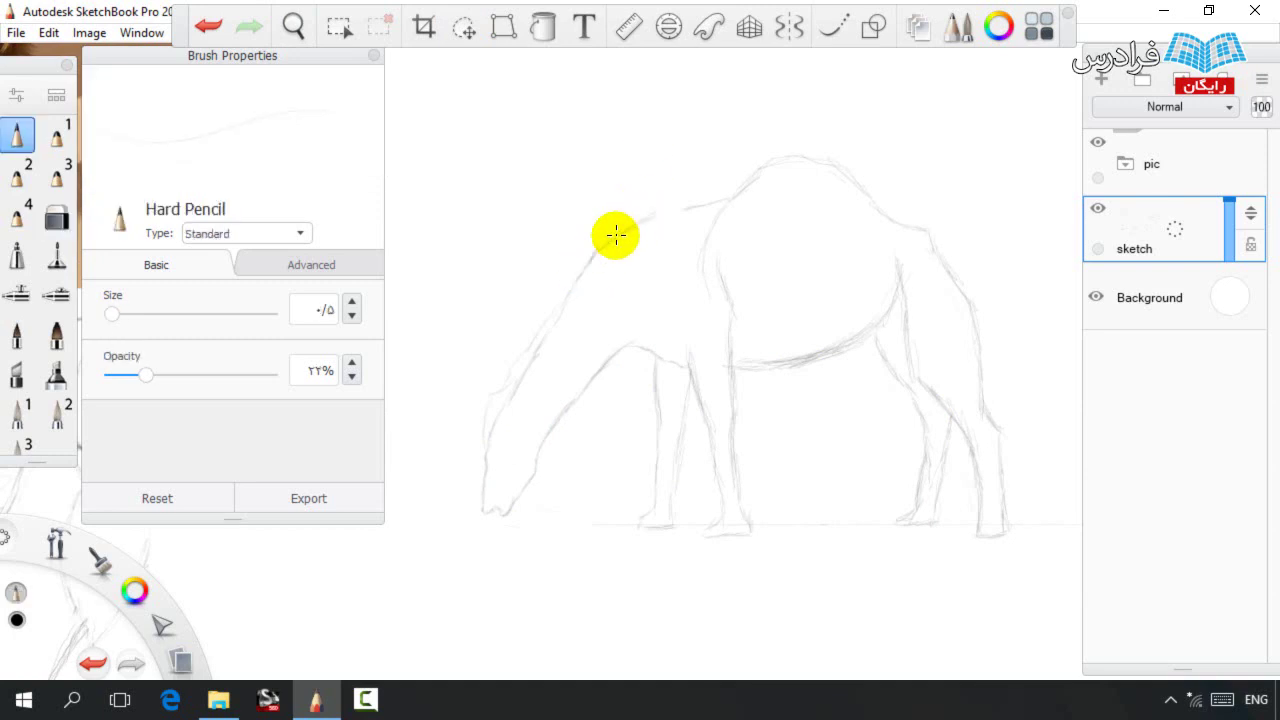
key(e)
key(e)
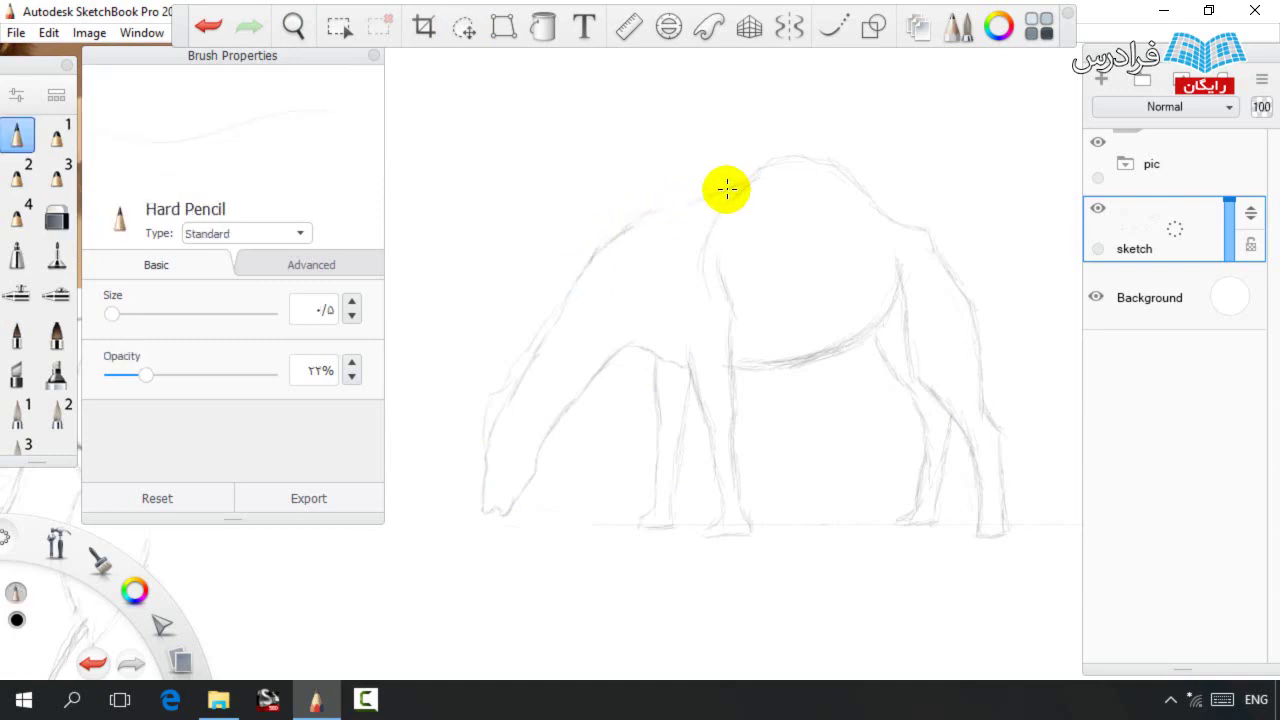
Lasso the hump, belly and hindquarters, move them closer to the front legs to shorten the body and deselect.
click(462, 29)
mouse_move(889, 567)
mouse_down()
mouse_move(992, 577)
mouse_move(844, 589)
mouse_up()
drag(772, 441, 744, 445)
key(space)
key(ctrl+d)
Clean up the shifted joins, redraw the back line from the hump to the nape and round out the rump.
key(e)
drag(803, 364, 825, 347)
key(e)
key(e)
key(e)
mouse_move(703, 203)
mouse_down()
mouse_move(611, 244)
mouse_move(619, 233)
mouse_move(566, 303)
mouse_up()
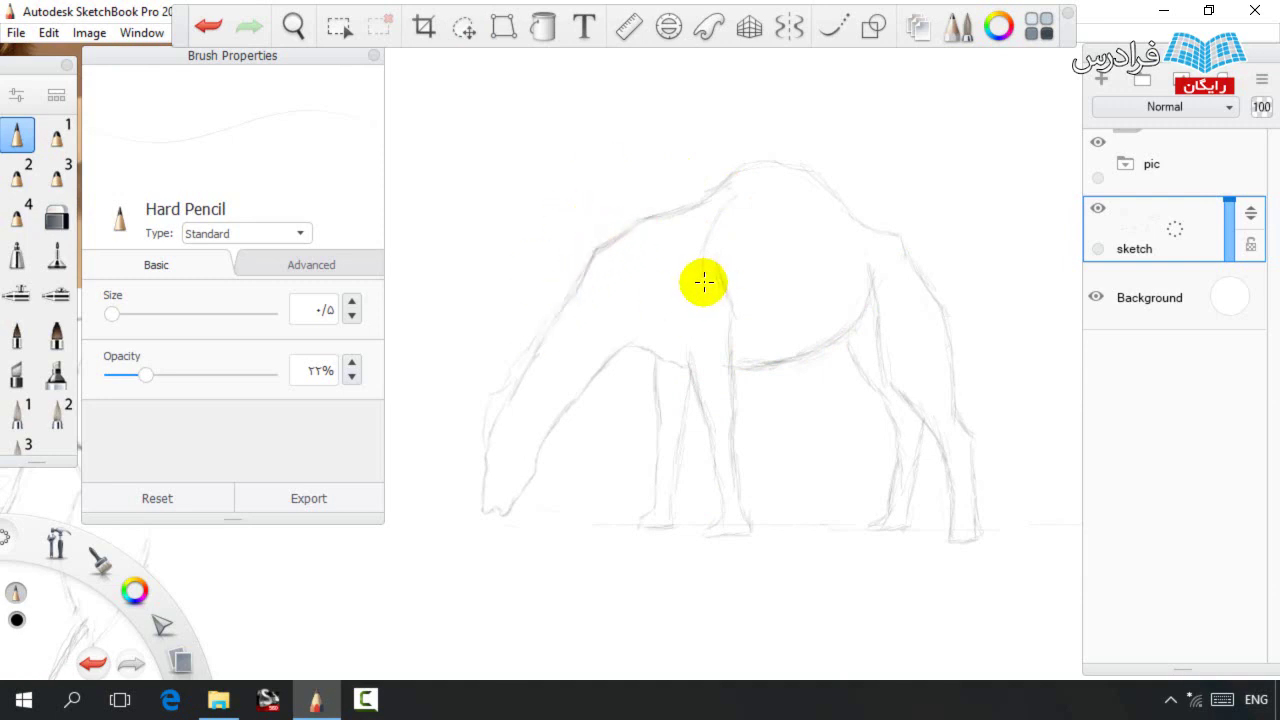
drag(904, 250, 948, 296)
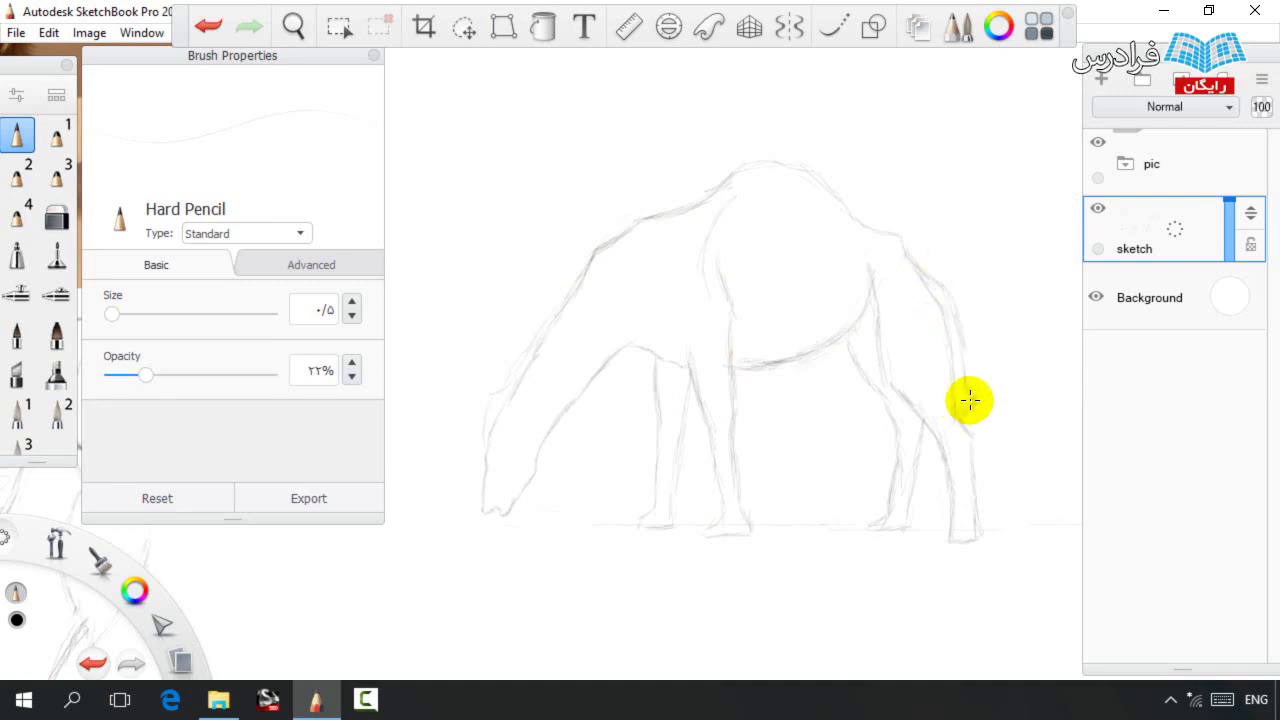
Lasso the whole grazing camel sketch, position it beside the head-and-neck study and deselect.
click(463, 30)
mouse_move(471, 542)
mouse_down()
mouse_move(447, 437)
mouse_move(1050, 564)
mouse_move(529, 599)
mouse_up()
key(space)
mouse_move(653, 416)
mouse_down()
mouse_move(618, 455)
mouse_move(646, 491)
mouse_move(792, 432)
mouse_move(855, 493)
mouse_move(834, 491)
mouse_up()
drag(832, 441, 830, 428)
click(727, 424)
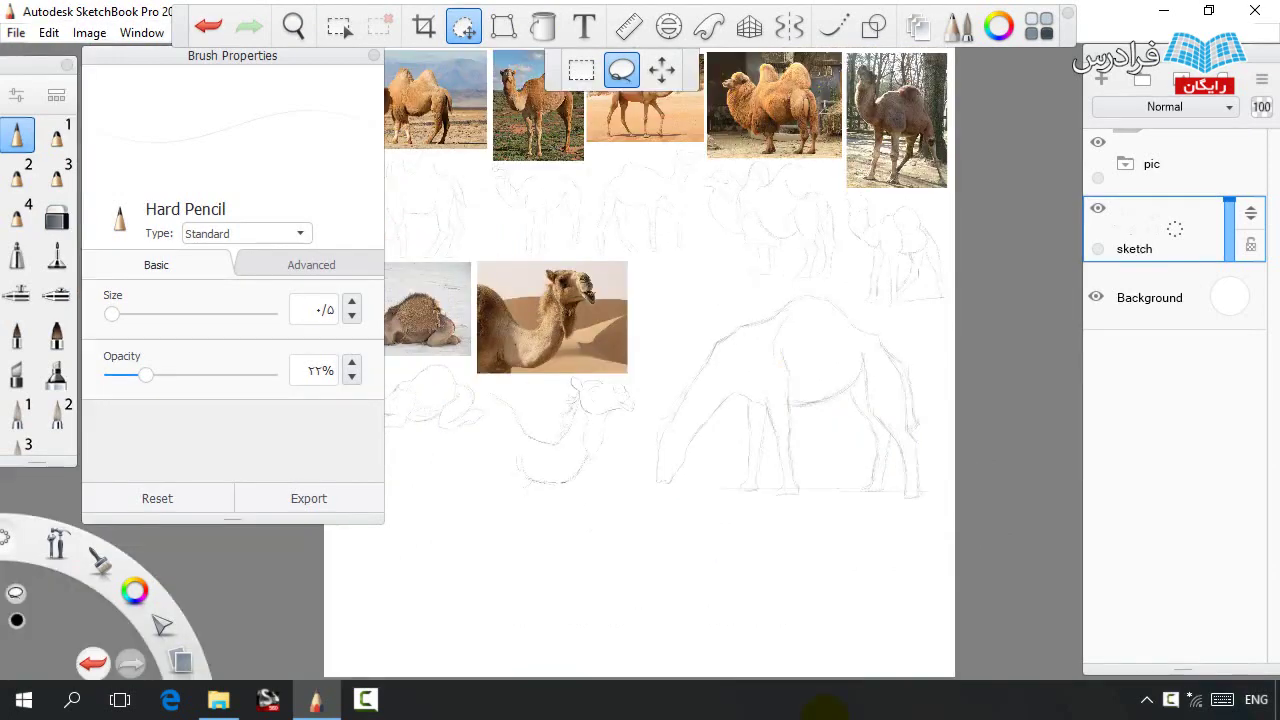
Start a new camel head study below the other sketches by drawing the brow bulge, cheek contour and chin curve.
key(space)
drag(523, 543, 571, 457)
mouse_move(650, 372)
mouse_down()
mouse_move(724, 397)
mouse_move(757, 356)
mouse_up()
drag(741, 297, 726, 290)
drag(658, 246, 706, 250)
key(space)
drag(671, 361, 746, 420)
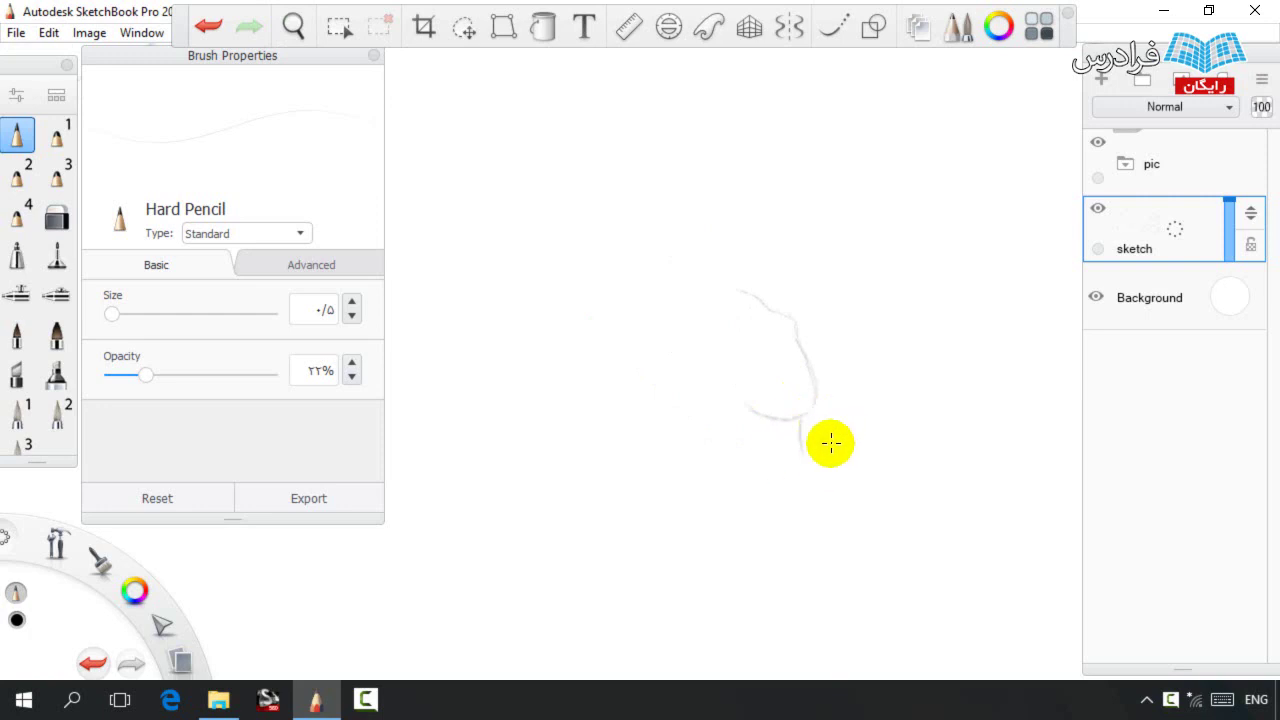
mouse_move(808, 506)
mouse_down()
mouse_move(820, 480)
mouse_move(772, 401)
mouse_up()
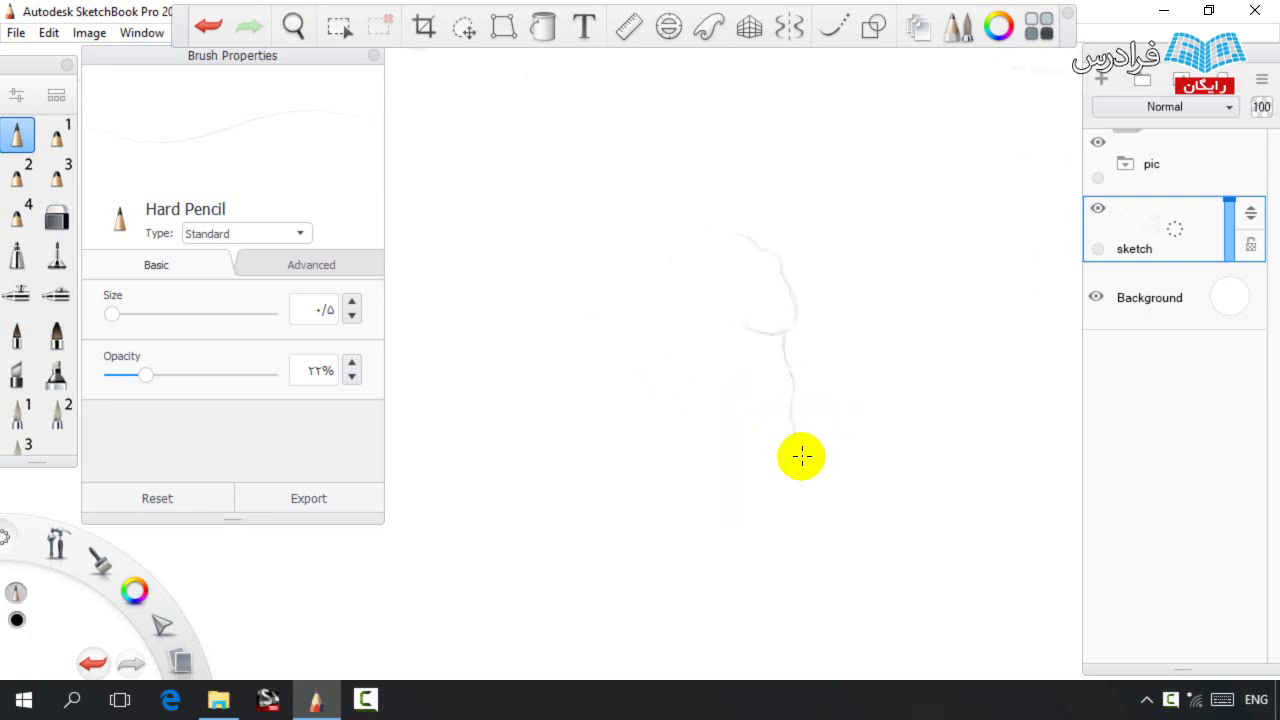
drag(770, 494, 722, 507)
Draw the notched tuft above the brow and the rounded crown of the new head study.
key(space)
drag(672, 363, 742, 446)
mouse_move(827, 325)
mouse_down()
mouse_move(804, 256)
mouse_move(832, 311)
mouse_move(821, 265)
mouse_up()
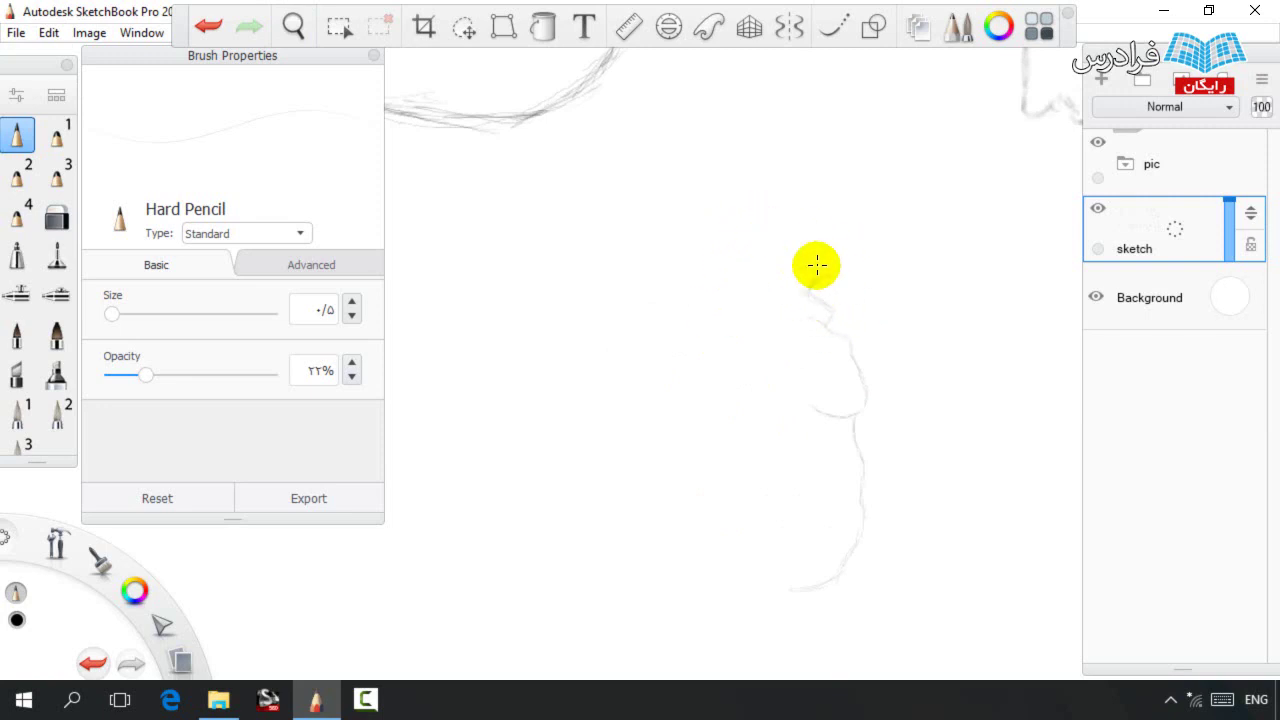
mouse_move(828, 264)
mouse_down()
mouse_move(688, 267)
mouse_move(725, 226)
mouse_move(757, 235)
mouse_move(724, 292)
mouse_move(731, 259)
mouse_move(820, 275)
mouse_up()
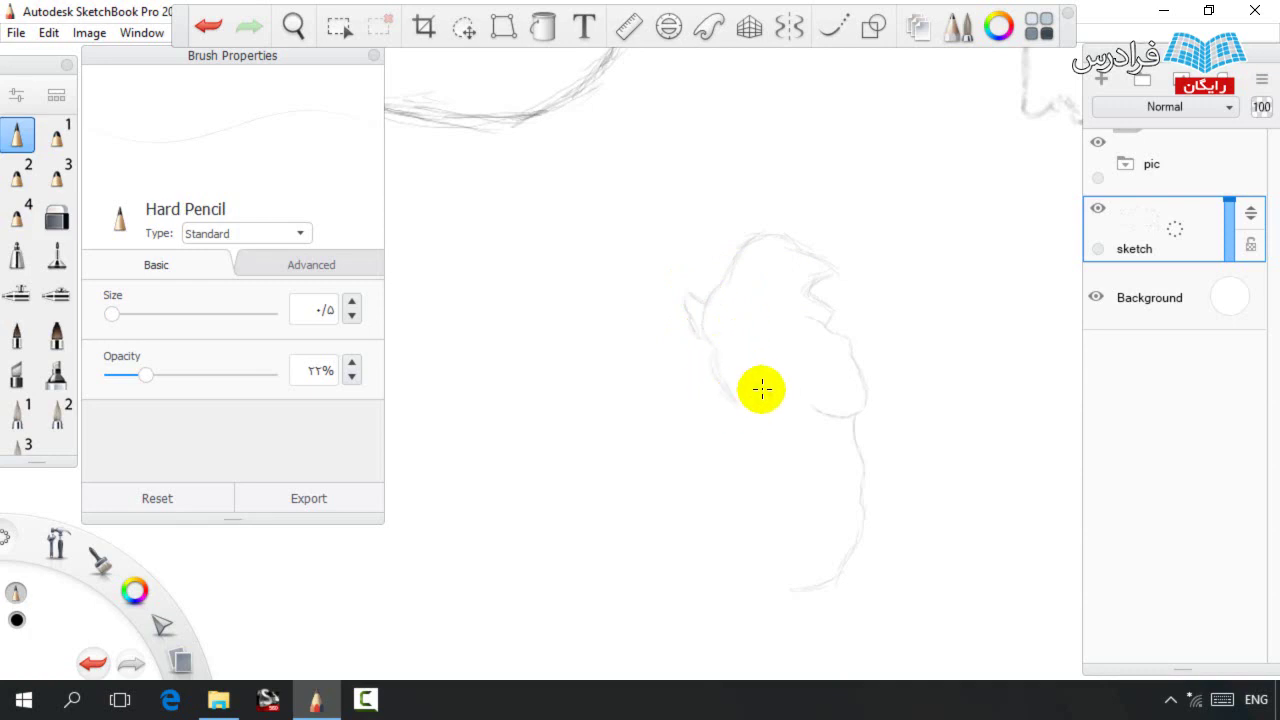
Draw the jawline under the cheek, clean it up and start the nape line behind the head.
drag(853, 458, 754, 417)
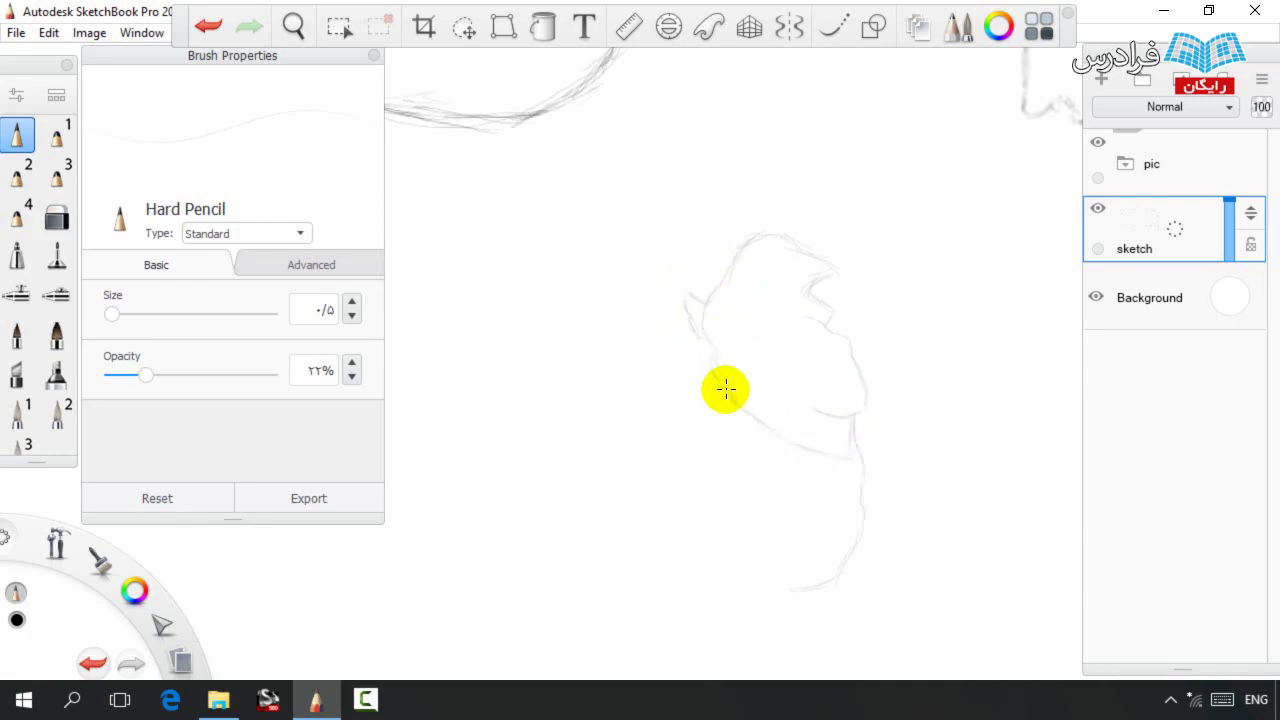
key(e)
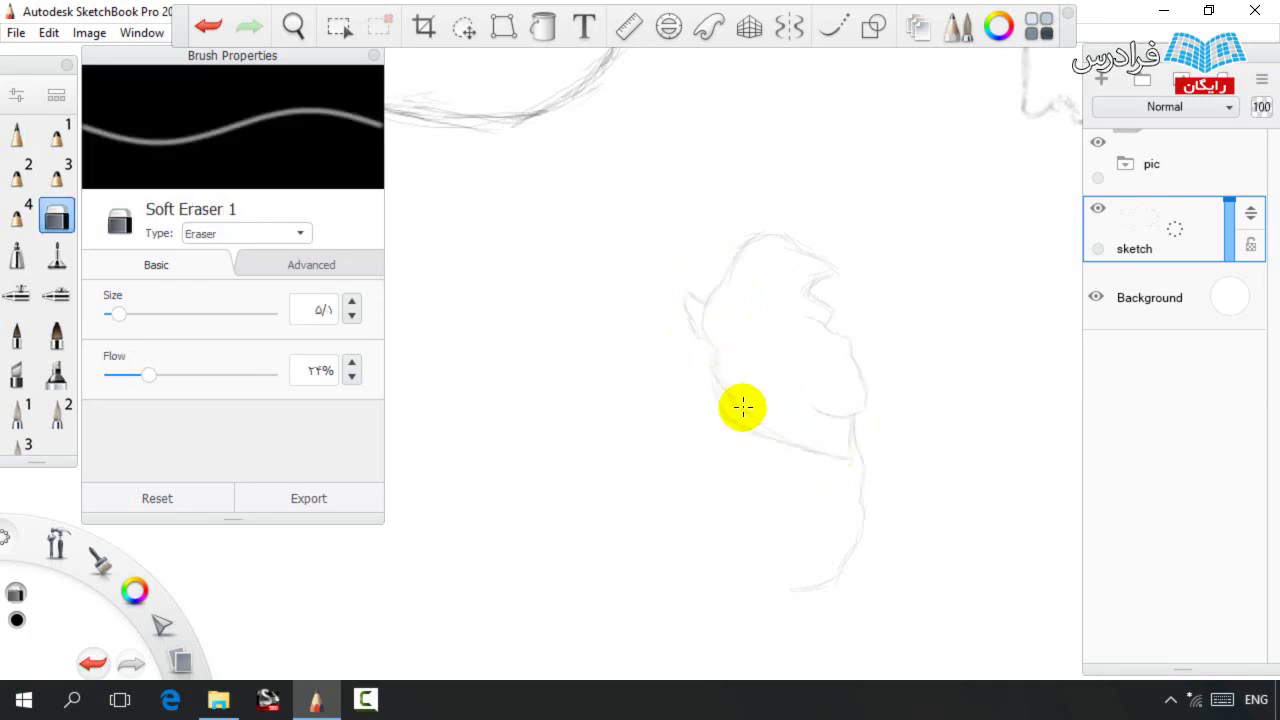
key(e)
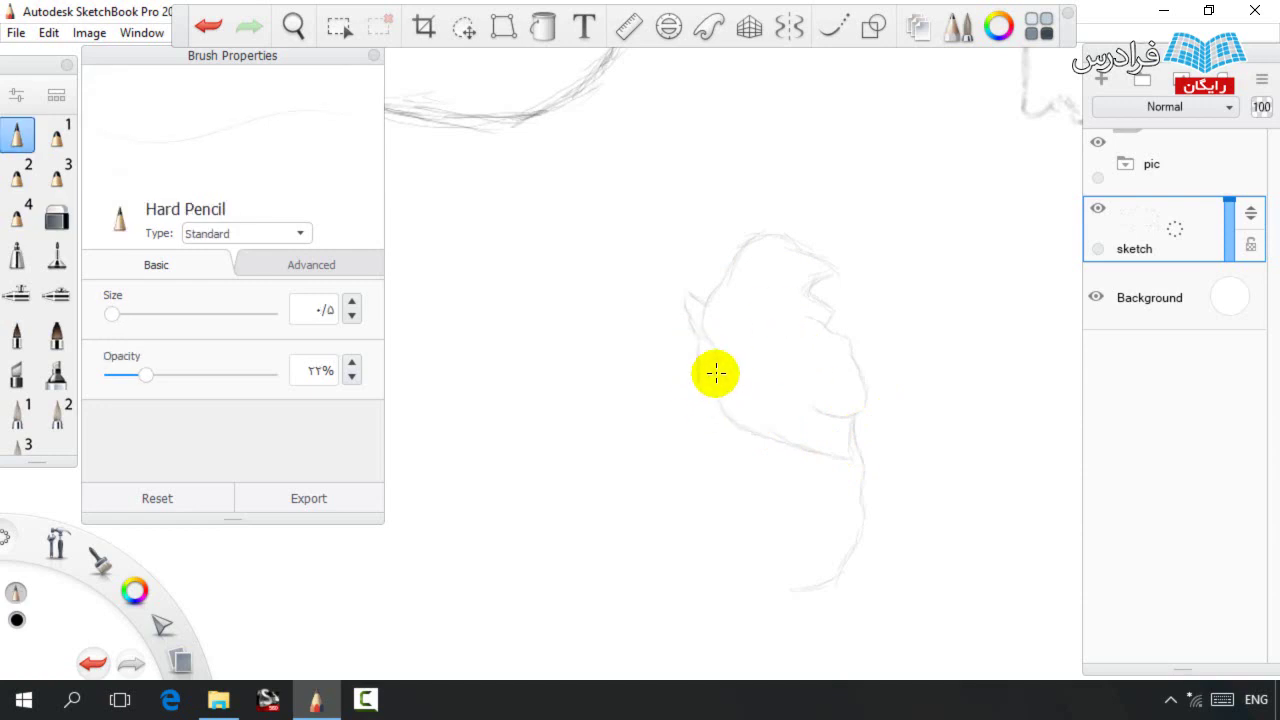
key(space)
drag(689, 391, 711, 343)
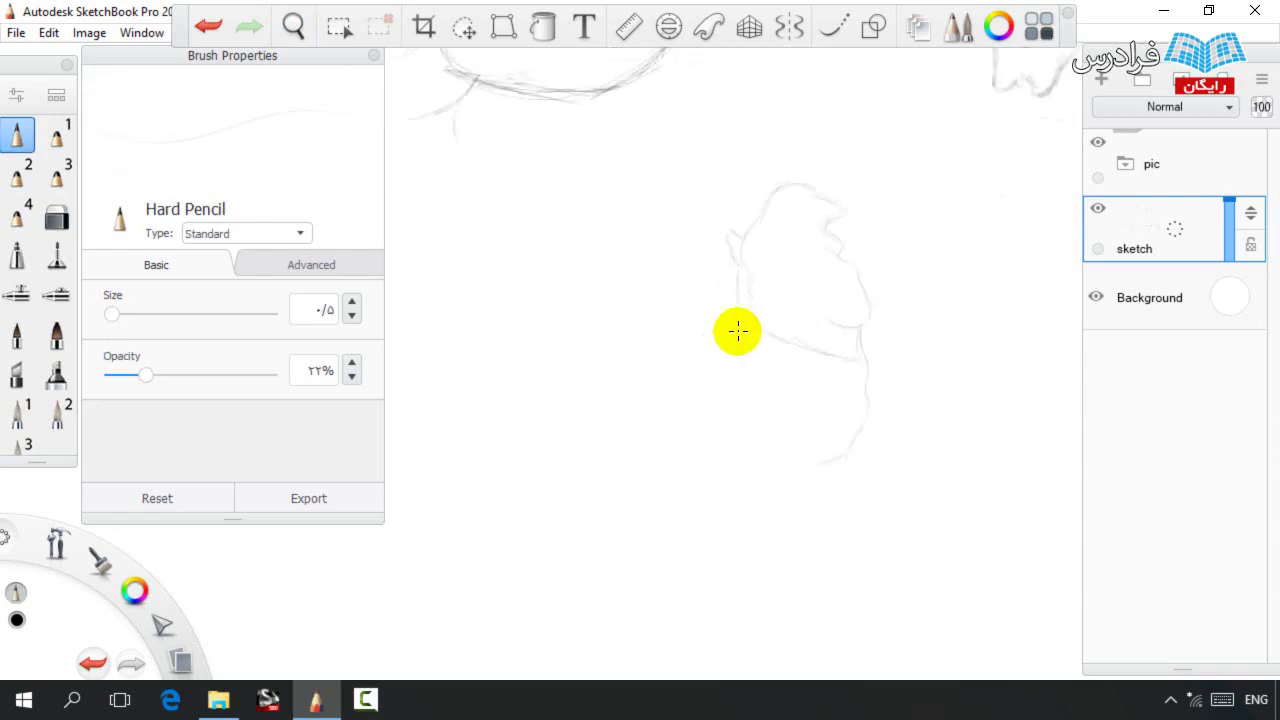
Lasso the lower end of the neck curve, move it further down and clean up the leftover line.
click(463, 26)
mouse_move(826, 430)
mouse_down()
mouse_move(815, 480)
mouse_move(769, 504)
mouse_up()
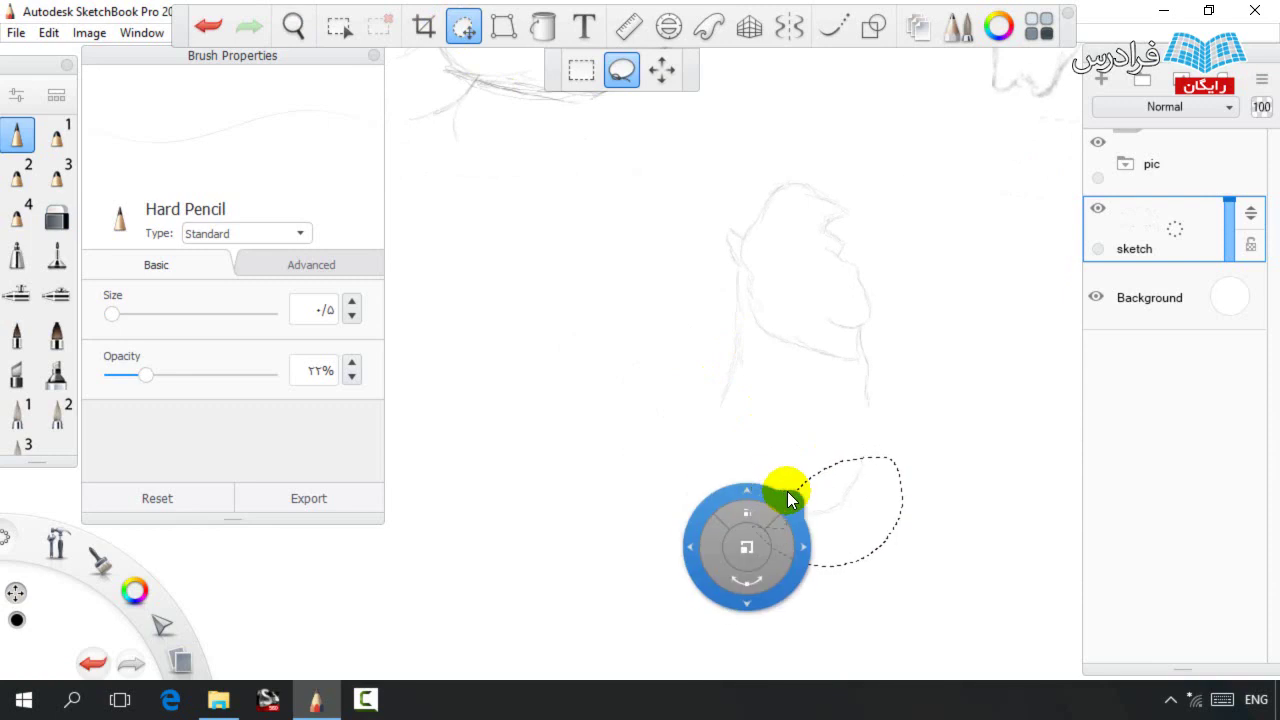
click(463, 26)
key(e)
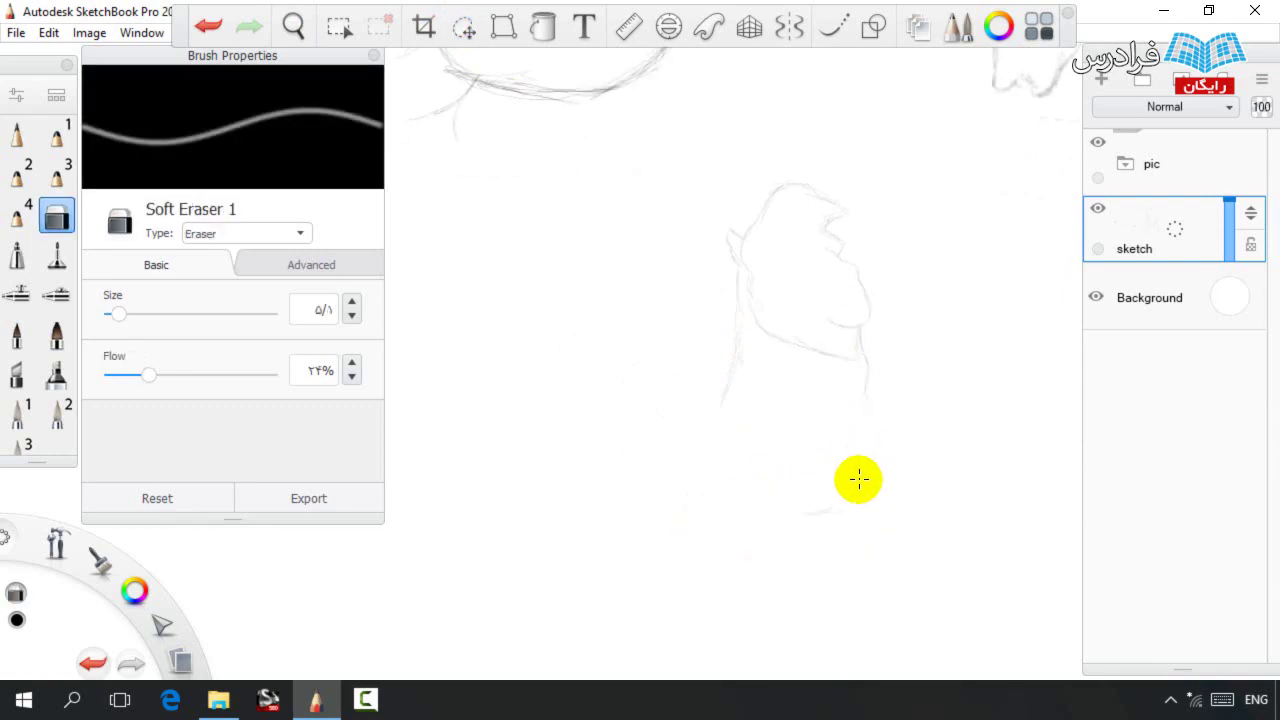
key(e)
Draw the front of the neck, the curved chest base and the arched hump line behind the neck.
mouse_move(862, 352)
mouse_down()
mouse_move(855, 459)
mouse_move(829, 521)
mouse_up()
mouse_move(853, 471)
mouse_down()
mouse_move(924, 423)
mouse_move(880, 511)
mouse_move(824, 521)
mouse_move(750, 487)
mouse_up()
drag(798, 343, 787, 431)
mouse_move(850, 518)
mouse_down()
mouse_move(797, 518)
mouse_move(750, 487)
mouse_up()
drag(711, 402, 738, 472)
drag(718, 404, 741, 474)
mouse_move(751, 288)
mouse_down()
mouse_move(655, 249)
mouse_move(560, 278)
mouse_move(554, 314)
mouse_move(616, 301)
mouse_up()
key(space)
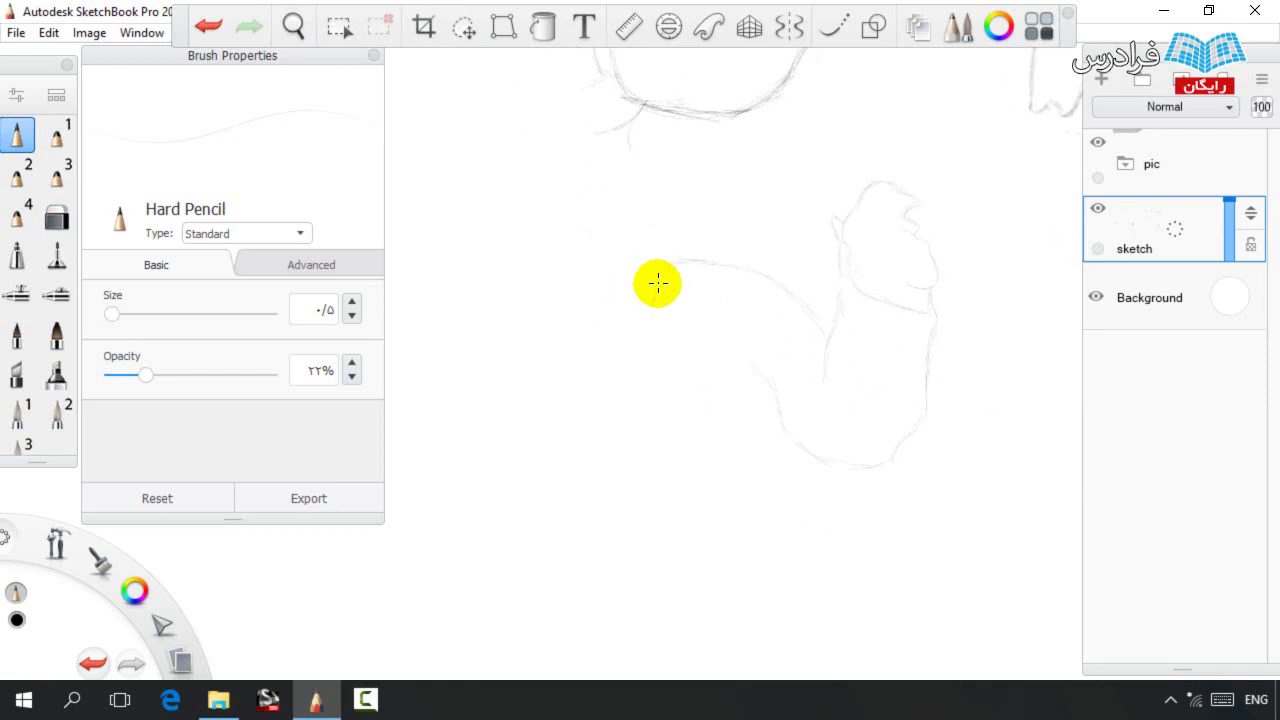
Lasso the head, reposition and tilt it on the neck, deselect and redraw the throat line beneath the jaw.
click(463, 27)
mouse_move(946, 311)
mouse_down()
mouse_move(974, 155)
mouse_move(942, 310)
mouse_up()
drag(885, 316, 897, 307)
drag(890, 259, 897, 249)
click(936, 335)
key(Escape)
drag(941, 316, 930, 364)
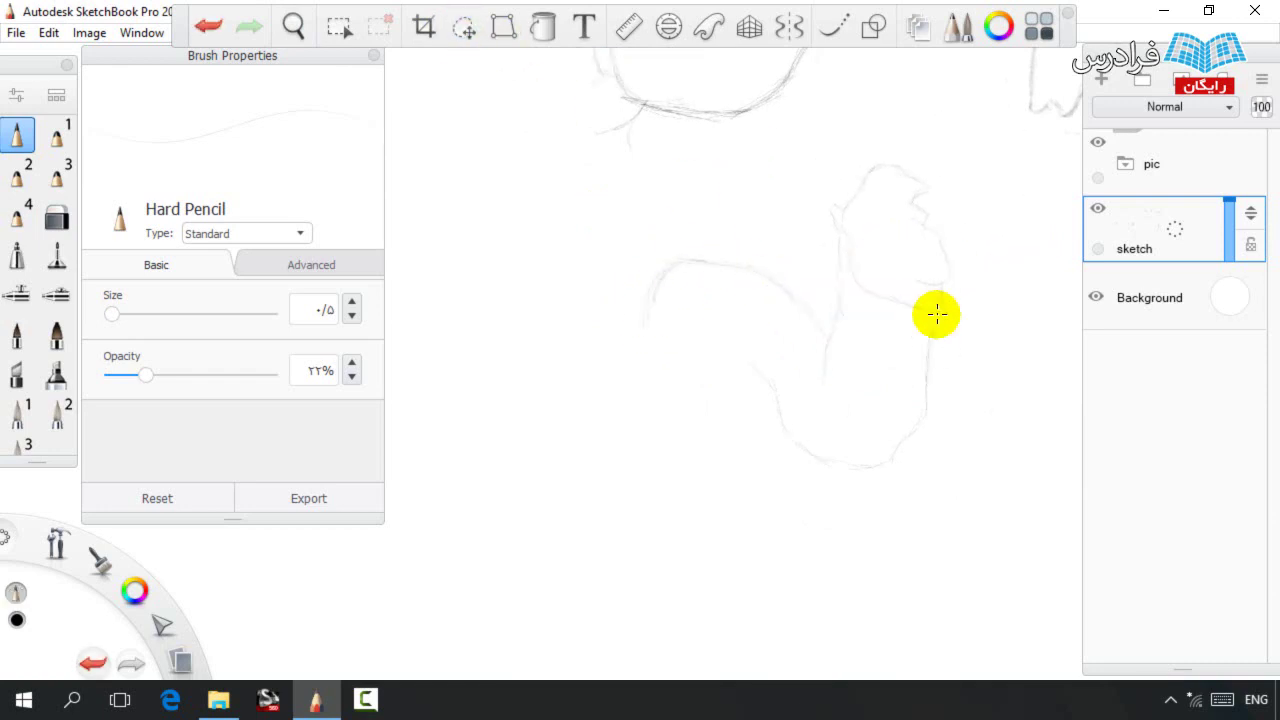
Adjust the lassoed hump curve and draw the rounded outlines of both humps.
click(463, 30)
drag(620, 368, 595, 293)
key(Escape)
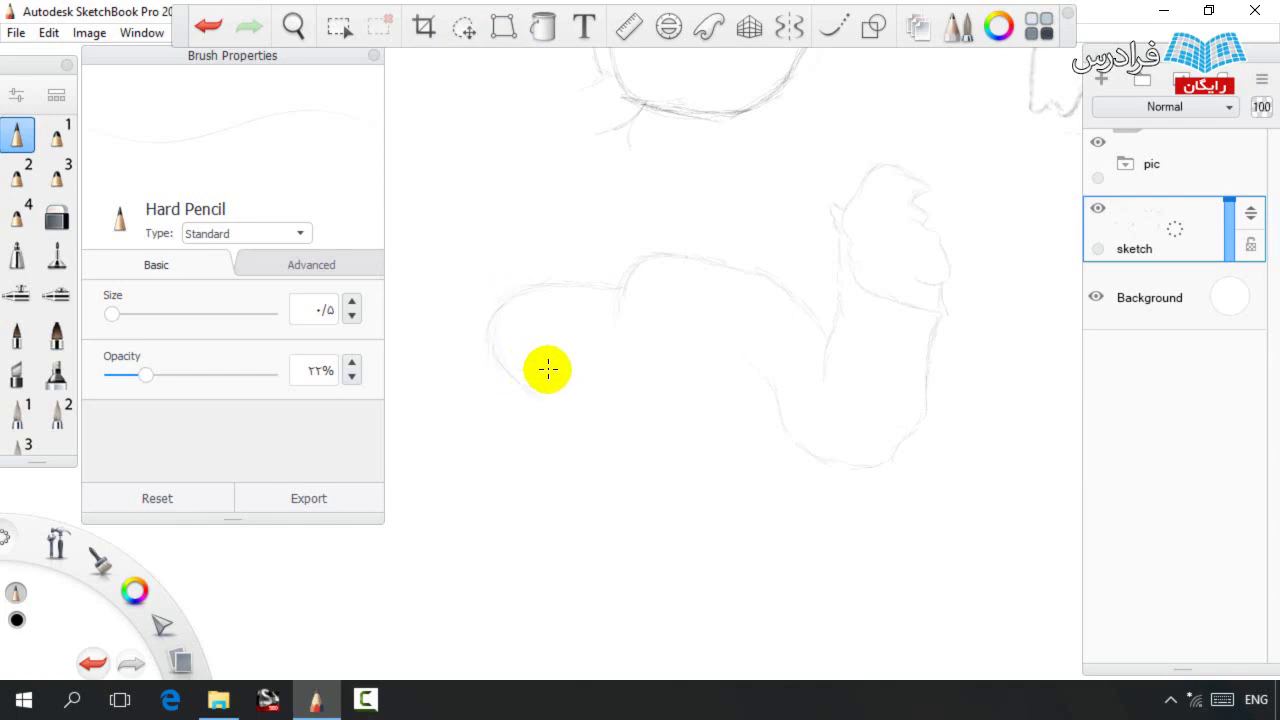
drag(823, 349, 873, 282)
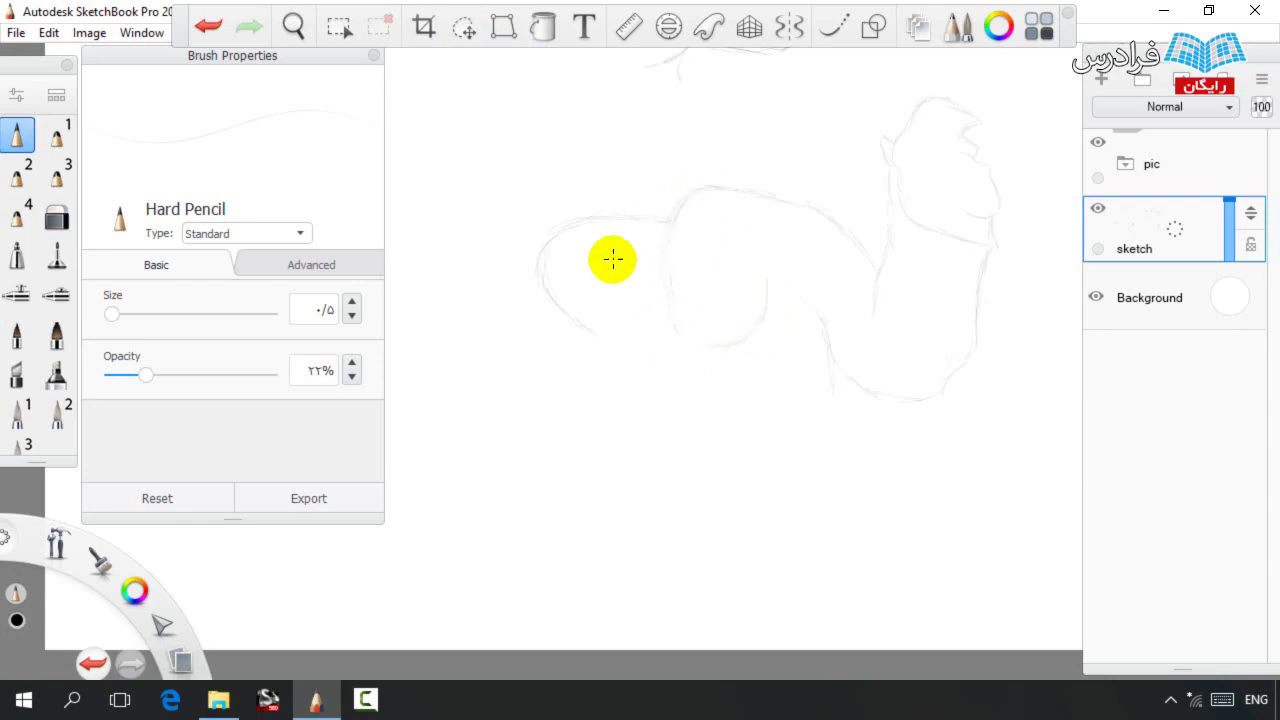
drag(591, 331, 648, 290)
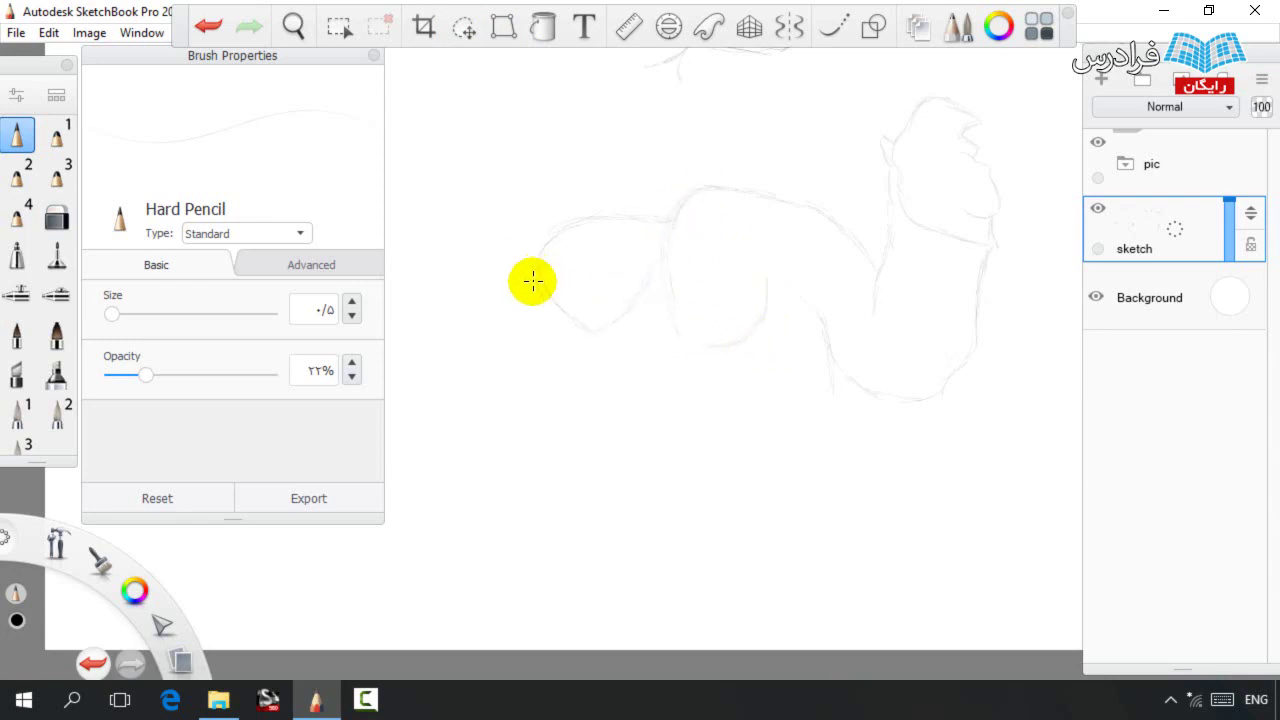
Draw the rump with its short tail, the folded hind leg and the belly line.
mouse_move(526, 281)
mouse_down()
mouse_move(479, 311)
mouse_move(451, 409)
mouse_move(543, 457)
mouse_up()
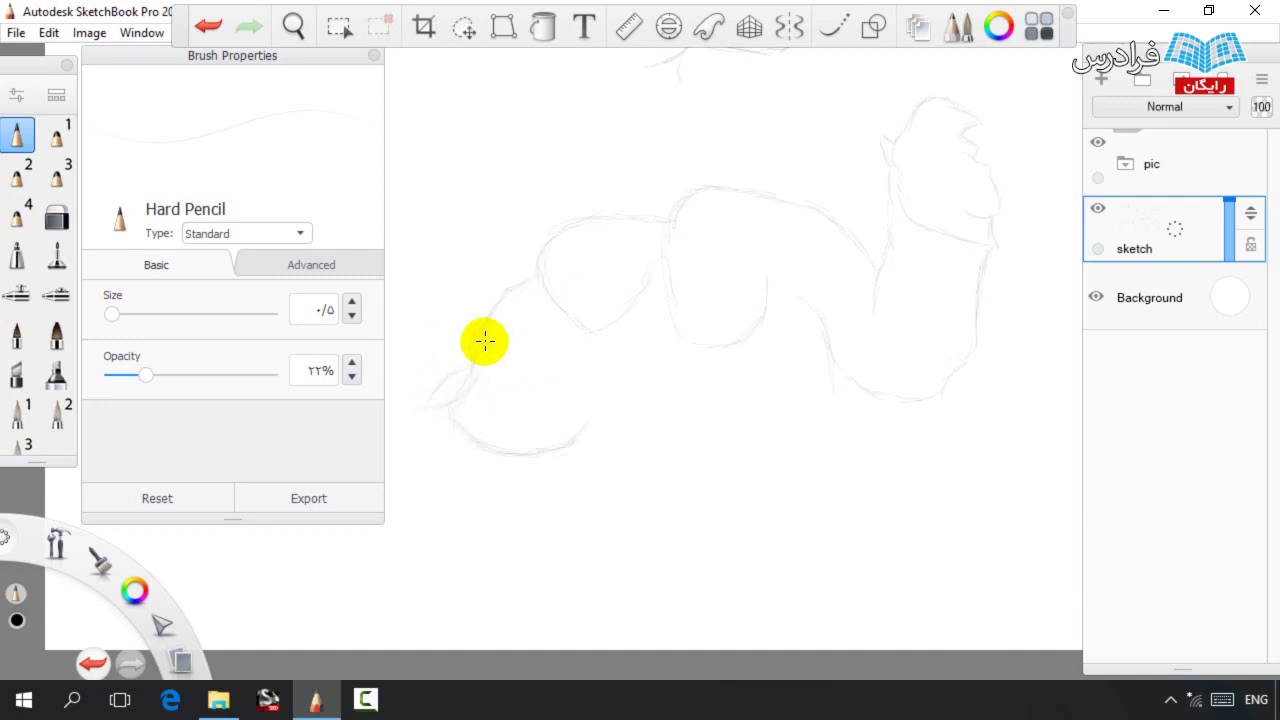
mouse_move(535, 450)
mouse_down()
mouse_move(543, 375)
mouse_move(605, 441)
mouse_move(703, 471)
mouse_up()
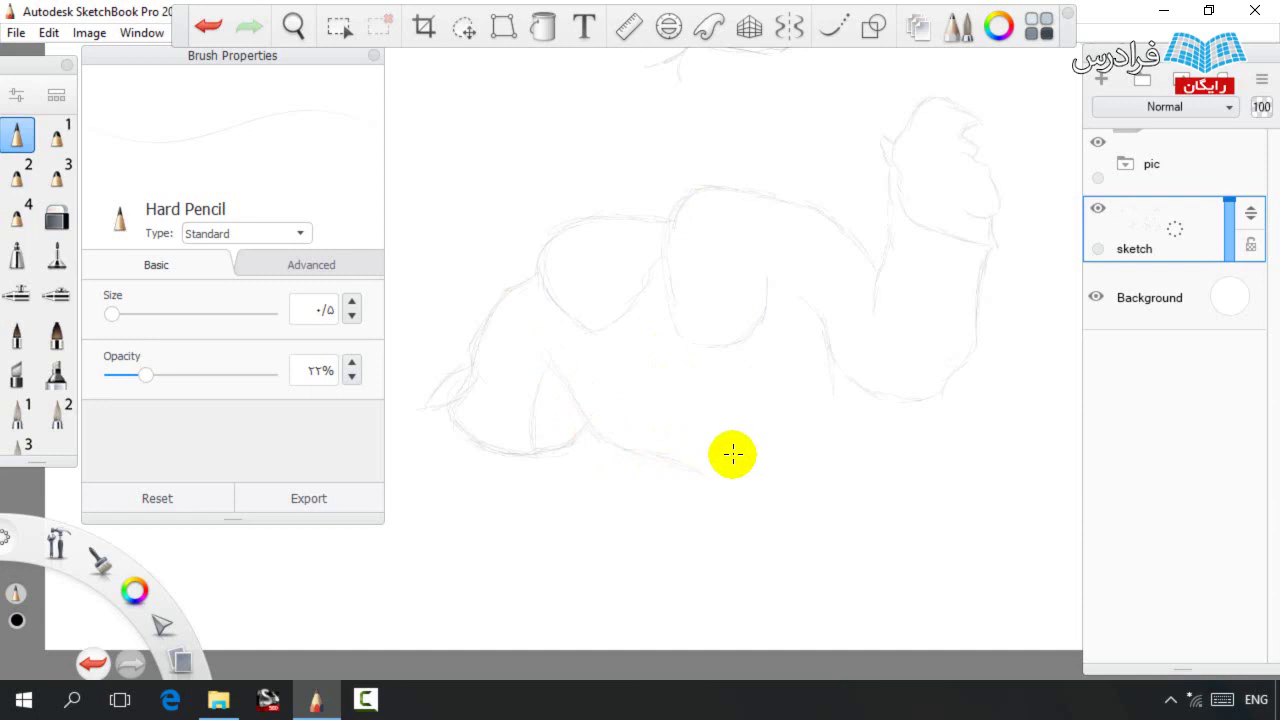
Draw the folded front leg under the chest and tidy its rounded knee with the eraser and pencil.
drag(749, 392, 725, 481)
key(space)
drag(814, 437, 758, 407)
mouse_move(677, 454)
mouse_down()
mouse_move(734, 480)
mouse_move(810, 471)
mouse_move(815, 416)
mouse_up()
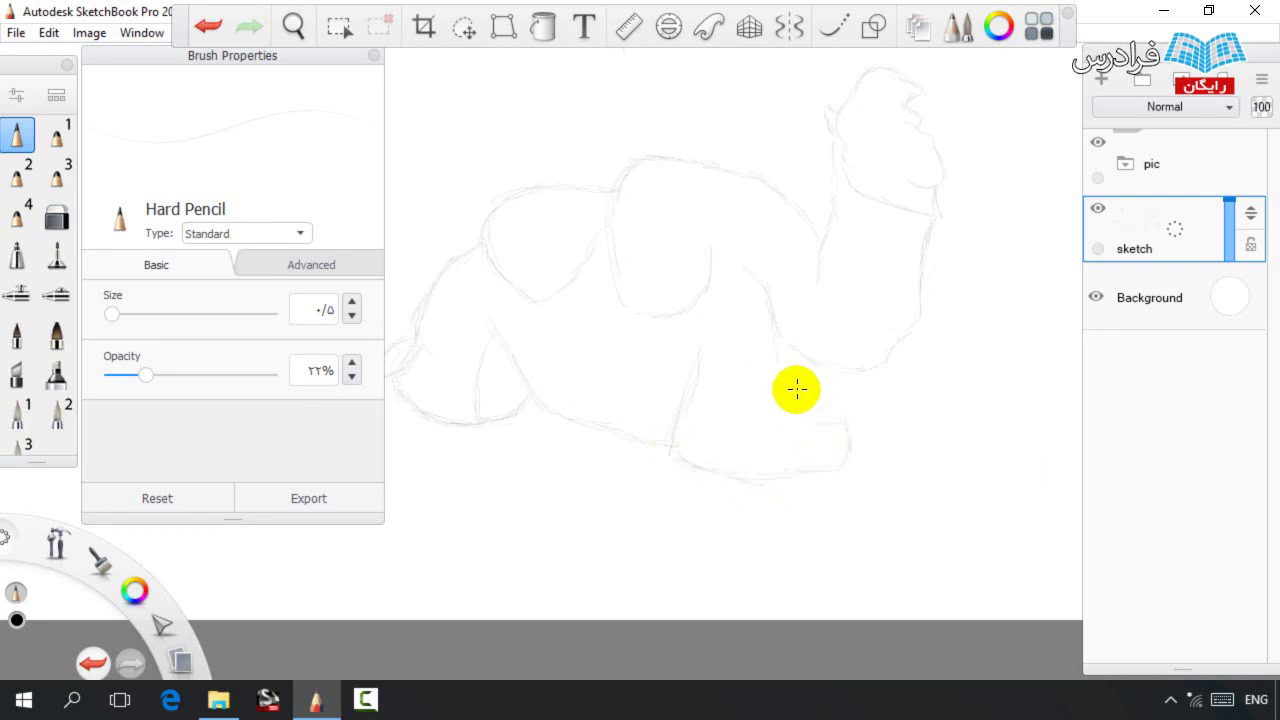
drag(708, 412, 858, 428)
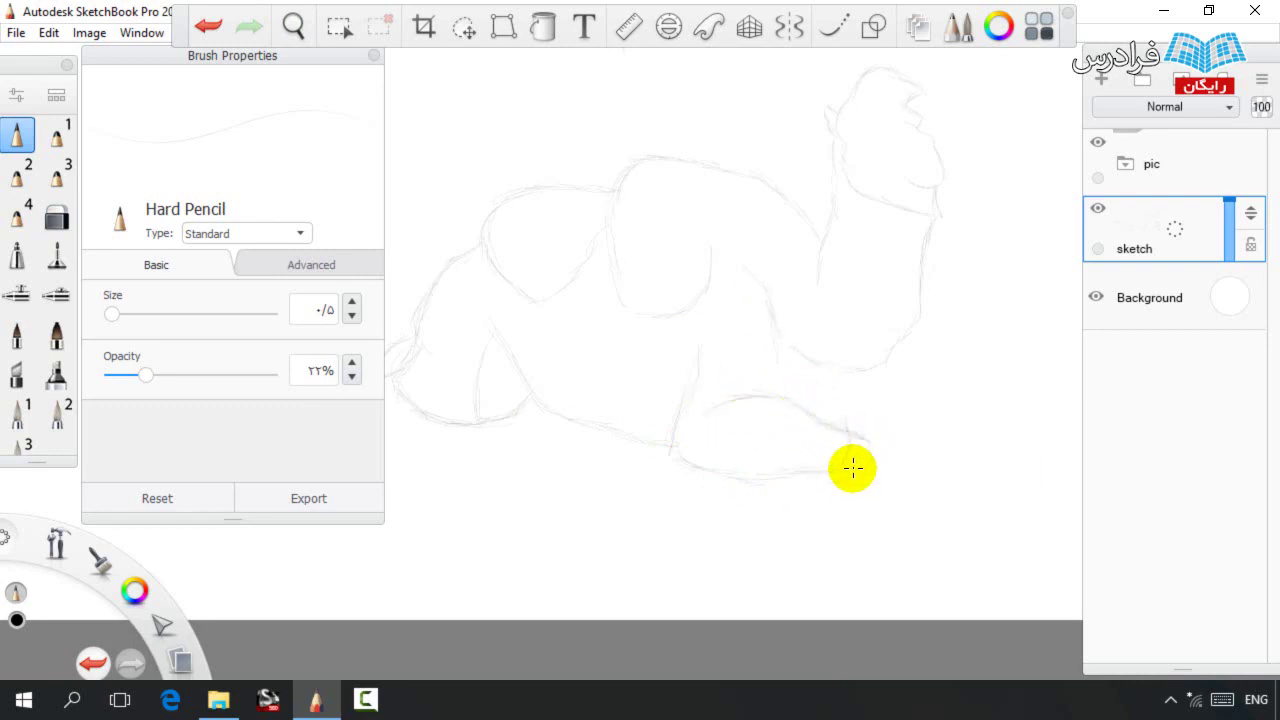
key(e)
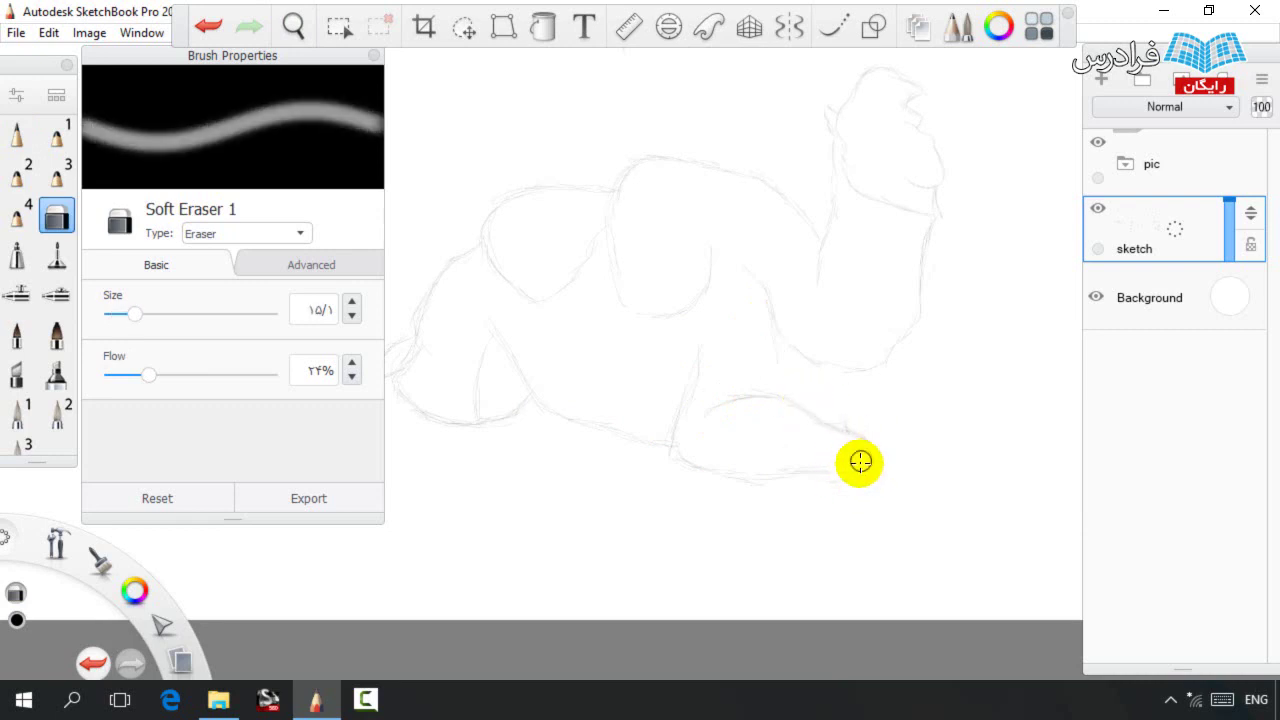
key(e)
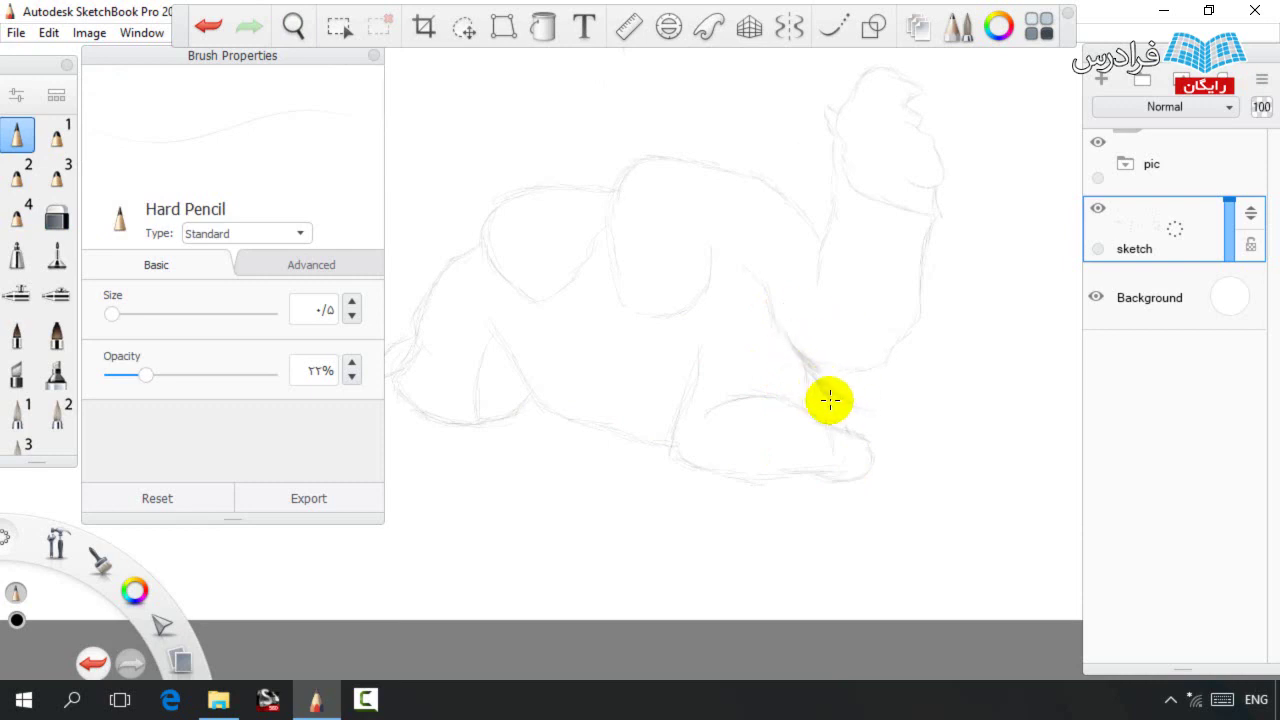
Deepen the chest curve at the base of the neck and erase the old chest line.
key(e)
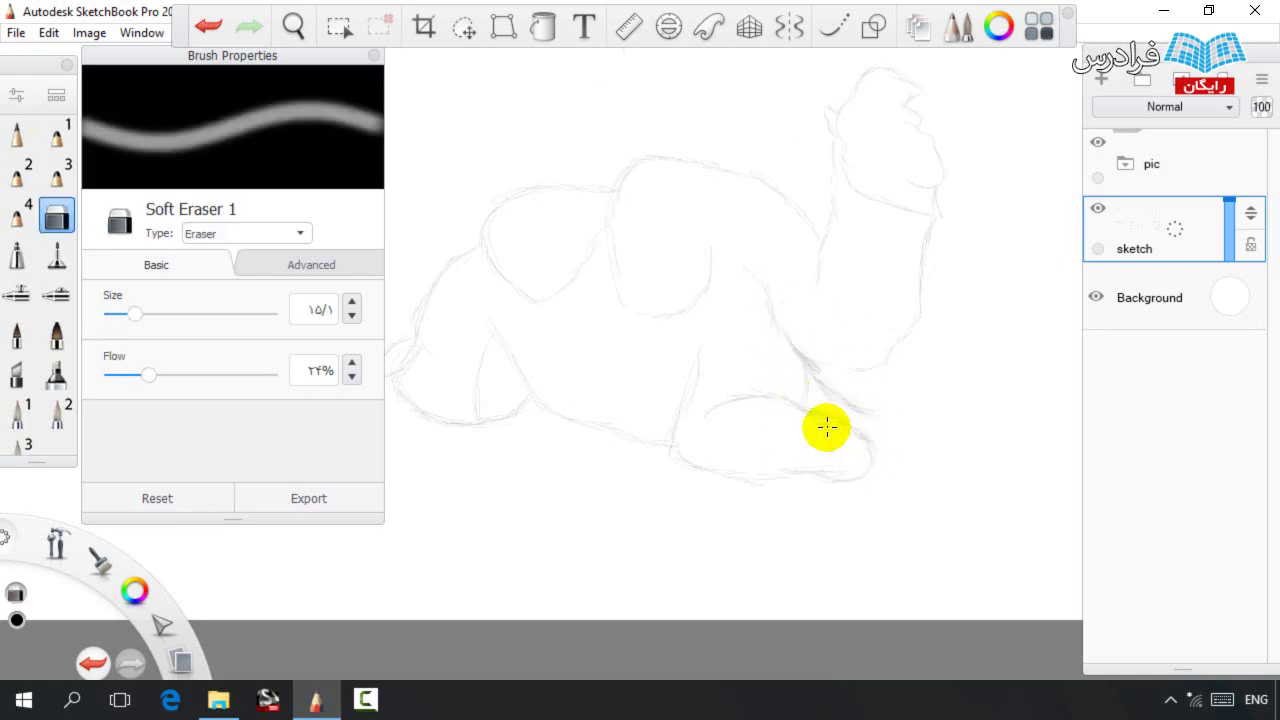
key(e)
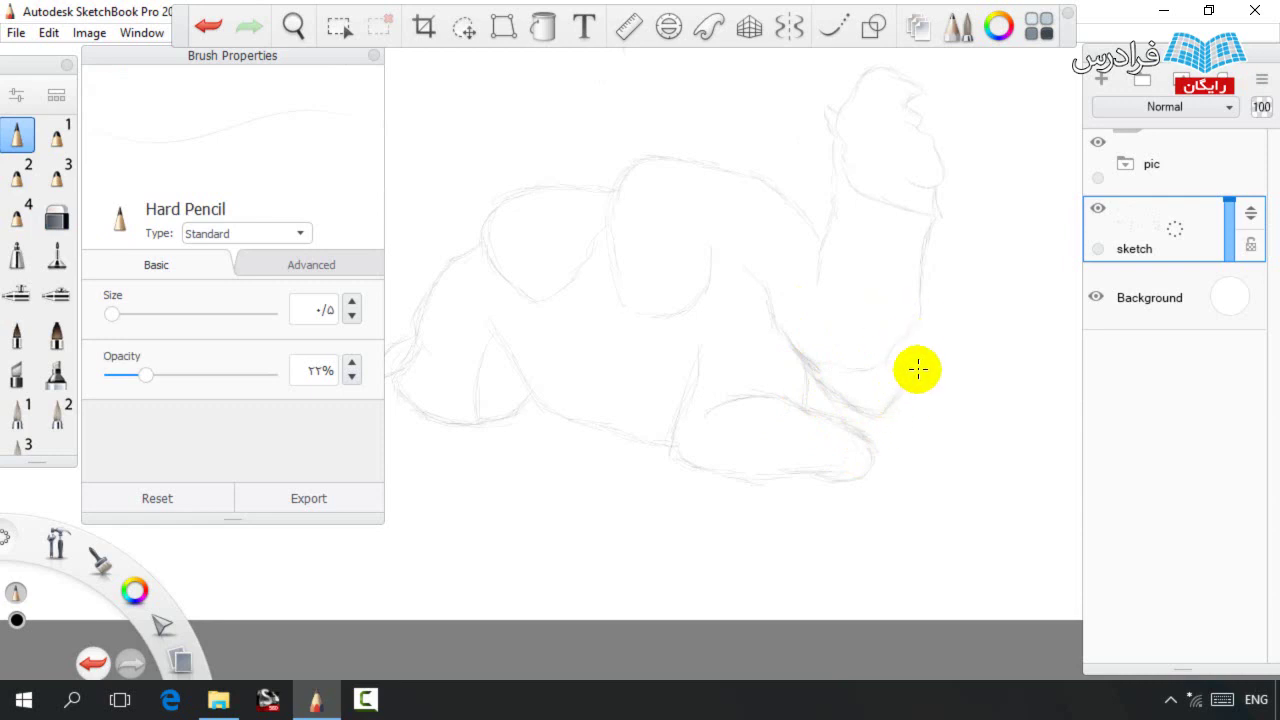
key(e)
drag(869, 307, 869, 387)
Lasso the head and neck, shift and tilt them, deselect and erase the rough joins.
click(463, 26)
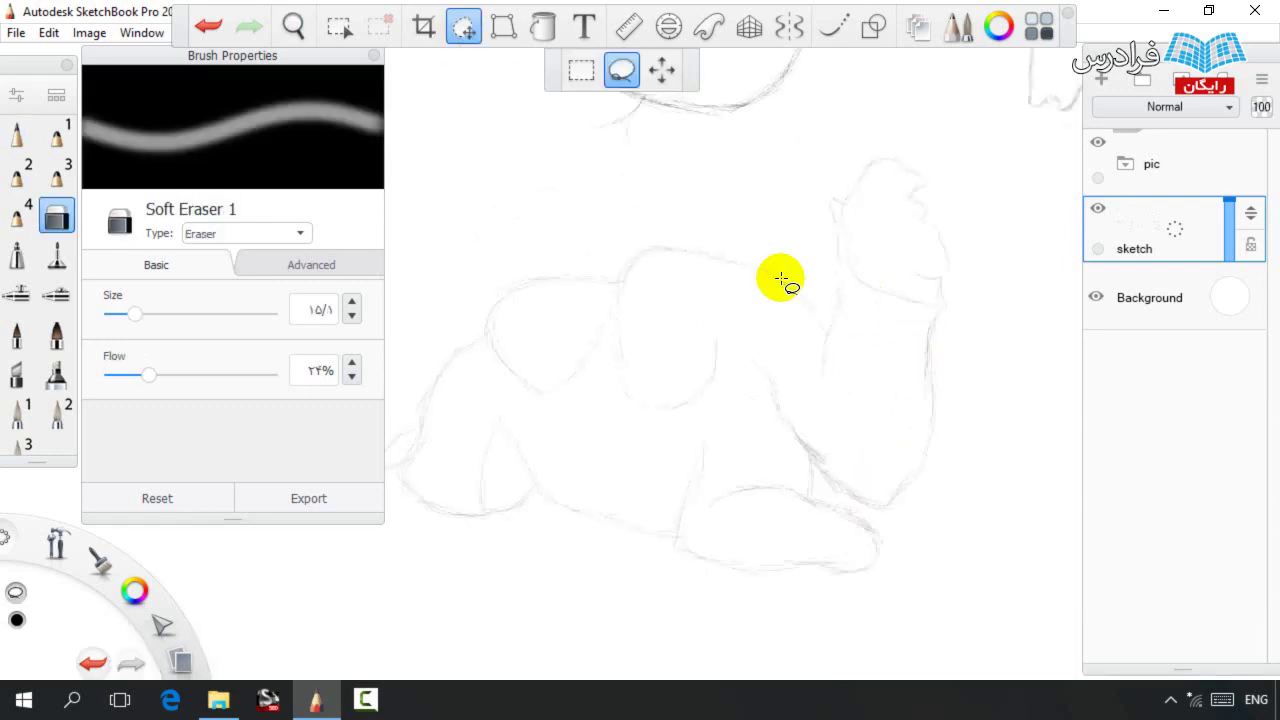
mouse_move(904, 530)
mouse_down()
mouse_move(882, 491)
mouse_move(970, 147)
mouse_move(1005, 460)
mouse_up()
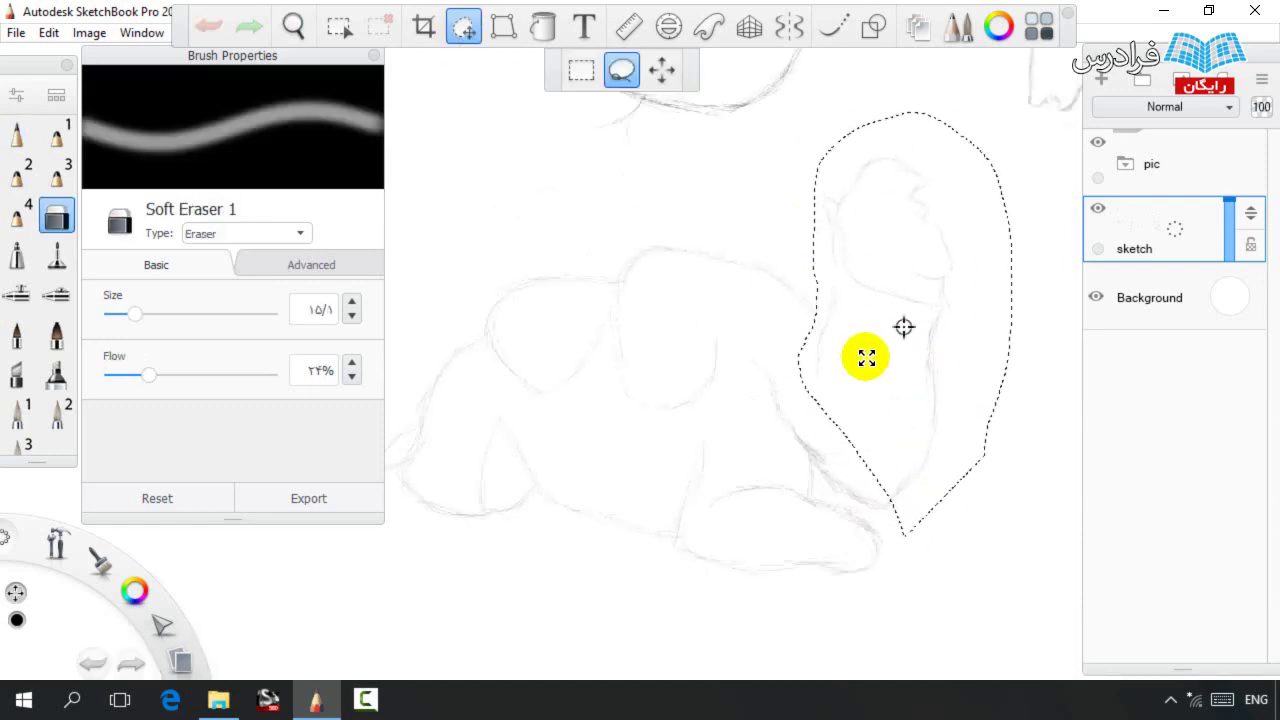
drag(897, 367, 890, 311)
click(933, 329)
mouse_move(838, 277)
mouse_down()
mouse_move(854, 366)
mouse_move(930, 485)
mouse_up()
key(e)
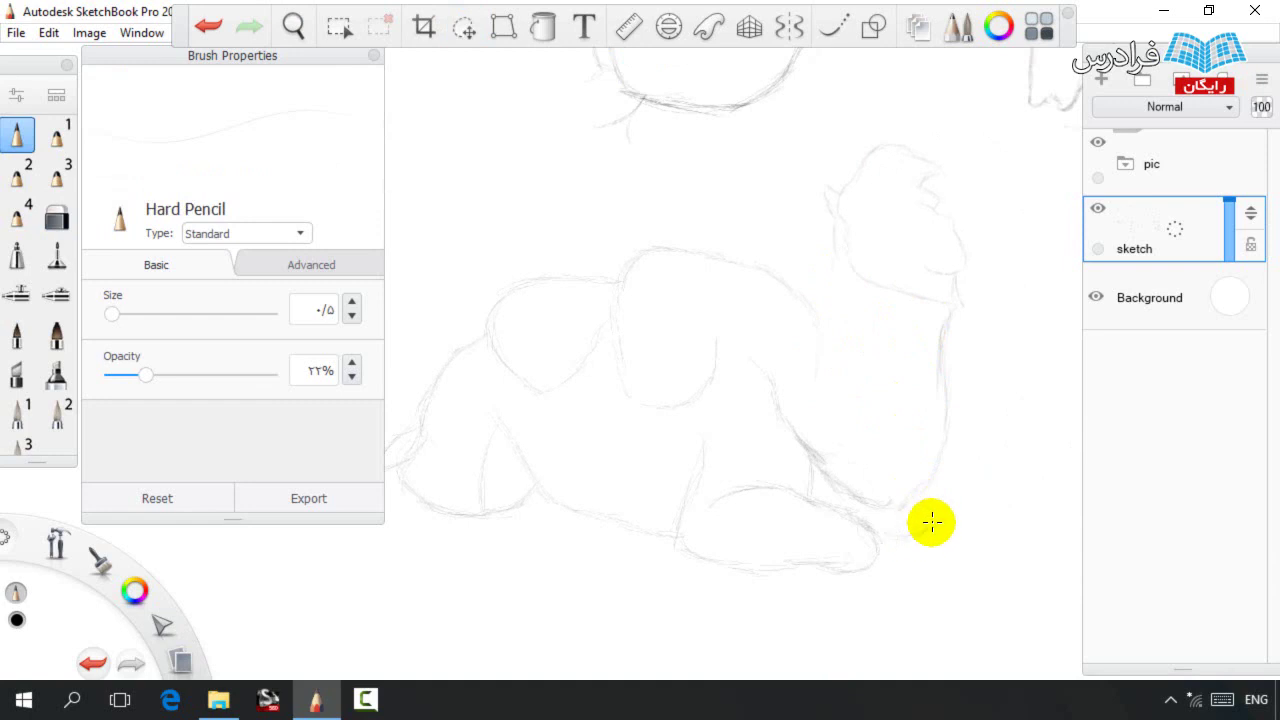
Redraw the nape, add the second knee below the chest and sketch the shoulder, haunch and flank lines.
drag(823, 362, 829, 277)
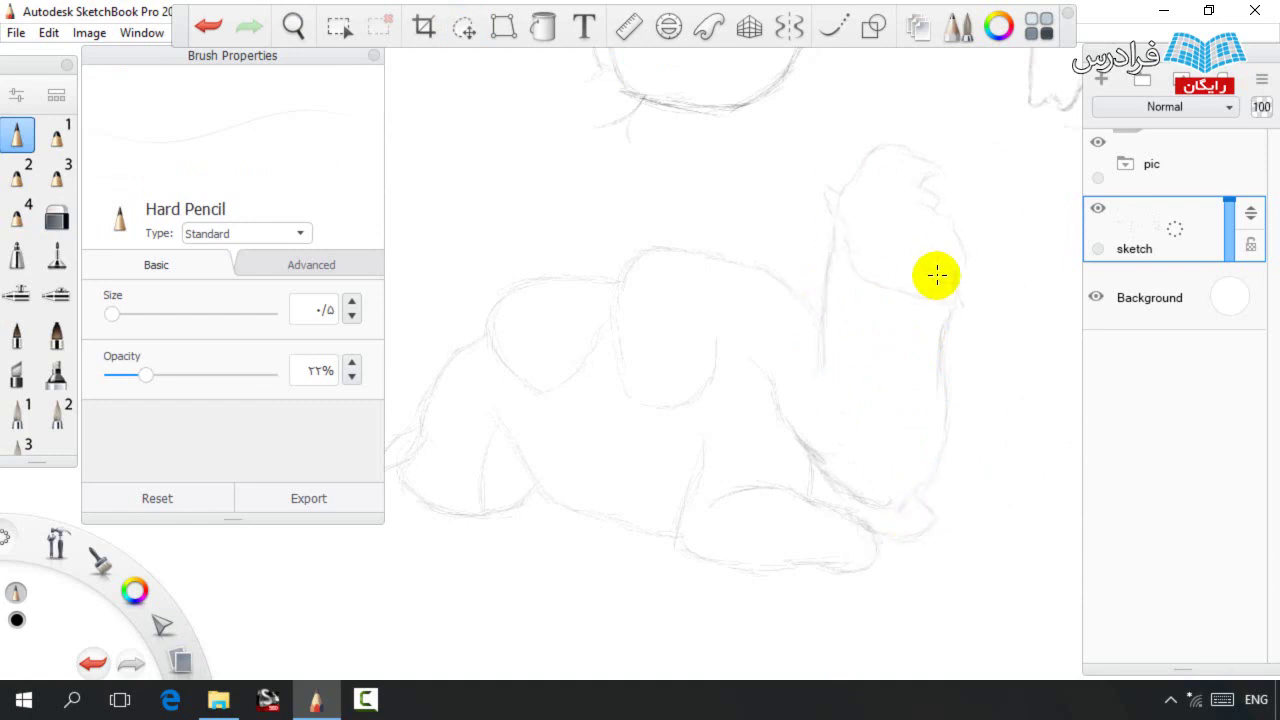
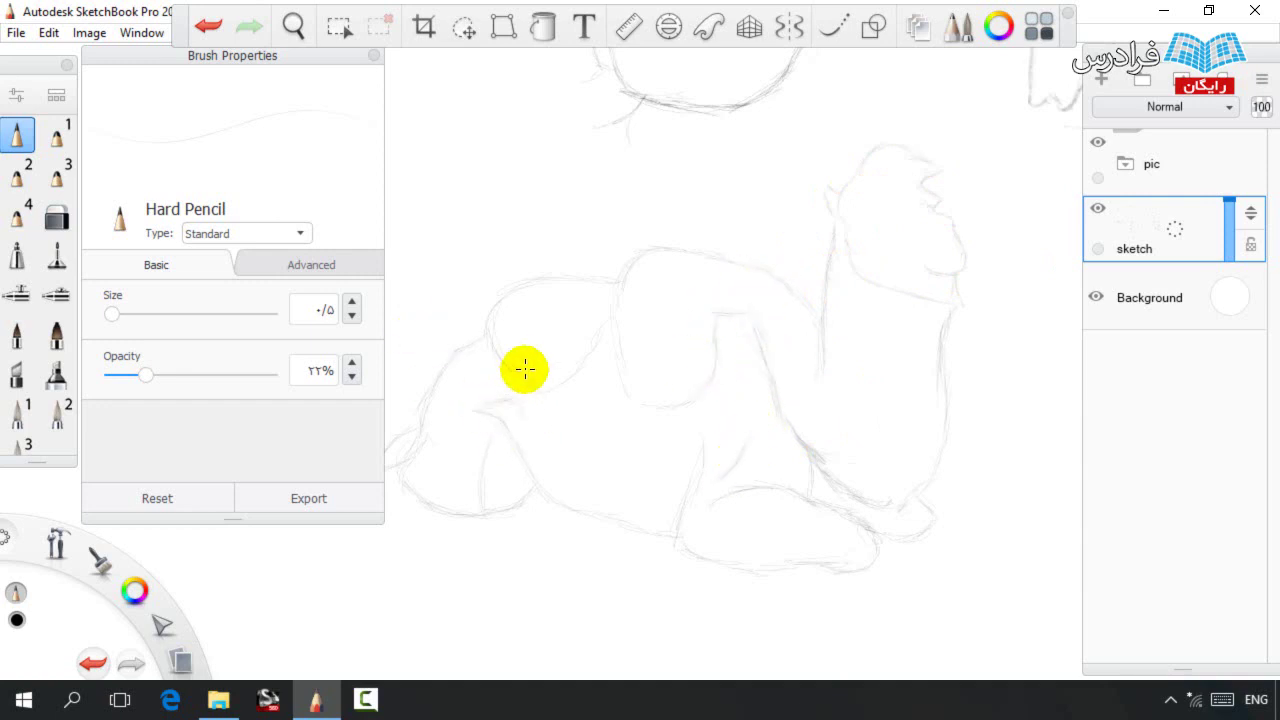
drag(649, 500, 638, 435)
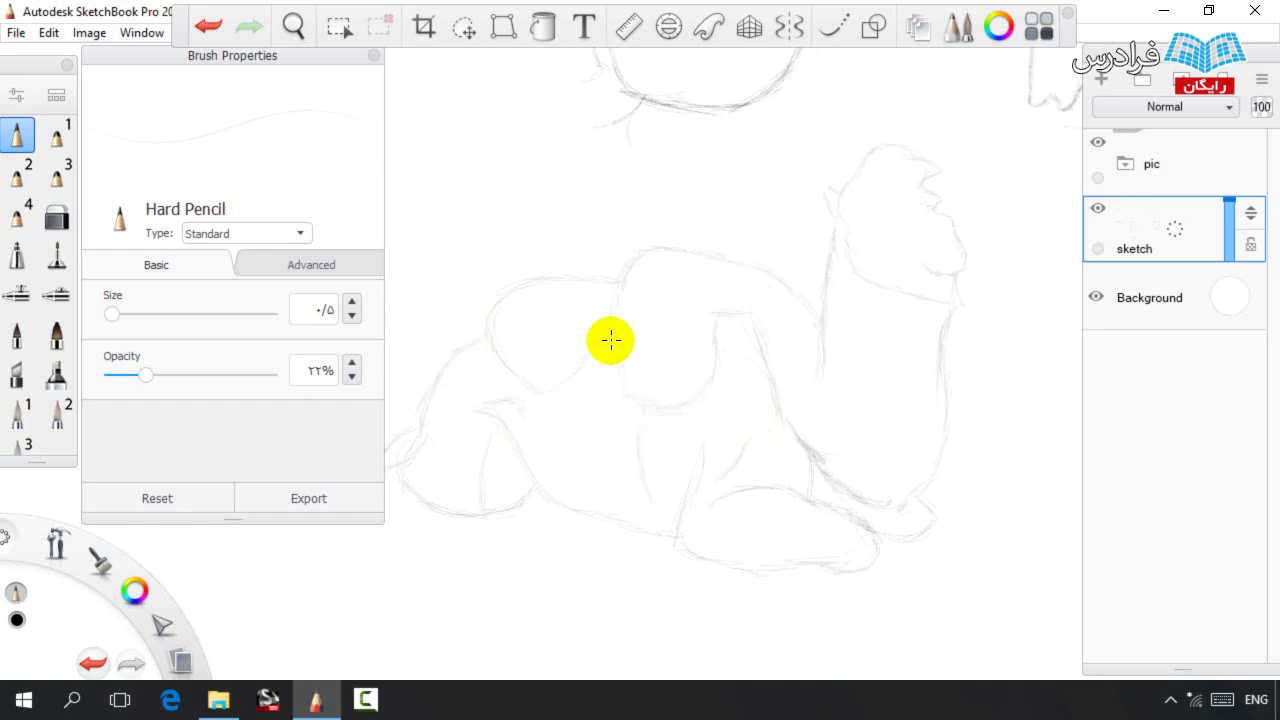
Lasso the whole reclining camel sketch, position it below the grazing camel and deselect.
click(464, 27)
mouse_move(421, 614)
mouse_down()
mouse_move(666, 157)
mouse_move(424, 617)
mouse_up()
key(space)
drag(667, 368, 492, 368)
mouse_move(776, 388)
mouse_down()
mouse_move(606, 380)
mouse_move(866, 410)
mouse_move(870, 378)
mouse_up()
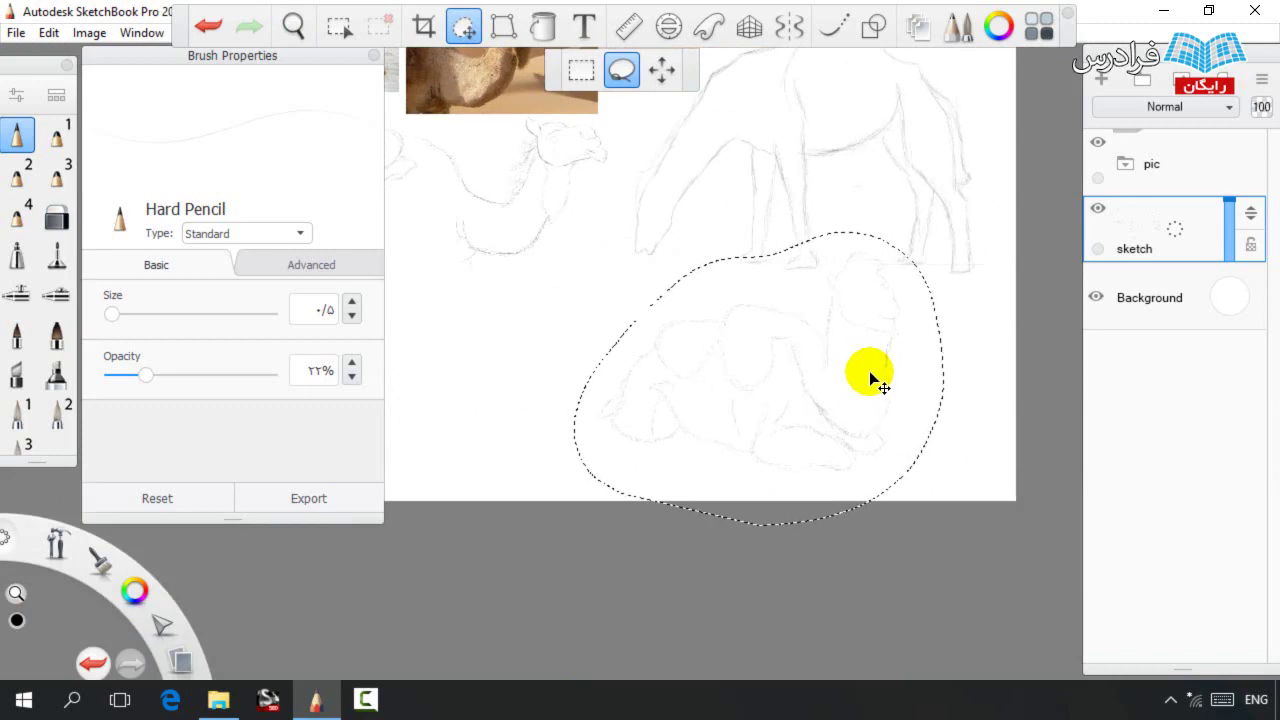
click(964, 350)
key(space)
drag(791, 357, 937, 371)
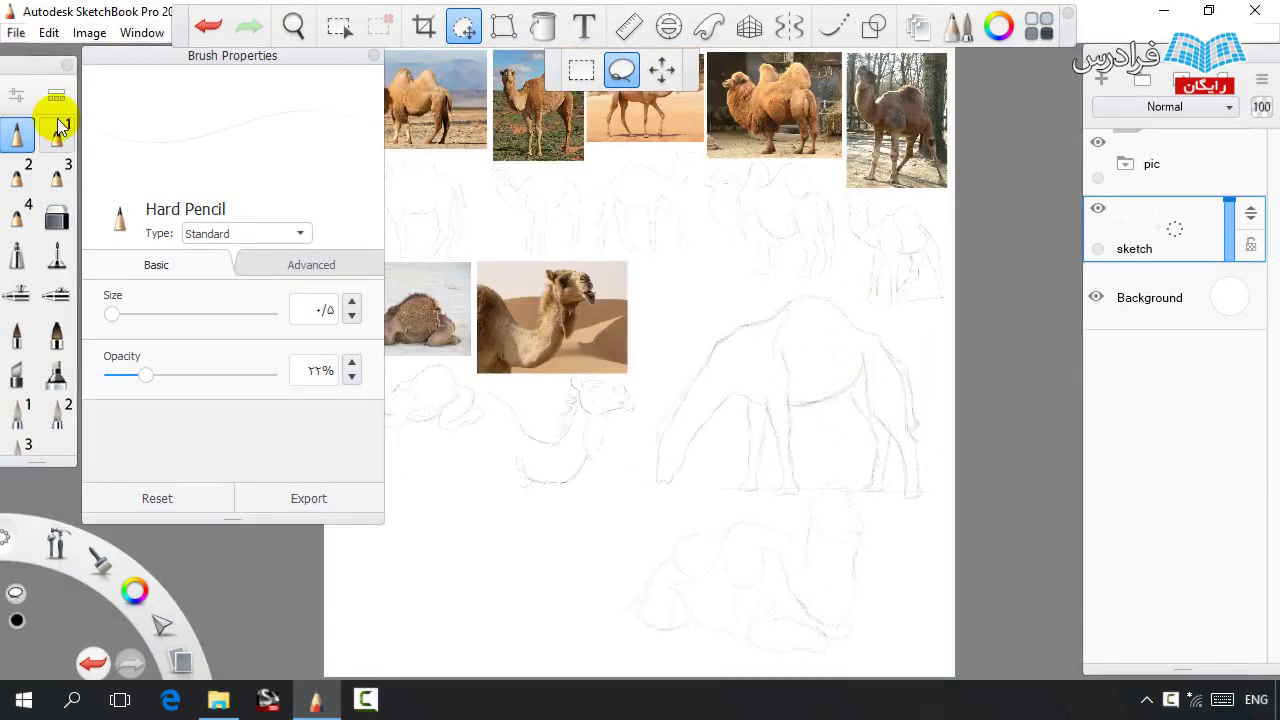
Set the Hard Pencil opacity to 20% and draw the muzzle and forehead of a new camel in an empty area.
key(space)
drag(509, 560, 600, 418)
drag(602, 428, 950, 482)
mouse_move(930, 450)
mouse_down()
mouse_move(663, 466)
mouse_move(521, 319)
mouse_move(618, 453)
mouse_up()
click(353, 377)
mouse_move(461, 362)
mouse_down()
mouse_move(561, 361)
mouse_move(516, 364)
mouse_move(536, 360)
mouse_move(605, 395)
mouse_move(513, 360)
mouse_move(536, 395)
mouse_up()
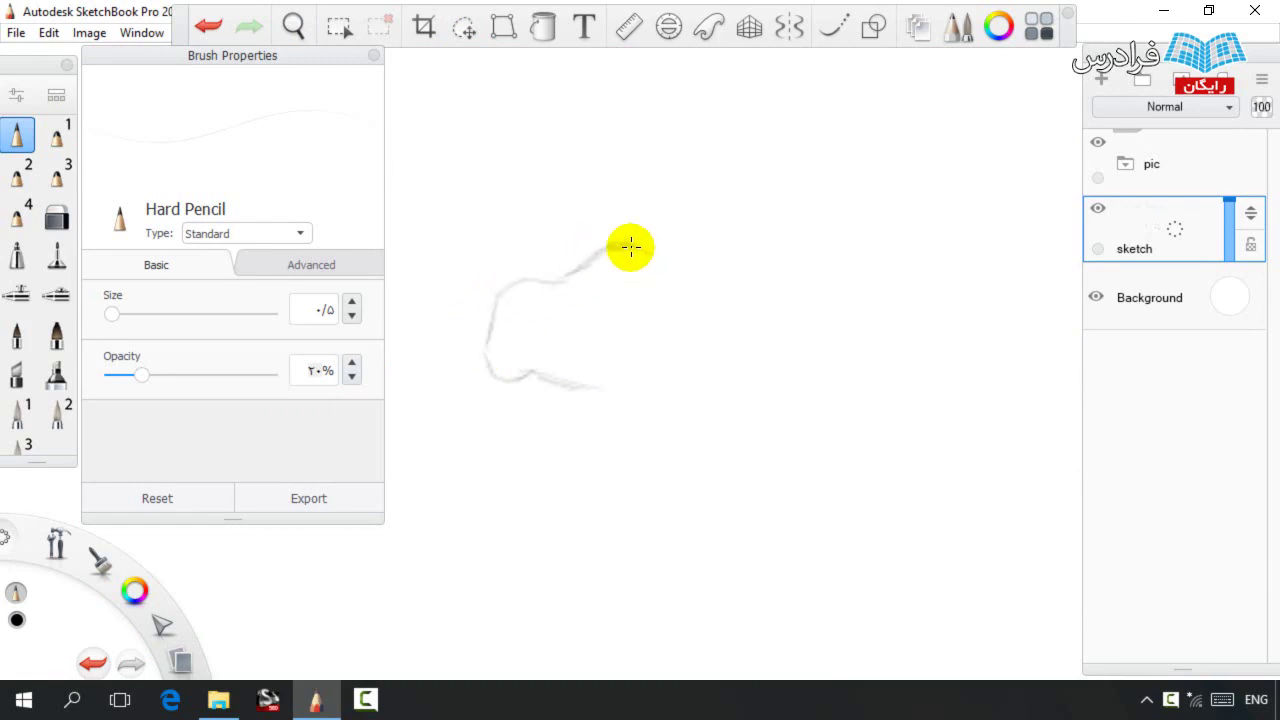
Close the new camel's head with the jaw and back of the skull, add both ears and clean up the brow.
mouse_move(598, 389)
mouse_down()
mouse_move(635, 400)
mouse_move(655, 343)
mouse_move(688, 372)
mouse_move(671, 370)
mouse_move(684, 326)
mouse_move(675, 276)
mouse_move(701, 288)
mouse_move(678, 270)
mouse_move(694, 252)
mouse_move(658, 256)
mouse_move(666, 240)
mouse_move(726, 233)
mouse_up()
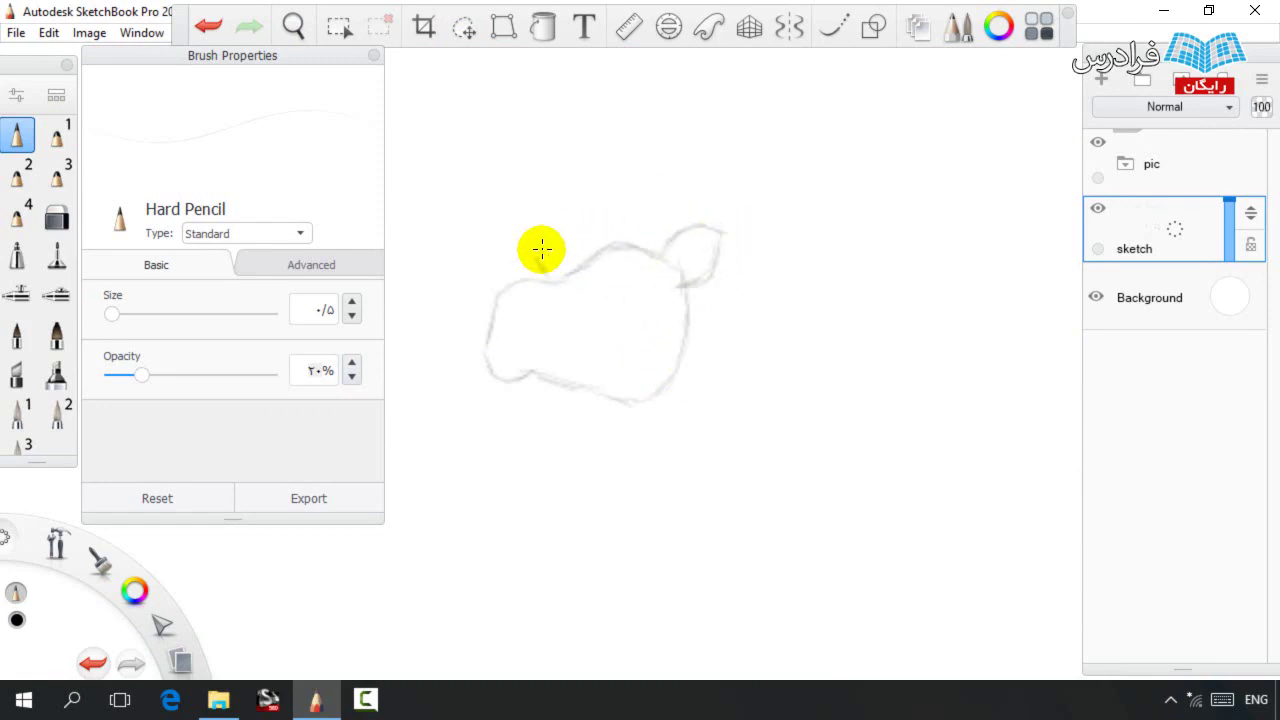
key(e)
key(e)
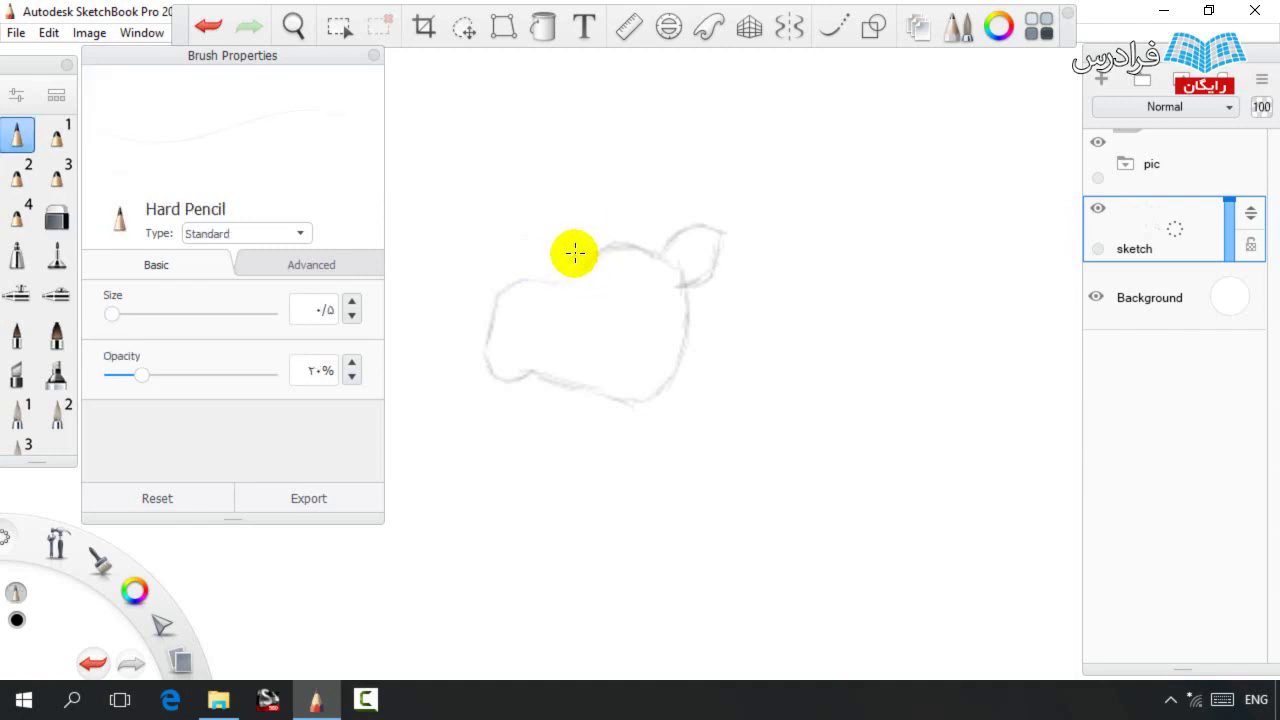
key(e)
key(e)
Draw the long upright neck with its tuft behind the head and the rounded base.
key(space)
mouse_move(643, 337)
mouse_down()
mouse_move(630, 293)
mouse_move(674, 243)
mouse_move(689, 277)
mouse_move(674, 336)
mouse_move(649, 297)
mouse_move(618, 372)
mouse_move(621, 410)
mouse_up()
key(space)
mouse_move(704, 300)
mouse_down()
mouse_move(712, 427)
mouse_move(672, 510)
mouse_up()
drag(672, 510, 700, 277)
mouse_move(612, 392)
mouse_down()
mouse_move(614, 445)
mouse_move(611, 432)
mouse_move(647, 487)
mouse_up()
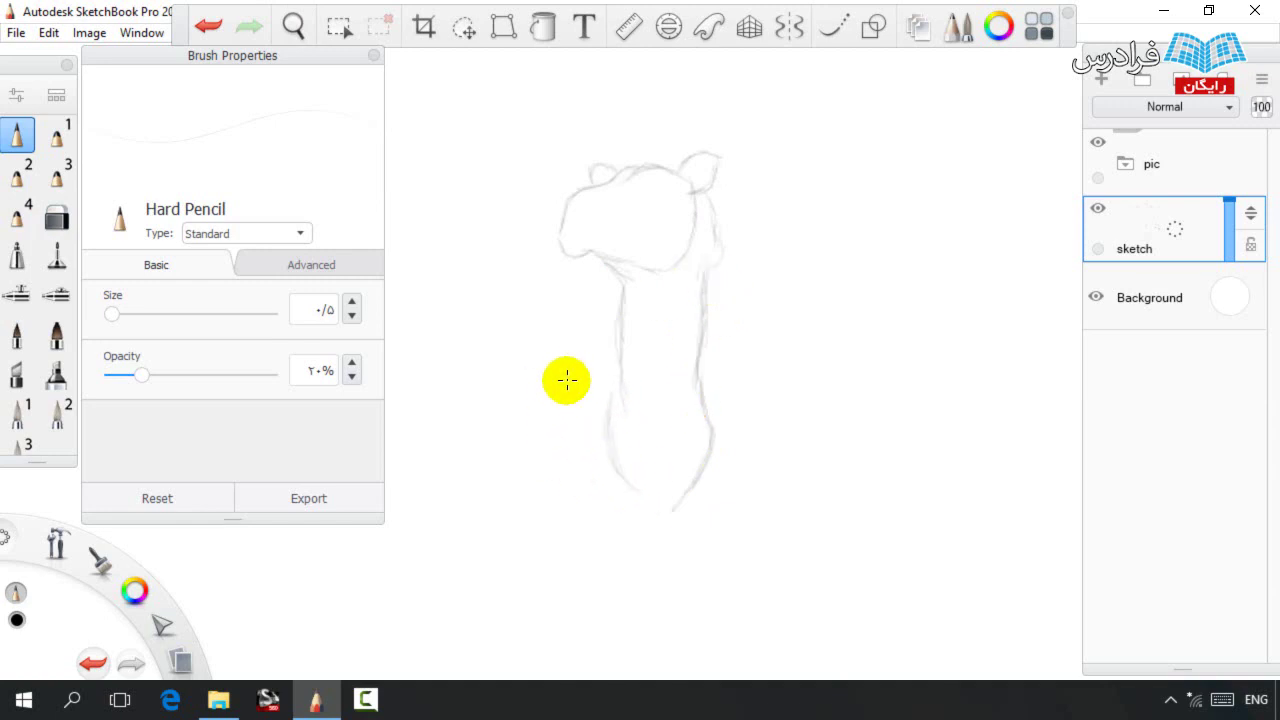
Draw the chest curve and the shoulder outlines on both sides of the neck base.
key(space)
drag(638, 370, 584, 391)
drag(636, 389, 651, 314)
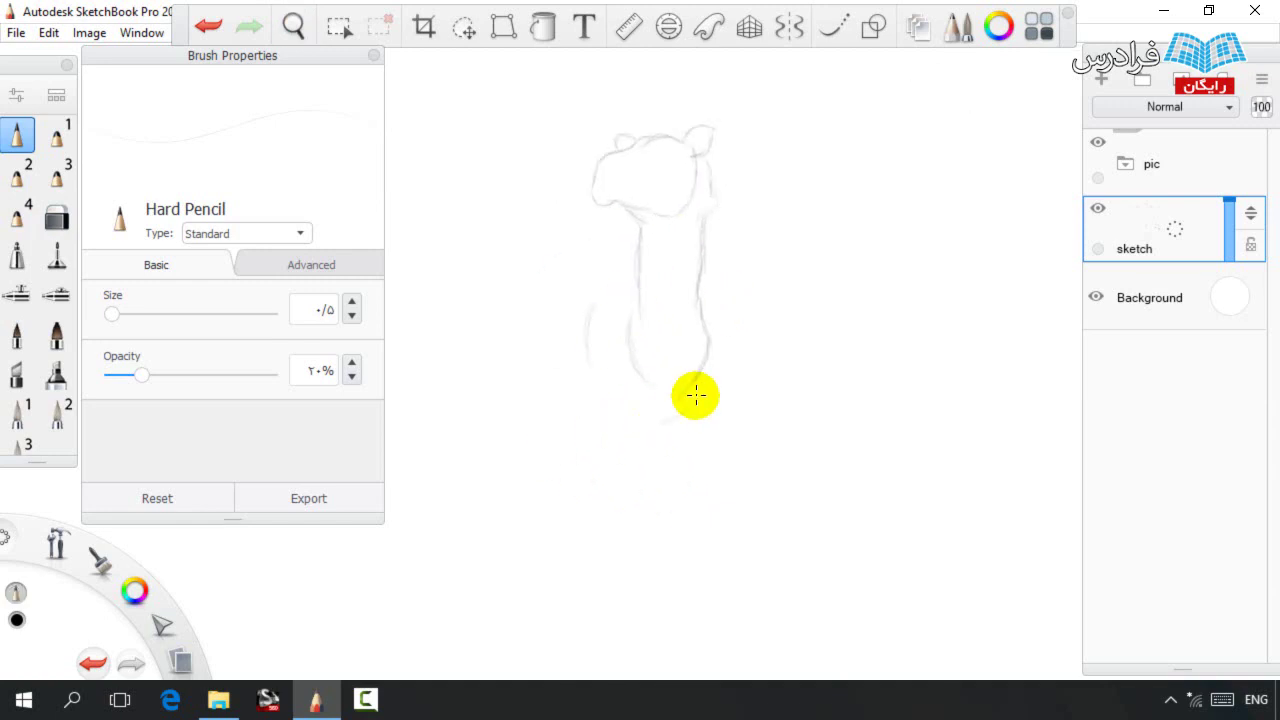
mouse_move(601, 420)
mouse_down()
mouse_move(576, 401)
mouse_move(574, 291)
mouse_up()
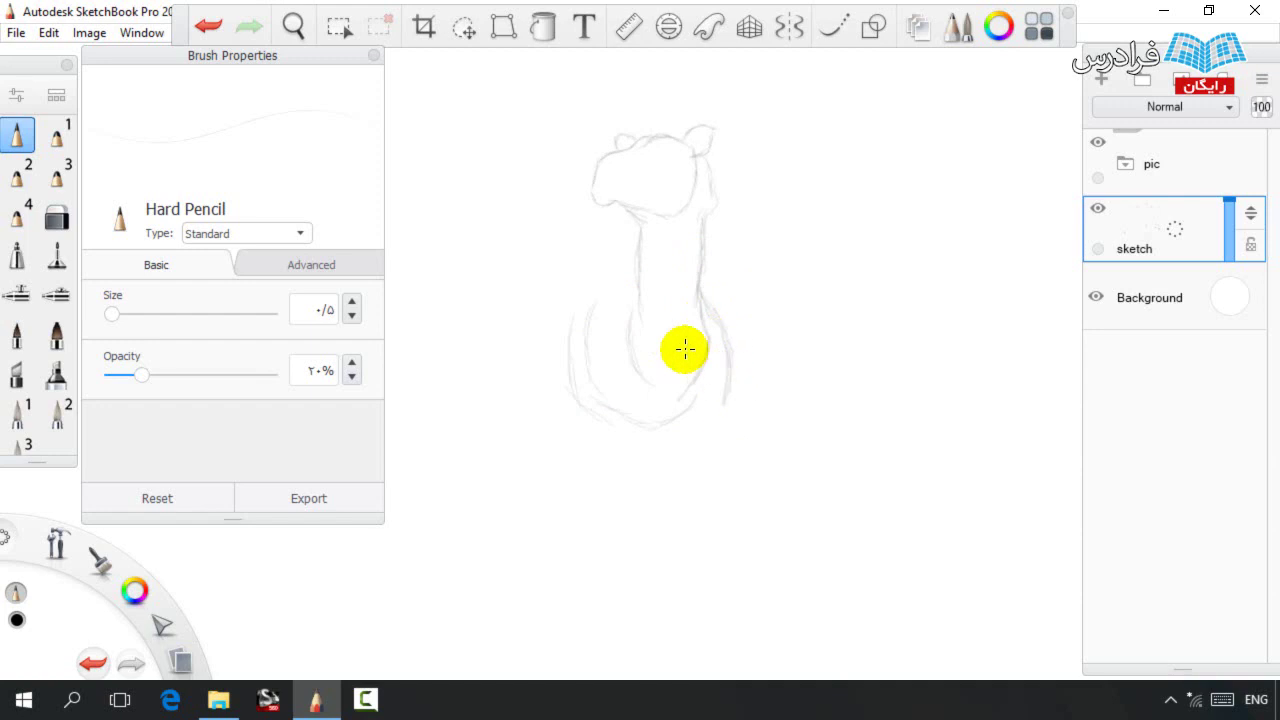
Draw the right-hand foreleg below the shoulder, from the upper leg through the knee to the foot.
drag(688, 455, 703, 531)
key(space)
drag(685, 422, 744, 336)
mouse_move(755, 456)
mouse_down()
mouse_move(774, 559)
mouse_move(741, 561)
mouse_move(798, 535)
mouse_move(775, 552)
mouse_move(779, 605)
mouse_move(829, 614)
mouse_up()
mouse_move(775, 316)
mouse_down()
mouse_move(799, 368)
mouse_move(789, 456)
mouse_move(762, 476)
mouse_move(791, 525)
mouse_move(806, 597)
mouse_up()
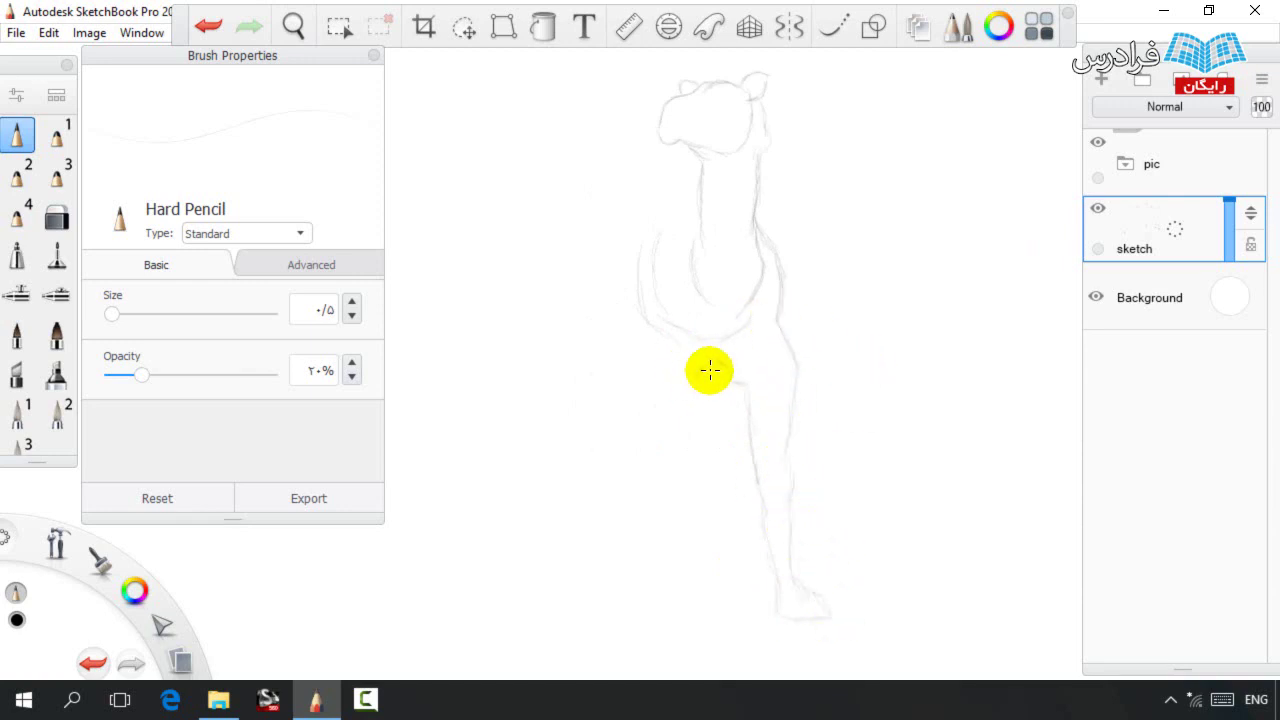
Draw the left-hand foreleg with its foot, and lengthen both forelegs by lassoing the feet and moving them lower.
drag(692, 375, 674, 382)
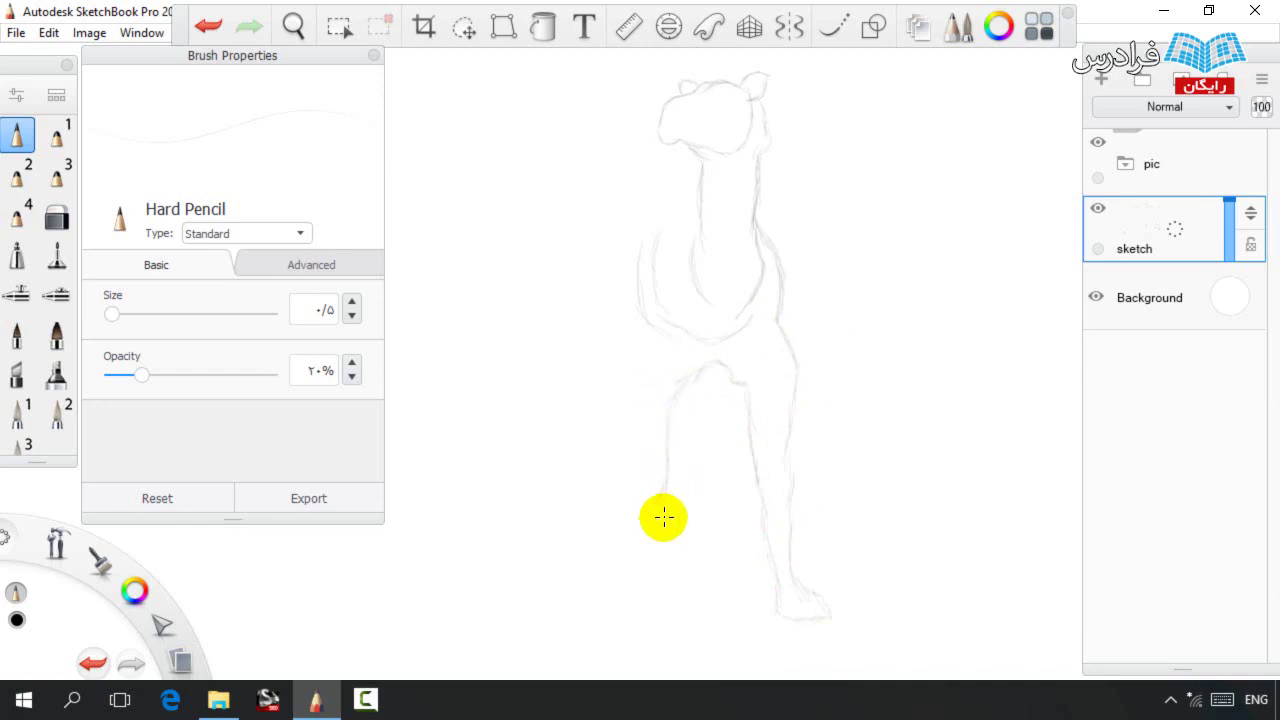
mouse_move(658, 531)
mouse_down()
mouse_move(656, 615)
mouse_move(601, 576)
mouse_move(566, 514)
mouse_move(630, 614)
mouse_move(619, 577)
mouse_move(639, 533)
mouse_move(608, 495)
mouse_move(615, 430)
mouse_move(635, 441)
mouse_move(636, 380)
mouse_up()
click(465, 28)
mouse_move(600, 652)
mouse_down()
mouse_move(657, 564)
mouse_move(598, 655)
mouse_up()
drag(580, 589, 582, 604)
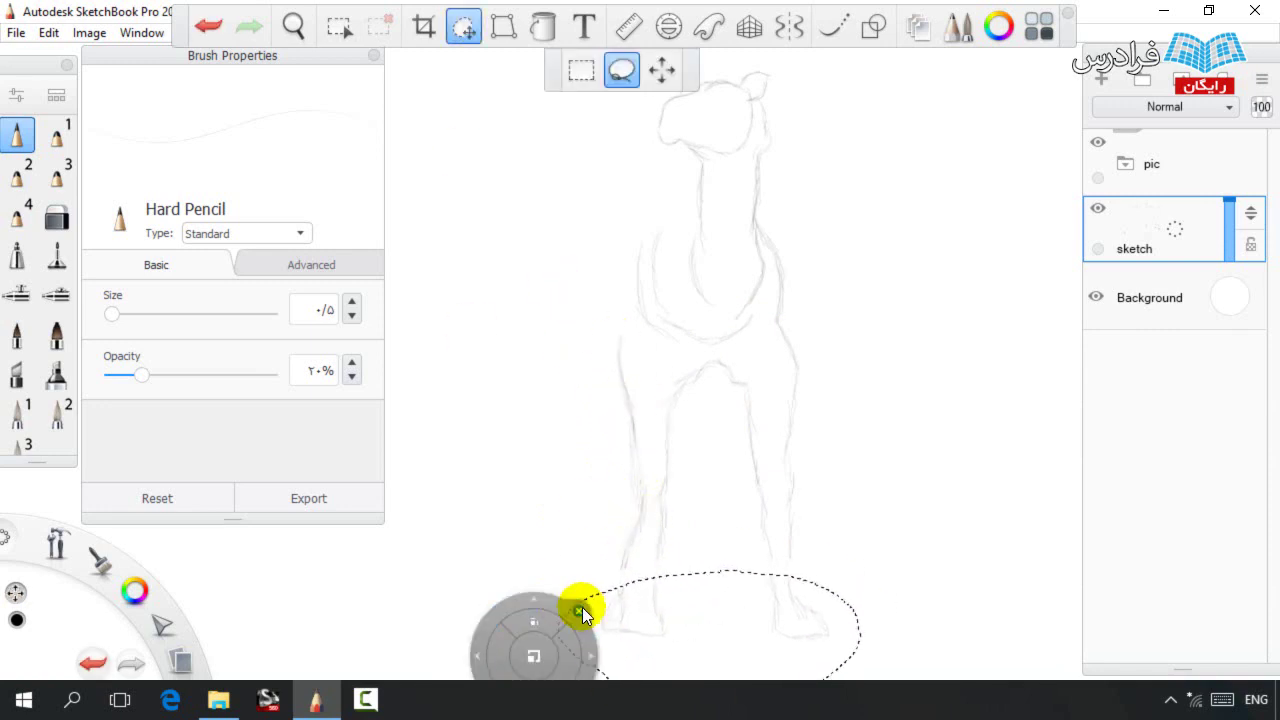
key(Escape)
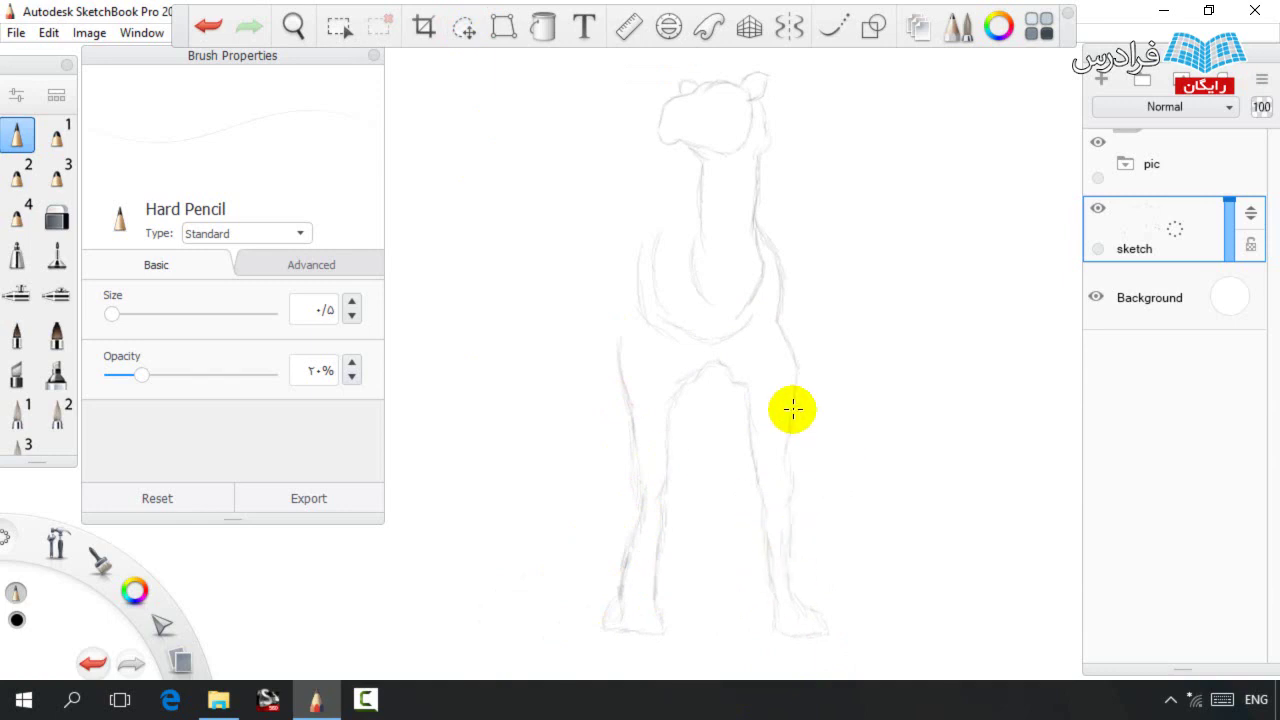
Try to reposition the left-hand foreleg with a lasso selection and undo it.
click(464, 28)
mouse_move(554, 364)
mouse_down()
mouse_move(562, 350)
mouse_move(688, 617)
mouse_move(601, 652)
mouse_up()
drag(575, 586, 591, 583)
drag(570, 509, 588, 510)
click(619, 519)
key(ctrl+z)
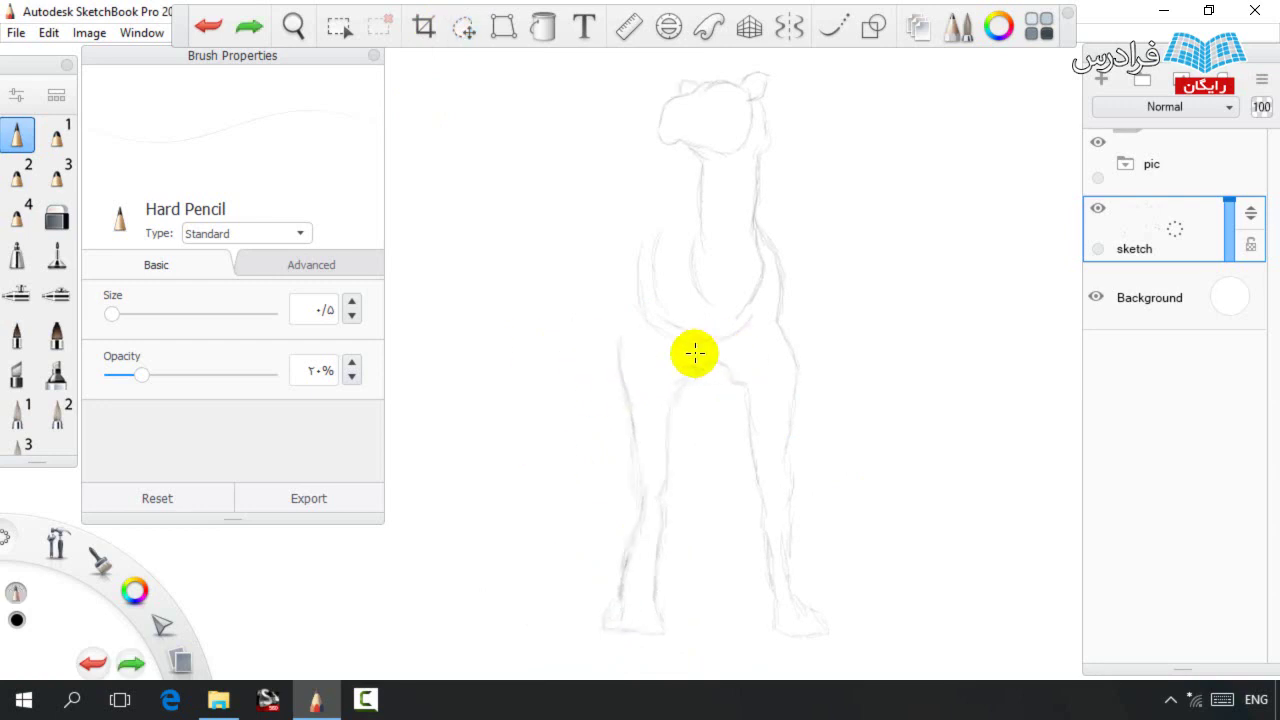
Rework the outline of the left-hand shoulder above the foreleg and adjust the figure's proportions with a lasso selection.
key(e)
key(e)
drag(602, 338, 602, 313)
key(space)
drag(668, 286, 691, 350)
click(466, 28)
drag(747, 233, 814, 226)
key(space)
drag(656, 311, 667, 304)
mouse_move(668, 265)
mouse_down()
mouse_move(665, 254)
mouse_move(746, 286)
mouse_up()
key(ctrl+d)
key(space)
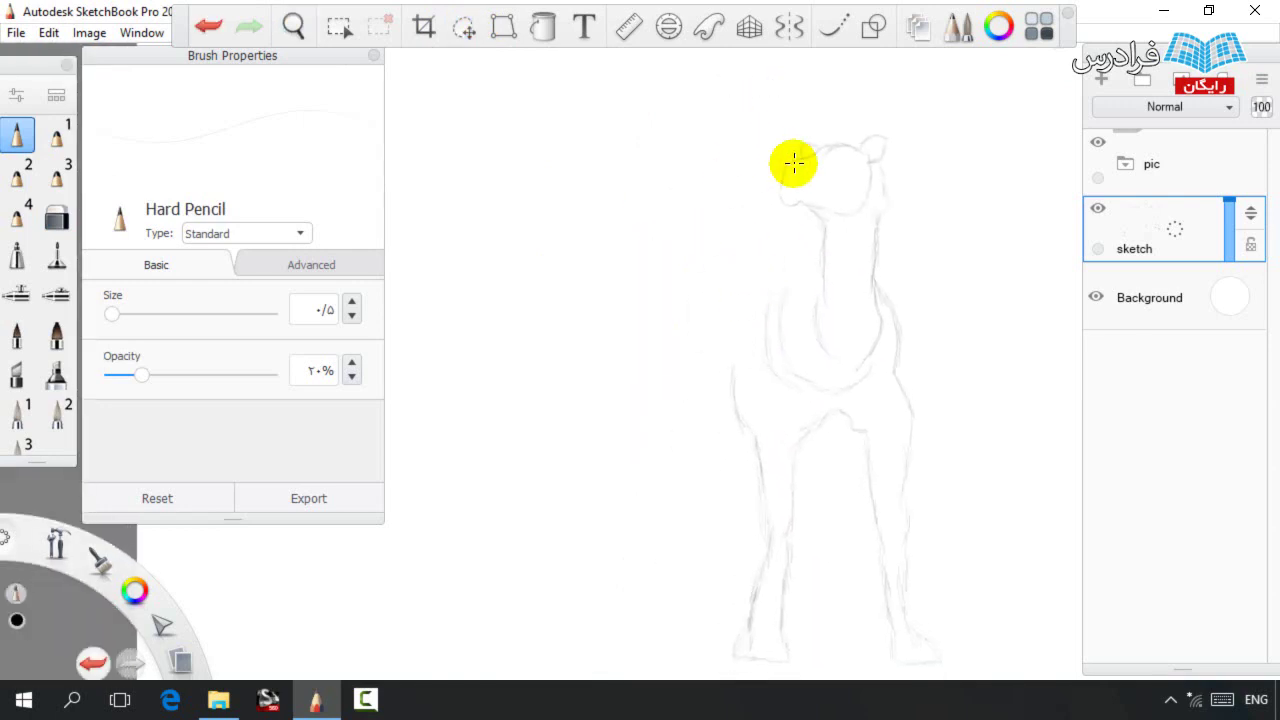
Draw a rounded hump behind the head, erasing its squarish first outline.
drag(762, 160, 750, 122)
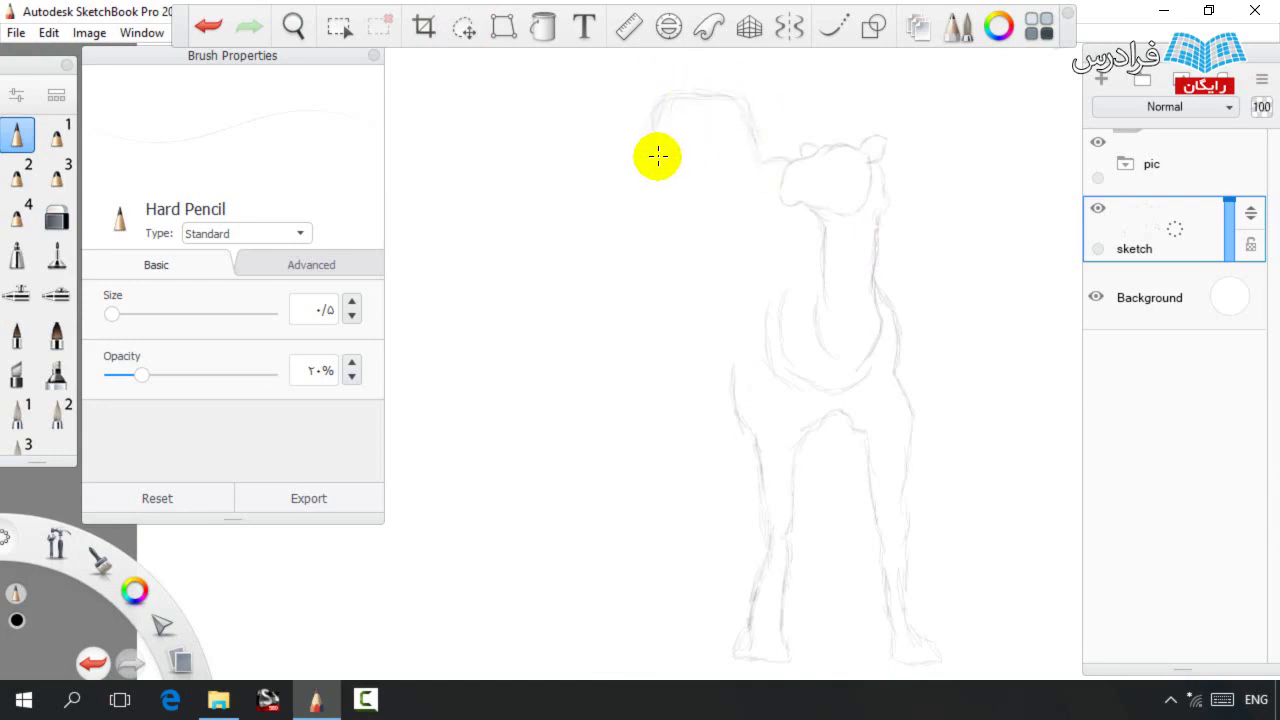
key(e)
mouse_move(648, 175)
mouse_down()
mouse_move(720, 86)
mouse_move(745, 122)
mouse_up()
key(e)
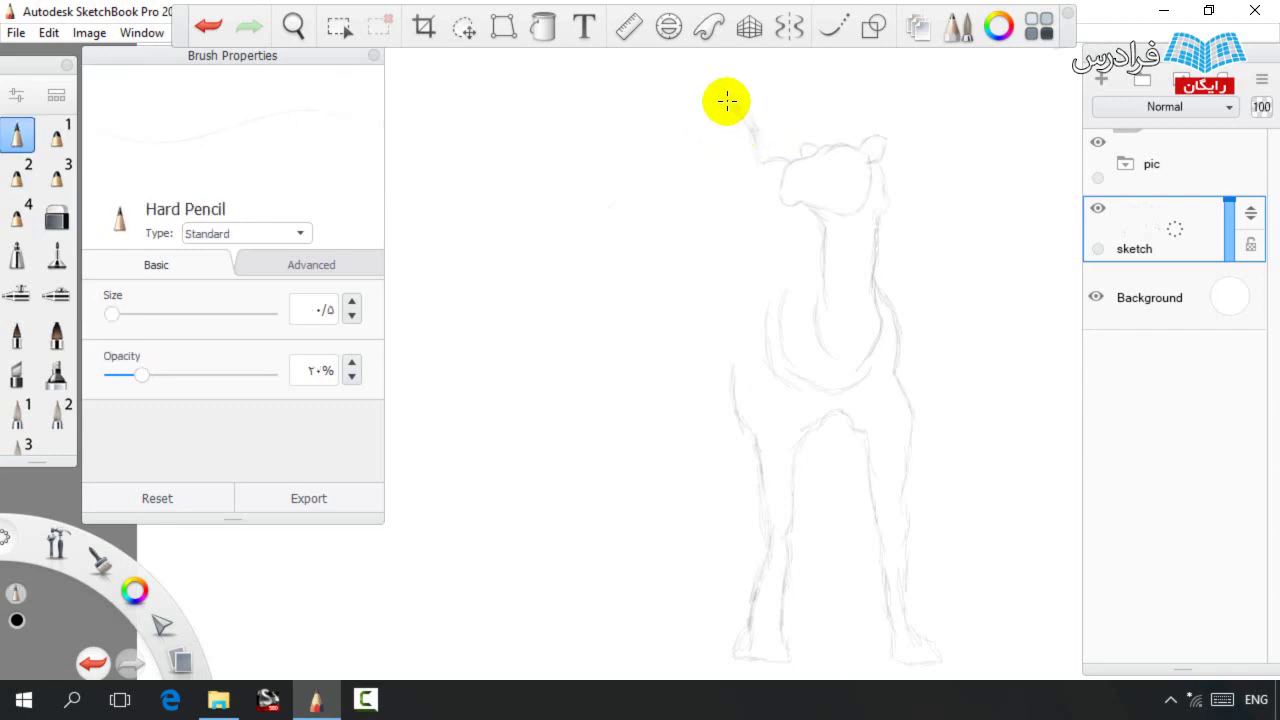
mouse_move(672, 100)
mouse_down()
mouse_move(629, 171)
mouse_move(680, 169)
mouse_move(643, 260)
mouse_up()
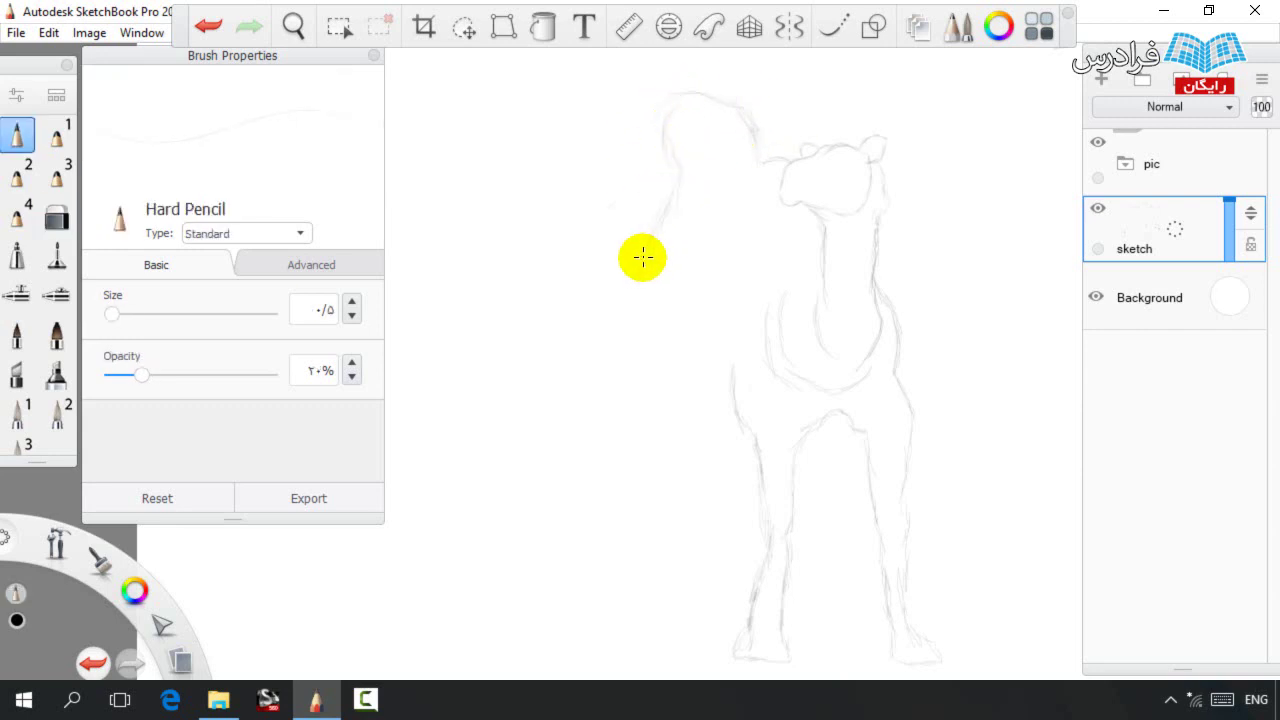
Draw the flank and the belly line down to the foreleg, and clean up the base and edge of the hump.
mouse_move(639, 193)
mouse_down()
mouse_move(651, 377)
mouse_move(757, 440)
mouse_up()
key(space)
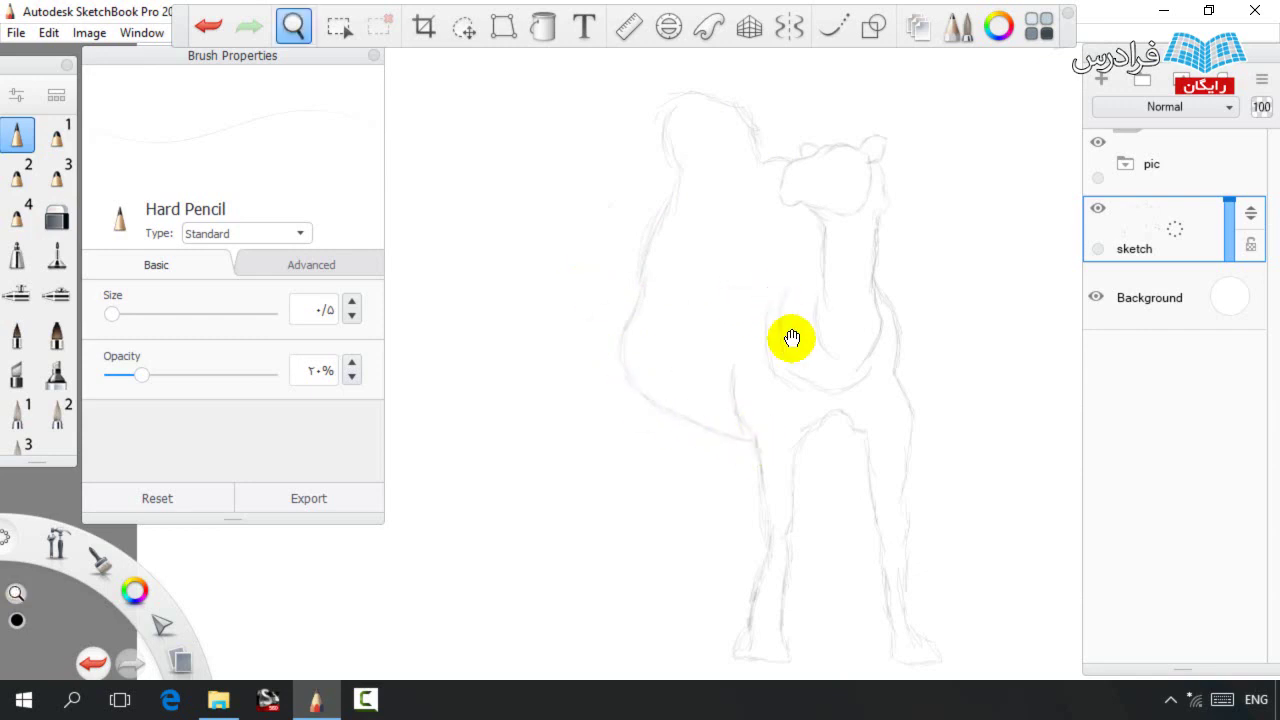
drag(800, 329, 767, 313)
key(e)
mouse_move(667, 123)
mouse_down()
mouse_move(628, 103)
mouse_move(682, 77)
mouse_up()
key(e)
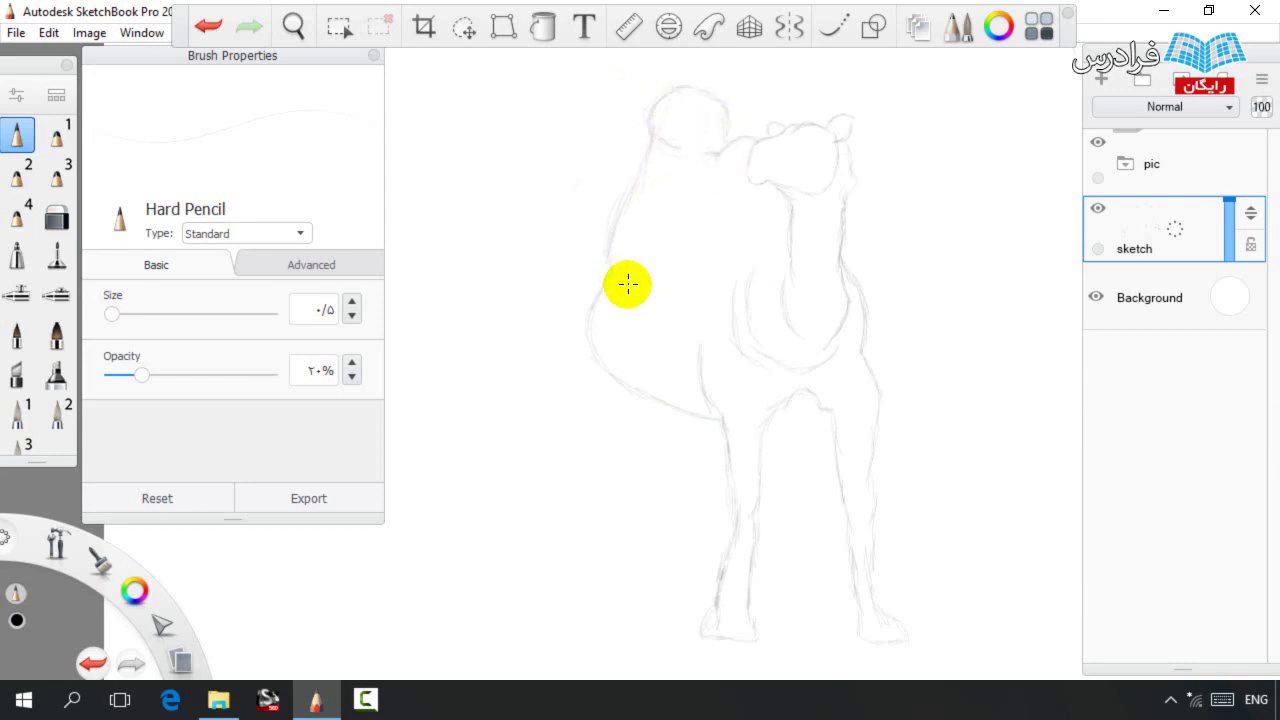
mouse_move(703, 419)
mouse_down()
mouse_move(643, 393)
mouse_move(592, 345)
mouse_up()
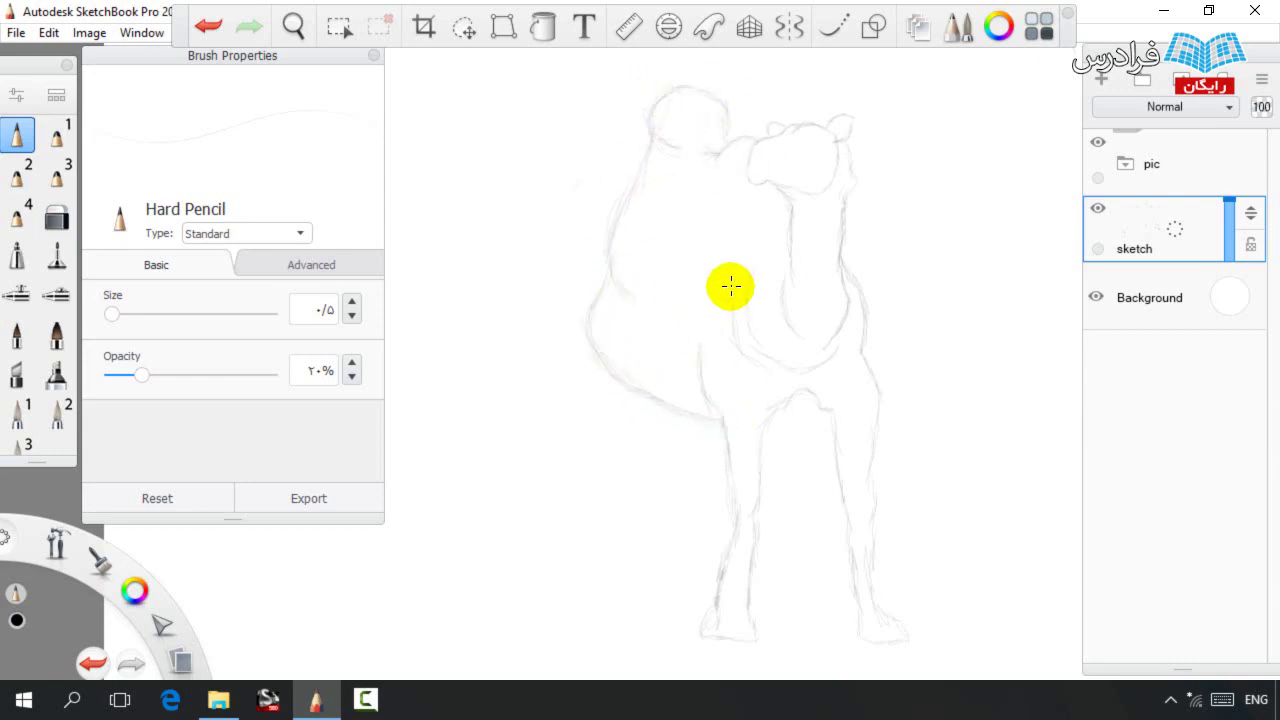
Lasso the feet of the forelegs and adjust their position slightly.
key(space)
drag(682, 321, 706, 277)
click(465, 28)
mouse_move(733, 612)
mouse_down()
mouse_move(691, 526)
mouse_move(712, 285)
mouse_move(798, 581)
mouse_move(737, 612)
mouse_up()
drag(678, 489, 671, 486)
key(Escape)
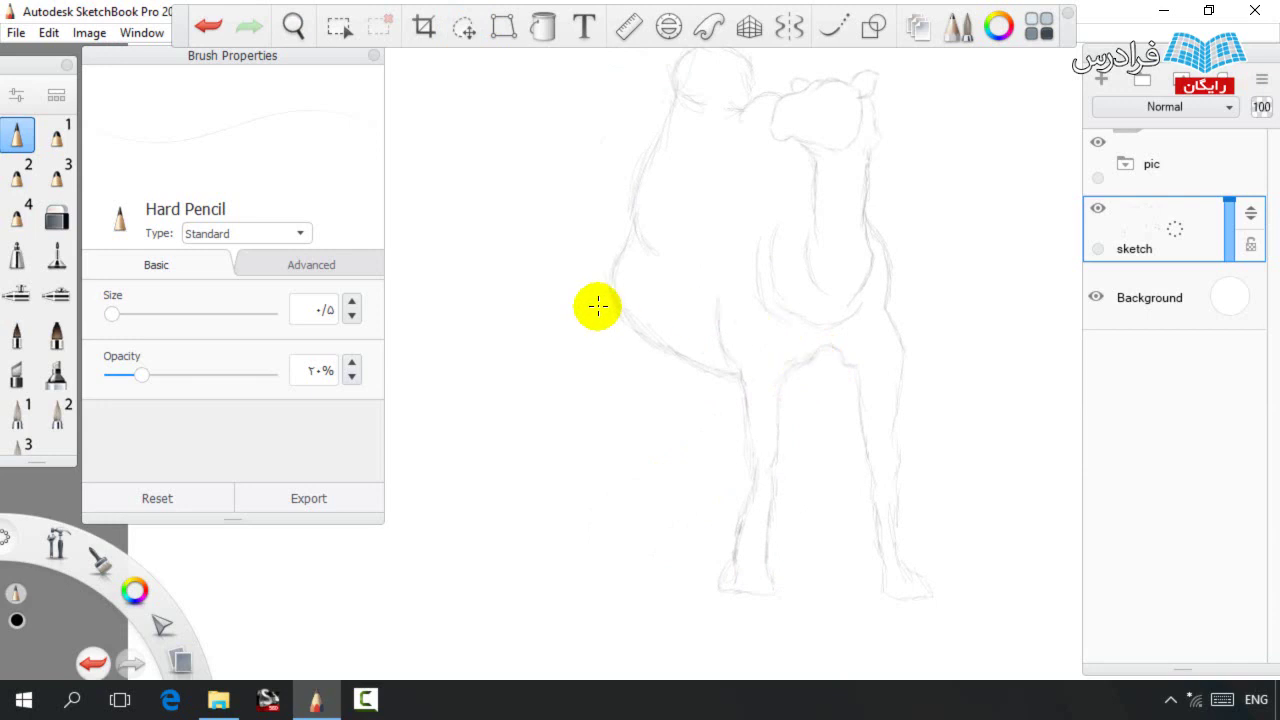
Draw the two hind legs beneath the belly and adjust the outer hind foot with a lasso selection.
drag(612, 322, 638, 497)
drag(657, 575, 673, 385)
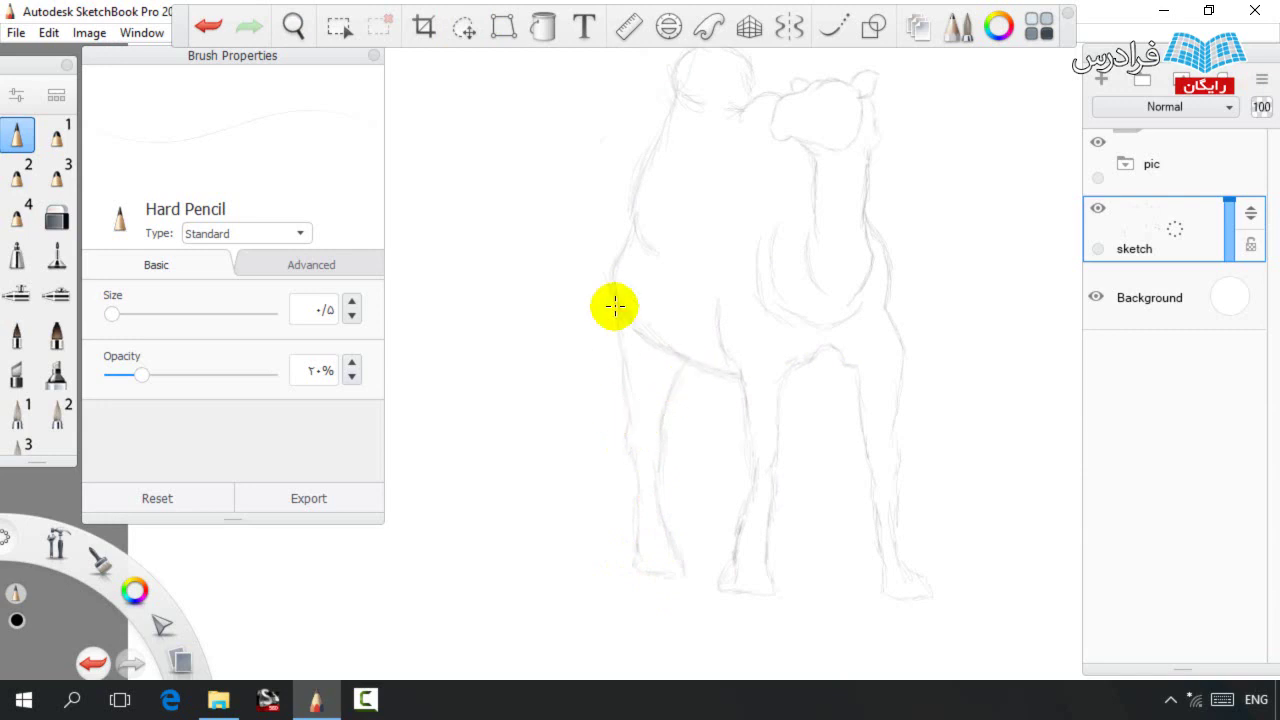
click(464, 28)
mouse_move(632, 604)
mouse_down()
mouse_move(586, 406)
mouse_move(703, 409)
mouse_move(650, 605)
mouse_move(671, 466)
mouse_move(700, 592)
mouse_up()
click(565, 530)
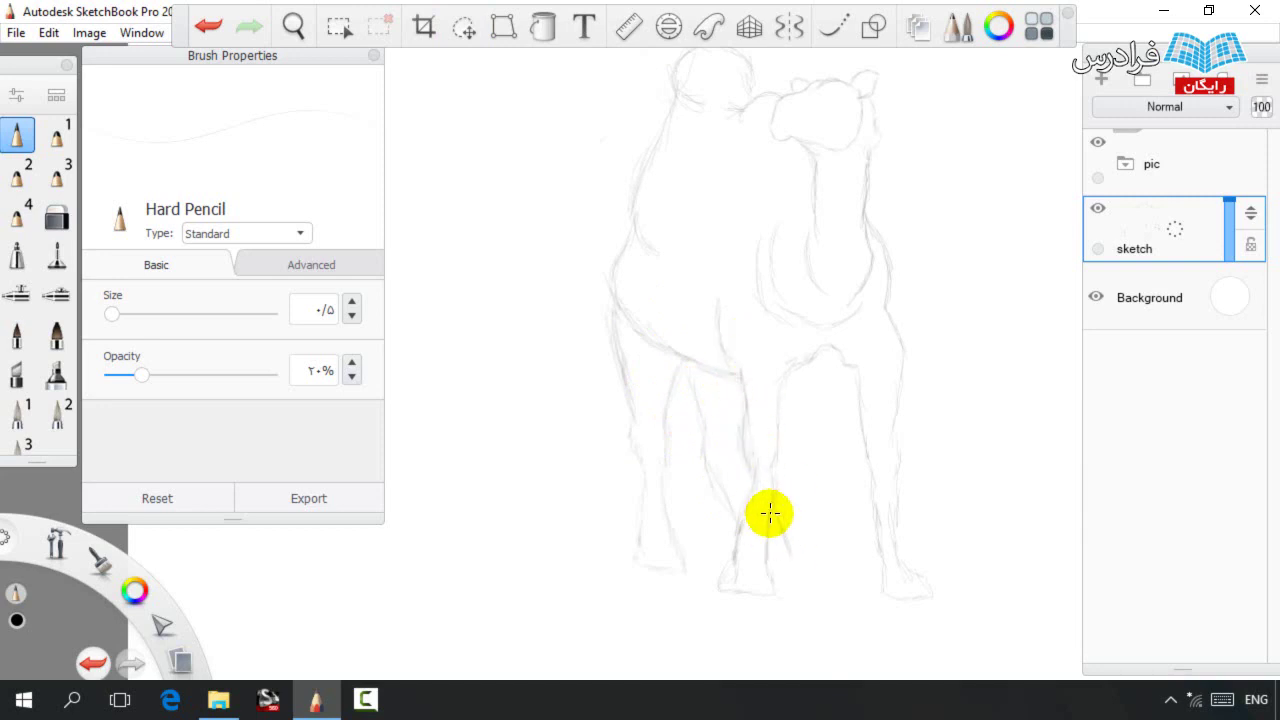
Reposition the outer hind leg and its foot with separate lasso selections.
scroll(725, 488, down, 2)
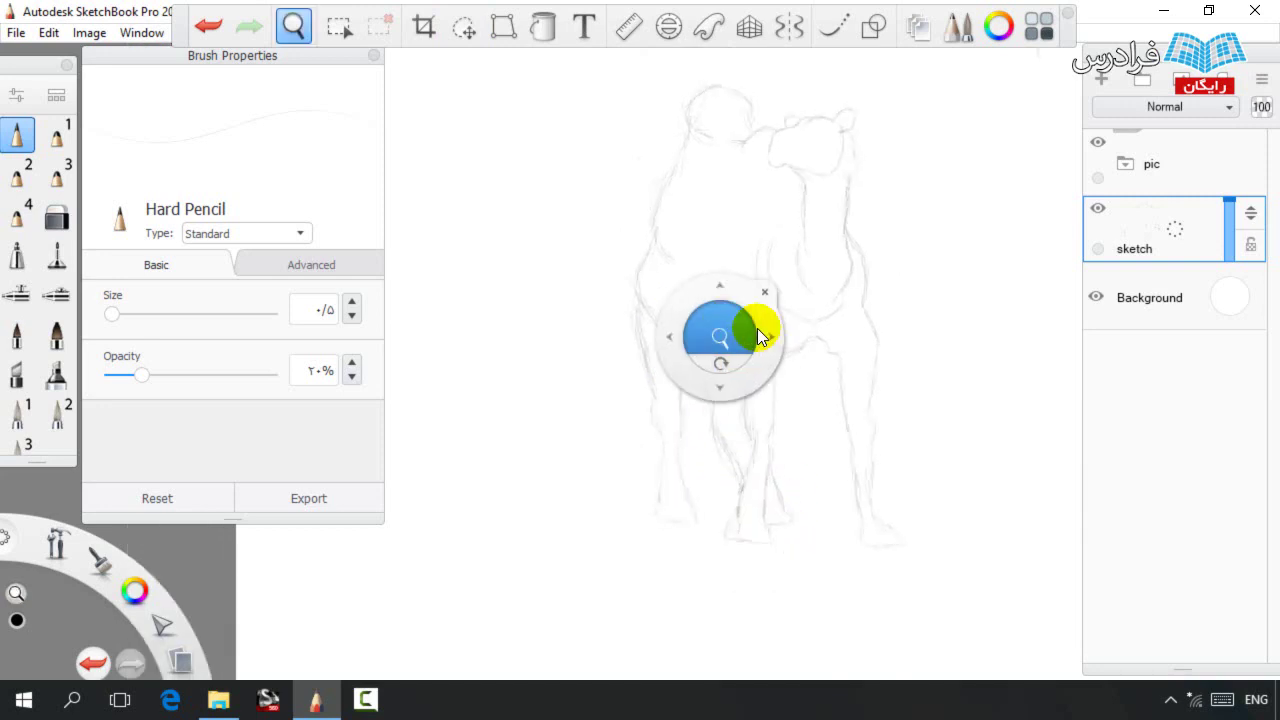
click(464, 27)
mouse_move(622, 615)
mouse_down()
mouse_move(563, 249)
mouse_move(703, 258)
mouse_move(694, 440)
mouse_move(597, 486)
mouse_up()
key(ctrl+z)
drag(596, 299, 591, 296)
key(ctrl+d)
mouse_move(600, 590)
mouse_down()
mouse_move(686, 109)
mouse_move(707, 520)
mouse_move(606, 592)
mouse_up()
drag(604, 508, 611, 506)
key(ctrl+d)
key(Escape)
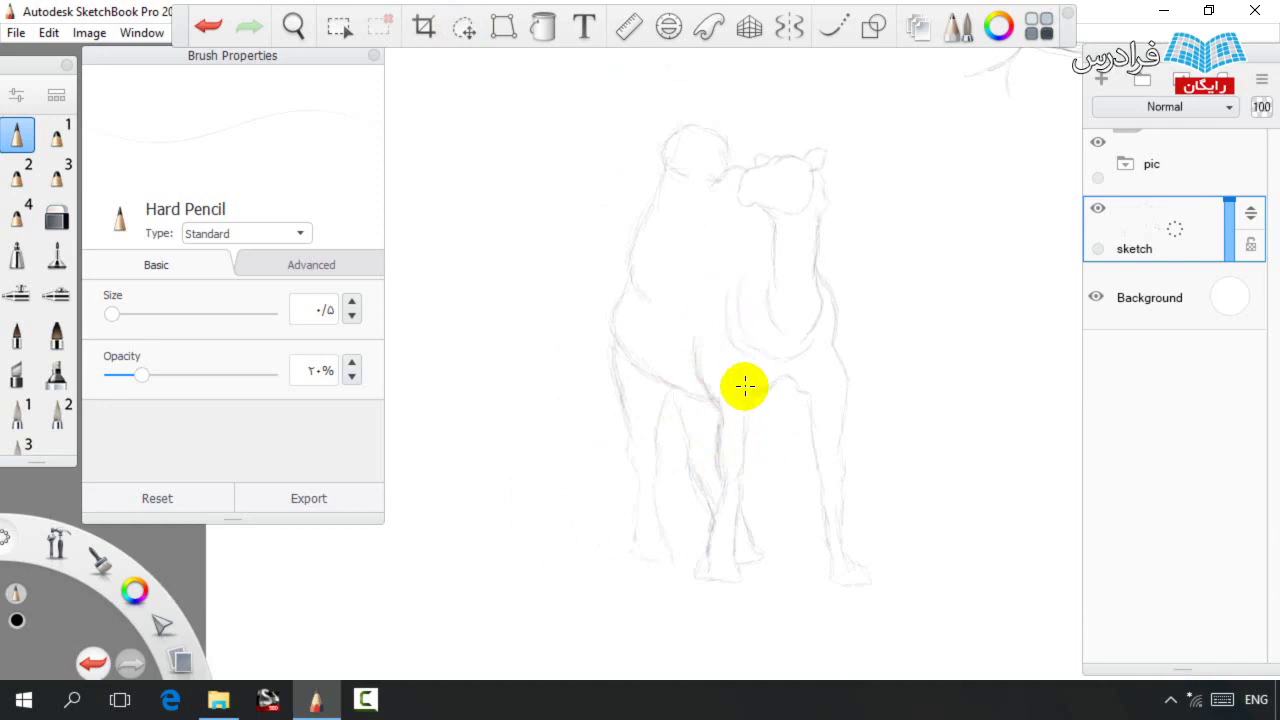
Lasso the right-hand front foot and move it up slightly.
click(463, 28)
mouse_move(828, 583)
mouse_down()
mouse_move(851, 373)
mouse_move(831, 623)
mouse_up()
drag(736, 584, 736, 560)
key(ctrl+d)
key(Escape)
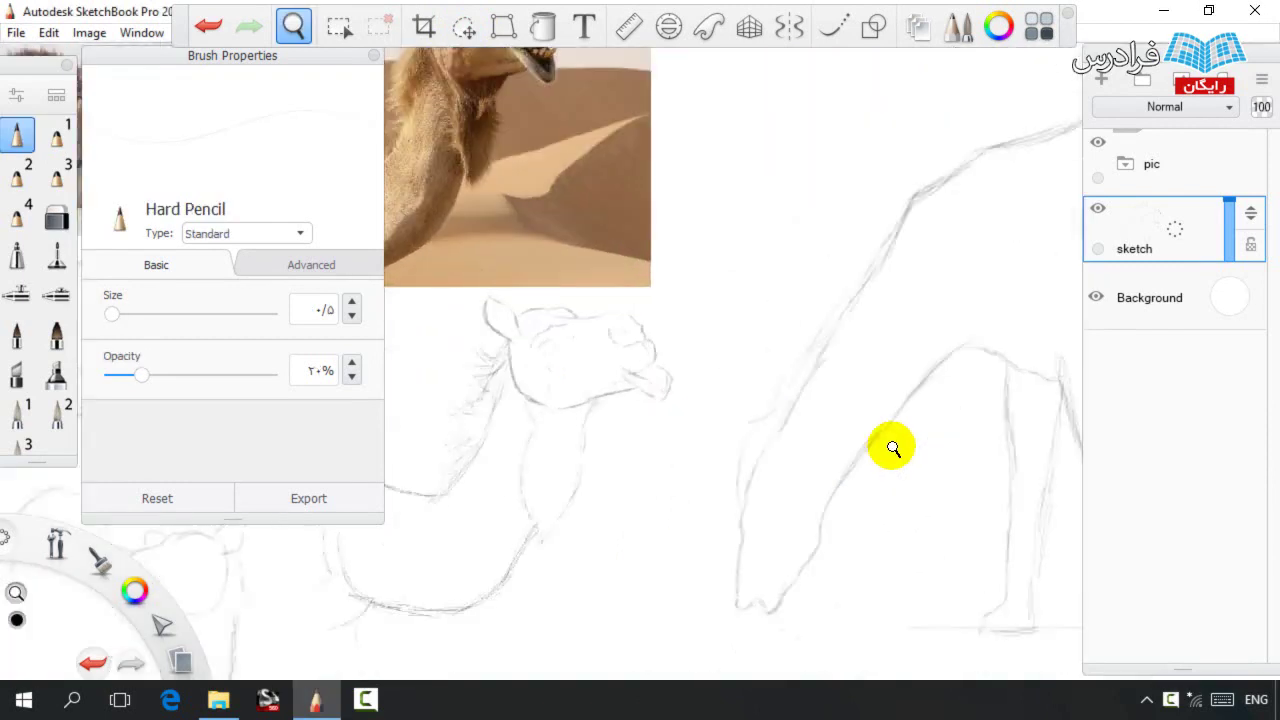
Set the Hard Pencil to size 0.8 and opacity 39% for darkening the eye of the open-mouthed camel head below the desert photo.
mouse_move(749, 471)
mouse_down()
mouse_move(711, 403)
mouse_move(723, 406)
mouse_up()
drag(142, 375, 172, 384)
drag(718, 440, 792, 436)
click(351, 302)
key(ctrl+z)
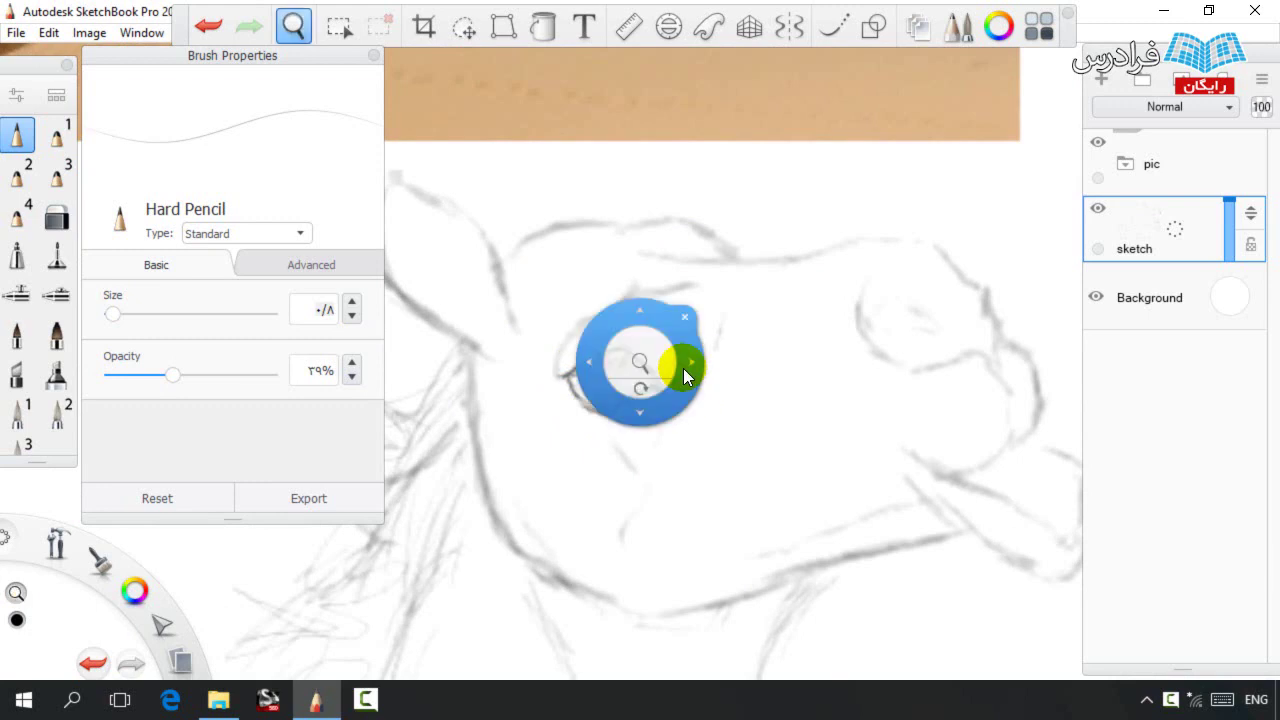
Outline the eye of the camel head with darker lines and adjust its placement with a lasso selection.
drag(694, 367, 742, 379)
click(465, 27)
mouse_move(615, 436)
mouse_down()
mouse_move(662, 351)
mouse_move(617, 439)
mouse_up()
mouse_move(567, 492)
mouse_down()
mouse_move(535, 498)
mouse_move(580, 476)
mouse_up()
key(Escape)
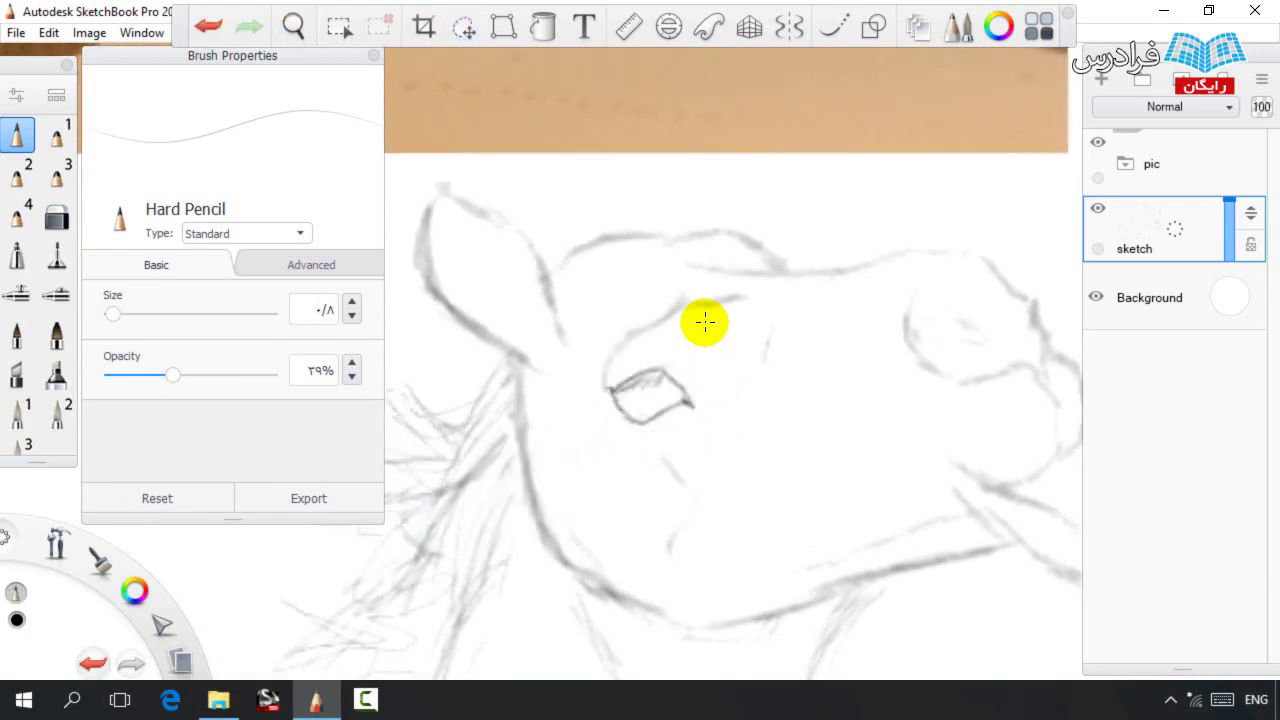
Darken the brow ridge, add lashes and a lower-lid fold around the eye, and erase the faint guide marks beside it.
drag(681, 300, 625, 334)
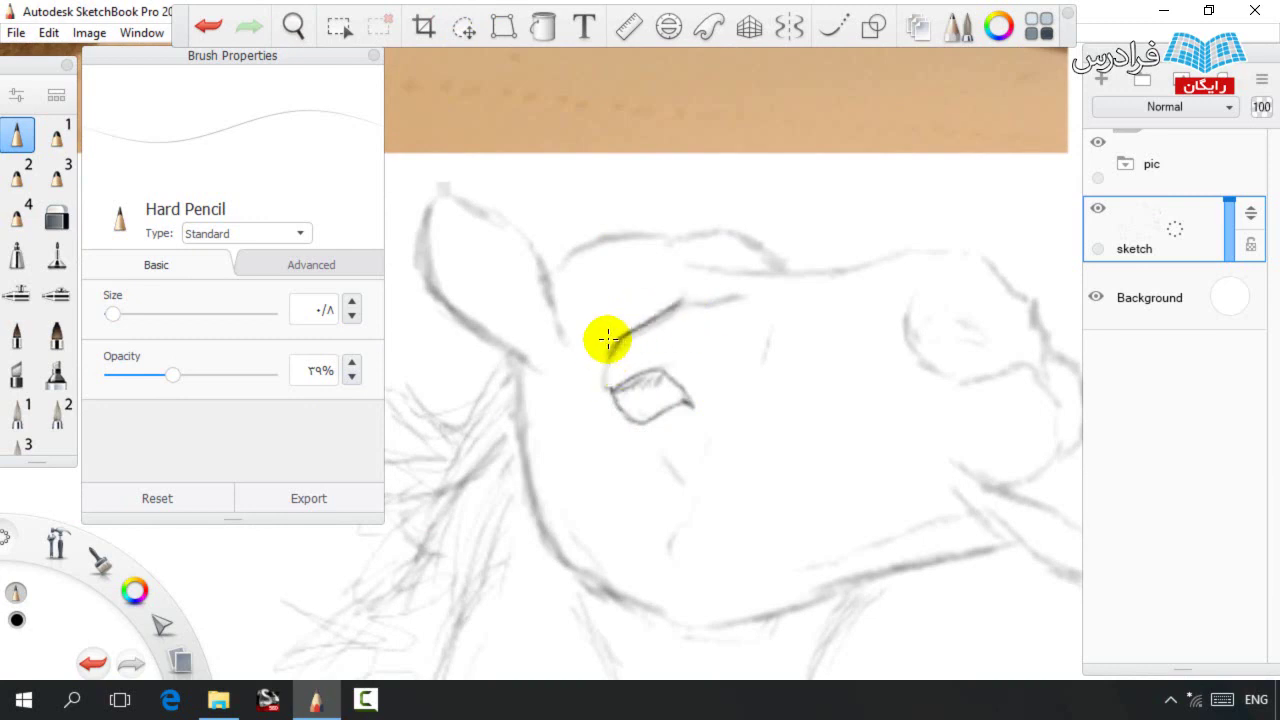
drag(748, 297, 692, 302)
drag(769, 334, 785, 325)
key(space)
drag(737, 383, 736, 314)
drag(618, 350, 633, 376)
key(e)
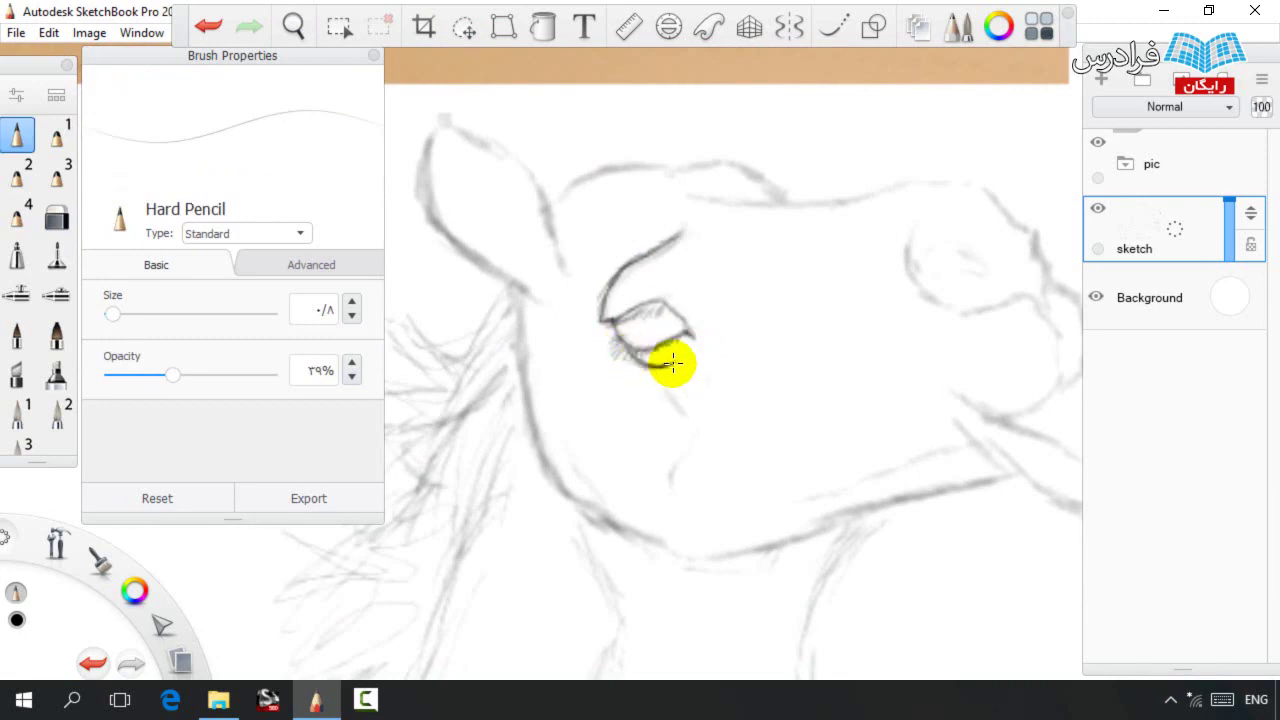
key(e)
mouse_move(778, 300)
mouse_down()
mouse_move(720, 274)
mouse_move(735, 273)
mouse_move(726, 289)
mouse_move(748, 289)
mouse_move(712, 292)
mouse_move(775, 300)
mouse_up()
Darken the nostril, drawing its rim, inner opening and the folds around it.
key(space)
drag(820, 347, 745, 375)
mouse_move(618, 295)
mouse_down()
mouse_move(622, 341)
mouse_move(647, 329)
mouse_move(623, 328)
mouse_move(640, 354)
mouse_move(687, 371)
mouse_move(701, 323)
mouse_move(685, 370)
mouse_move(702, 363)
mouse_move(669, 362)
mouse_move(726, 354)
mouse_up()
key(e)
key(e)
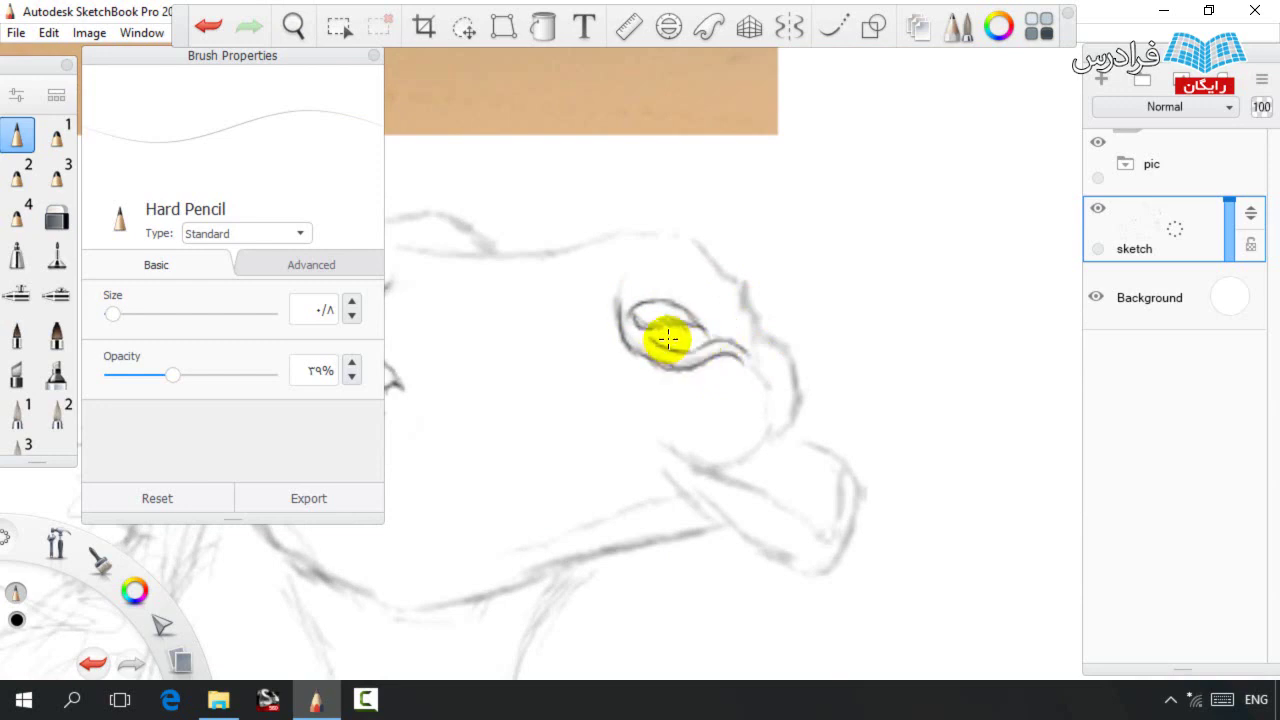
key(e)
key(e)
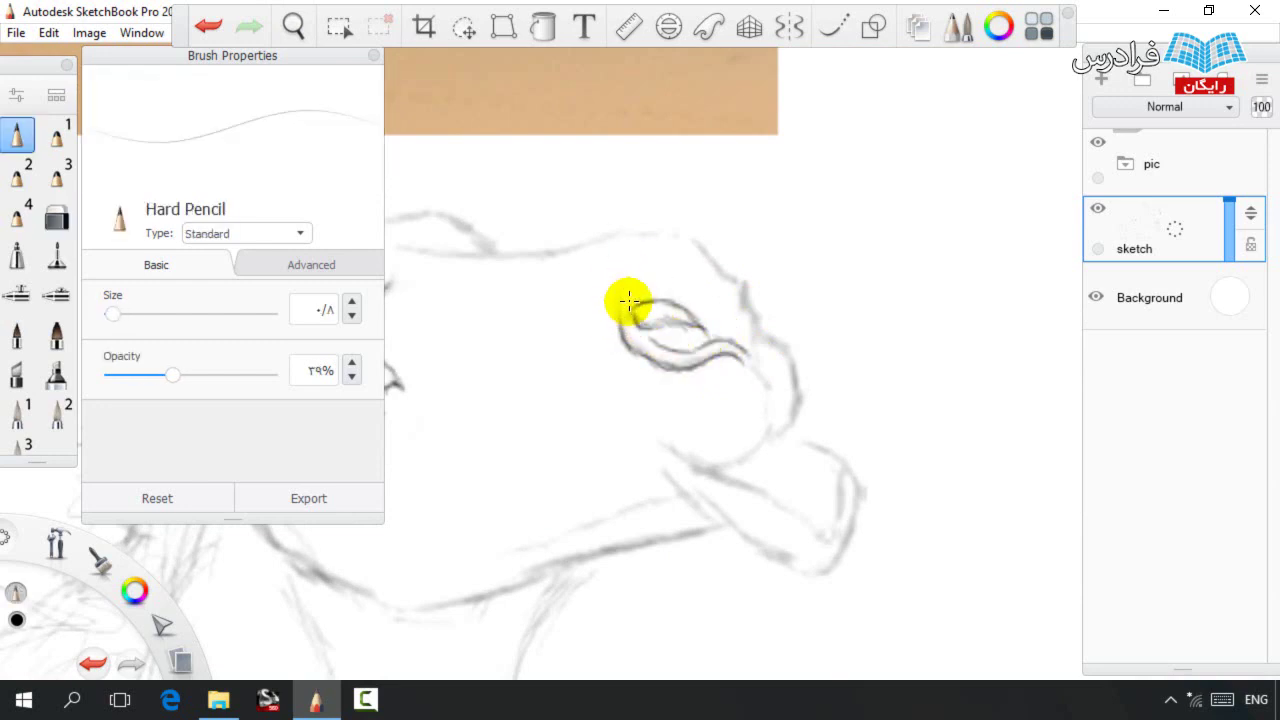
mouse_move(620, 320)
mouse_down()
mouse_move(648, 286)
mouse_move(699, 279)
mouse_move(682, 284)
mouse_move(695, 298)
mouse_move(651, 276)
mouse_move(701, 274)
mouse_move(713, 302)
mouse_up()
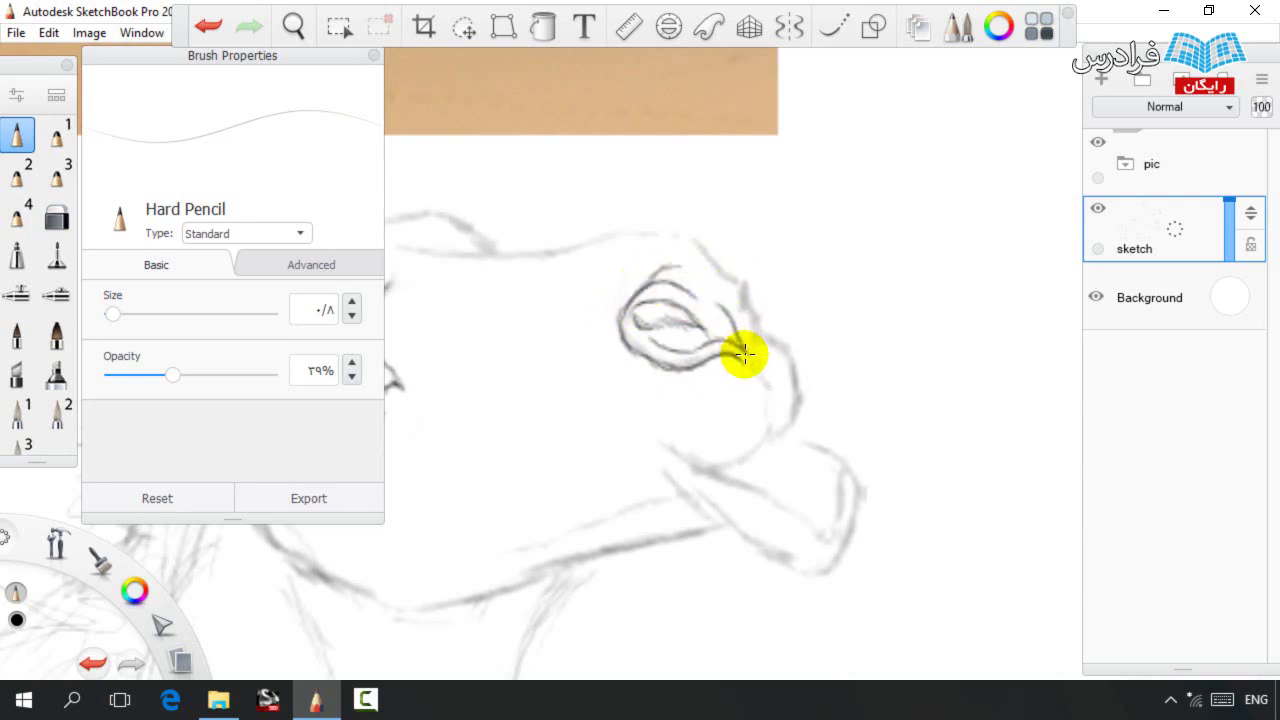
Darken the profile from the nose tip along the bridge to the forehead, and erase the leftover guide lines.
drag(737, 357, 748, 289)
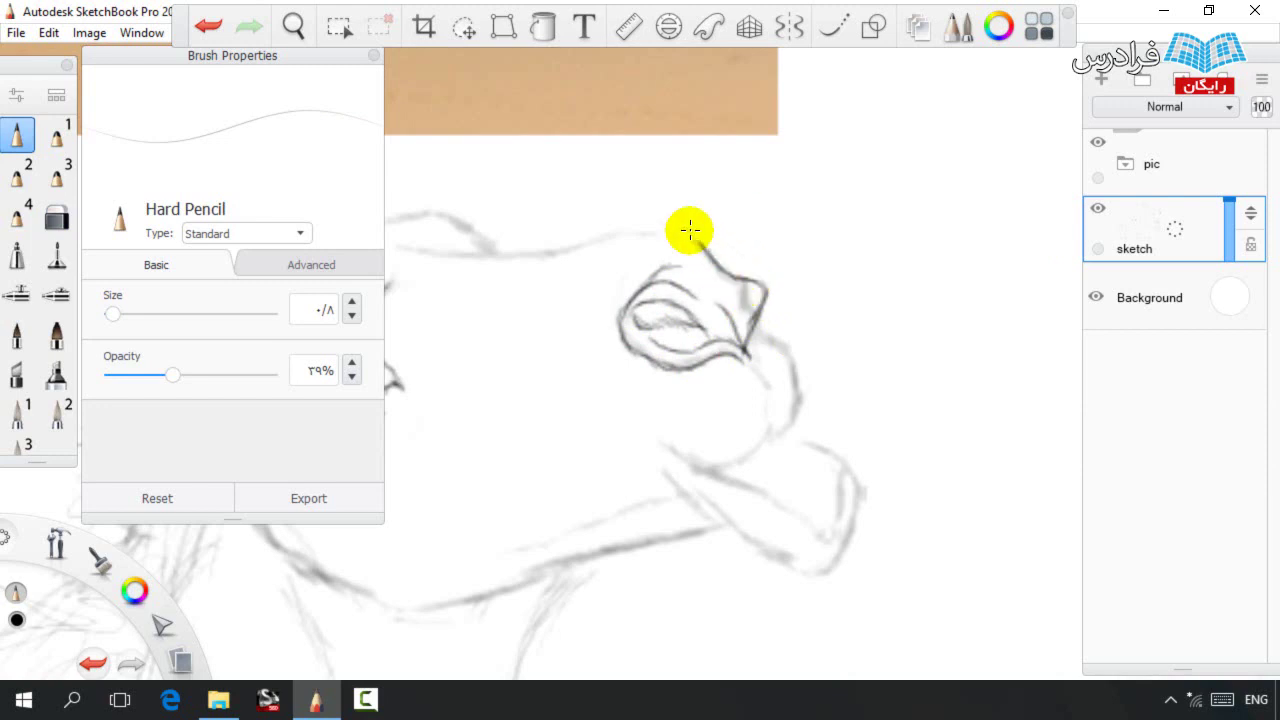
mouse_move(672, 235)
mouse_down()
mouse_move(594, 246)
mouse_move(620, 231)
mouse_move(547, 235)
mouse_move(595, 250)
mouse_move(537, 259)
mouse_move(640, 320)
mouse_move(571, 277)
mouse_move(594, 293)
mouse_move(514, 320)
mouse_up()
key(space)
key(space)
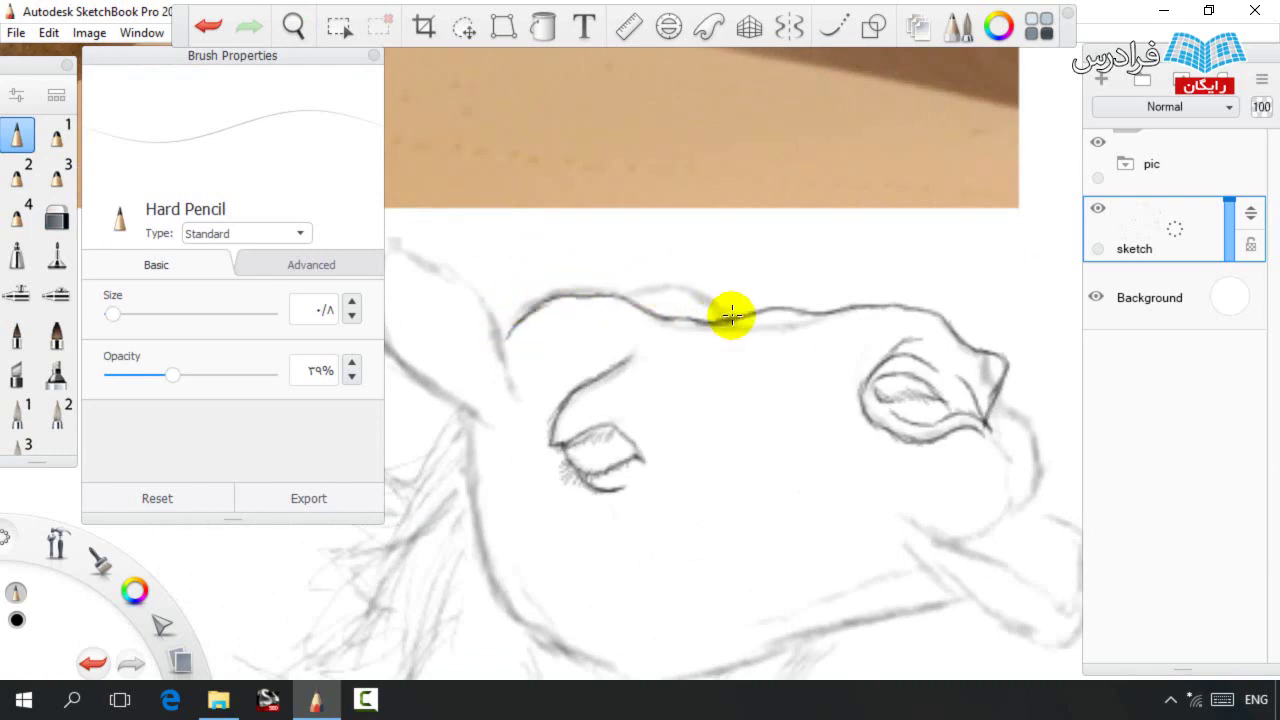
mouse_move(701, 299)
mouse_down()
mouse_move(604, 284)
mouse_move(563, 308)
mouse_up()
key(e)
drag(803, 329, 655, 335)
Draw the upper lip below the nostril, with its curved near edge and the far lip bulge in front.
key(space)
mouse_move(768, 346)
mouse_down()
mouse_move(604, 242)
mouse_move(686, 315)
mouse_move(743, 214)
mouse_move(753, 235)
mouse_up()
key(s)
key(space)
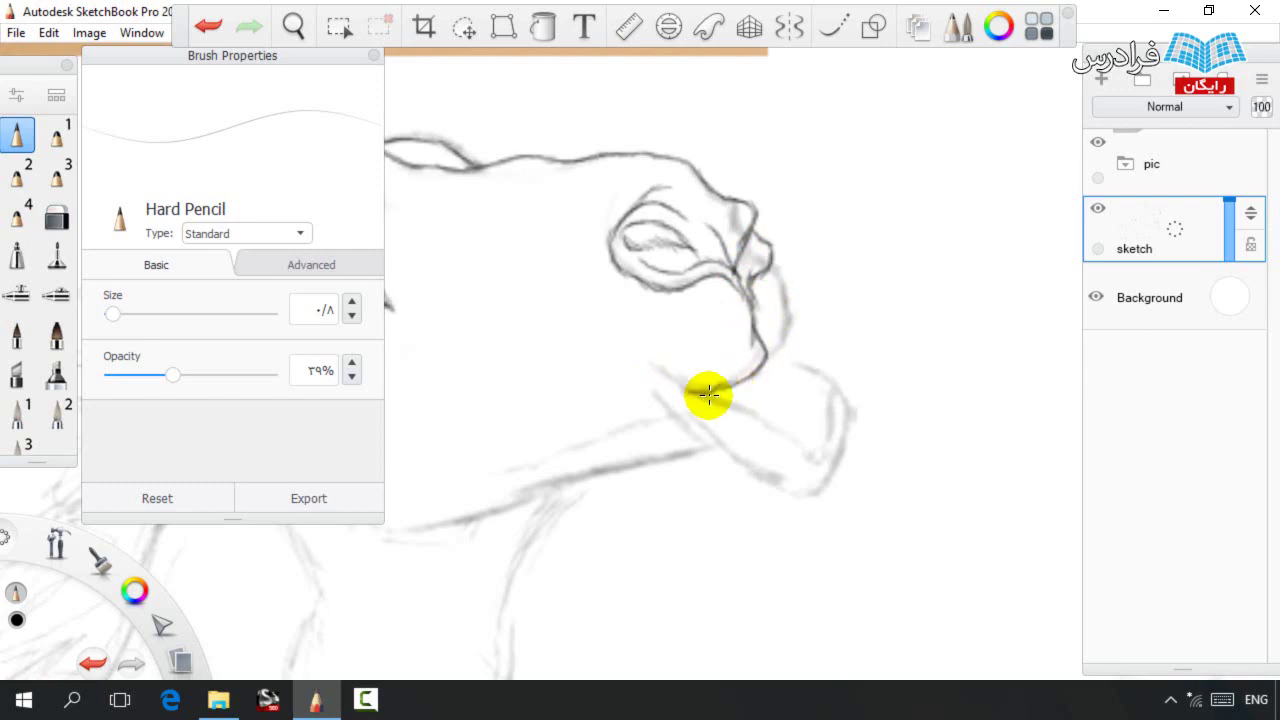
drag(668, 383, 645, 357)
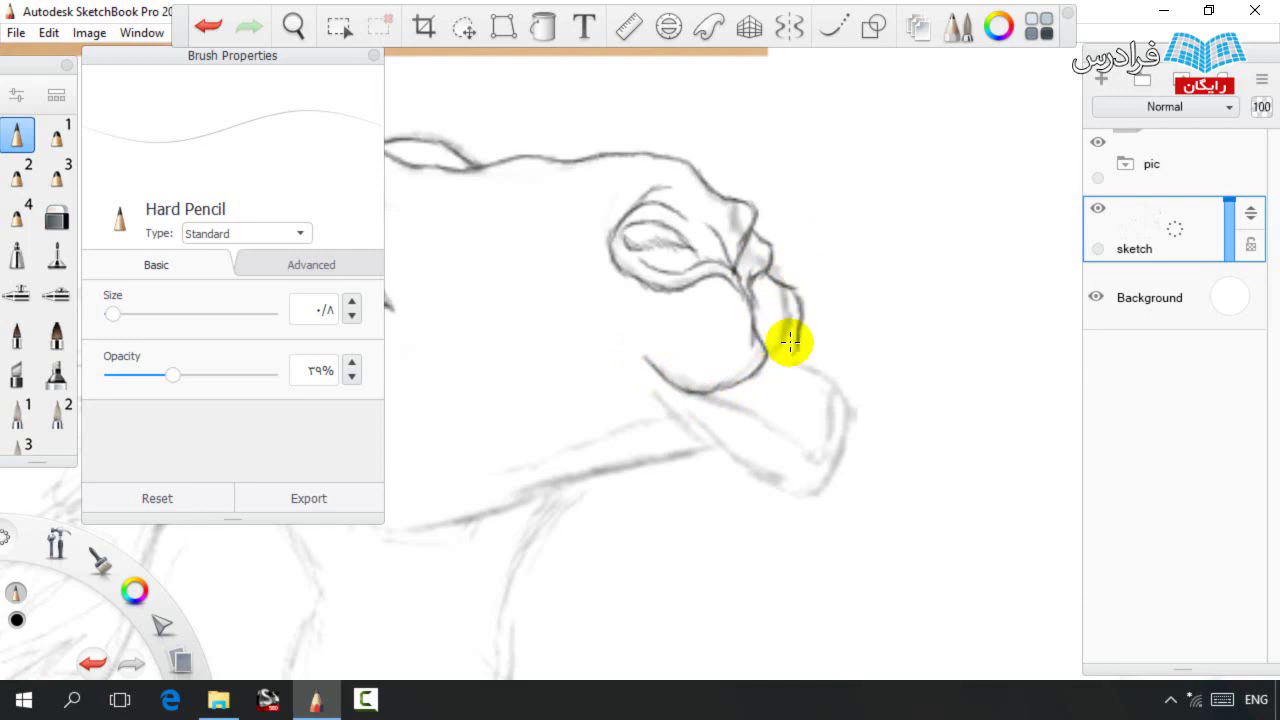
key(e)
key(e)
drag(773, 362, 800, 297)
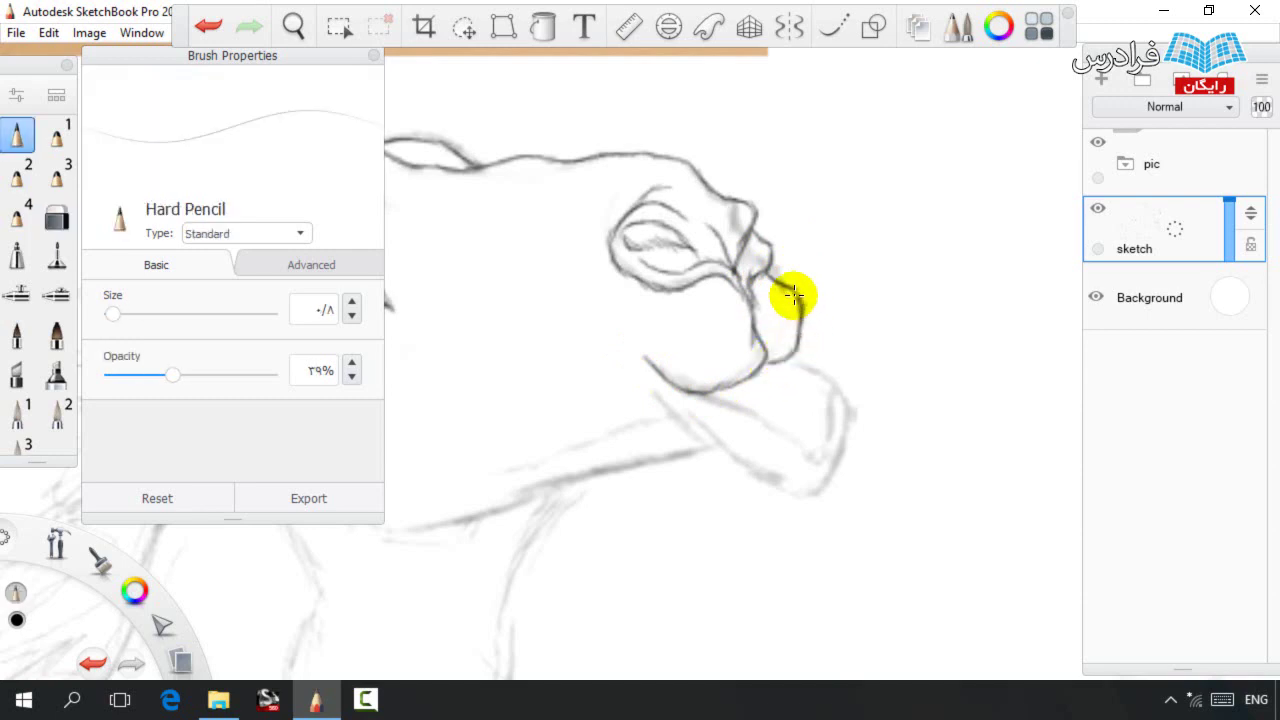
Darken the lower jaw and the inner edge of its lip, and draw the teeth inside the open mouth.
key(space)
drag(792, 341, 794, 251)
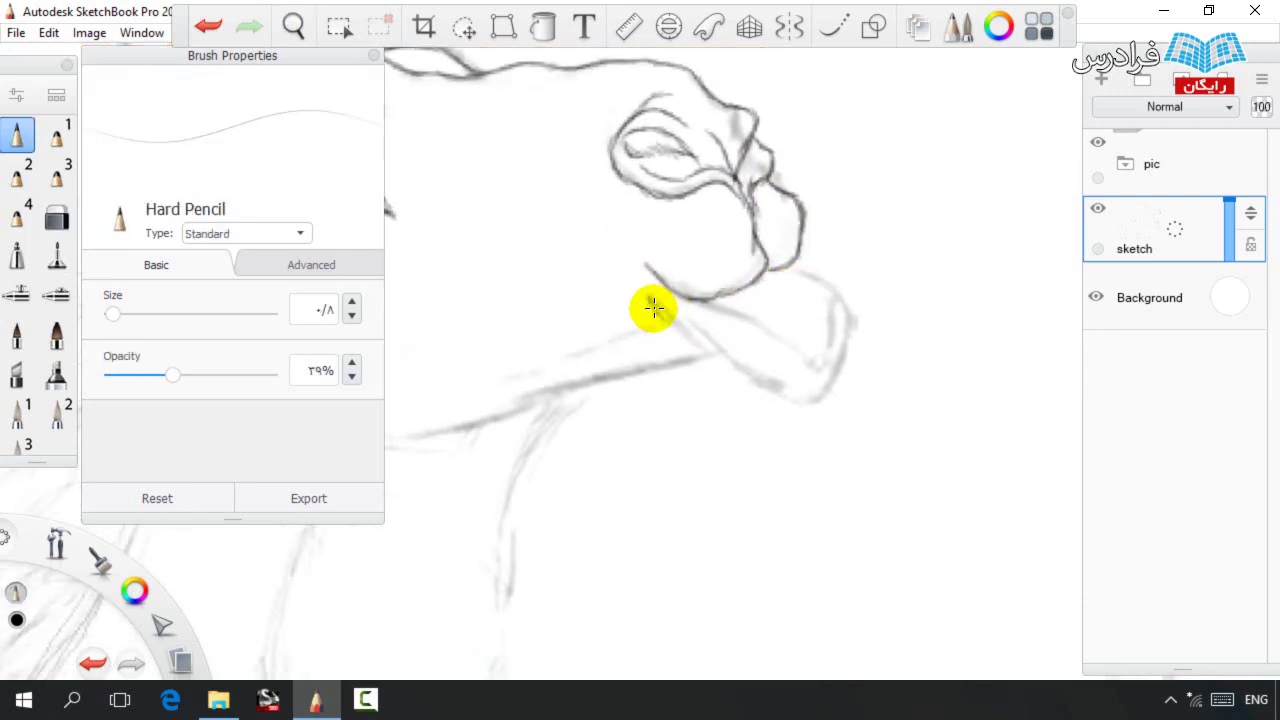
mouse_move(726, 378)
mouse_down()
mouse_move(820, 411)
mouse_move(850, 369)
mouse_move(836, 263)
mouse_move(844, 364)
mouse_move(831, 317)
mouse_up()
drag(700, 305, 733, 316)
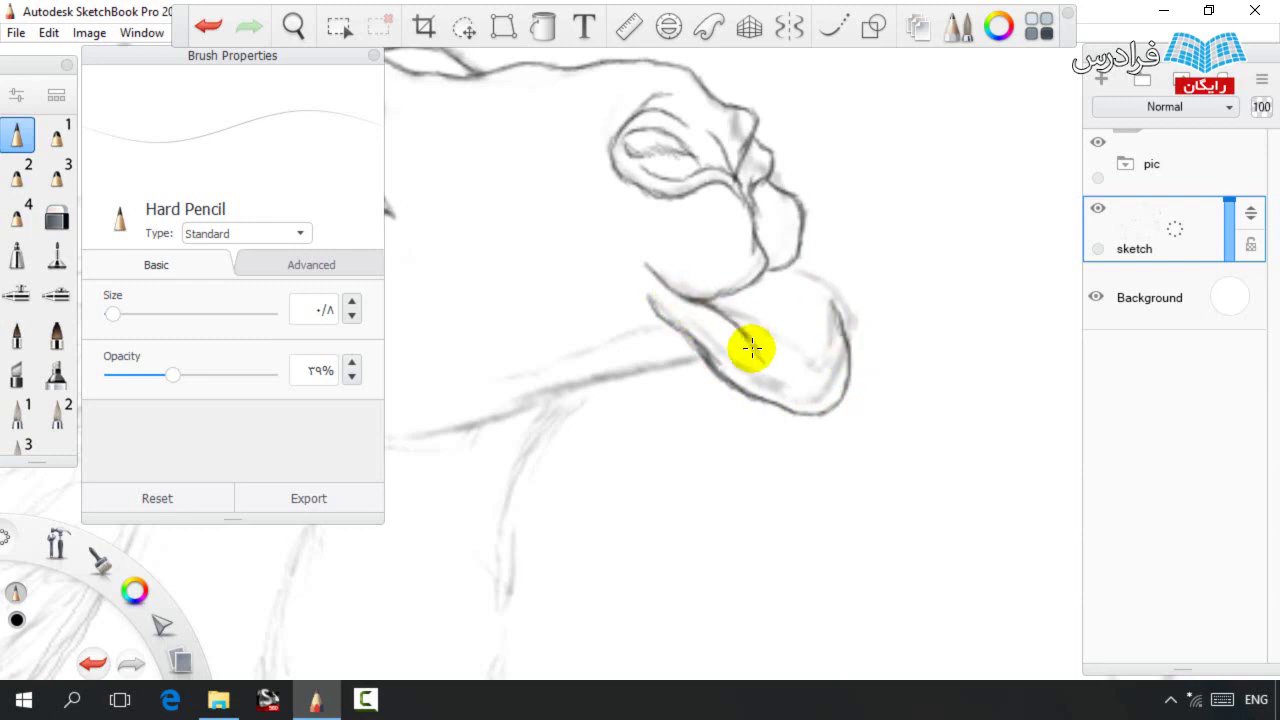
key(e)
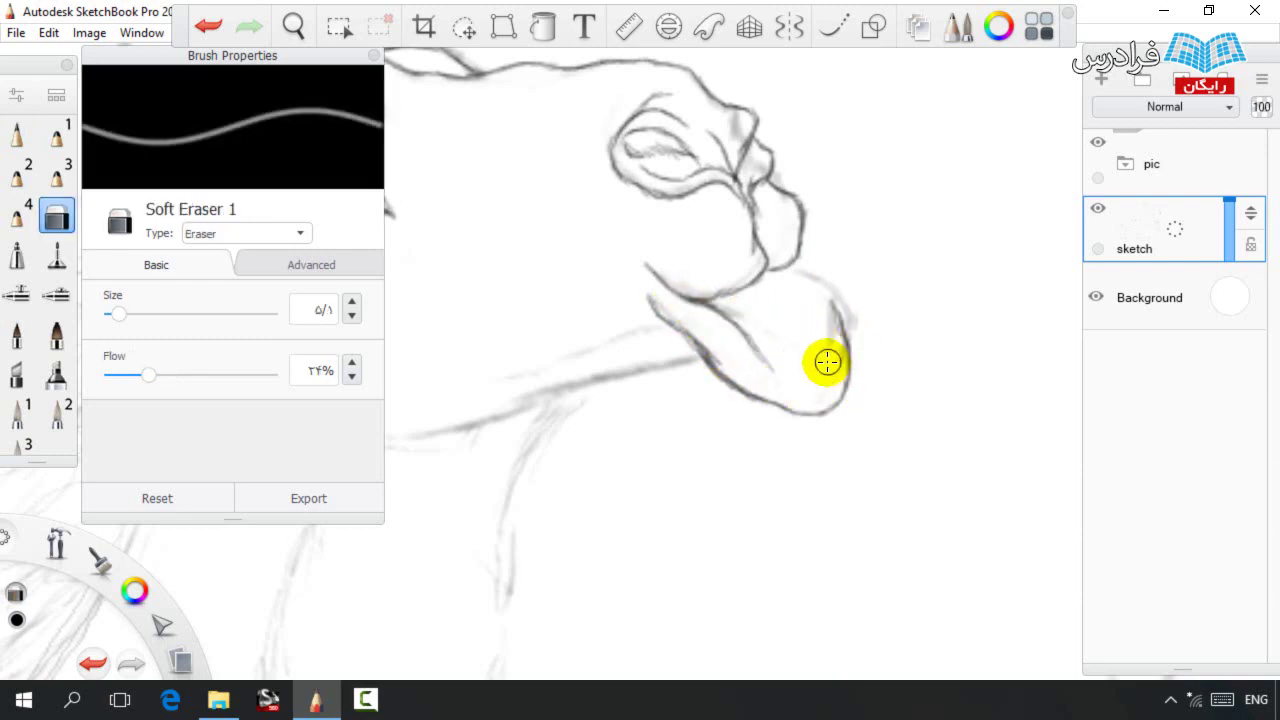
key(e)
mouse_move(751, 360)
mouse_down()
mouse_move(813, 394)
mouse_move(836, 348)
mouse_up()
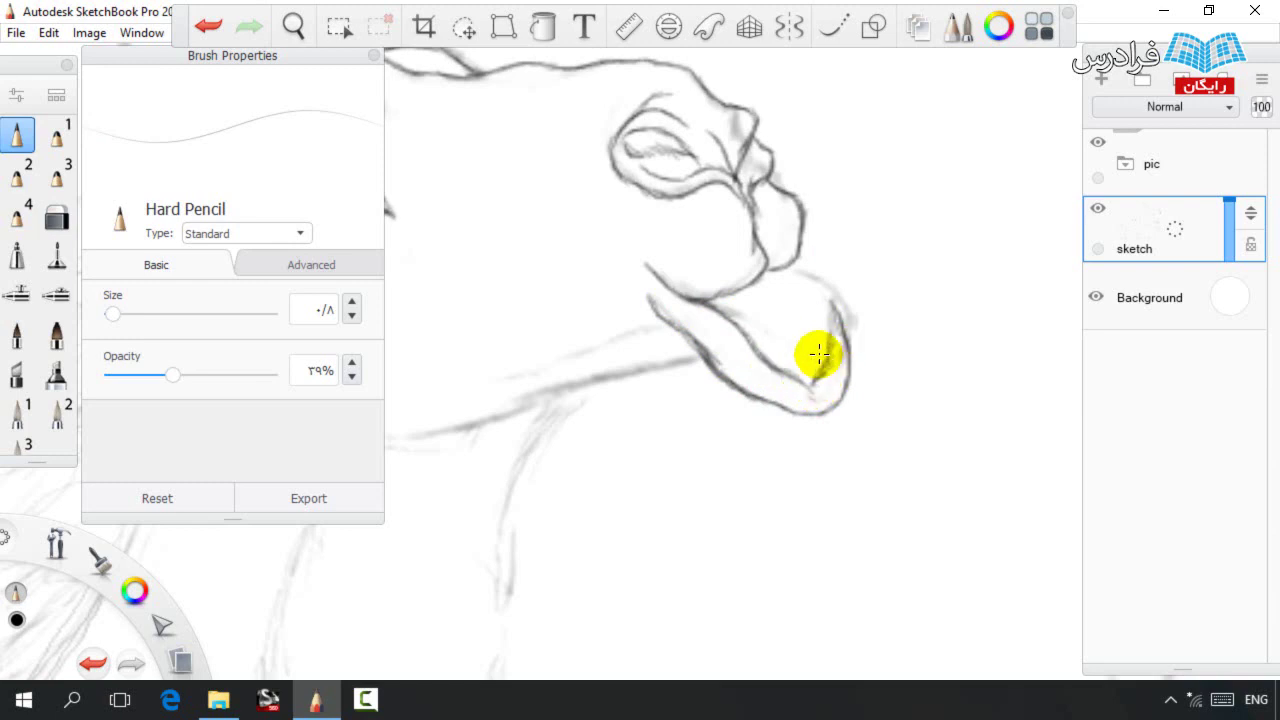
mouse_move(758, 332)
mouse_down()
mouse_move(791, 310)
mouse_move(791, 331)
mouse_move(818, 305)
mouse_move(823, 319)
mouse_move(830, 303)
mouse_move(790, 284)
mouse_move(811, 262)
mouse_move(787, 328)
mouse_move(816, 281)
mouse_move(809, 318)
mouse_move(838, 276)
mouse_up()
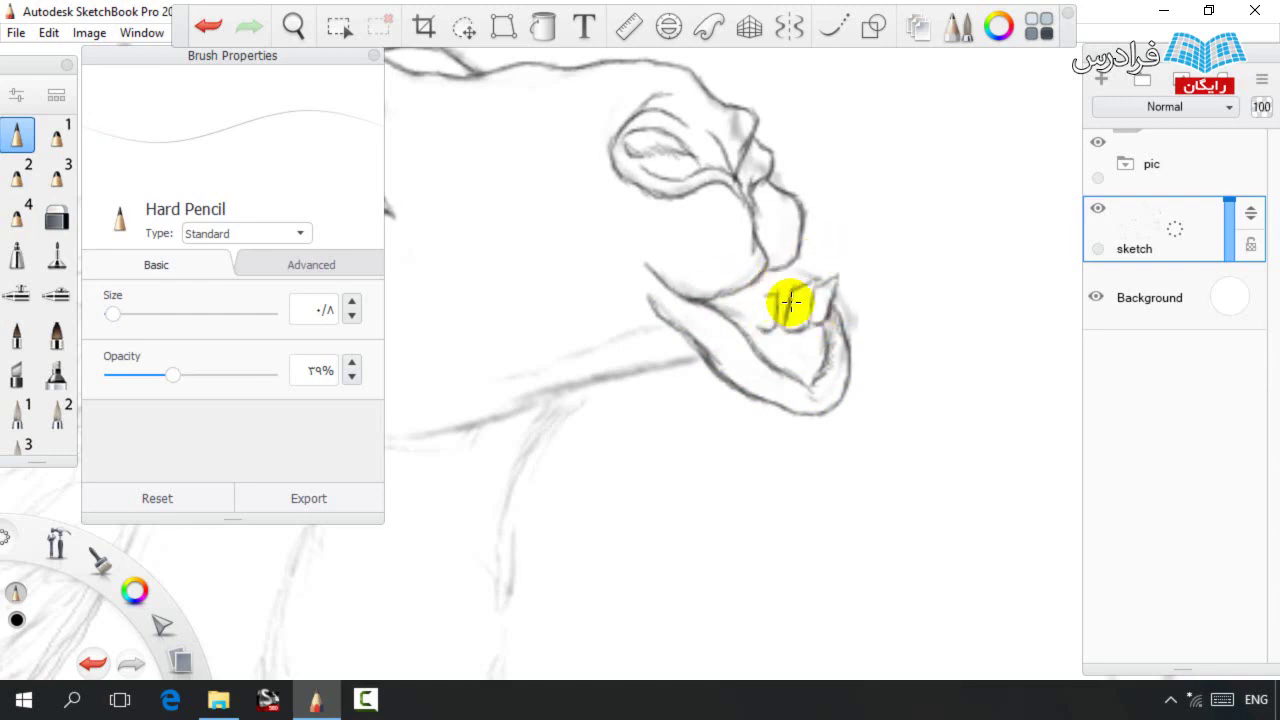
Finish the row of upper teeth, the lip edge above them and the lines inside the lower jaw.
drag(768, 328, 753, 283)
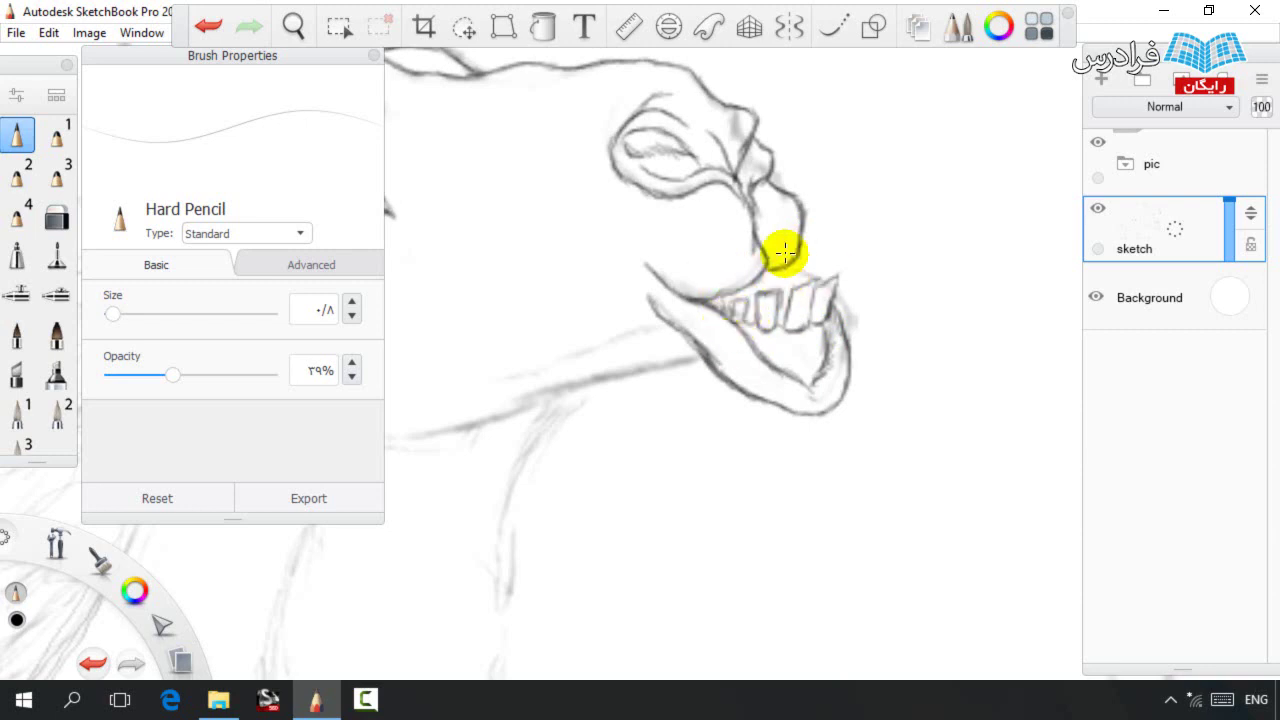
drag(820, 281, 788, 266)
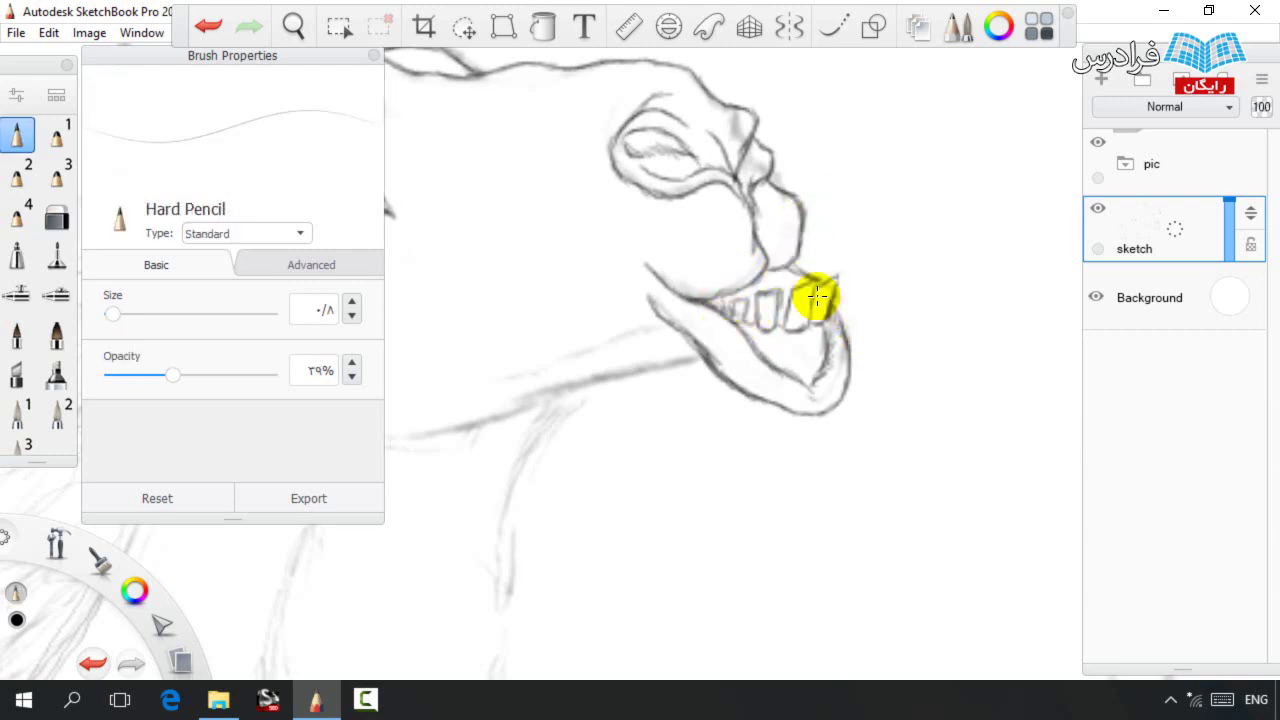
mouse_move(782, 352)
mouse_down()
mouse_move(830, 320)
mouse_move(825, 376)
mouse_move(833, 329)
mouse_move(819, 372)
mouse_move(824, 353)
mouse_move(807, 346)
mouse_move(820, 378)
mouse_up()
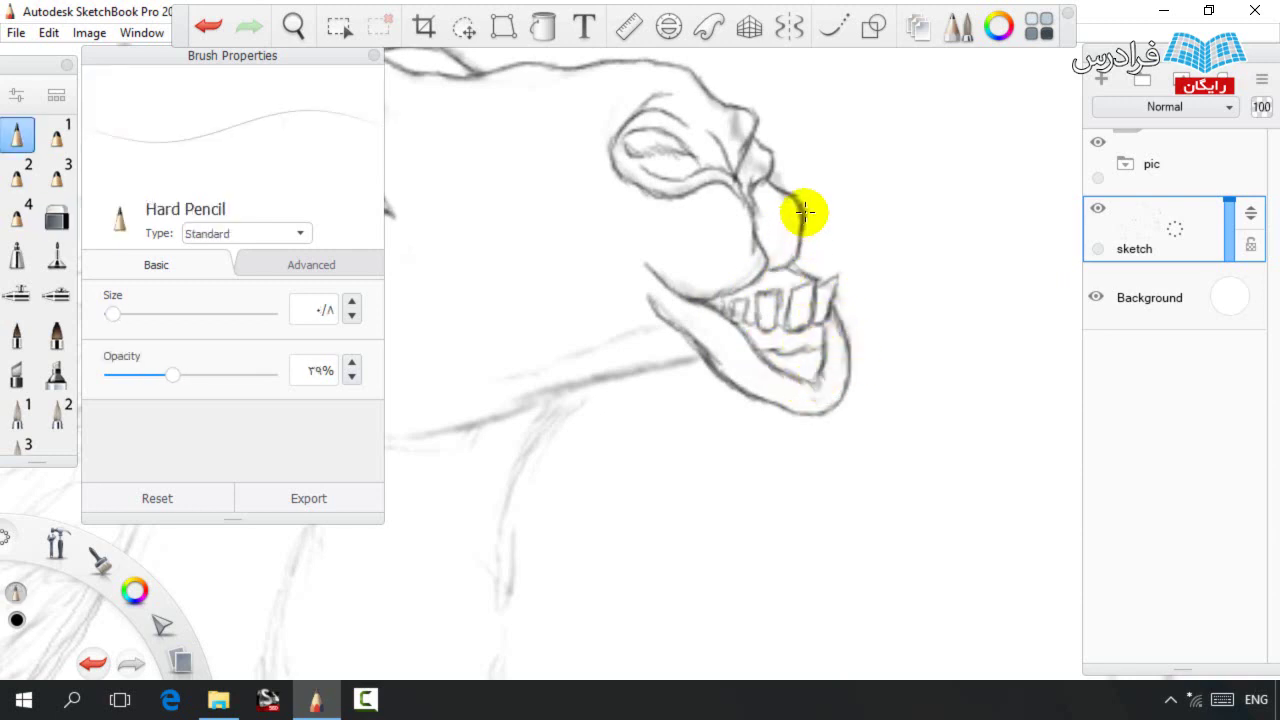
Adjust the camel head sketch's placement with the Transform tool and clear the selection.
key(space)
scroll(725, 312, down, 1)
drag(725, 312, 819, 371)
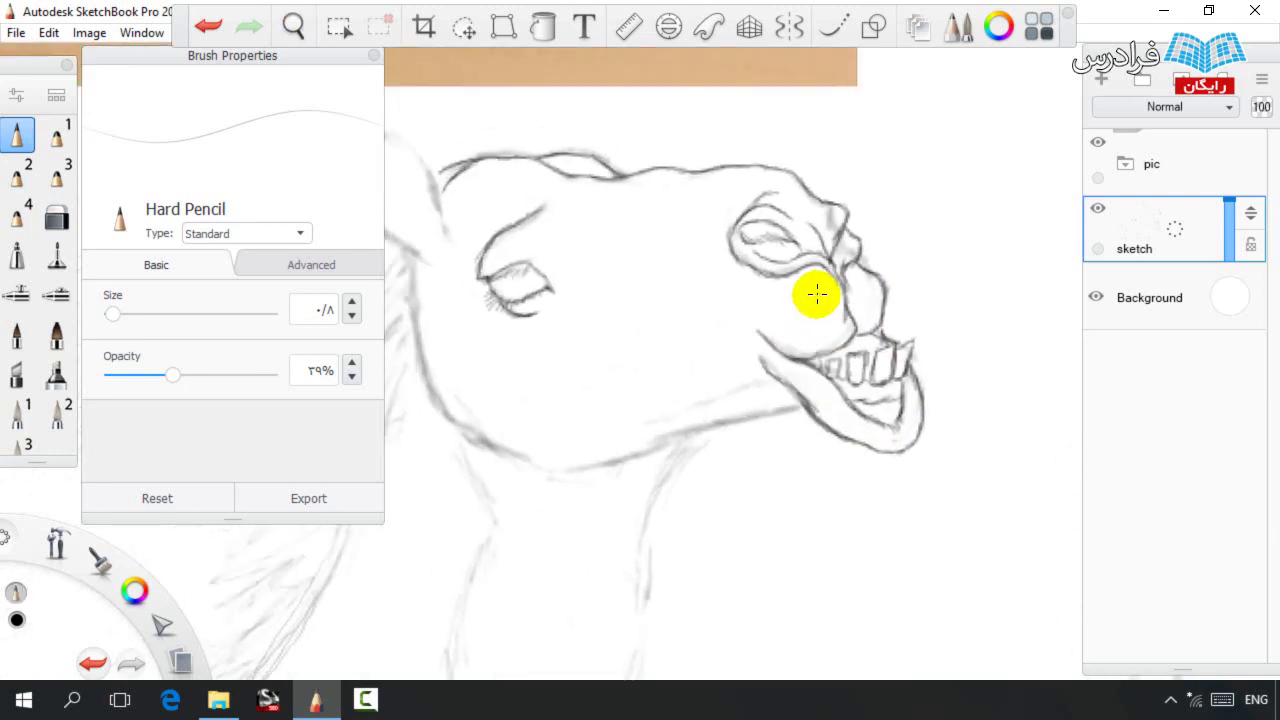
click(464, 26)
mouse_move(830, 452)
mouse_down()
mouse_move(740, 357)
mouse_move(1007, 352)
mouse_up()
drag(1000, 407, 832, 516)
drag(644, 438, 660, 438)
key(space)
scroll(650, 340, down, 1)
drag(650, 340, 691, 366)
mouse_move(763, 471)
mouse_down()
mouse_move(548, 442)
mouse_move(515, 375)
mouse_move(459, 165)
mouse_move(869, 214)
mouse_move(818, 543)
mouse_move(745, 470)
mouse_move(769, 450)
mouse_up()
key(ctrl+d)
key(Escape)
Darken the ear's outline and add short hair strokes along its rear edge, its front edge and inside it.
key(space)
drag(587, 300, 746, 332)
scroll(748, 316, up, 2)
drag(661, 248, 683, 294)
mouse_move(693, 374)
mouse_down()
mouse_move(712, 325)
mouse_move(684, 317)
mouse_move(681, 211)
mouse_move(694, 338)
mouse_up()
drag(693, 268, 680, 222)
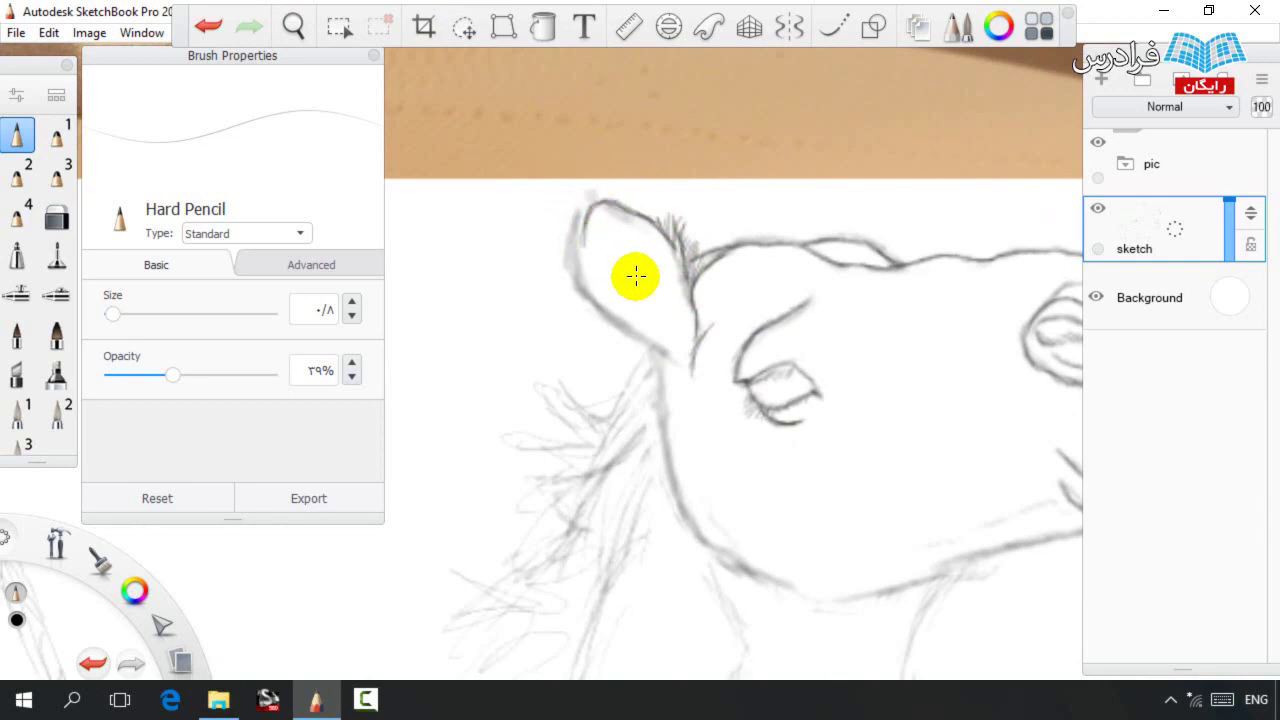
drag(641, 234, 677, 276)
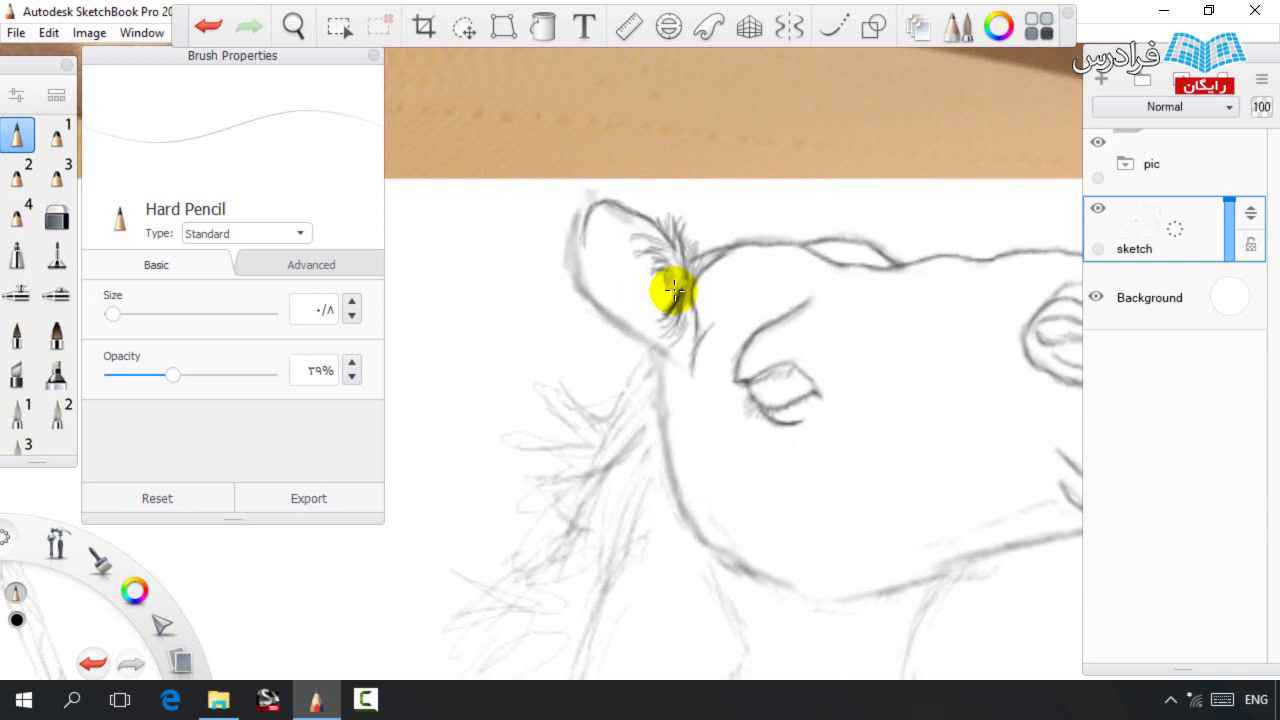
mouse_move(652, 290)
mouse_down()
mouse_move(594, 232)
mouse_move(626, 318)
mouse_move(582, 298)
mouse_move(603, 284)
mouse_move(584, 281)
mouse_move(589, 245)
mouse_move(623, 314)
mouse_move(632, 289)
mouse_move(666, 379)
mouse_move(598, 310)
mouse_move(676, 316)
mouse_up()
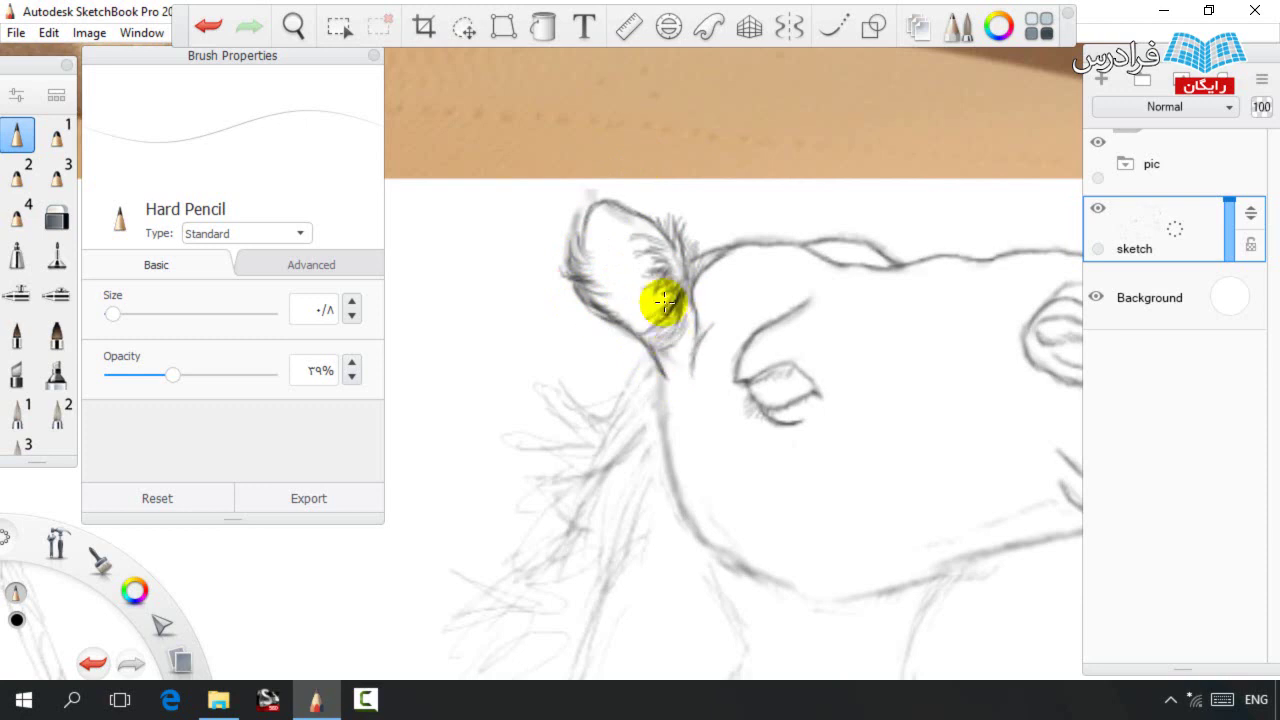
Lower the pencil opacity to 24% and extend the brow line, adding the lid fold and the contour running down from the nose bridge.
drag(814, 313, 763, 297)
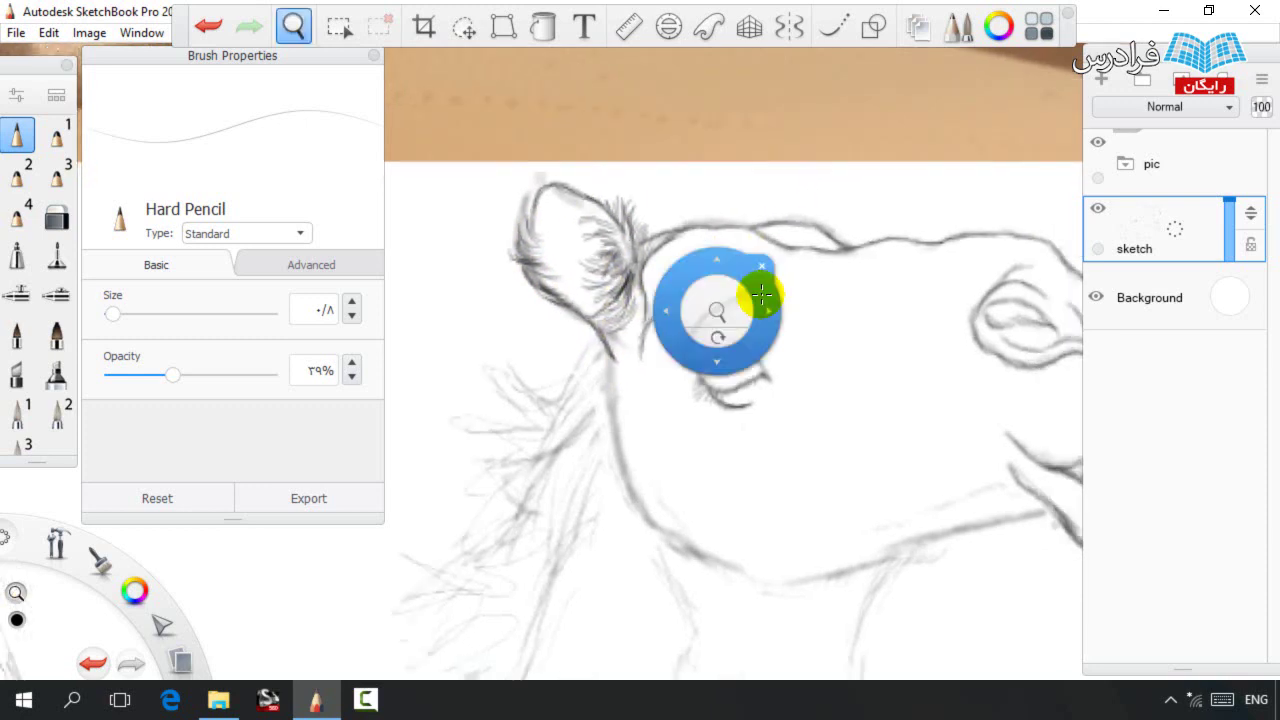
click(149, 375)
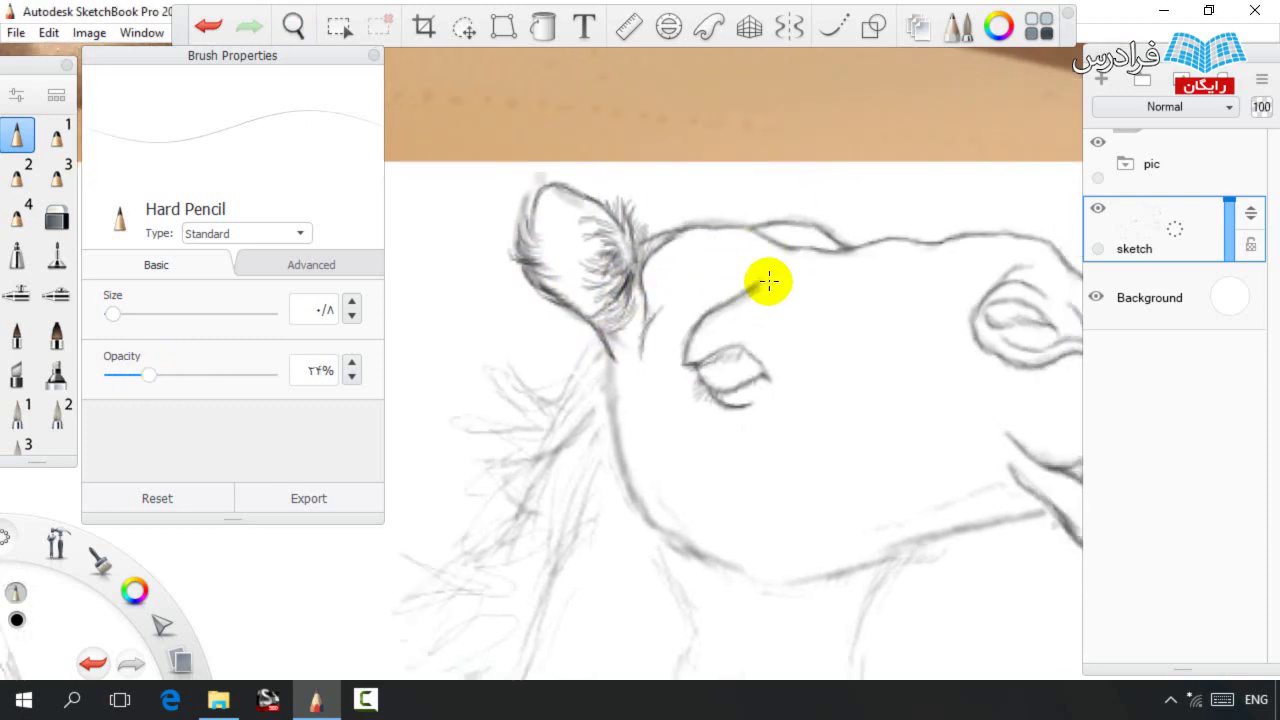
key(space)
mouse_move(894, 240)
mouse_down()
mouse_move(803, 223)
mouse_move(800, 251)
mouse_move(794, 223)
mouse_move(774, 291)
mouse_move(793, 253)
mouse_up()
drag(847, 211, 755, 311)
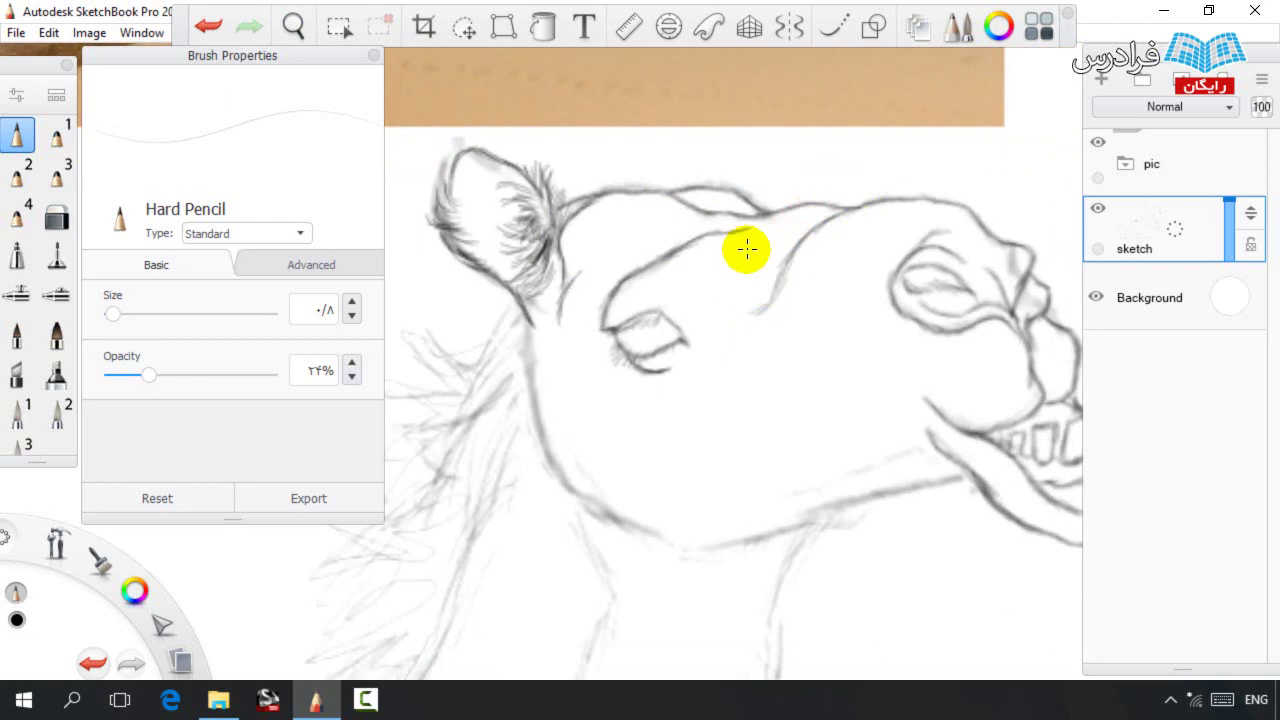
mouse_move(669, 278)
mouse_down()
mouse_move(704, 321)
mouse_move(704, 345)
mouse_move(808, 281)
mouse_up()
Set the pencil opacity to 32%, darken the underside of the lower jaw and erase the old guide line there.
key(space)
mouse_move(592, 276)
mouse_down()
mouse_move(610, 345)
mouse_move(550, 293)
mouse_move(579, 273)
mouse_move(562, 315)
mouse_up()
drag(149, 375, 160, 380)
key(space)
drag(812, 335, 785, 266)
key(e)
mouse_move(951, 354)
mouse_down()
mouse_move(791, 366)
mouse_move(925, 380)
mouse_move(843, 349)
mouse_move(743, 397)
mouse_move(604, 425)
mouse_up()
key(e)
Darken the back of the cheek from the ear base down to the throat, adding the first hair strokes at the neck.
key(space)
key(space)
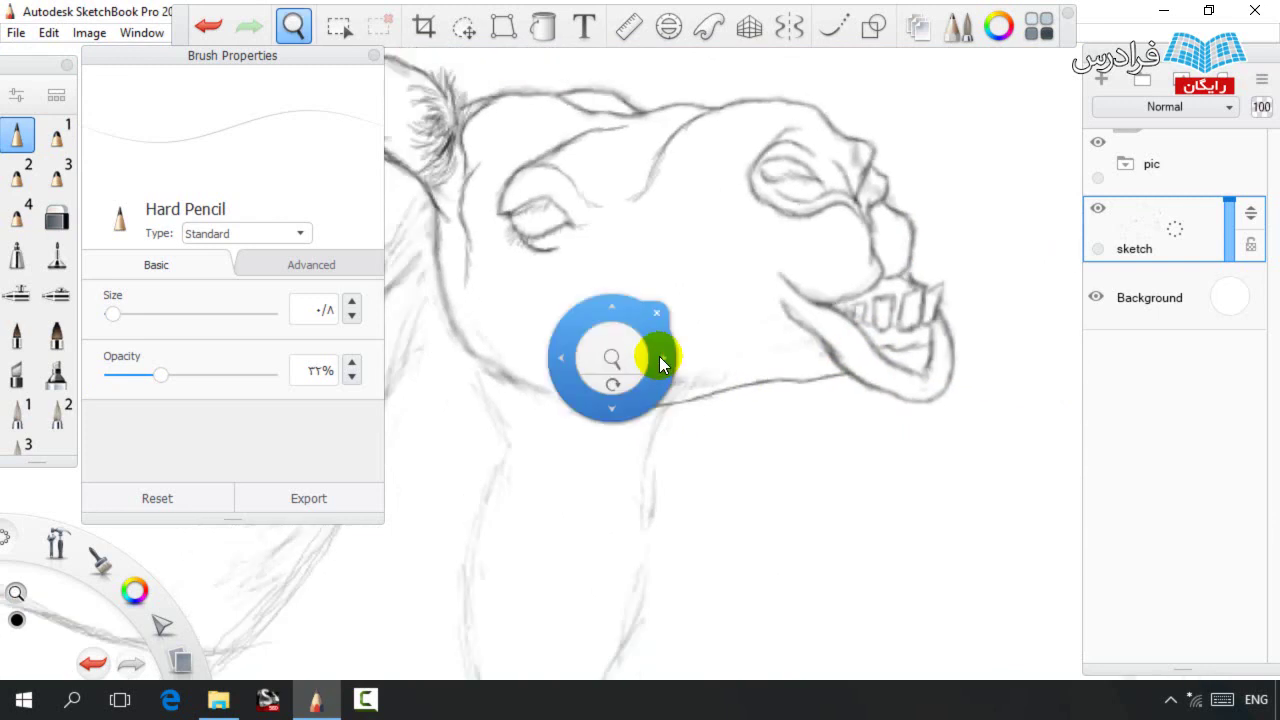
drag(657, 363, 714, 317)
drag(537, 280, 574, 389)
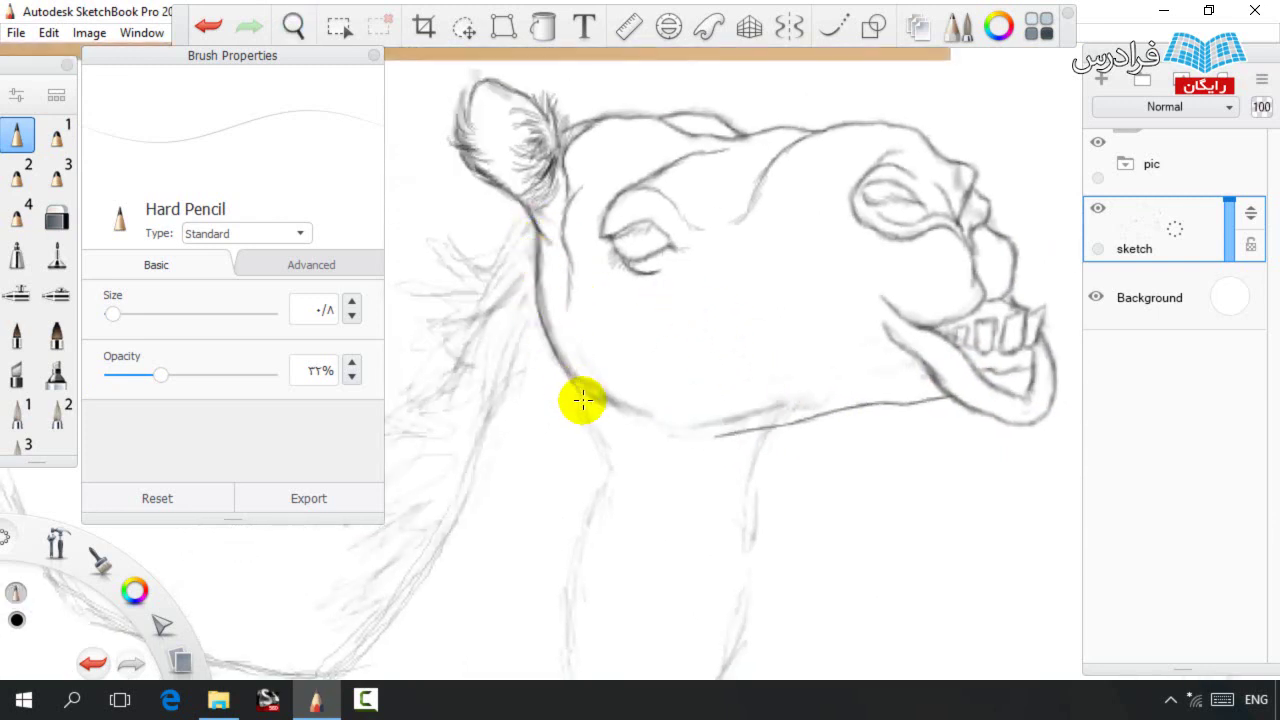
mouse_move(548, 310)
mouse_down()
mouse_move(563, 363)
mouse_move(600, 406)
mouse_move(607, 450)
mouse_up()
drag(597, 406, 611, 464)
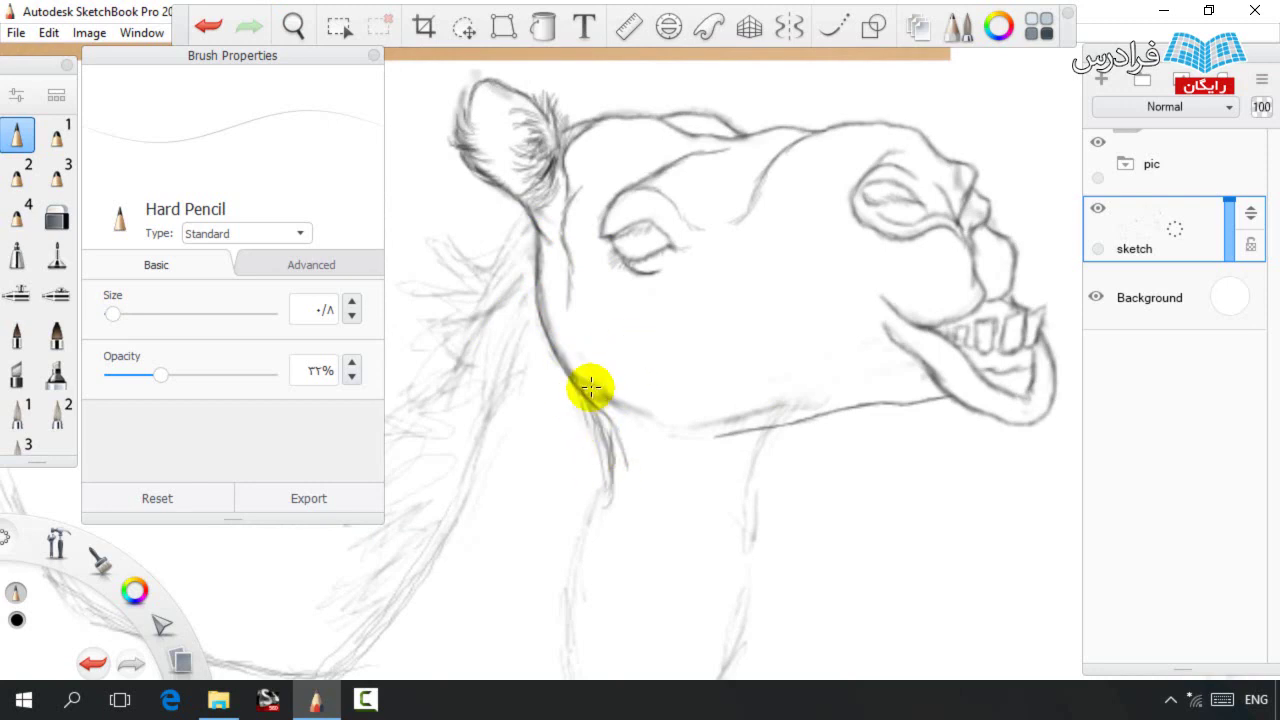
Erase the leftover guide line below the cheek and fringe the jaw's rear underside with short hair strokes.
key(e)
drag(586, 380, 764, 412)
key(e)
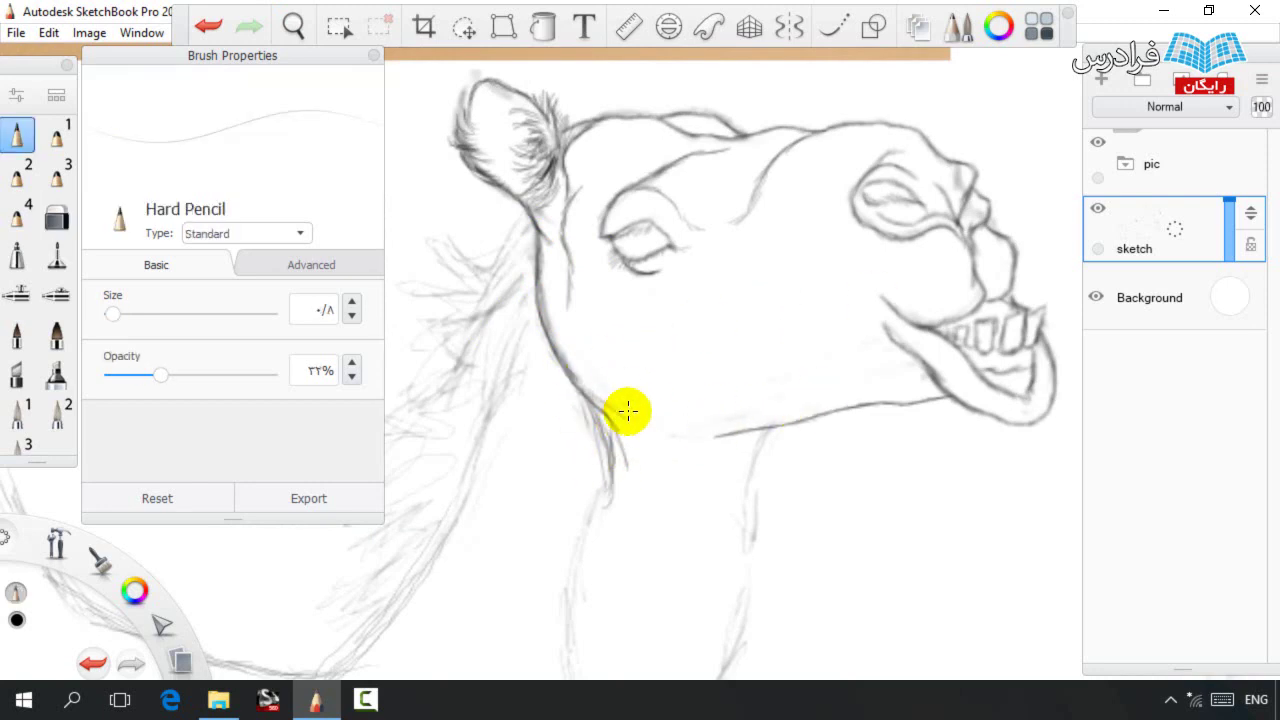
drag(641, 430, 684, 474)
mouse_move(687, 440)
mouse_down()
mouse_move(714, 469)
mouse_move(720, 460)
mouse_up()
Clean up the upper neck's rear outline and cover both neck edges with long hair strokes tapering downward below the jaw.
key(space)
drag(732, 378, 781, 228)
scroll(781, 228, down, 2)
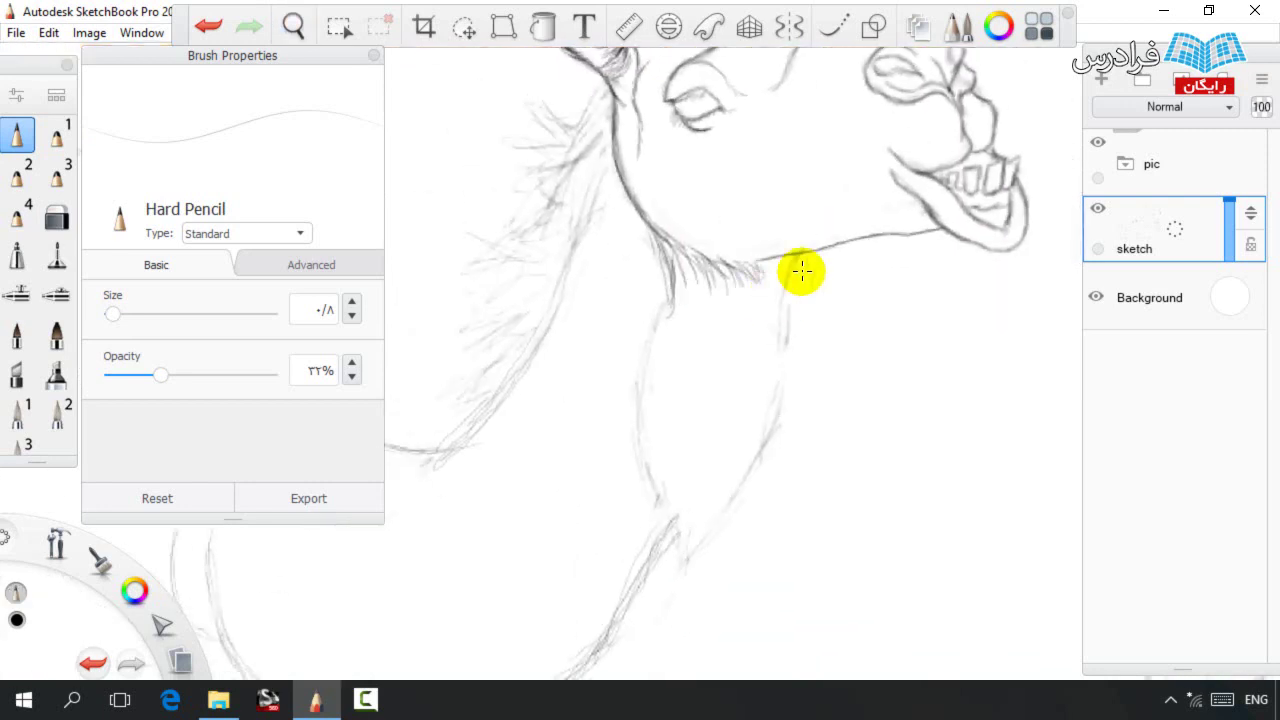
mouse_move(646, 309)
mouse_down()
mouse_move(674, 291)
mouse_move(620, 354)
mouse_move(612, 303)
mouse_up()
key(e)
mouse_move(622, 352)
mouse_down()
mouse_move(623, 314)
mouse_move(631, 340)
mouse_move(668, 289)
mouse_move(640, 389)
mouse_move(655, 357)
mouse_up()
key(b)
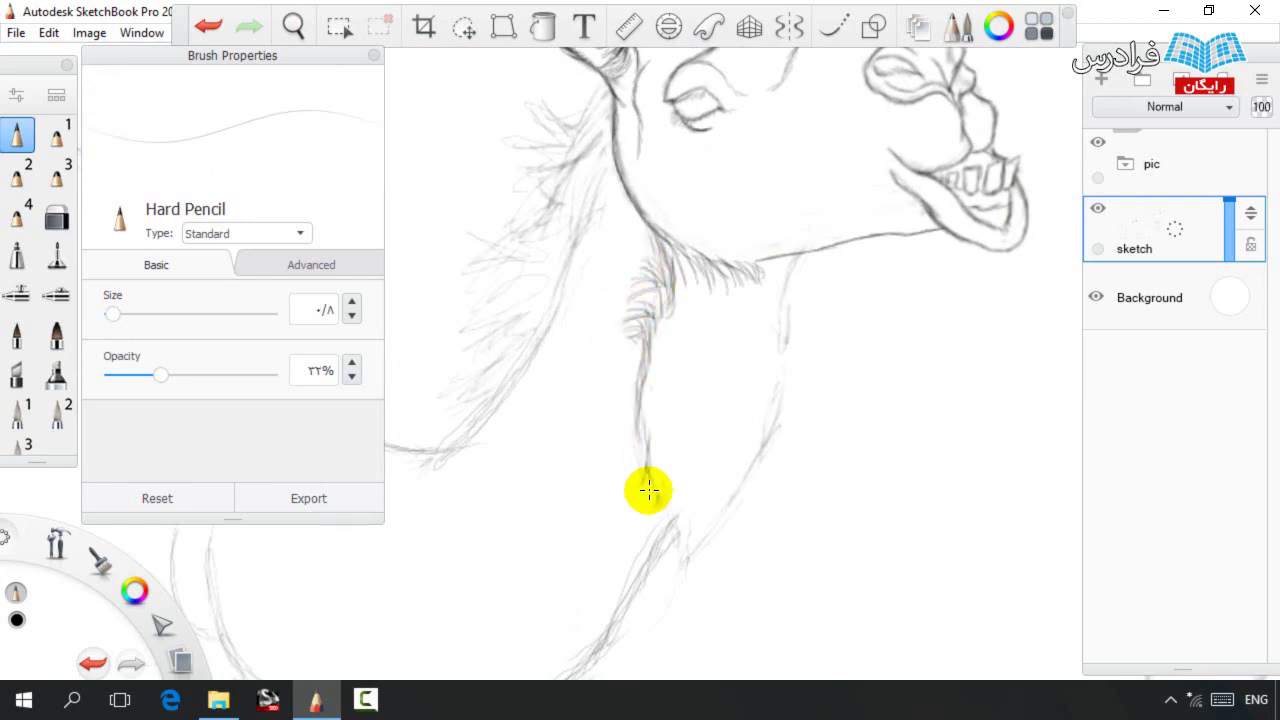
mouse_move(693, 514)
mouse_down()
mouse_move(760, 469)
mouse_move(723, 523)
mouse_move(780, 374)
mouse_move(751, 426)
mouse_move(777, 391)
mouse_up()
mouse_move(826, 253)
mouse_down()
mouse_move(771, 343)
mouse_move(757, 309)
mouse_move(731, 323)
mouse_move(697, 266)
mouse_move(731, 350)
mouse_move(740, 223)
mouse_move(820, 257)
mouse_move(760, 277)
mouse_move(789, 385)
mouse_move(711, 271)
mouse_move(646, 349)
mouse_move(671, 531)
mouse_move(651, 449)
mouse_move(682, 516)
mouse_move(663, 323)
mouse_move(629, 390)
mouse_up()
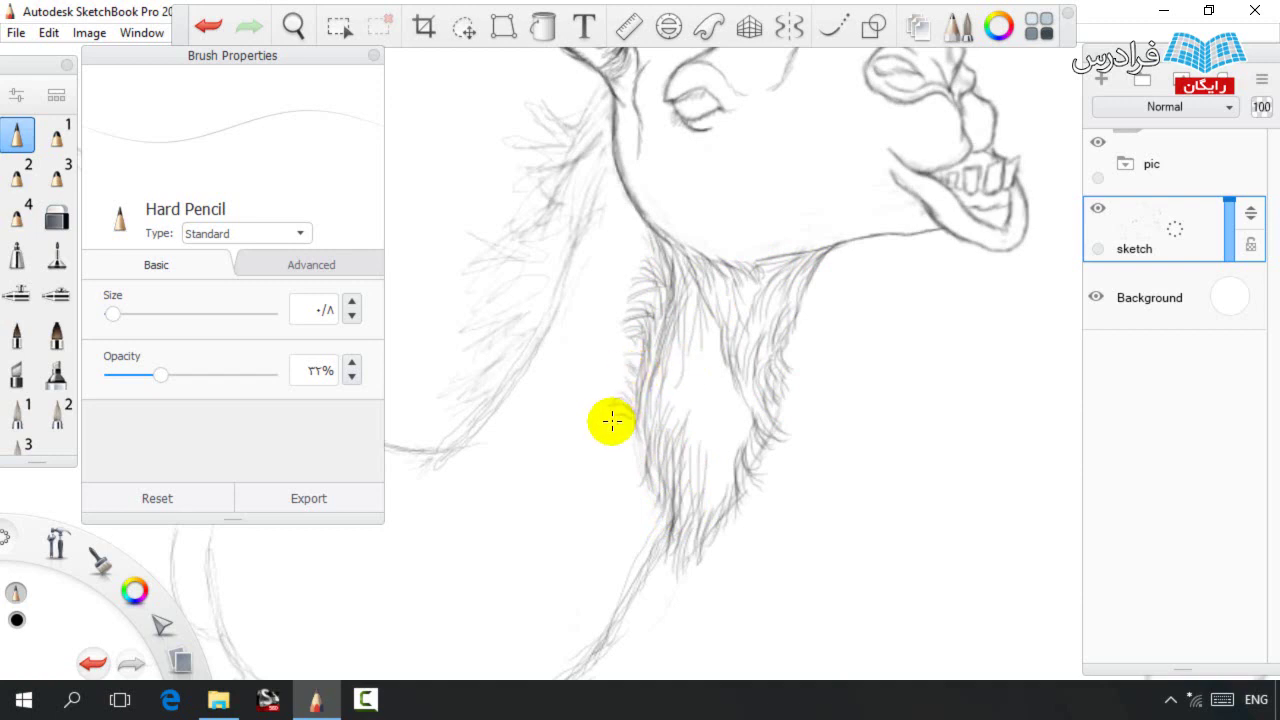
Fill the interior of the camel's hanging throat beard with long thin pencil hair strokes.
key(space)
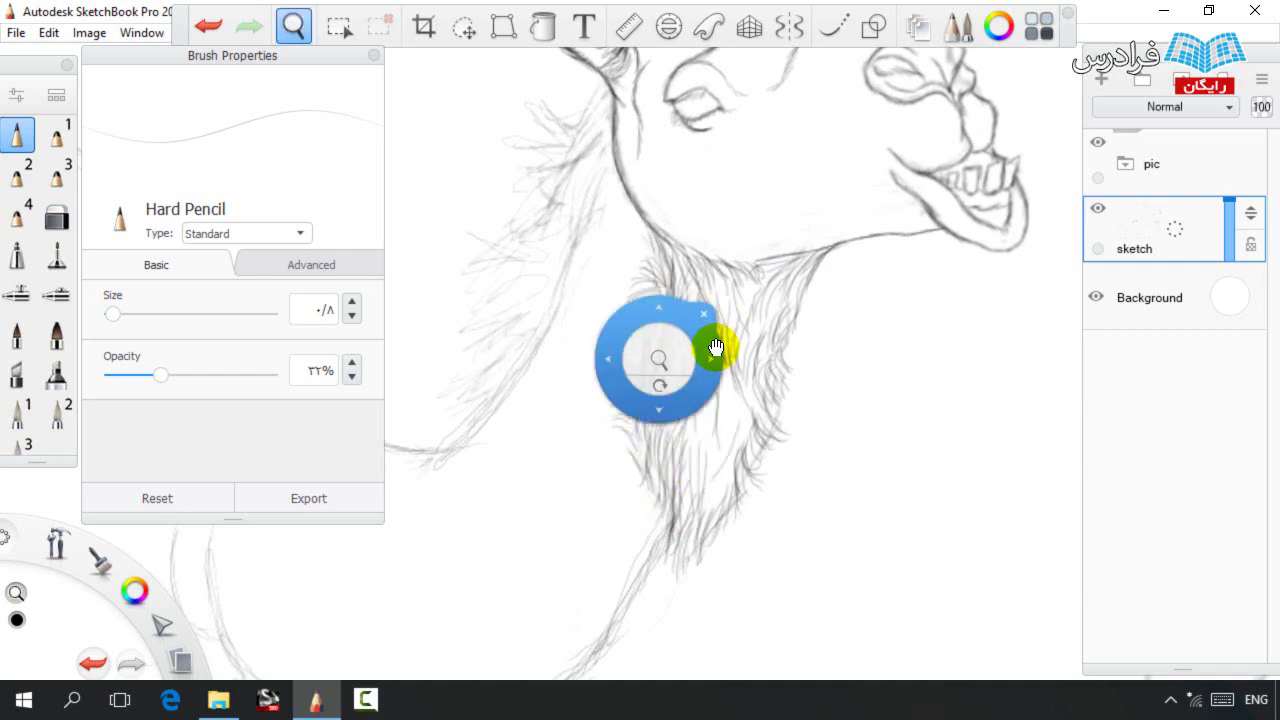
drag(716, 353, 770, 448)
key(space)
drag(817, 354, 716, 395)
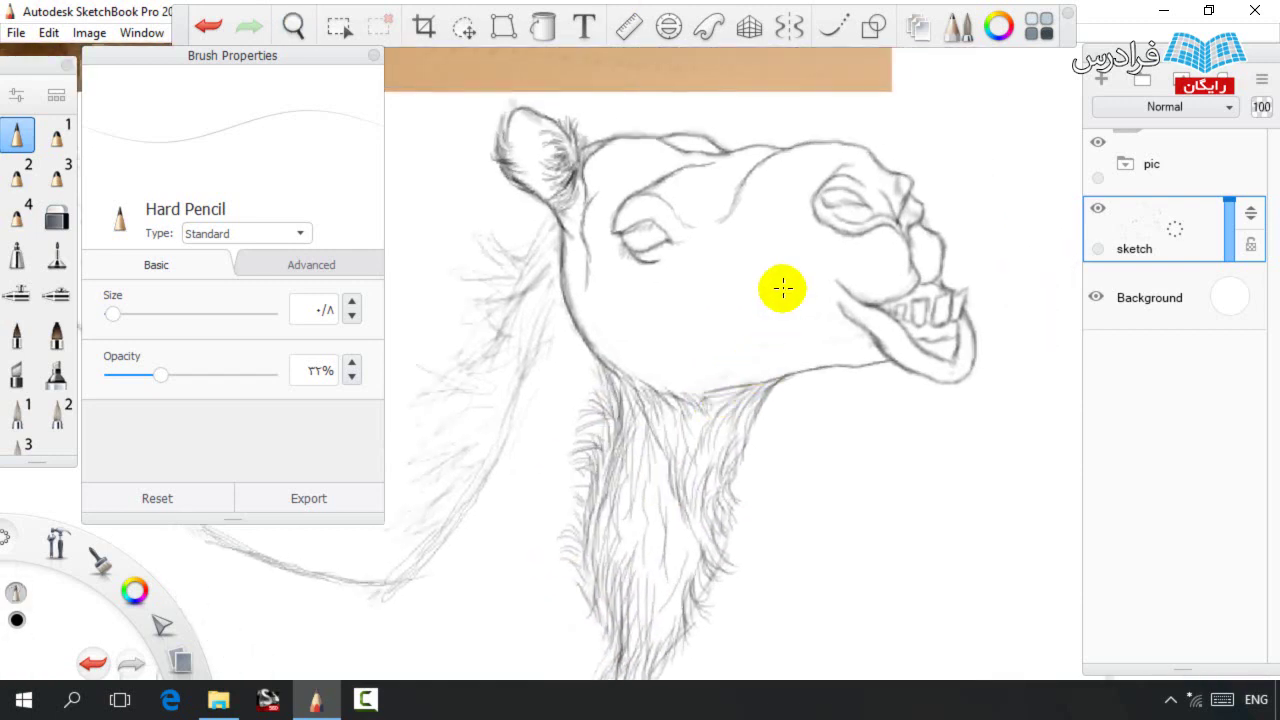
Draw the crease along the lower jaw, the fold below the eye, and the cheek lines behind the mouth.
mouse_move(853, 330)
mouse_down()
mouse_move(803, 317)
mouse_move(768, 345)
mouse_move(694, 350)
mouse_move(676, 367)
mouse_up()
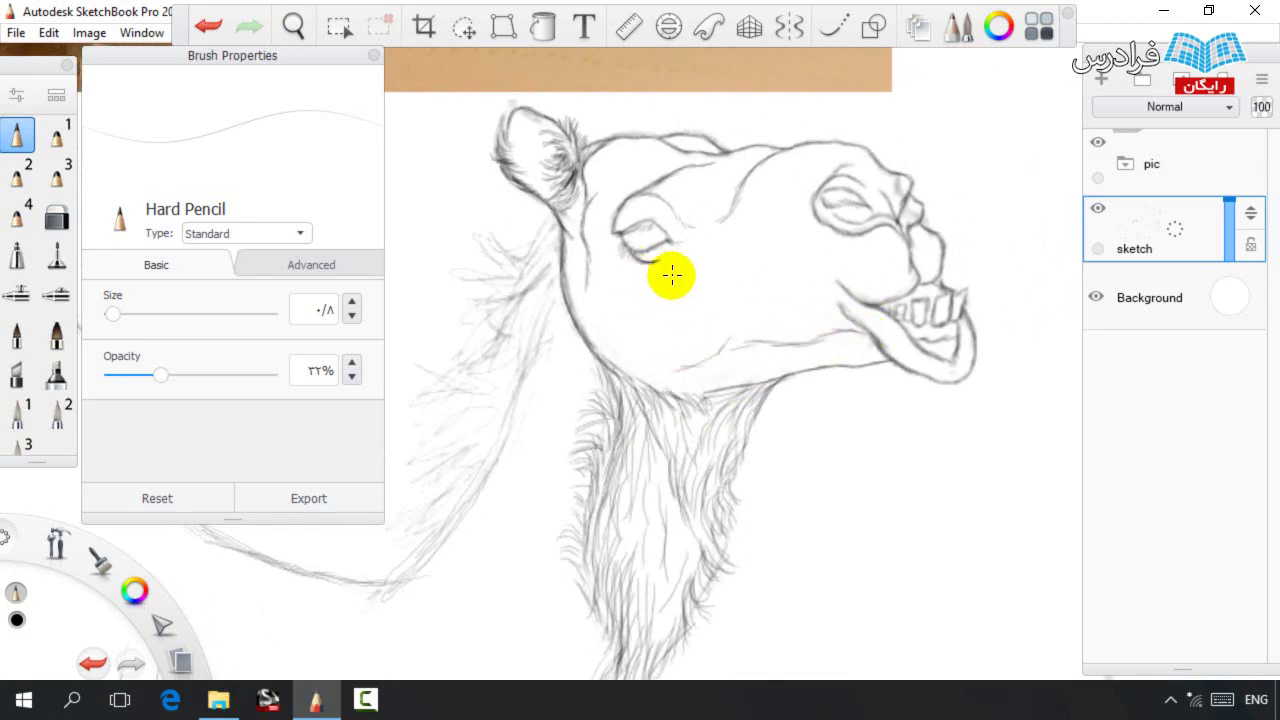
drag(655, 287, 638, 338)
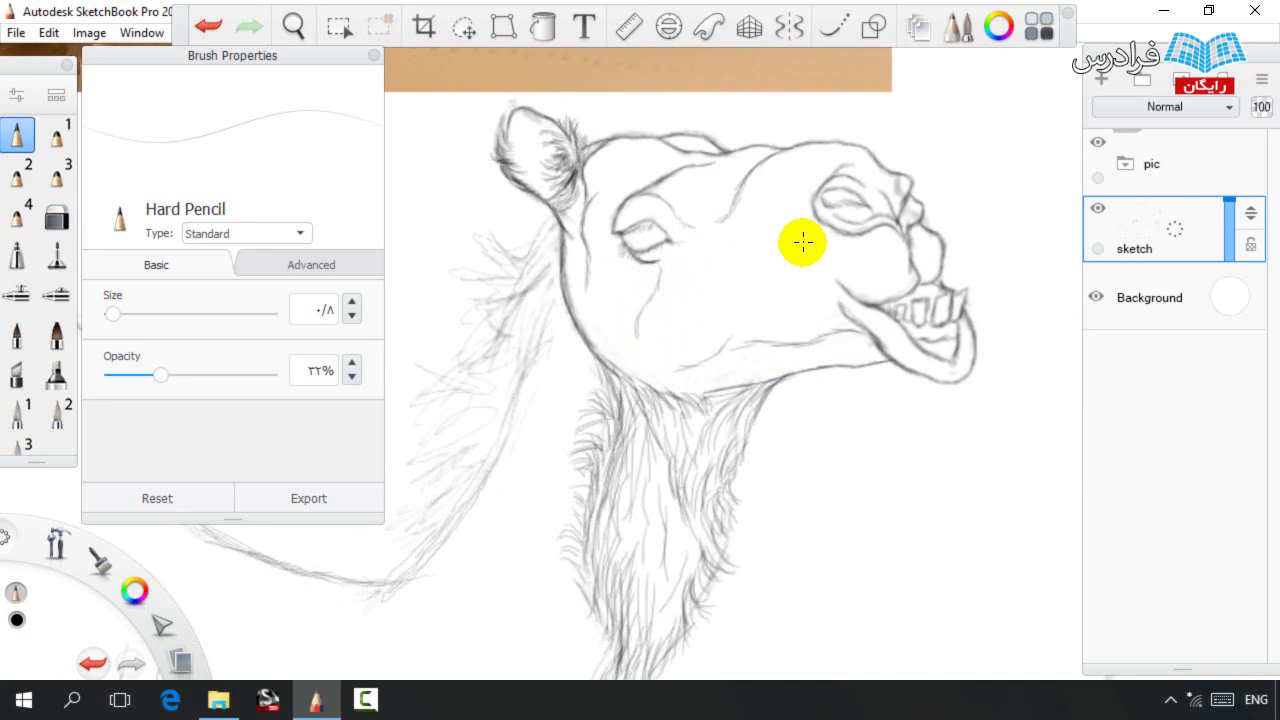
drag(848, 291, 829, 261)
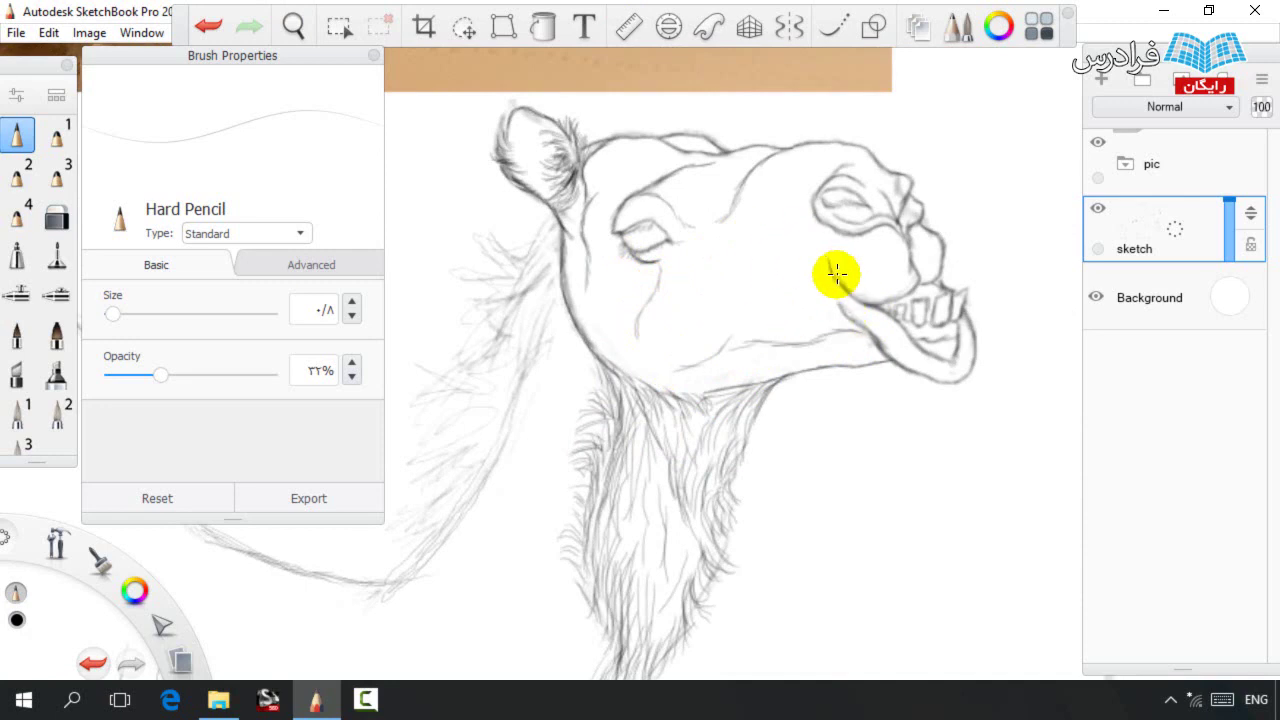
mouse_move(850, 345)
mouse_down()
mouse_move(786, 220)
mouse_move(808, 266)
mouse_move(792, 188)
mouse_up()
drag(793, 282, 757, 271)
Add tufts of darker fur strokes along the back of the camel's neck, starting just behind the ear.
key(space)
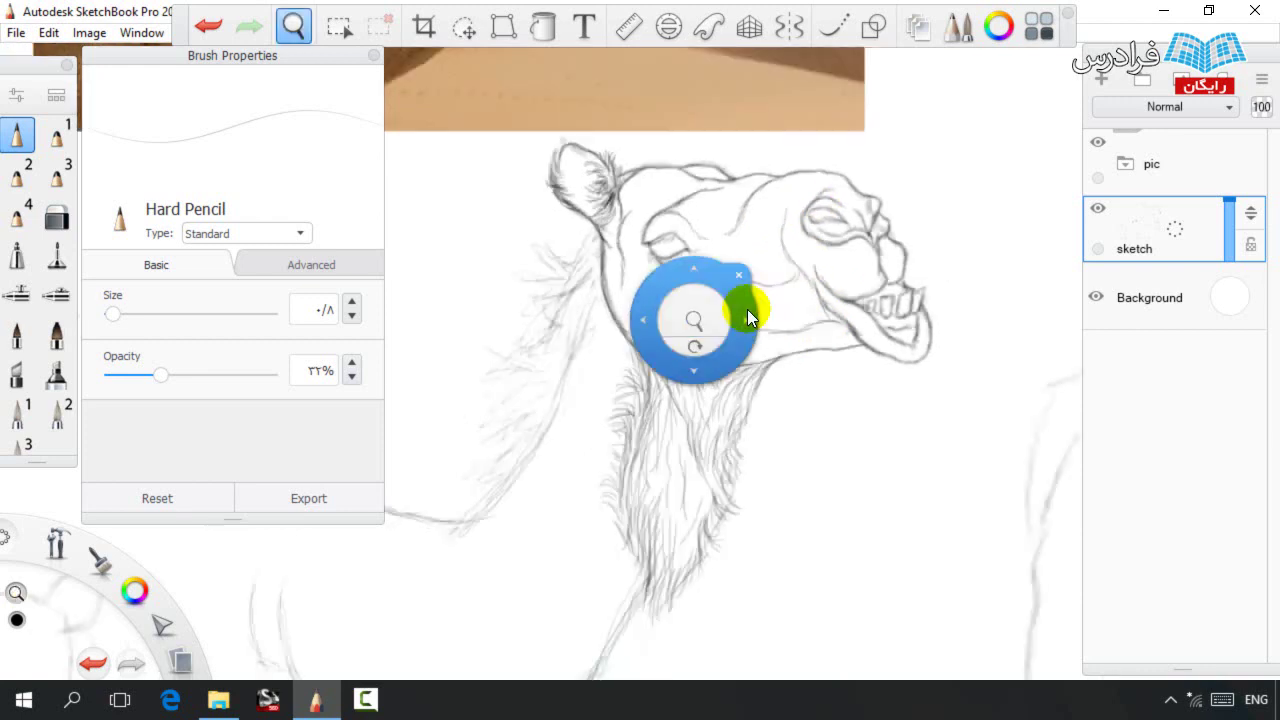
drag(720, 291, 929, 280)
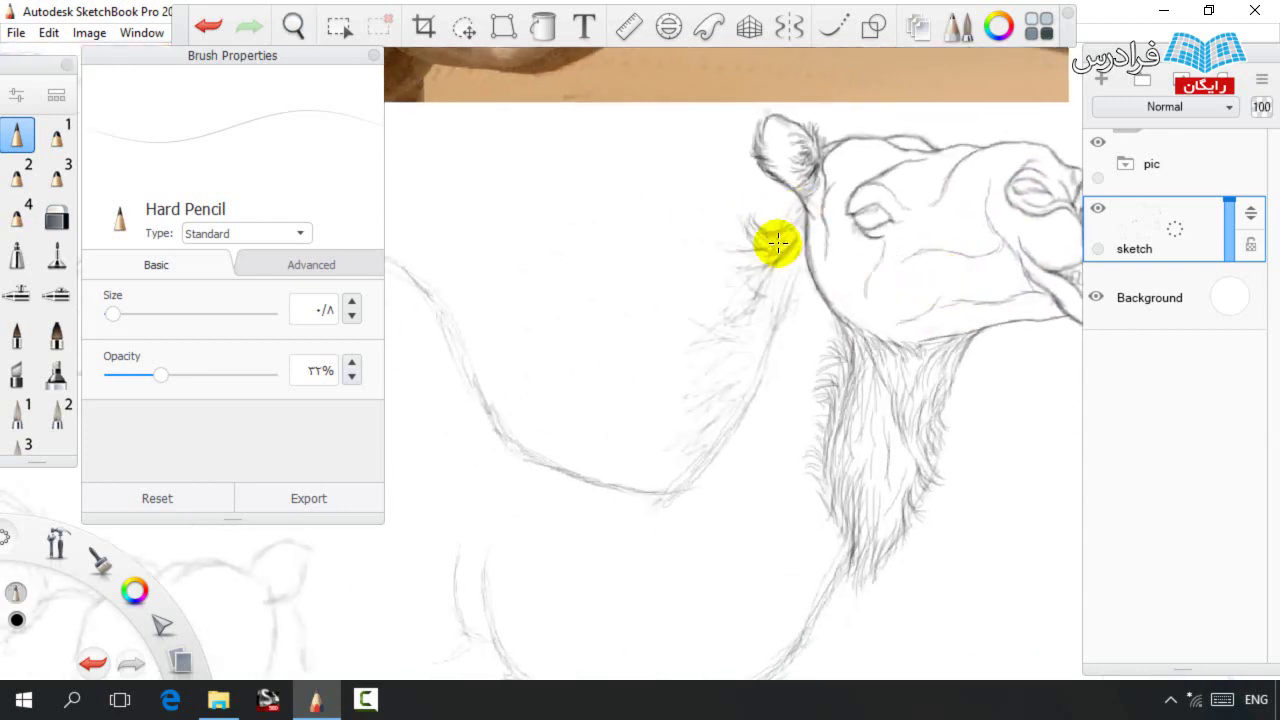
mouse_move(785, 247)
mouse_down()
mouse_move(734, 254)
mouse_move(786, 246)
mouse_move(766, 284)
mouse_move(757, 271)
mouse_move(779, 256)
mouse_move(764, 274)
mouse_move(751, 261)
mouse_move(692, 323)
mouse_move(686, 352)
mouse_move(701, 380)
mouse_up()
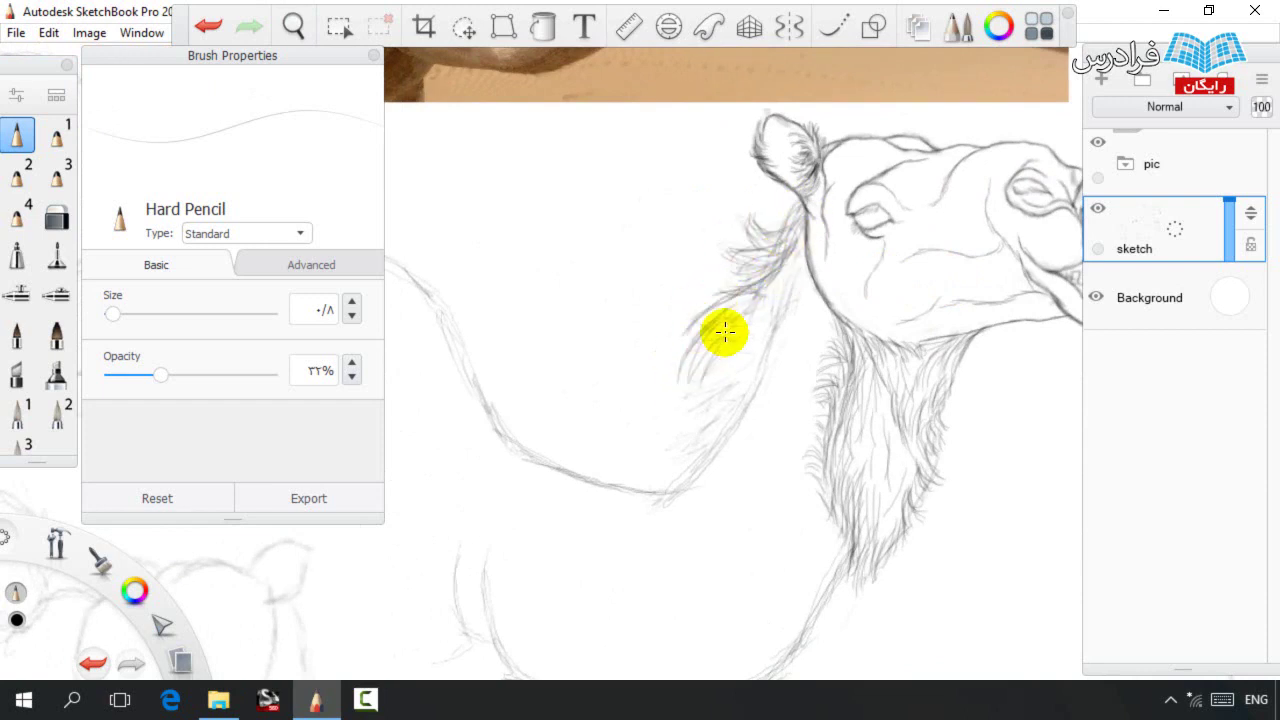
mouse_move(735, 338)
mouse_down()
mouse_move(687, 407)
mouse_move(706, 420)
mouse_move(697, 450)
mouse_move(714, 433)
mouse_move(709, 330)
mouse_move(752, 276)
mouse_move(764, 323)
mouse_move(779, 275)
mouse_move(793, 319)
mouse_move(799, 250)
mouse_up()
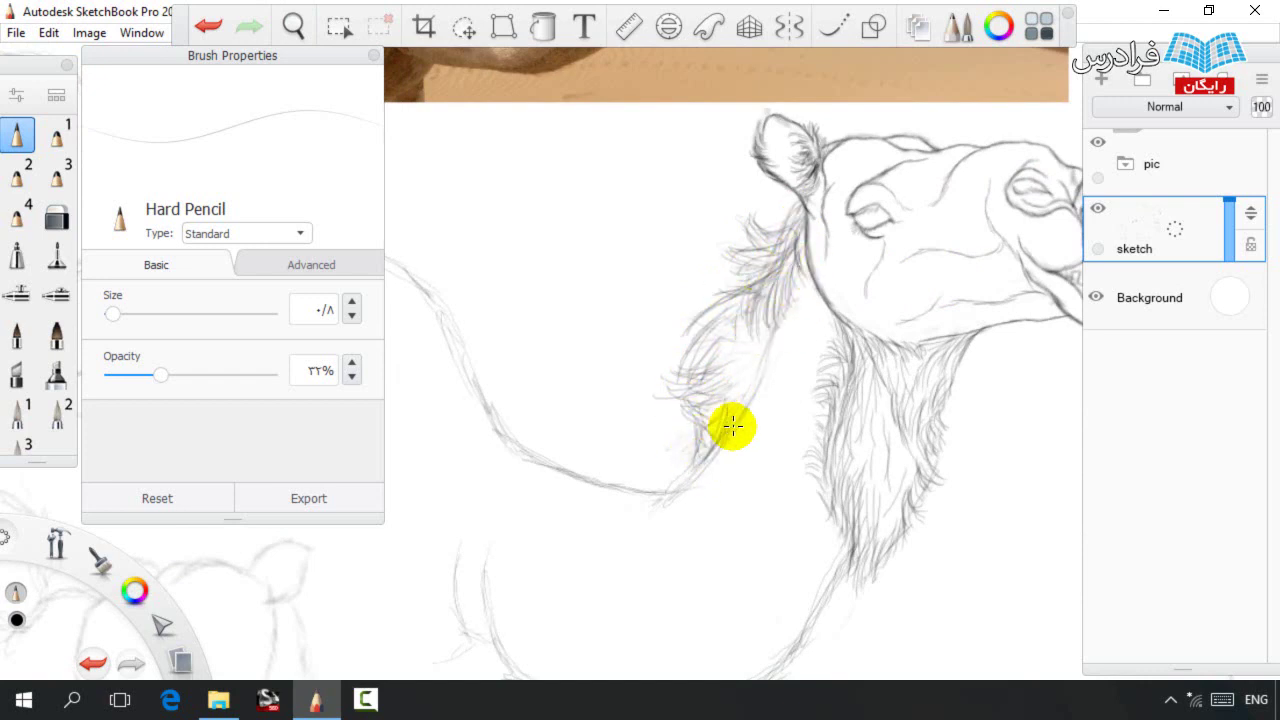
mouse_move(754, 407)
mouse_down()
mouse_move(759, 339)
mouse_move(755, 381)
mouse_move(733, 389)
mouse_move(793, 289)
mouse_move(777, 286)
mouse_move(799, 286)
mouse_move(827, 346)
mouse_move(808, 283)
mouse_move(801, 293)
mouse_move(863, 240)
mouse_up()
Finish the fur where the nape meets the back and darken the curved back contour beside it.
key(space)
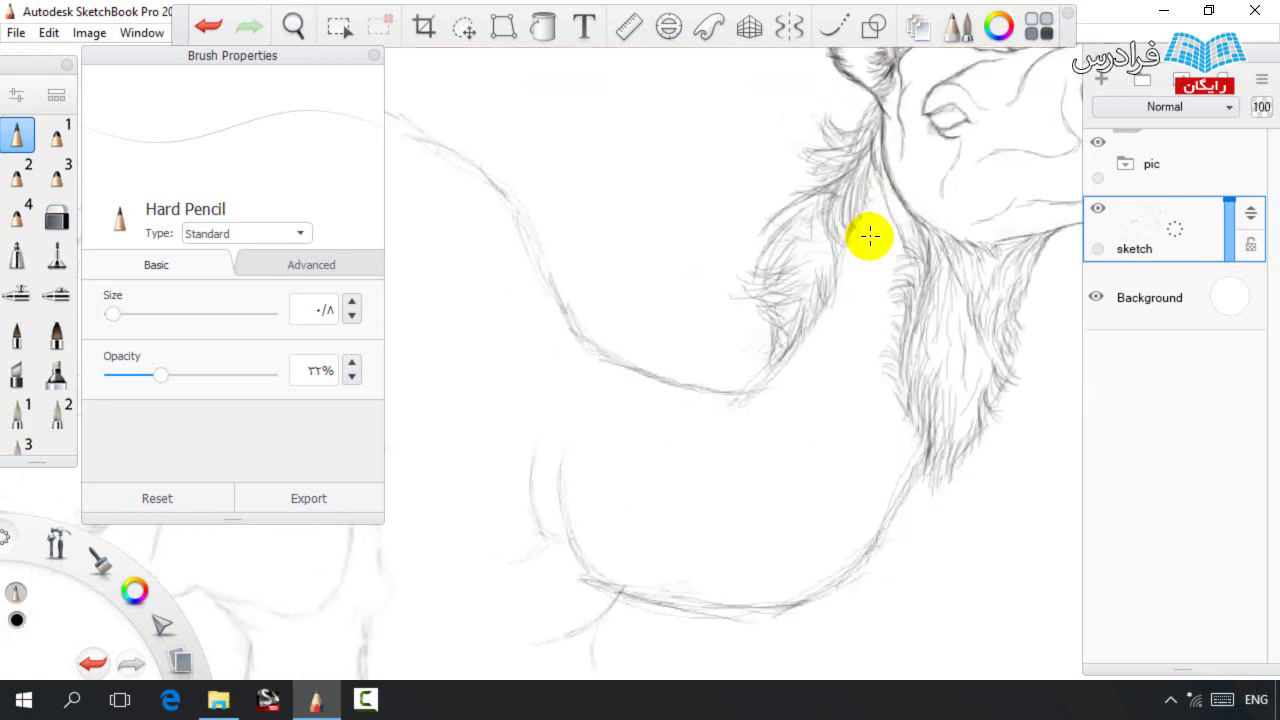
mouse_move(781, 360)
mouse_down()
mouse_move(749, 394)
mouse_move(766, 375)
mouse_up()
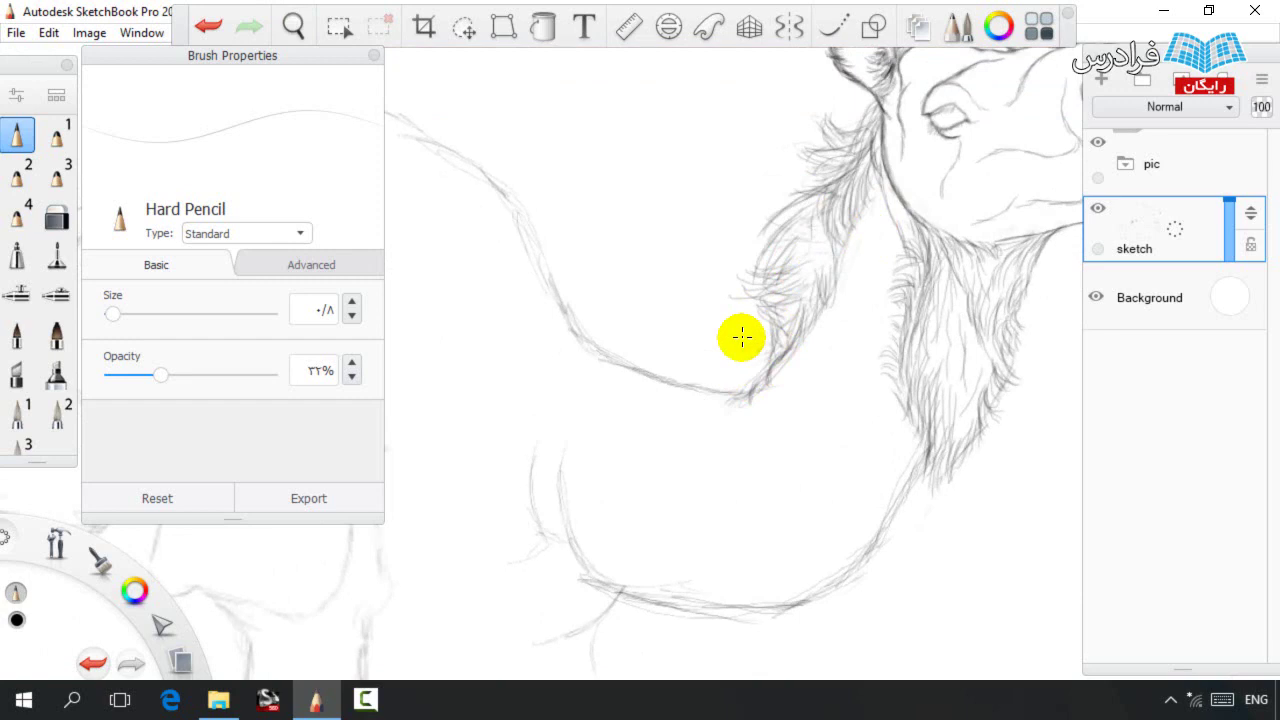
mouse_move(753, 391)
mouse_down()
mouse_move(676, 400)
mouse_move(617, 382)
mouse_move(740, 388)
mouse_up()
mouse_move(584, 353)
mouse_down()
mouse_move(675, 392)
mouse_move(769, 361)
mouse_move(720, 278)
mouse_move(752, 299)
mouse_up()
Redraw the front contour of the lower neck and clean up its rough sketch lines with an enlarged eraser.
key(space)
mouse_move(950, 378)
mouse_down()
mouse_move(875, 498)
mouse_move(920, 450)
mouse_move(776, 547)
mouse_move(874, 477)
mouse_move(848, 467)
mouse_move(854, 401)
mouse_move(902, 451)
mouse_move(897, 417)
mouse_move(946, 415)
mouse_move(855, 501)
mouse_move(781, 523)
mouse_up()
key(e)
key(])
key(])
key(])
key(])
key(])
key(s)
key(e)
key(e)
key(s)
drag(781, 523, 665, 515)
Continue the clean contour around the underside of the neck and up along the front of the chest.
key(s)
drag(834, 511, 712, 542)
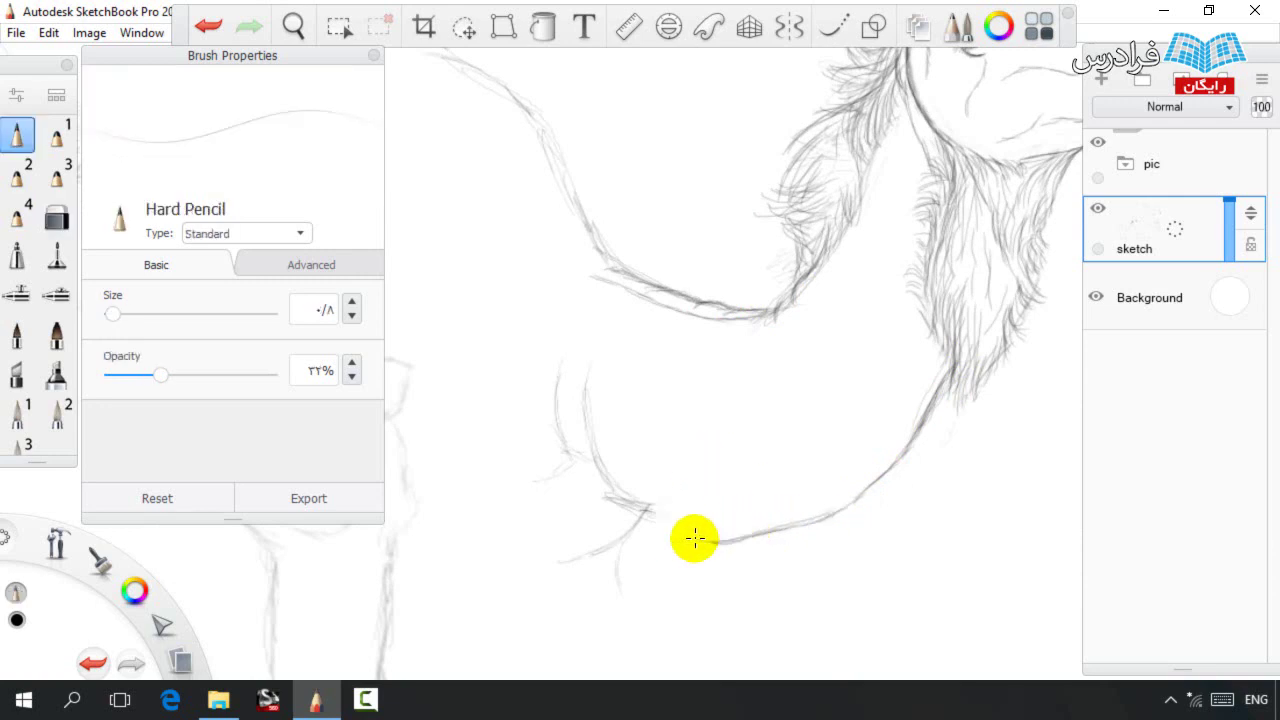
drag(780, 508, 668, 540)
key(space)
drag(640, 448, 752, 451)
mouse_move(817, 541)
mouse_down()
mouse_move(791, 544)
mouse_move(663, 491)
mouse_move(671, 410)
mouse_move(791, 423)
mouse_up()
Draw long fold lines running down inside the neck, parallel to its front contour.
key(s)
key(s)
key(e)
key(e)
mouse_move(995, 347)
mouse_down()
mouse_move(925, 438)
mouse_move(843, 500)
mouse_up()
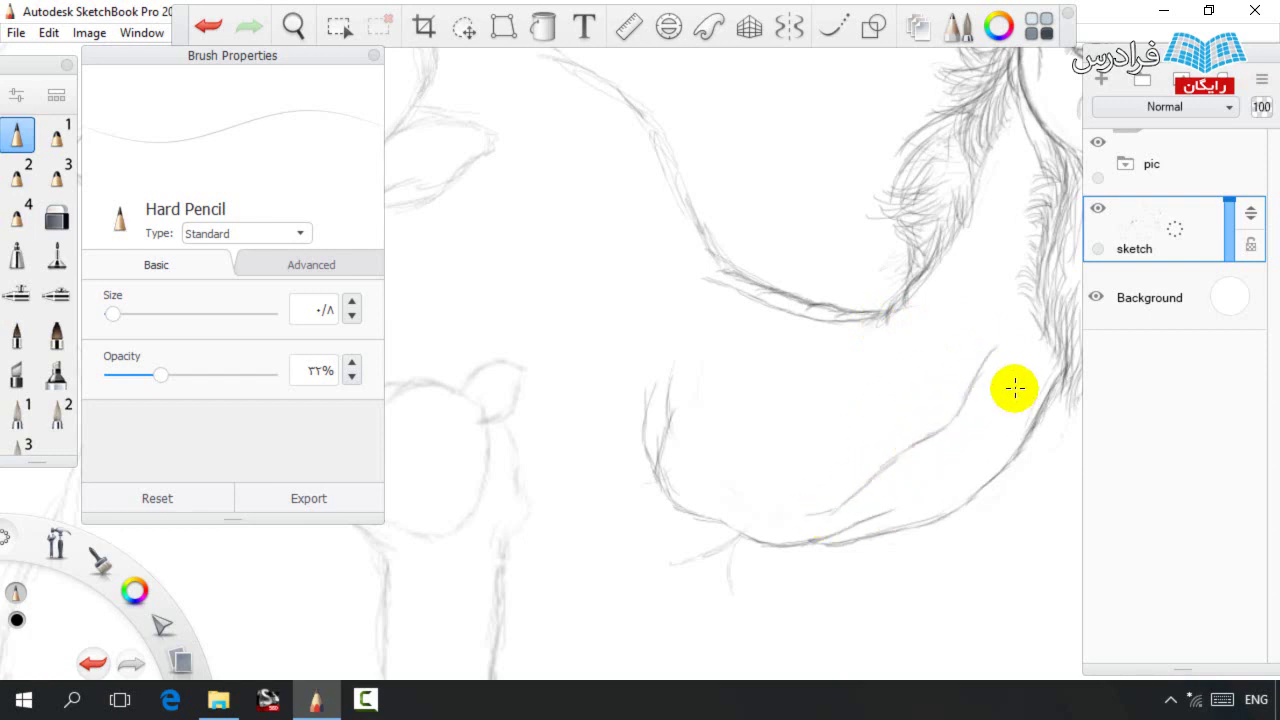
key(space)
drag(923, 354, 823, 401)
drag(900, 290, 827, 448)
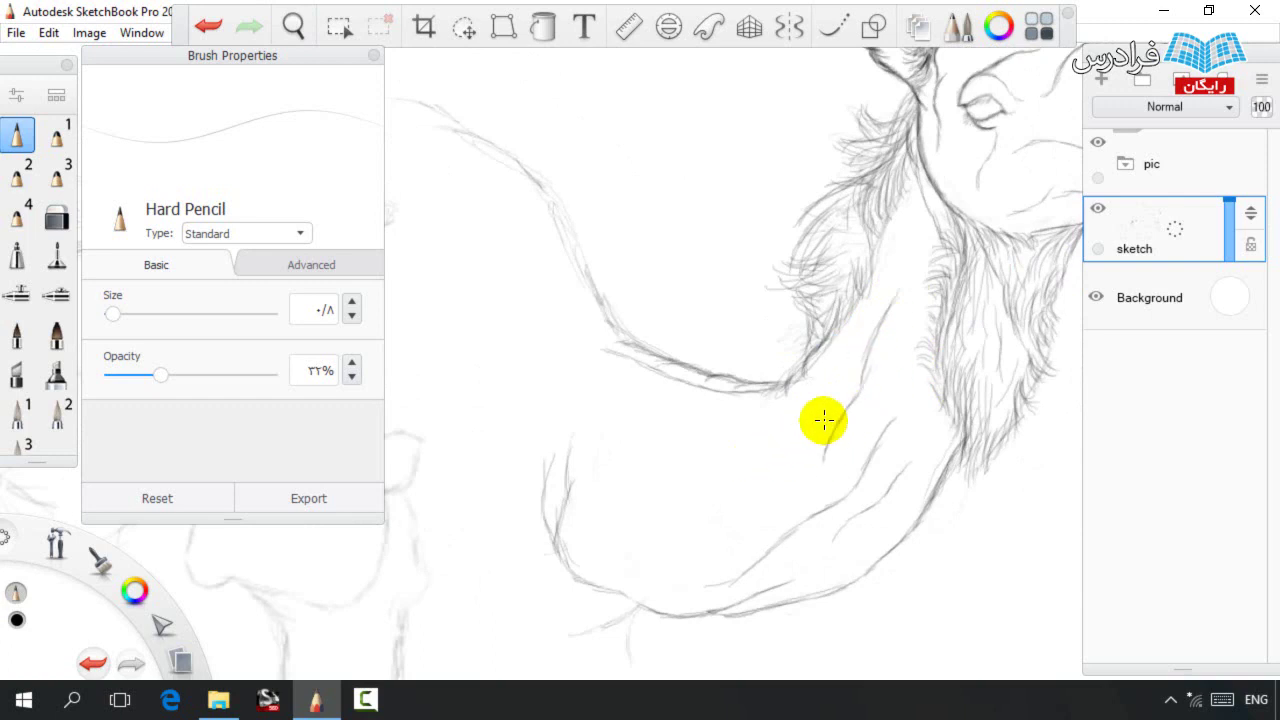
Fade the upper neck fold line using the Soft Eraser at 5% flow, and raise the eraser's flow to 24%.
key(e)
drag(137, 374, 118, 374)
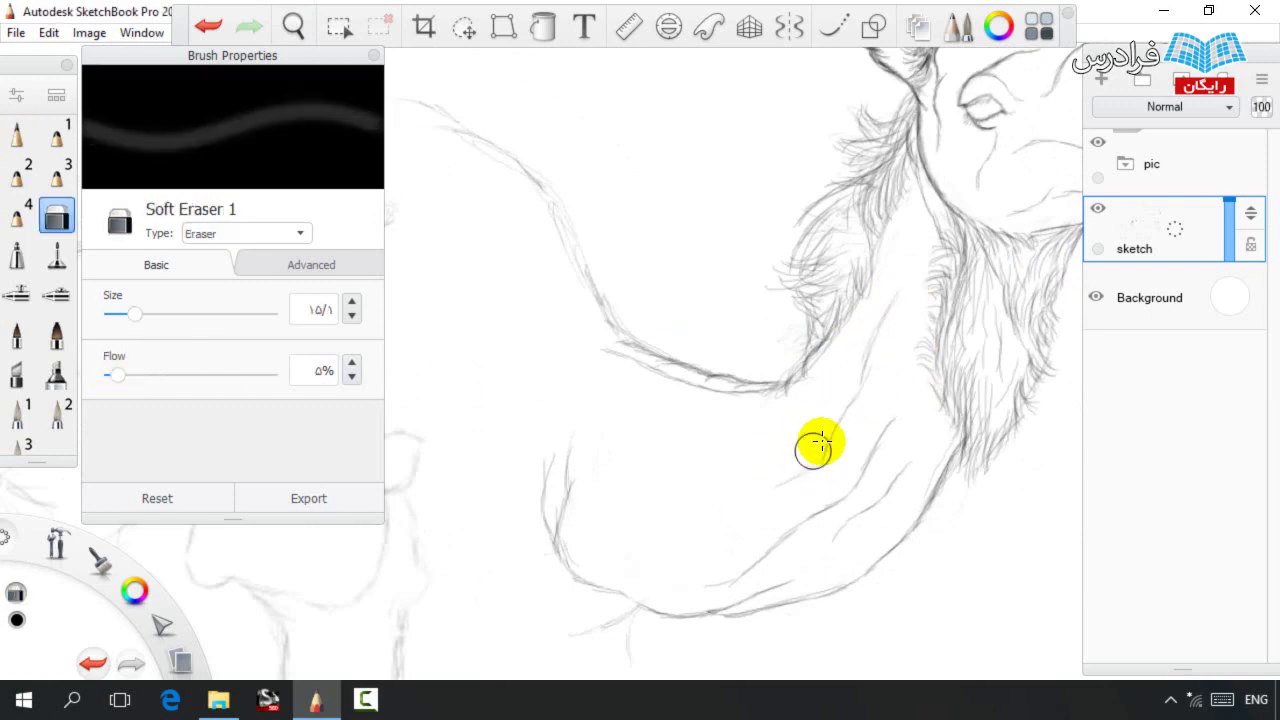
drag(680, 372, 820, 357)
drag(118, 374, 157, 375)
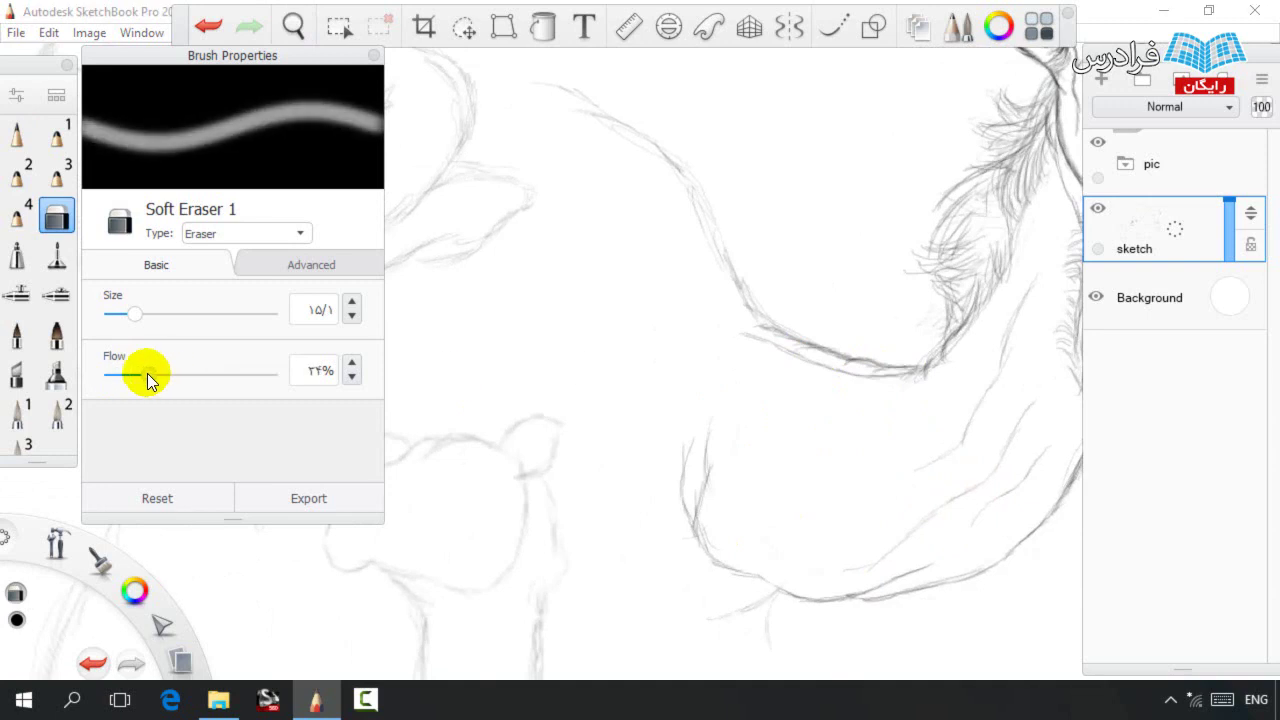
Draw short curved leg and chest crease lines descending from the base of the neck with the Hard Pencil.
key(s)
key(space)
mouse_move(671, 278)
mouse_down()
mouse_move(722, 406)
mouse_move(829, 329)
mouse_move(749, 429)
mouse_move(771, 400)
mouse_up()
key(space)
drag(766, 492, 709, 303)
mouse_move(734, 403)
mouse_down()
mouse_move(712, 375)
mouse_move(720, 365)
mouse_move(609, 305)
mouse_up()
key(space)
drag(736, 379, 730, 20)
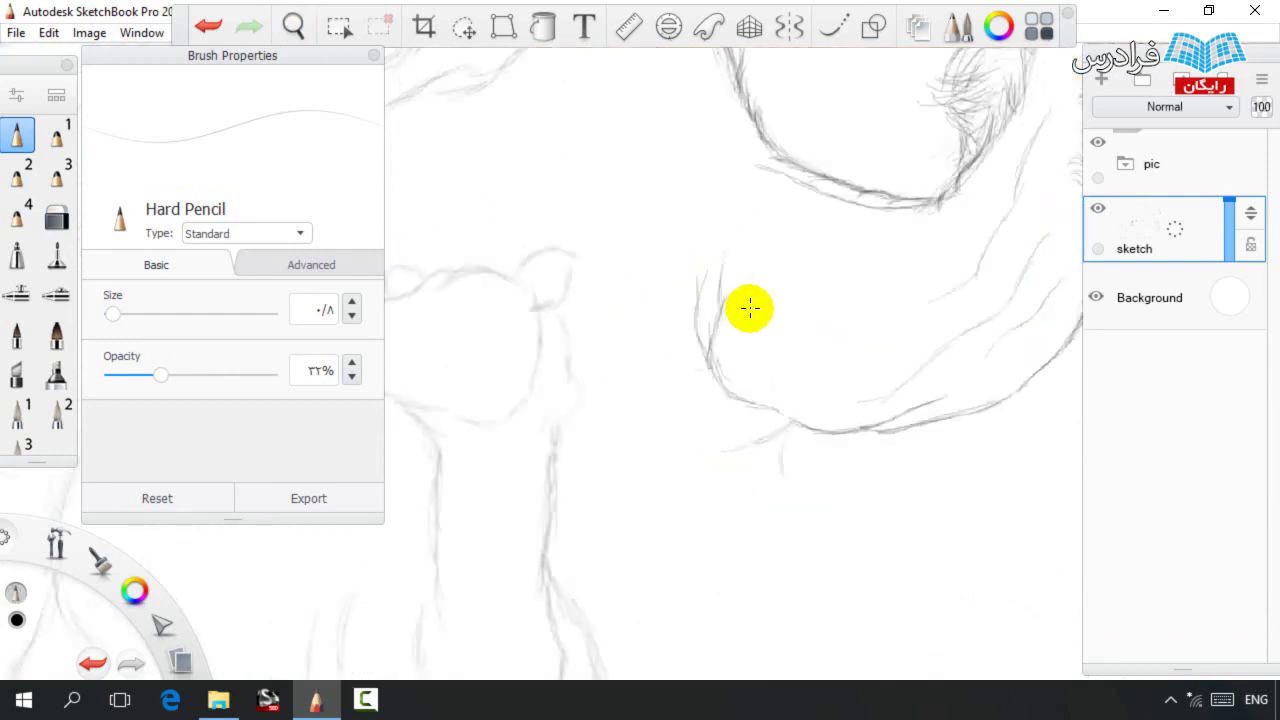
mouse_move(791, 426)
mouse_down()
mouse_move(743, 443)
mouse_move(733, 464)
mouse_up()
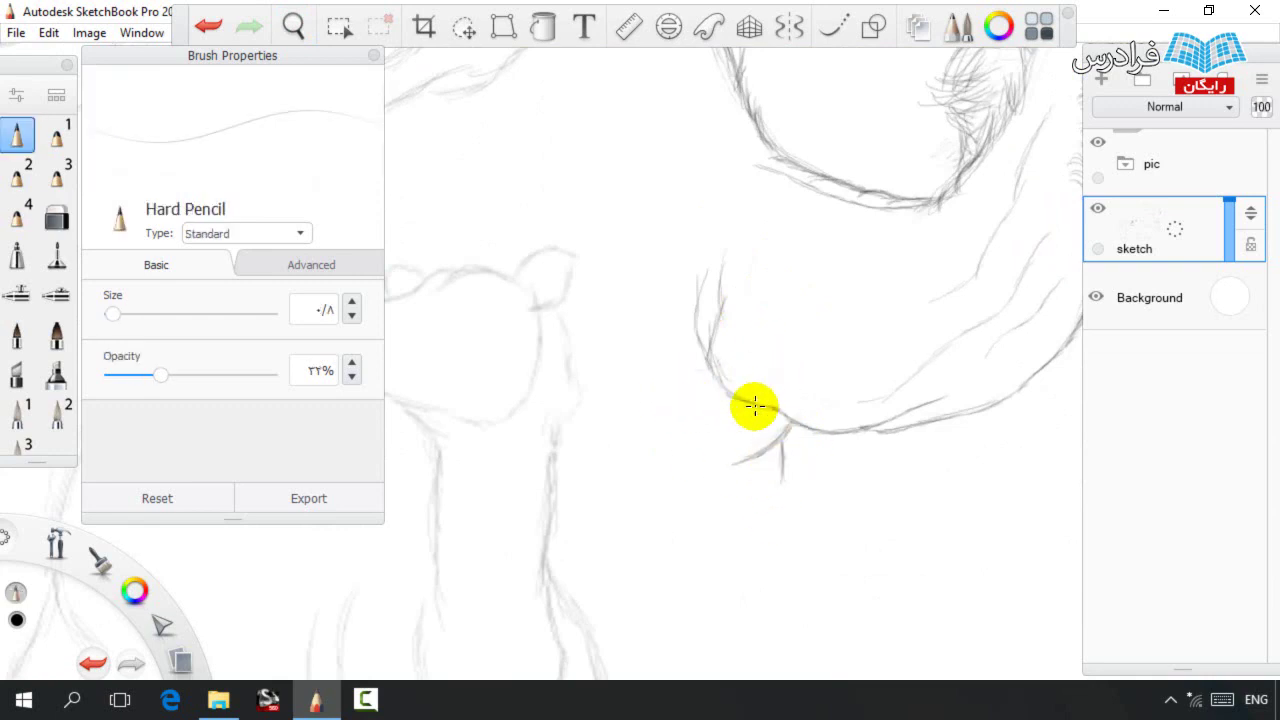
drag(745, 410, 676, 464)
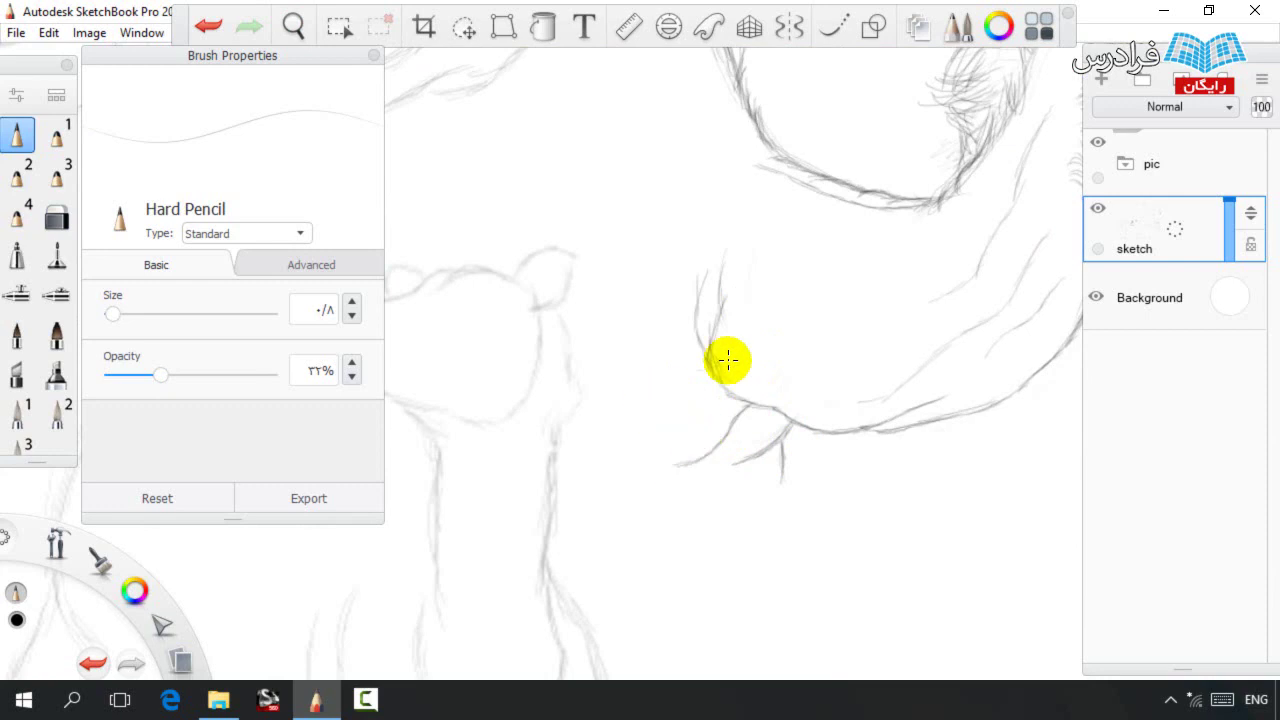
Clean up and redraw the two shoulder lines above the chest, extending the outer one into the front leg.
mouse_move(706, 362)
mouse_down()
mouse_move(696, 318)
mouse_move(709, 364)
mouse_up()
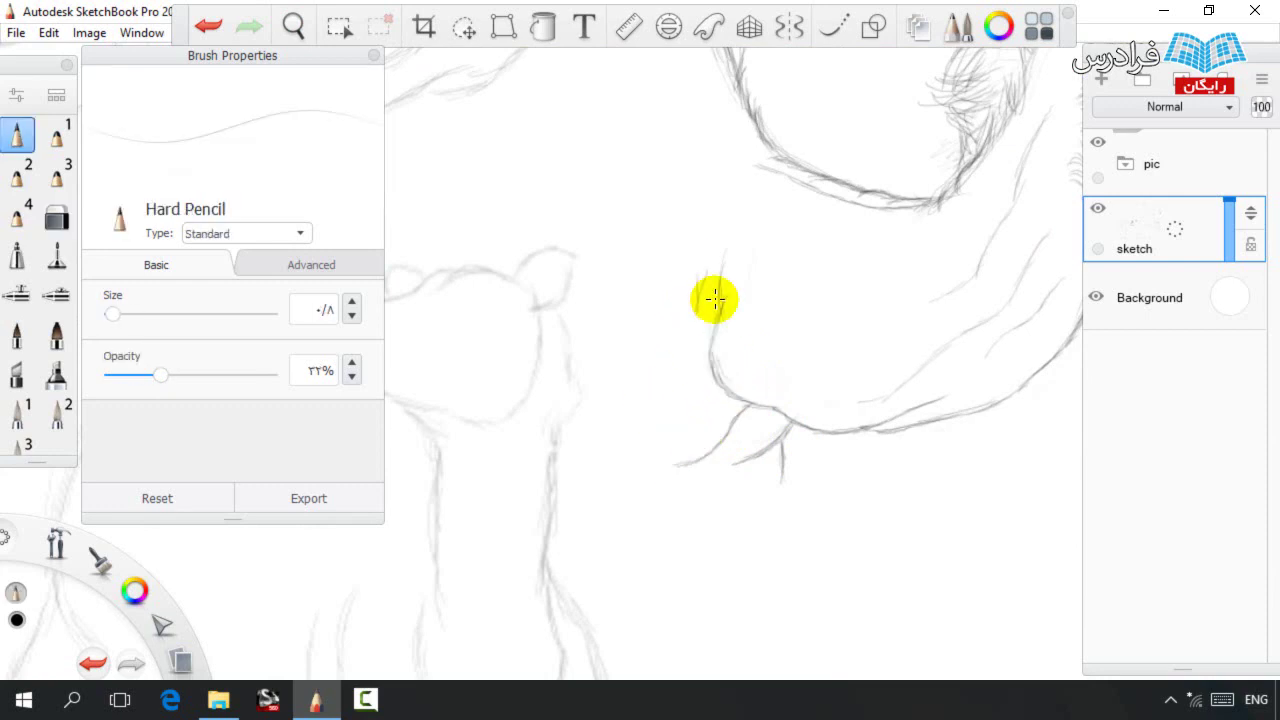
mouse_move(699, 251)
mouse_down()
mouse_move(688, 371)
mouse_move(690, 341)
mouse_move(648, 430)
mouse_up()
drag(714, 382, 674, 425)
mouse_move(829, 320)
mouse_down()
mouse_move(737, 429)
mouse_move(666, 452)
mouse_up()
Set the Hard Pencil opacity to 9% and add faint fold lines hanging beneath the back contour of the neck.
drag(157, 385, 124, 375)
mouse_move(557, 414)
mouse_down()
mouse_move(556, 296)
mouse_move(531, 440)
mouse_up()
drag(636, 263, 751, 283)
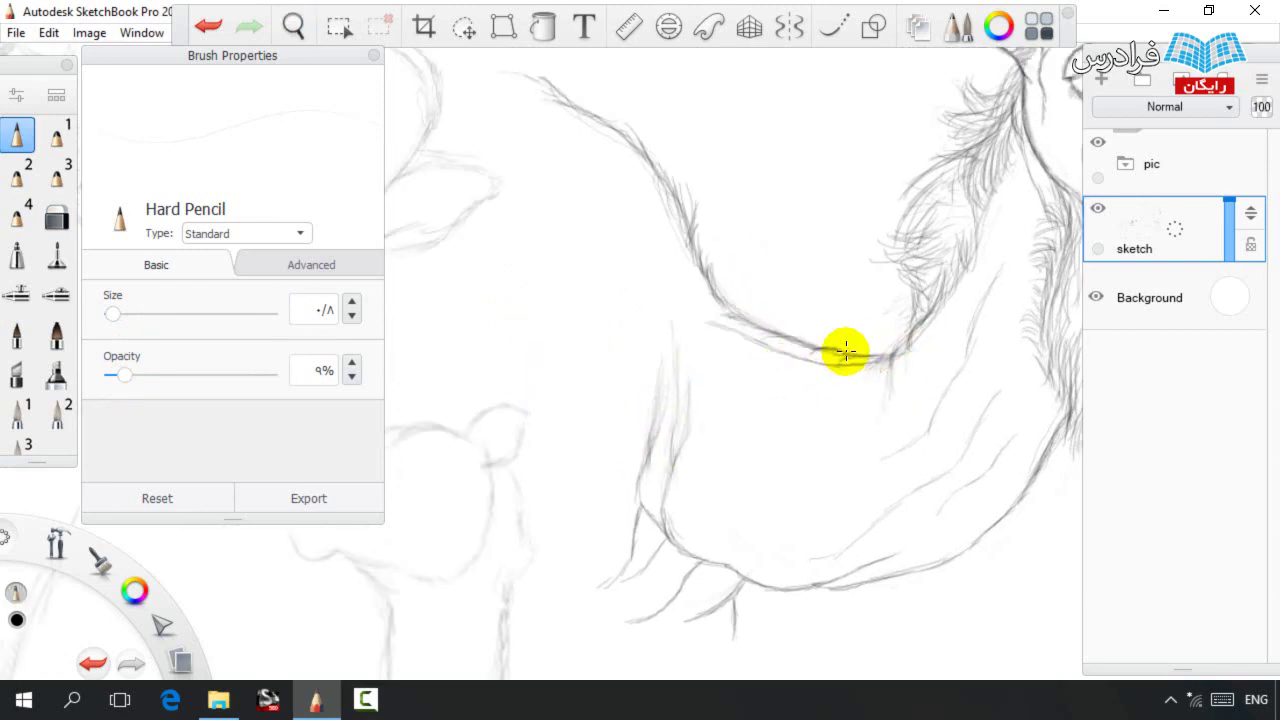
key(e)
key(e)
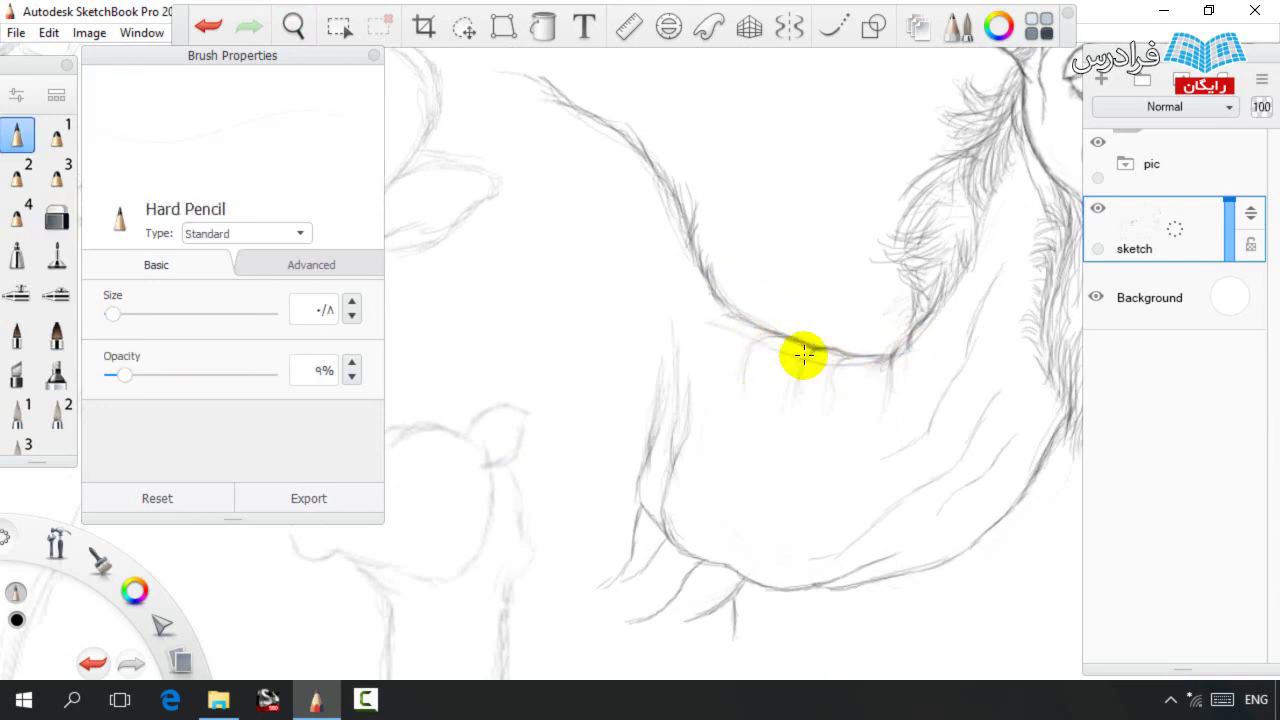
drag(851, 377, 739, 361)
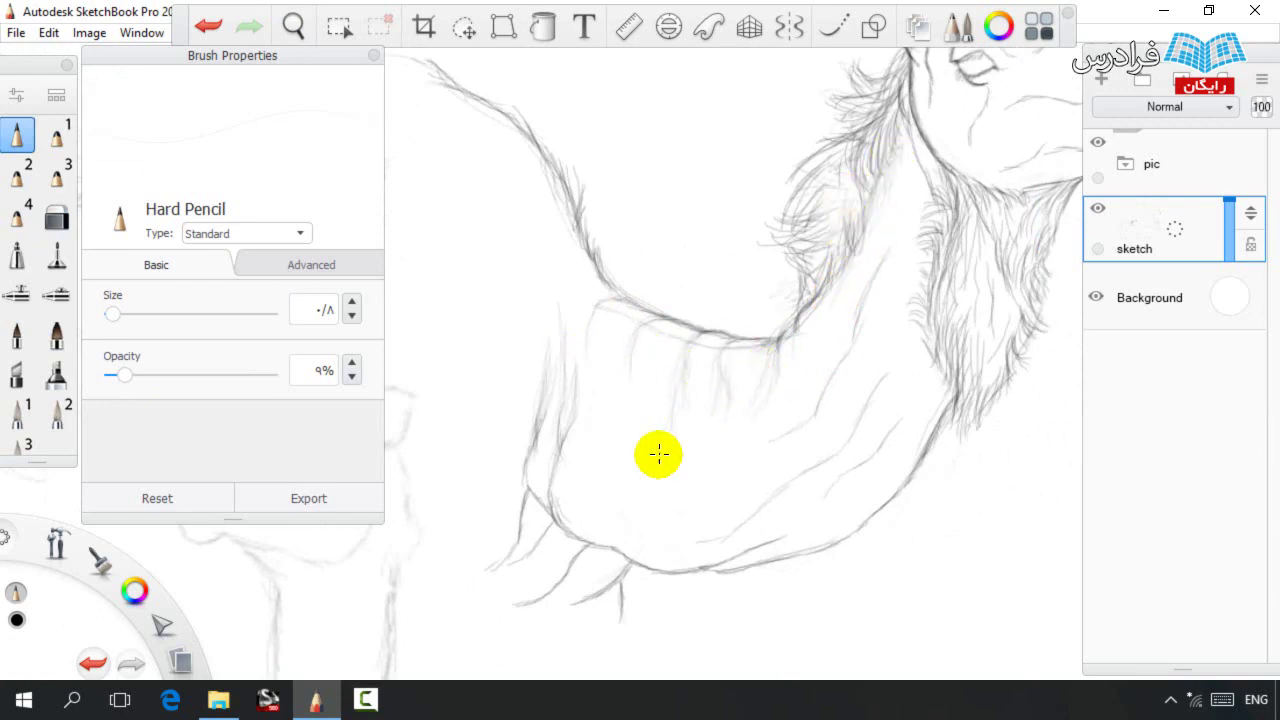
Darken the throat beard and the hair under the jaw with fur strokes at 34% pencil opacity.
scroll(700, 360, down, 5)
key(space)
drag(689, 368, 720, 500)
key(space)
drag(767, 437, 903, 430)
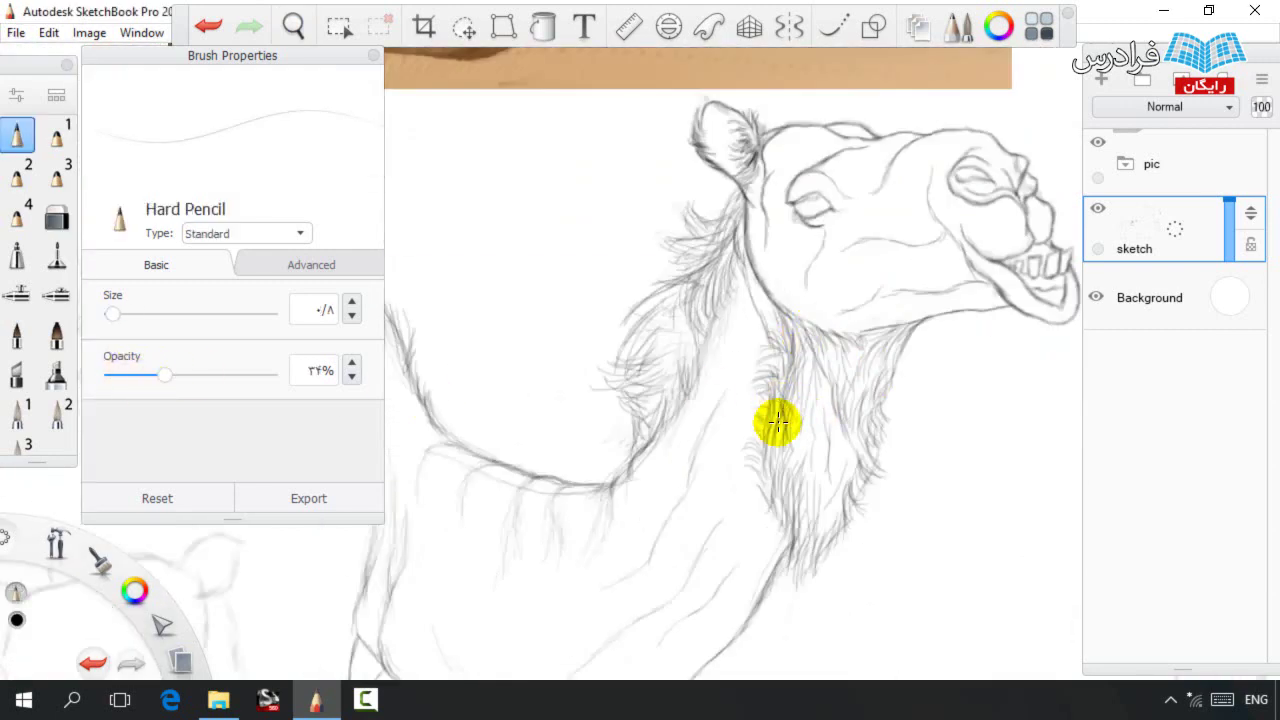
mouse_move(777, 422)
mouse_down()
mouse_move(781, 498)
mouse_move(800, 580)
mouse_move(844, 463)
mouse_move(874, 478)
mouse_move(875, 438)
mouse_up()
mouse_move(919, 327)
mouse_down()
mouse_move(871, 438)
mouse_move(885, 368)
mouse_move(856, 430)
mouse_move(838, 430)
mouse_move(816, 359)
mouse_move(897, 410)
mouse_move(876, 407)
mouse_move(870, 421)
mouse_move(897, 375)
mouse_up()
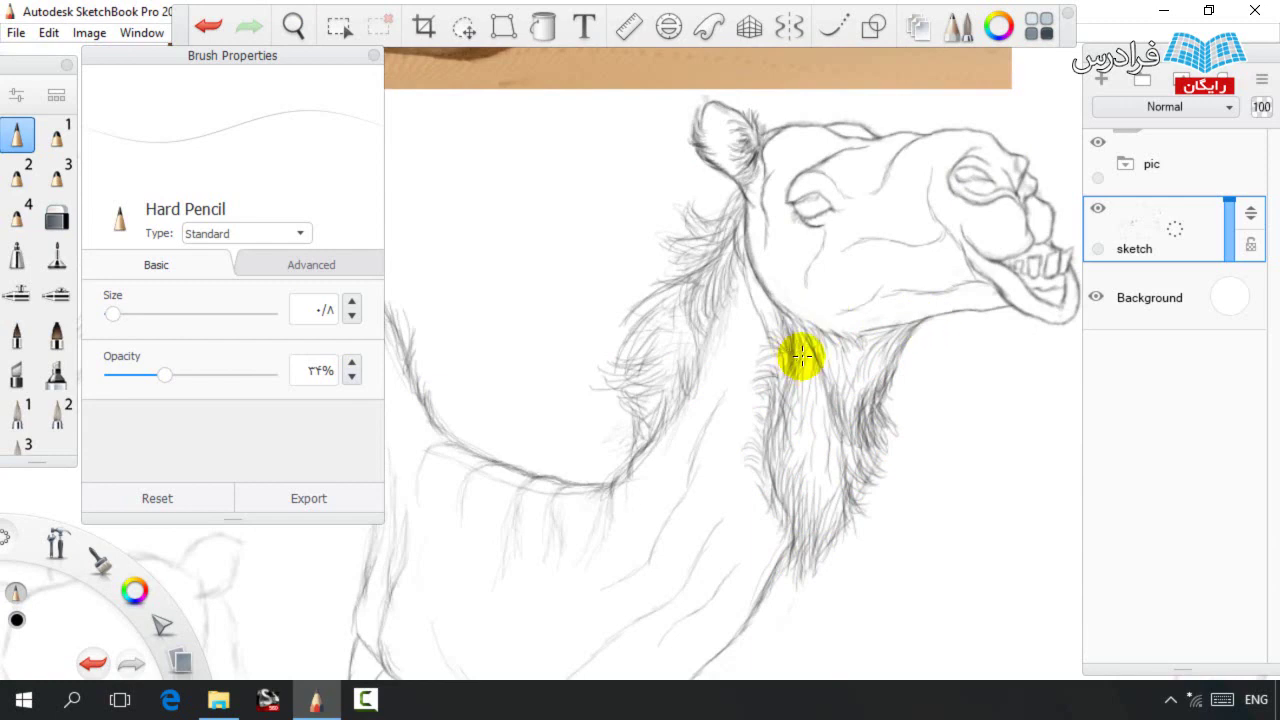
drag(766, 284, 815, 440)
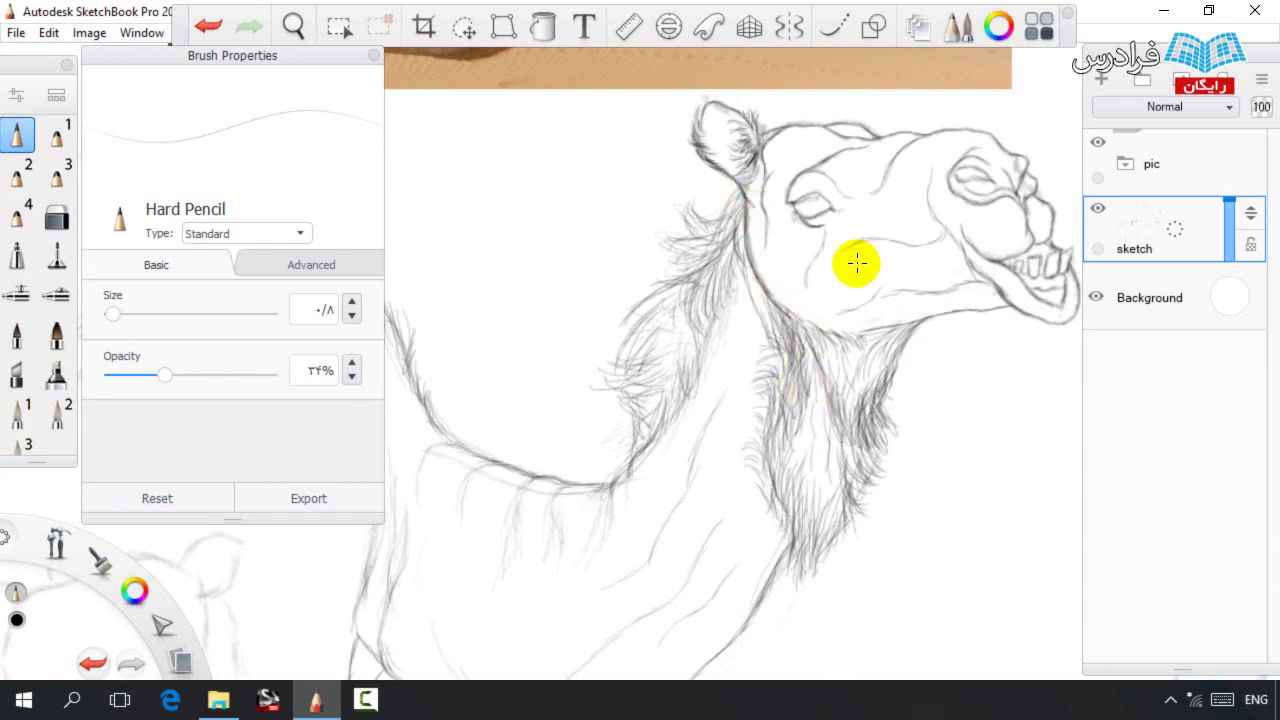
Bring up the front-facing camel's rough head sketch, move the layer editor aside, and set the pencil opacity to 22%.
scroll(858, 318, down, 5)
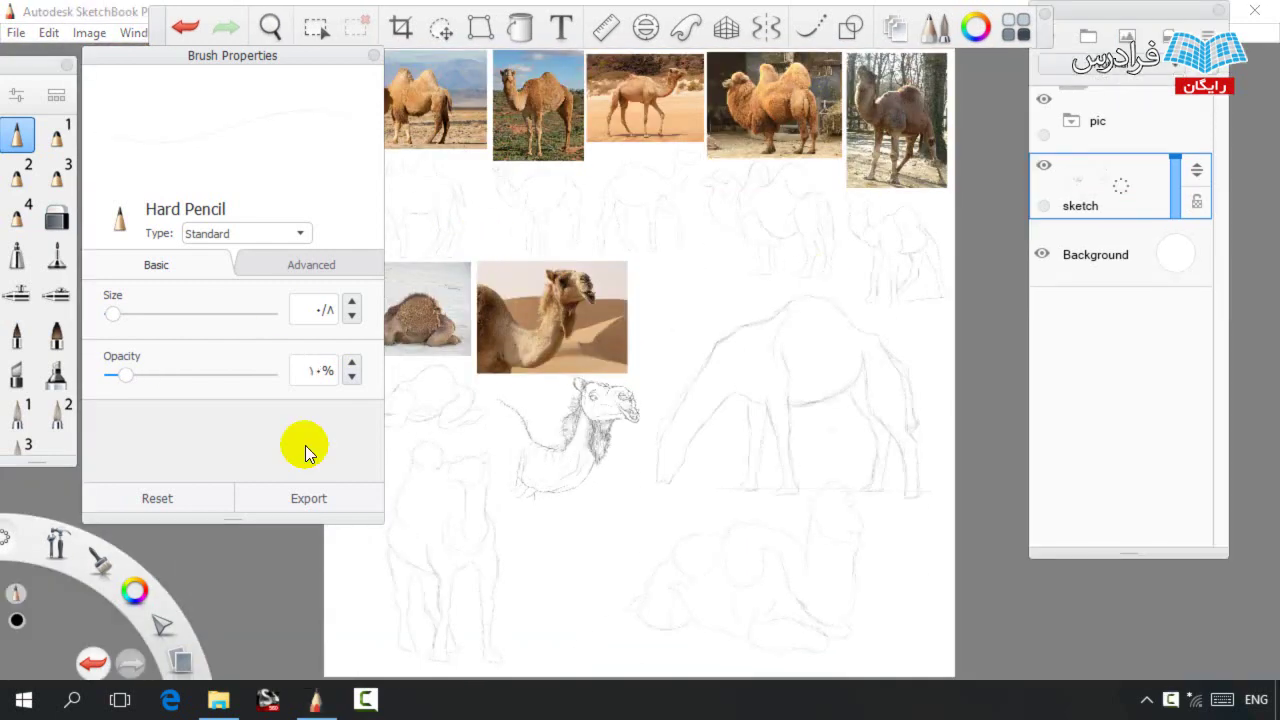
key(space)
mouse_move(453, 296)
mouse_down()
mouse_move(580, 320)
mouse_move(683, 294)
mouse_move(814, 349)
mouse_move(889, 317)
mouse_up()
scroll(590, 325, up, 9)
scroll(791, 331, up, 3)
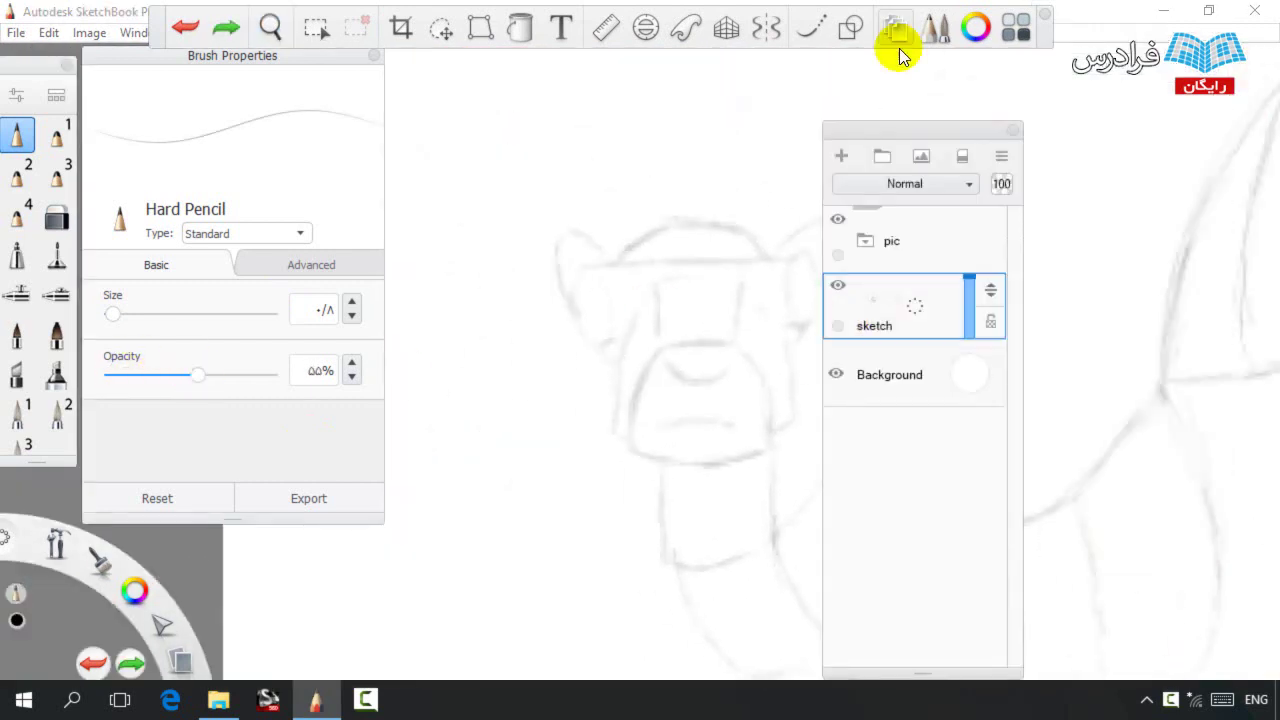
drag(899, 130, 1148, 30)
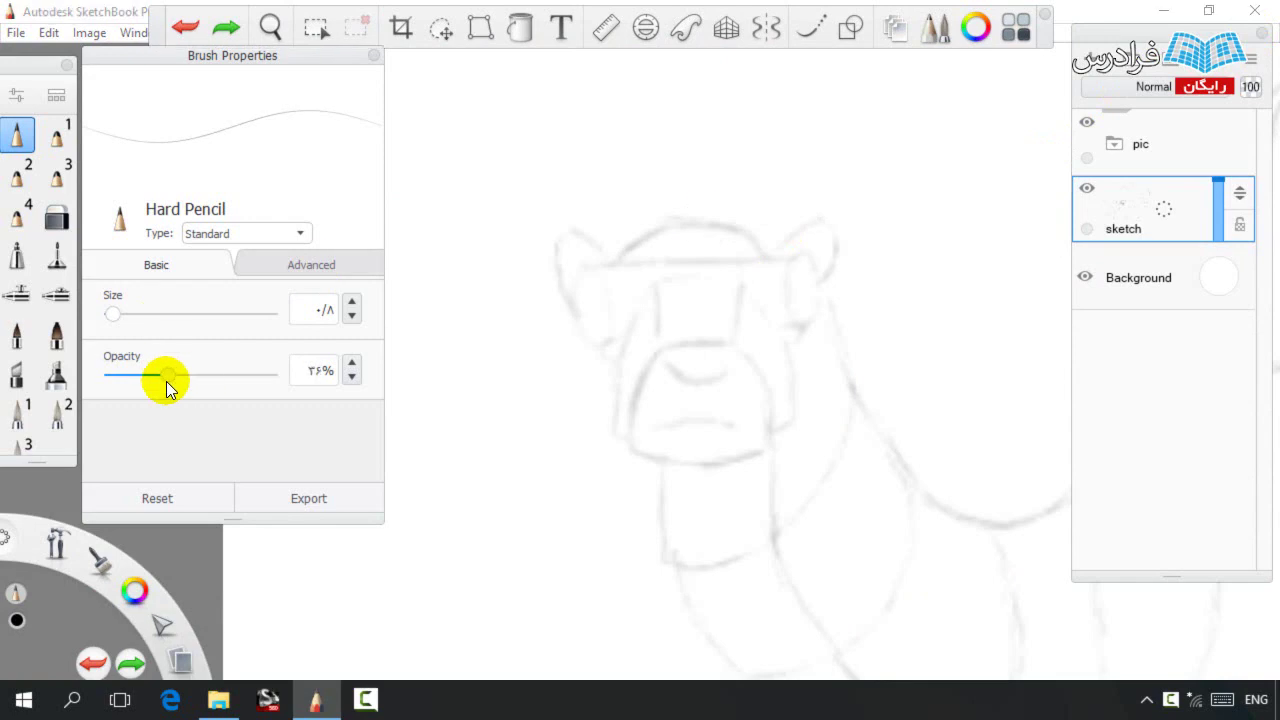
drag(181, 381, 160, 375)
scroll(780, 351, up, 4)
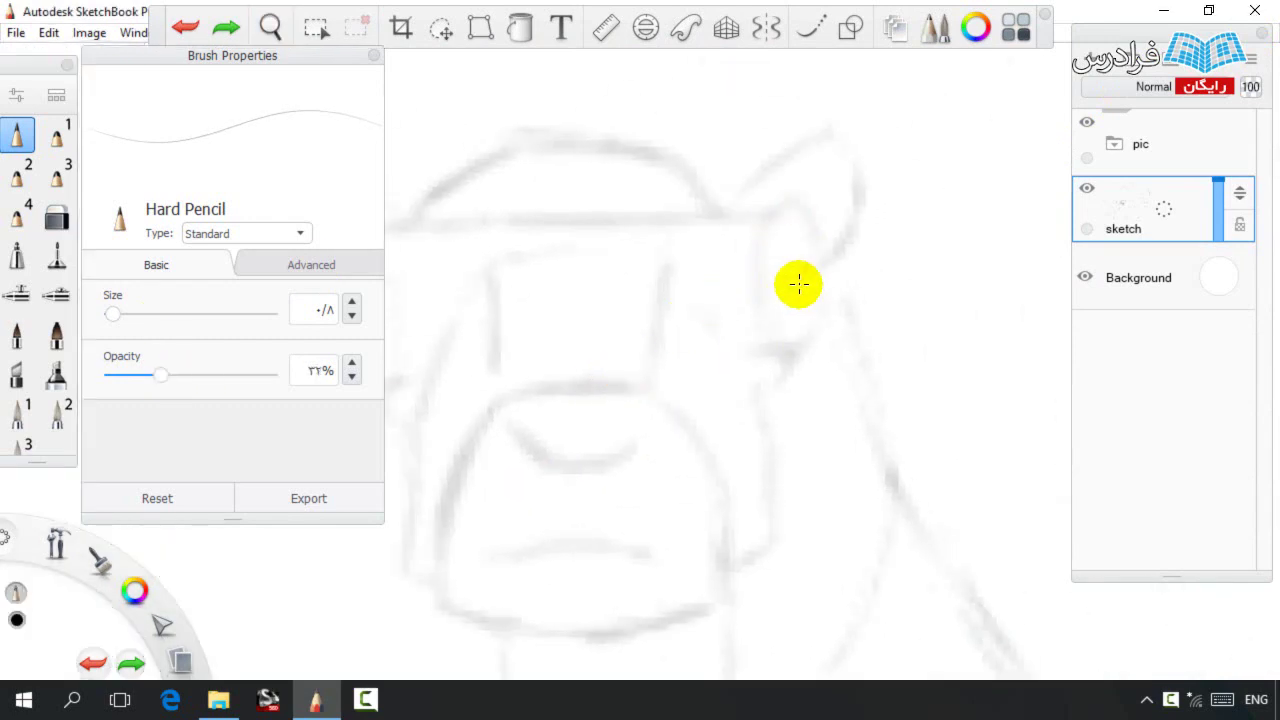
Set the Hard Pencil to size 0.5 and opacity 46%, undo the test strokes, and draw the first nostril curve.
click(351, 315)
key(ctrl+z)
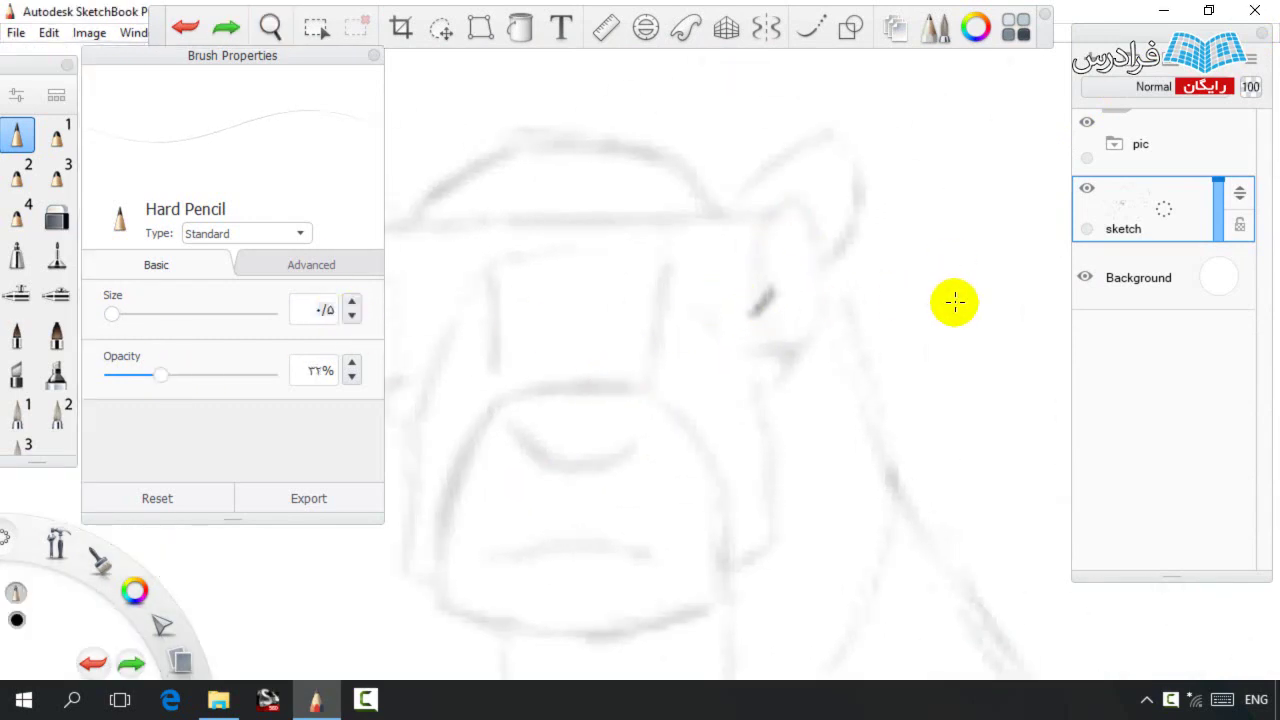
key(space)
drag(812, 360, 927, 300)
drag(702, 379, 733, 338)
drag(161, 375, 184, 375)
drag(458, 398, 486, 372)
key(ctrl+z)
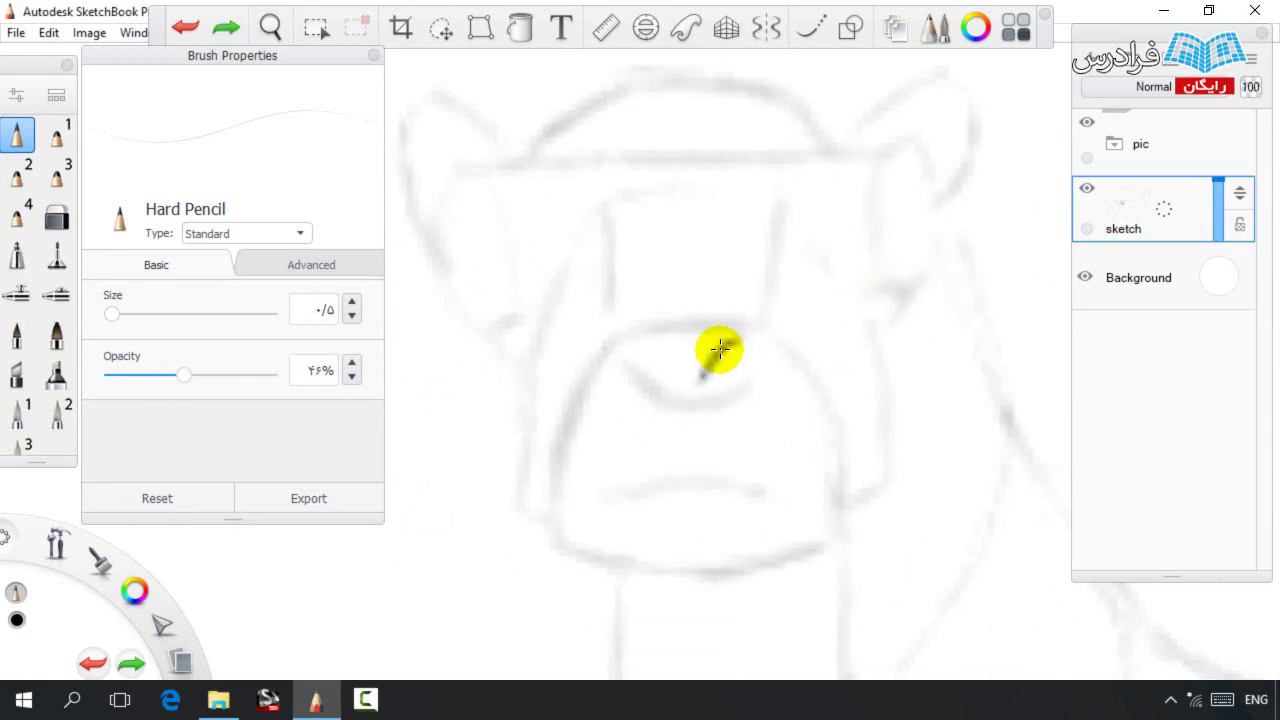
Reduce the Soft Eraser to size 1.1 and trim the end of the nostril curve.
key(e)
key(bracketleft)
key(bracketleft)
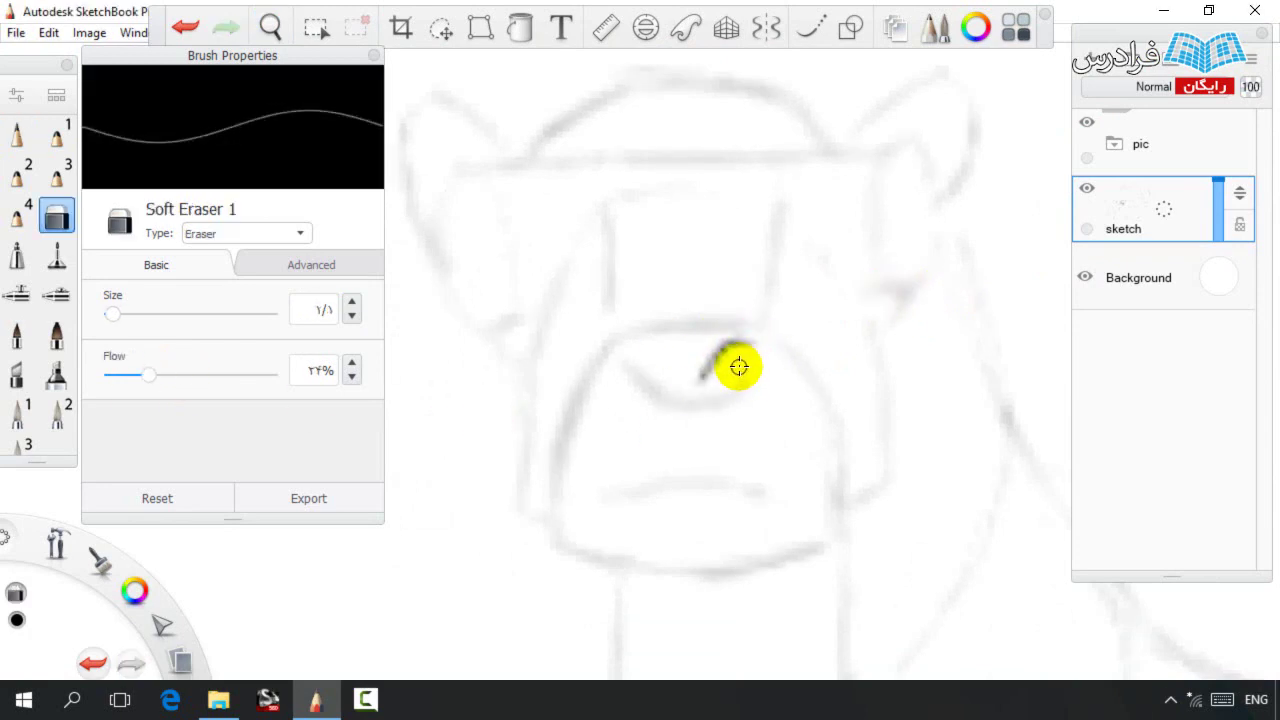
drag(753, 341, 746, 346)
Outline both nostrils and the nose of the front-facing camel with the Hard Pencil.
key(e)
key(e)
key(e)
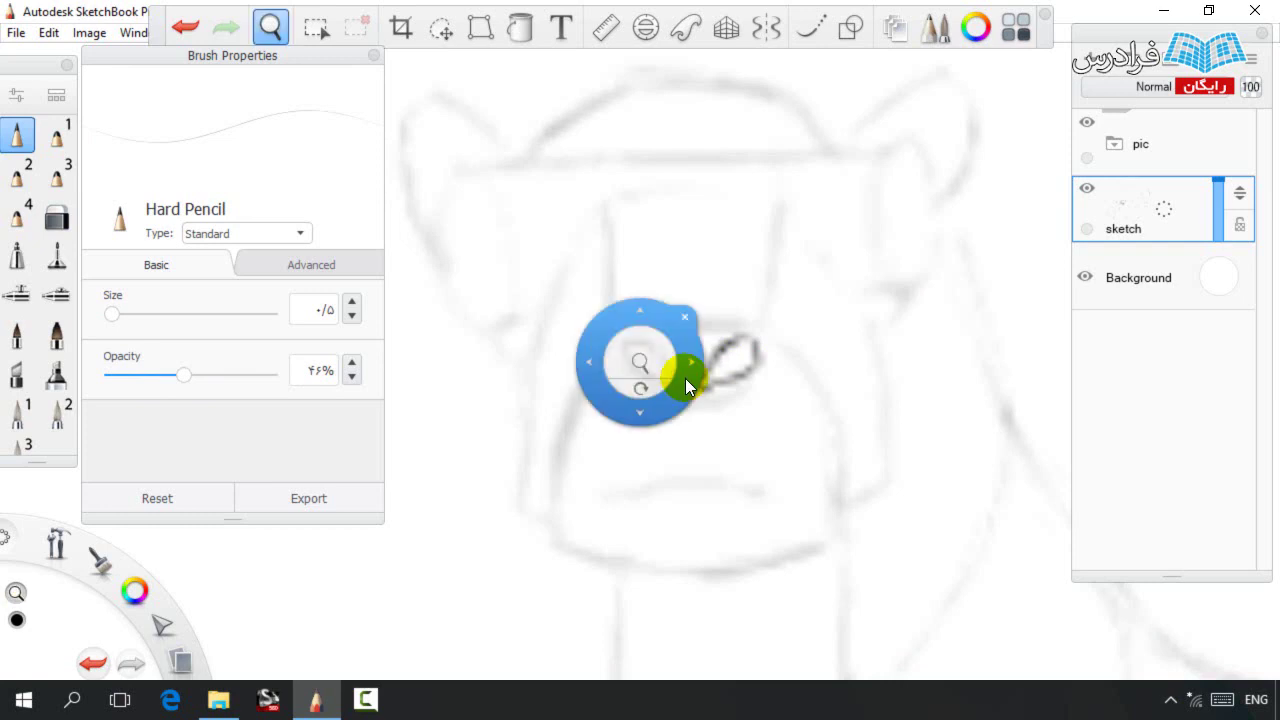
scroll(676, 373, down, 2)
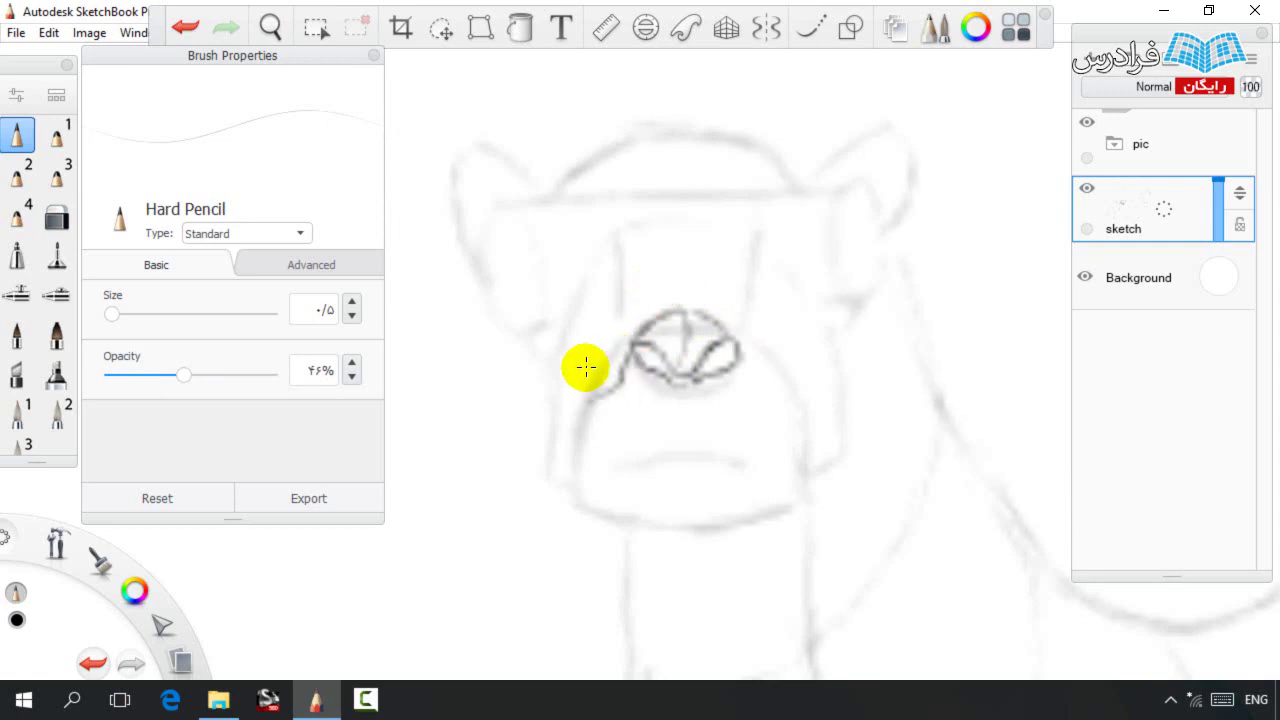
Outline the sides of the front-facing camel's muzzle and its split upper lip with the Hard Pencil.
mouse_move(607, 388)
mouse_down()
mouse_move(574, 476)
mouse_move(680, 452)
mouse_up()
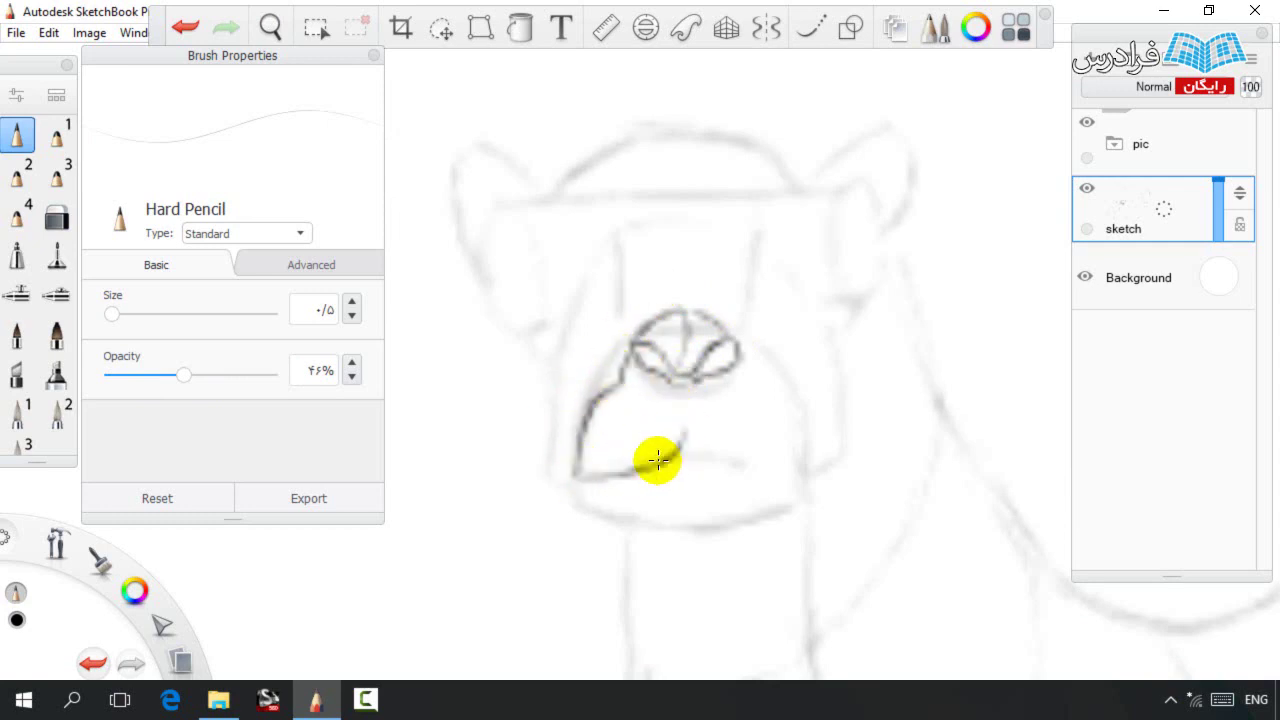
key(e)
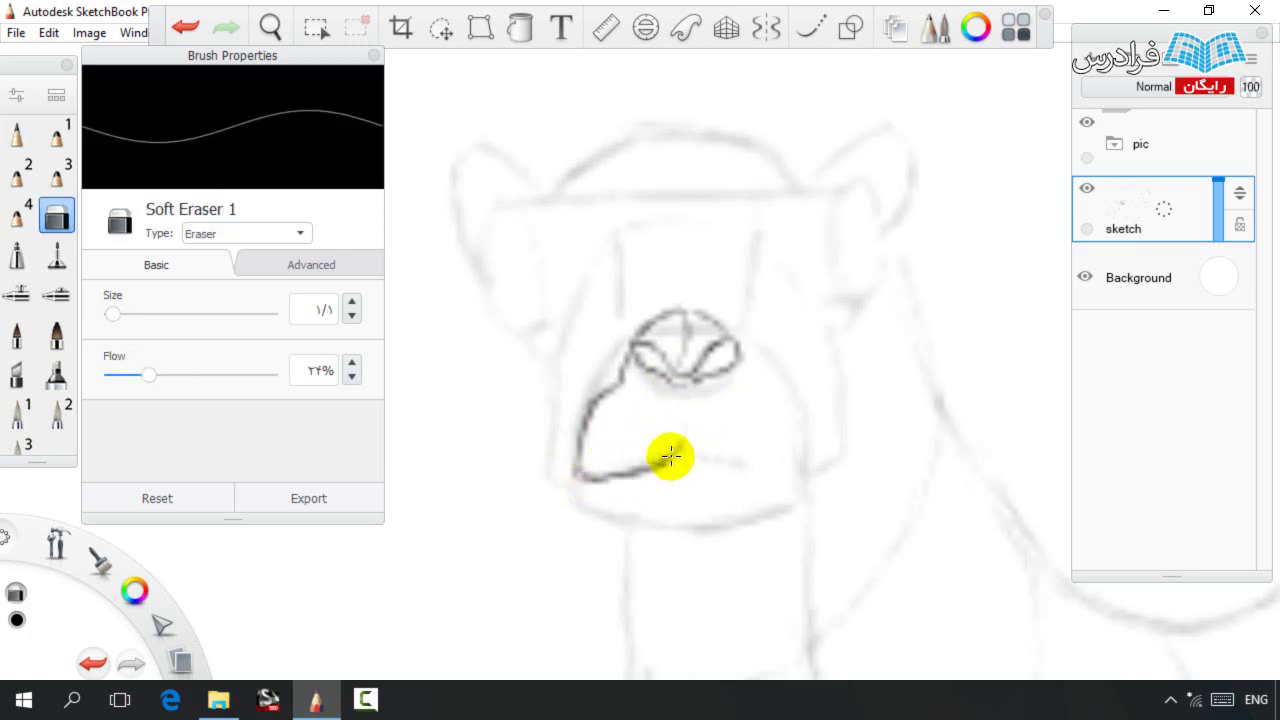
key(e)
drag(700, 458, 748, 462)
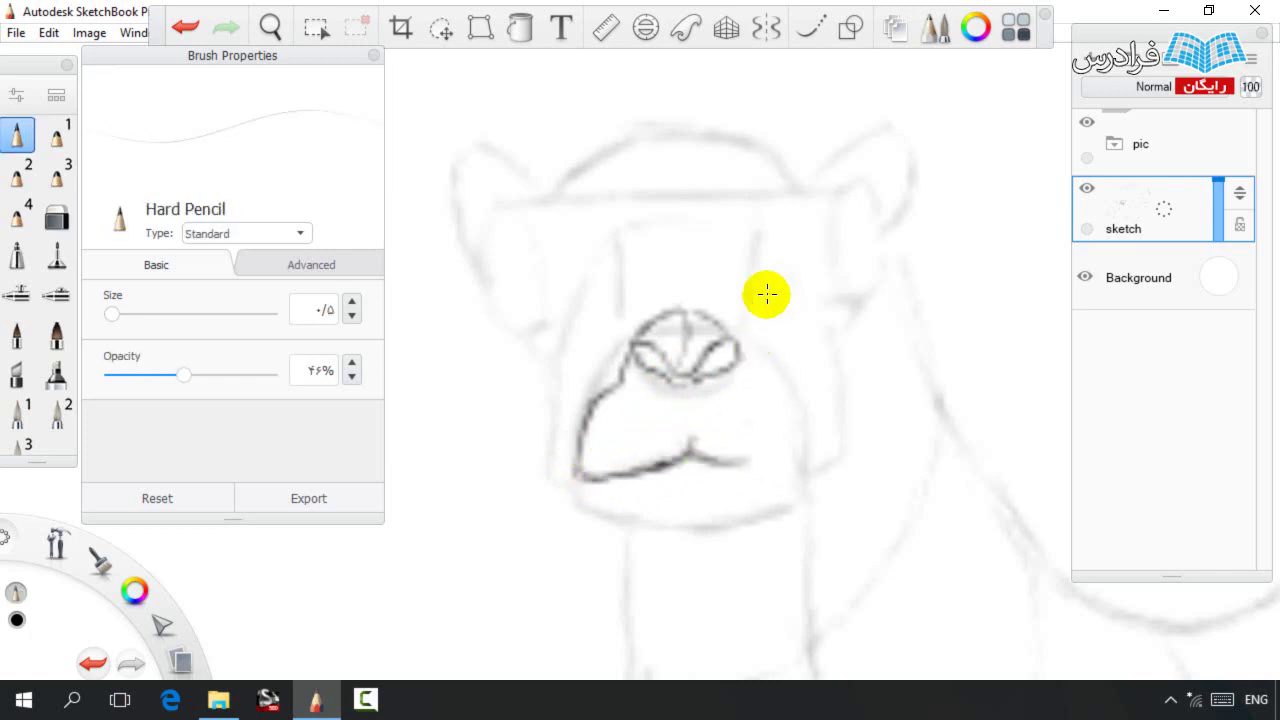
drag(624, 374, 648, 396)
mouse_move(750, 373)
mouse_down()
mouse_move(777, 429)
mouse_move(737, 463)
mouse_move(760, 467)
mouse_move(691, 450)
mouse_up()
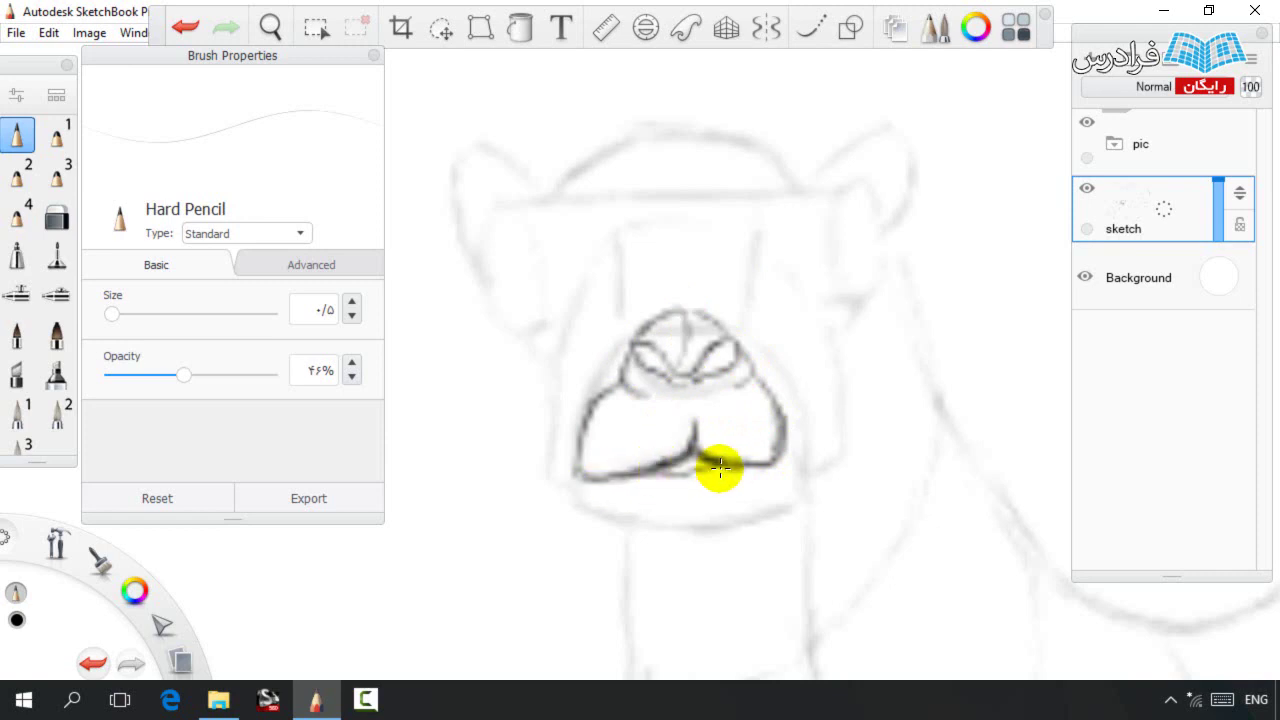
Darken the mouth line and draw the lower lip and rounded chin beneath it.
mouse_move(675, 467)
mouse_down()
mouse_move(768, 463)
mouse_move(694, 523)
mouse_move(574, 477)
mouse_up()
drag(721, 479, 631, 481)
key(space)
drag(780, 392, 745, 454)
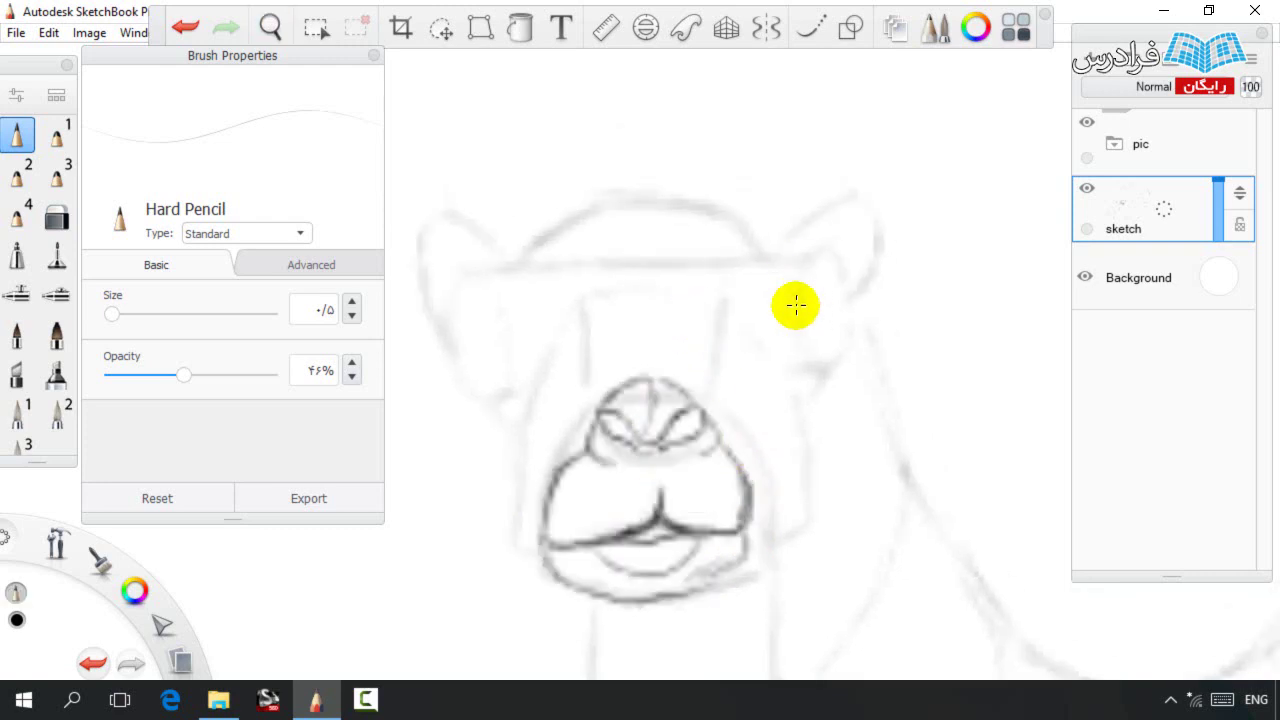
Erase the stray stroke, add short creases above the nose, and draw the right-hand eye with the cheek folds below it.
key(e)
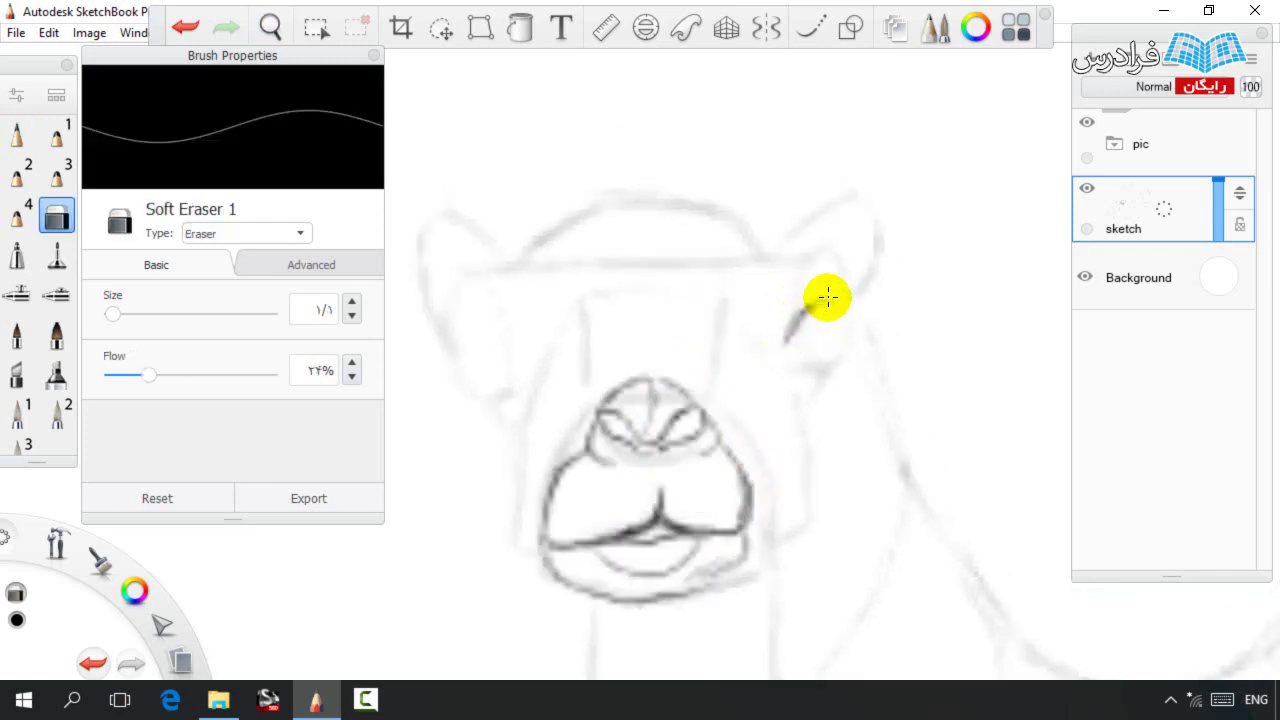
key(e)
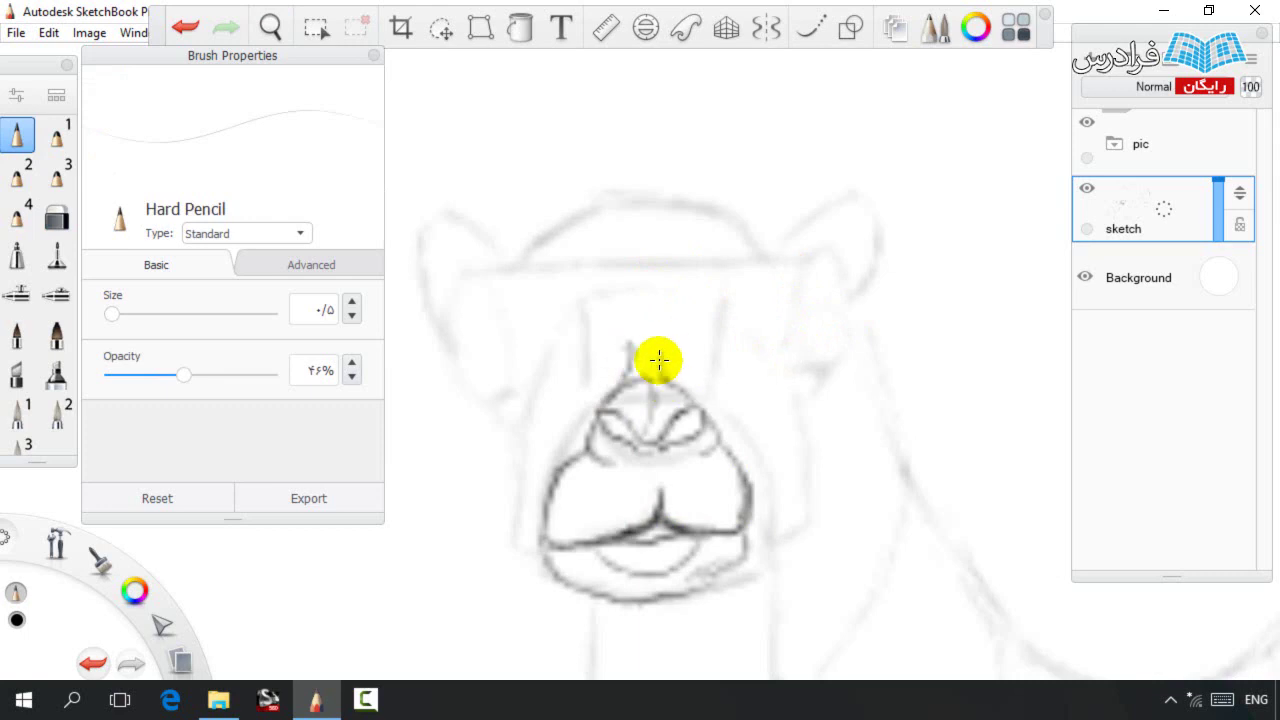
drag(778, 356, 819, 320)
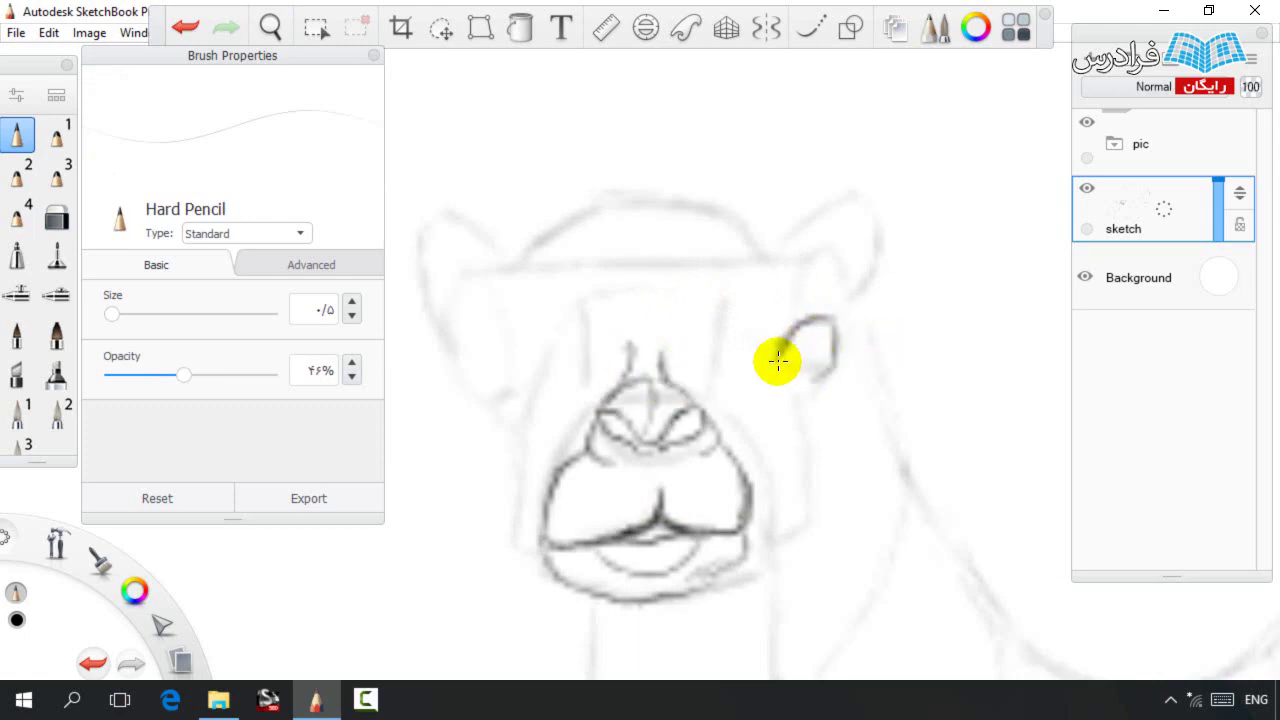
mouse_move(820, 375)
mouse_down()
mouse_move(803, 360)
mouse_move(778, 433)
mouse_up()
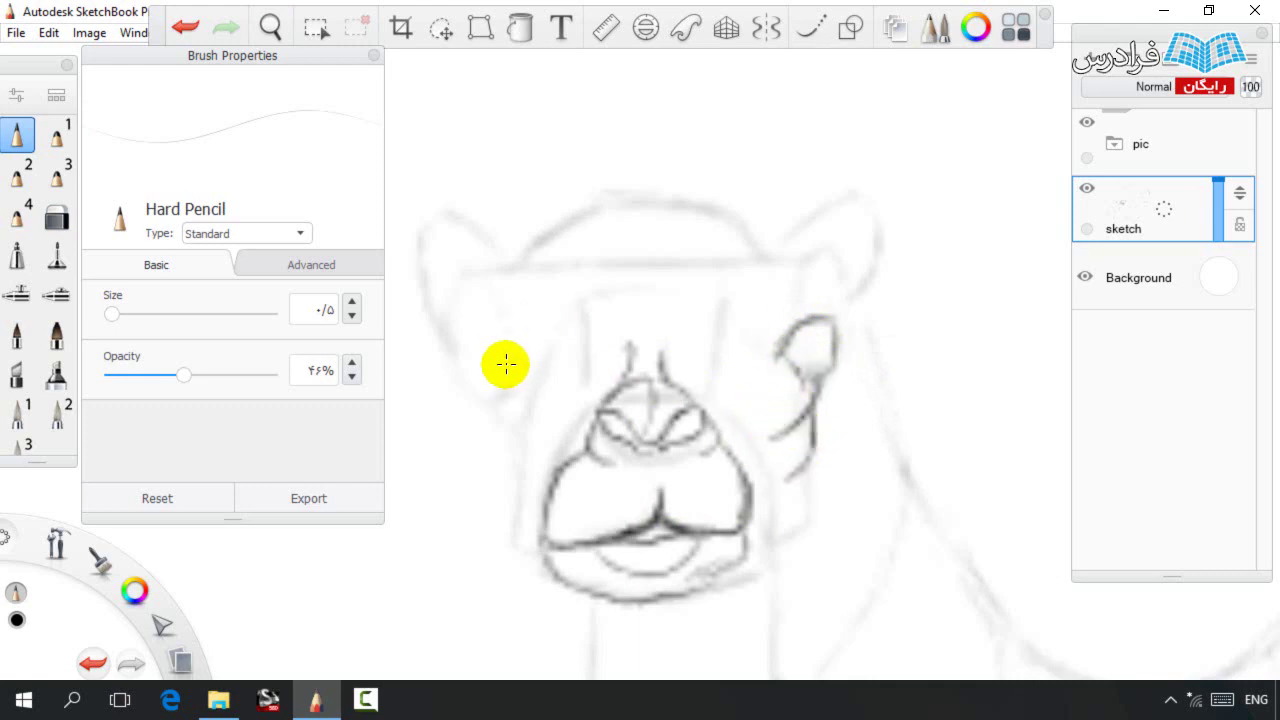
Draw the left-hand eye and continue the cheek contours down both sides of the muzzle.
drag(497, 383, 516, 395)
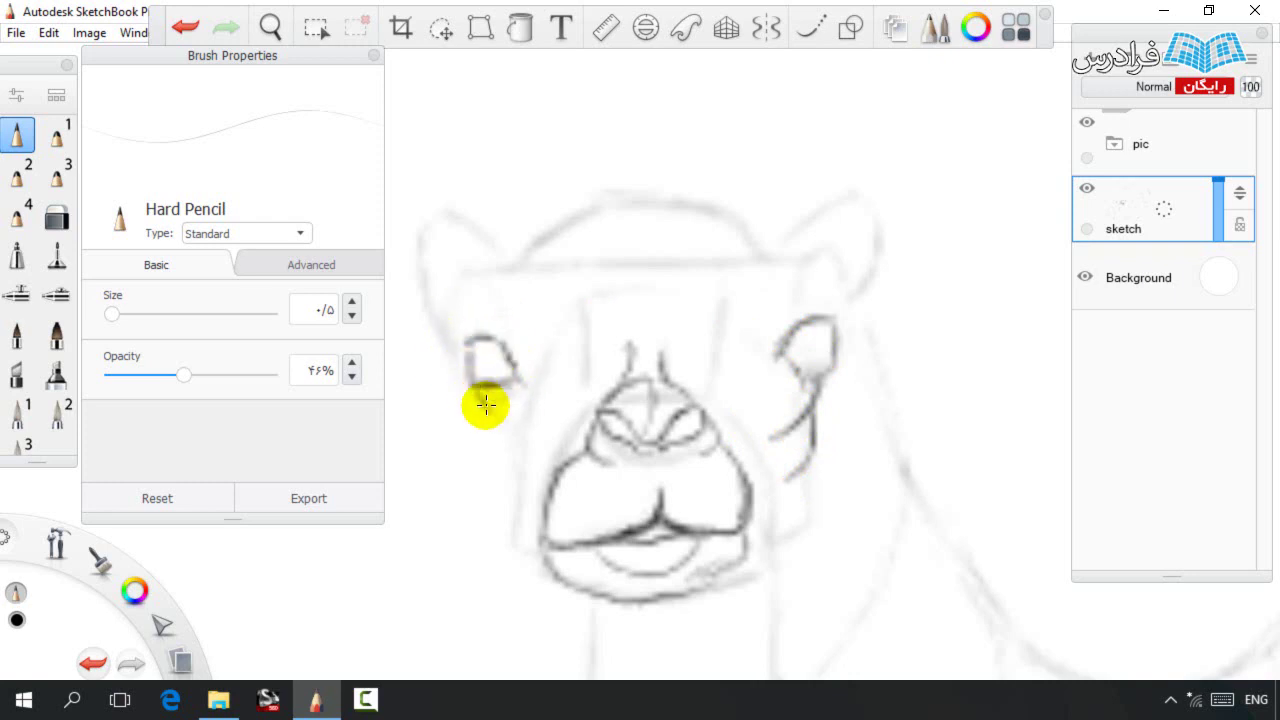
key(space)
drag(580, 407, 589, 337)
mouse_move(524, 366)
mouse_down()
mouse_move(486, 443)
mouse_move(514, 491)
mouse_up()
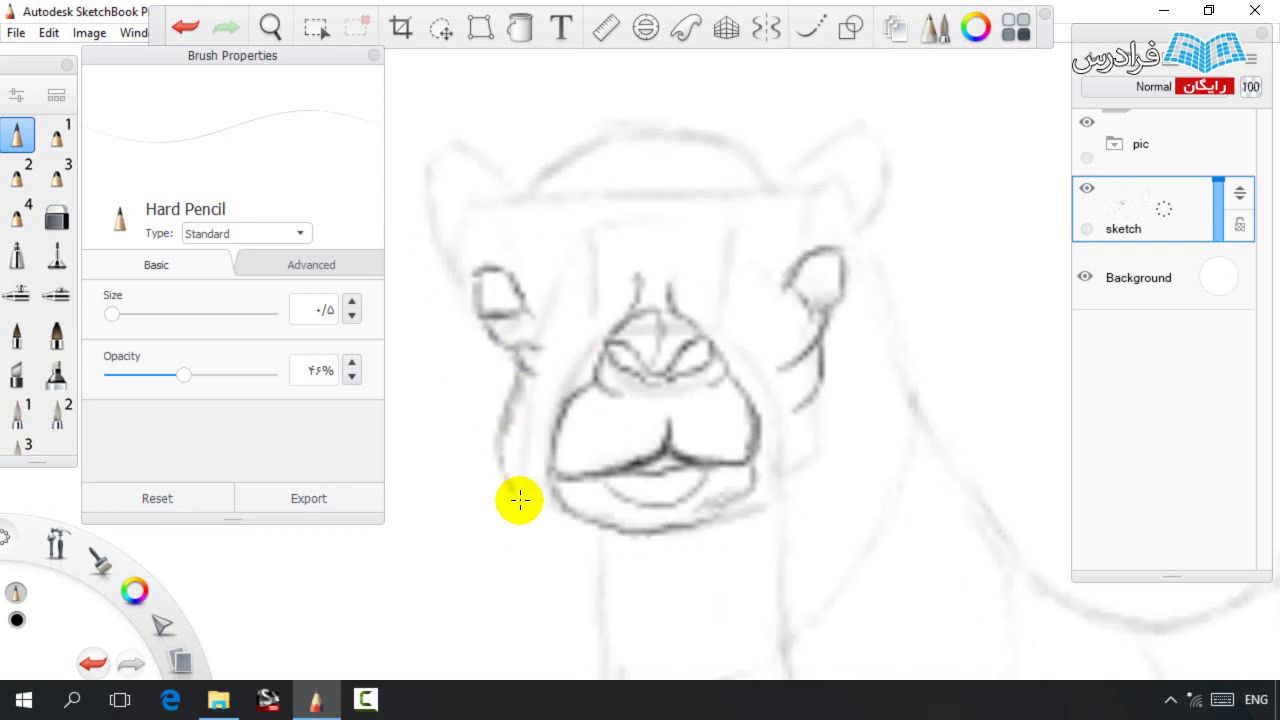
drag(820, 386, 812, 458)
Draw the curved brow ridges above both eyes and a short fur fringe across the forehead.
key(space)
drag(694, 286, 729, 294)
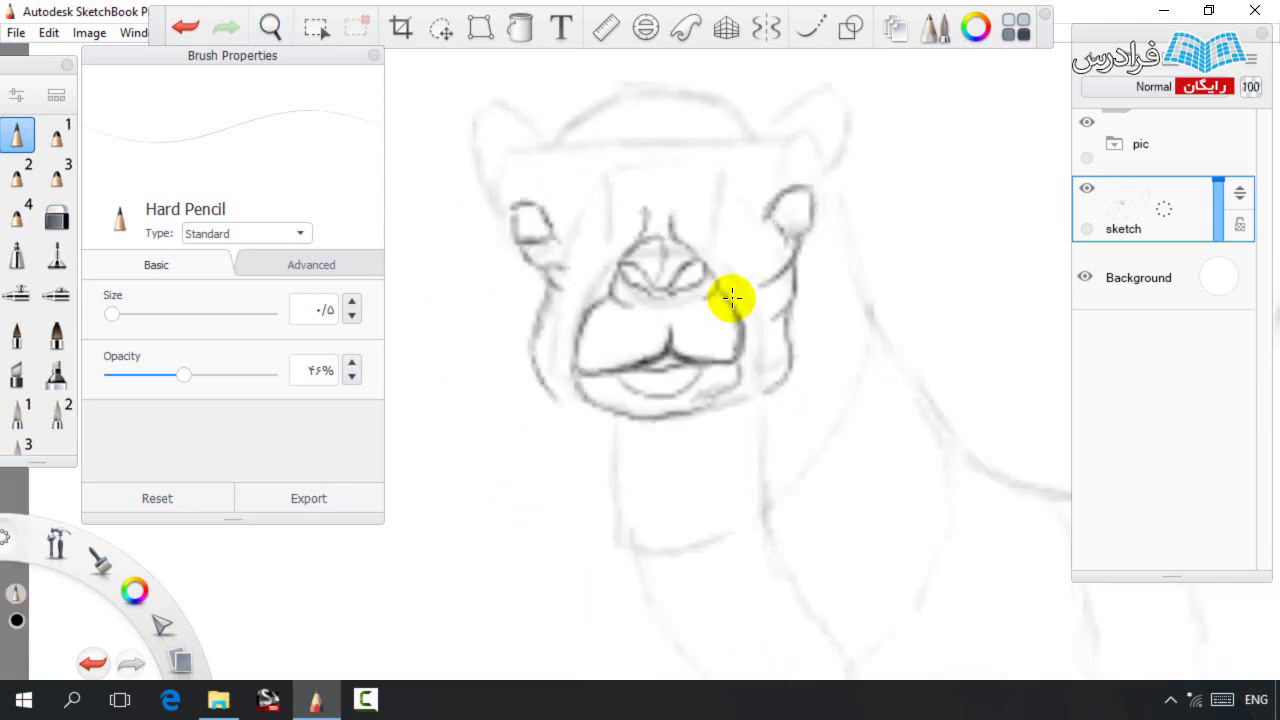
key(space)
mouse_move(742, 188)
mouse_down()
mouse_move(717, 269)
mouse_move(750, 286)
mouse_up()
drag(551, 297, 606, 258)
drag(832, 288, 815, 278)
drag(615, 252, 620, 298)
drag(763, 256, 764, 305)
Draw the domed crown of the head with tufts of fur and its sloping sides.
mouse_move(631, 249)
mouse_down()
mouse_move(669, 219)
mouse_move(614, 255)
mouse_move(612, 193)
mouse_up()
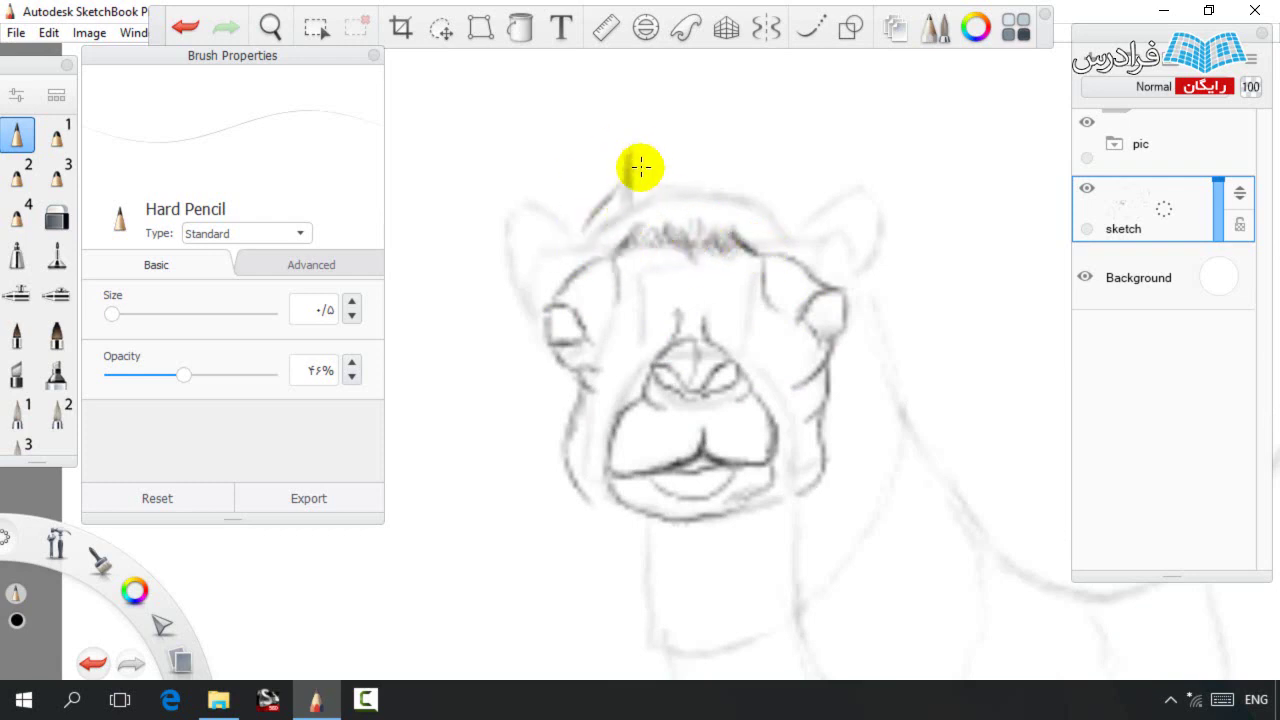
mouse_move(815, 195)
mouse_down()
mouse_move(831, 203)
mouse_move(816, 242)
mouse_up()
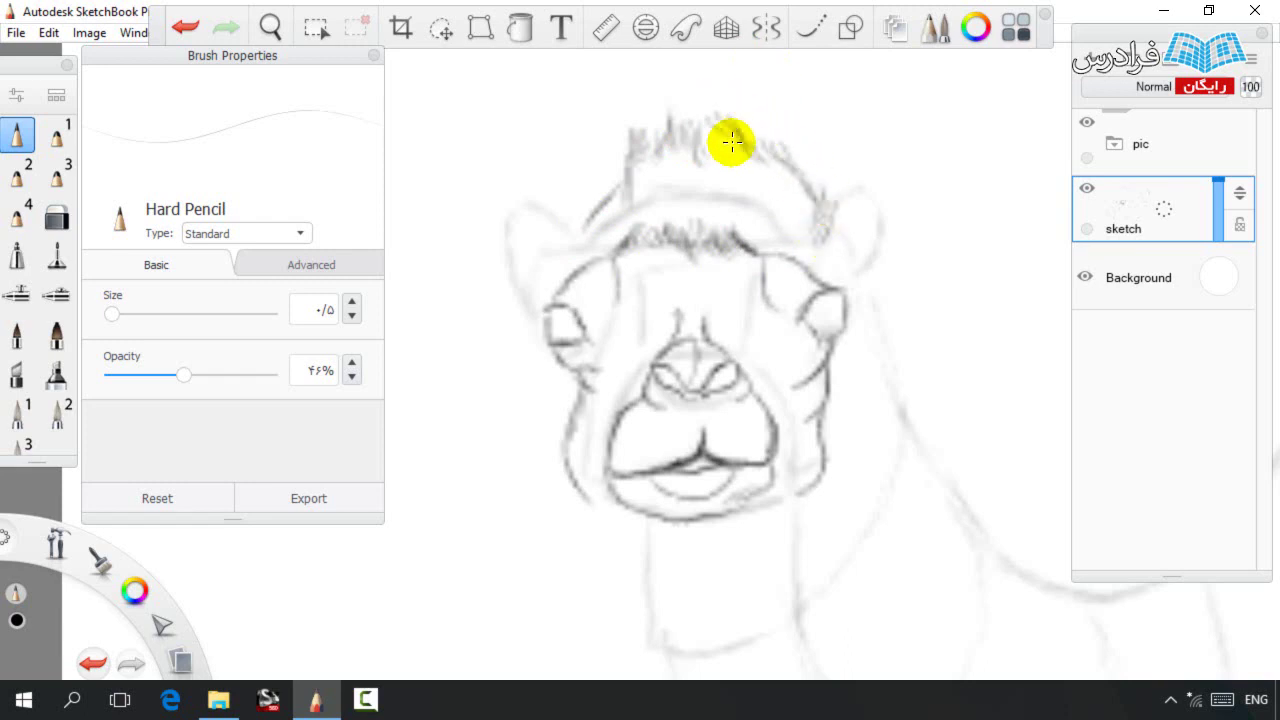
mouse_move(628, 180)
mouse_down()
mouse_move(575, 206)
mouse_move(601, 181)
mouse_move(581, 240)
mouse_move(549, 249)
mouse_move(556, 260)
mouse_move(521, 252)
mouse_move(541, 280)
mouse_move(509, 321)
mouse_move(570, 212)
mouse_move(527, 241)
mouse_up()
Draw ragged fur around the outer sides of both eyes, down to the cheeks.
key(e)
key(b)
drag(531, 323, 529, 390)
key(space)
drag(757, 298, 684, 293)
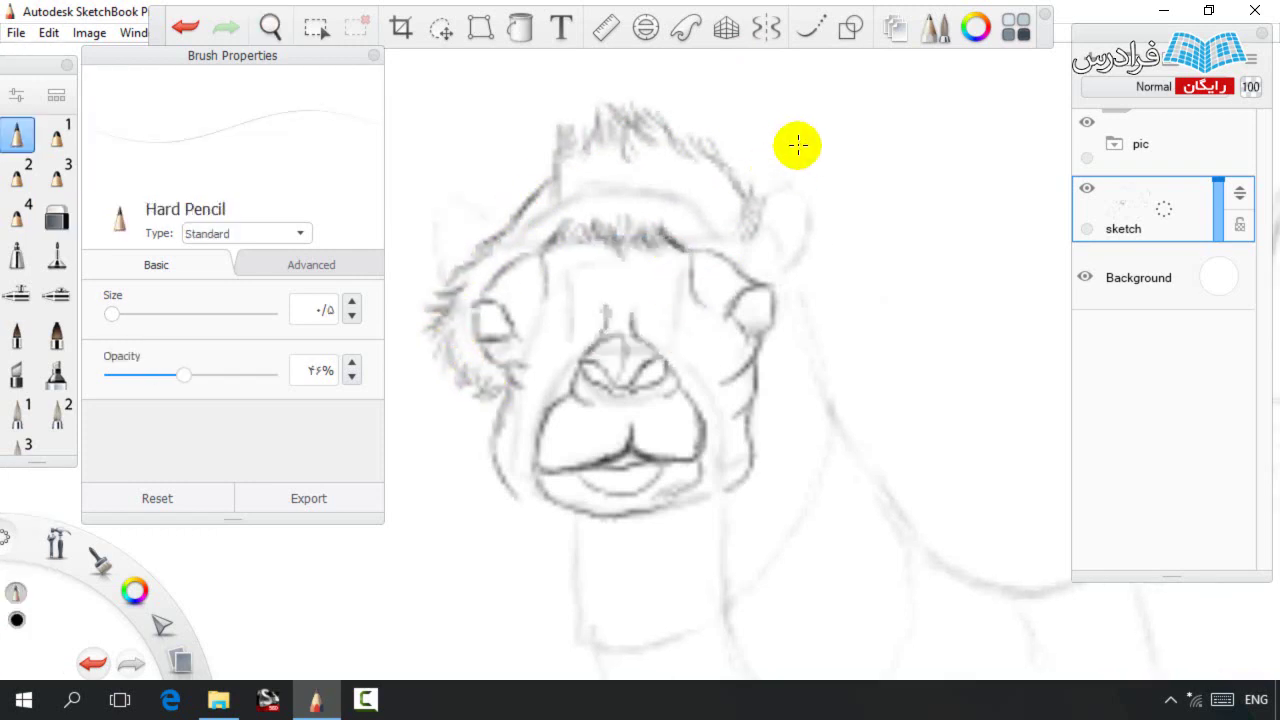
mouse_move(765, 227)
mouse_down()
mouse_move(808, 267)
mouse_move(791, 262)
mouse_move(802, 286)
mouse_move(790, 312)
mouse_move(801, 268)
mouse_move(792, 336)
mouse_up()
Set the Hard Pencil to size 0.6 and opacity 59%, undo the test stroke, and darken the lids of both eyes.
key(space)
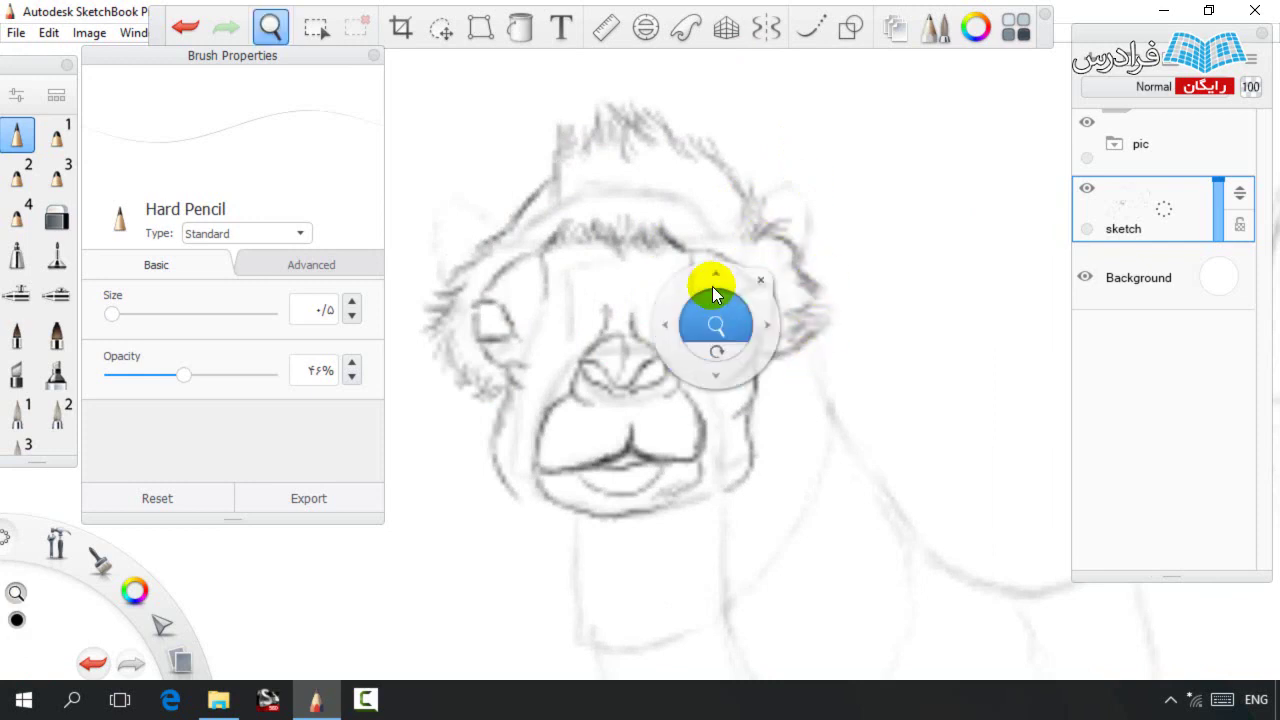
drag(720, 291, 710, 248)
click(351, 301)
click(351, 301)
drag(415, 415, 464, 389)
click(351, 316)
drag(420, 438, 466, 399)
key(ctrl+z)
drag(754, 262, 759, 278)
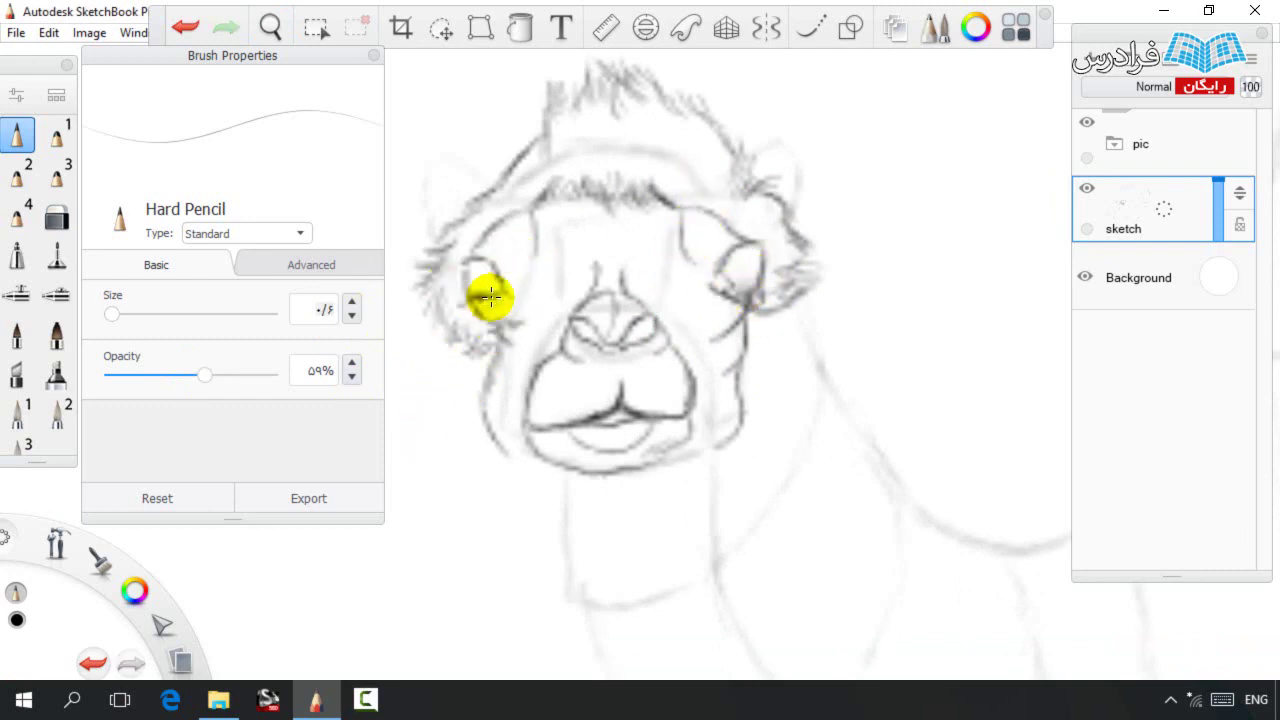
drag(745, 292, 709, 242)
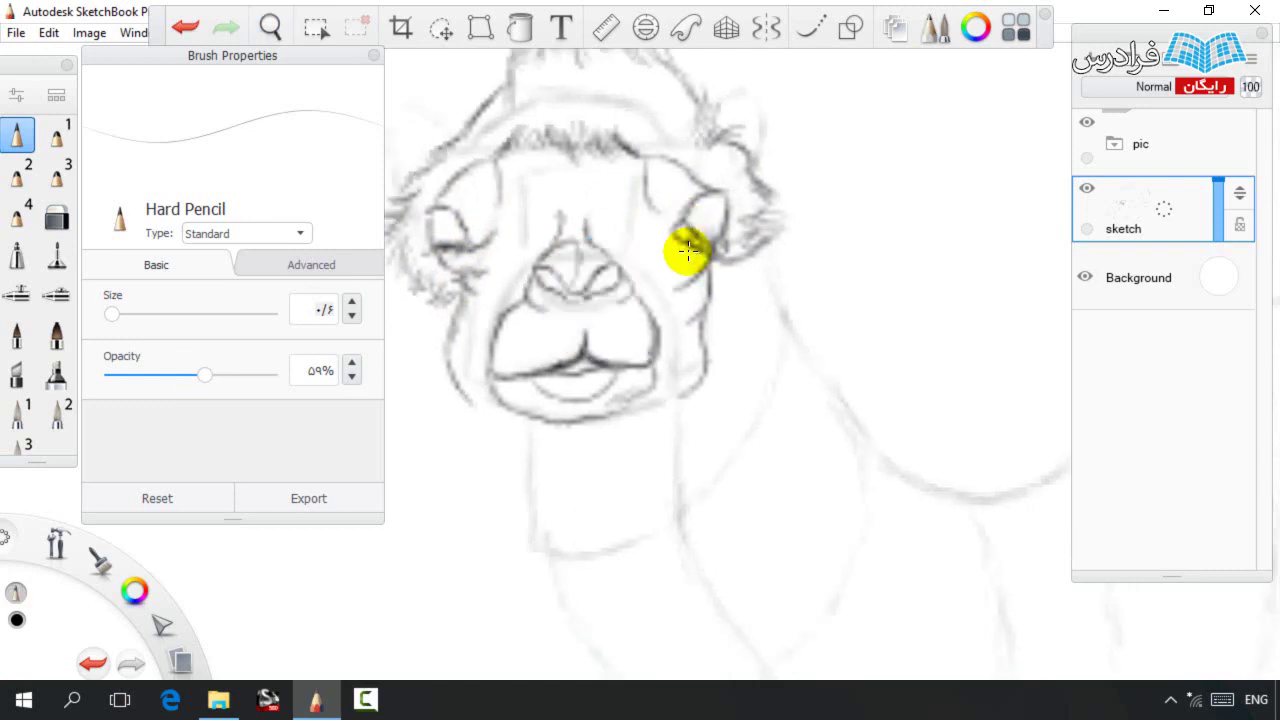
Draw the long jaw contours on both sides of the face and the tufted beard under the chin.
key(space)
mouse_move(640, 375)
mouse_down()
mouse_move(627, 272)
mouse_move(596, 302)
mouse_move(591, 293)
mouse_move(600, 340)
mouse_move(615, 331)
mouse_up()
key(space)
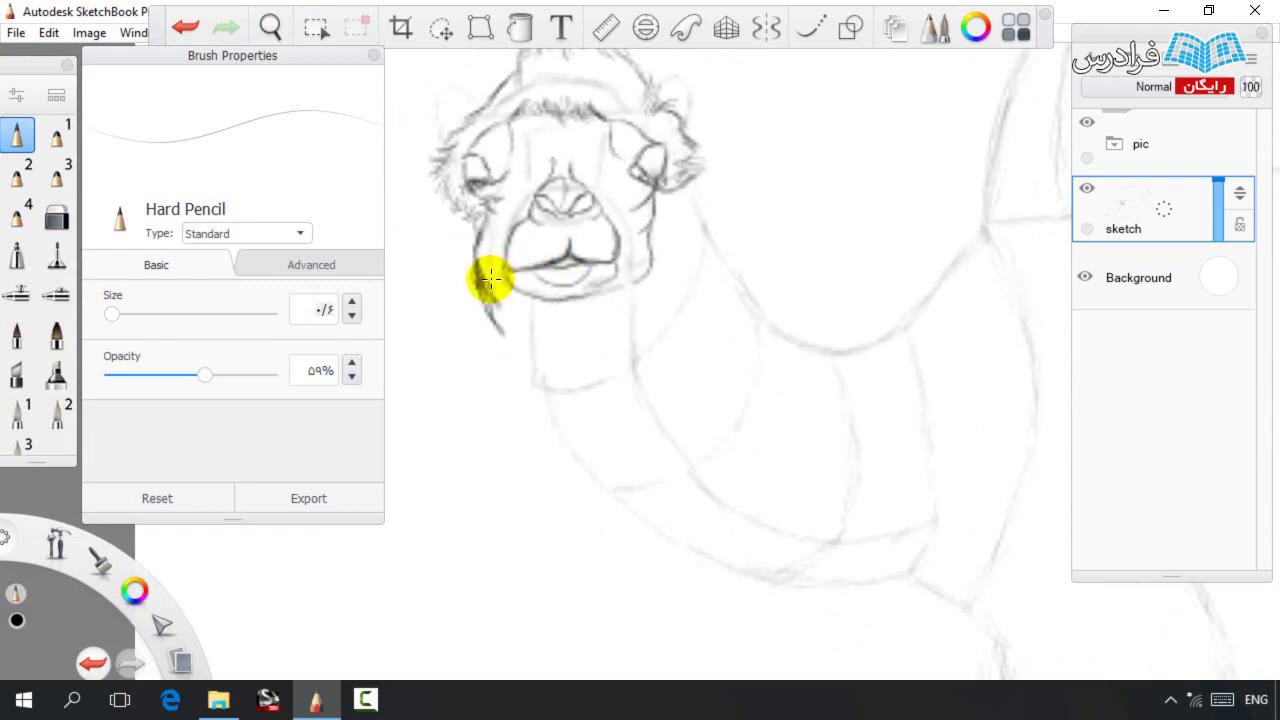
mouse_move(666, 263)
mouse_down()
mouse_move(675, 305)
mouse_move(650, 324)
mouse_up()
mouse_move(514, 299)
mouse_down()
mouse_move(548, 333)
mouse_move(524, 266)
mouse_move(566, 318)
mouse_move(551, 392)
mouse_up()
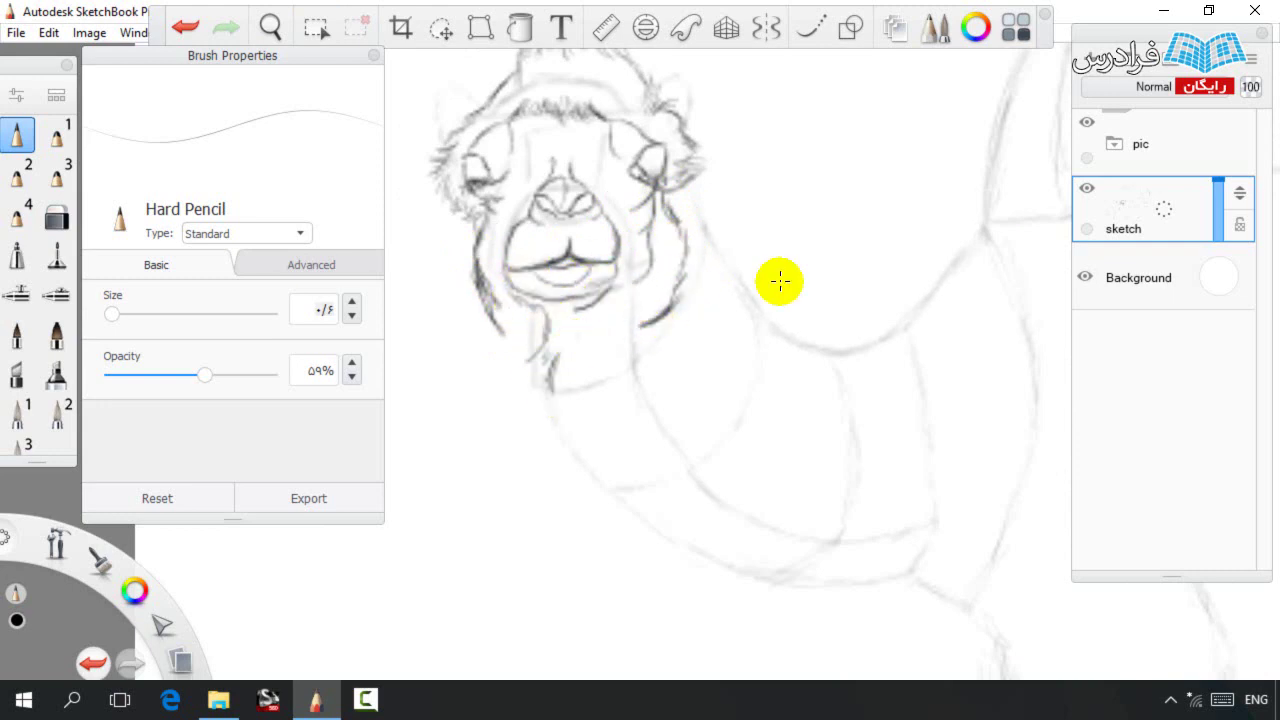
mouse_move(591, 300)
mouse_down()
mouse_move(588, 402)
mouse_move(483, 309)
mouse_move(477, 363)
mouse_move(469, 209)
mouse_move(437, 172)
mouse_move(466, 234)
mouse_up()
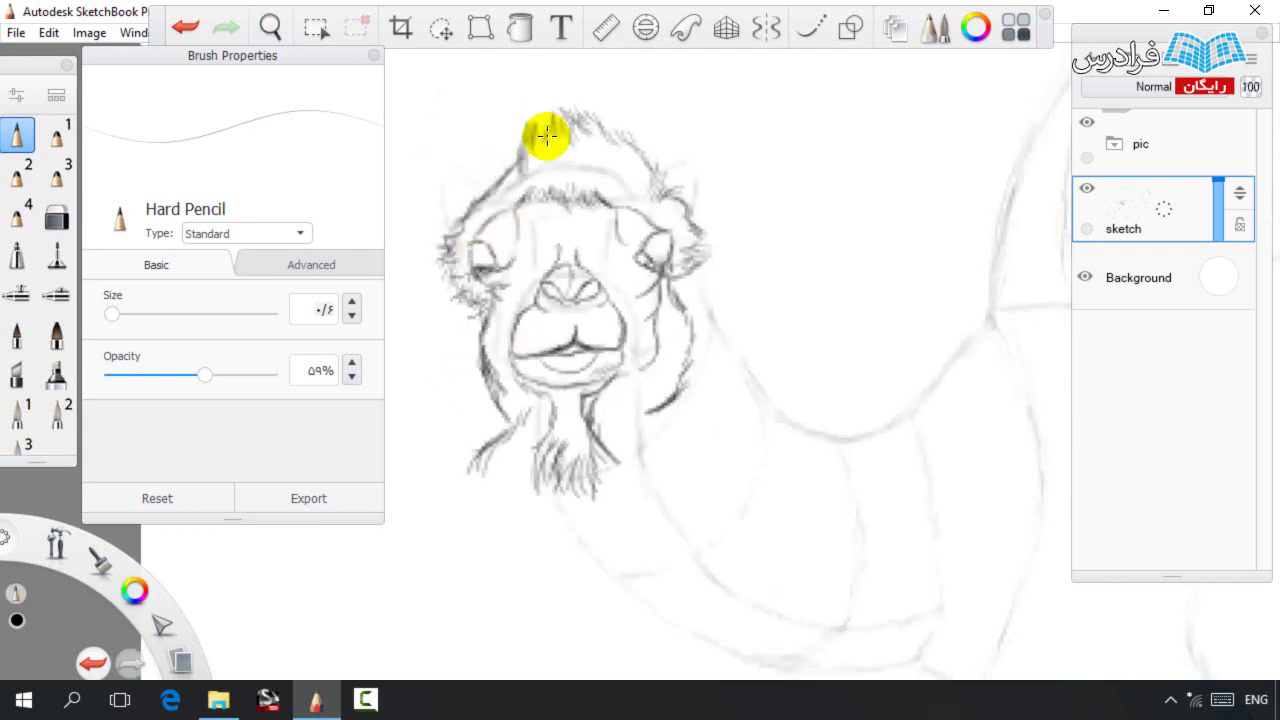
Draw short fur strokes along the upper edge of the neck, starting behind the head.
key(e)
key(space)
drag(667, 208, 645, 141)
key(space)
drag(803, 277, 770, 281)
key(b)
drag(662, 217, 708, 217)
mouse_move(708, 269)
mouse_down()
mouse_move(771, 214)
mouse_move(760, 266)
mouse_move(803, 289)
mouse_move(830, 277)
mouse_move(821, 352)
mouse_up()
Extend the upper neck fur with longer tufts through the dip up to the base of the hump.
drag(851, 256, 885, 298)
key(e)
key(b)
drag(893, 239, 893, 290)
drag(914, 230, 924, 264)
Lower the Hard Pencil's opacity to 54% and draw hanging fur down the front edge of the neck.
key(space)
drag(686, 339, 710, 266)
click(197, 375)
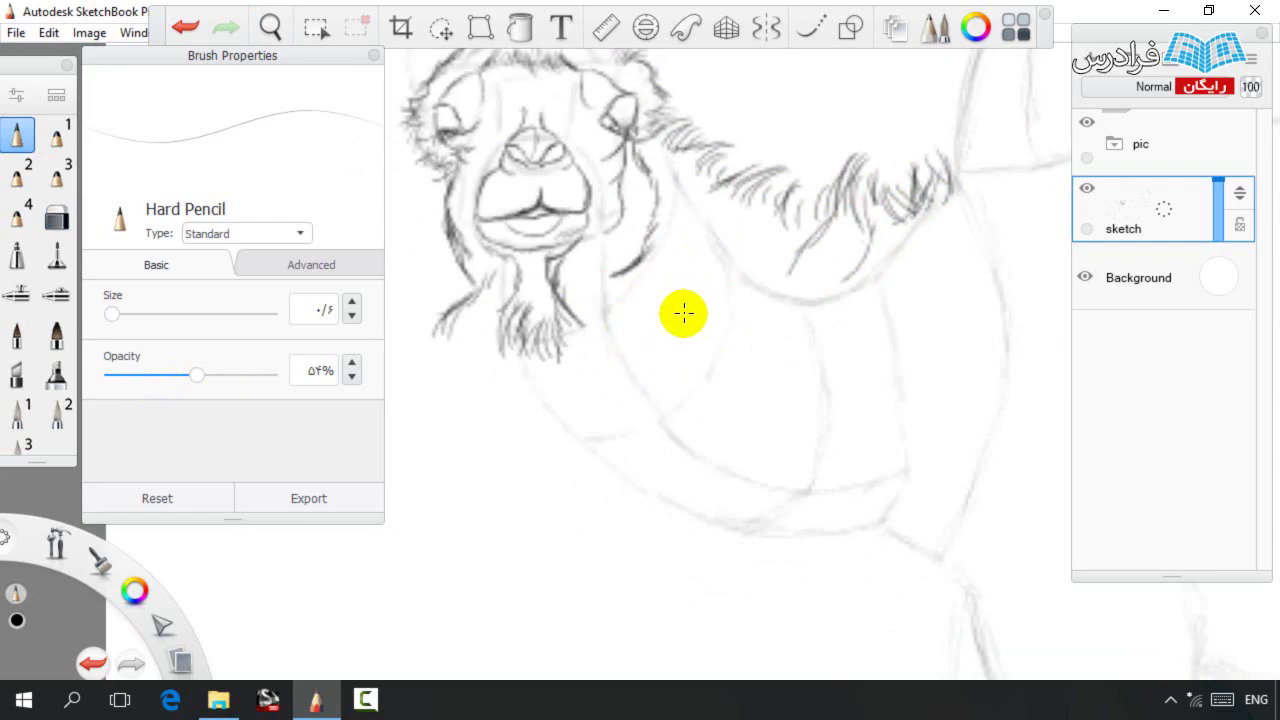
key(space)
mouse_move(572, 375)
mouse_down()
mouse_move(635, 375)
mouse_move(514, 291)
mouse_up()
mouse_move(463, 331)
mouse_down()
mouse_move(493, 354)
mouse_move(483, 399)
mouse_move(552, 369)
mouse_move(547, 407)
mouse_move(583, 416)
mouse_move(591, 446)
mouse_up()
Set the Soft Eraser to size 7.1 and flow 47%, and lighten the rough guide lines of the neck.
key(e)
key(bracketright)
key(bracketright)
drag(156, 375, 186, 375)
key(s)
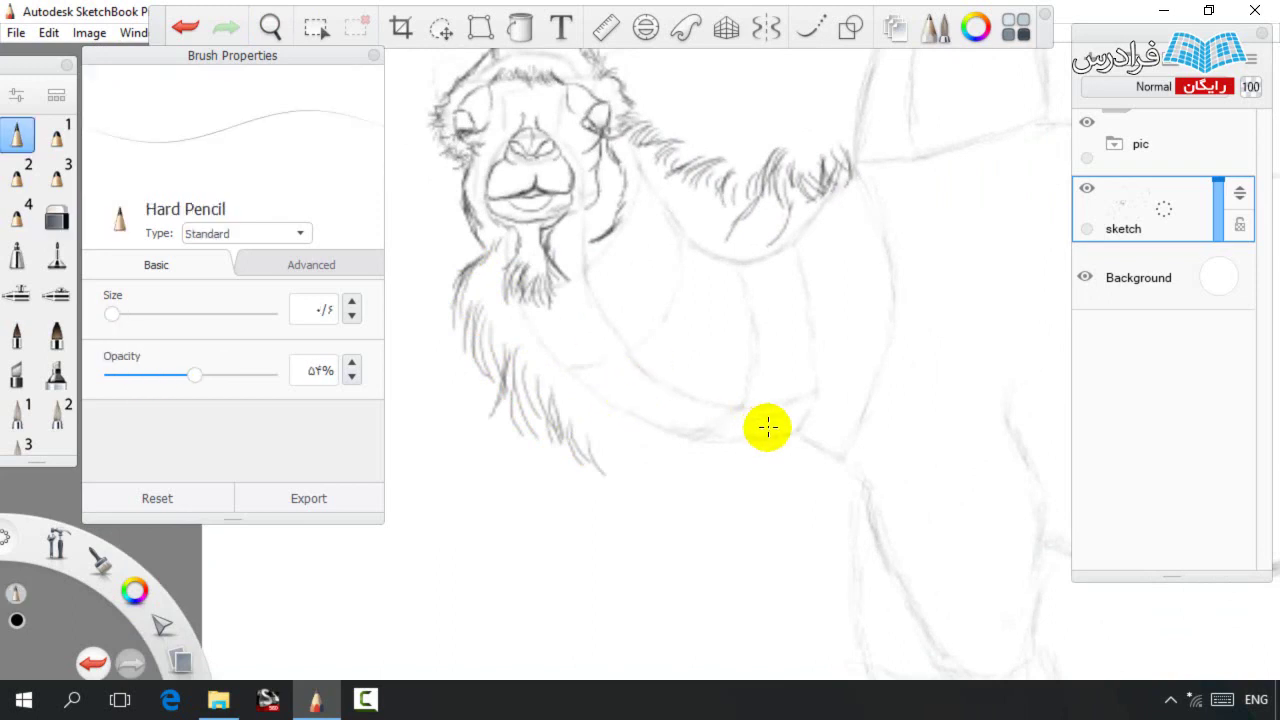
Fill the underside of the neck with dense hanging fur from the beard to the chest.
mouse_move(803, 420)
mouse_down()
mouse_move(769, 486)
mouse_move(746, 460)
mouse_move(705, 512)
mouse_up()
mouse_move(644, 452)
mouse_down()
mouse_move(698, 482)
mouse_move(675, 518)
mouse_move(670, 454)
mouse_move(616, 453)
mouse_move(645, 481)
mouse_move(634, 460)
mouse_move(598, 493)
mouse_move(593, 419)
mouse_move(553, 426)
mouse_move(564, 440)
mouse_move(580, 431)
mouse_move(525, 362)
mouse_move(548, 430)
mouse_move(532, 384)
mouse_move(536, 418)
mouse_move(491, 385)
mouse_move(500, 396)
mouse_move(569, 350)
mouse_move(586, 308)
mouse_move(611, 312)
mouse_move(547, 289)
mouse_move(577, 293)
mouse_move(576, 274)
mouse_move(552, 295)
mouse_move(573, 331)
mouse_move(507, 369)
mouse_move(518, 347)
mouse_move(563, 342)
mouse_move(568, 380)
mouse_up()
mouse_move(603, 425)
mouse_down()
mouse_move(664, 454)
mouse_move(630, 431)
mouse_move(682, 423)
mouse_move(720, 455)
mouse_move(689, 401)
mouse_move(753, 427)
mouse_move(733, 450)
mouse_up()
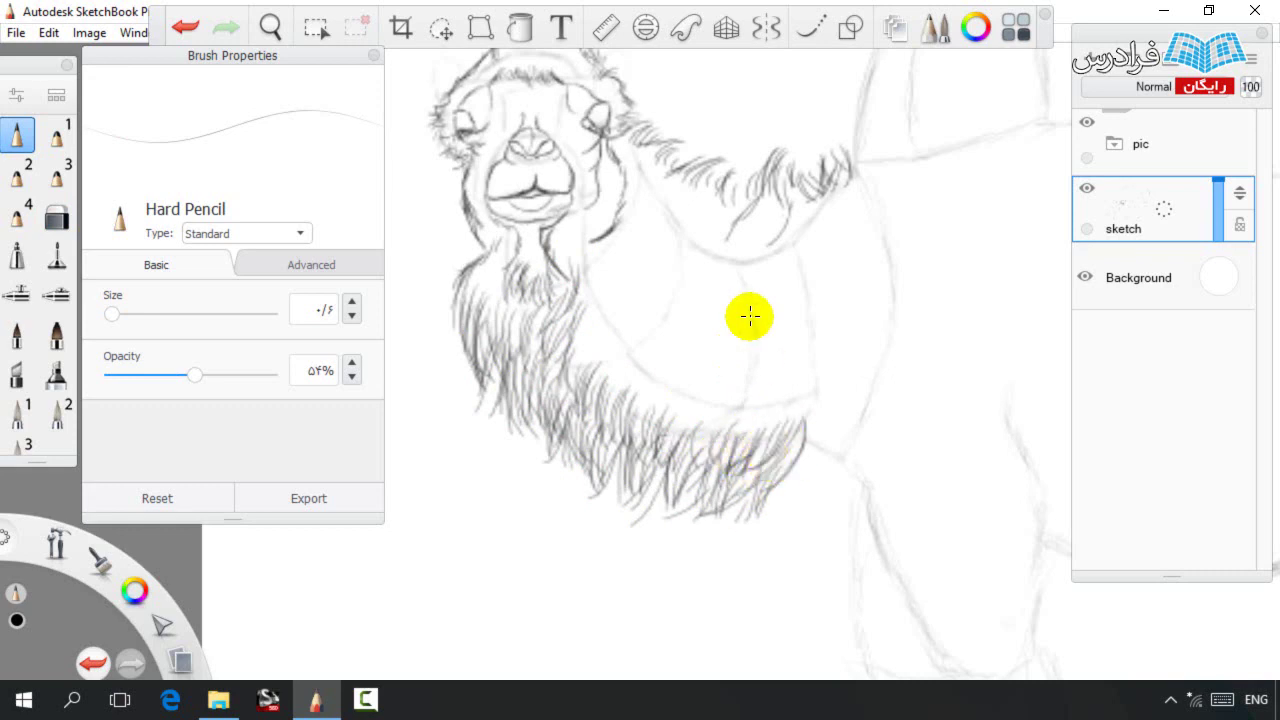
Thicken the fur band along the upper neck from the hump base back to the head.
mouse_move(807, 216)
mouse_down()
mouse_move(749, 178)
mouse_move(772, 192)
mouse_move(769, 254)
mouse_up()
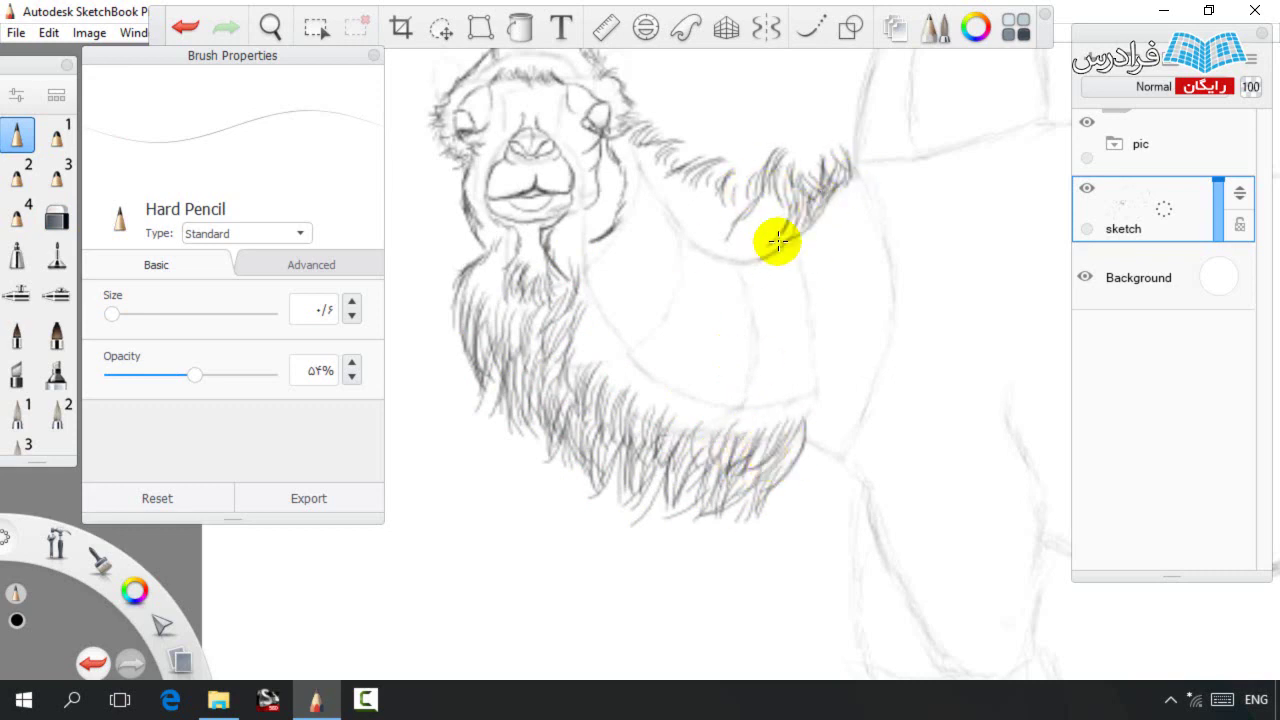
mouse_move(723, 199)
mouse_down()
mouse_move(766, 177)
mouse_move(726, 187)
mouse_up()
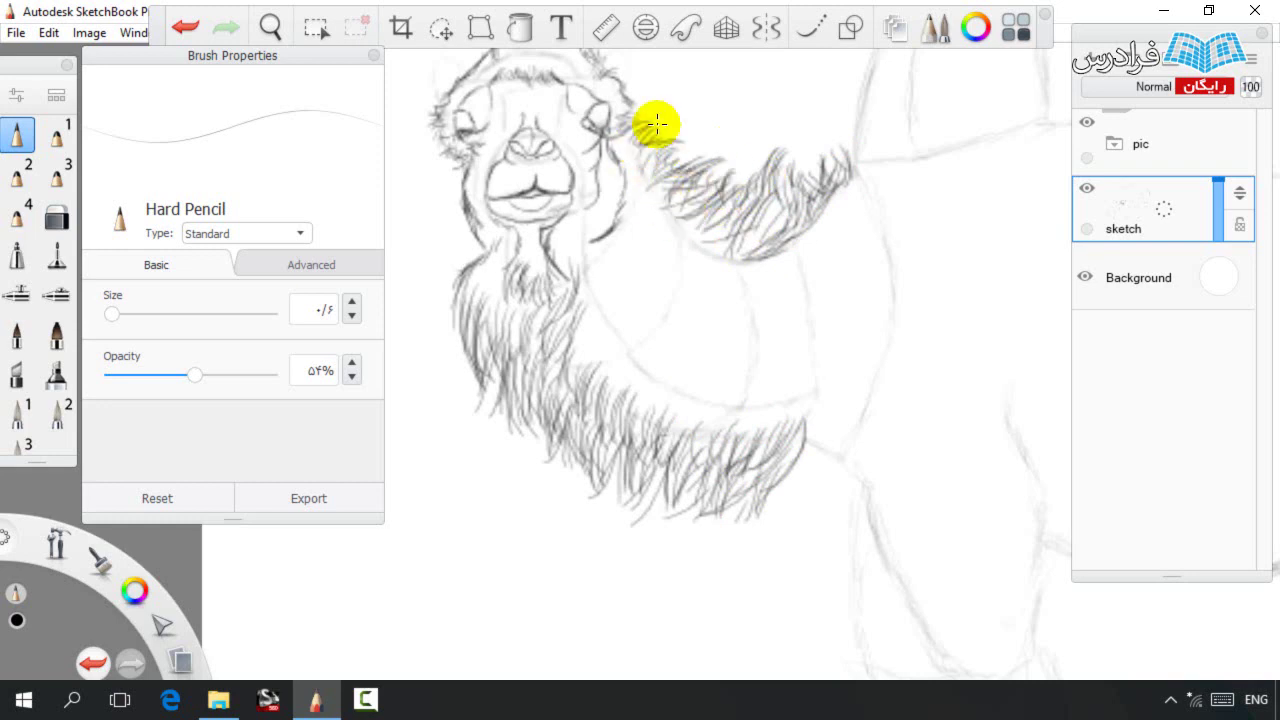
mouse_move(667, 178)
mouse_down()
mouse_move(674, 214)
mouse_move(710, 246)
mouse_up()
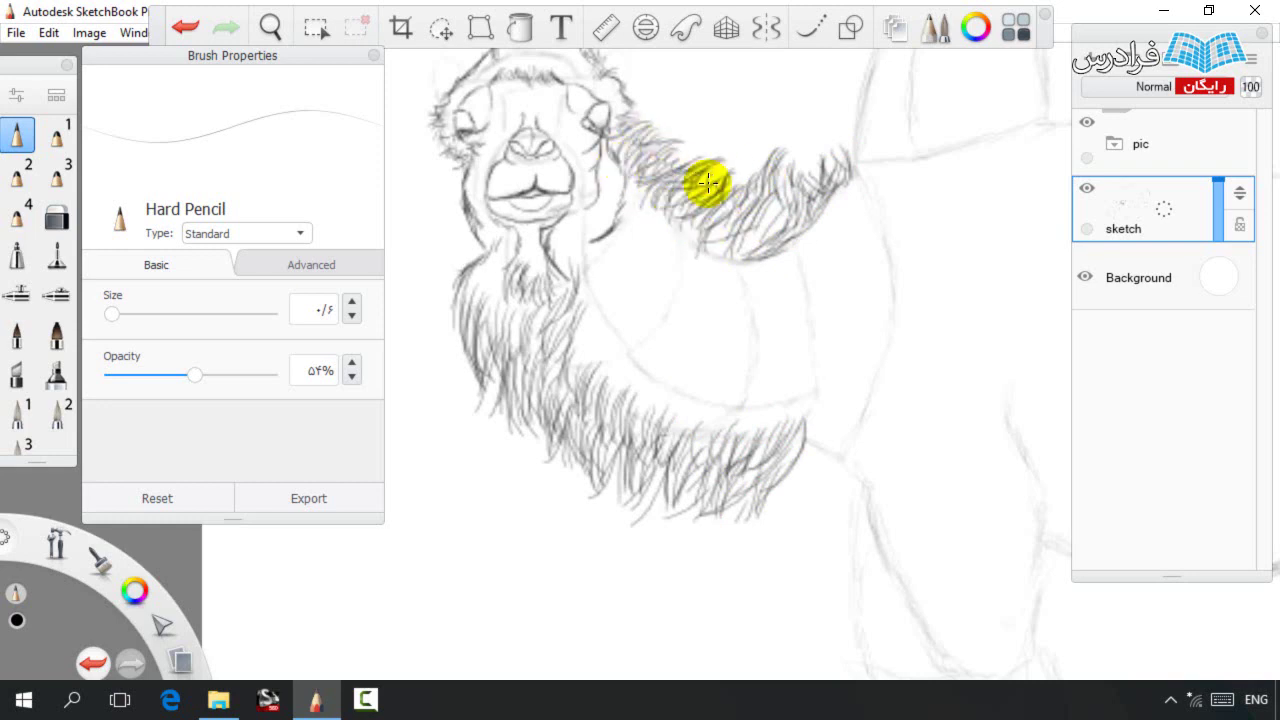
drag(732, 190, 726, 240)
Draw the contour at the base of the neck joining the upper fur band to the lower fur.
key(space)
drag(791, 320, 757, 385)
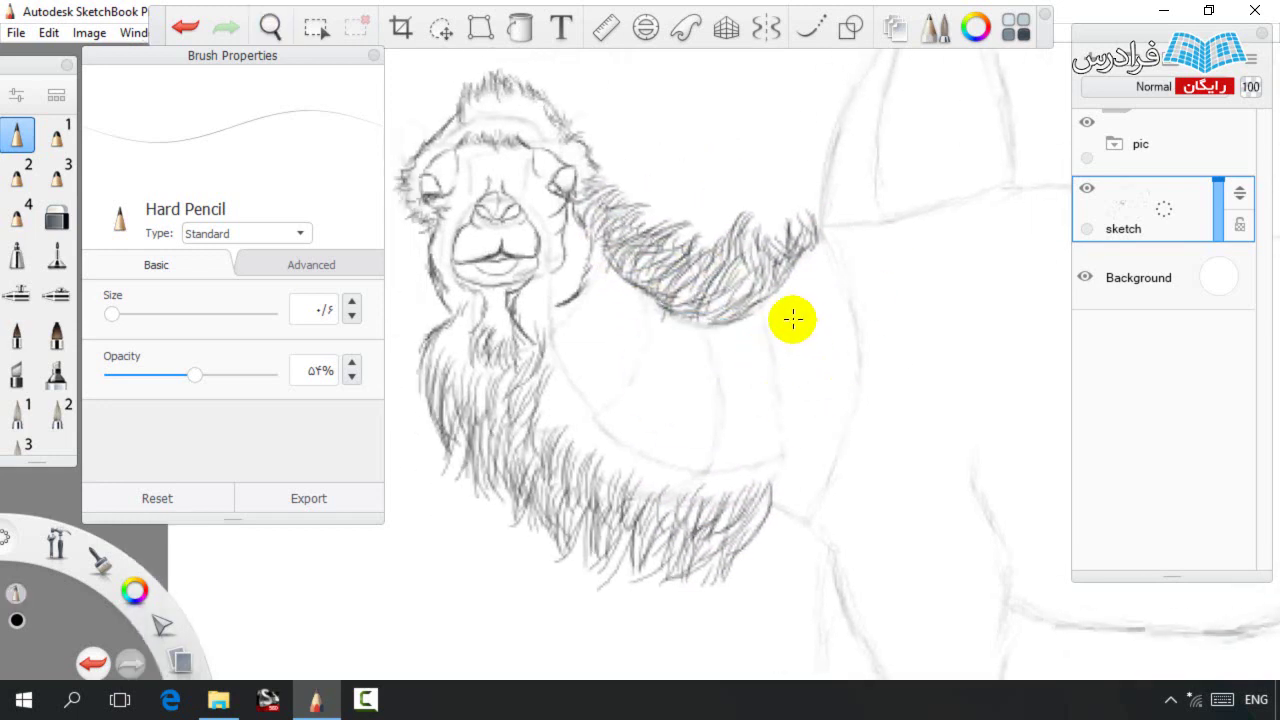
mouse_move(766, 497)
mouse_down()
mouse_move(780, 443)
mouse_move(787, 452)
mouse_move(777, 325)
mouse_move(773, 382)
mouse_move(810, 282)
mouse_move(802, 272)
mouse_move(824, 305)
mouse_move(735, 300)
mouse_up()
Lower the Hard Pencil's opacity to 17% and shade the middle of the neck with faint, curved fur strokes.
drag(192, 374, 134, 384)
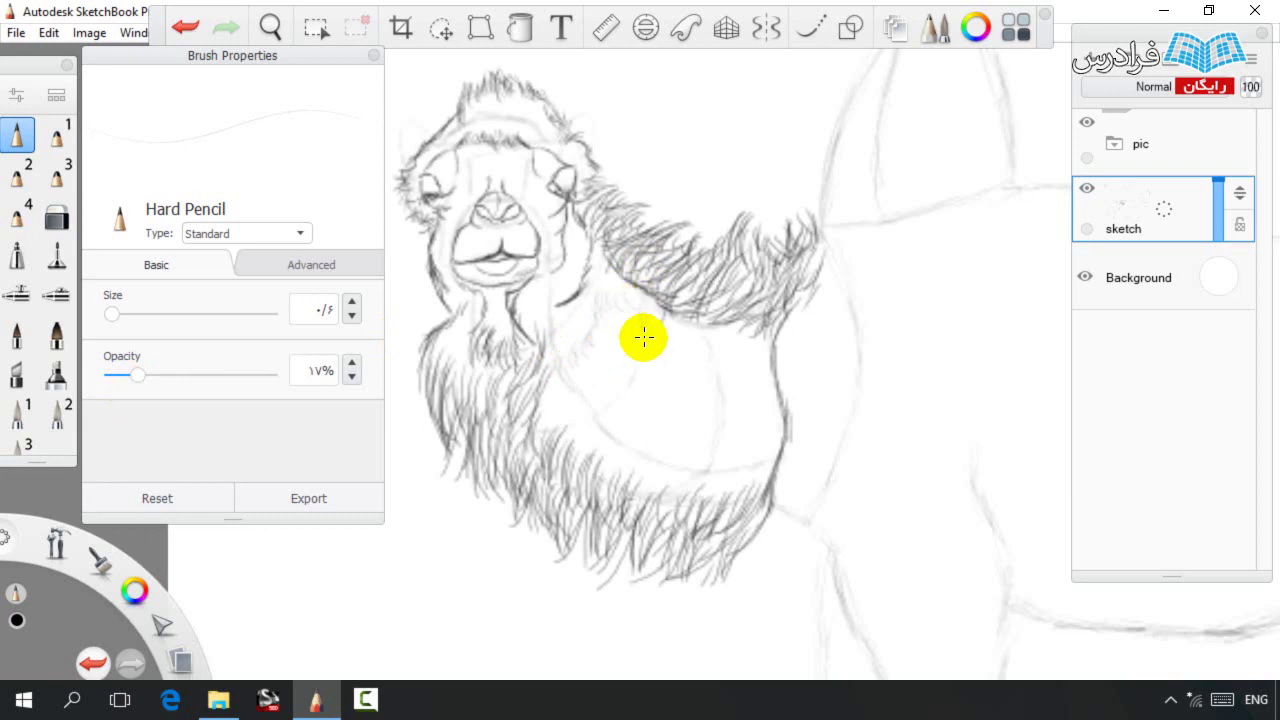
drag(611, 338, 573, 391)
drag(551, 284, 549, 320)
drag(561, 367, 589, 405)
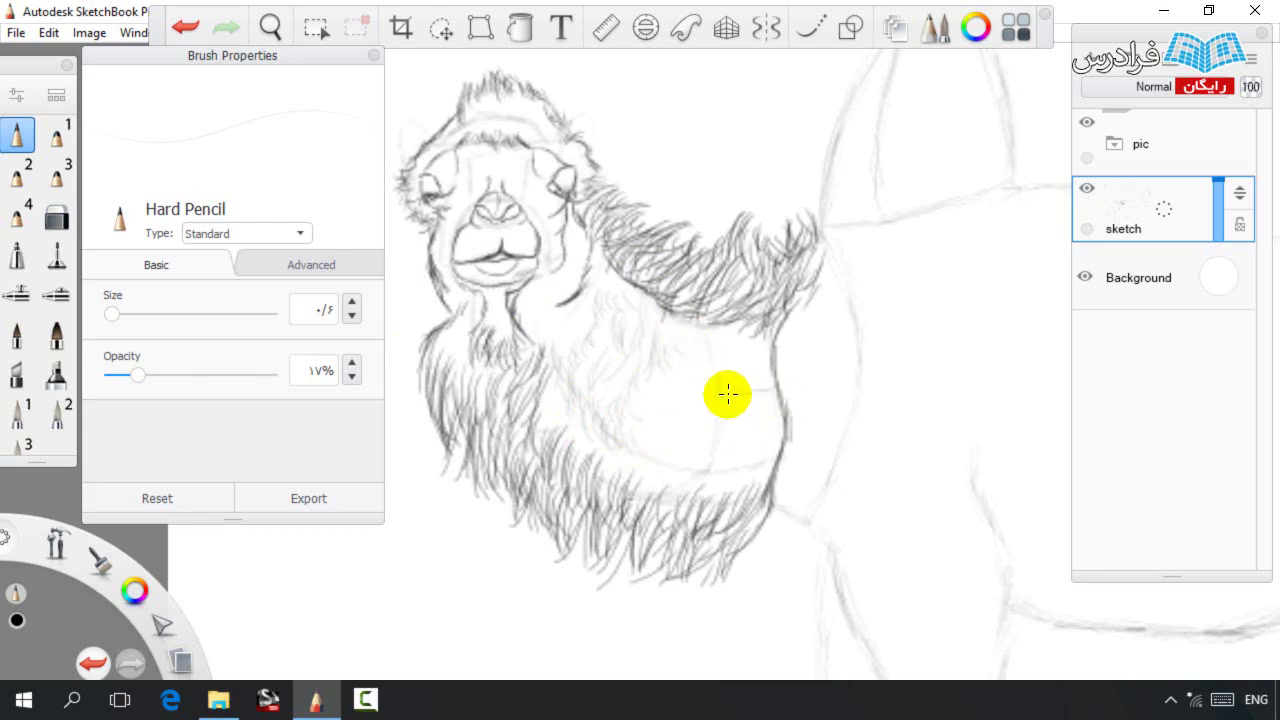
key(e)
key(e)
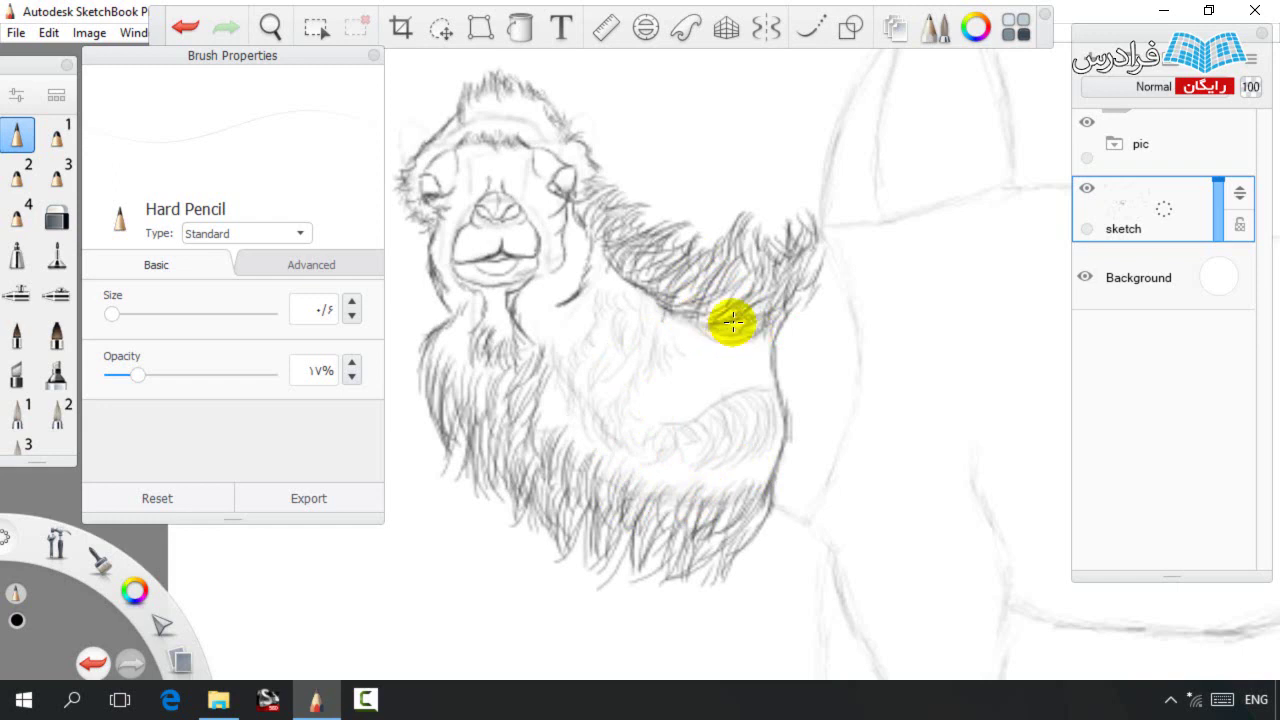
Save the drawing and add a curved fold line in the middle of the neck.
scroll(724, 330, down, 3)
key(space)
mouse_move(722, 345)
mouse_down()
mouse_move(686, 371)
mouse_move(615, 379)
mouse_move(711, 417)
mouse_move(791, 352)
mouse_up()
key(ctrl+s)
key(space)
mouse_move(568, 377)
mouse_down()
mouse_move(646, 397)
mouse_move(667, 418)
mouse_move(659, 393)
mouse_move(636, 391)
mouse_move(690, 398)
mouse_move(764, 337)
mouse_move(751, 356)
mouse_move(738, 336)
mouse_move(743, 396)
mouse_move(690, 378)
mouse_move(683, 435)
mouse_up()
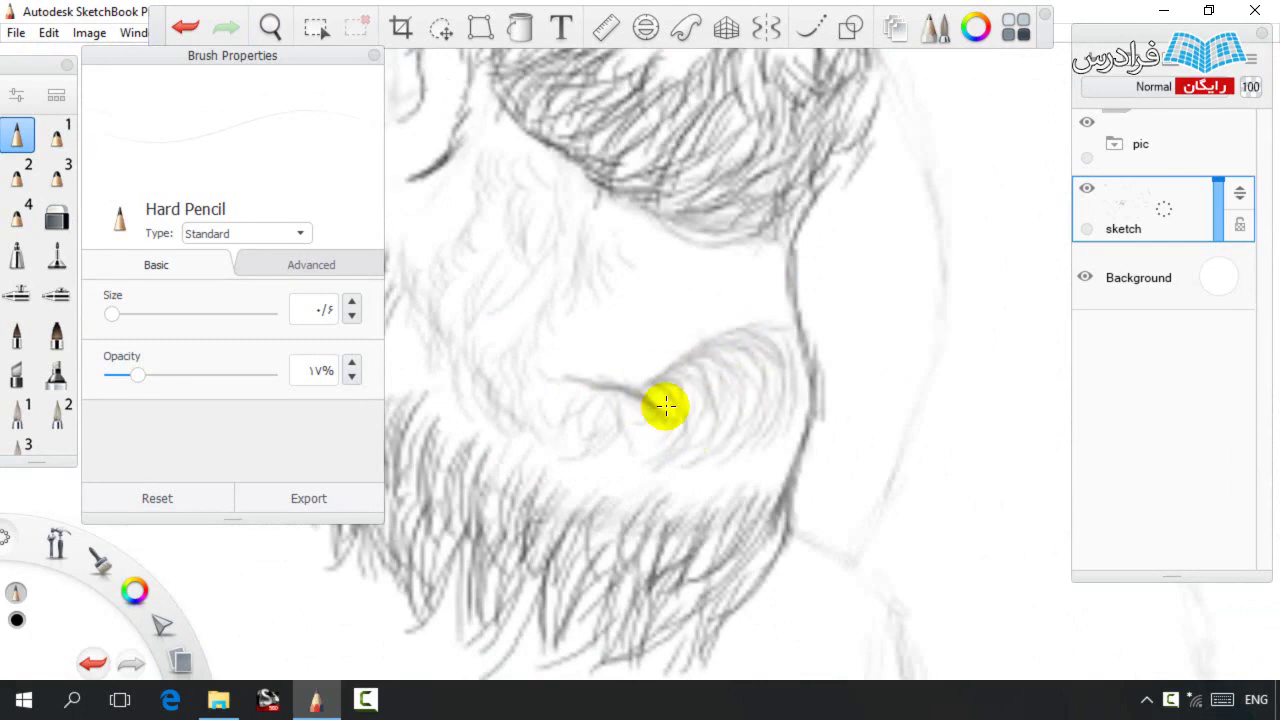
Lower the Soft Eraser's flow to 14% and lighten the fur shading beside the neck's fold.
key(e)
drag(730, 351, 766, 376)
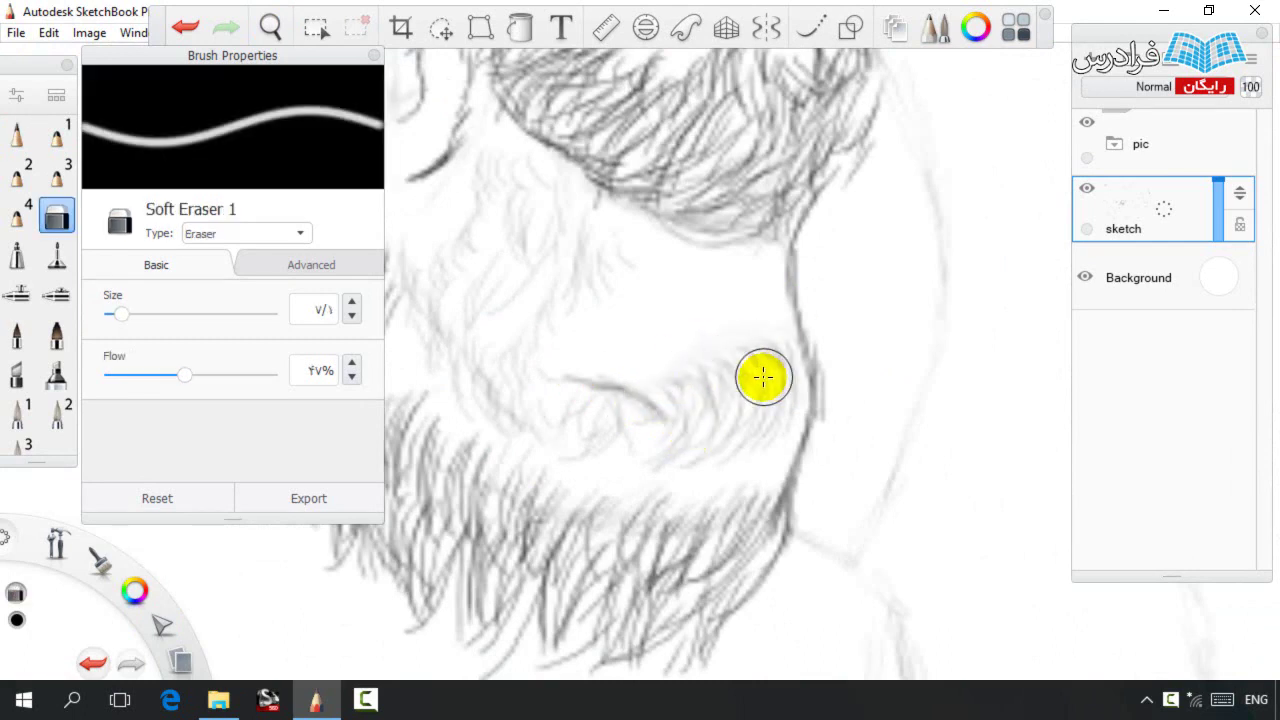
drag(184, 374, 132, 374)
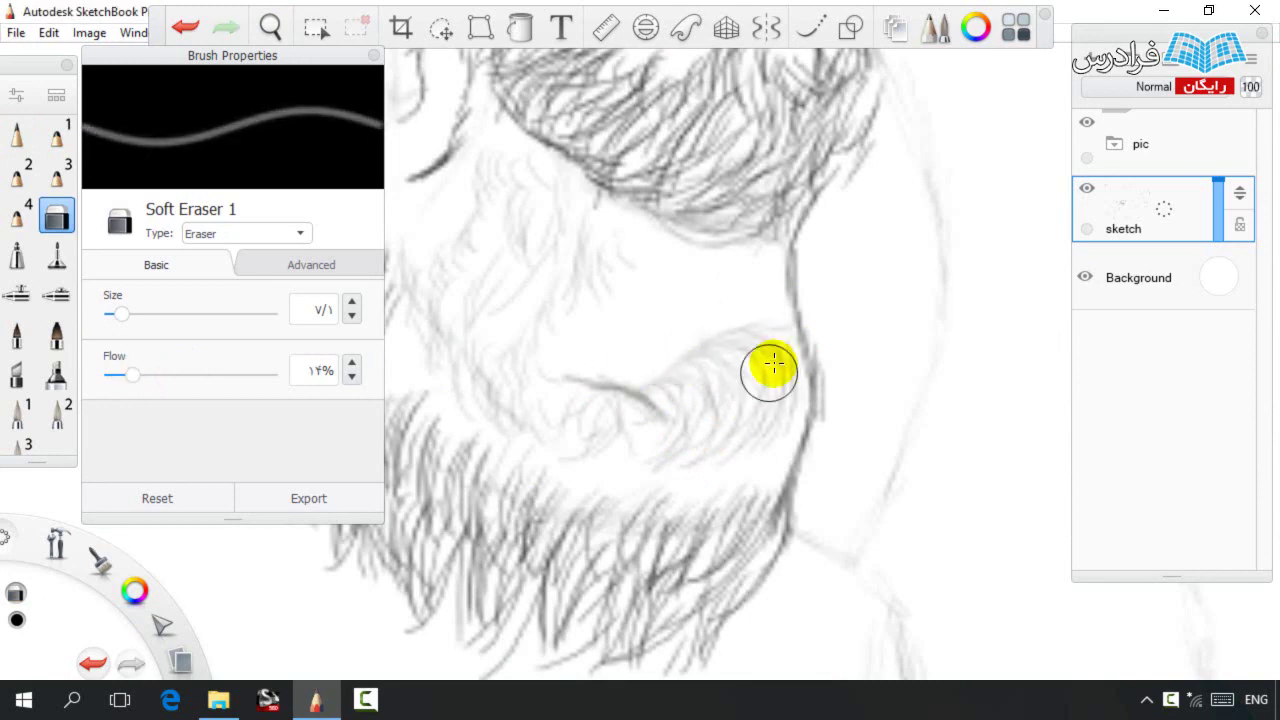
drag(673, 416, 643, 459)
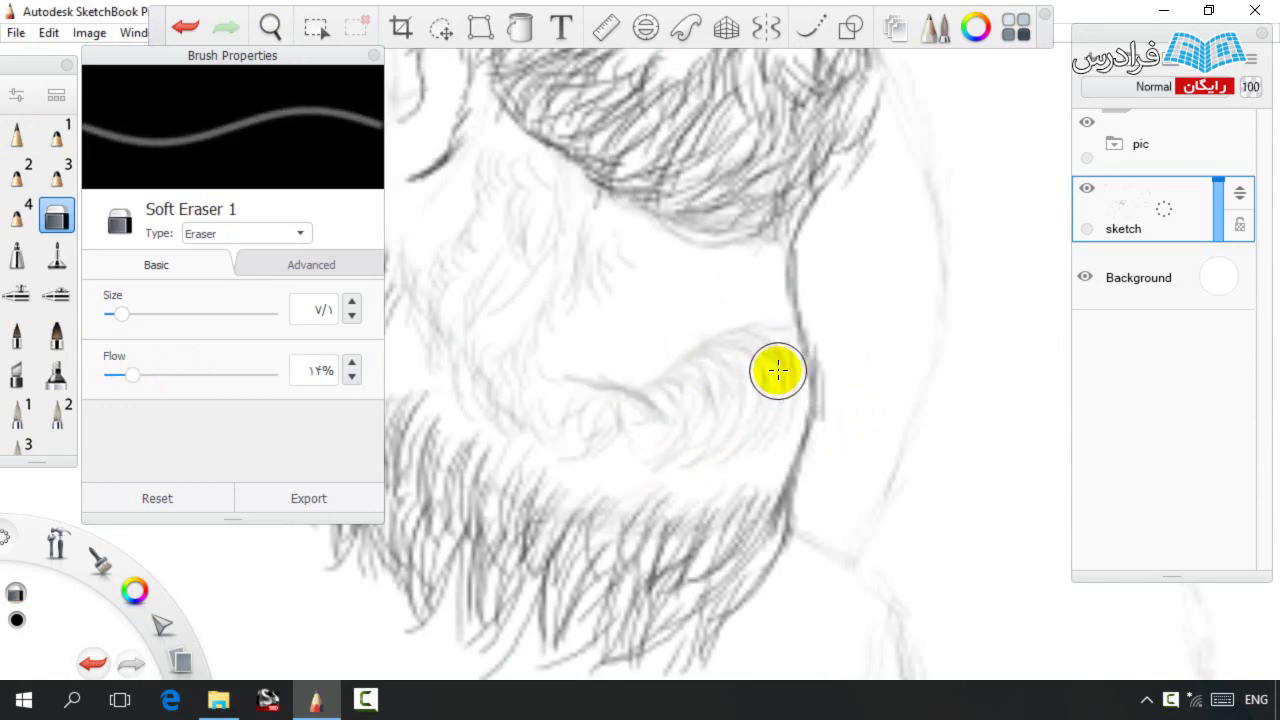
Undo the last stroke on the neck and set the Hard Pencil's opacity to 32%.
key(s)
key(ctrl+z)
scroll(543, 428, down, 5)
drag(138, 375, 161, 375)
mouse_move(681, 347)
mouse_down()
mouse_move(652, 370)
mouse_move(586, 484)
mouse_up()
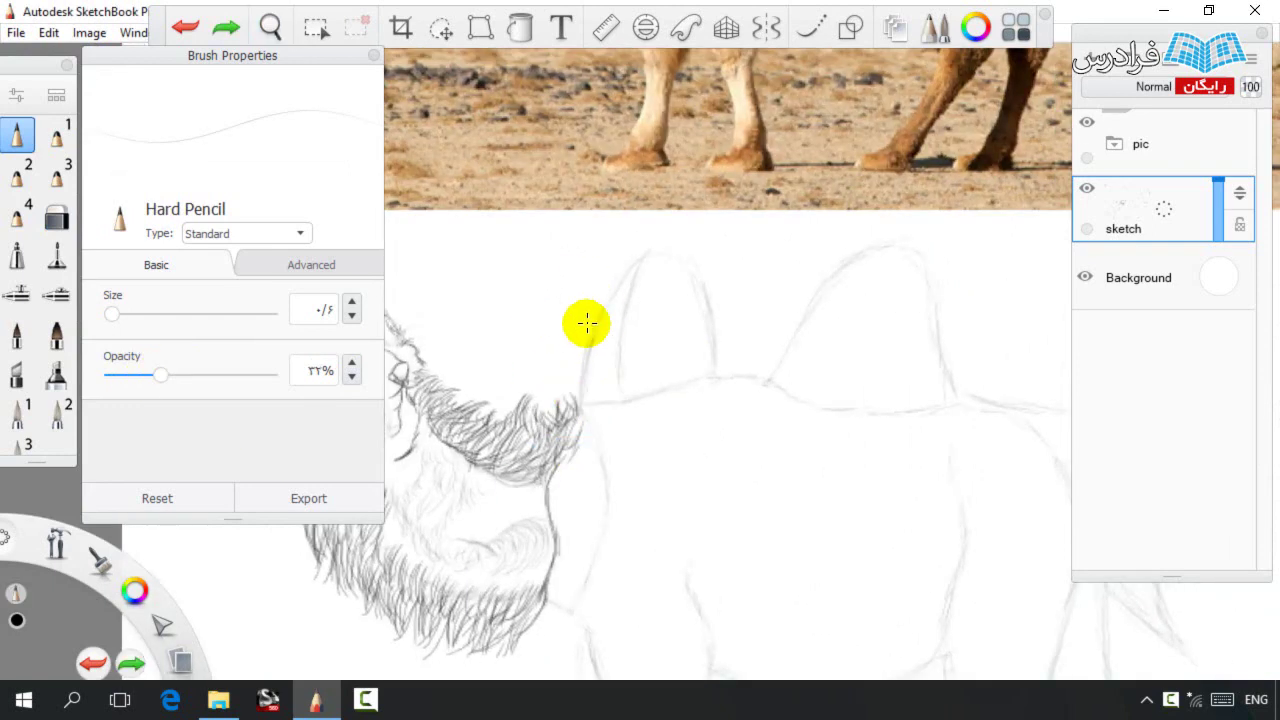
click(441, 27)
drag(560, 418, 538, 350)
mouse_move(636, 373)
mouse_down()
mouse_move(557, 371)
mouse_move(500, 263)
mouse_up()
mouse_move(475, 632)
mouse_down()
mouse_move(543, 243)
mouse_move(903, 194)
mouse_move(790, 652)
mouse_up()
drag(588, 376, 614, 362)
key(ctrl+z)
key(ctrl+z)
Draw the front hump's contour from the neck fur up to the tip and start its rear slope with pencil strokes.
key(space)
drag(638, 290, 709, 283)
mouse_move(709, 283)
mouse_down()
mouse_move(745, 332)
mouse_move(643, 363)
mouse_move(682, 283)
mouse_up()
scroll(745, 332, down, 3)
drag(680, 233, 704, 237)
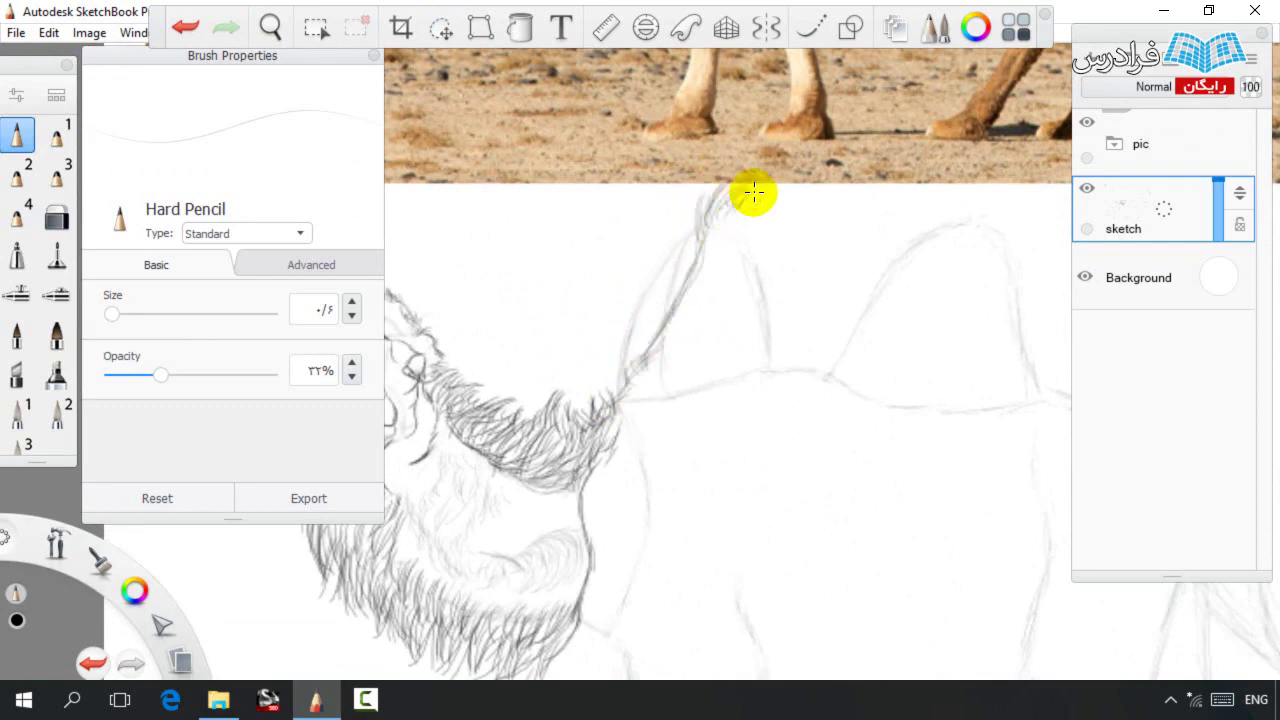
drag(835, 218, 831, 276)
Lasso the camel's rear half and move it away from the front part to lengthen the body.
scroll(613, 321, down, 3)
drag(611, 323, 546, 141)
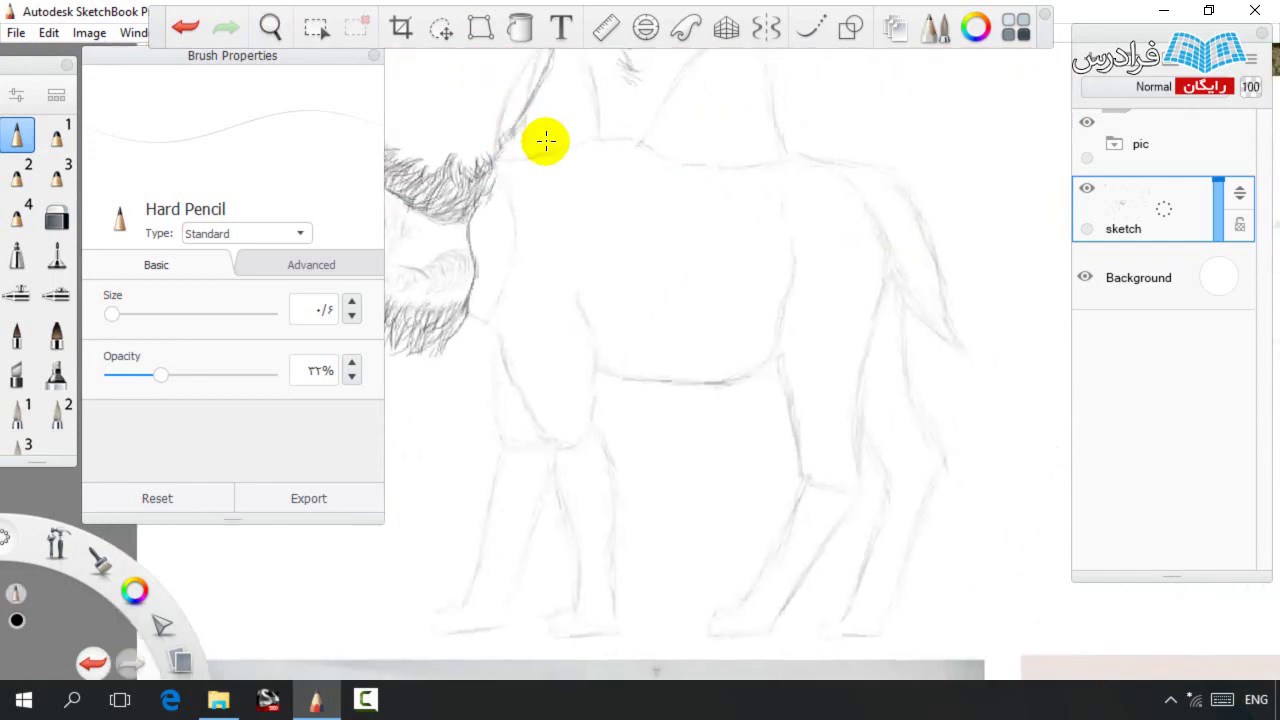
scroll(717, 271, down, 3)
click(441, 28)
mouse_move(633, 548)
mouse_down()
mouse_move(606, 220)
mouse_move(731, 560)
mouse_move(652, 553)
mouse_up()
mouse_move(619, 378)
mouse_down()
mouse_move(638, 377)
mouse_move(647, 420)
mouse_up()
key(space)
mouse_move(634, 628)
mouse_down()
mouse_move(438, 510)
mouse_move(722, 174)
mouse_move(760, 638)
mouse_up()
drag(702, 473, 694, 479)
click(677, 297)
Draw furry strokes down the front hump's rear slope and outline the hump's inner contour.
key(space)
mouse_move(680, 338)
mouse_down()
mouse_move(756, 322)
mouse_move(784, 479)
mouse_up()
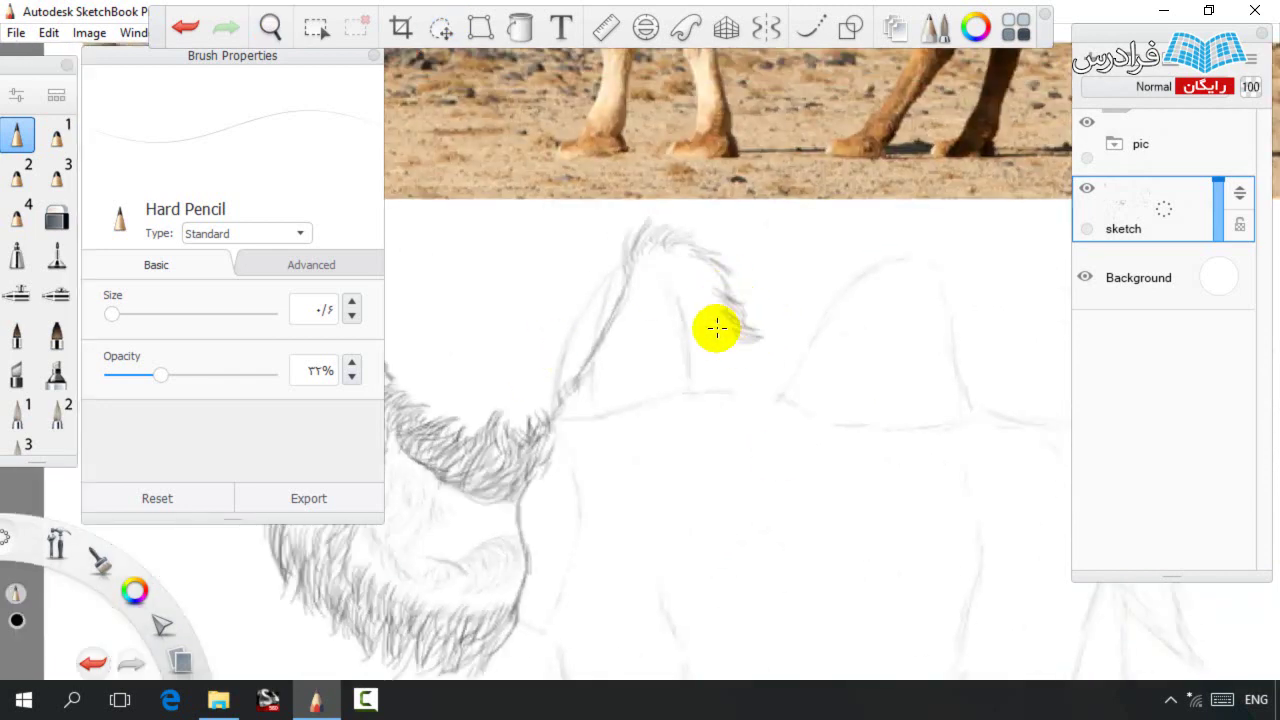
drag(702, 314, 715, 402)
drag(684, 293, 652, 302)
scroll(640, 320, up, 3)
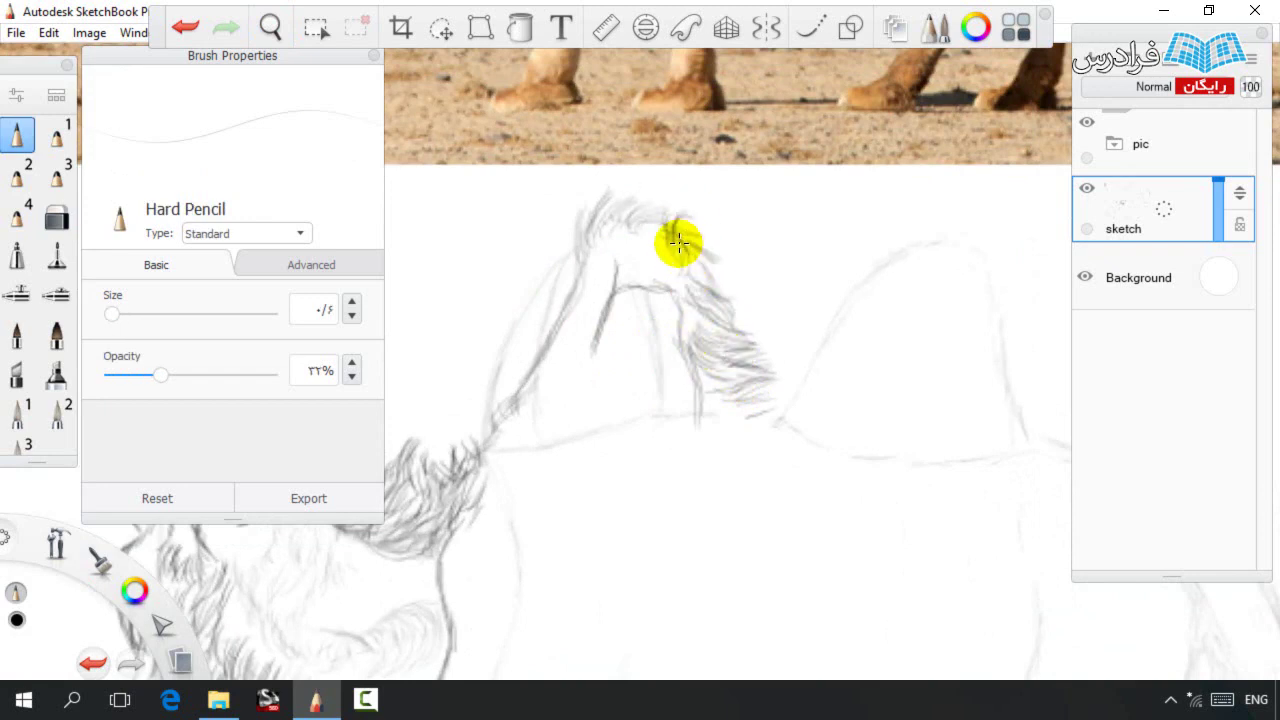
Add fur strokes around the front hump's tip and along its slope facing the neck.
mouse_move(593, 222)
mouse_down()
mouse_move(653, 221)
mouse_move(603, 295)
mouse_up()
key(space)
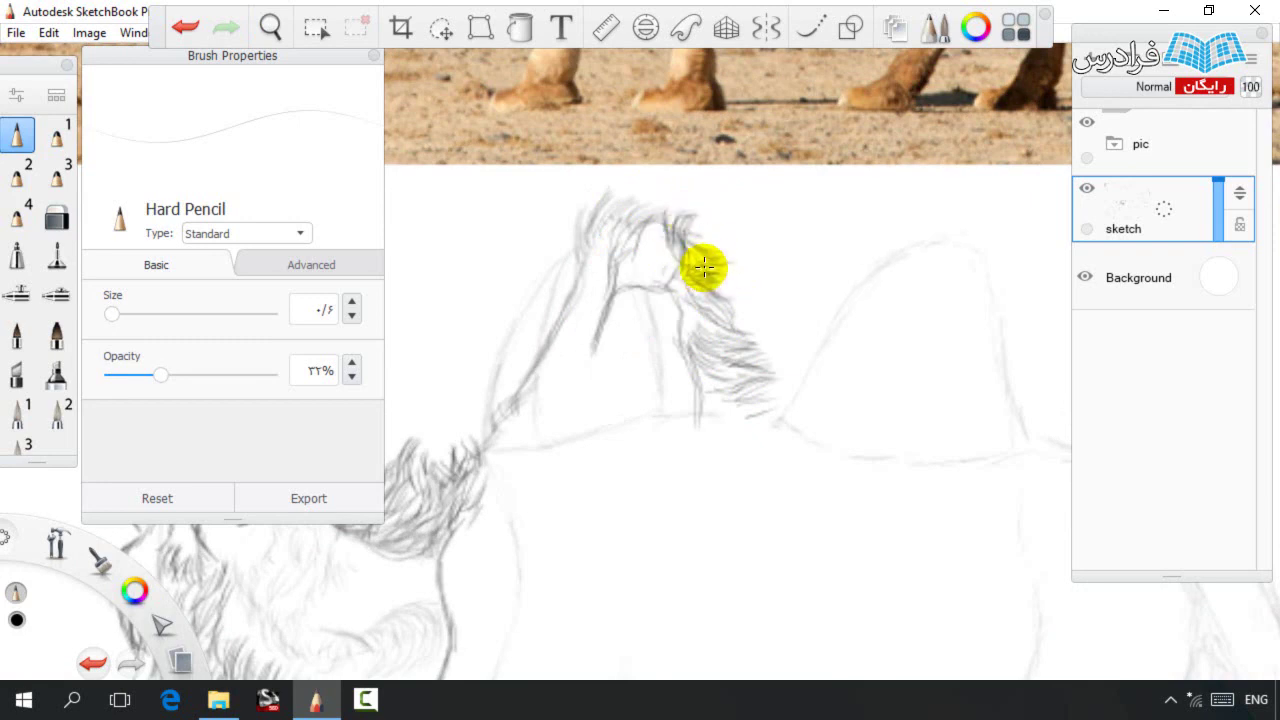
drag(693, 290, 820, 186)
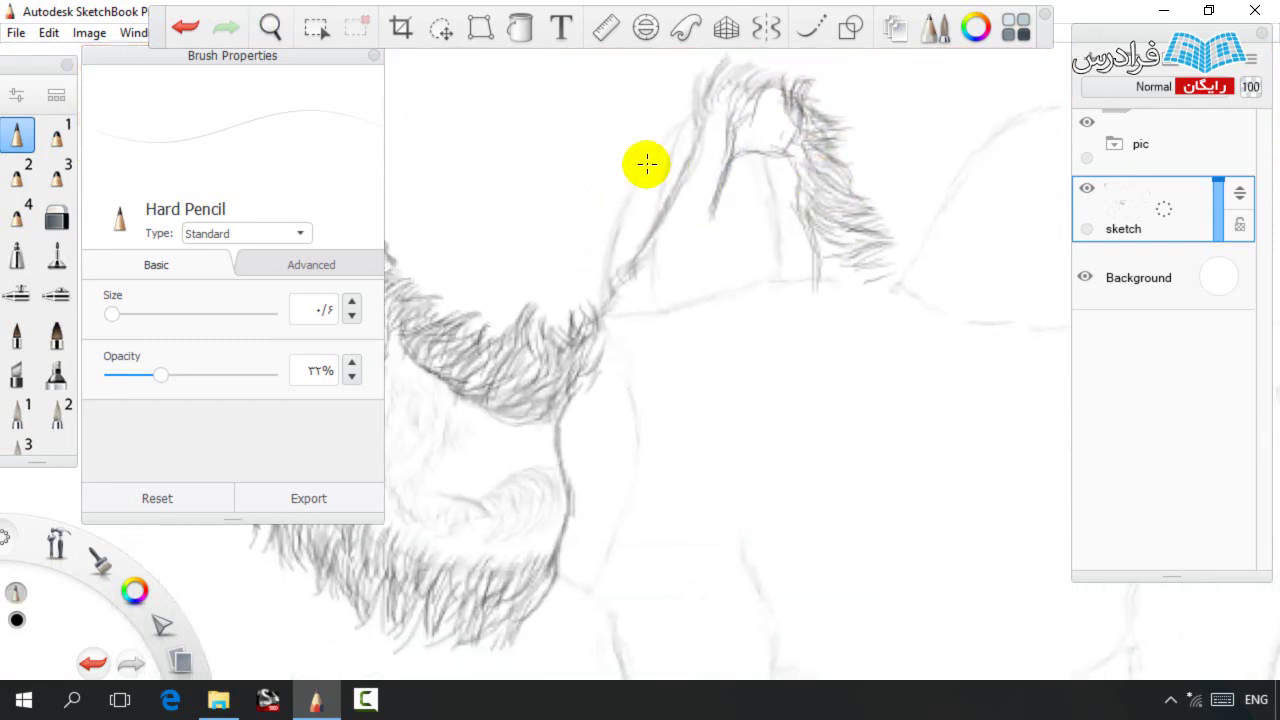
mouse_move(693, 103)
mouse_down()
mouse_move(709, 129)
mouse_move(649, 220)
mouse_move(692, 178)
mouse_up()
Fill the dip between the two humps with fur and start the rear hump's front slope.
drag(686, 272, 631, 220)
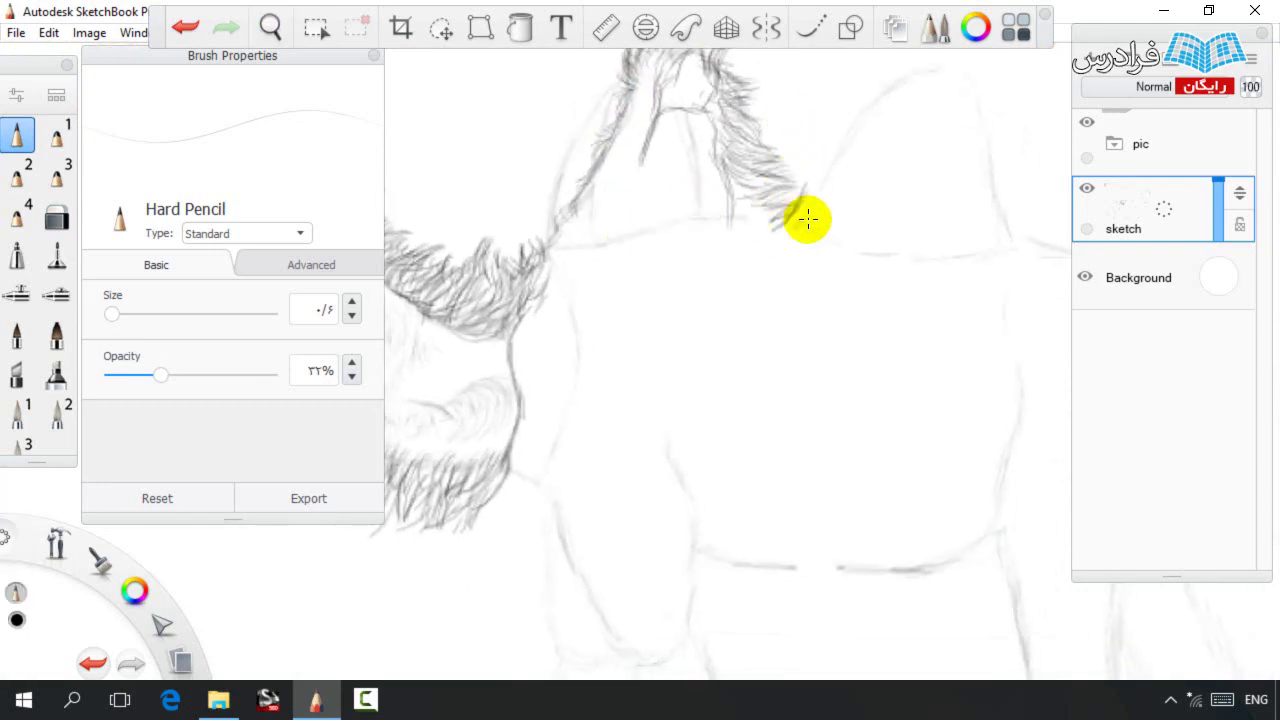
mouse_move(818, 184)
mouse_down()
mouse_move(751, 194)
mouse_move(786, 226)
mouse_move(775, 173)
mouse_up()
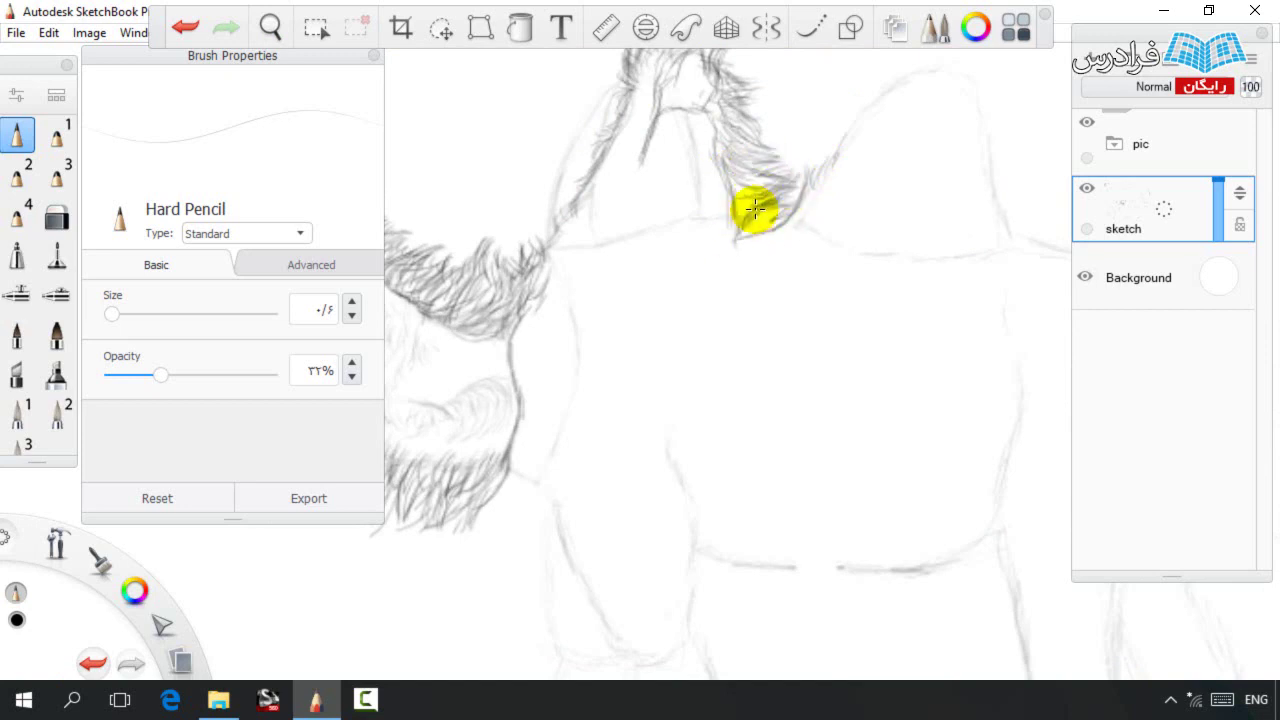
mouse_move(713, 146)
mouse_down()
mouse_move(714, 157)
mouse_move(720, 143)
mouse_up()
Extend the front hump's inner line down toward the shoulder and fill the hump's tip with fur strokes.
mouse_move(614, 143)
mouse_down()
mouse_move(643, 185)
mouse_move(597, 274)
mouse_move(612, 357)
mouse_up()
key(e)
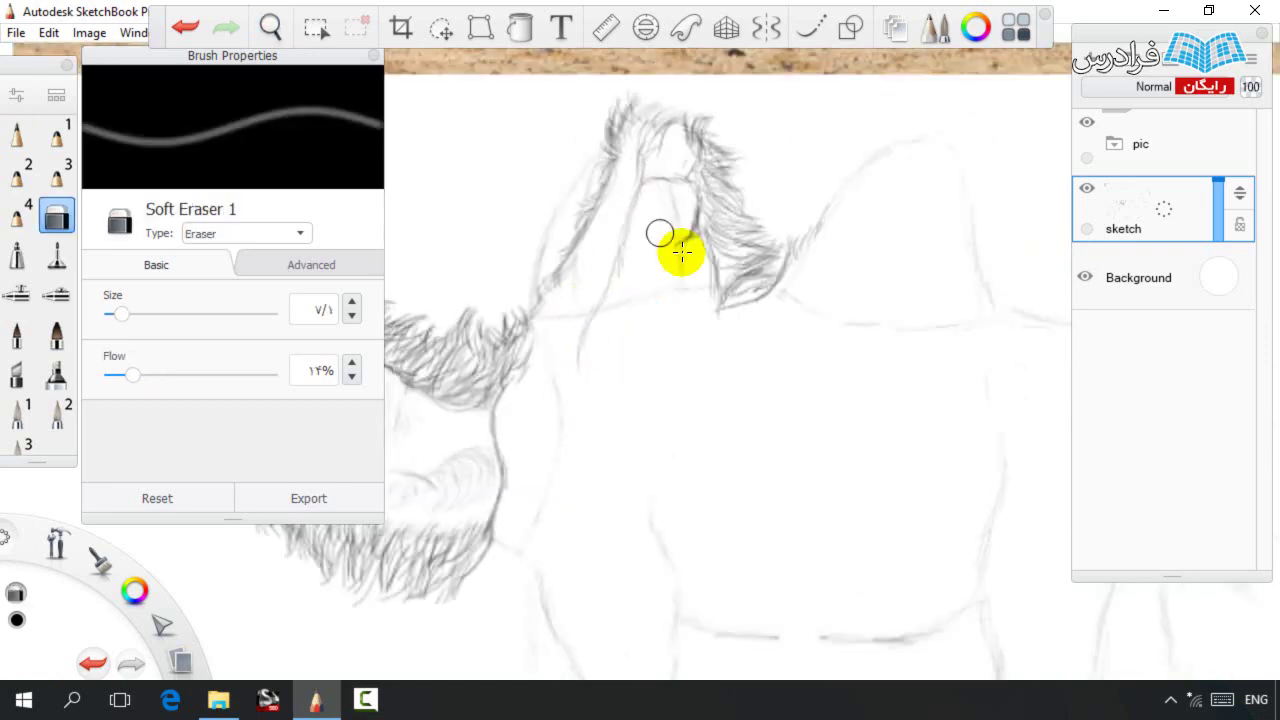
key(e)
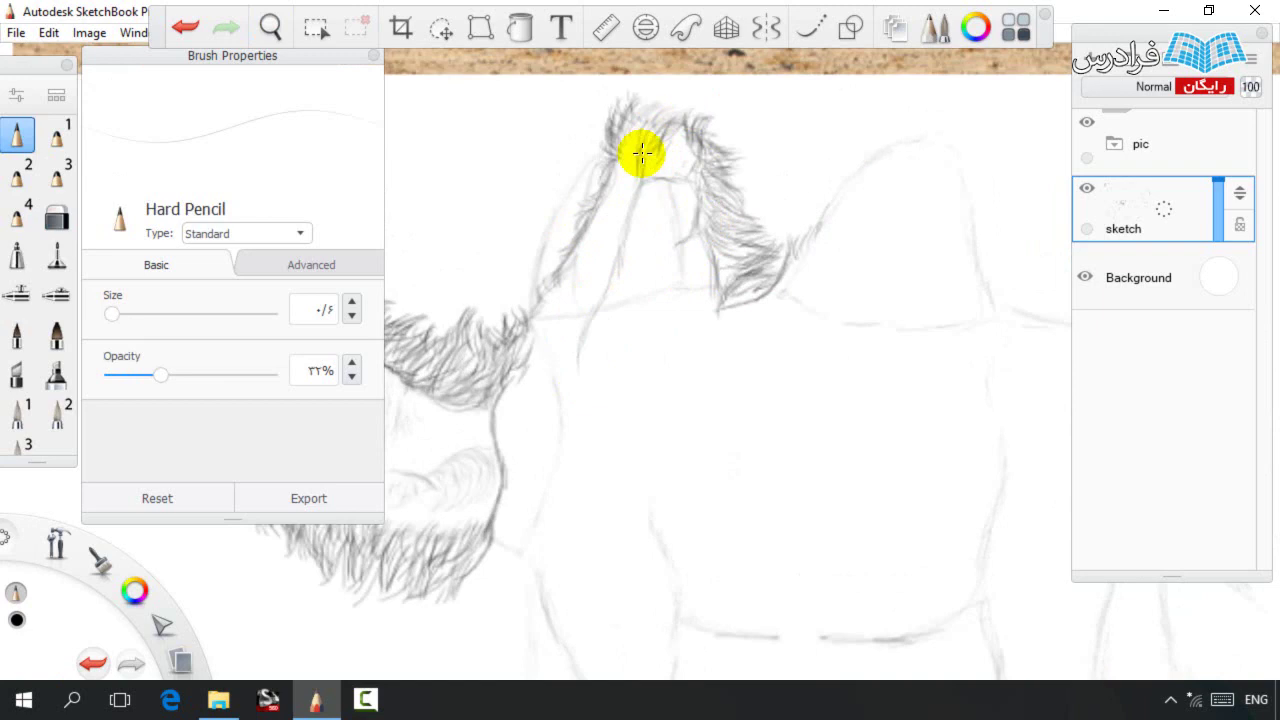
key(space)
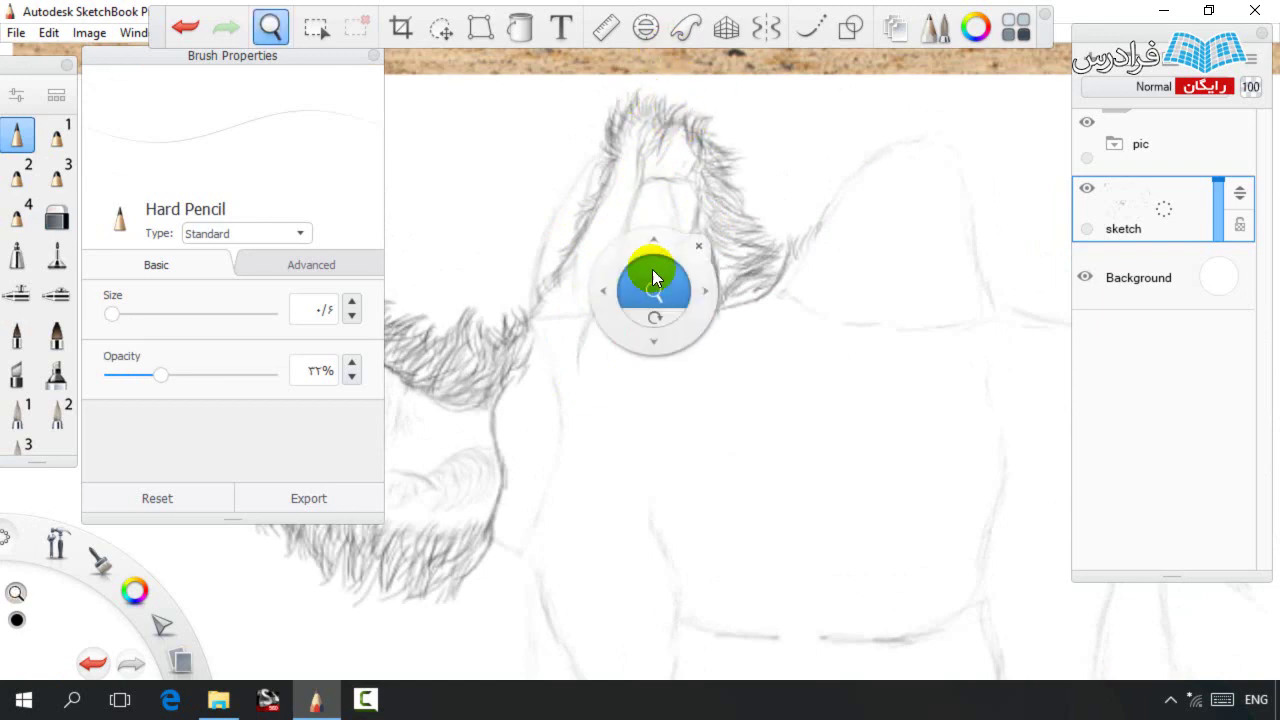
Lasso the head and neck, move them slightly toward the body, and erase the rough guide line beside the front hump.
drag(660, 256, 664, 116)
drag(688, 209, 676, 238)
mouse_move(670, 270)
mouse_down()
mouse_move(614, 354)
mouse_move(775, 319)
mouse_up()
key(space)
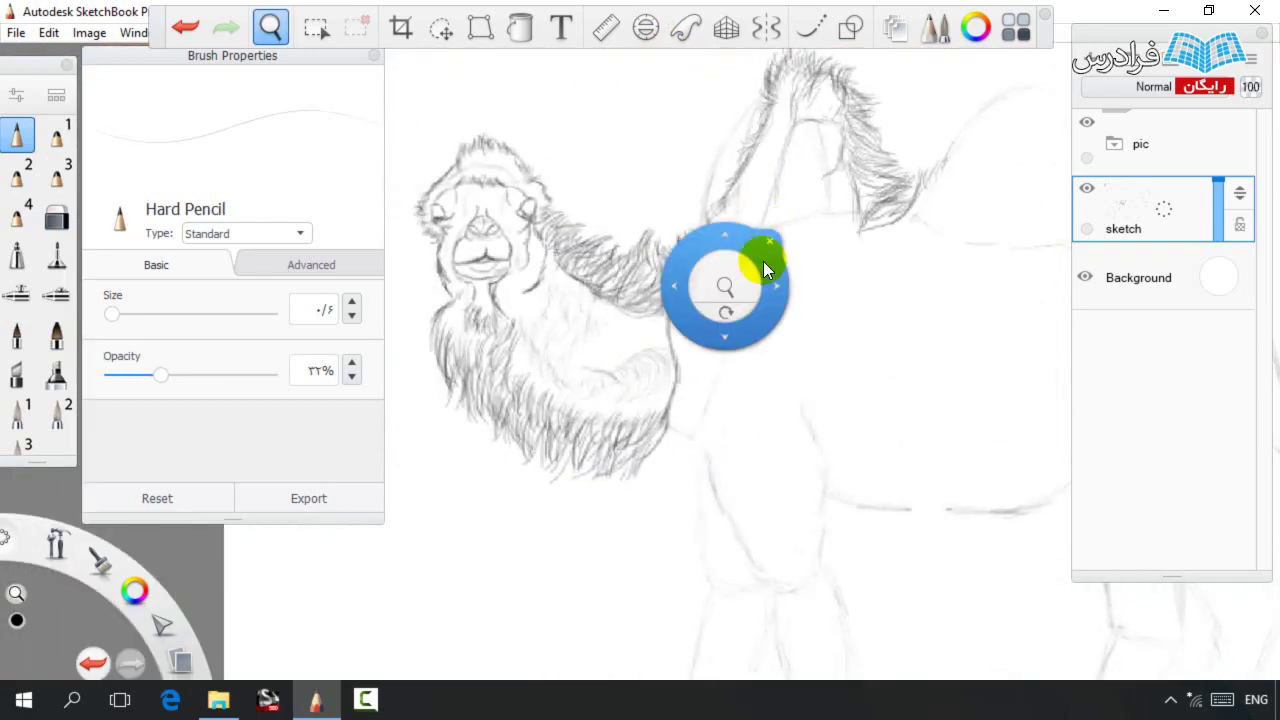
drag(768, 252, 789, 280)
click(443, 34)
mouse_move(434, 491)
mouse_down()
mouse_move(389, 268)
mouse_move(700, 236)
mouse_move(700, 437)
mouse_move(440, 505)
mouse_up()
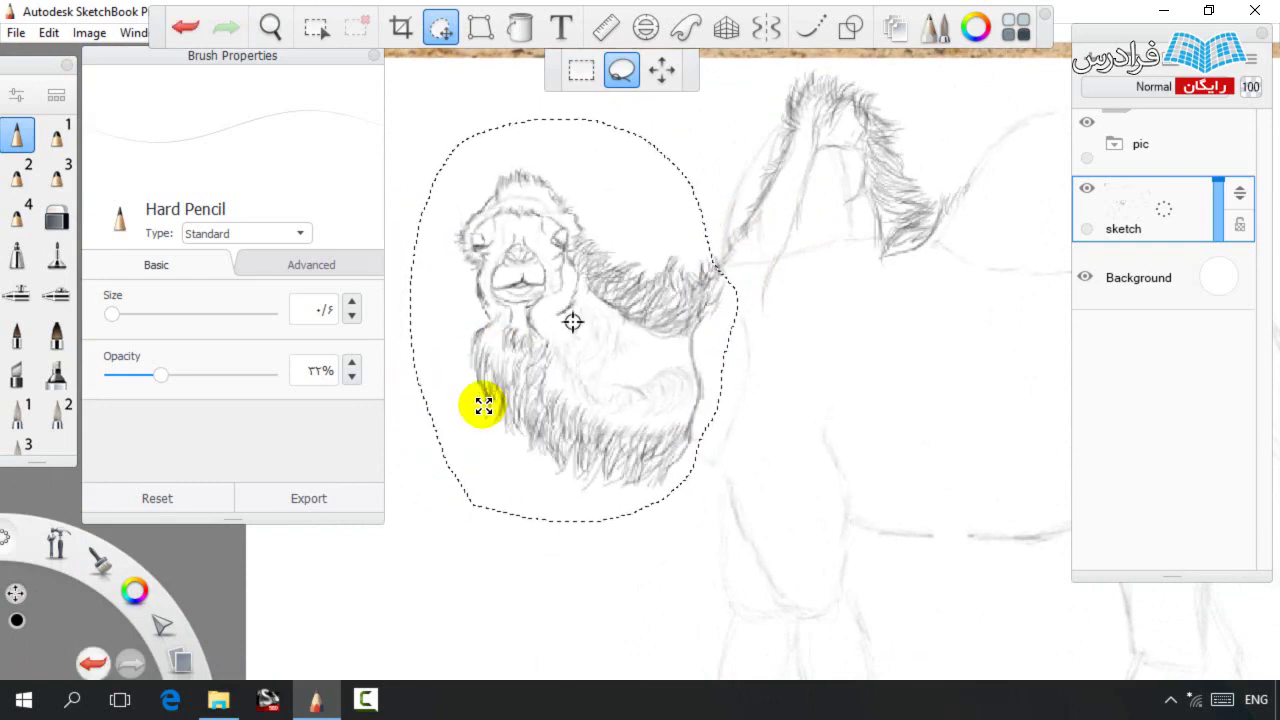
click(770, 248)
key(e)
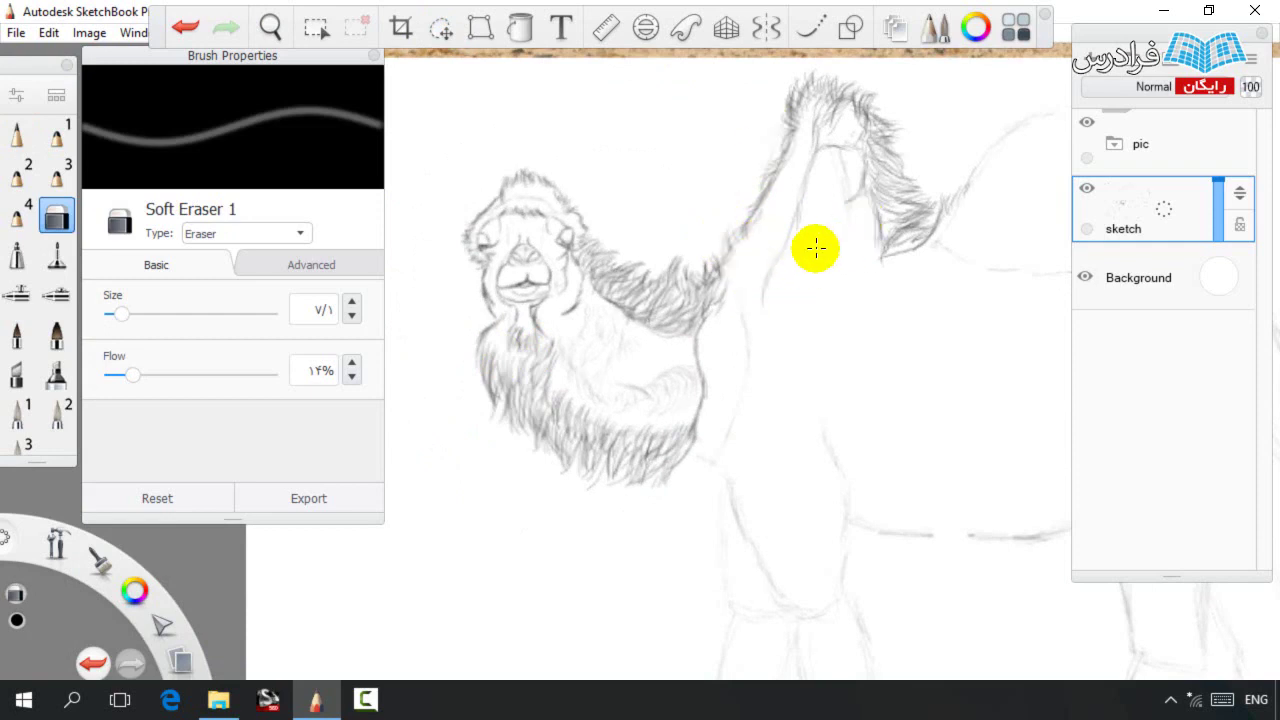
key(e)
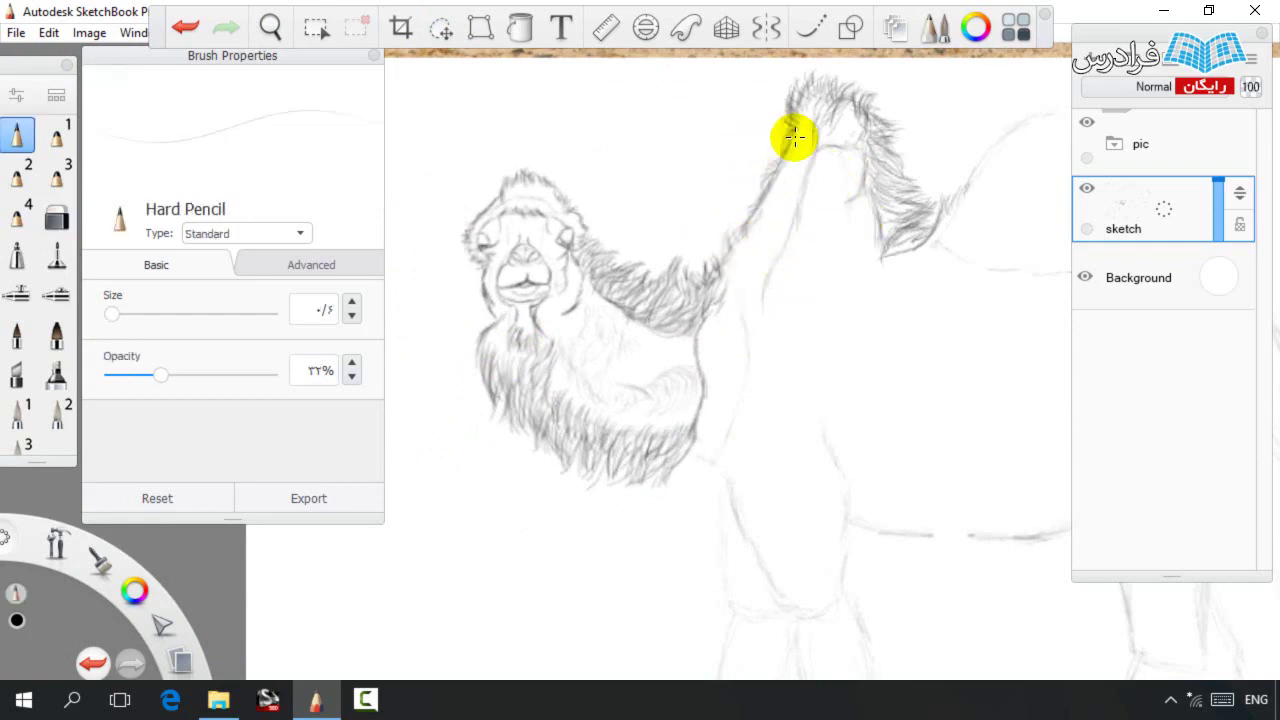
Draw the short chest line below the neck and the V-shaped contour of the near front leg's upper part.
key(space)
drag(771, 193, 646, 283)
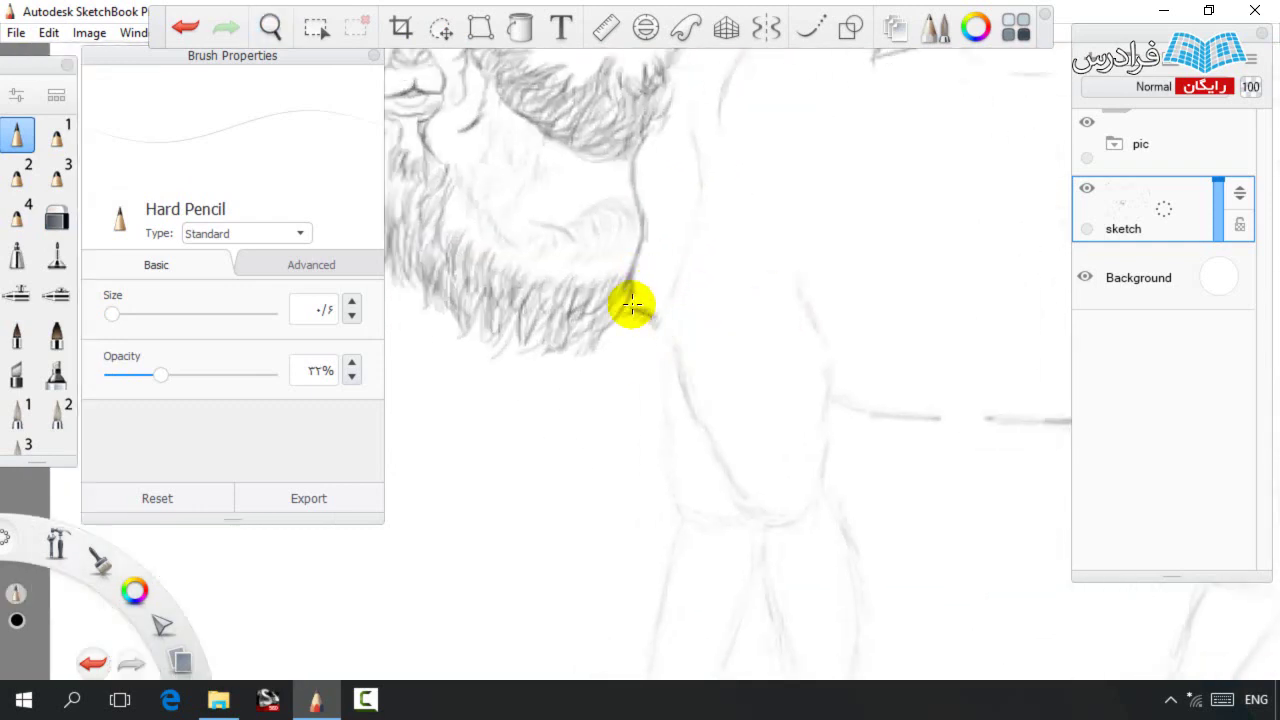
mouse_move(677, 349)
mouse_down()
mouse_move(612, 284)
mouse_move(657, 362)
mouse_move(686, 357)
mouse_move(700, 398)
mouse_up()
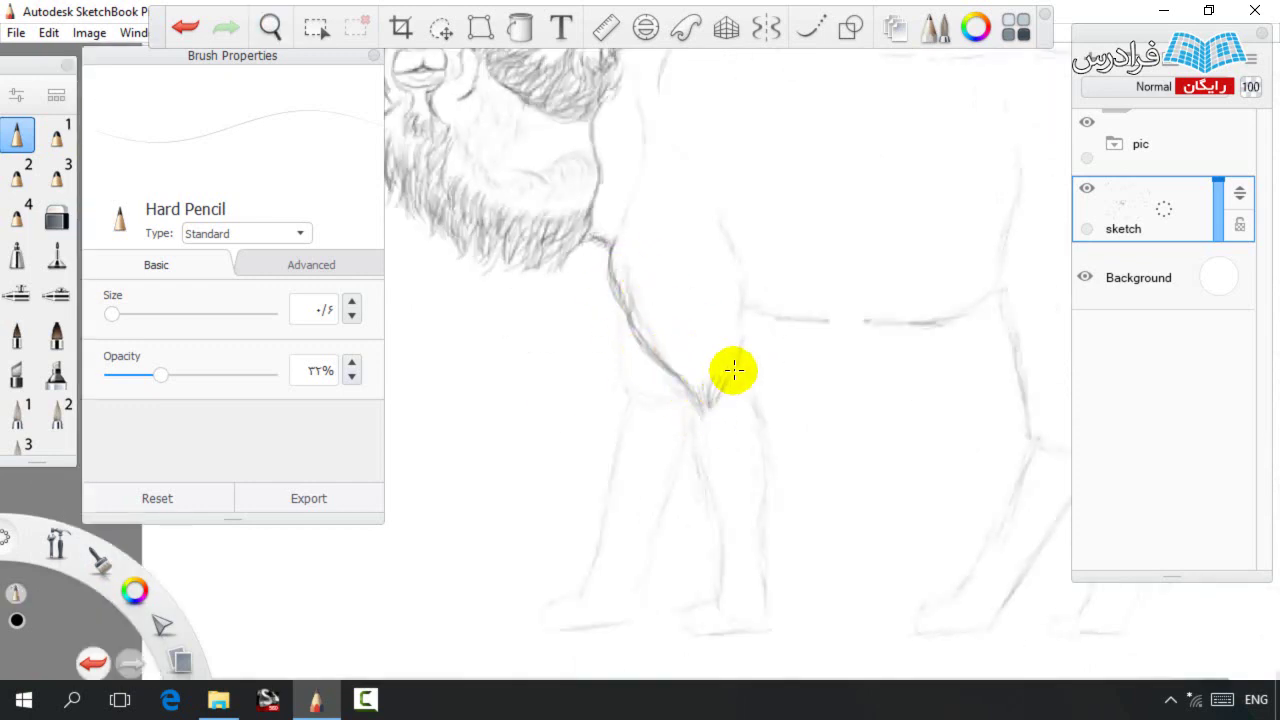
drag(750, 355, 730, 233)
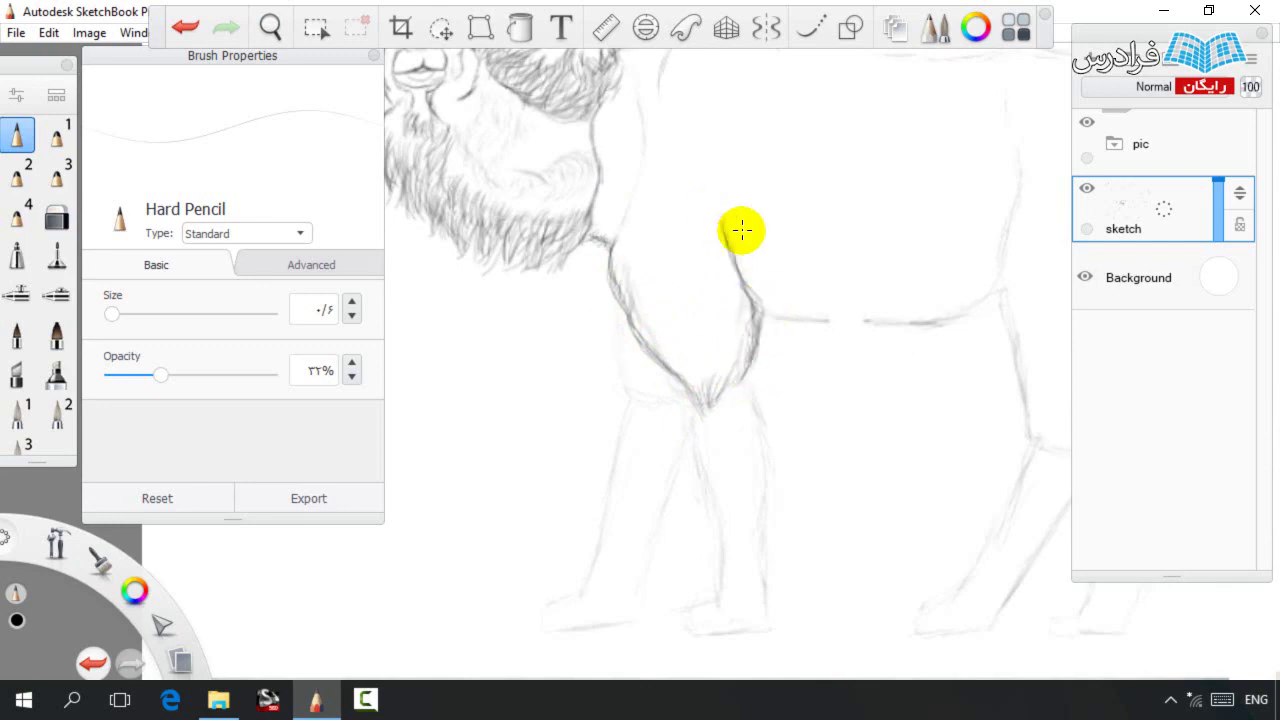
Draw the near front leg's lower contours and foot, with short fur along the back of the leg.
key(space)
mouse_move(703, 300)
mouse_down()
mouse_move(727, 225)
mouse_move(697, 160)
mouse_up()
mouse_move(686, 248)
mouse_down()
mouse_move(716, 328)
mouse_move(702, 353)
mouse_move(718, 358)
mouse_move(717, 426)
mouse_move(721, 362)
mouse_move(712, 342)
mouse_move(714, 456)
mouse_up()
key(e)
key(b)
mouse_move(708, 341)
mouse_down()
mouse_move(728, 408)
mouse_move(706, 467)
mouse_move(682, 477)
mouse_move(666, 434)
mouse_move(722, 435)
mouse_move(693, 495)
mouse_move(682, 482)
mouse_move(745, 495)
mouse_move(760, 456)
mouse_move(749, 495)
mouse_move(769, 488)
mouse_move(760, 461)
mouse_move(782, 469)
mouse_move(761, 459)
mouse_move(751, 356)
mouse_move(774, 404)
mouse_move(759, 405)
mouse_move(748, 336)
mouse_up()
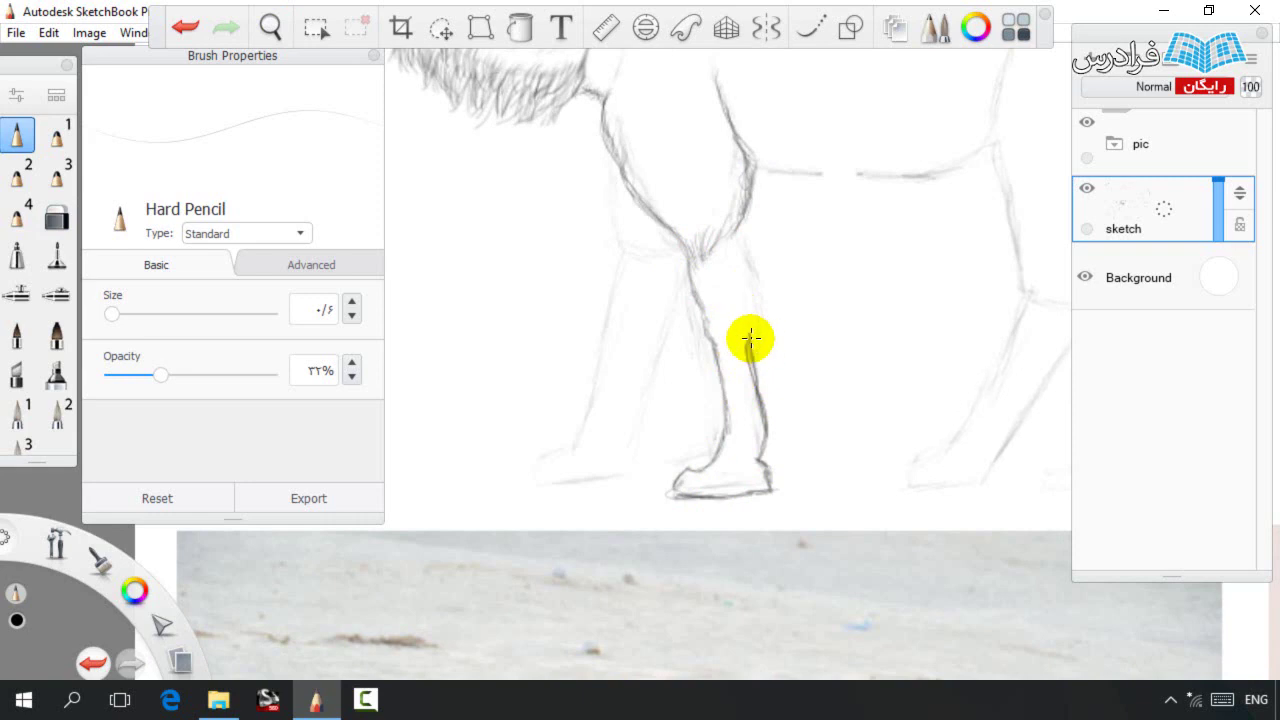
drag(760, 264, 765, 316)
Fill the upper front leg and the chest beside the neck with fur strokes, and lighten the rough shoulder line.
key(space)
mouse_move(706, 196)
mouse_down()
mouse_move(758, 317)
mouse_move(723, 242)
mouse_move(719, 258)
mouse_move(697, 149)
mouse_move(704, 280)
mouse_up()
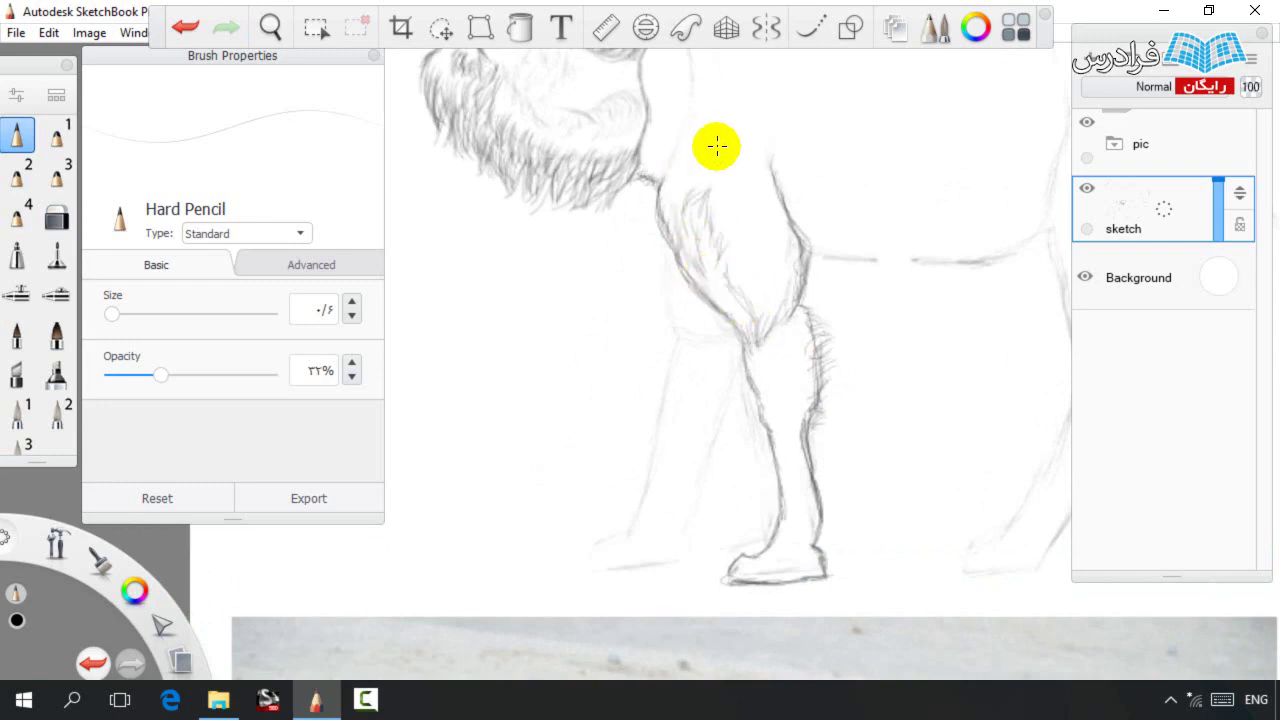
mouse_move(776, 266)
mouse_down()
mouse_move(771, 217)
mouse_move(763, 186)
mouse_move(770, 277)
mouse_up()
key(space)
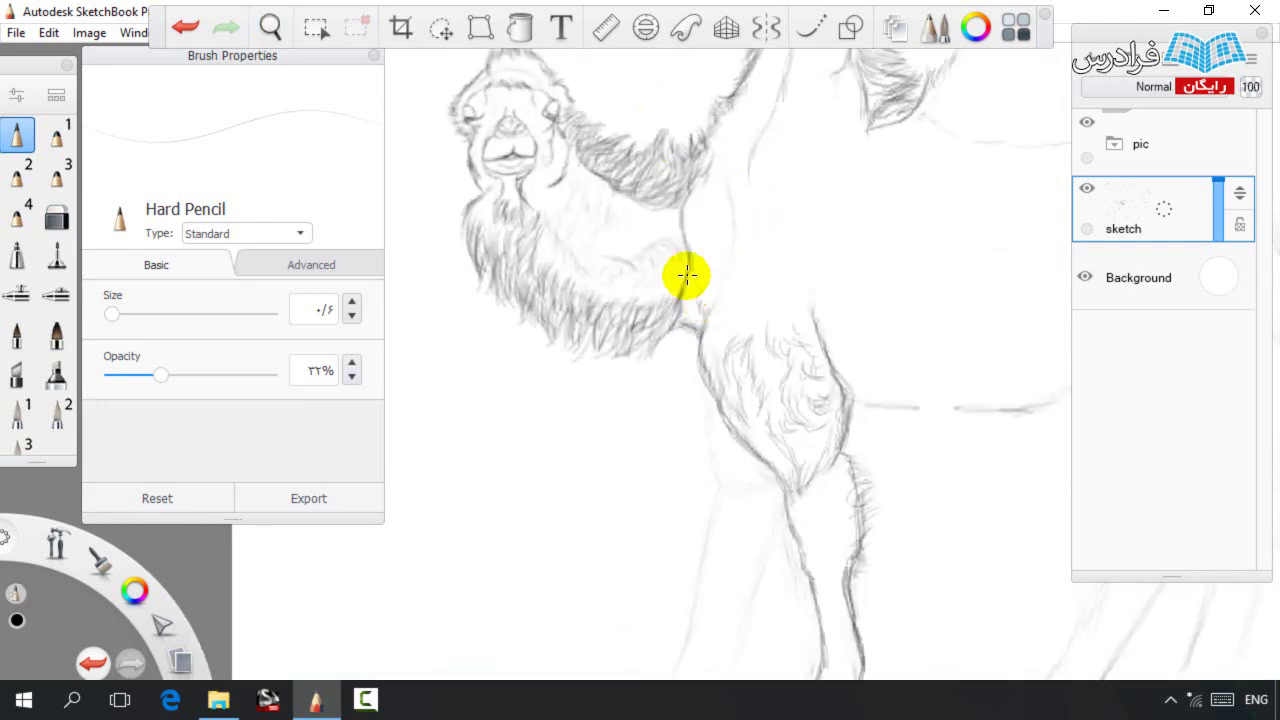
key(e)
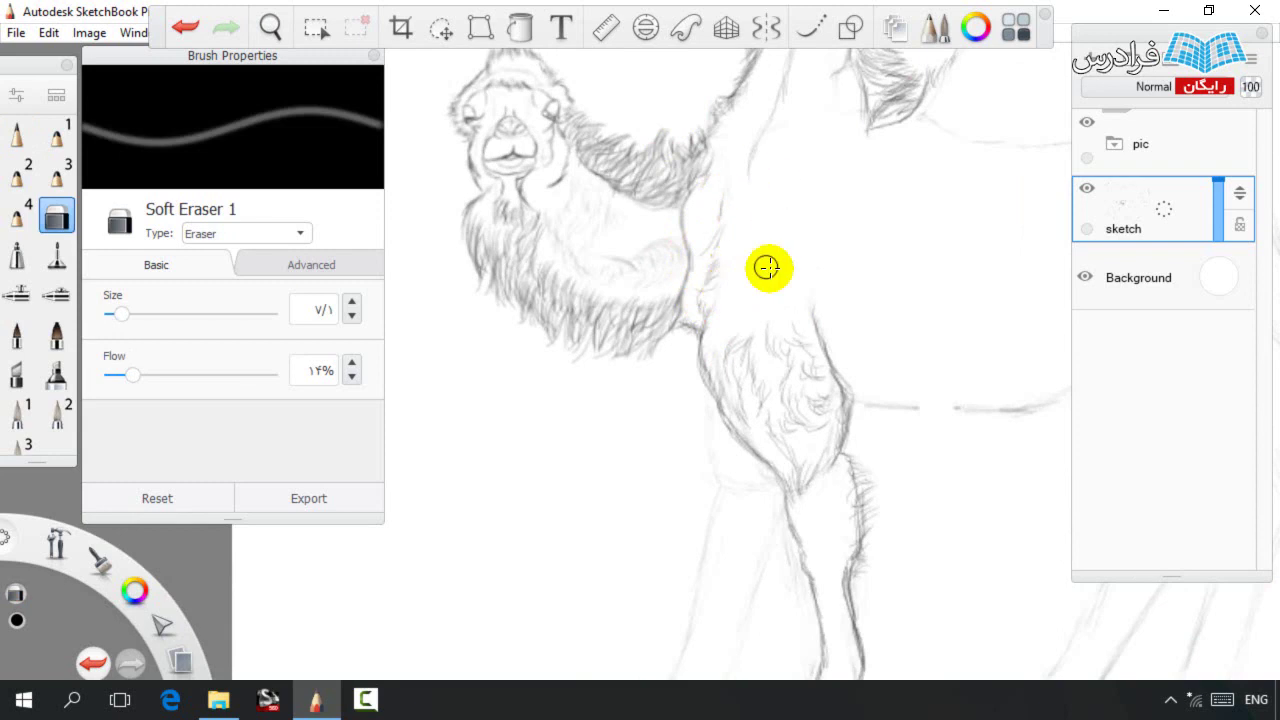
Set the Hard Pencil's opacity to 38% and draw the upper front contour of the far front leg.
key(space)
drag(795, 464, 766, 271)
key(b)
click(172, 375)
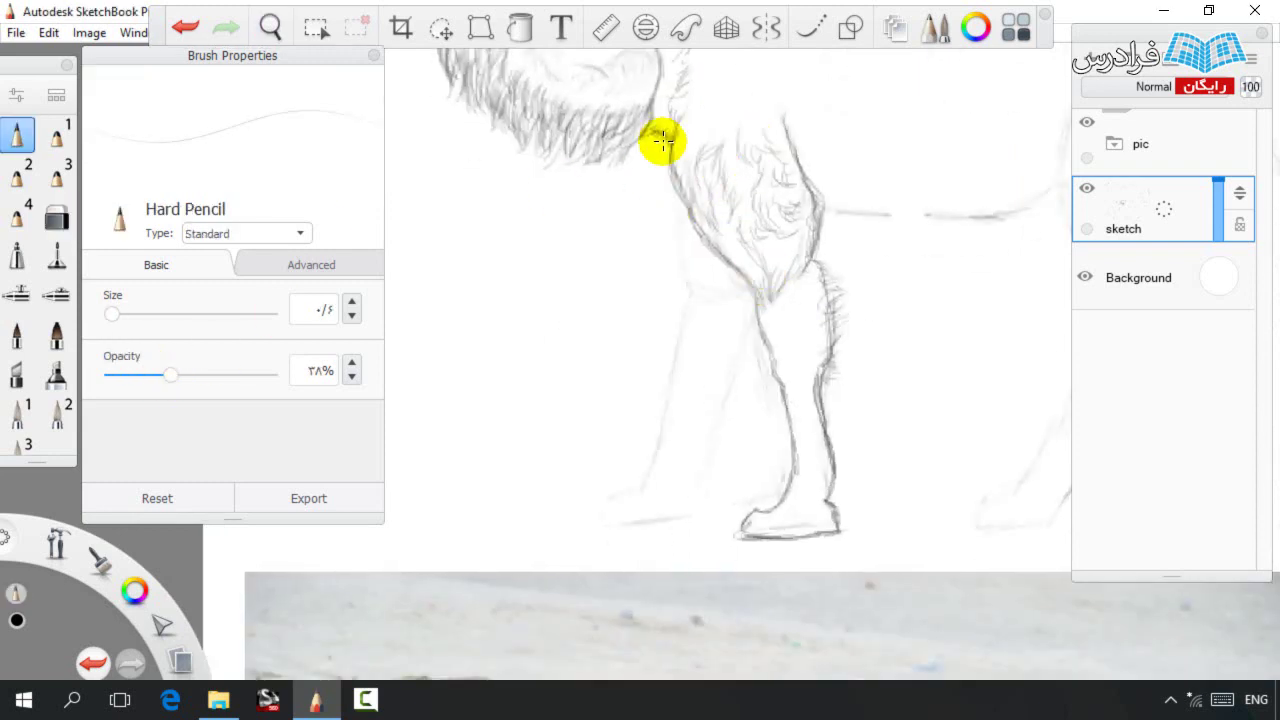
mouse_move(656, 196)
mouse_down()
mouse_move(669, 241)
mouse_move(688, 170)
mouse_move(707, 253)
mouse_move(672, 241)
mouse_move(691, 305)
mouse_up()
key(e)
key(e)
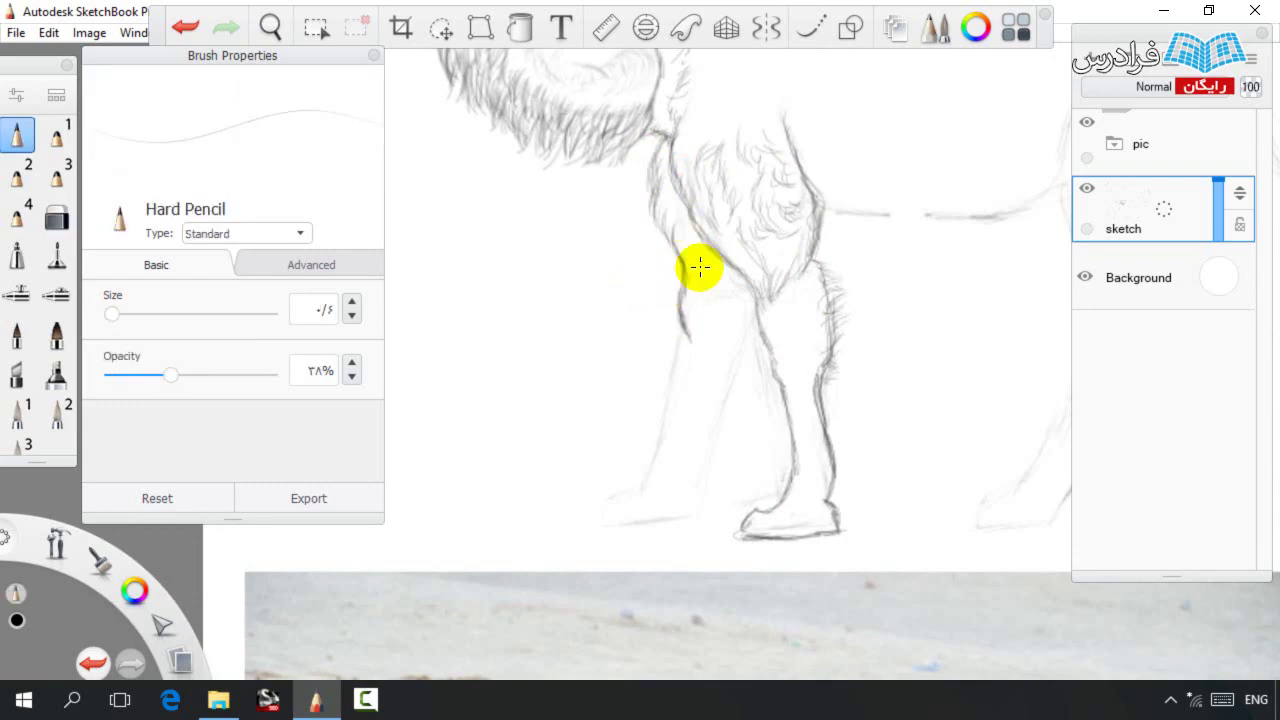
Draw the far front leg's lower contours down to the ankle and outline its foot.
drag(750, 335, 738, 355)
mouse_move(753, 311)
mouse_down()
mouse_move(679, 351)
mouse_move(730, 364)
mouse_move(705, 438)
mouse_up()
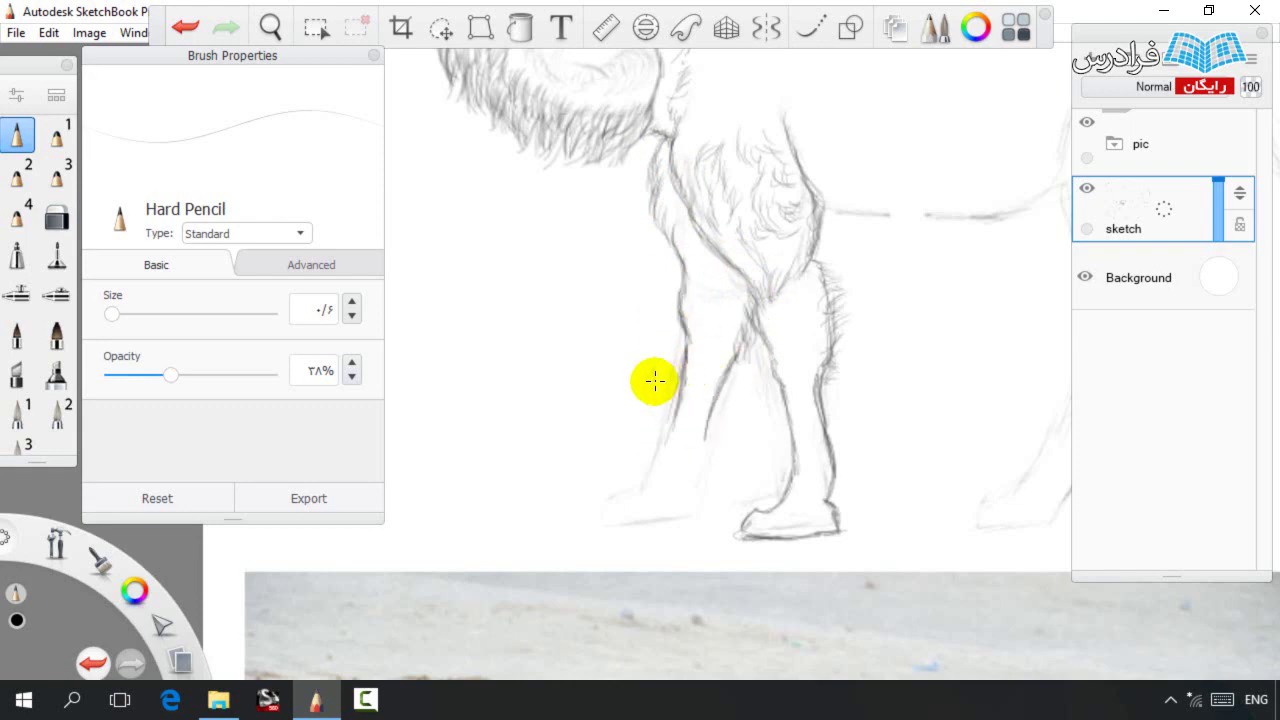
mouse_move(681, 386)
mouse_down()
mouse_move(648, 476)
mouse_move(721, 407)
mouse_move(705, 469)
mouse_move(709, 451)
mouse_move(693, 443)
mouse_move(701, 497)
mouse_move(688, 415)
mouse_move(656, 449)
mouse_move(699, 511)
mouse_move(636, 522)
mouse_move(622, 489)
mouse_move(633, 465)
mouse_move(628, 507)
mouse_move(612, 518)
mouse_move(649, 491)
mouse_up()
key(space)
mouse_move(746, 329)
mouse_down()
mouse_move(678, 357)
mouse_move(706, 254)
mouse_up()
key(space)
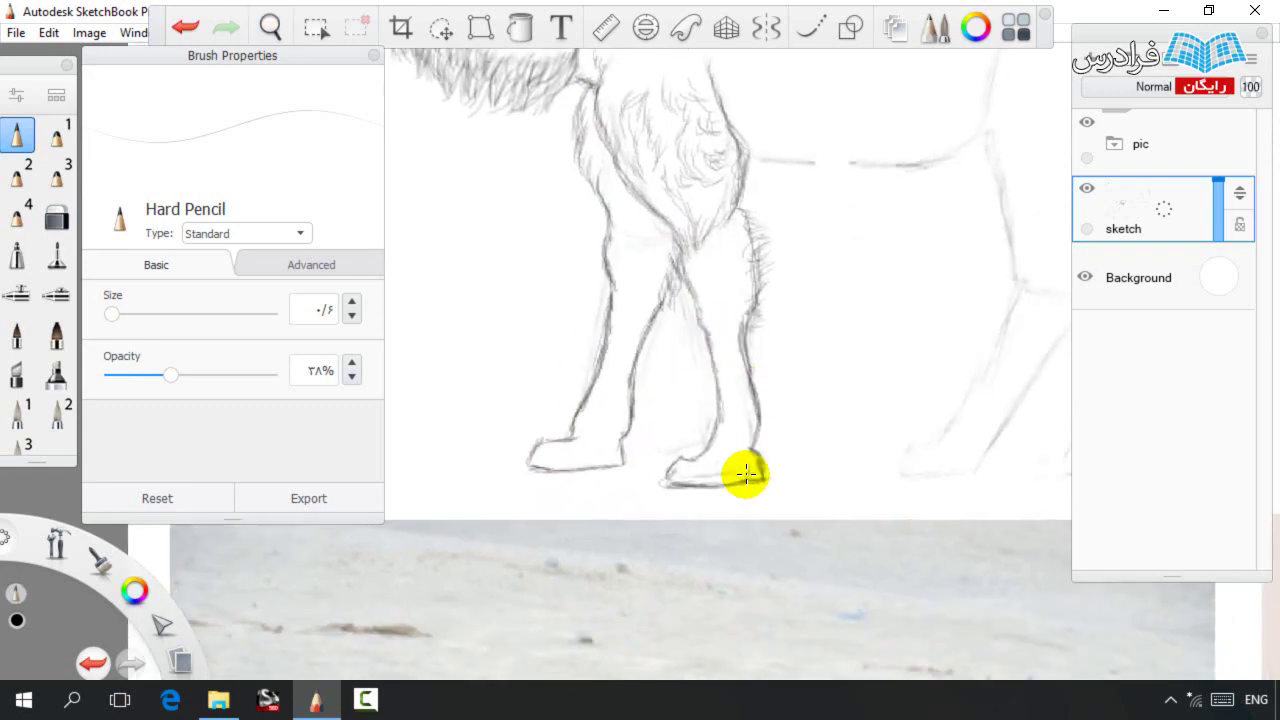
Add heel detail to the near foot and fur strokes to both front legs, and save the drawing.
drag(748, 455, 762, 476)
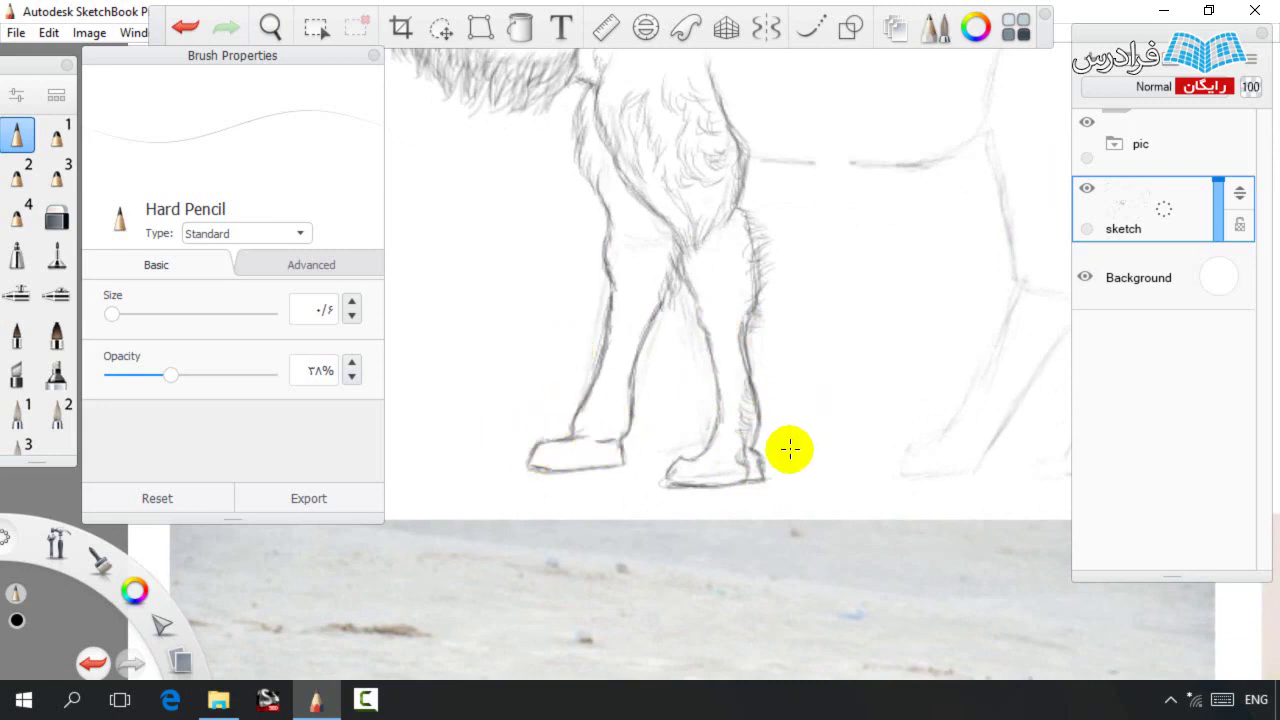
key(space)
drag(745, 387, 714, 297)
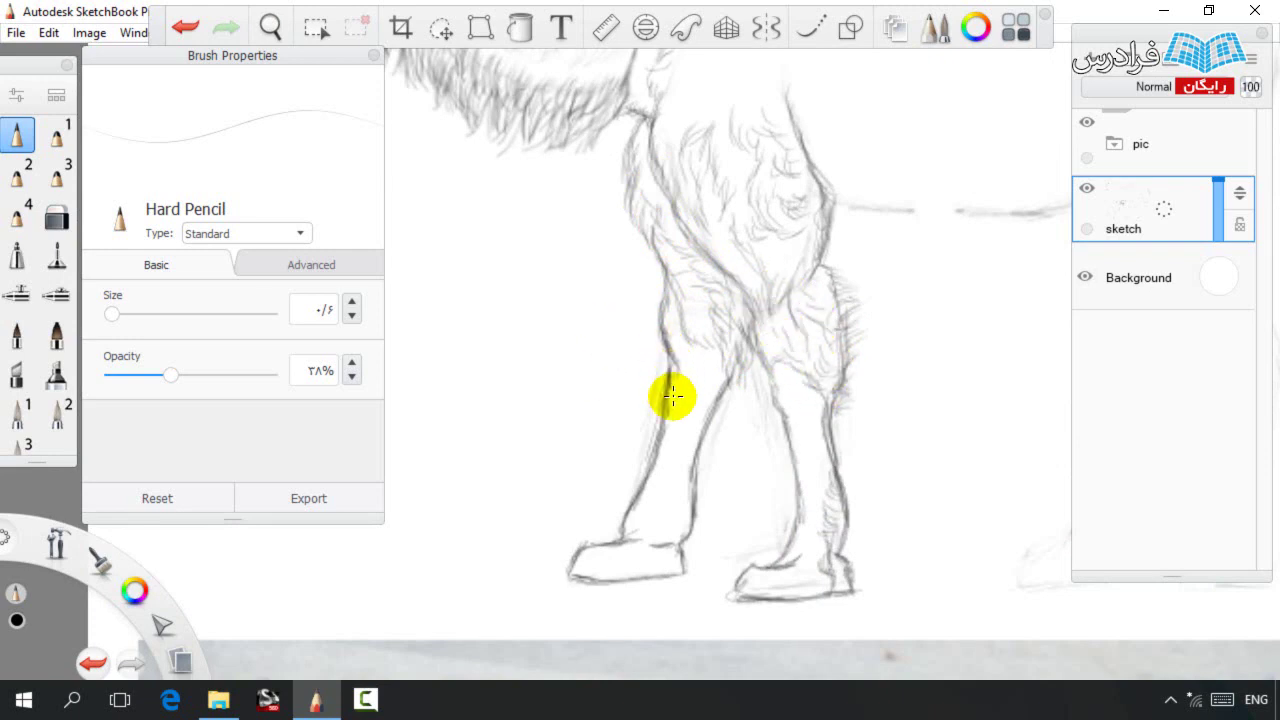
scroll(669, 381, down, 5)
key(ctrl+s)
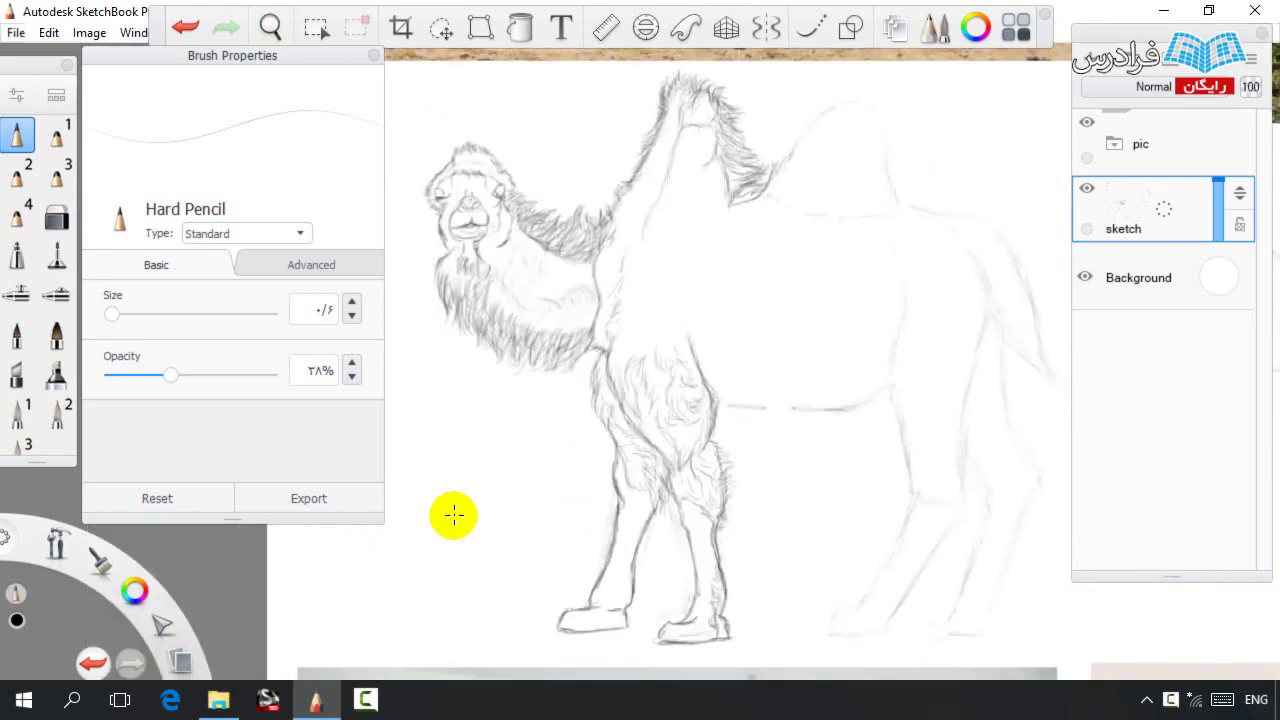
Use lasso selections to shorten the front legs slightly and adjust the head and neck.
click(441, 29)
mouse_move(537, 645)
mouse_down()
mouse_move(580, 366)
mouse_move(605, 316)
mouse_move(641, 287)
mouse_move(729, 420)
mouse_move(712, 664)
mouse_move(545, 650)
mouse_up()
mouse_move(639, 515)
mouse_down()
mouse_move(625, 519)
mouse_move(620, 471)
mouse_move(621, 506)
mouse_move(614, 471)
mouse_move(598, 489)
mouse_move(606, 472)
mouse_move(601, 511)
mouse_up()
key(ctrl+z)
key(ctrl+d)
mouse_move(402, 180)
mouse_down()
mouse_move(563, 126)
mouse_move(600, 274)
mouse_move(526, 406)
mouse_move(447, 350)
mouse_move(486, 100)
mouse_move(609, 271)
mouse_move(563, 380)
mouse_move(420, 425)
mouse_move(449, 366)
mouse_move(437, 309)
mouse_up()
click(684, 288)
Draw the rear hump's contour from the dip between the humps over the top and down to the back.
key(space)
drag(772, 287, 693, 343)
mouse_move(702, 224)
mouse_down()
mouse_move(745, 165)
mouse_move(815, 169)
mouse_up()
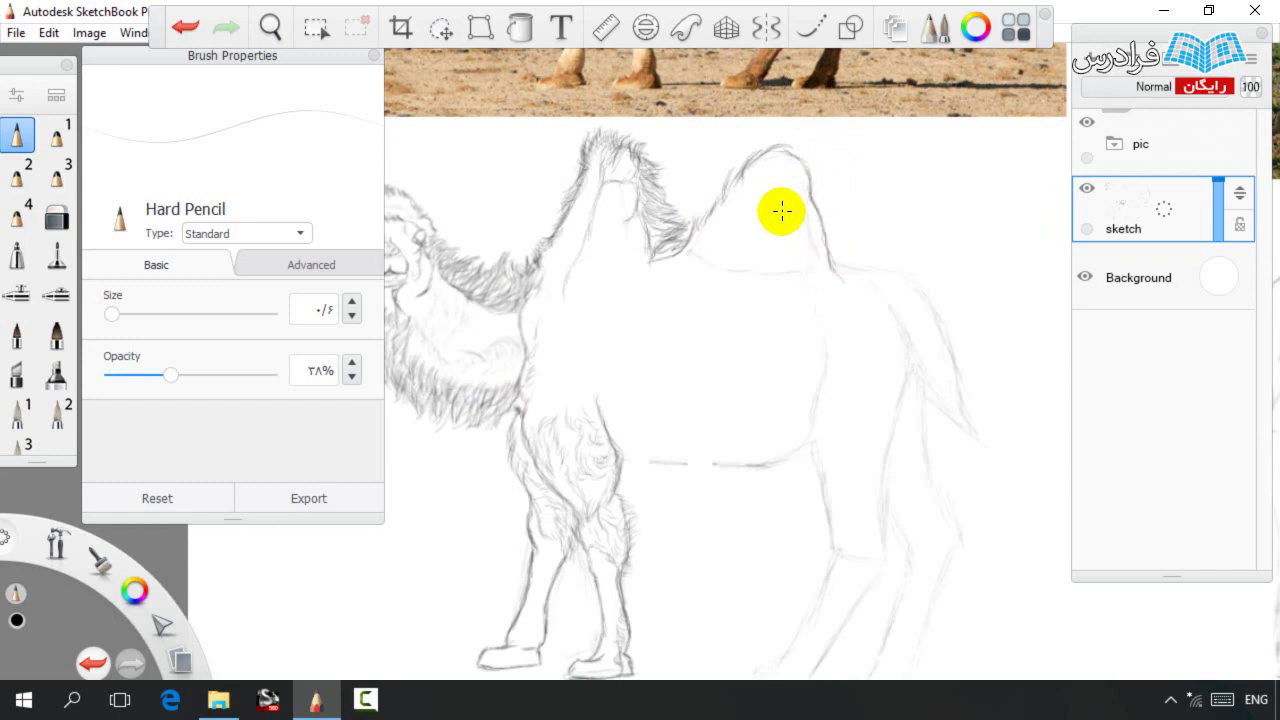
drag(841, 281, 830, 270)
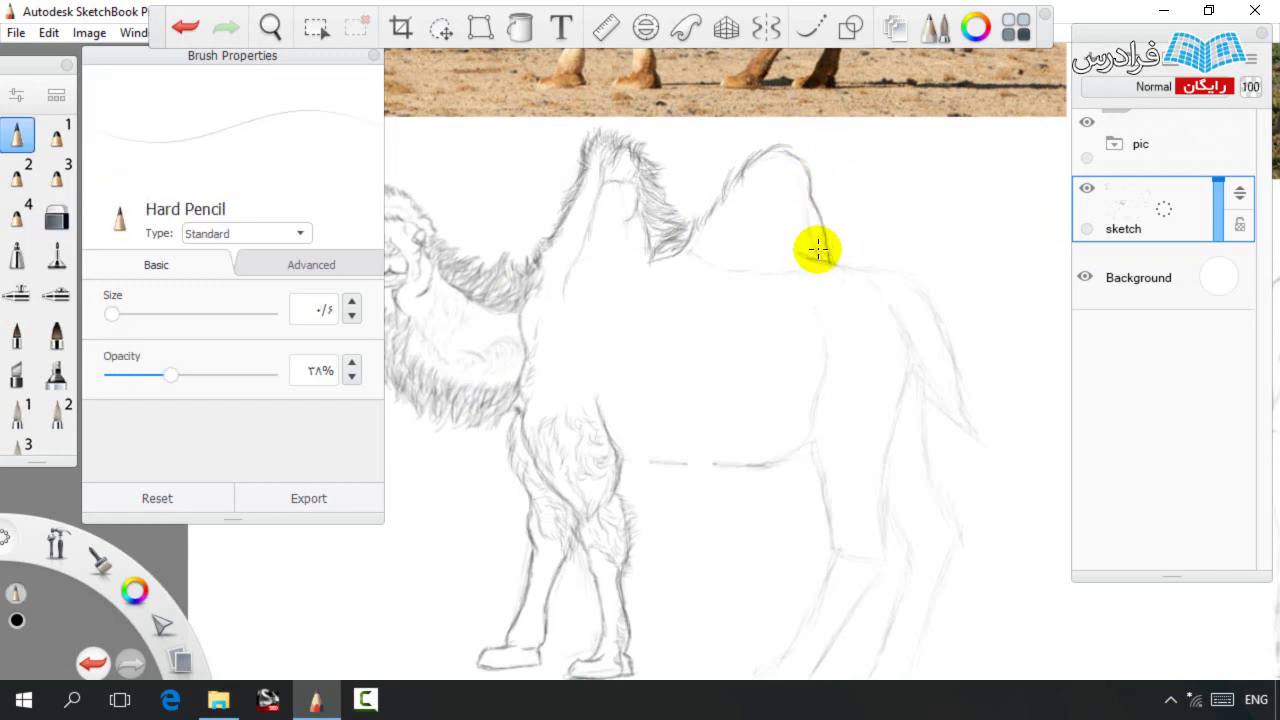
Add fur strokes along the rear hump's slopes and top, and erase the rough guide line beneath the hump.
drag(734, 284, 754, 255)
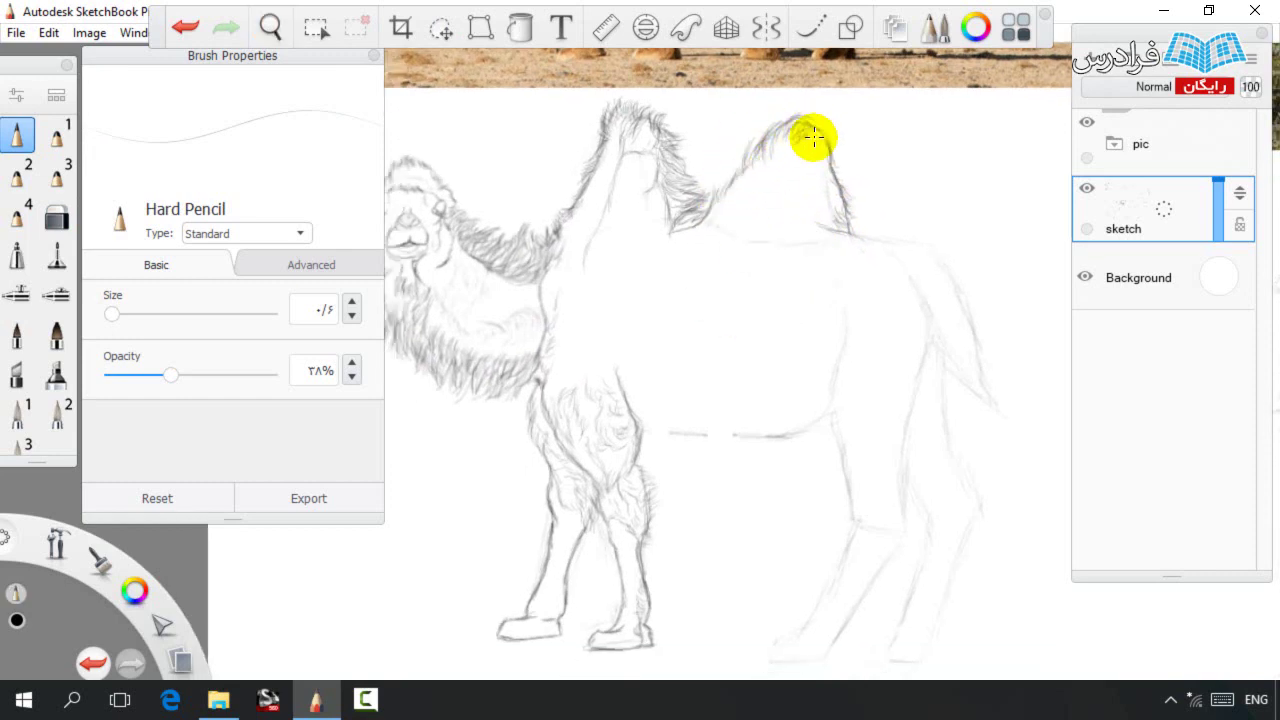
drag(755, 152, 704, 231)
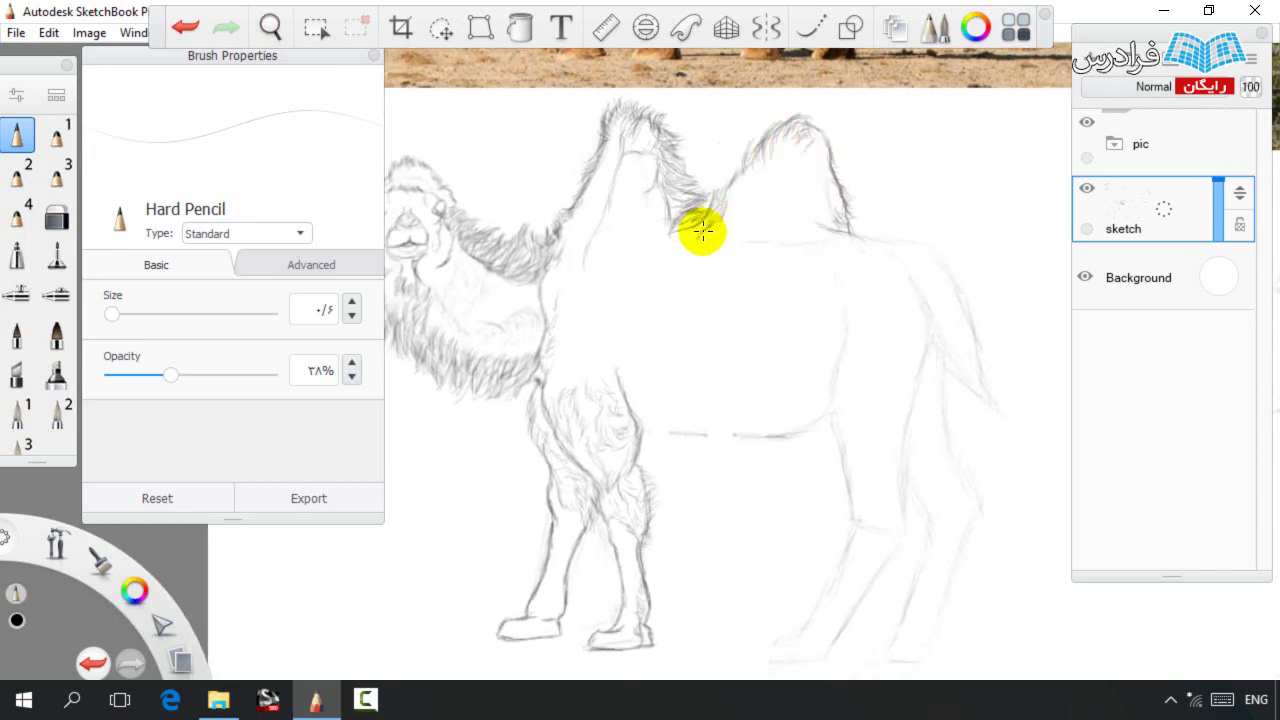
key(e)
drag(814, 243, 743, 243)
key(e)
key(space)
drag(766, 300, 753, 220)
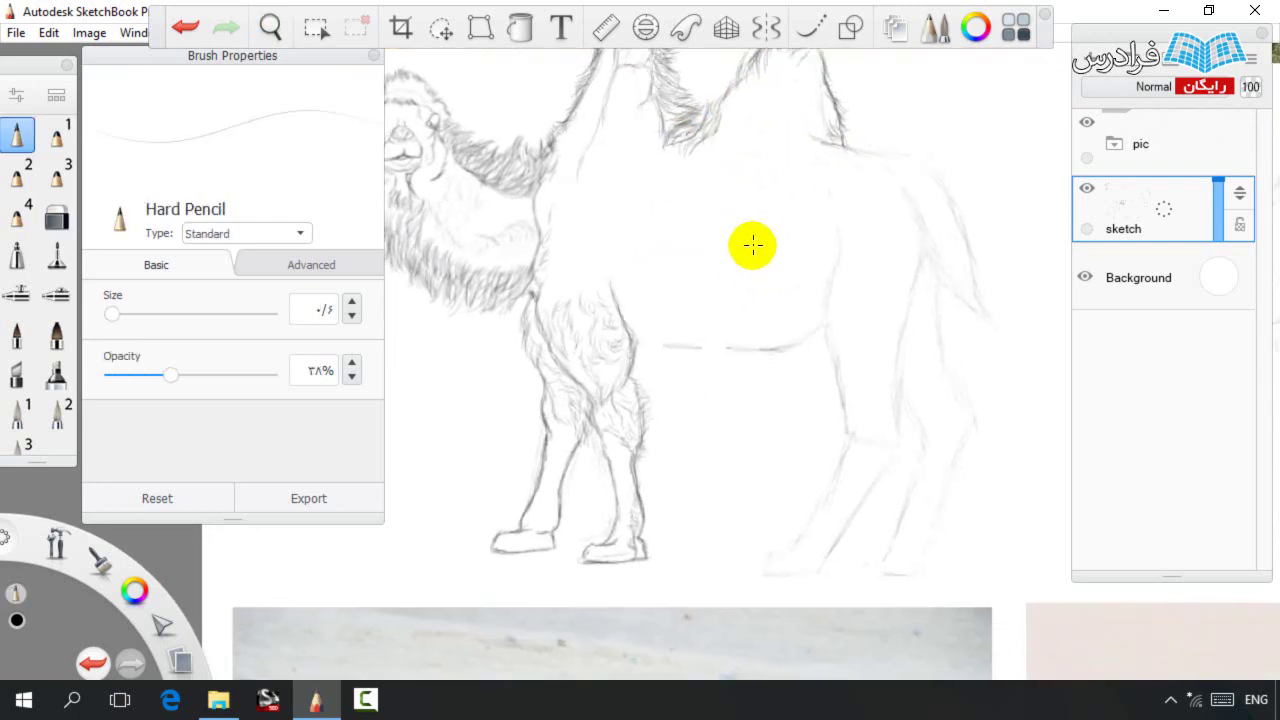
Draw the belly contour from the near hind leg to the front leg, and erase the rough guide lines along it.
drag(820, 302, 738, 352)
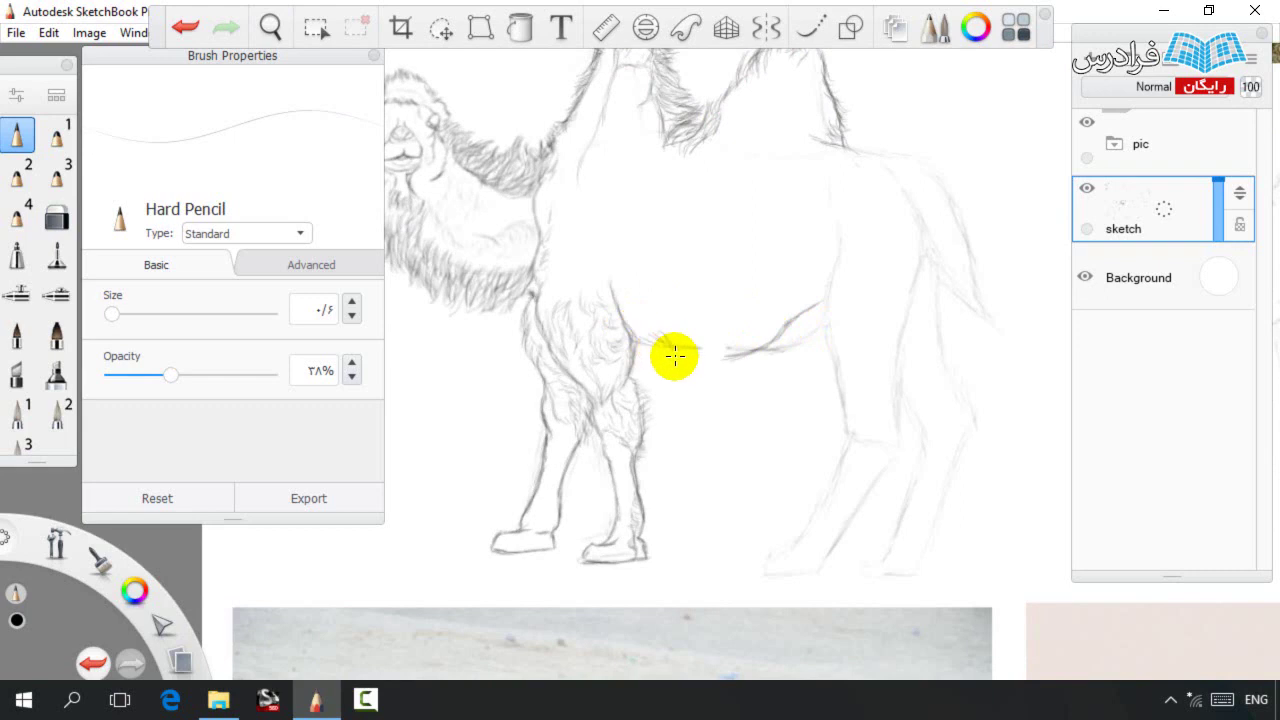
key(e)
key(e)
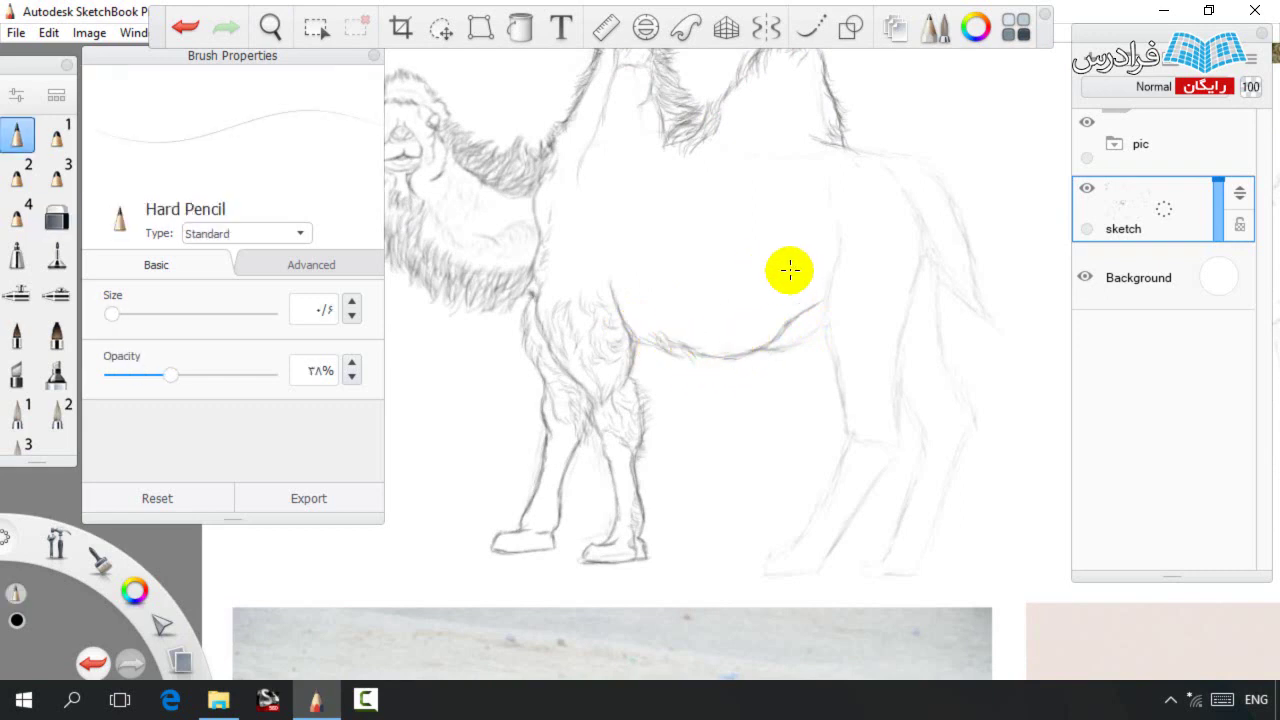
key(e)
key(e)
Draw the flank fold in front of the near hind leg and clean up where it joins the belly.
mouse_move(814, 303)
mouse_down()
mouse_move(829, 191)
mouse_move(831, 255)
mouse_move(814, 261)
mouse_move(841, 250)
mouse_move(826, 297)
mouse_up()
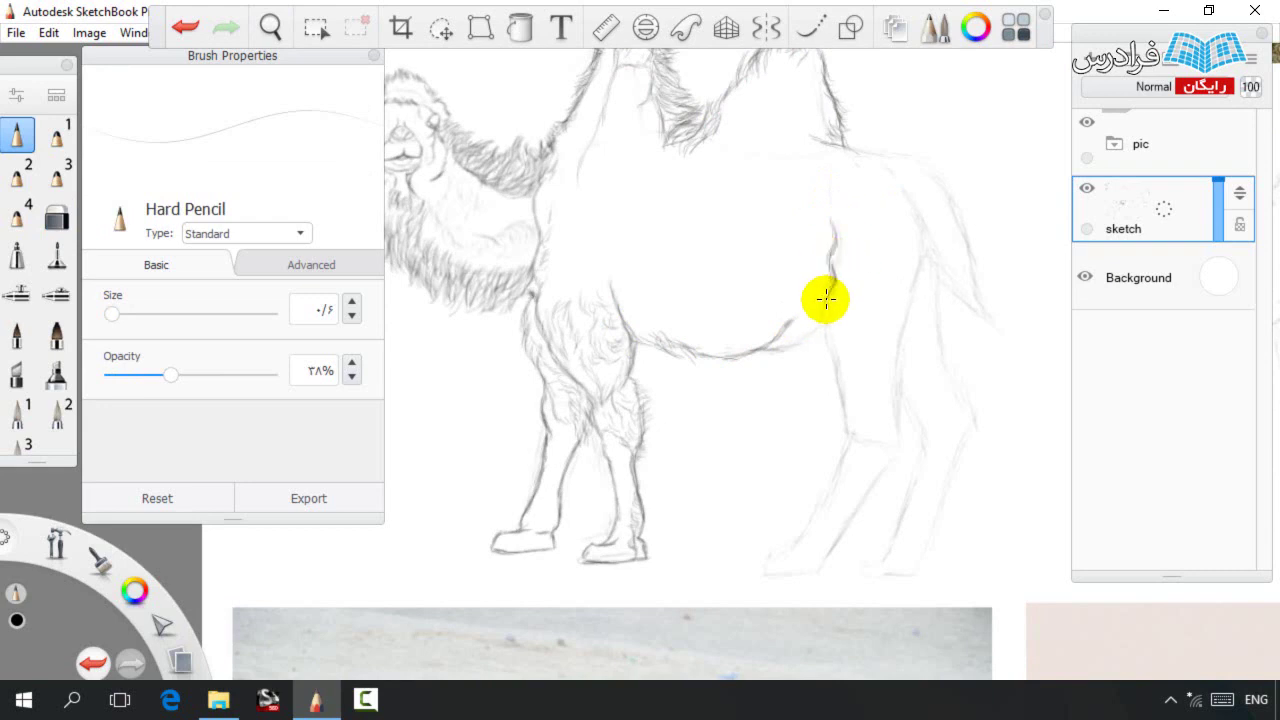
key(e)
key(e)
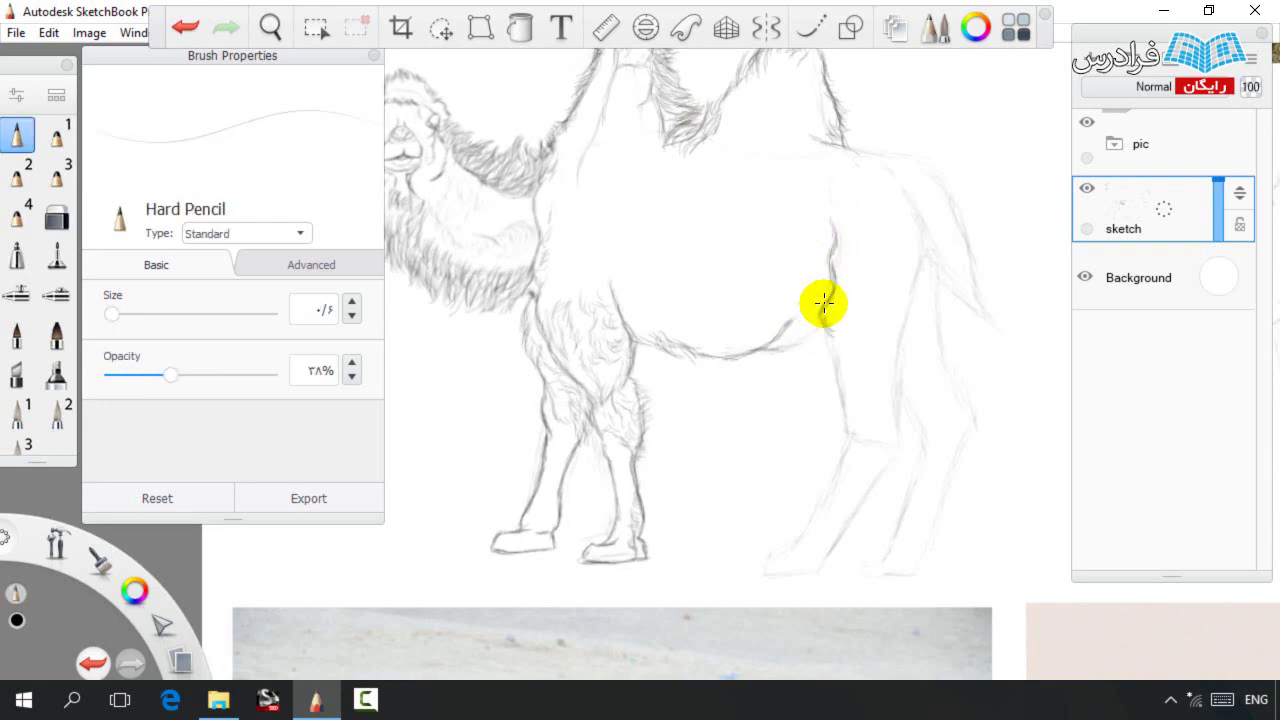
key(e)
key(e)
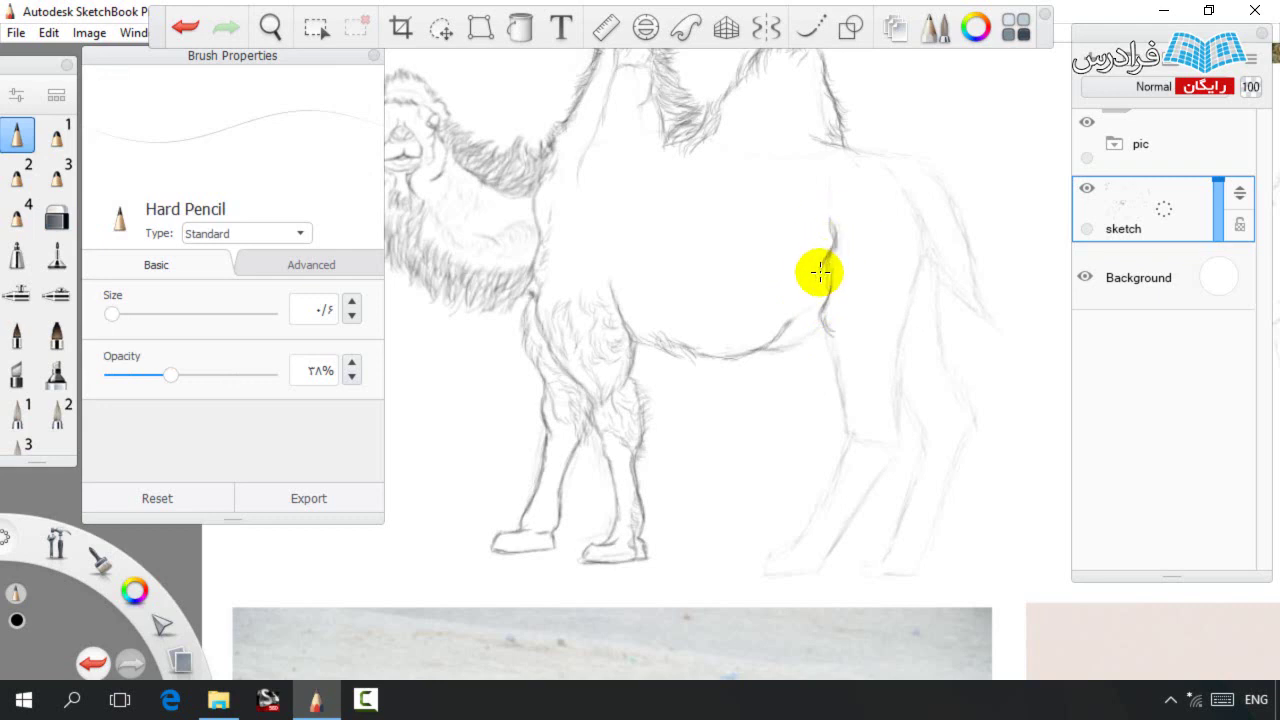
mouse_move(824, 323)
mouse_down()
mouse_move(766, 349)
mouse_move(797, 342)
mouse_move(846, 257)
mouse_move(805, 305)
mouse_up()
Draw the near hind leg's front contour and foot, with a light ground line level with the front feet.
key(space)
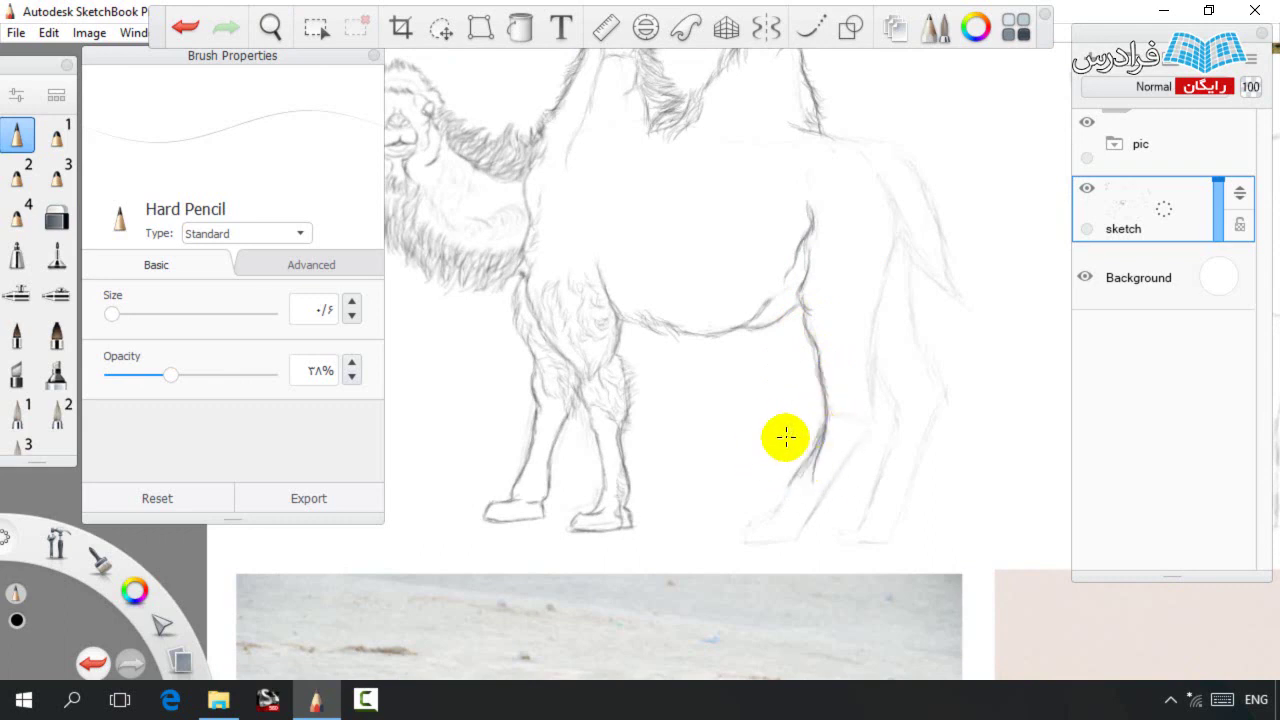
drag(800, 467, 777, 506)
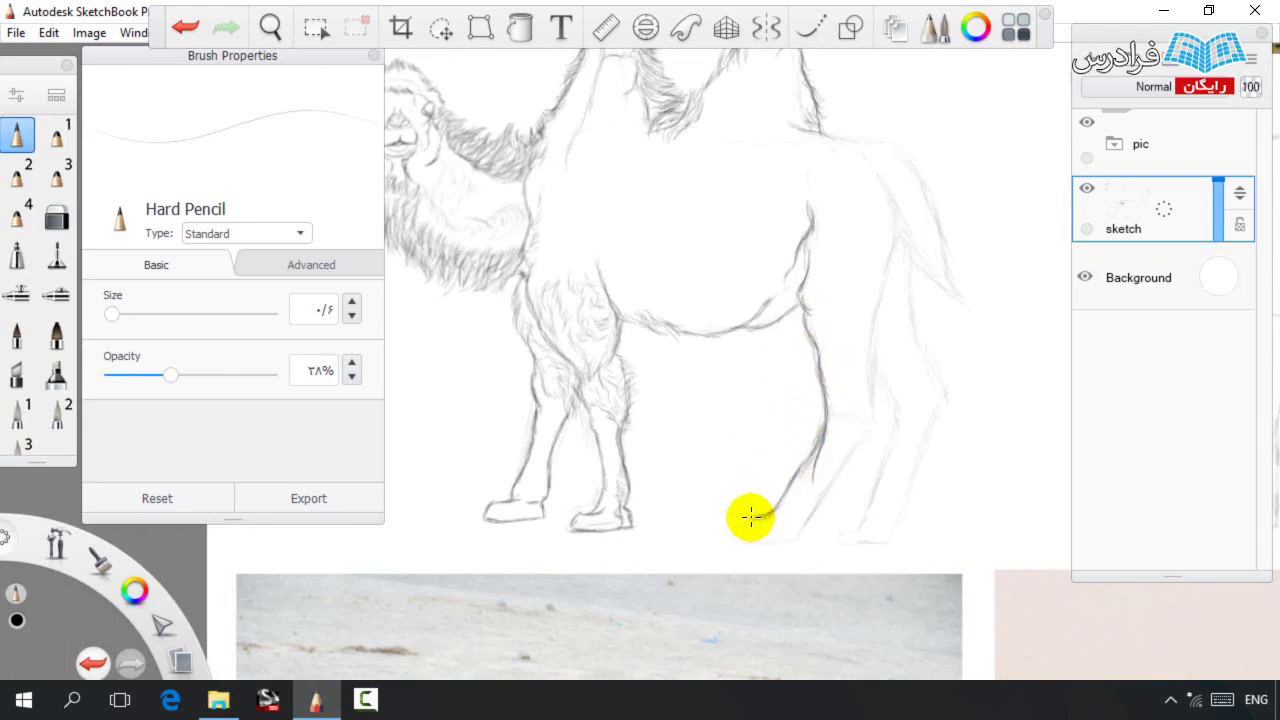
drag(628, 529, 915, 529)
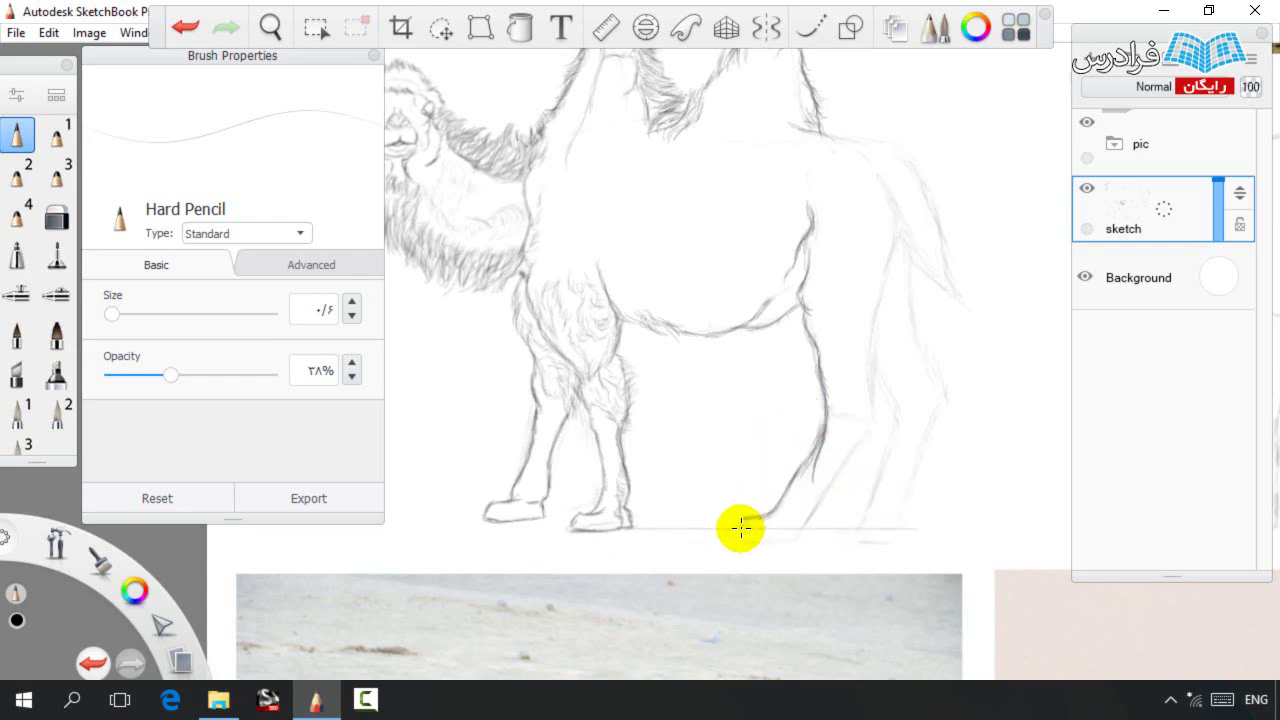
drag(749, 533, 803, 533)
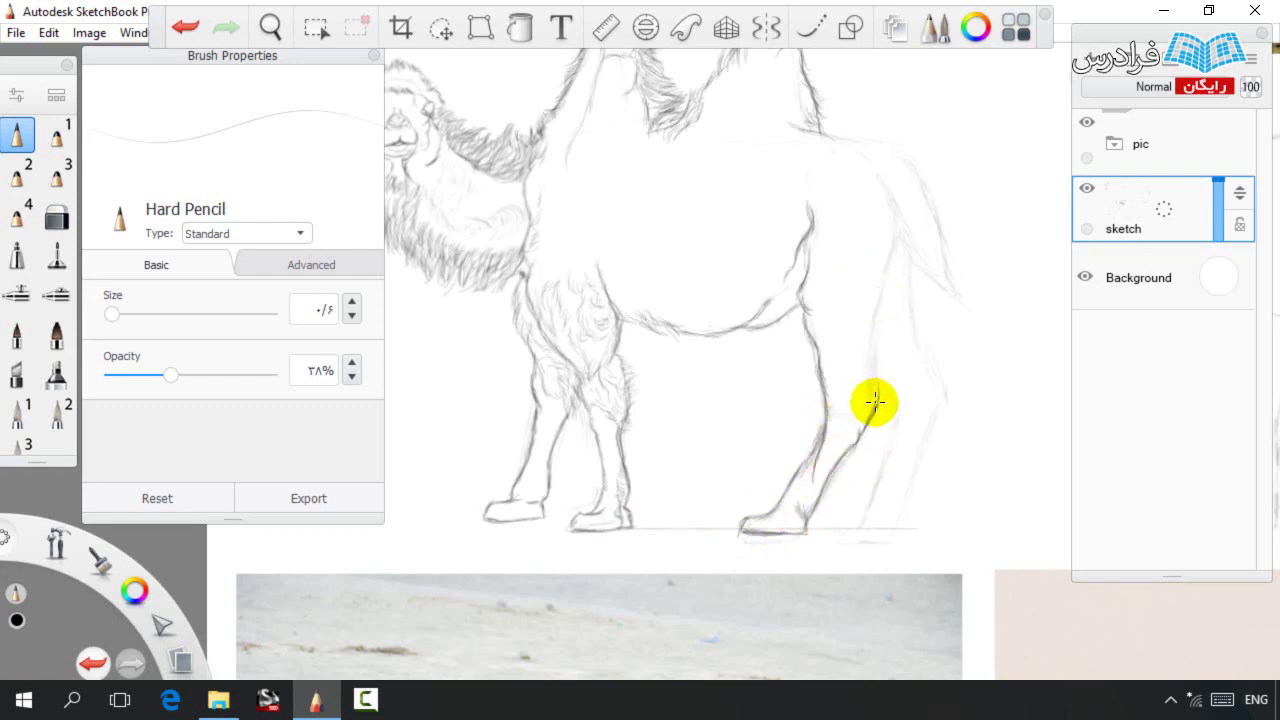
Draw the near hind leg's rear contour from the hock up to the rump.
drag(883, 380, 877, 316)
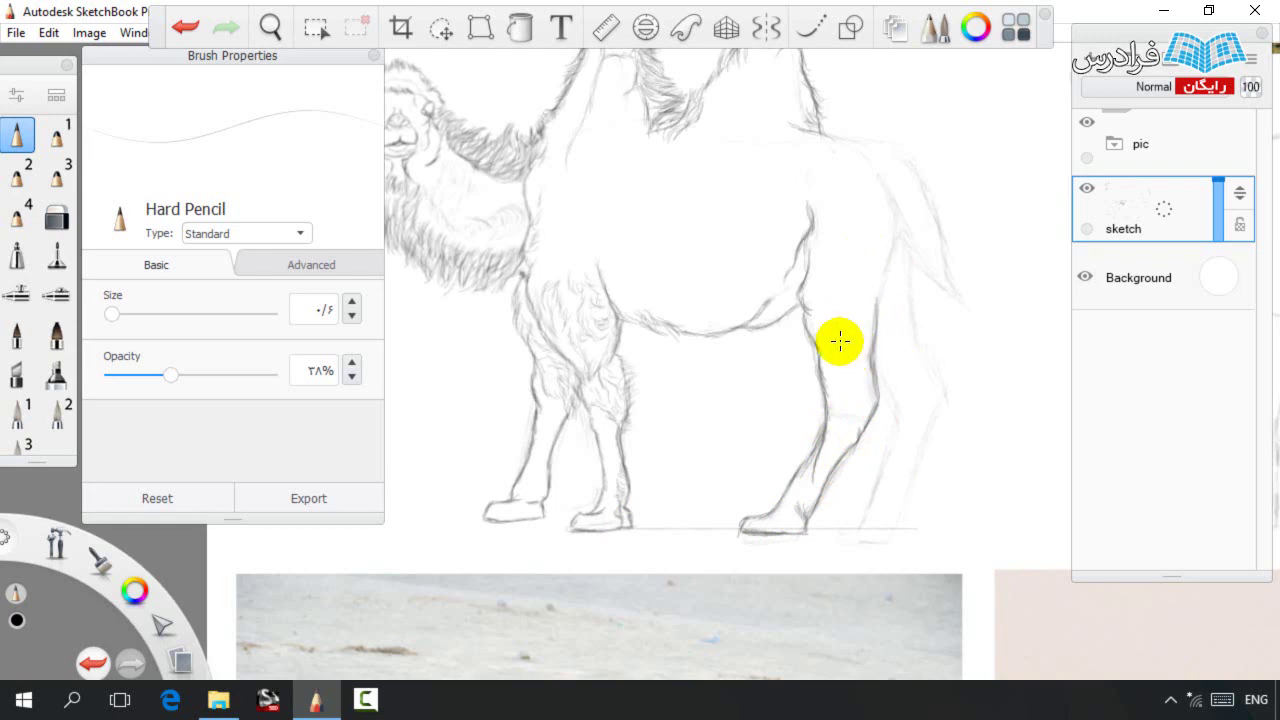
drag(868, 365, 857, 403)
key(space)
drag(898, 290, 870, 368)
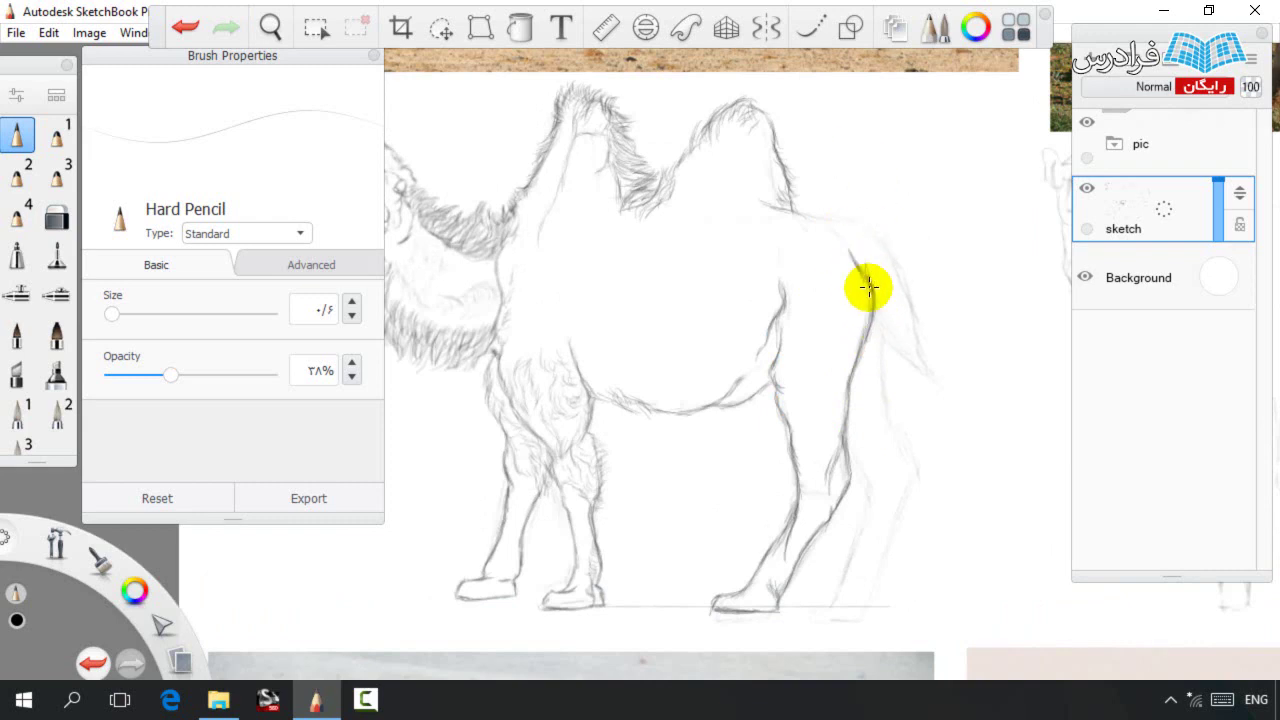
Clean up the rear hump's base, draw the back line over the rump, and outline the tail with pencil opacity at 47%.
key(e)
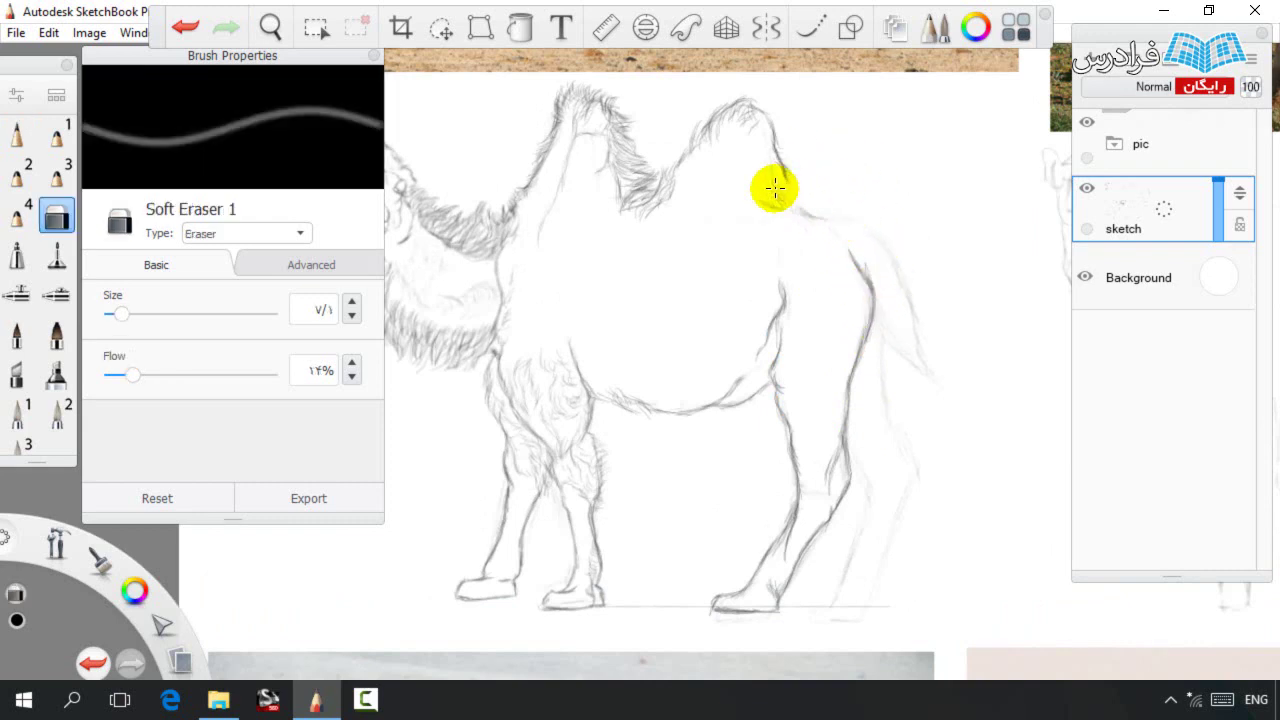
key(e)
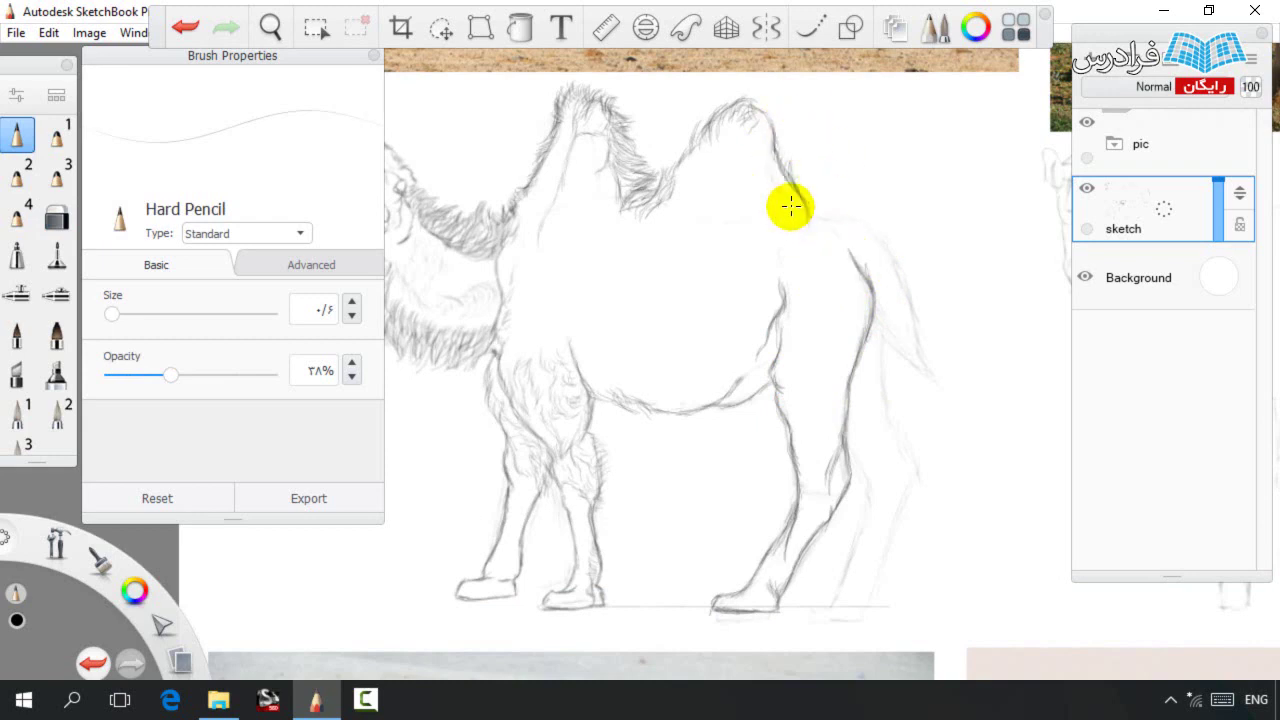
drag(831, 221, 873, 248)
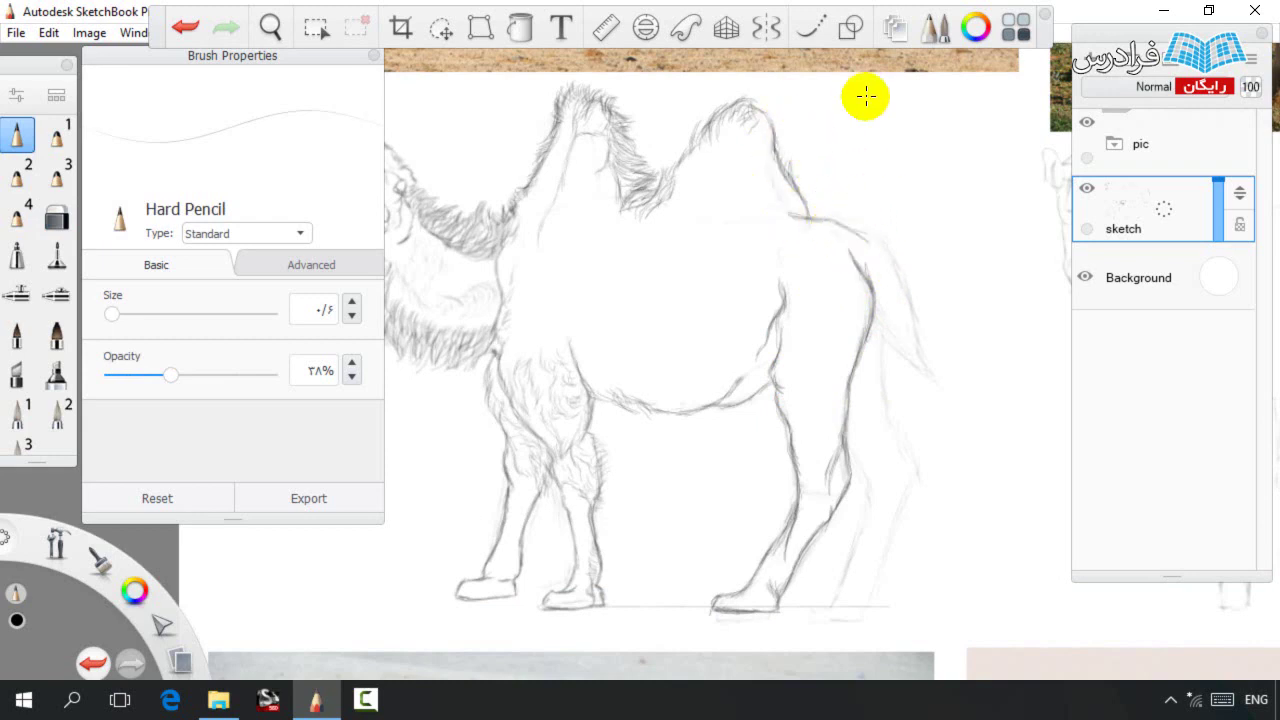
drag(171, 374, 184, 374)
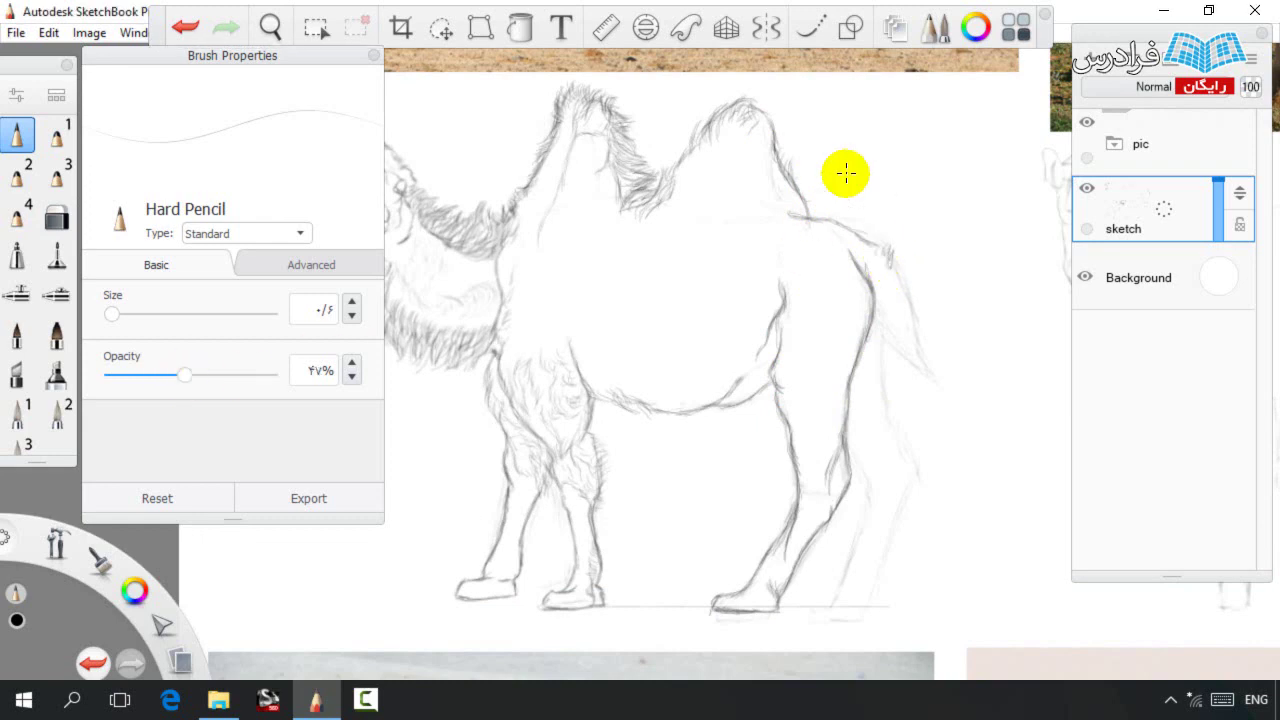
mouse_move(876, 296)
mouse_down()
mouse_move(898, 323)
mouse_move(899, 357)
mouse_up()
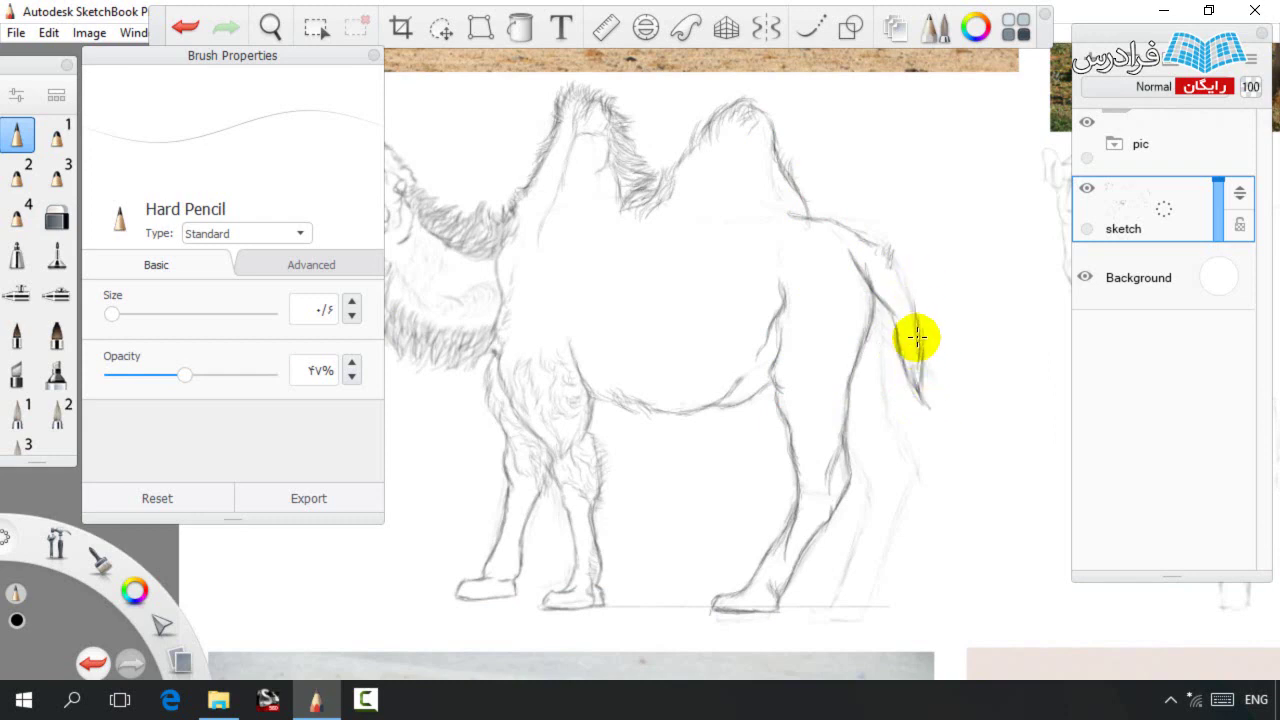
drag(917, 348, 906, 266)
Draw the far hind leg's contours and foot behind the near hind leg.
scroll(887, 249, down, 3)
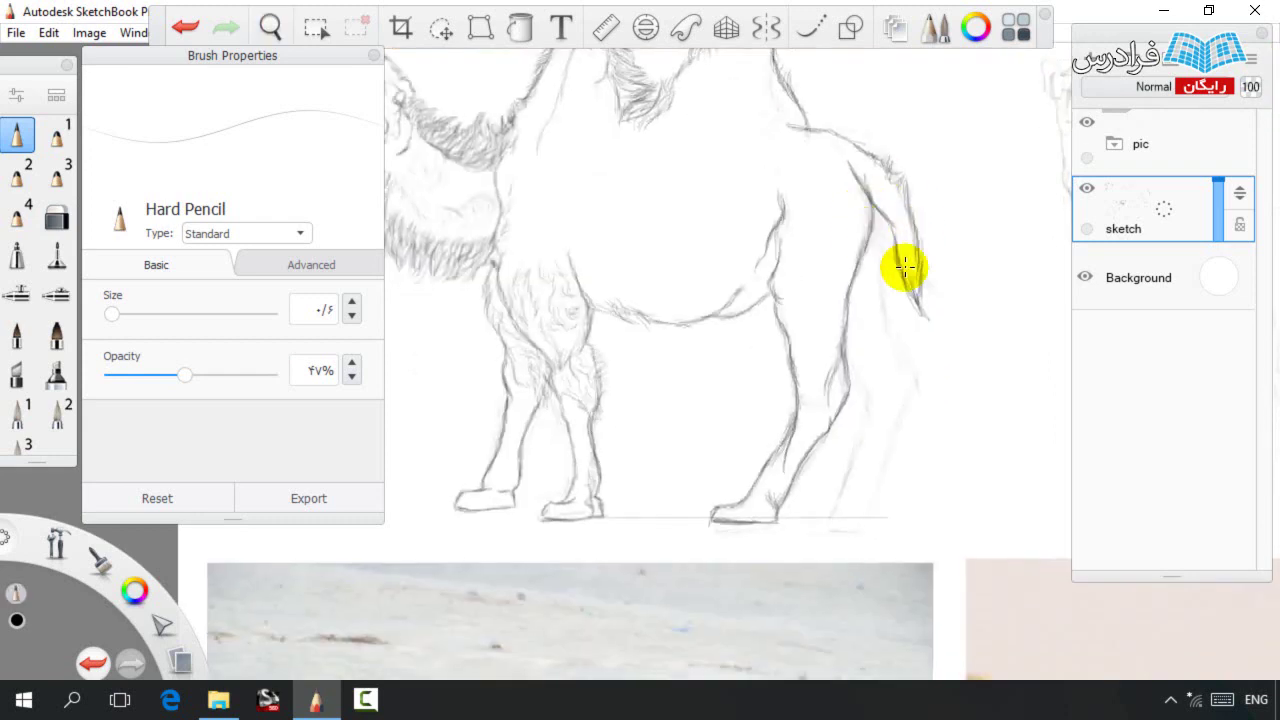
mouse_move(885, 251)
mouse_down()
mouse_move(884, 358)
mouse_move(889, 309)
mouse_move(916, 391)
mouse_move(894, 391)
mouse_move(906, 400)
mouse_move(866, 494)
mouse_move(866, 406)
mouse_move(866, 491)
mouse_move(873, 450)
mouse_up()
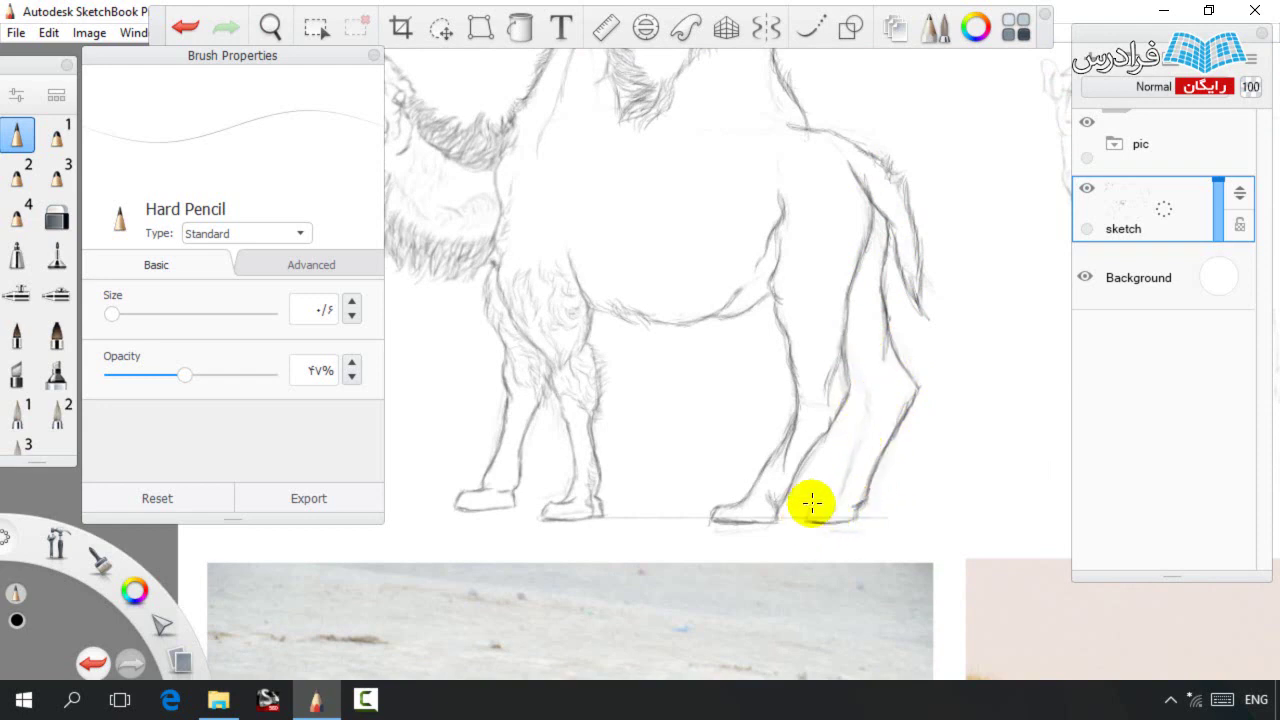
mouse_move(823, 502)
mouse_down()
mouse_move(811, 414)
mouse_move(850, 486)
mouse_move(864, 424)
mouse_move(841, 375)
mouse_move(866, 399)
mouse_move(861, 433)
mouse_move(862, 385)
mouse_move(825, 340)
mouse_move(890, 344)
mouse_move(894, 423)
mouse_up()
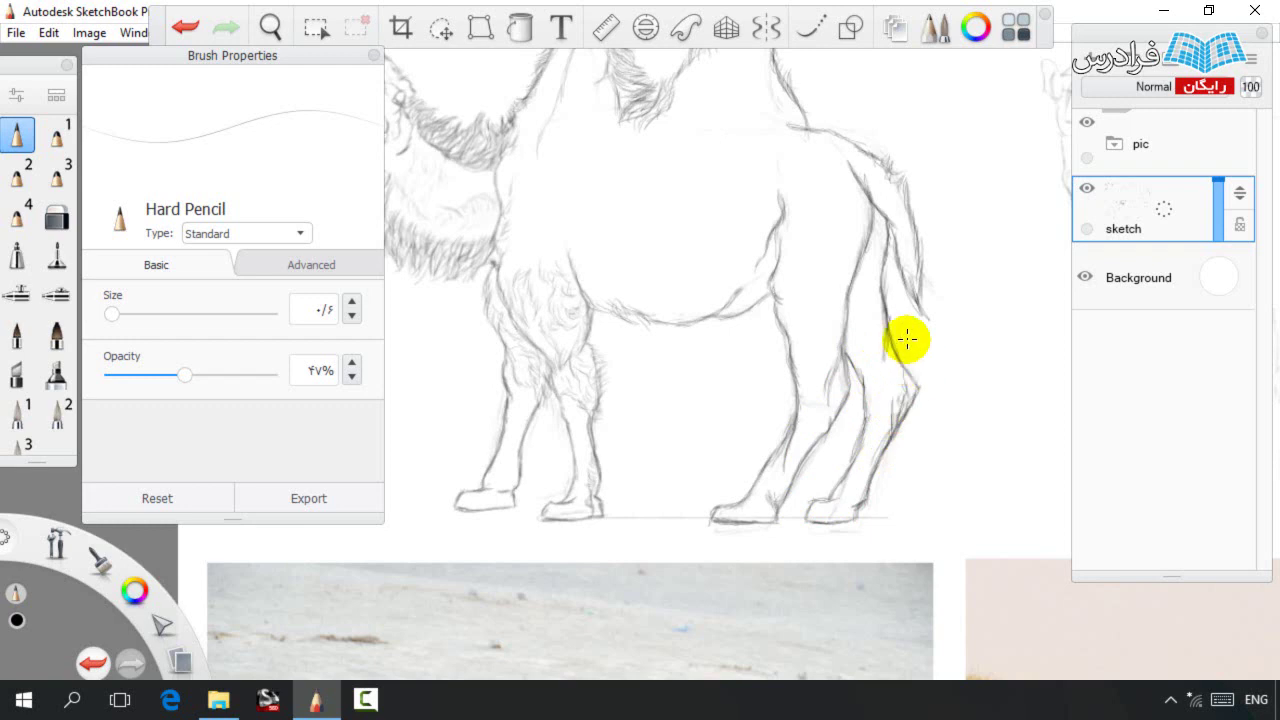
Set the pencil opacity to 25% and add light fur strokes across the shoulder and along the belly.
key(space)
drag(801, 276, 837, 363)
drag(183, 377, 144, 384)
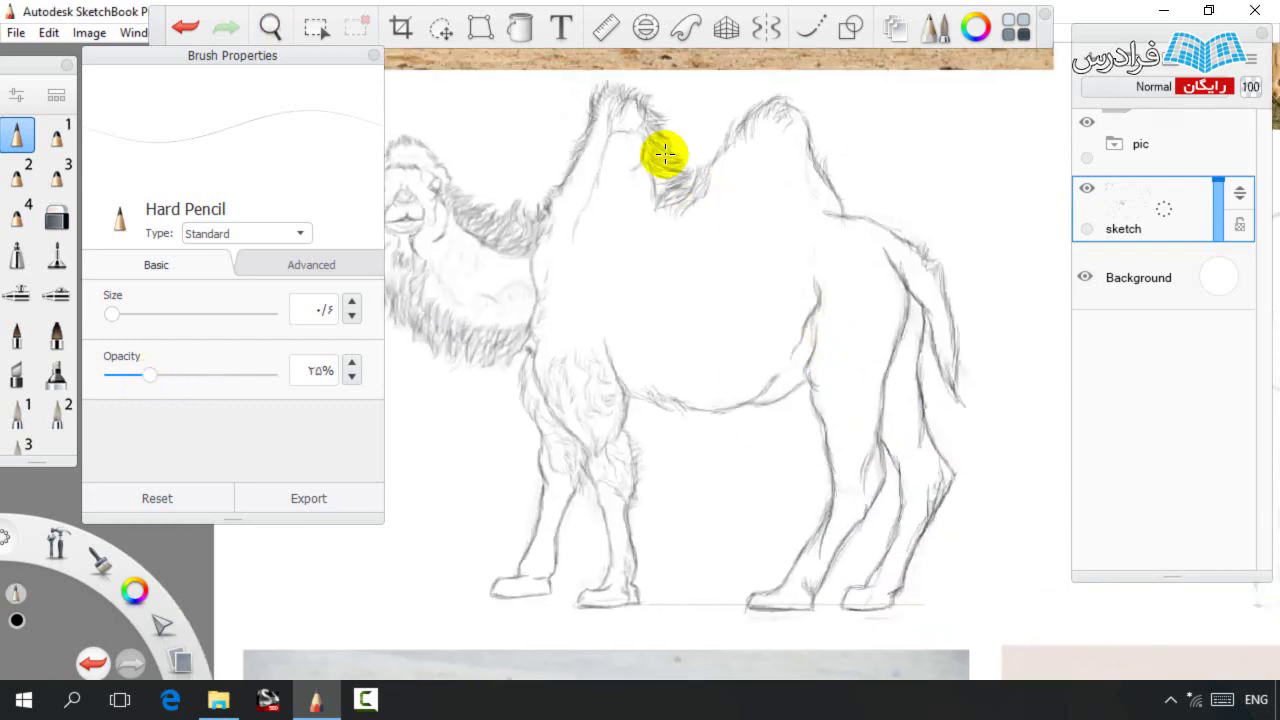
mouse_move(649, 270)
mouse_down()
mouse_move(610, 341)
mouse_move(569, 241)
mouse_move(603, 305)
mouse_move(600, 340)
mouse_move(605, 270)
mouse_move(587, 307)
mouse_move(598, 261)
mouse_move(601, 300)
mouse_move(620, 320)
mouse_move(578, 297)
mouse_move(666, 304)
mouse_up()
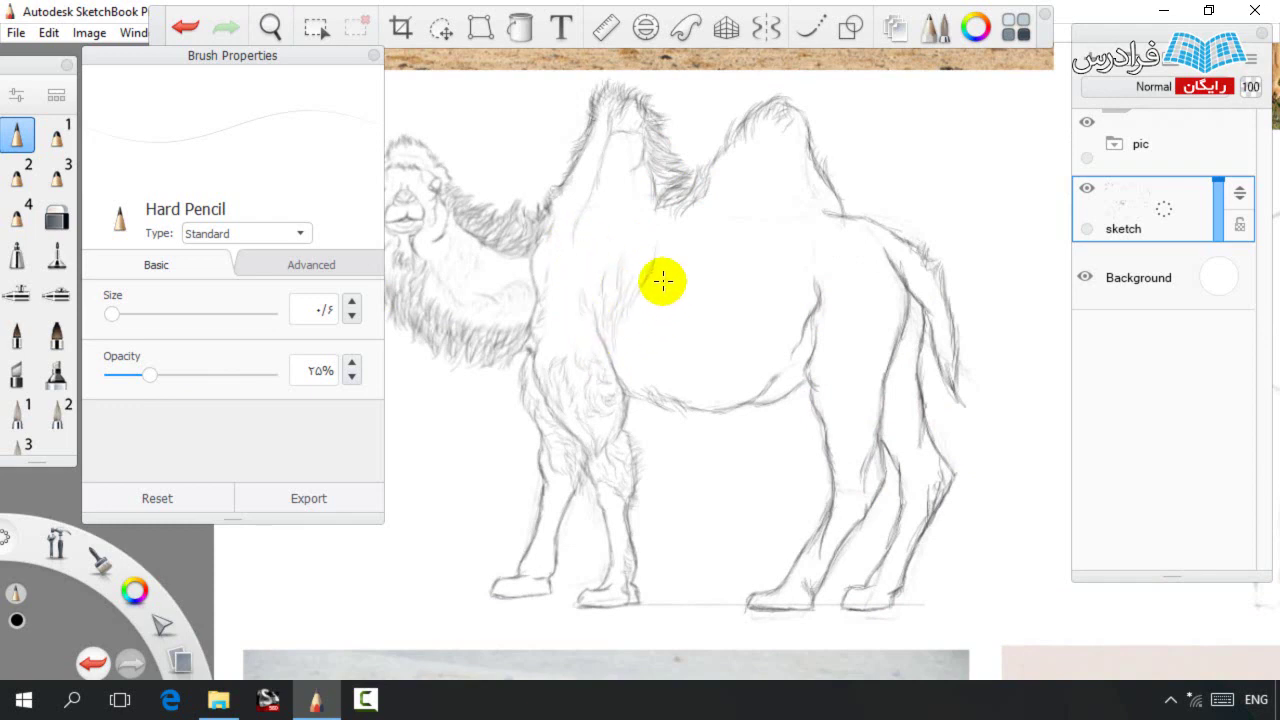
mouse_move(626, 336)
mouse_down()
mouse_move(650, 372)
mouse_move(666, 280)
mouse_move(658, 366)
mouse_move(696, 386)
mouse_move(750, 385)
mouse_move(675, 386)
mouse_move(630, 365)
mouse_move(674, 319)
mouse_move(724, 309)
mouse_move(750, 377)
mouse_move(728, 351)
mouse_move(665, 335)
mouse_move(722, 299)
mouse_move(780, 323)
mouse_up()
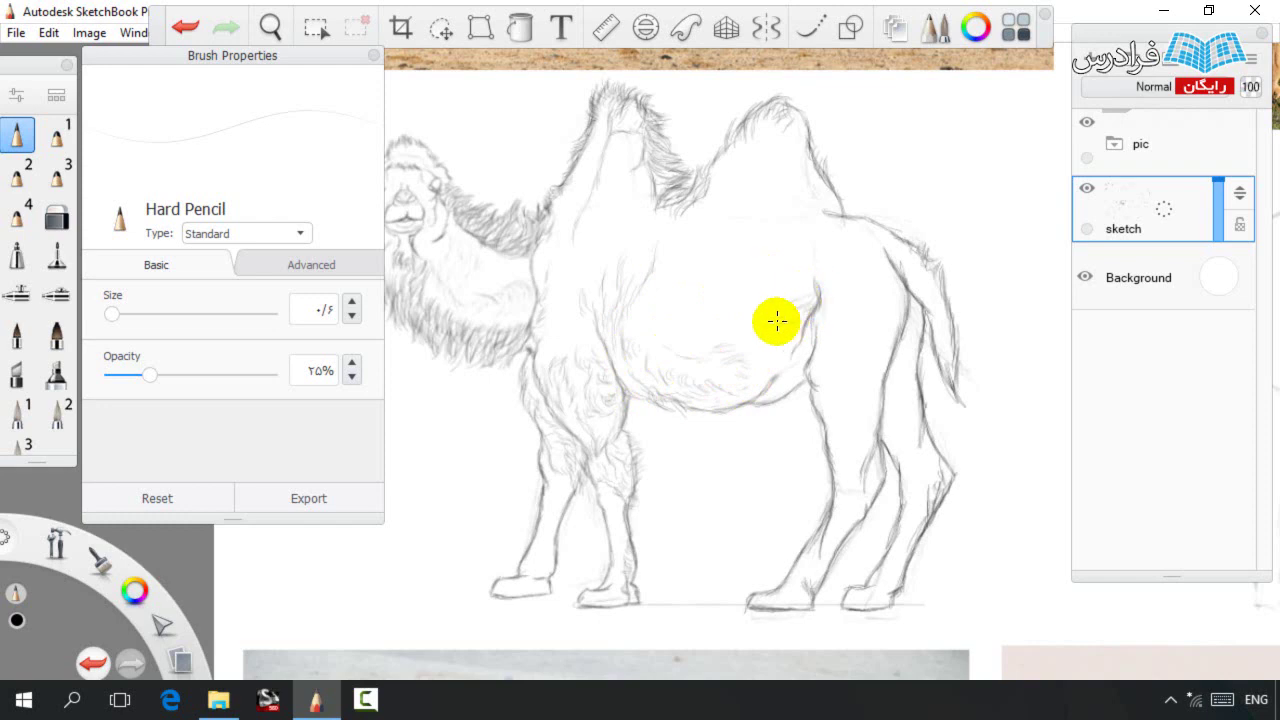
Lasso the camel's head and neck, adjust their position, and deselect.
key(space)
drag(643, 323, 677, 349)
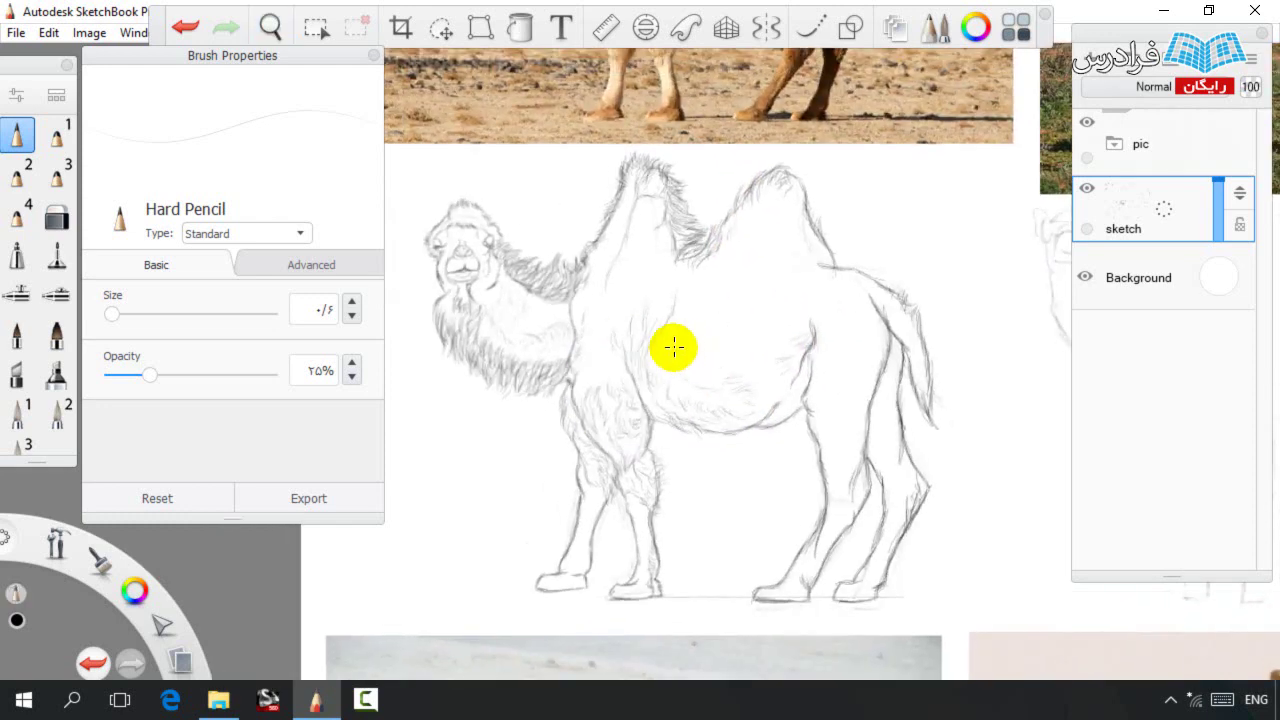
click(445, 33)
mouse_move(413, 290)
mouse_down()
mouse_move(409, 214)
mouse_move(586, 277)
mouse_move(560, 380)
mouse_move(460, 418)
mouse_move(420, 386)
mouse_move(420, 366)
mouse_move(450, 345)
mouse_up()
key(ctrl+d)
Erase and redraw the strokes where the adjusted neck joins the body and front hump.
key(space)
drag(574, 249, 577, 231)
key(e)
key(e)
key(e)
key(e)
Lasso the head again and refine its placement on the neck.
key(space)
drag(560, 411, 574, 371)
click(437, 30)
mouse_move(400, 340)
mouse_down()
mouse_move(556, 170)
mouse_move(636, 259)
mouse_move(632, 366)
mouse_move(609, 411)
mouse_move(468, 430)
mouse_move(508, 440)
mouse_up()
key(Escape)
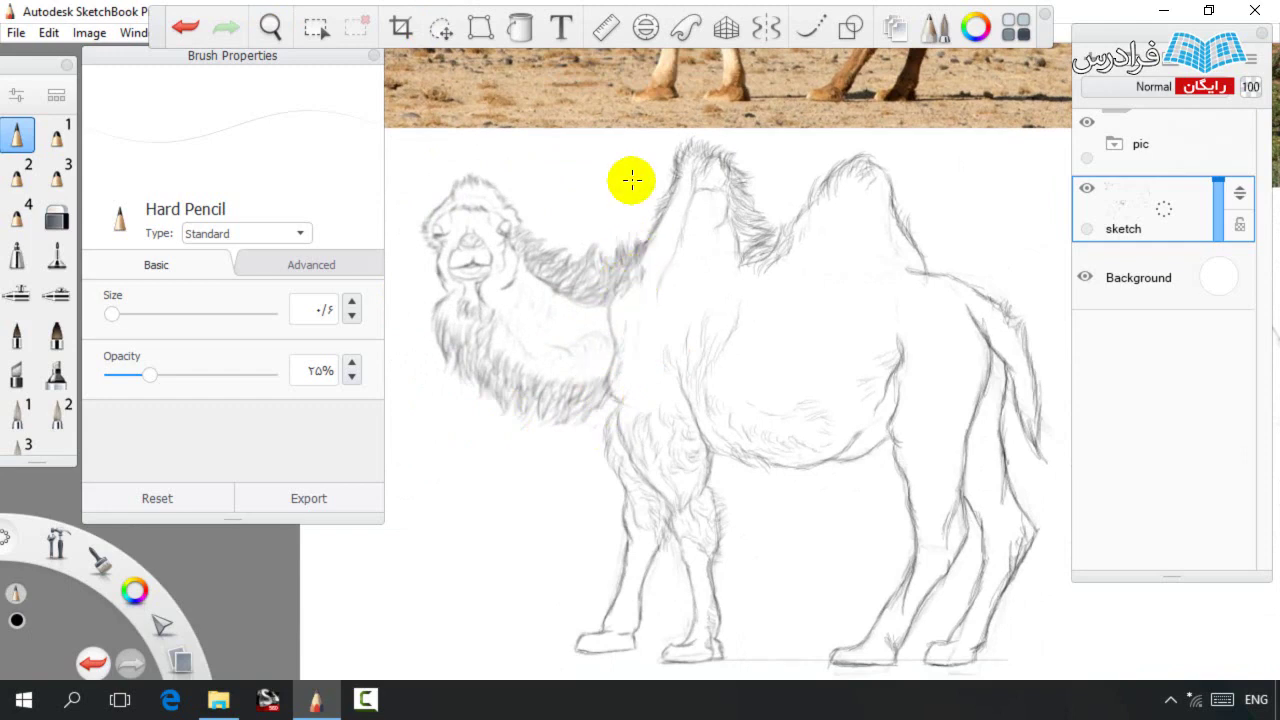
Lasso the front legs and shift them slightly toward the belly, with their feet kept on the ground line.
key(space)
drag(645, 321, 660, 362)
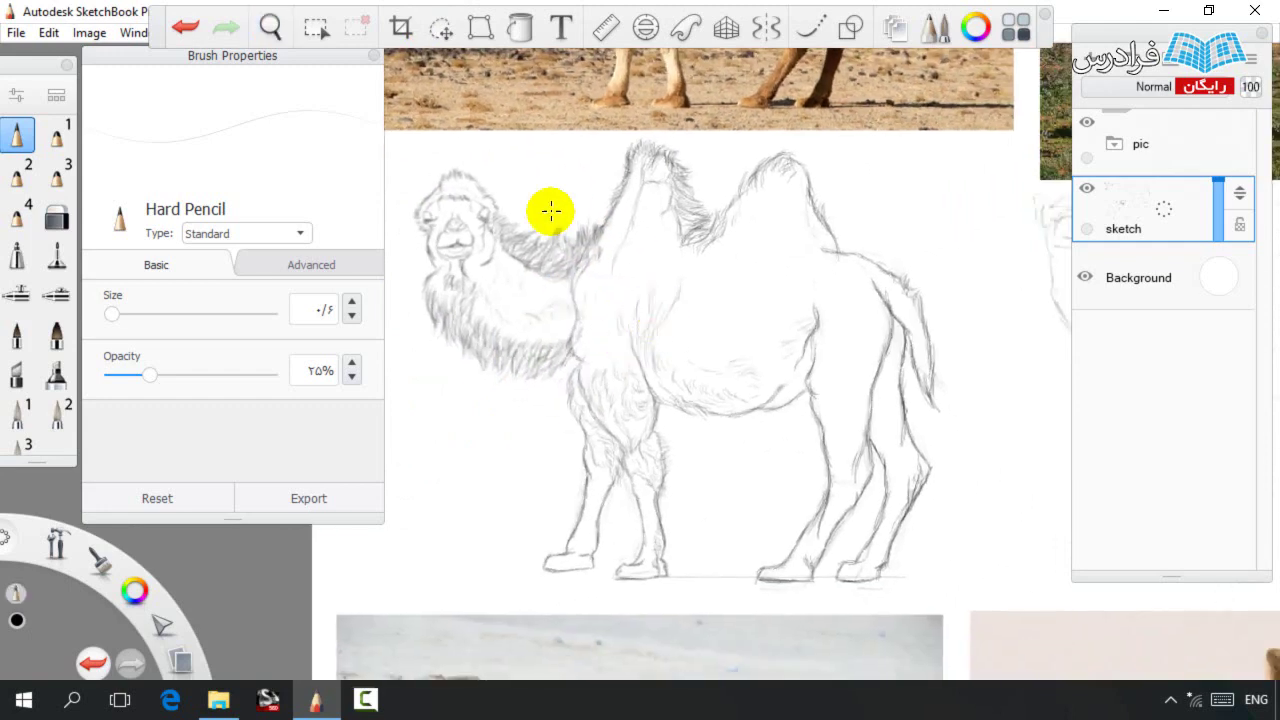
click(441, 27)
mouse_move(560, 446)
mouse_down()
mouse_move(529, 577)
mouse_move(562, 395)
mouse_move(586, 348)
mouse_move(625, 287)
mouse_move(688, 269)
mouse_move(662, 420)
mouse_move(695, 563)
mouse_move(573, 575)
mouse_up()
mouse_move(502, 500)
mouse_down()
mouse_move(491, 480)
mouse_move(520, 489)
mouse_move(518, 464)
mouse_up()
key(Escape)
key(Escape)
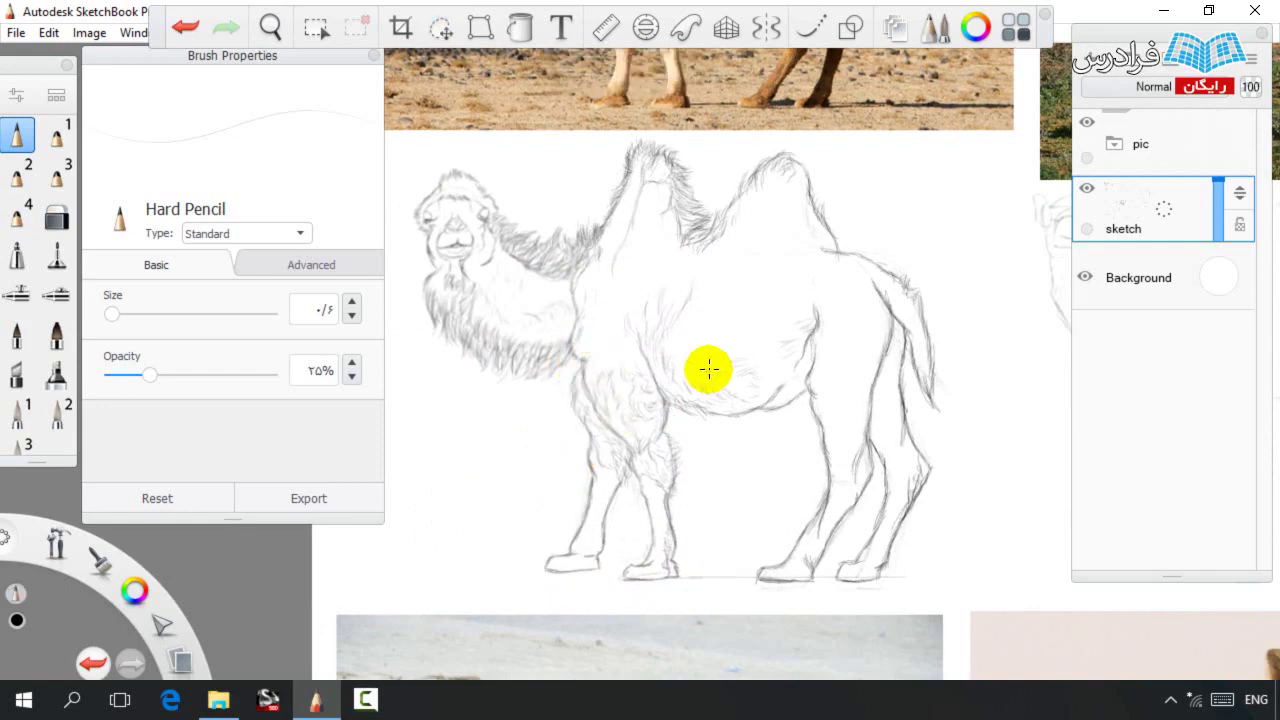
Draw light muscle contours on the haunch, curving from the flank over the thigh and down to the belly fold.
key(space)
drag(800, 396, 965, 385)
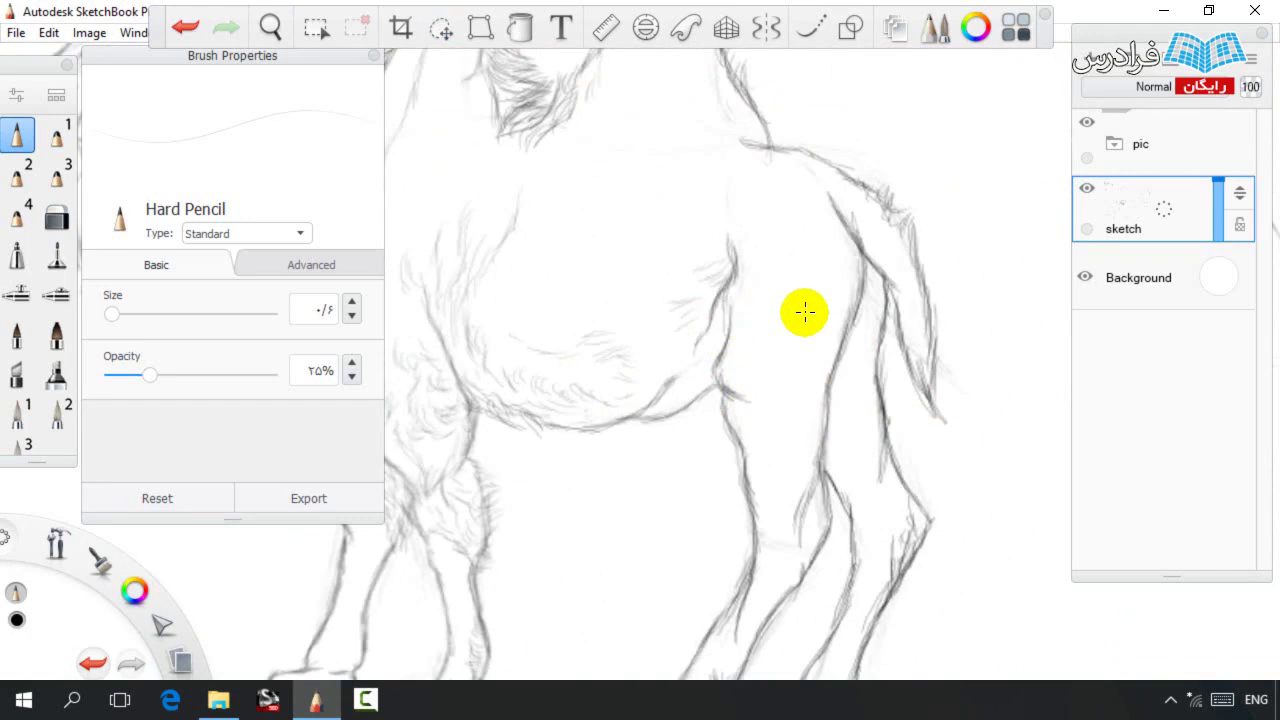
mouse_move(804, 318)
mouse_down()
mouse_move(767, 393)
mouse_move(777, 347)
mouse_move(747, 353)
mouse_move(769, 439)
mouse_move(747, 402)
mouse_up()
drag(784, 259, 781, 287)
mouse_move(799, 178)
mouse_down()
mouse_move(851, 229)
mouse_move(785, 164)
mouse_up()
mouse_move(806, 277)
mouse_down()
mouse_move(743, 206)
mouse_move(692, 200)
mouse_up()
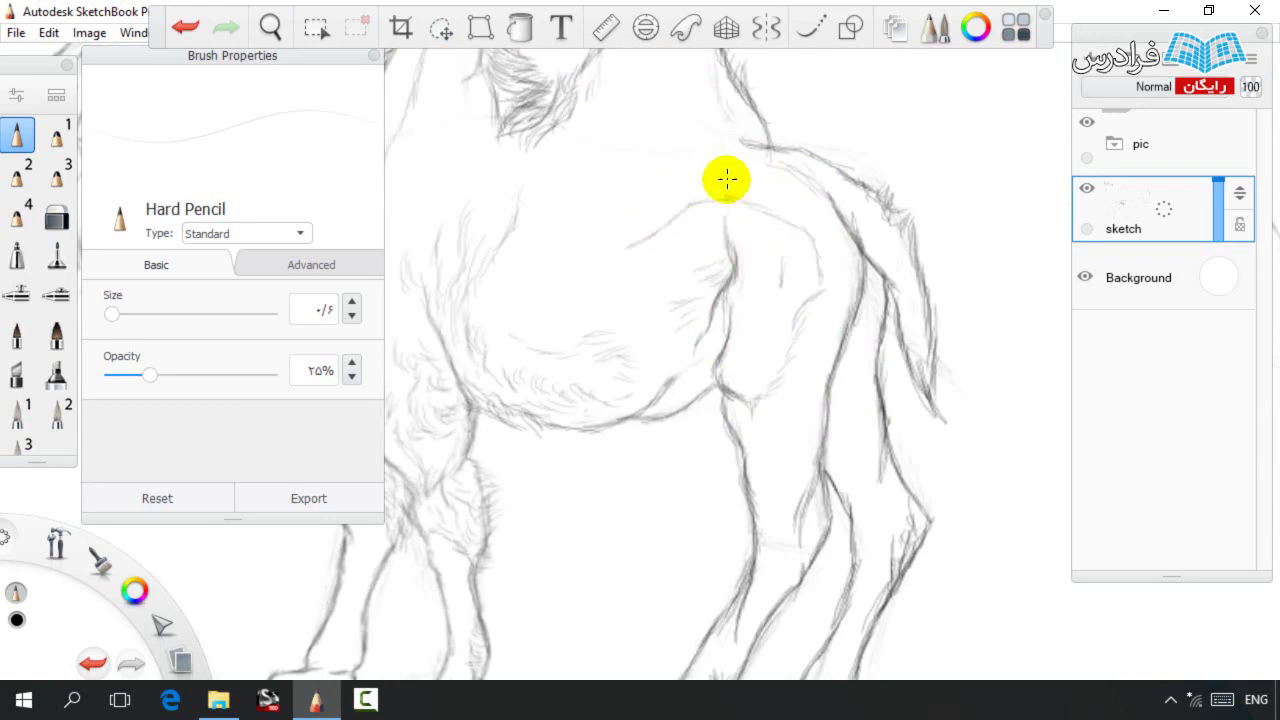
Add light fur and fold strokes to the near hind leg's thigh, down toward the hock.
drag(823, 350, 801, 450)
key(space)
drag(803, 403, 806, 314)
drag(776, 360, 788, 384)
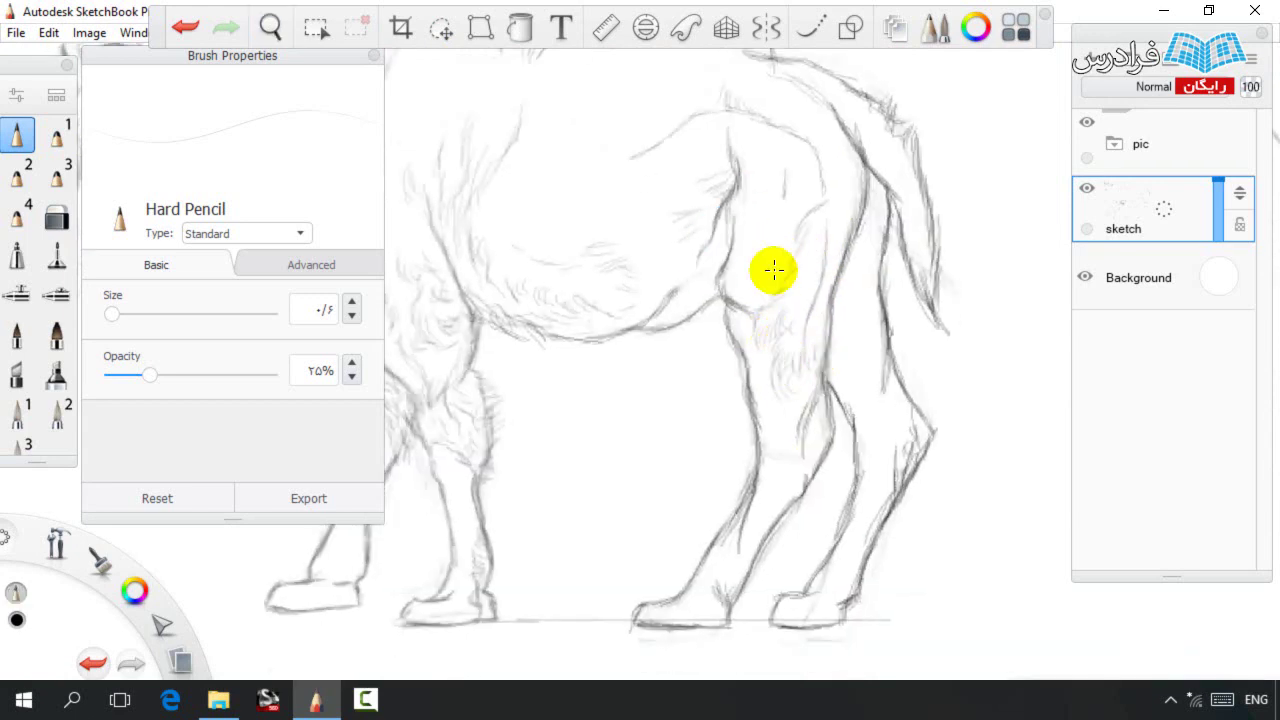
Erase and redraw the far hind leg's rear contour above the hock, and add light detail to the hind legs.
key(e)
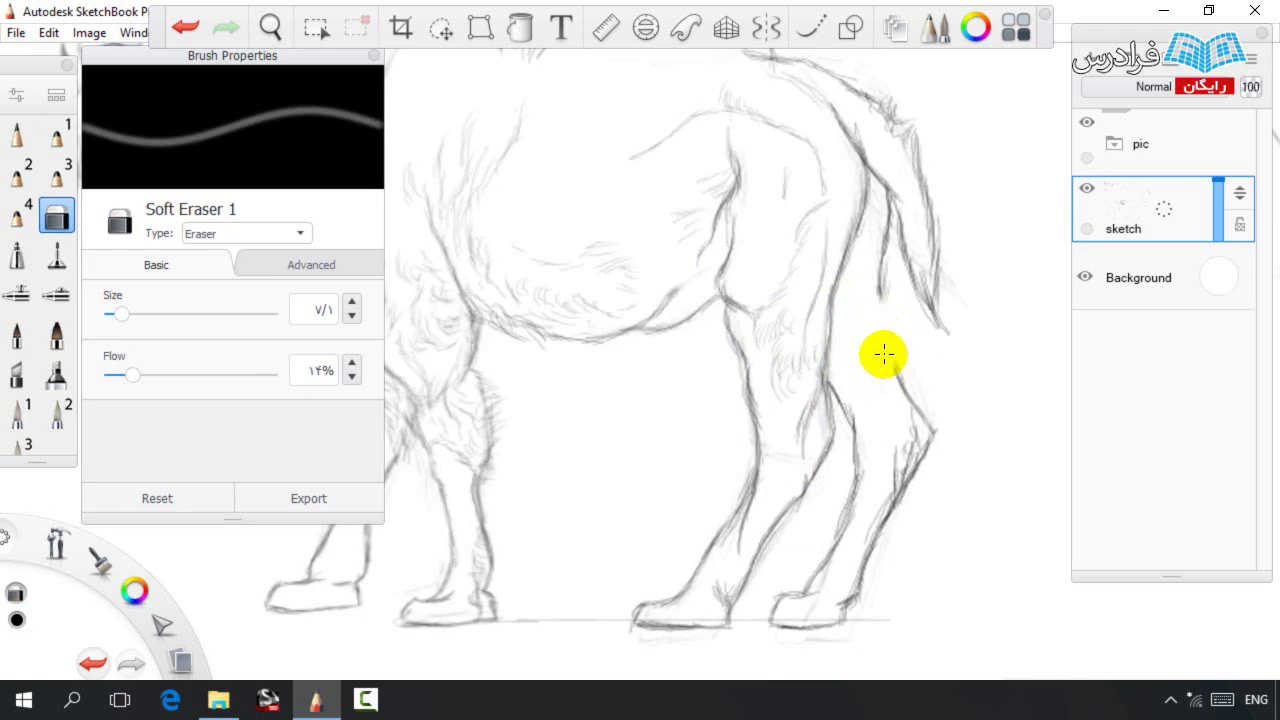
key(e)
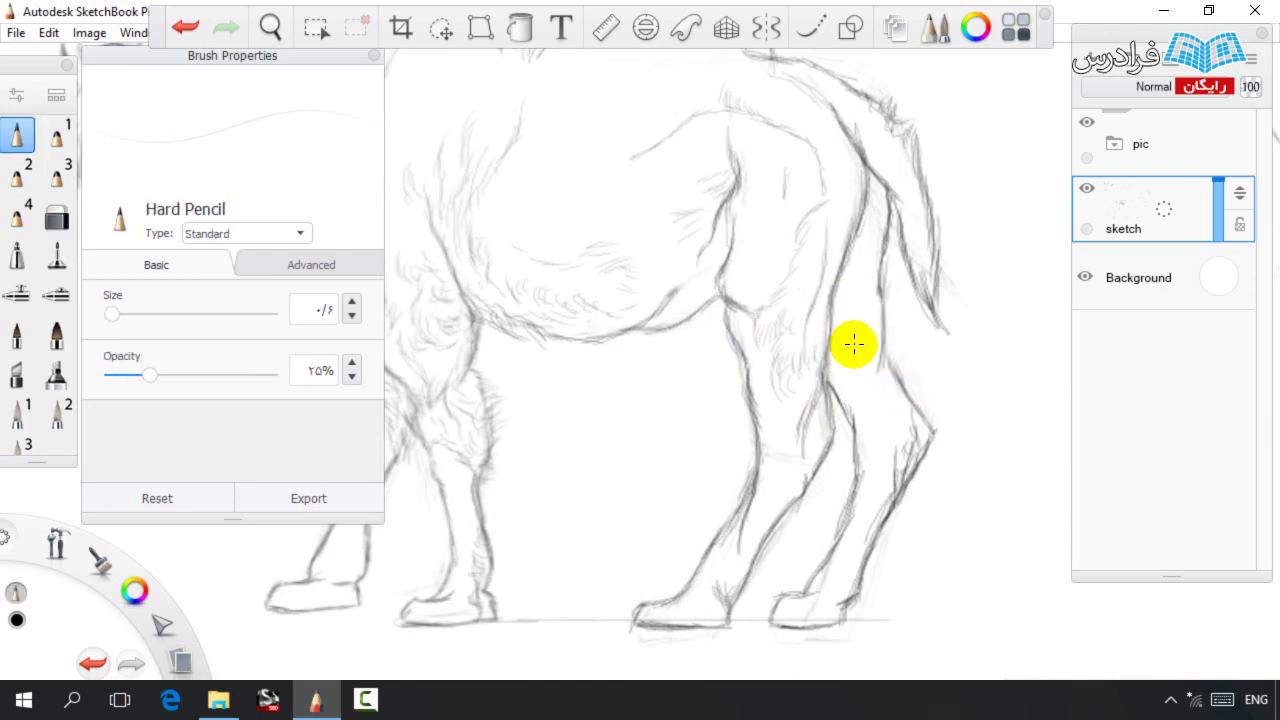
mouse_move(889, 424)
mouse_down()
mouse_move(918, 414)
mouse_move(878, 305)
mouse_move(872, 400)
mouse_move(853, 406)
mouse_move(886, 401)
mouse_move(895, 382)
mouse_move(819, 273)
mouse_move(831, 275)
mouse_move(821, 371)
mouse_move(846, 357)
mouse_move(842, 311)
mouse_move(862, 326)
mouse_move(845, 347)
mouse_move(852, 401)
mouse_up()
key(space)
mouse_move(885, 335)
mouse_down()
mouse_move(891, 354)
mouse_move(917, 251)
mouse_up()
key(e)
mouse_move(820, 377)
mouse_down()
mouse_move(899, 431)
mouse_move(856, 500)
mouse_up()
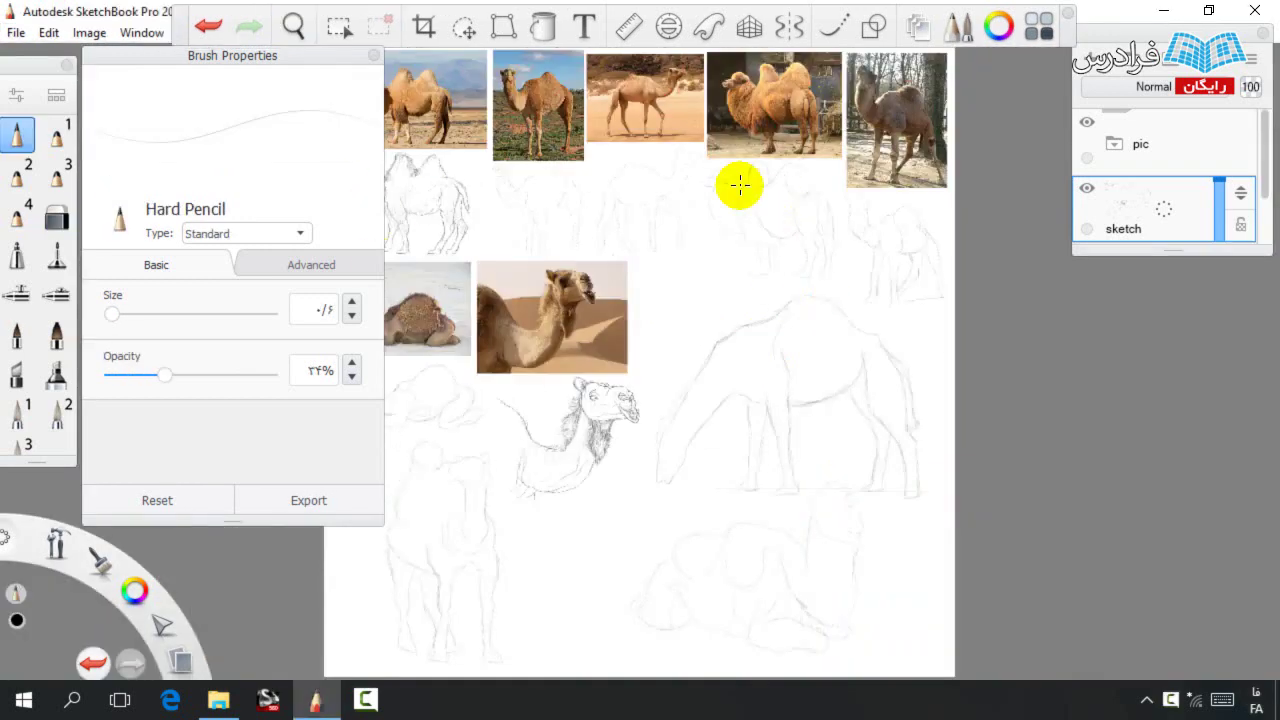
Draw the muzzle of the left-facing camel below the fourth reference photo, with nose contour, nostril, mouth line and lower lip.
key(space)
mouse_move(714, 252)
mouse_down()
mouse_move(629, 297)
mouse_move(869, 486)
mouse_up()
mouse_move(838, 363)
mouse_down()
mouse_move(920, 389)
mouse_move(898, 367)
mouse_up()
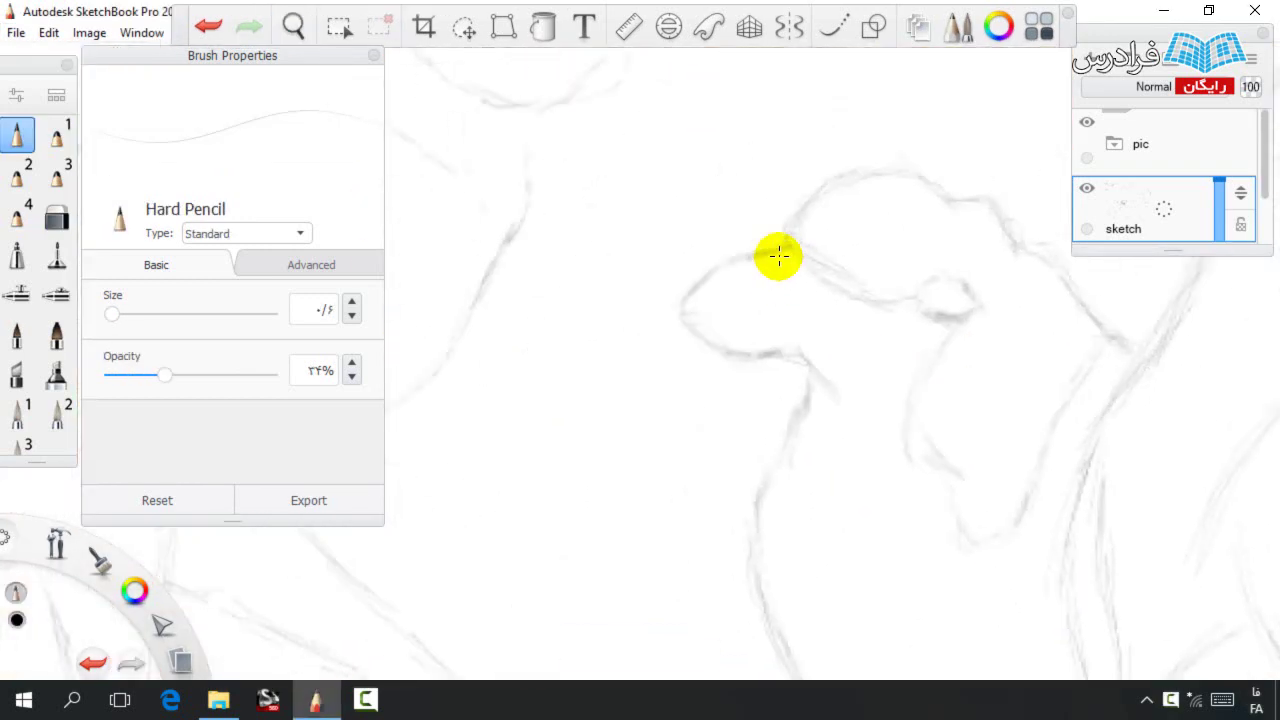
mouse_move(793, 246)
mouse_down()
mouse_move(714, 264)
mouse_move(710, 291)
mouse_move(724, 277)
mouse_move(709, 278)
mouse_move(746, 261)
mouse_up()
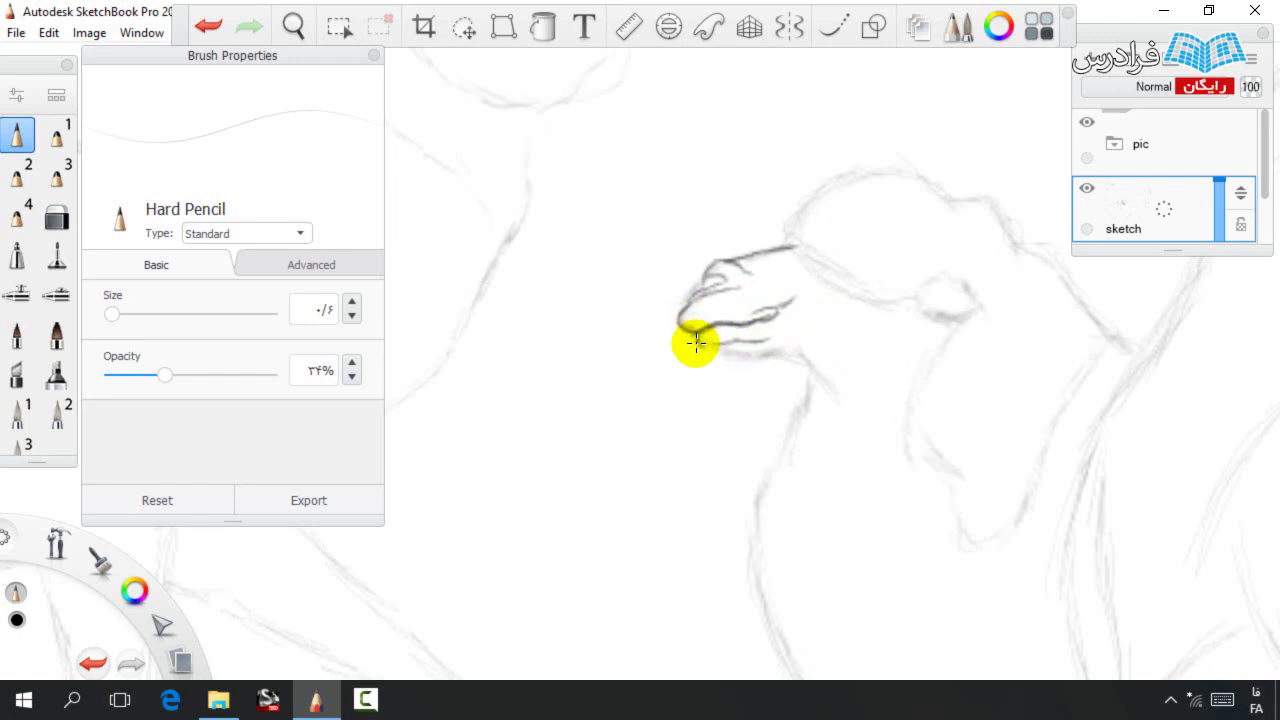
drag(697, 336, 761, 365)
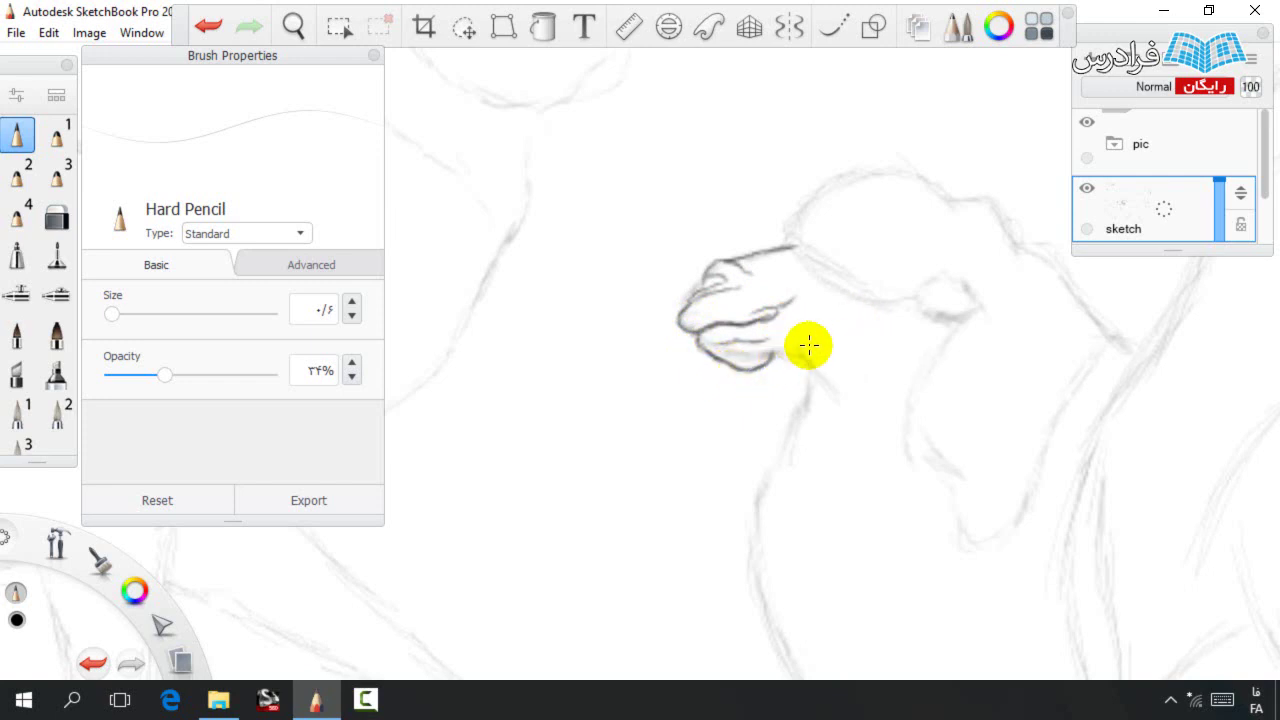
Draw the left-facing camel's lower jaw line, the start of its throat and its eye.
drag(813, 353, 866, 356)
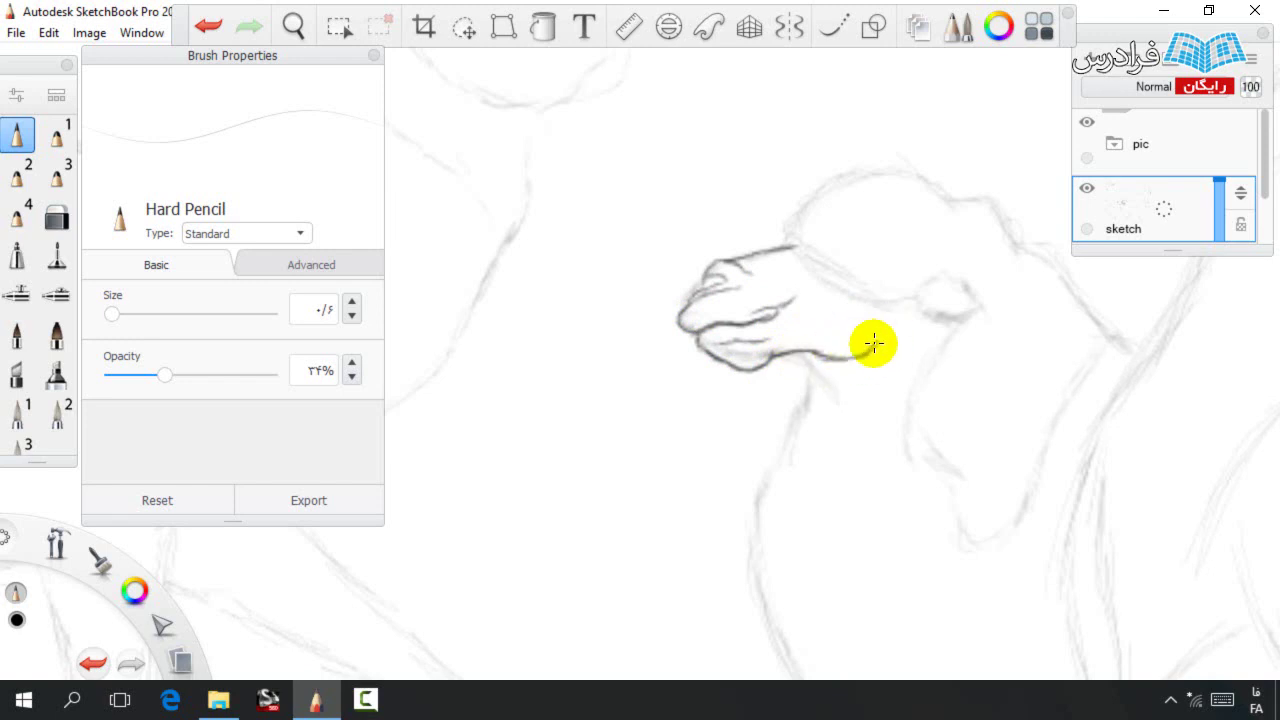
mouse_move(850, 354)
mouse_down()
mouse_move(813, 339)
mouse_move(837, 341)
mouse_move(811, 343)
mouse_move(824, 352)
mouse_move(808, 361)
mouse_move(848, 379)
mouse_move(814, 386)
mouse_move(768, 365)
mouse_move(806, 391)
mouse_up()
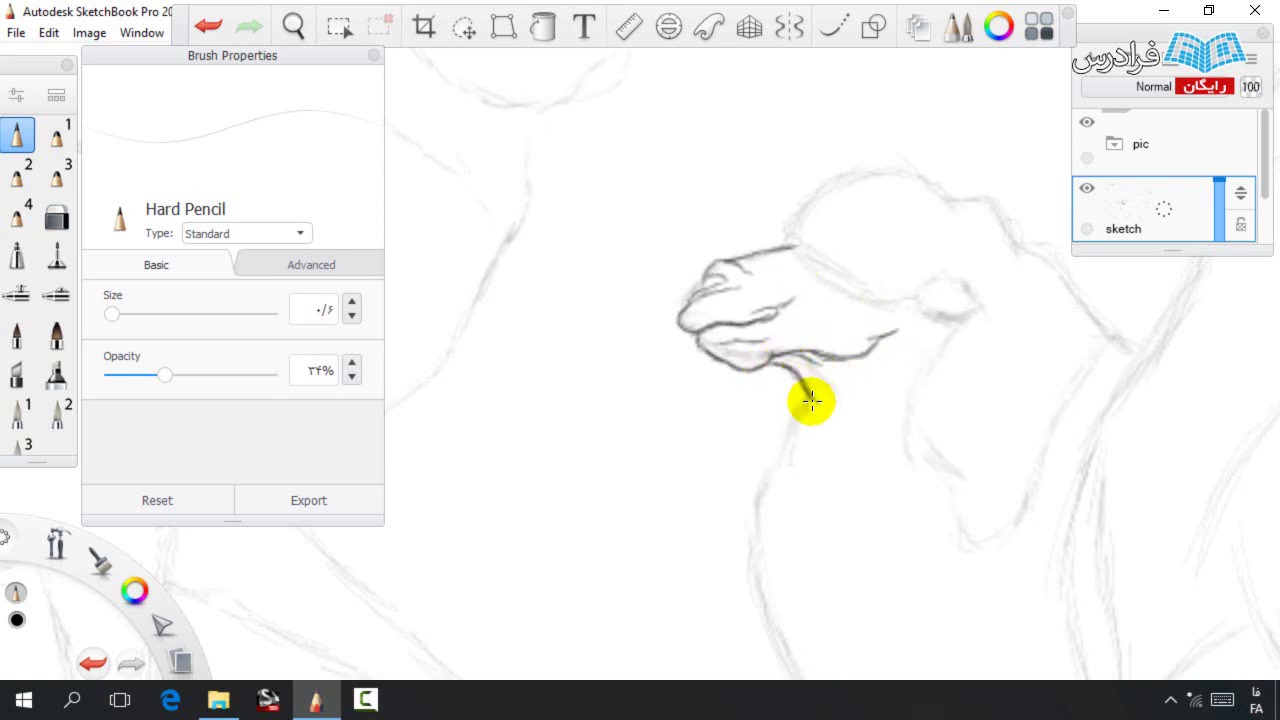
key(space)
drag(839, 331, 763, 331)
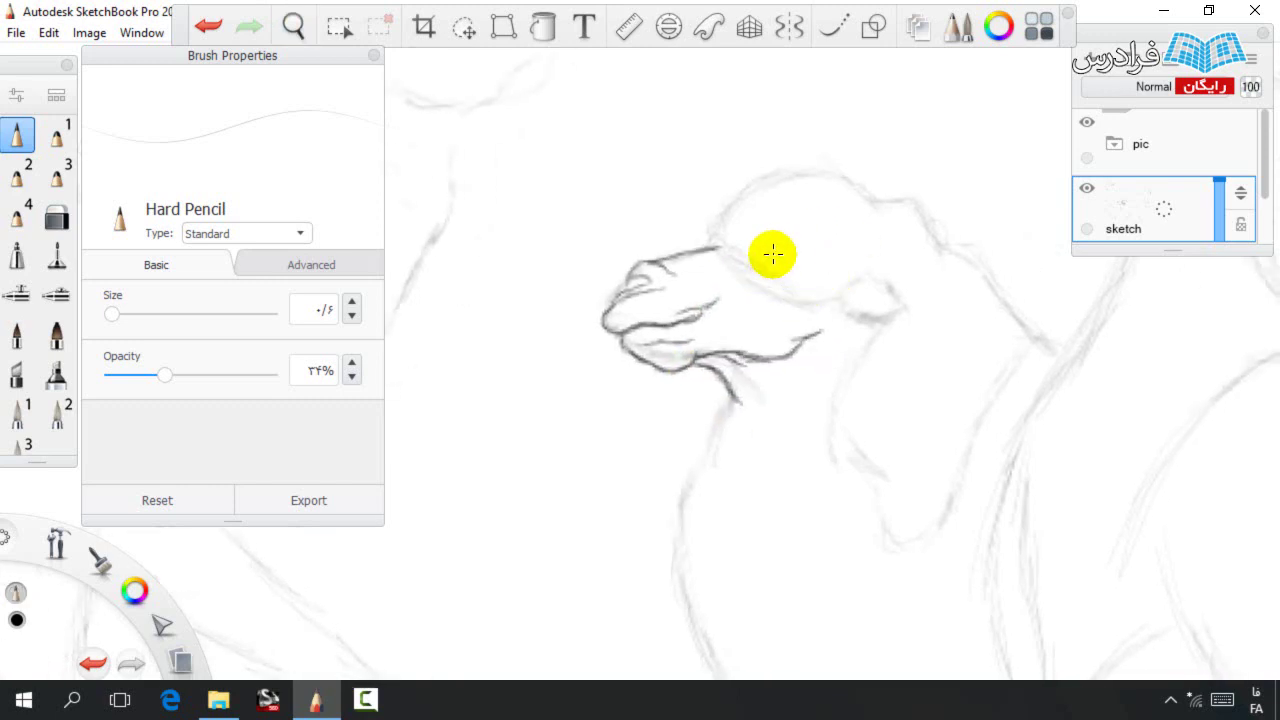
drag(739, 284, 766, 271)
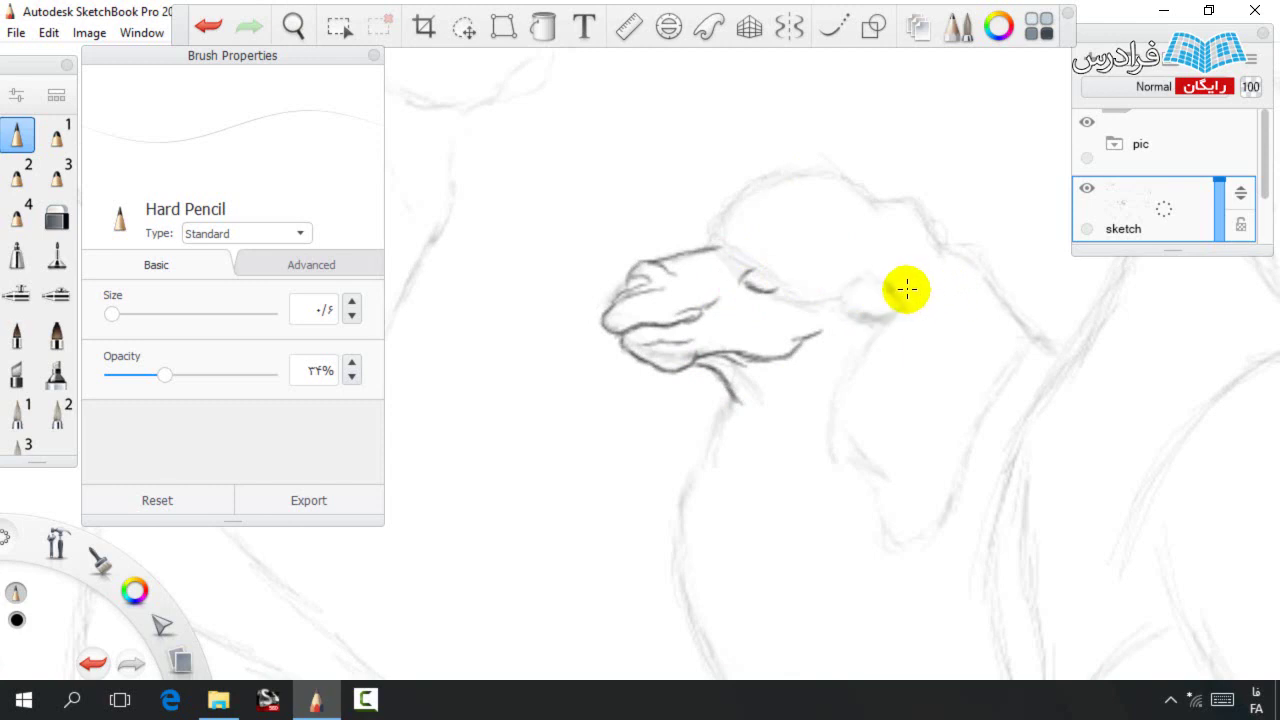
Draw the ear and the furry head outline from the forehead over the crown and down the nape toward the front hump.
drag(888, 306, 909, 277)
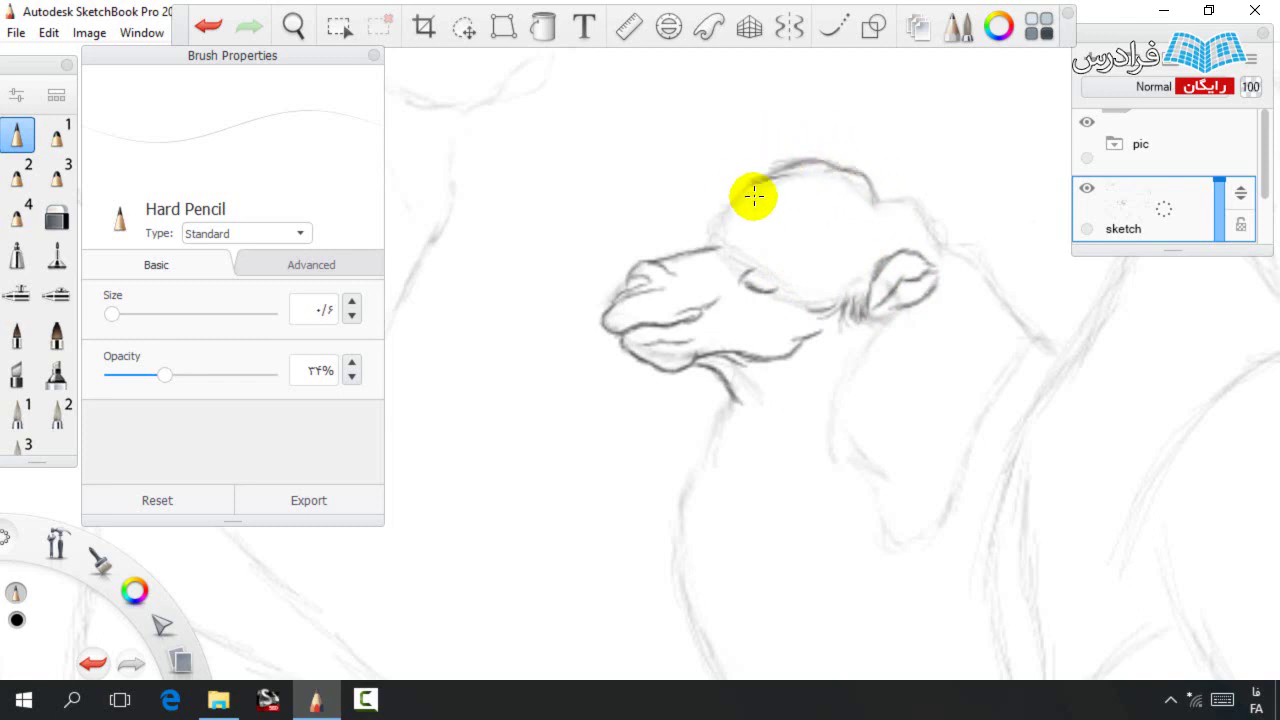
mouse_move(763, 173)
mouse_down()
mouse_move(780, 177)
mouse_move(726, 177)
mouse_move(714, 249)
mouse_move(826, 297)
mouse_move(757, 269)
mouse_move(861, 262)
mouse_up()
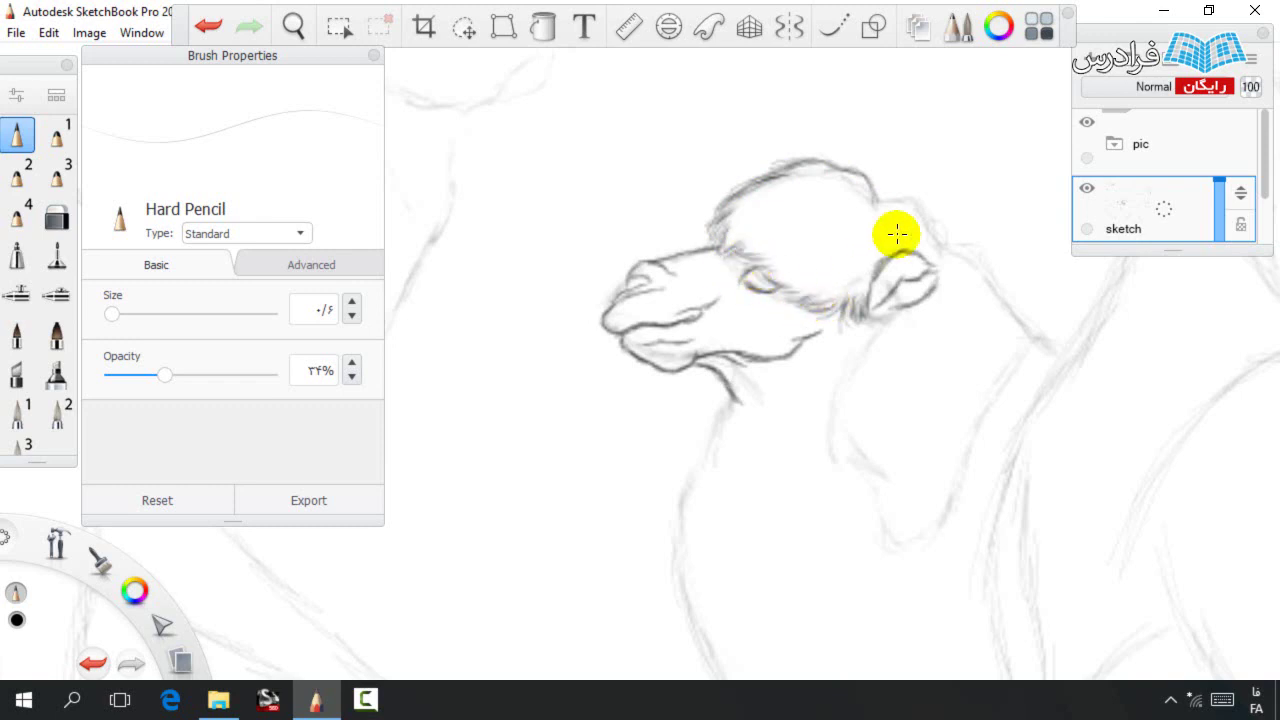
drag(889, 318, 766, 268)
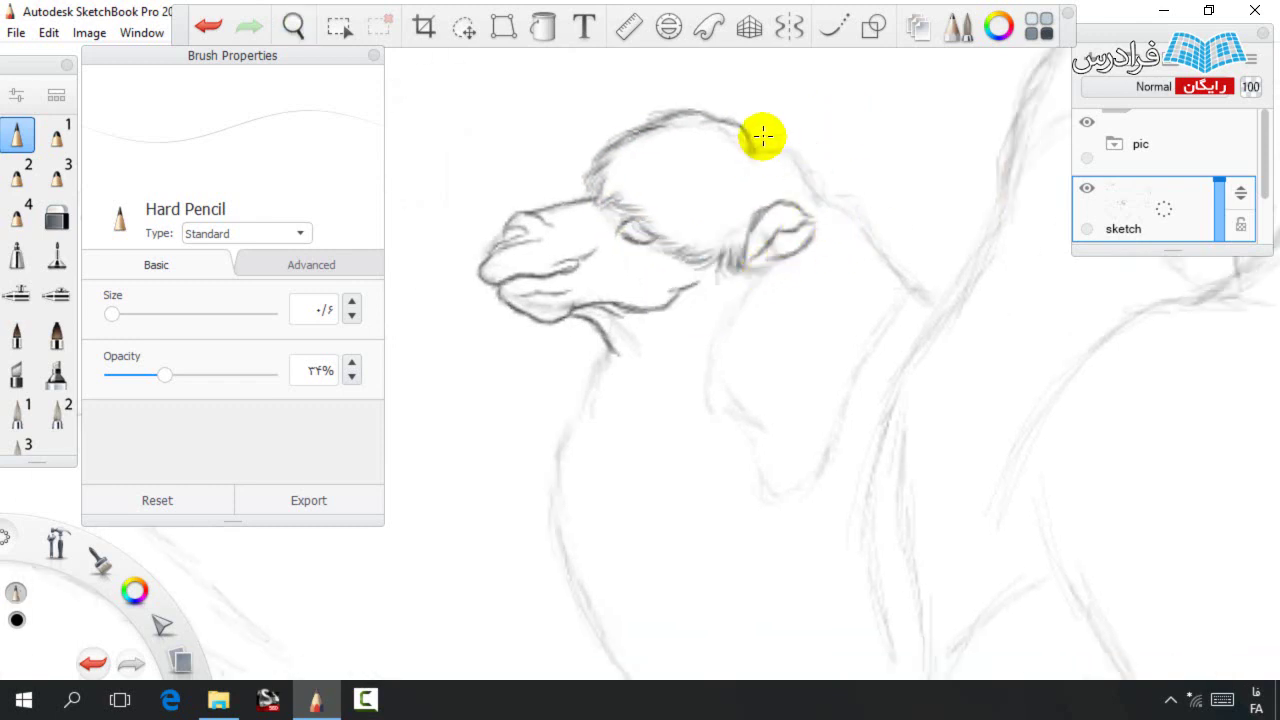
mouse_move(786, 149)
mouse_down()
mouse_move(819, 156)
mouse_move(805, 177)
mouse_move(791, 173)
mouse_move(816, 157)
mouse_move(847, 196)
mouse_move(914, 230)
mouse_move(940, 306)
mouse_up()
drag(905, 256, 942, 304)
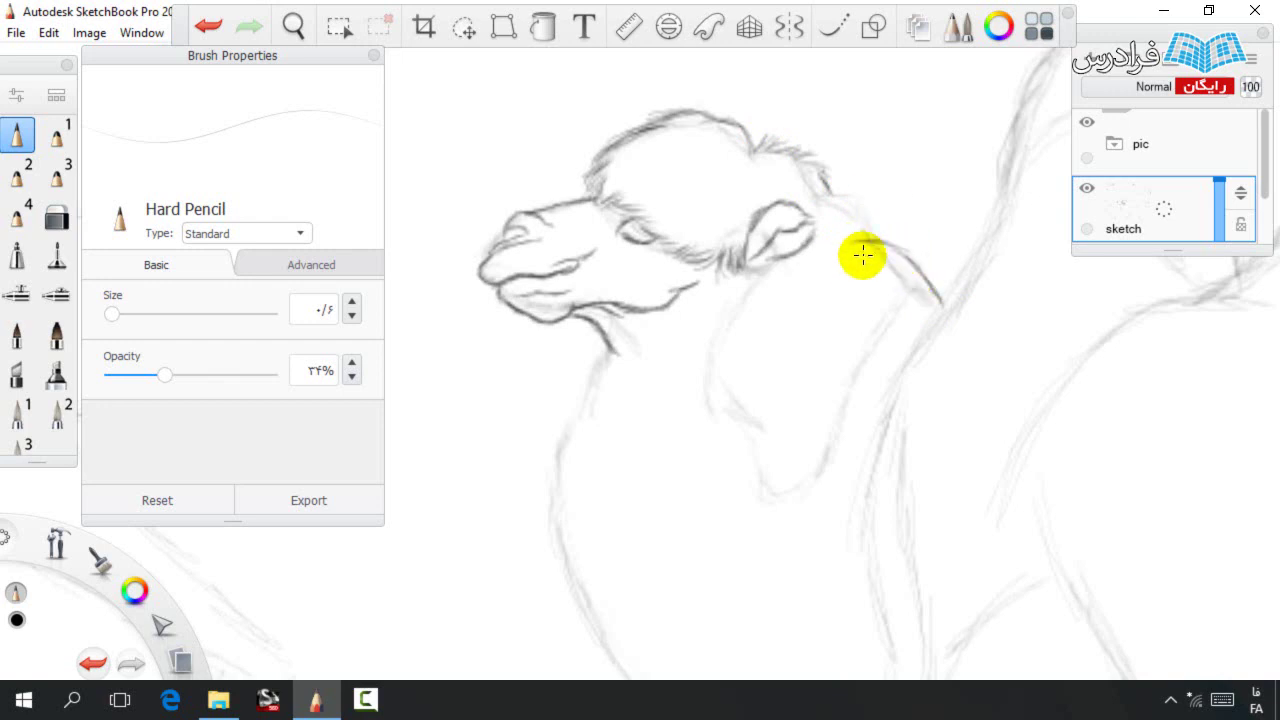
drag(828, 191, 862, 216)
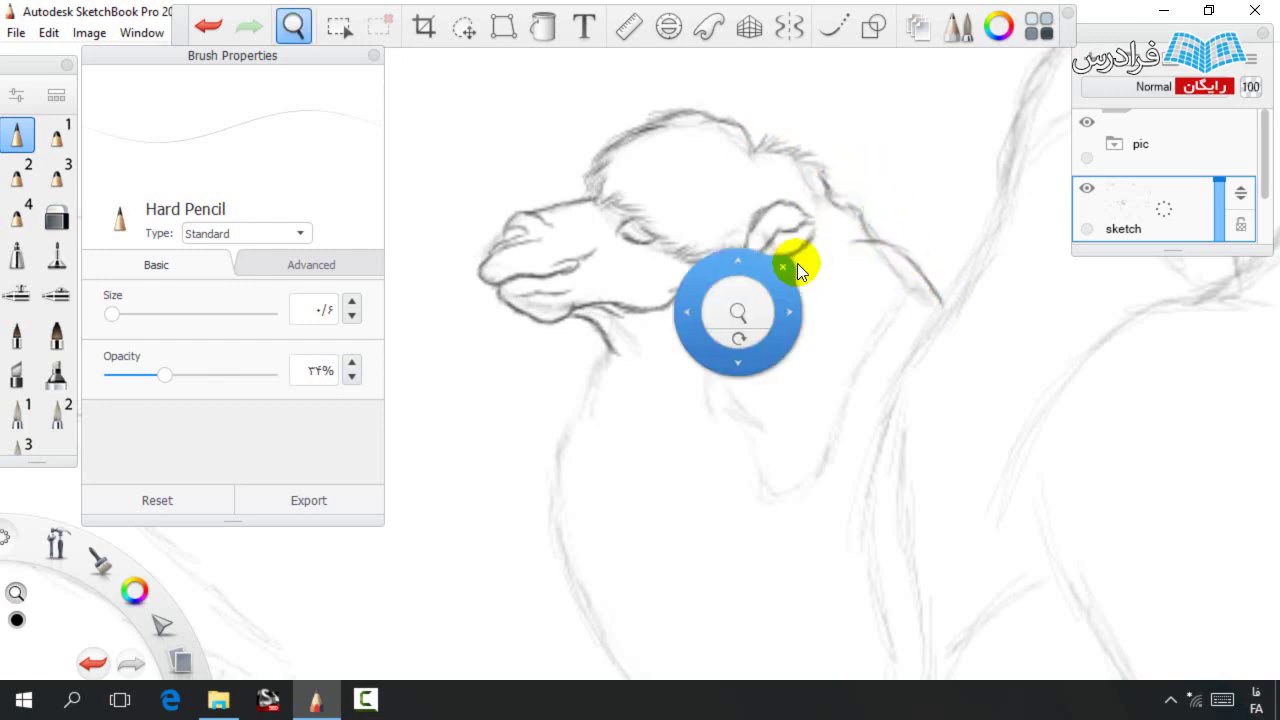
Add short fur strokes inside the crown, from the forehead back to the ear and above the eye.
scroll(788, 262, down, 1)
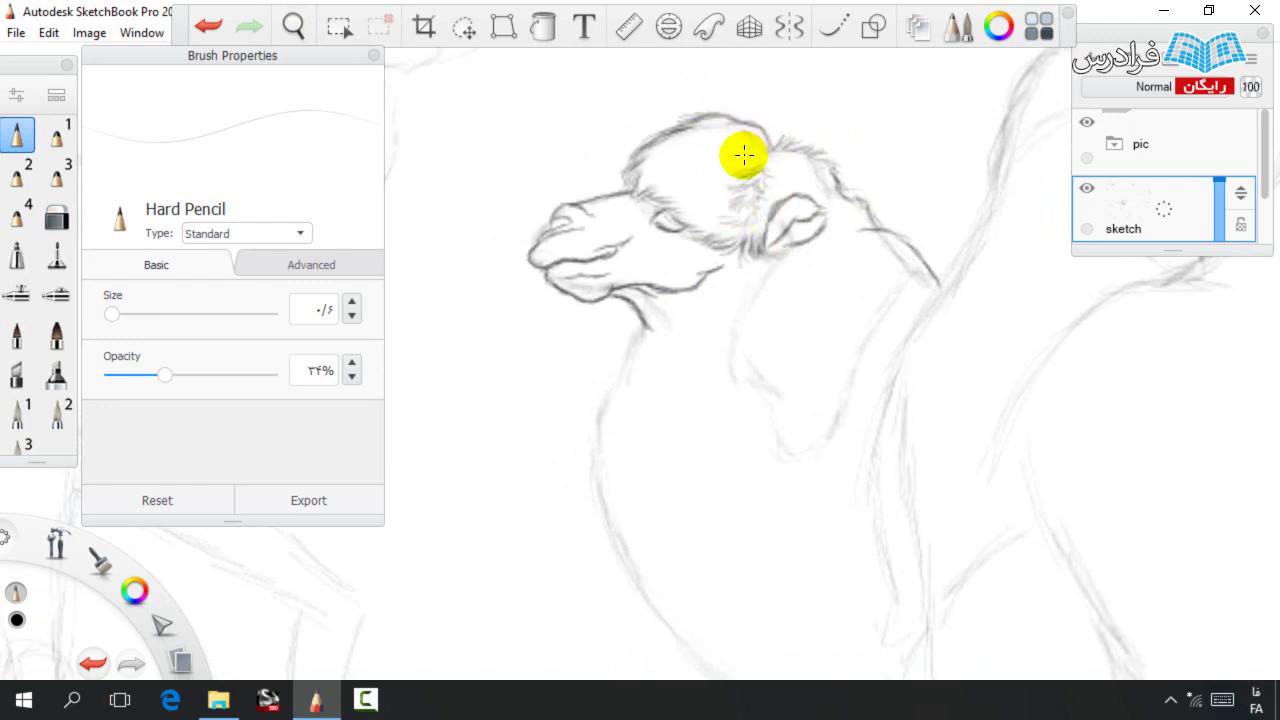
mouse_move(741, 140)
mouse_down()
mouse_move(649, 177)
mouse_move(645, 160)
mouse_up()
drag(737, 231, 720, 238)
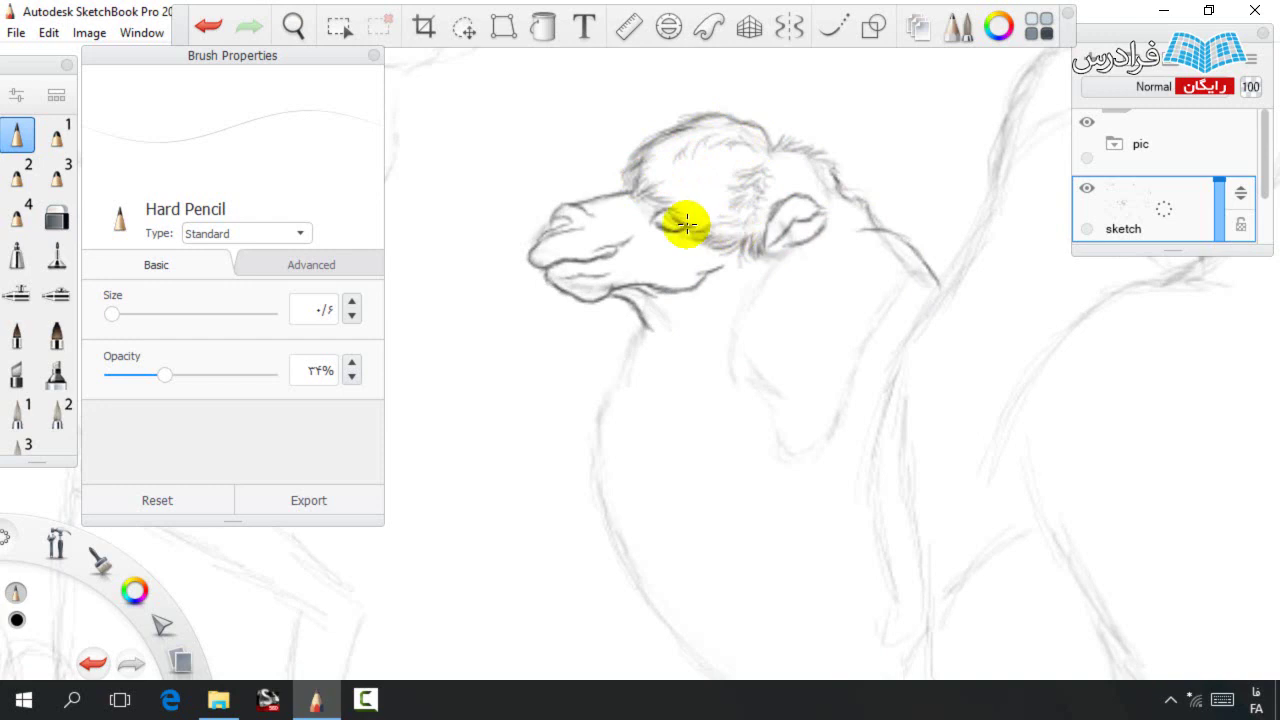
key(e)
key(bracketleft)
key(s)
Draw shaggy fur along the front of the throat below the chin, and erase the rough guideline there.
key(space)
drag(742, 291, 772, 226)
scroll(663, 286, down, 2)
key(space)
drag(663, 286, 636, 221)
drag(606, 192, 574, 243)
key(e)
mouse_move(586, 200)
mouse_down()
mouse_move(580, 254)
mouse_move(592, 232)
mouse_move(616, 259)
mouse_move(600, 247)
mouse_move(592, 338)
mouse_up()
key(b)
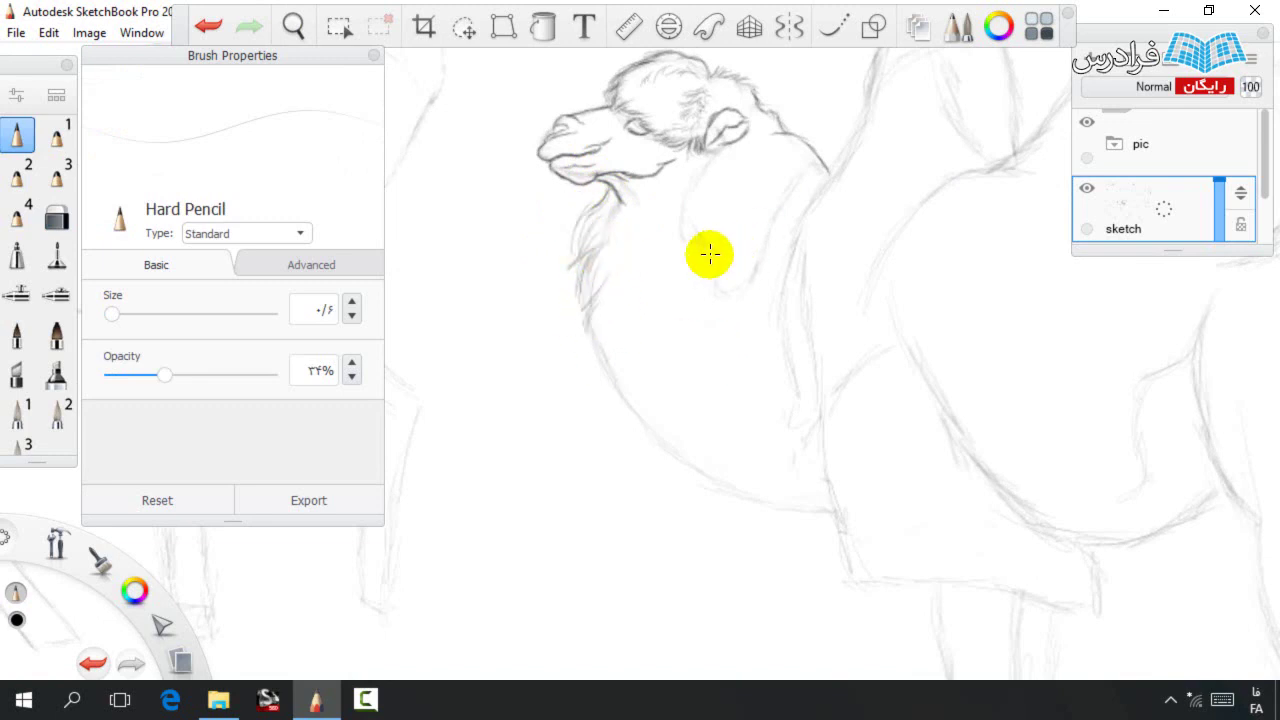
Draw long hanging fur locks below and behind the ear, filling the mane on the upper neck.
drag(751, 118, 793, 138)
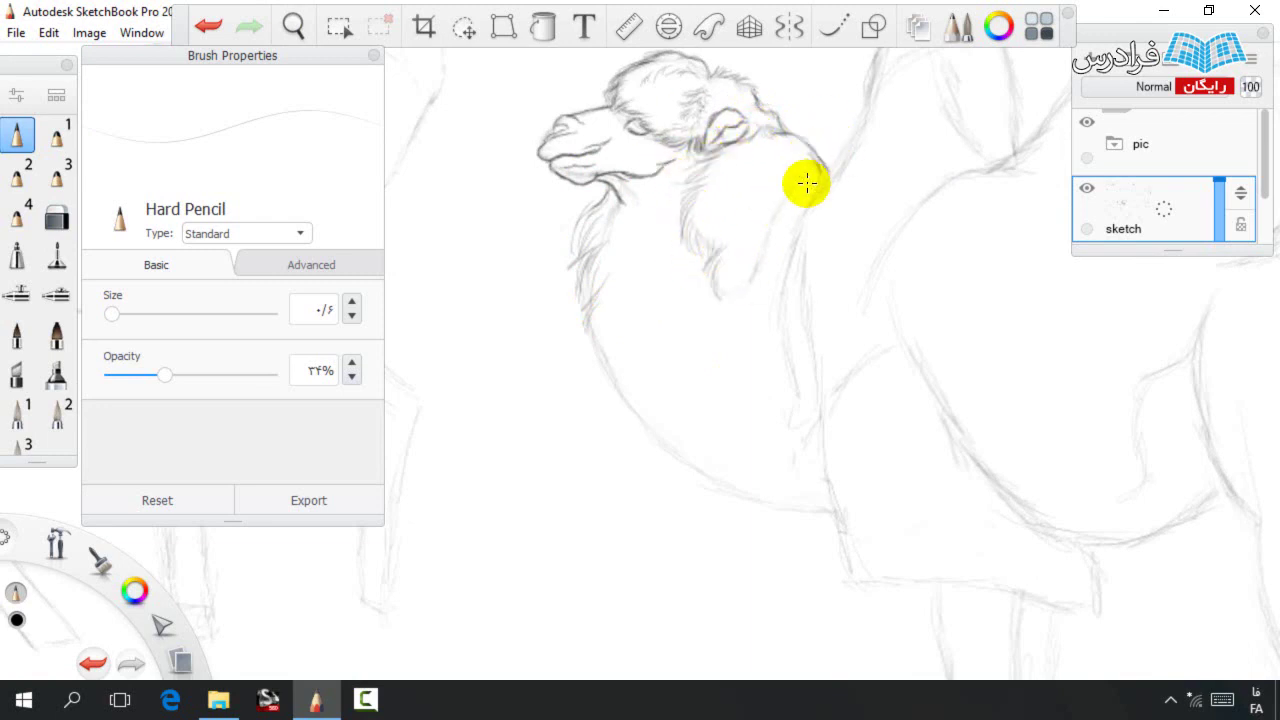
mouse_move(806, 199)
mouse_down()
mouse_move(765, 192)
mouse_move(781, 176)
mouse_move(776, 235)
mouse_move(724, 135)
mouse_move(705, 177)
mouse_move(753, 199)
mouse_move(735, 295)
mouse_move(774, 216)
mouse_move(751, 261)
mouse_move(770, 143)
mouse_move(770, 171)
mouse_move(752, 153)
mouse_move(798, 152)
mouse_move(750, 184)
mouse_move(718, 226)
mouse_move(729, 230)
mouse_move(689, 215)
mouse_up()
mouse_move(750, 253)
mouse_down()
mouse_move(756, 201)
mouse_move(777, 229)
mouse_move(803, 189)
mouse_move(771, 134)
mouse_up()
Draw a spiky fur fringe along the underside of the neck to the chest, and erase the rough lines at the throat.
mouse_move(830, 430)
mouse_down()
mouse_move(838, 469)
mouse_move(823, 431)
mouse_move(814, 462)
mouse_move(736, 435)
mouse_move(767, 444)
mouse_move(745, 421)
mouse_move(760, 411)
mouse_move(734, 437)
mouse_move(731, 412)
mouse_move(727, 437)
mouse_move(690, 435)
mouse_move(675, 381)
mouse_move(667, 418)
mouse_move(600, 262)
mouse_move(638, 362)
mouse_move(621, 352)
mouse_move(592, 285)
mouse_up()
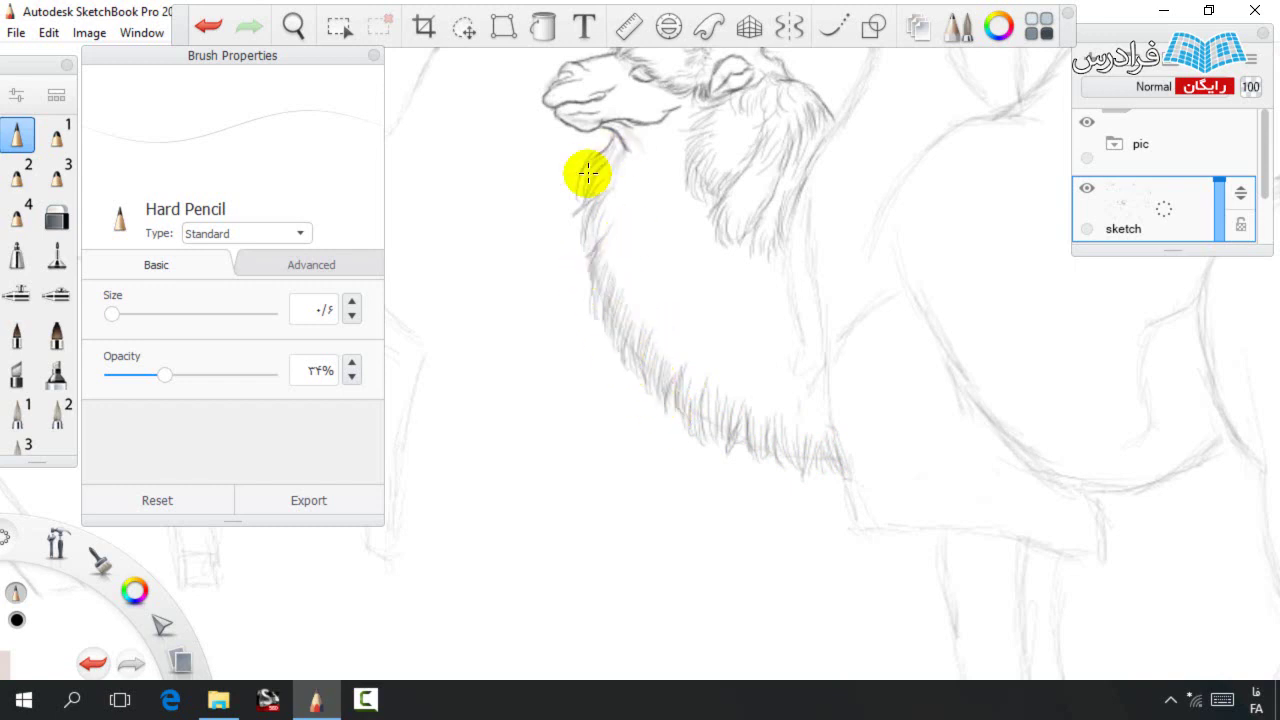
key(e)
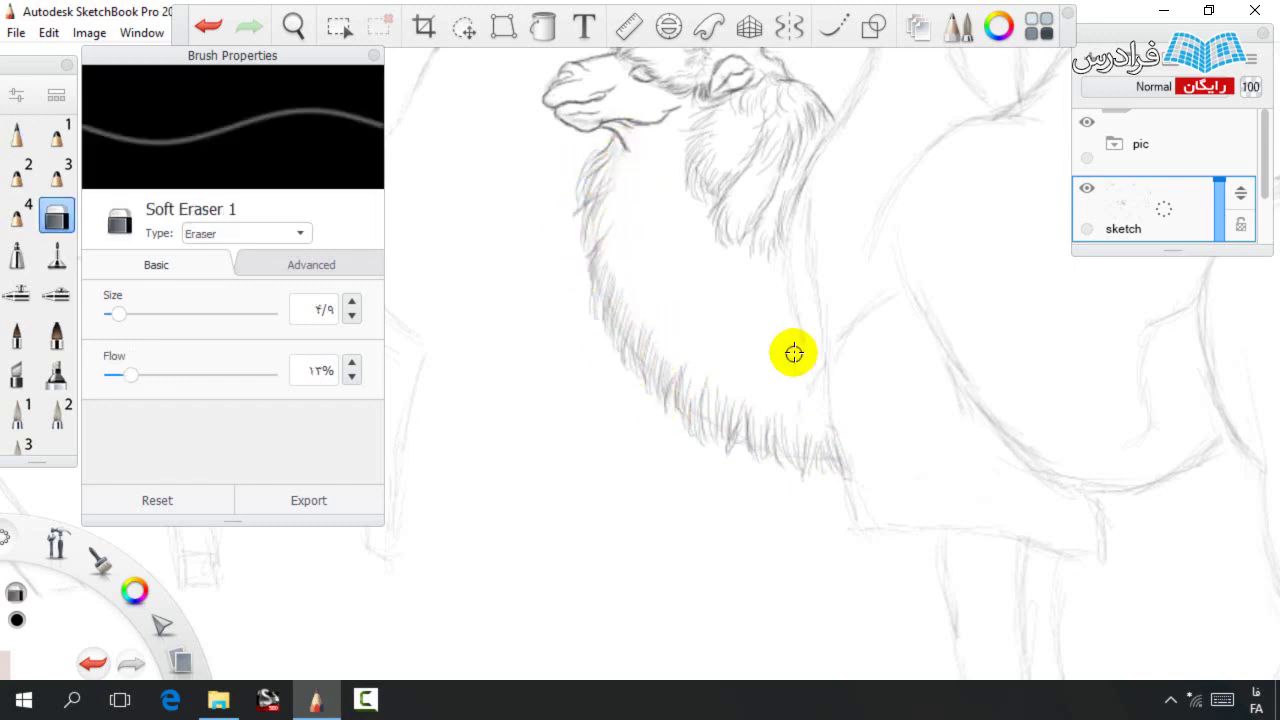
key(e)
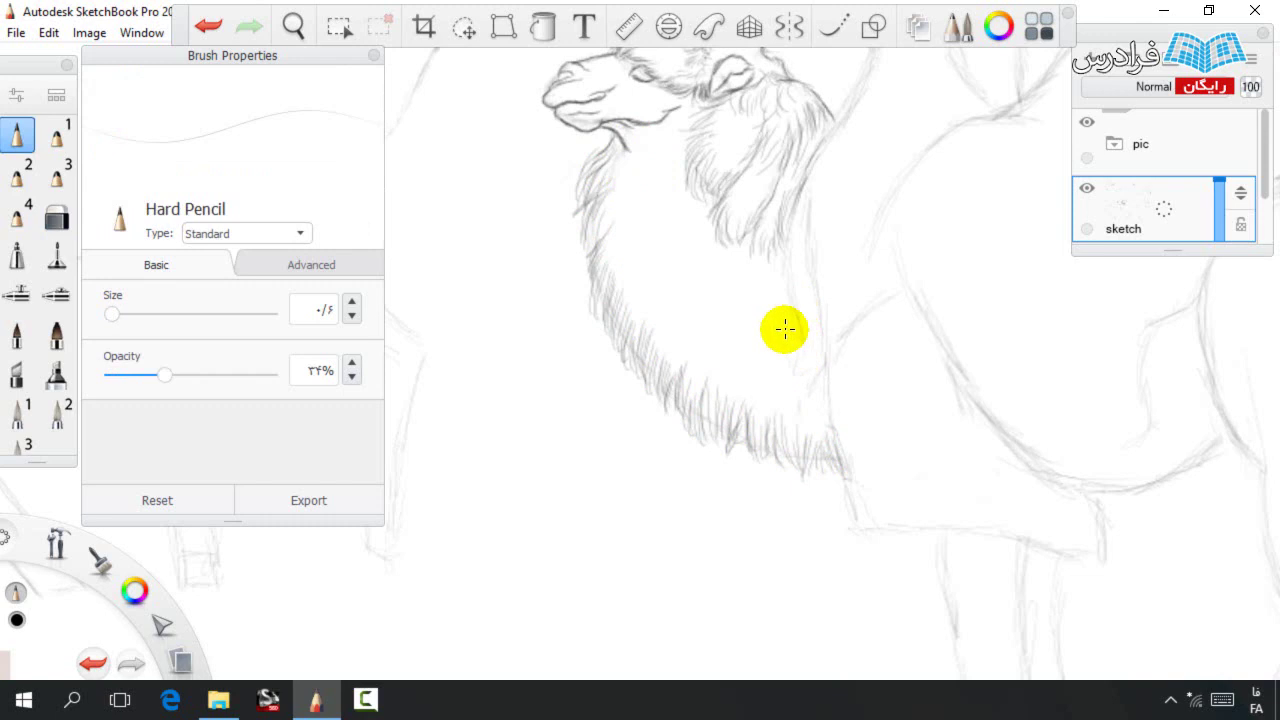
Lower the pencil opacity to 22% and draw a light inner fur contour down the neck from the cheek to the chest.
mouse_move(611, 149)
mouse_down()
mouse_move(645, 156)
mouse_move(615, 207)
mouse_move(646, 211)
mouse_up()
drag(165, 374, 145, 375)
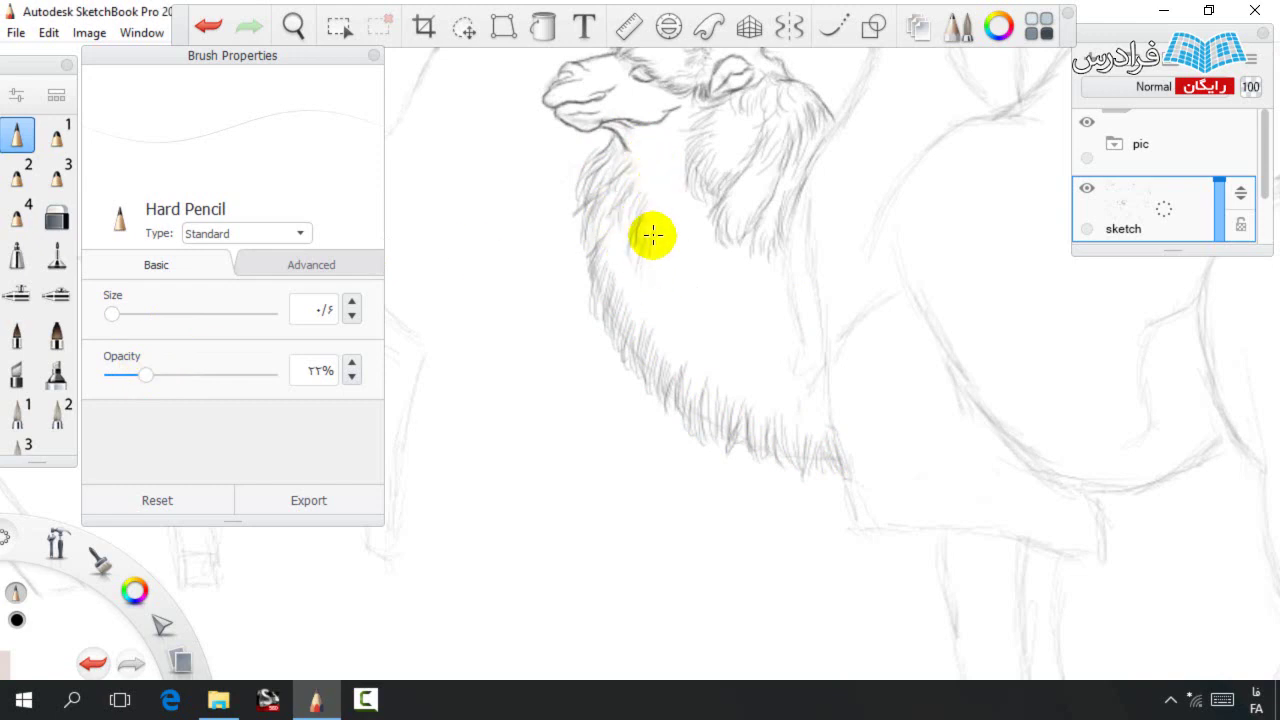
drag(651, 237, 661, 269)
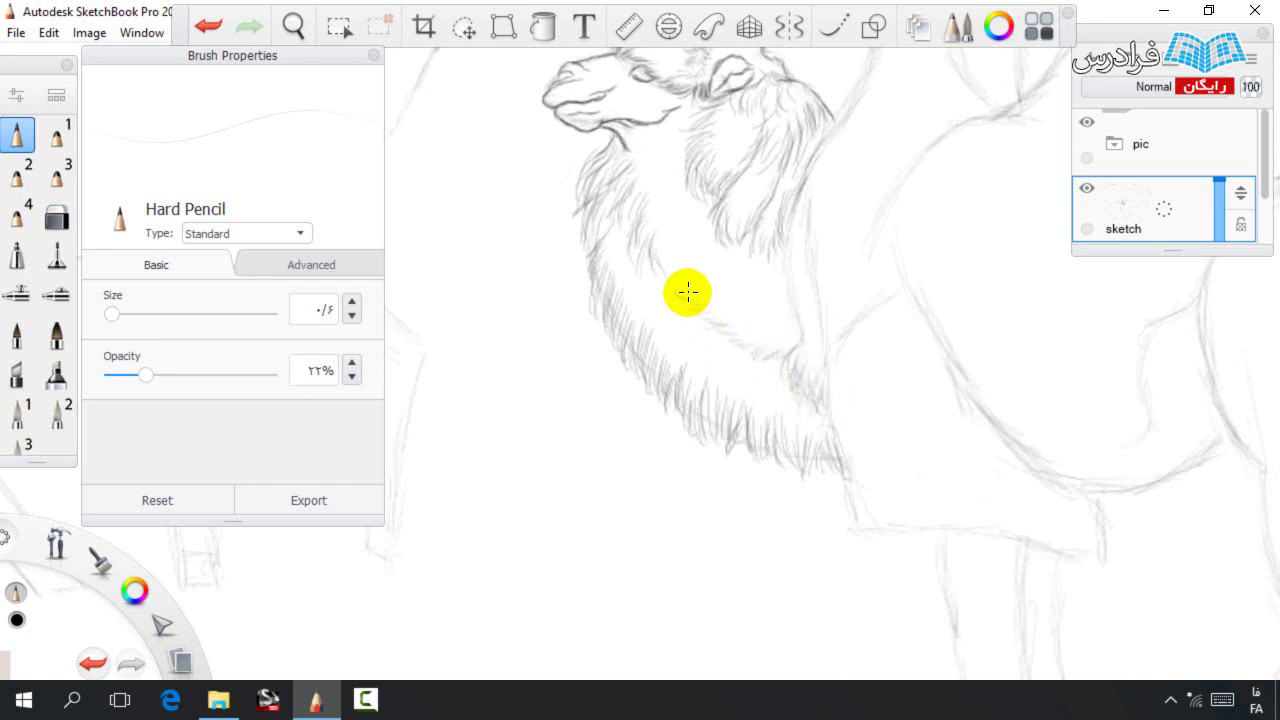
key(e)
key(e)
key(e)
key(e)
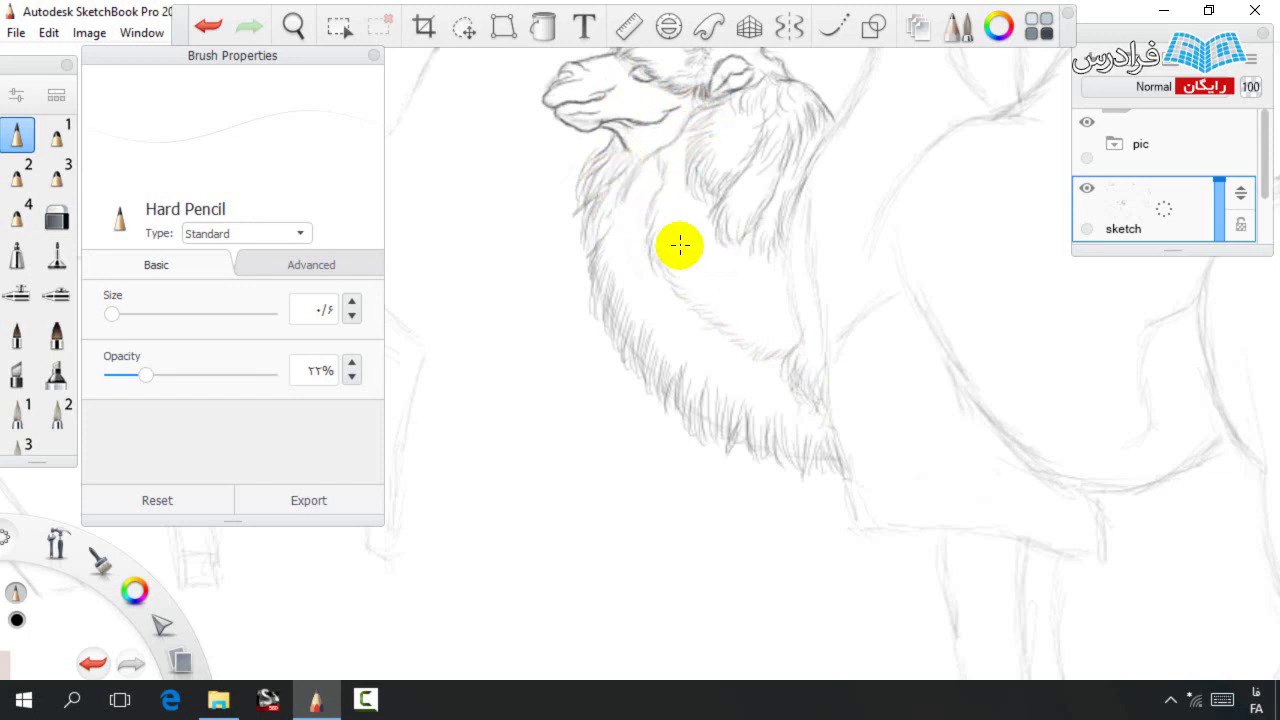
Raise the pencil opacity slightly and outline the front hump from the neck over its tufted peak down to its rear edge.
key(space)
drag(776, 218, 595, 346)
click(161, 375)
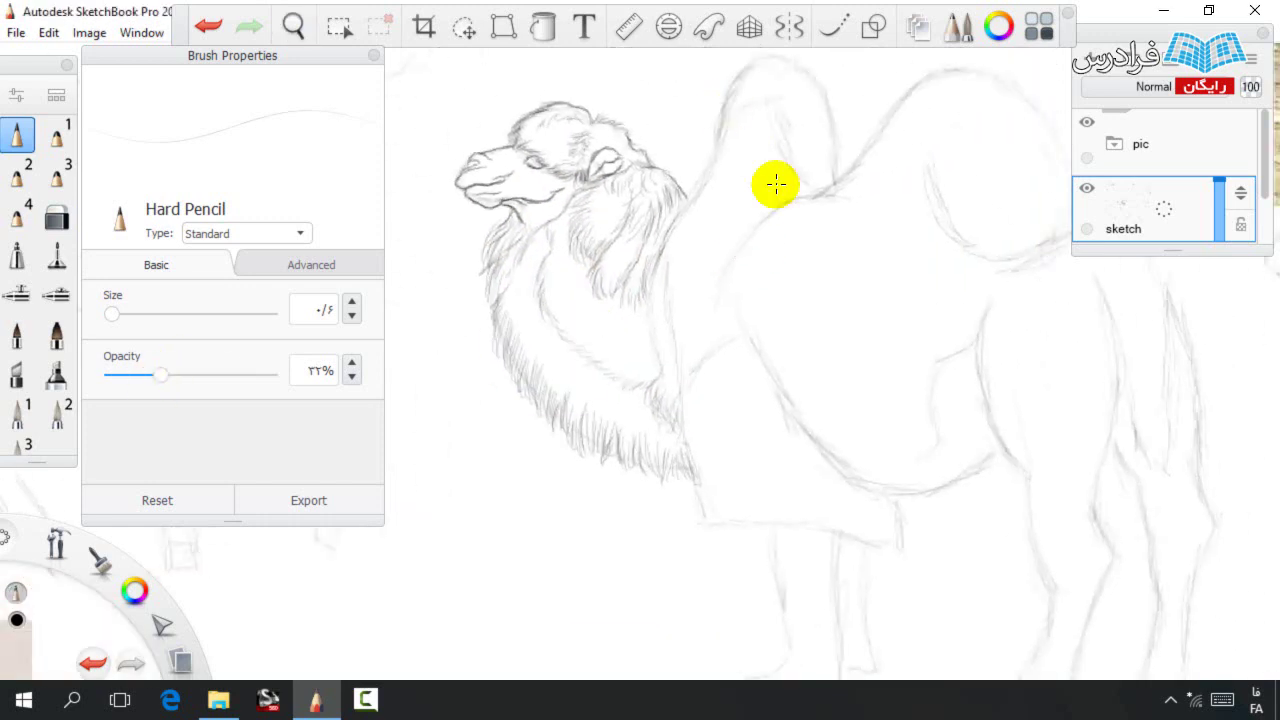
key(space)
drag(826, 203, 771, 259)
mouse_move(682, 147)
mouse_down()
mouse_move(603, 331)
mouse_move(627, 234)
mouse_move(585, 192)
mouse_up()
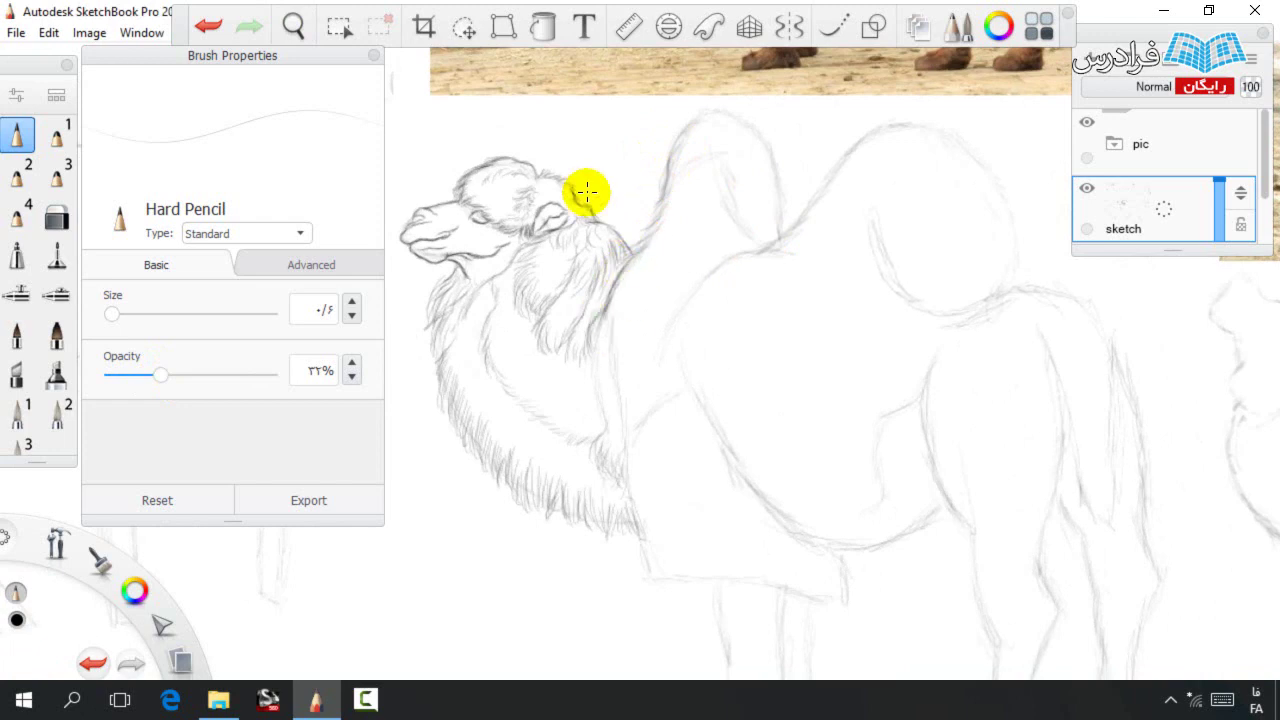
mouse_move(648, 228)
mouse_down()
mouse_move(673, 172)
mouse_move(667, 133)
mouse_up()
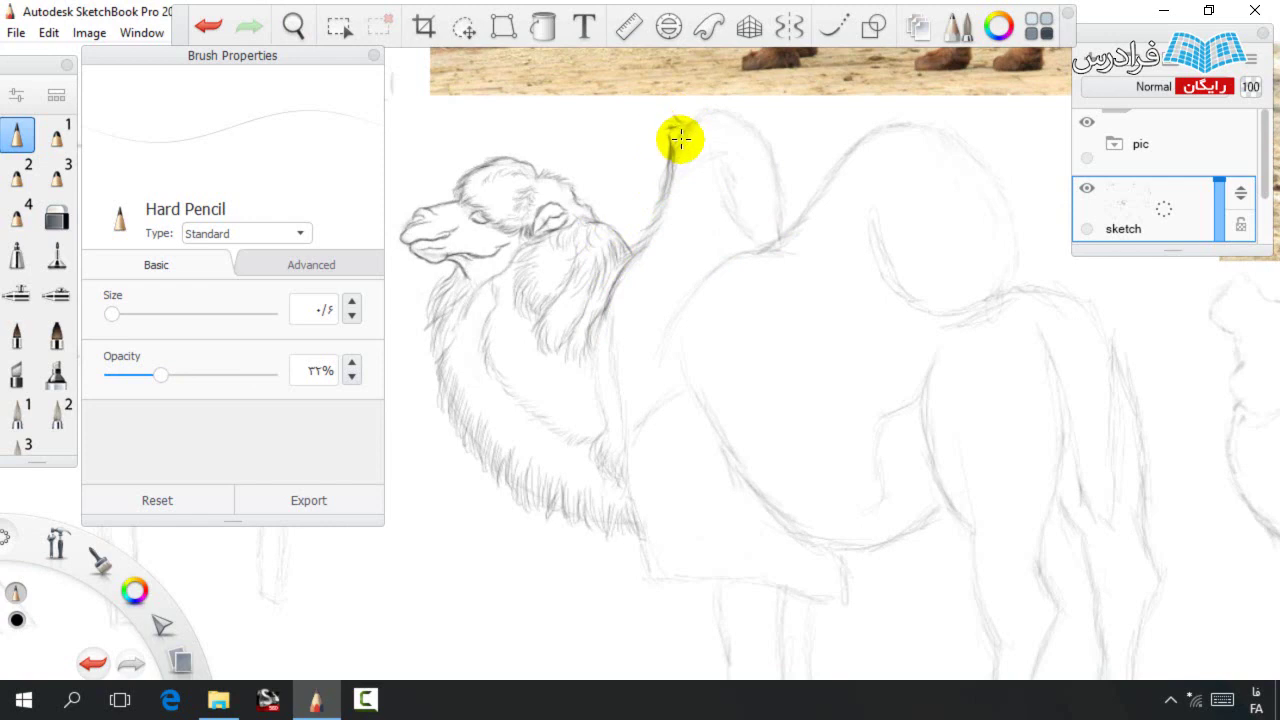
mouse_move(709, 112)
mouse_down()
mouse_move(744, 102)
mouse_move(742, 117)
mouse_move(786, 159)
mouse_move(781, 183)
mouse_move(768, 109)
mouse_move(777, 196)
mouse_up()
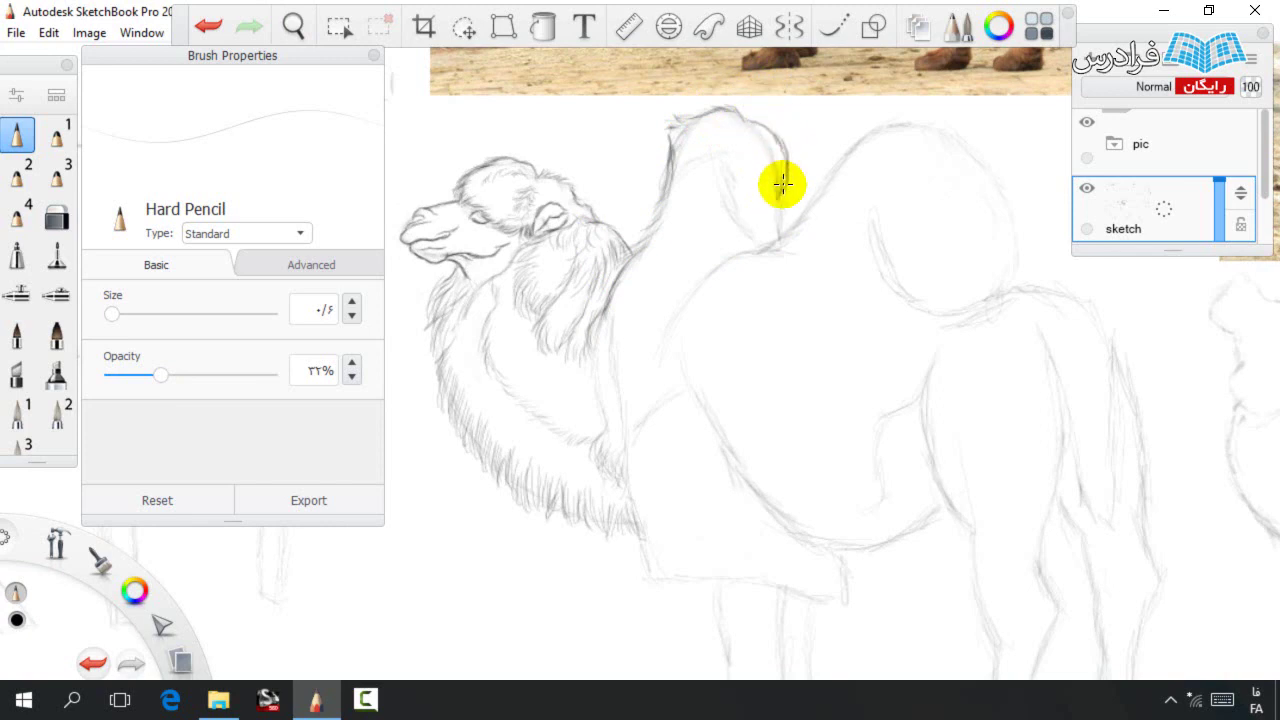
drag(763, 146, 784, 197)
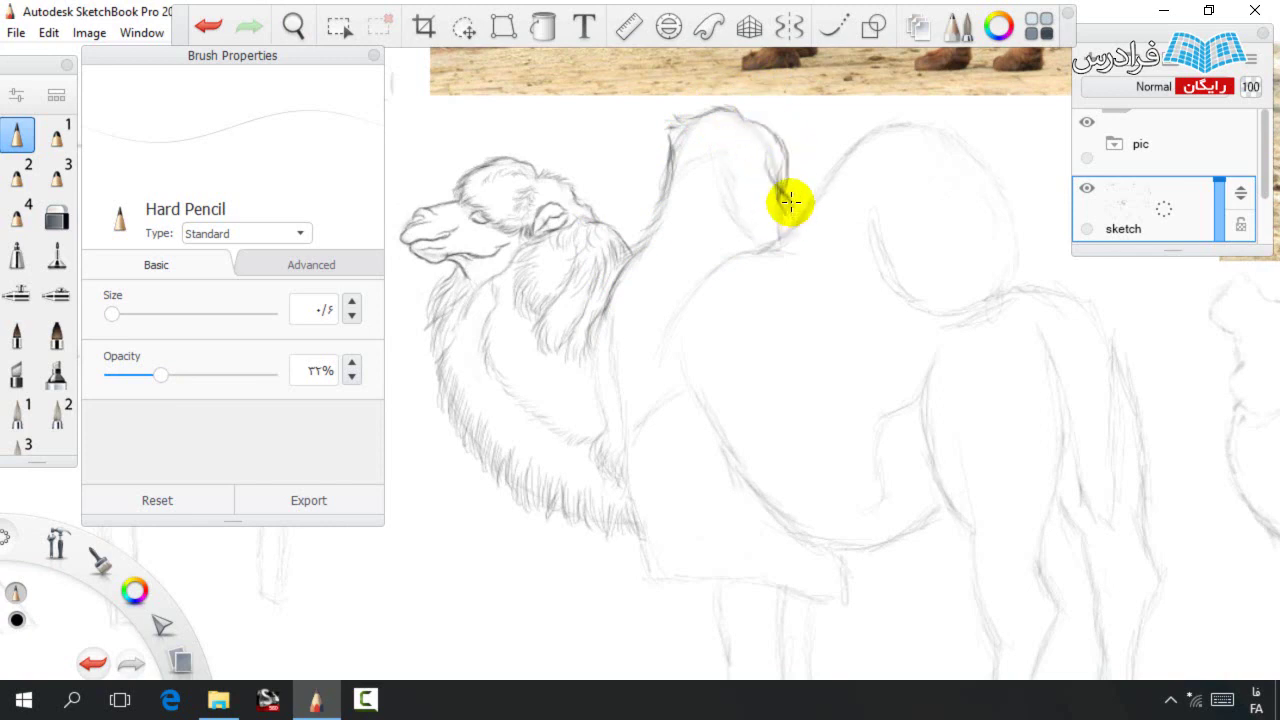
Add hanging fur strokes inside the front hump, and lightly erase its rough rear edge.
key(space)
drag(674, 277, 699, 255)
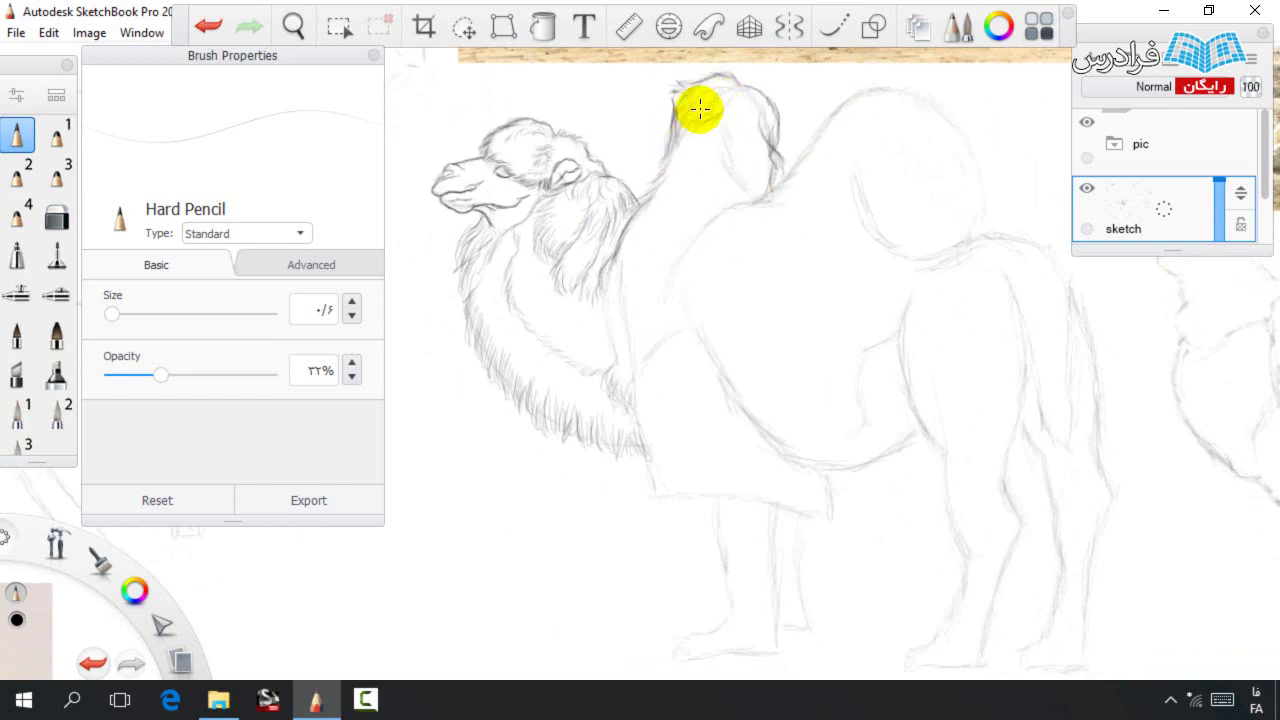
key(e)
drag(766, 110, 777, 123)
key(e)
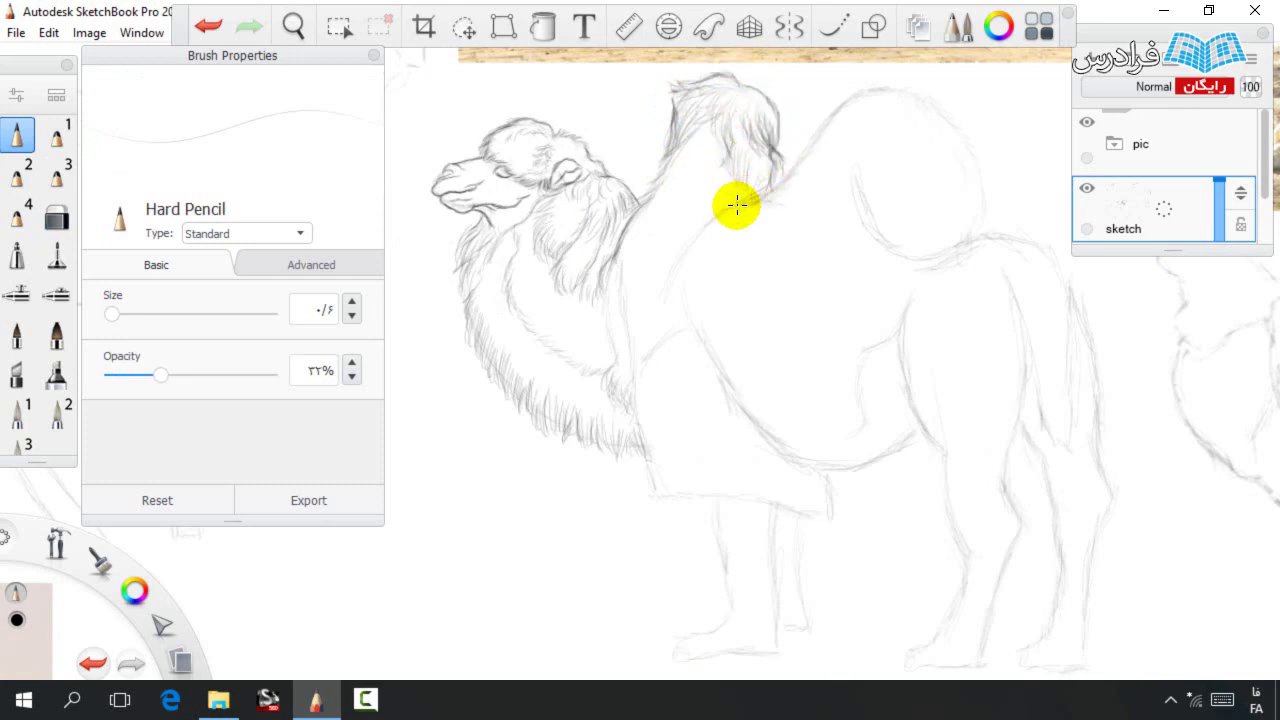
mouse_move(690, 152)
mouse_down()
mouse_move(680, 166)
mouse_move(711, 240)
mouse_move(727, 212)
mouse_up()
Darken the front hump's rear base and draw the back contour from it curving down toward the shoulder.
key(space)
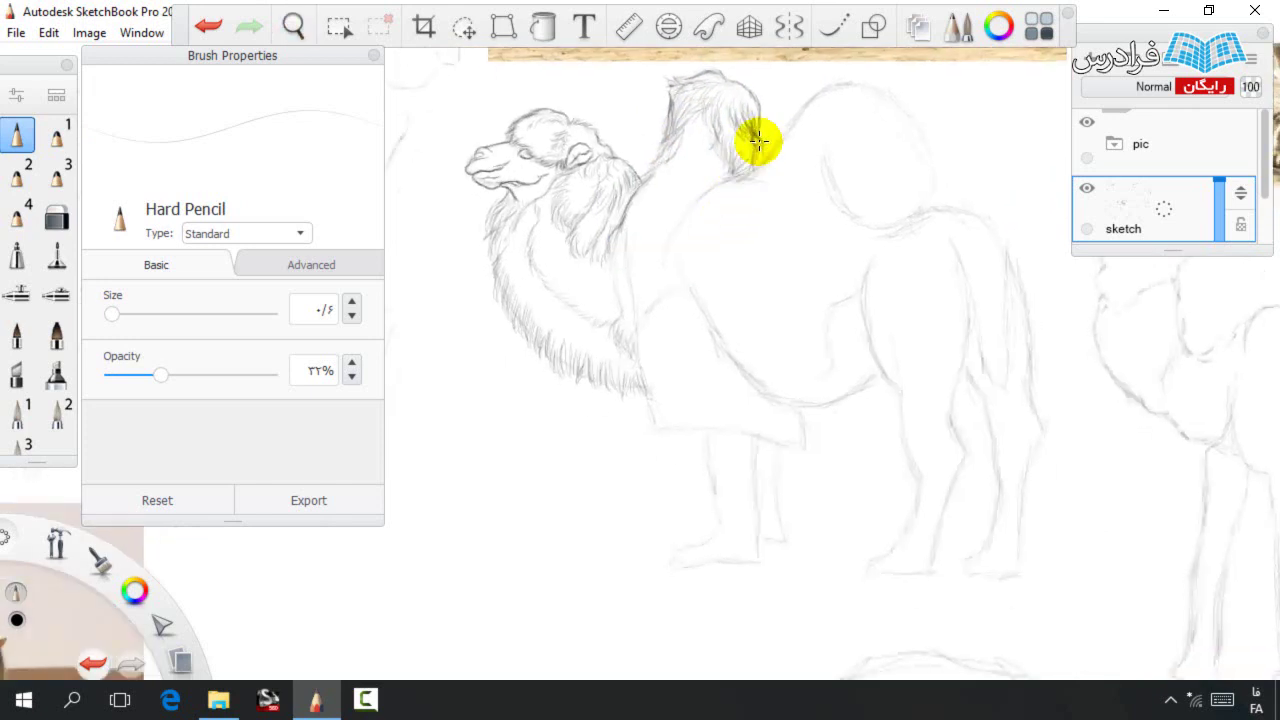
mouse_move(787, 181)
mouse_down()
mouse_move(711, 180)
mouse_move(689, 212)
mouse_up()
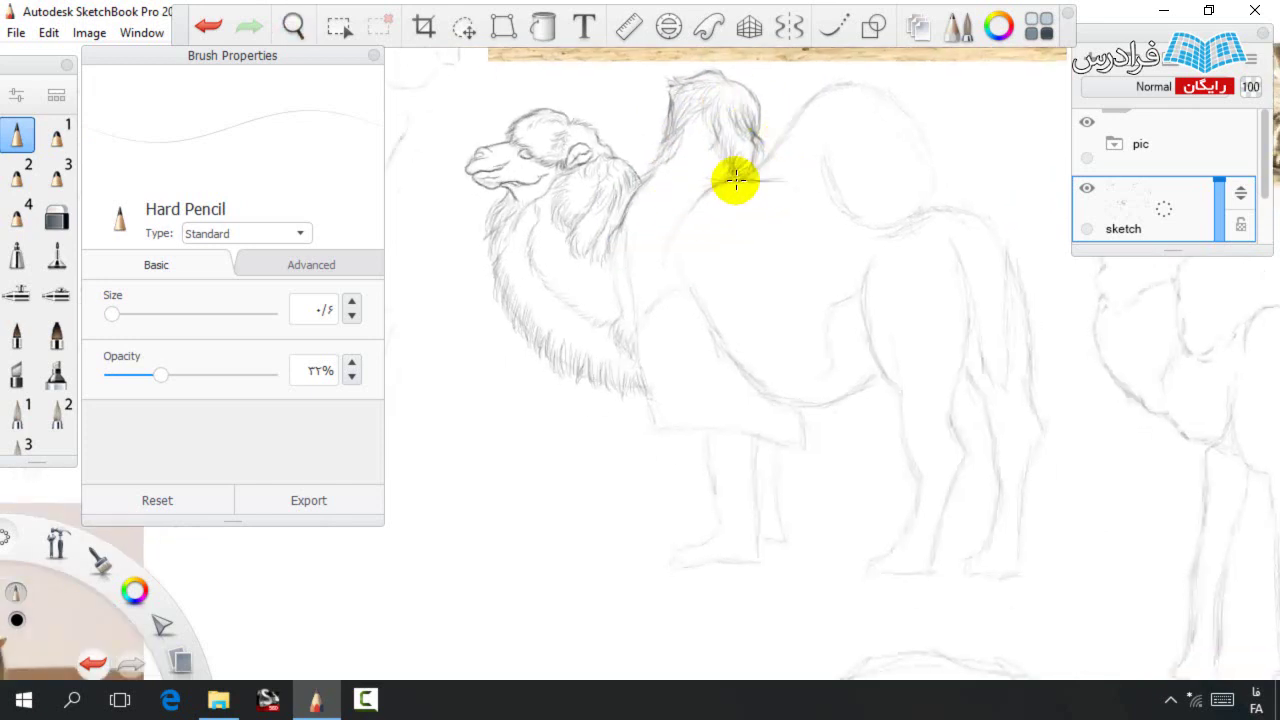
key(e)
key(e)
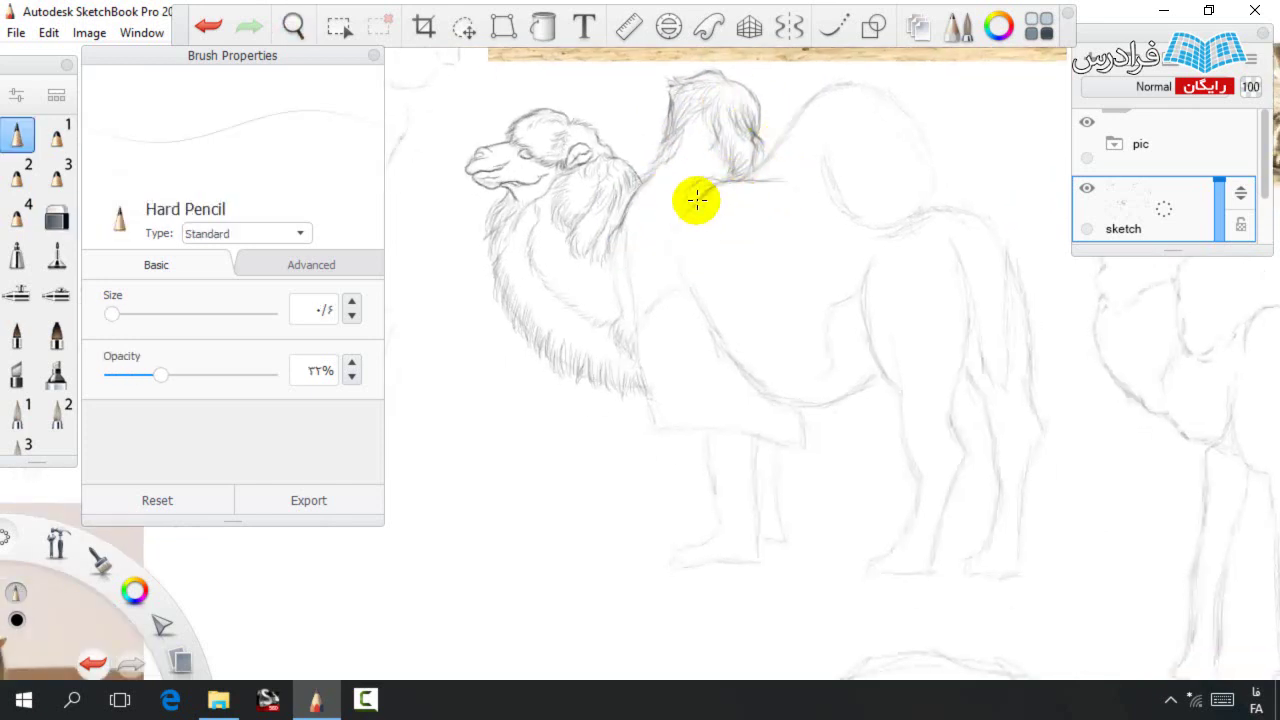
drag(718, 180, 677, 216)
Set the pencil opacity to 40% and outline the rear hump, including its inner front edge and rounded lower end.
key(space)
drag(841, 165, 749, 211)
drag(166, 377, 174, 376)
mouse_move(667, 214)
mouse_down()
mouse_move(770, 128)
mouse_move(798, 135)
mouse_move(845, 221)
mouse_up()
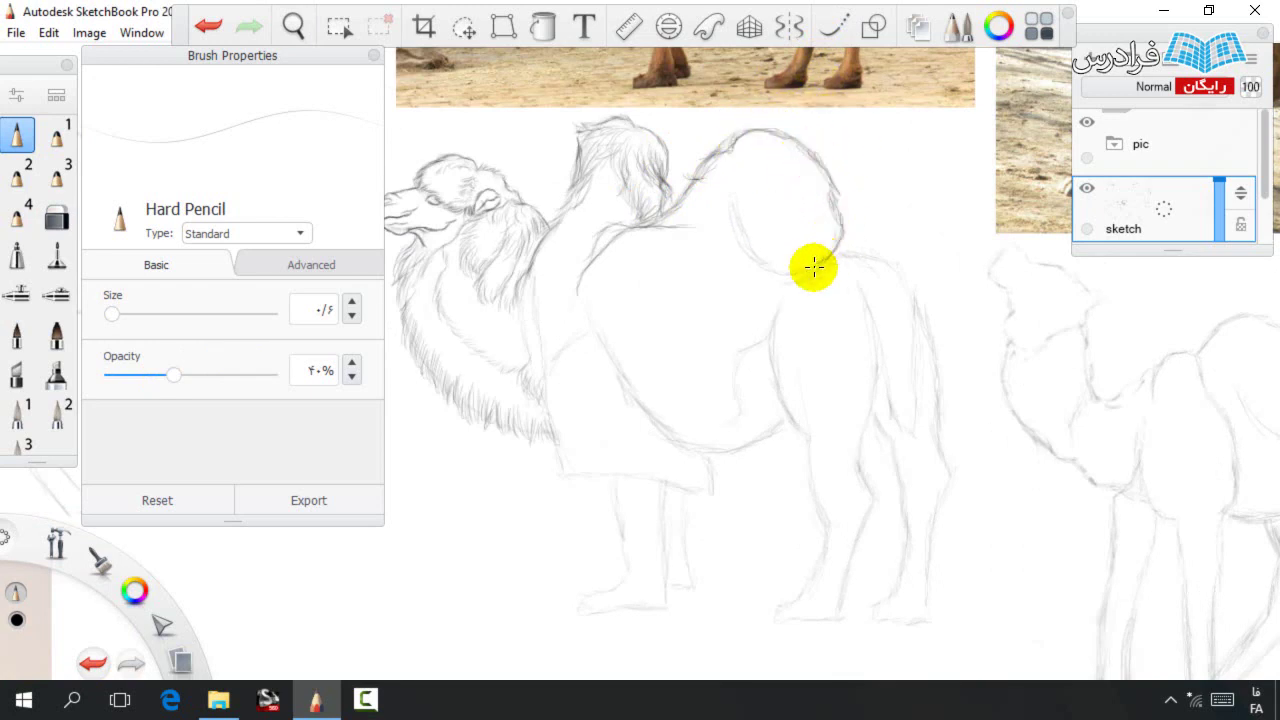
mouse_move(733, 184)
mouse_down()
mouse_move(751, 249)
mouse_move(794, 266)
mouse_move(809, 240)
mouse_up()
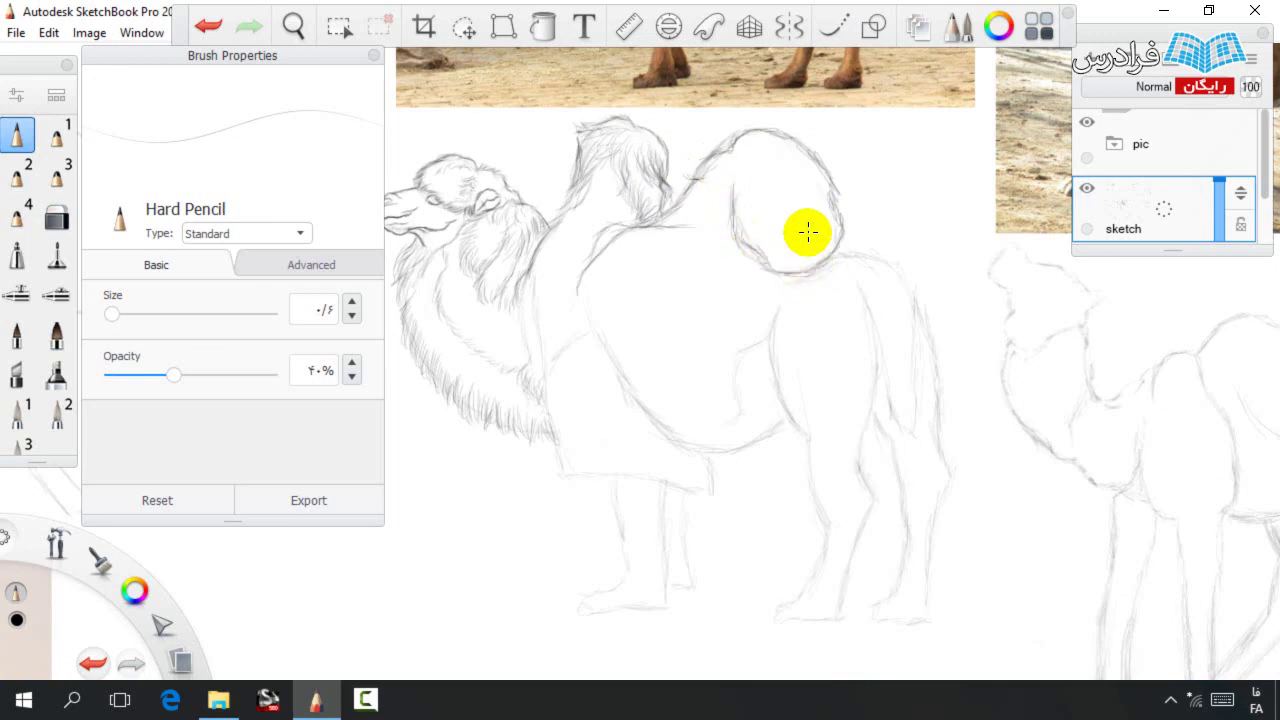
Add folds and fur strokes inside the rear hump and along the slope between the two humps.
mouse_move(735, 173)
mouse_down()
mouse_move(726, 212)
mouse_move(680, 223)
mouse_up()
drag(742, 162, 720, 204)
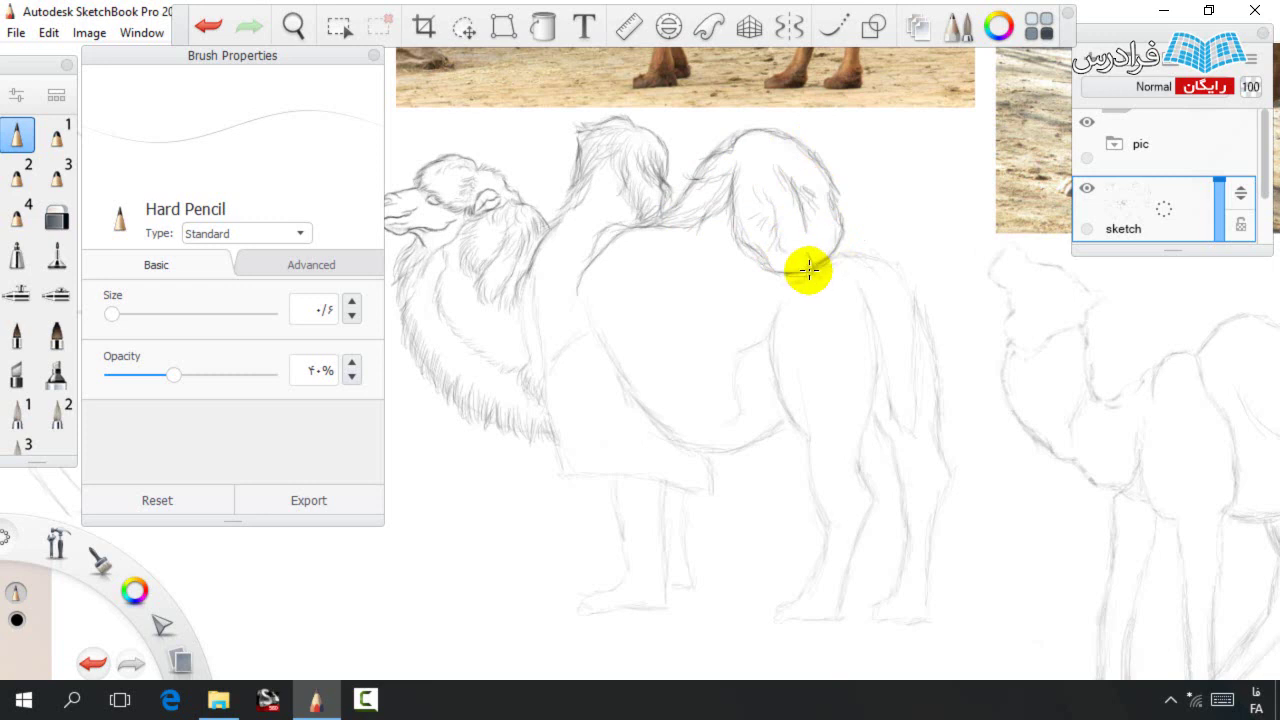
mouse_move(783, 265)
mouse_down()
mouse_move(839, 242)
mouse_move(838, 189)
mouse_move(791, 138)
mouse_move(757, 135)
mouse_up()
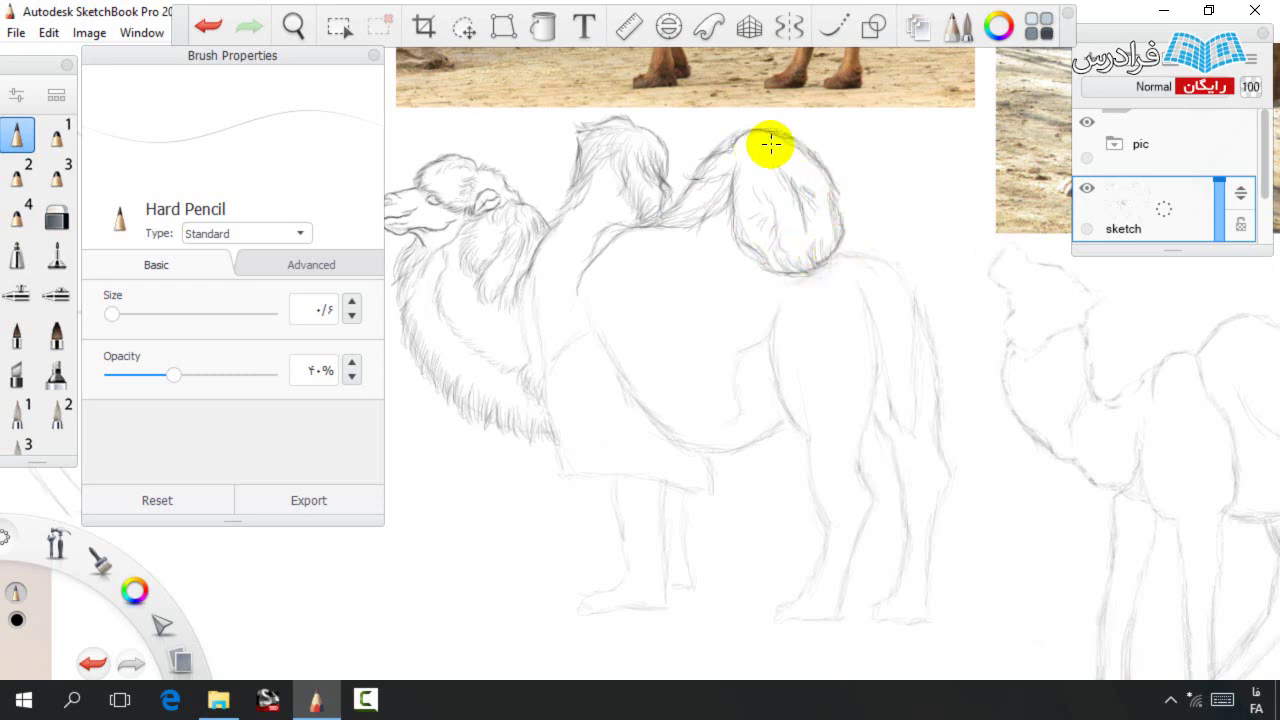
Draw the shaggy lower hem of the foreleg hair, with a pointed notch in front and a rounded rear end.
key(space)
drag(699, 286, 753, 259)
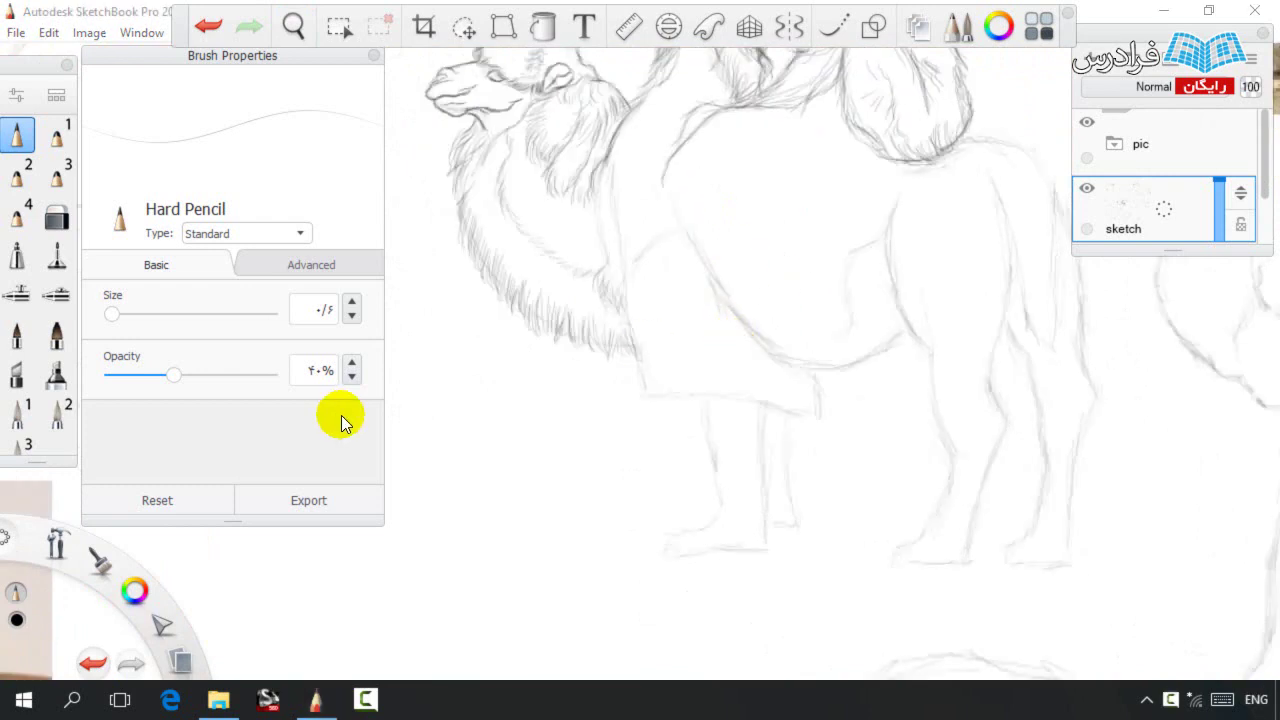
key(space)
mouse_move(621, 369)
mouse_down()
mouse_move(697, 368)
mouse_move(586, 300)
mouse_move(580, 405)
mouse_move(648, 432)
mouse_move(702, 402)
mouse_up()
mouse_move(693, 415)
mouse_down()
mouse_move(706, 449)
mouse_move(783, 452)
mouse_up()
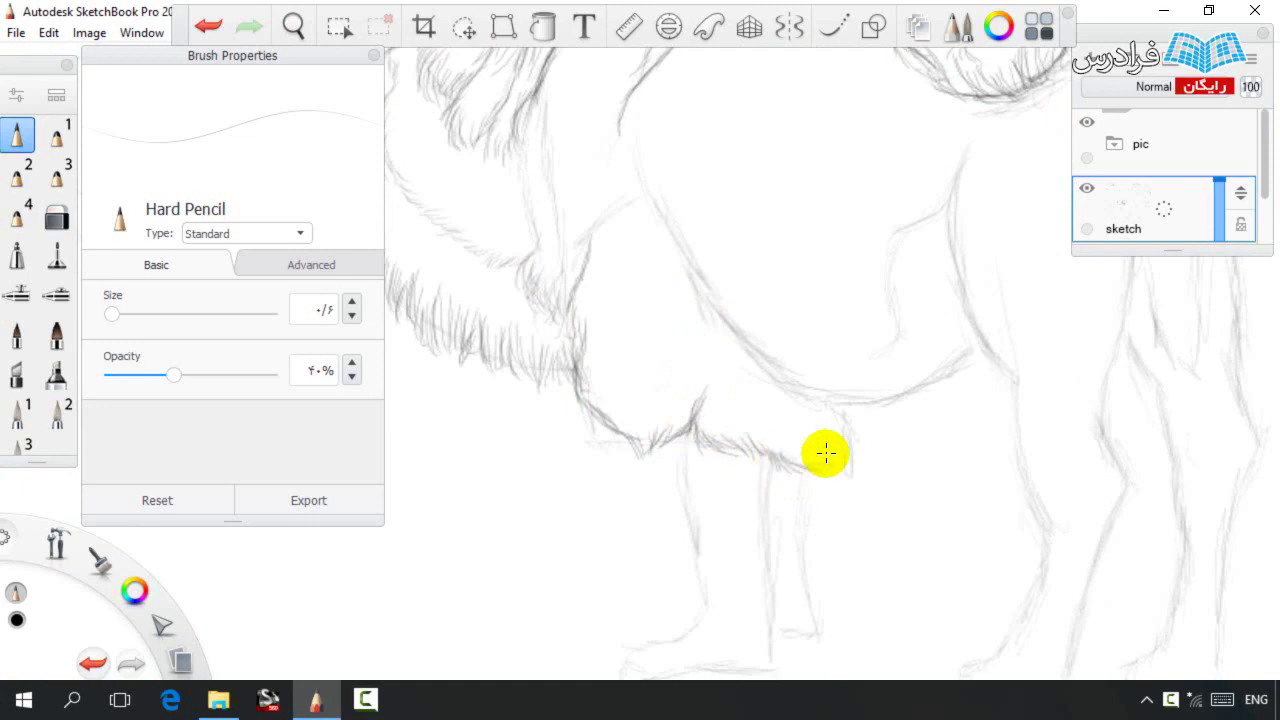
mouse_move(834, 418)
mouse_down()
mouse_move(823, 477)
mouse_move(846, 486)
mouse_move(851, 440)
mouse_up()
key(e)
key(space)
mouse_move(688, 358)
mouse_down()
mouse_move(708, 388)
mouse_move(676, 448)
mouse_up()
key(s)
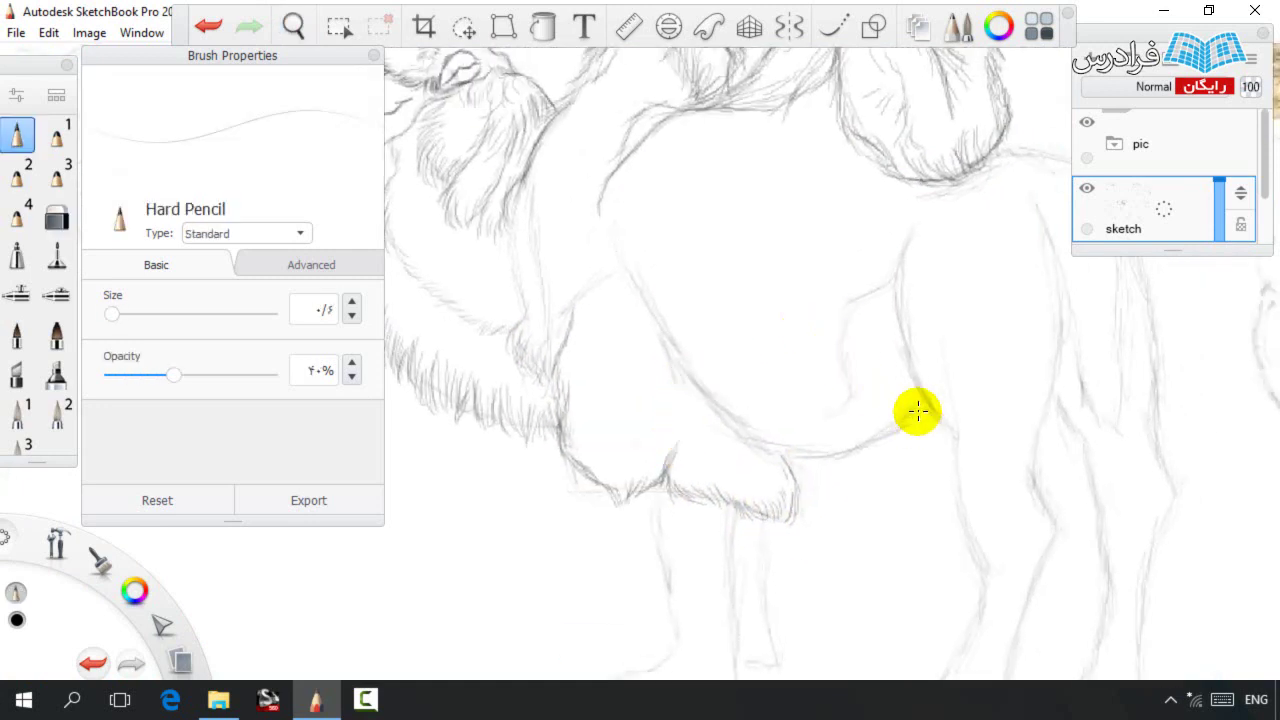
Darken the belly curve from the hind thigh forward to the elbow and add short hair strokes at its front end.
mouse_move(904, 421)
mouse_down()
mouse_move(818, 458)
mouse_move(773, 446)
mouse_move(729, 380)
mouse_move(792, 458)
mouse_move(708, 406)
mouse_move(703, 366)
mouse_move(744, 422)
mouse_move(678, 350)
mouse_up()
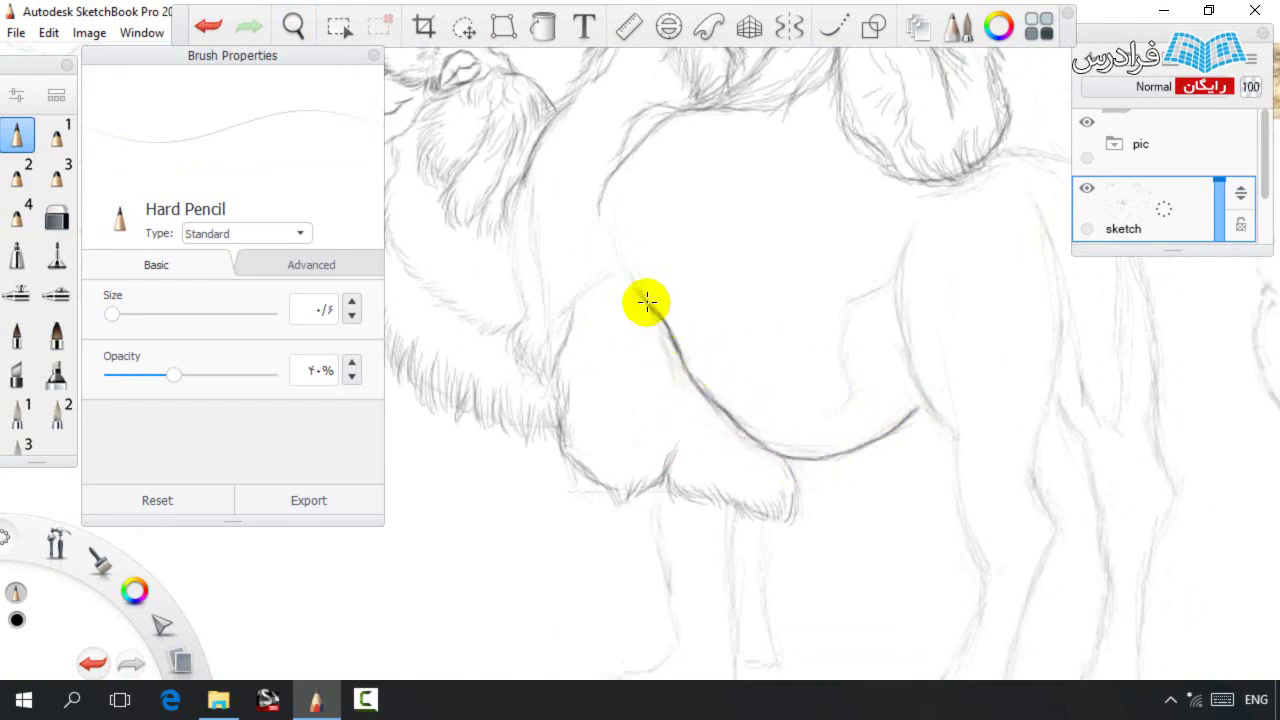
key(e)
key(e)
mouse_move(655, 268)
mouse_down()
mouse_move(653, 303)
mouse_move(648, 294)
mouse_up()
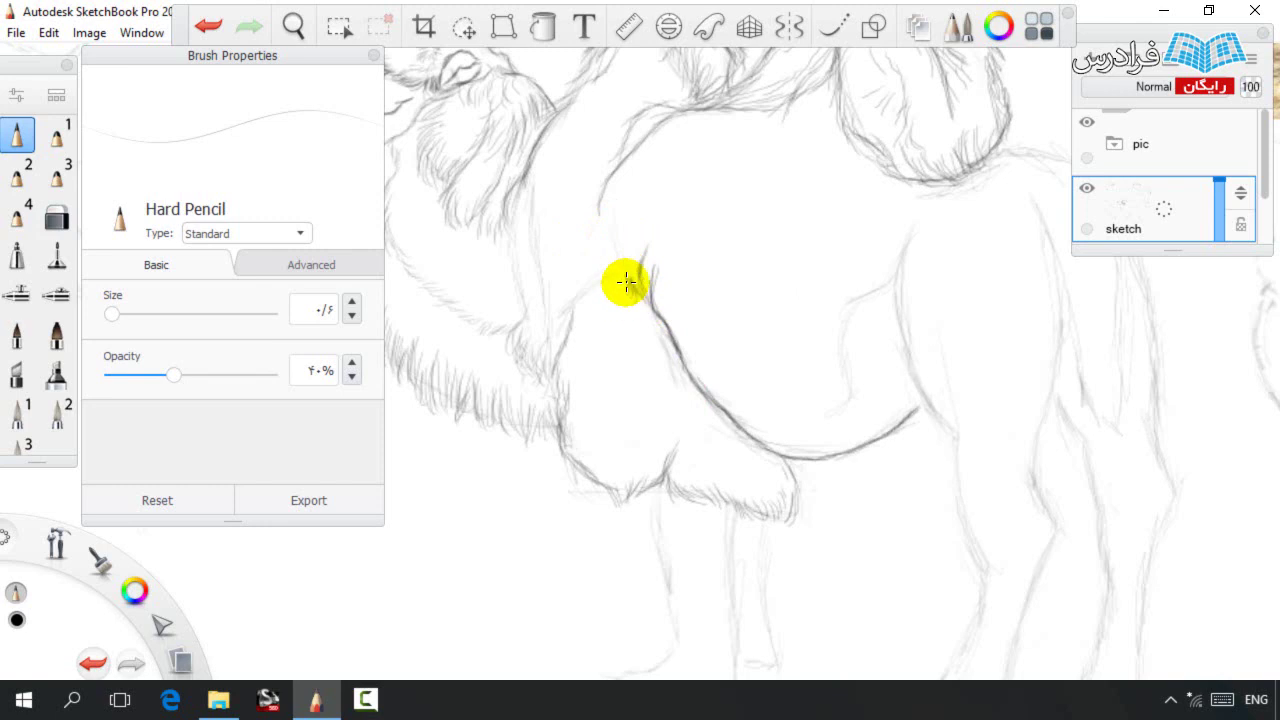
key(e)
key(e)
Outline the upper foreleg's top and rear hair edge, and fill the foreleg hair with short fur strokes.
mouse_move(605, 278)
mouse_down()
mouse_move(598, 326)
mouse_move(579, 308)
mouse_move(595, 287)
mouse_move(597, 348)
mouse_up()
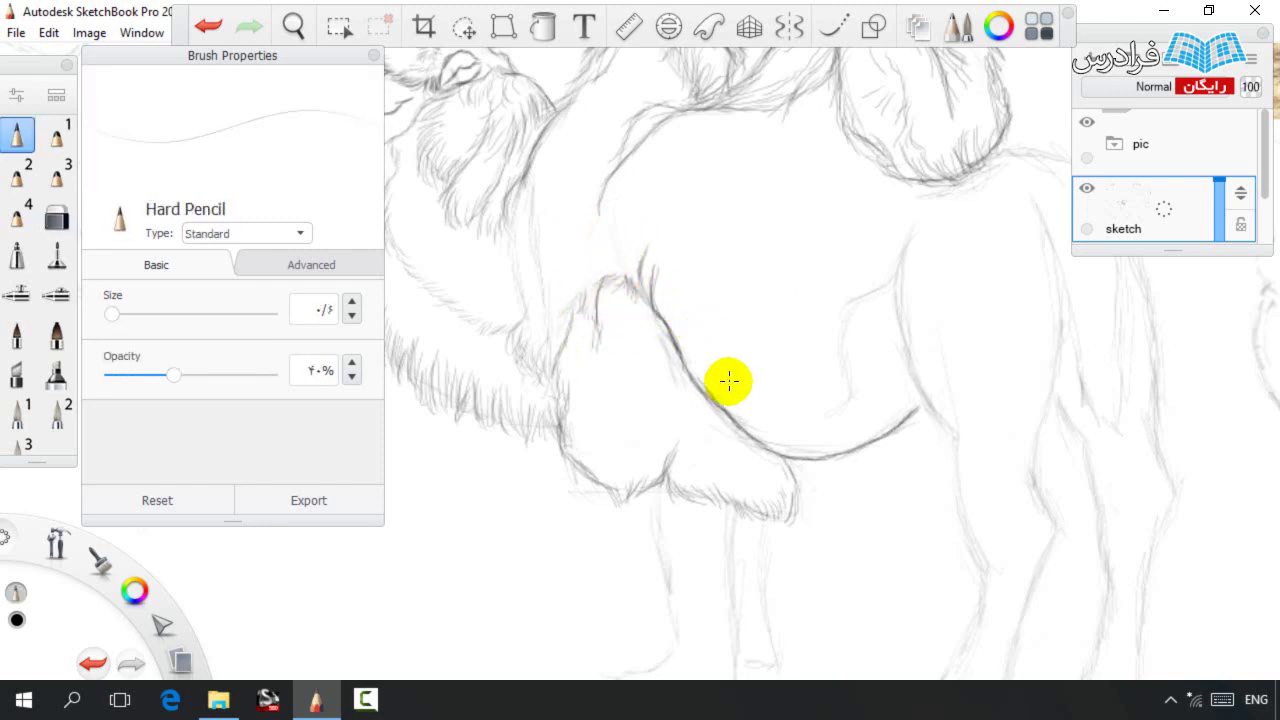
mouse_move(723, 417)
mouse_down()
mouse_move(790, 503)
mouse_move(761, 448)
mouse_move(706, 377)
mouse_up()
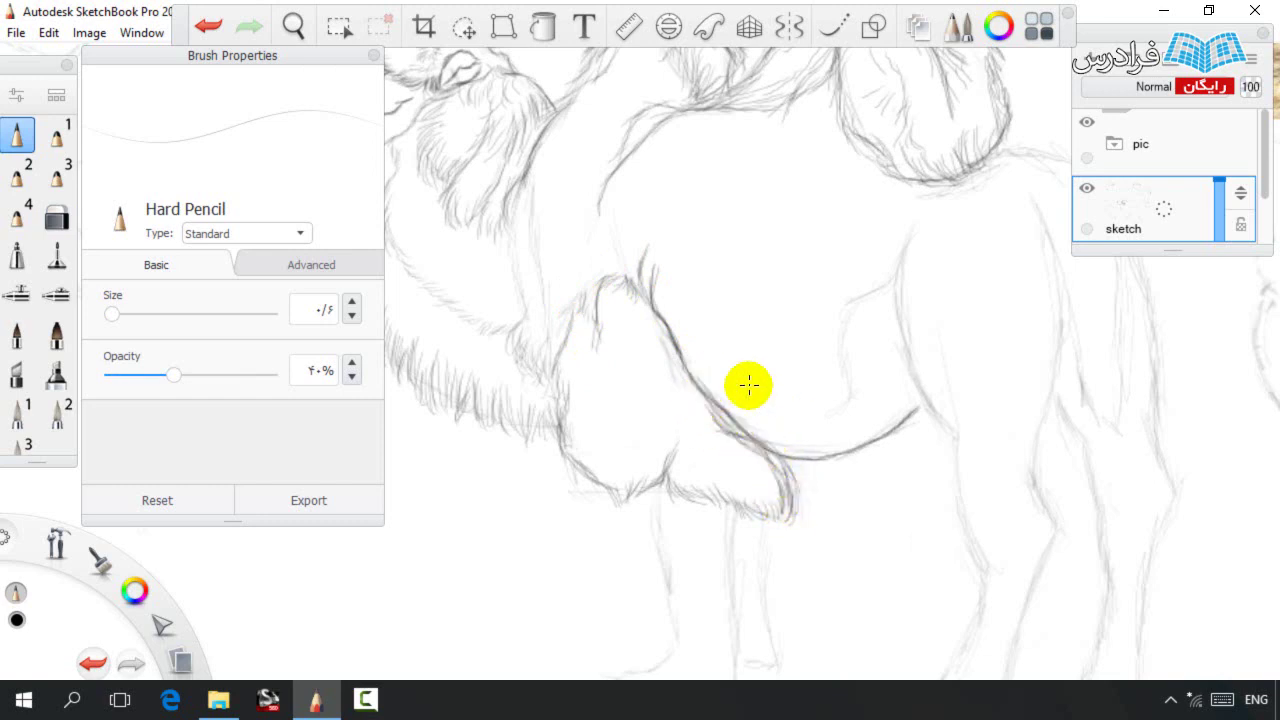
mouse_move(626, 435)
mouse_down()
mouse_move(608, 470)
mouse_move(586, 472)
mouse_move(575, 419)
mouse_move(625, 496)
mouse_move(654, 479)
mouse_move(629, 486)
mouse_move(669, 439)
mouse_move(648, 347)
mouse_up()
key(space)
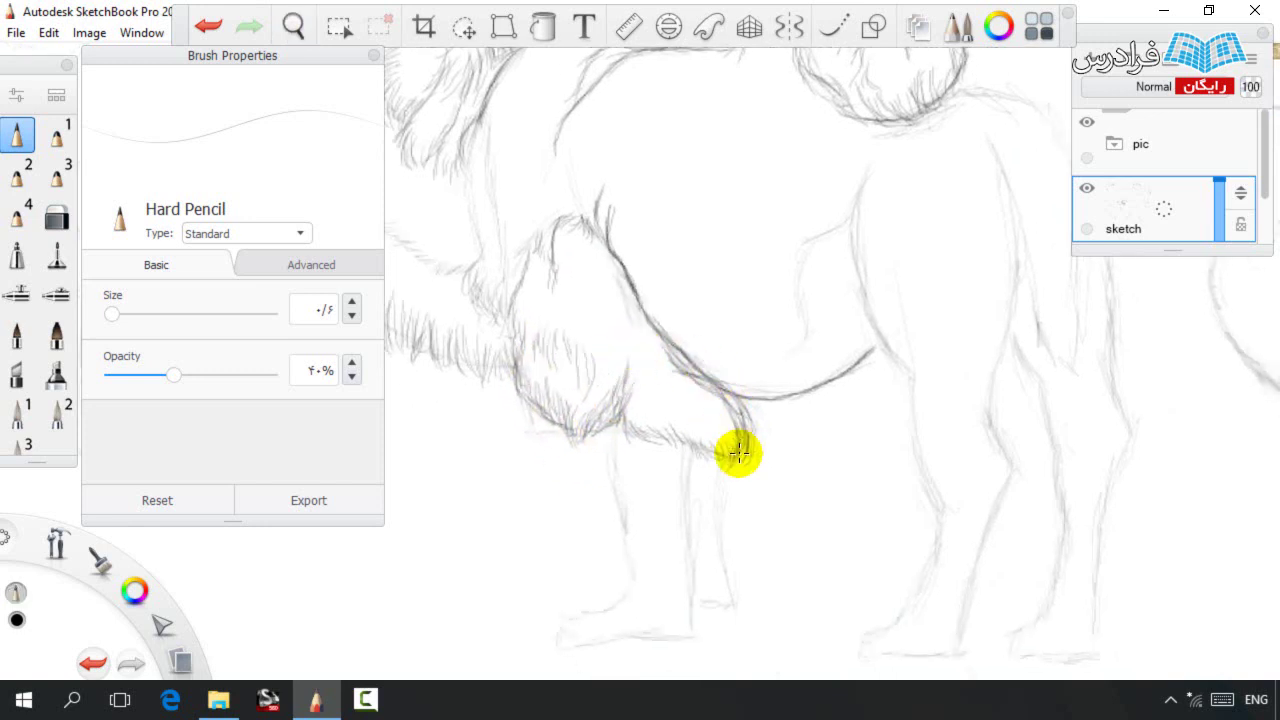
mouse_move(706, 451)
mouse_down()
mouse_move(693, 361)
mouse_move(700, 435)
mouse_move(694, 406)
mouse_move(688, 440)
mouse_move(632, 408)
mouse_up()
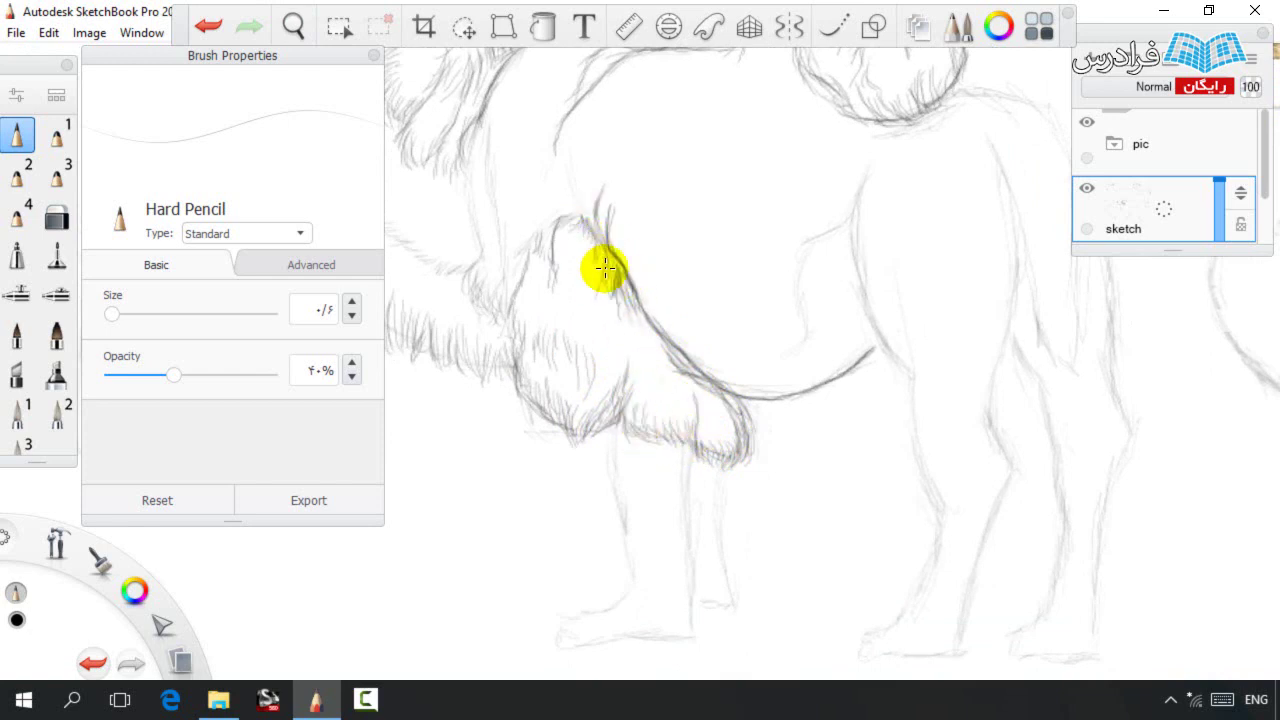
Outline the near foreleg below the hair, from the knee down the shin to the flat foot.
mouse_move(623, 394)
mouse_down()
mouse_move(623, 251)
mouse_move(600, 296)
mouse_move(624, 353)
mouse_up()
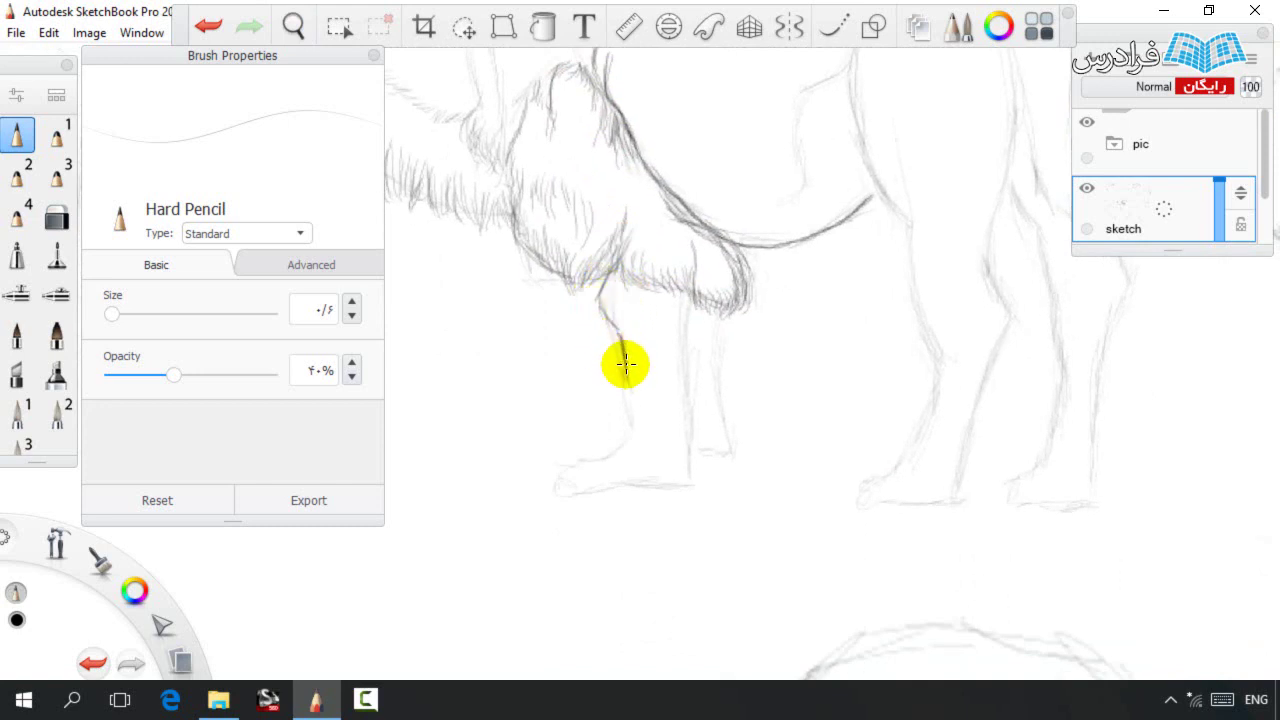
drag(615, 445, 591, 462)
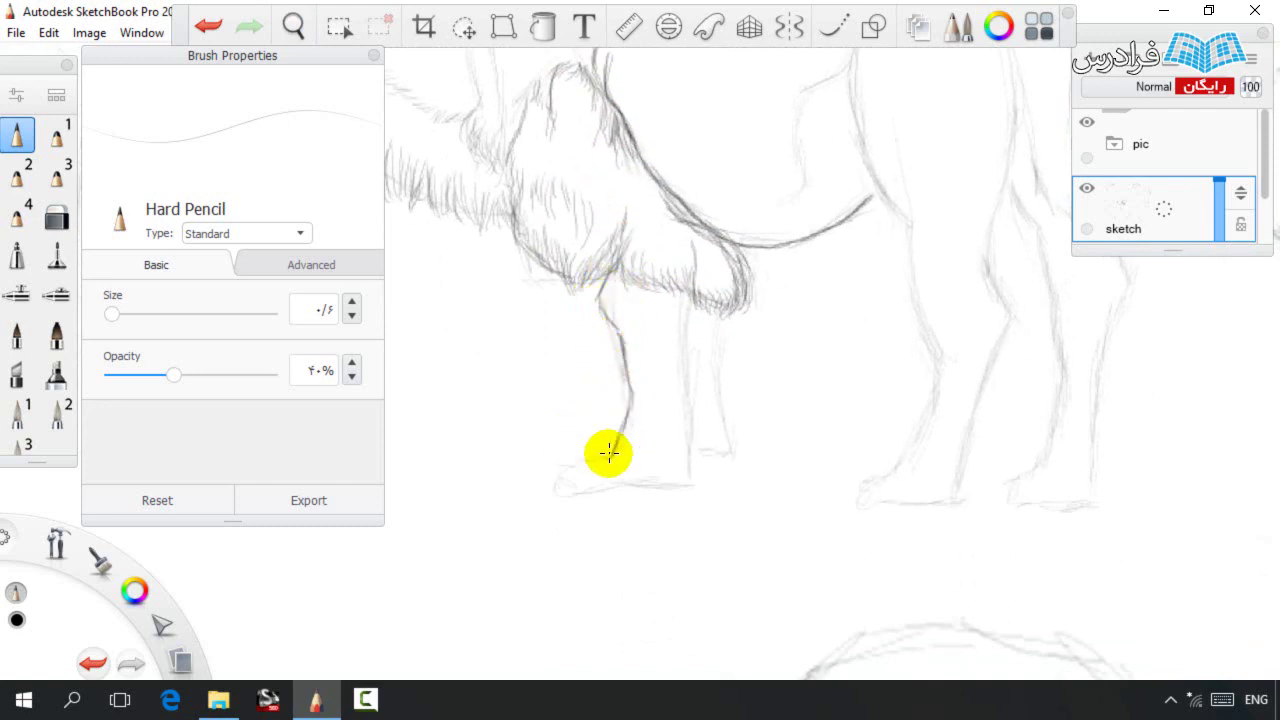
mouse_move(673, 457)
mouse_down()
mouse_move(685, 487)
mouse_move(583, 489)
mouse_up()
mouse_move(671, 459)
mouse_down()
mouse_move(660, 377)
mouse_move(654, 389)
mouse_move(667, 402)
mouse_move(680, 314)
mouse_move(666, 395)
mouse_up()
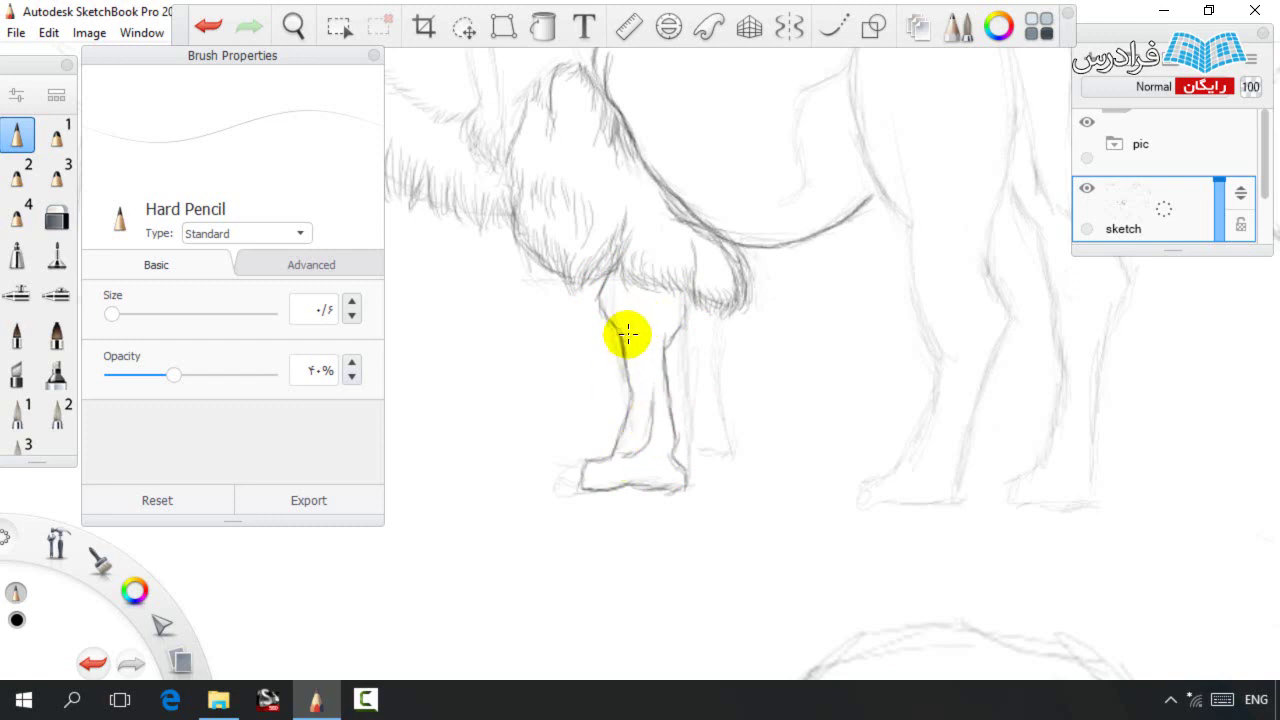
Mark the near foreleg's knee and outline the far foreleg and foot behind it, cleaning up rough edges.
key(space)
drag(711, 376, 643, 337)
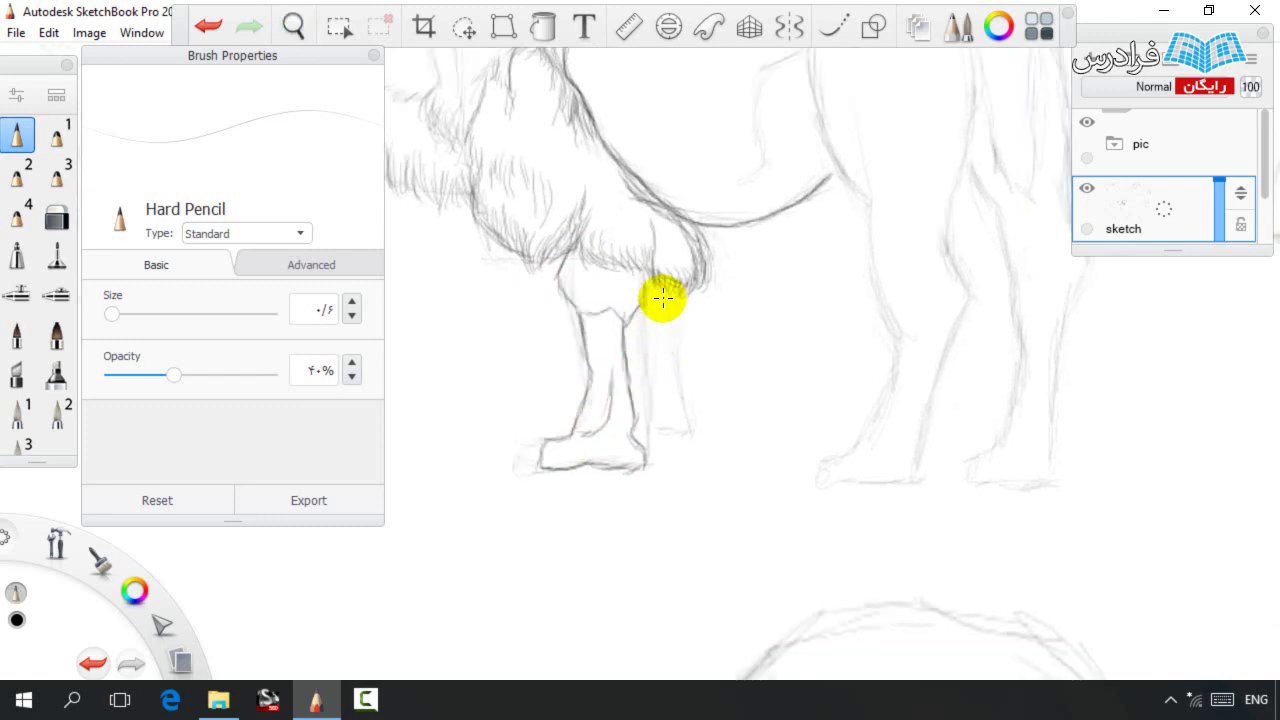
key(e)
key(e)
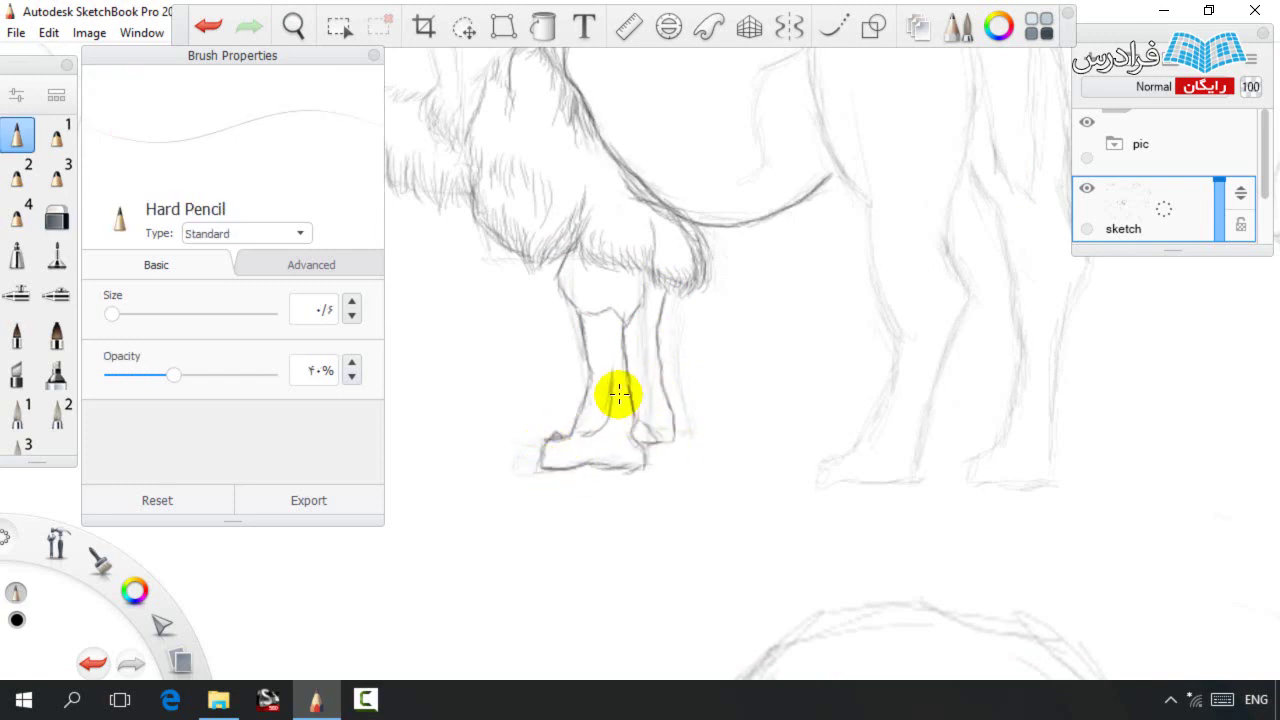
click(463, 27)
mouse_move(561, 333)
mouse_down()
mouse_move(589, 277)
mouse_move(604, 344)
mouse_move(581, 439)
mouse_move(560, 488)
mouse_up()
mouse_move(455, 470)
mouse_down()
mouse_move(414, 477)
mouse_move(449, 446)
mouse_up()
click(449, 446)
key(b)
Darken the front edge of the near hind thigh where it meets the belly, and draw the flank fold beside it.
key(space)
drag(638, 320, 618, 345)
mouse_move(628, 352)
mouse_down()
mouse_move(651, 514)
mouse_move(662, 508)
mouse_up()
mouse_move(812, 258)
mouse_down()
mouse_move(743, 309)
mouse_move(725, 251)
mouse_move(713, 300)
mouse_up()
drag(723, 235, 741, 362)
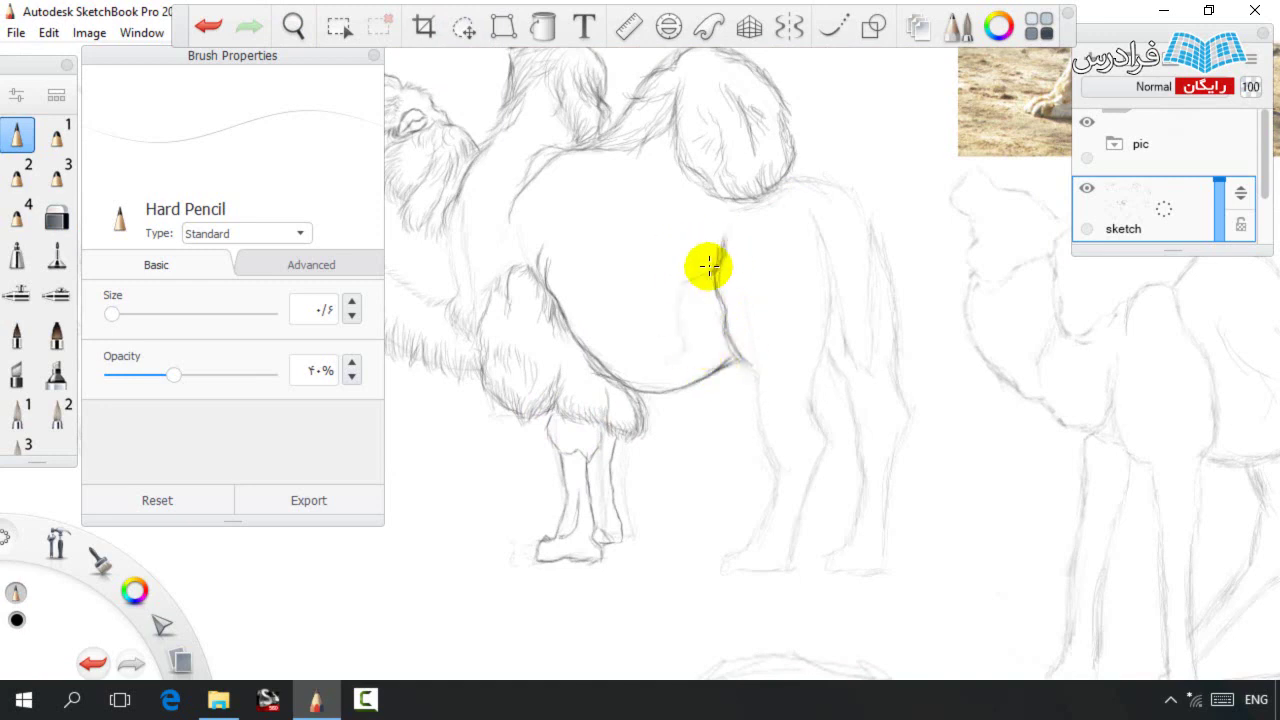
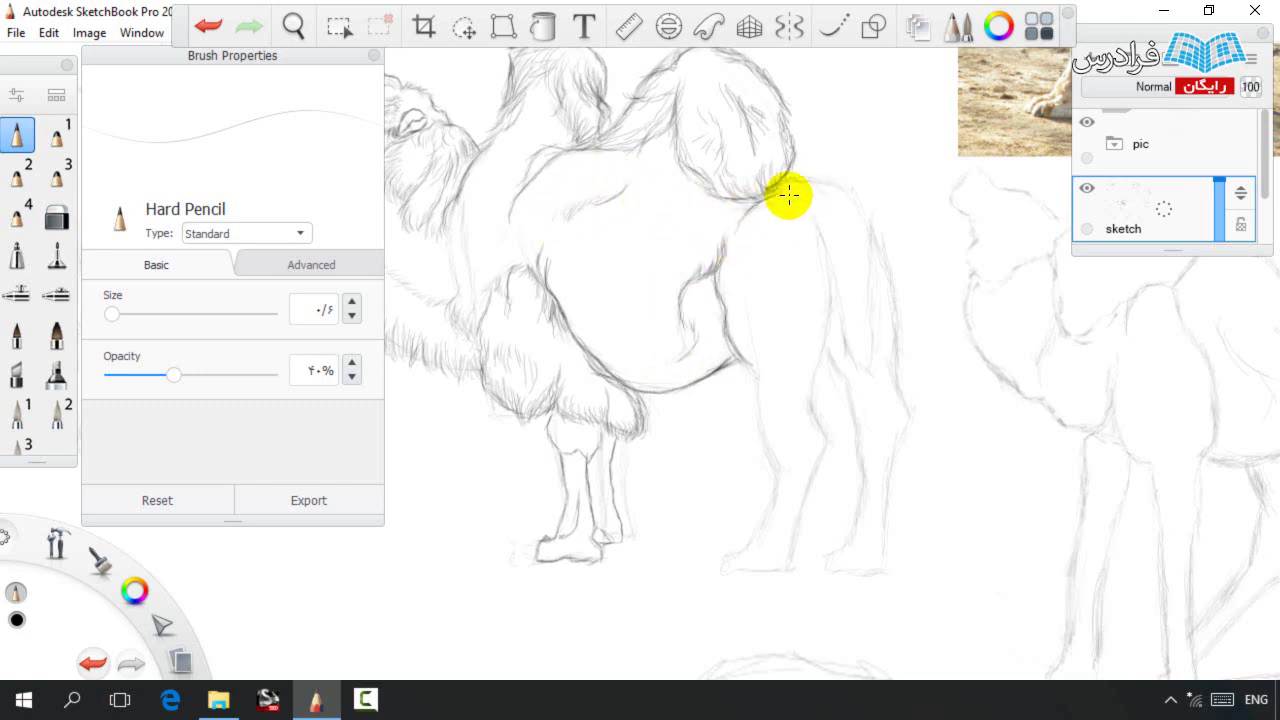
Draw the rump's top contour from the rear hump's base toward the tail.
key(space)
drag(826, 298, 754, 269)
drag(736, 155, 771, 164)
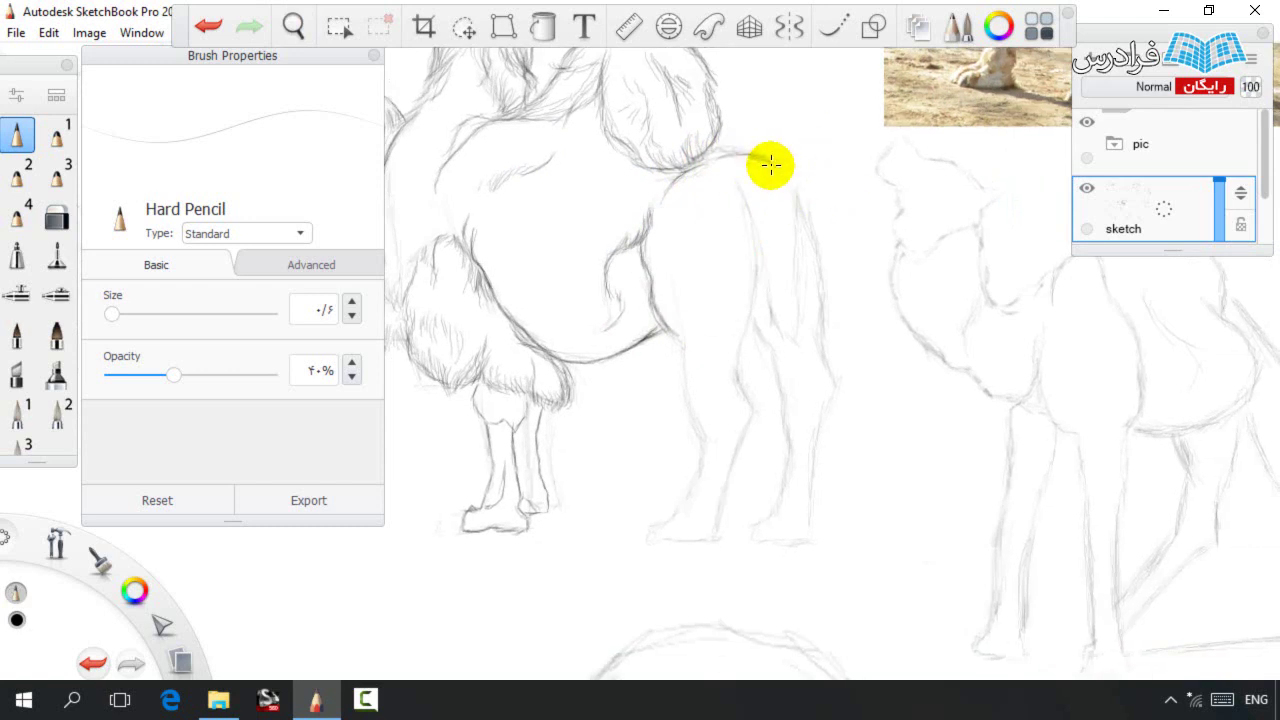
Set the pencil opacity to 51% and outline the tail hanging behind the near thigh down to its tip.
drag(173, 375, 192, 375)
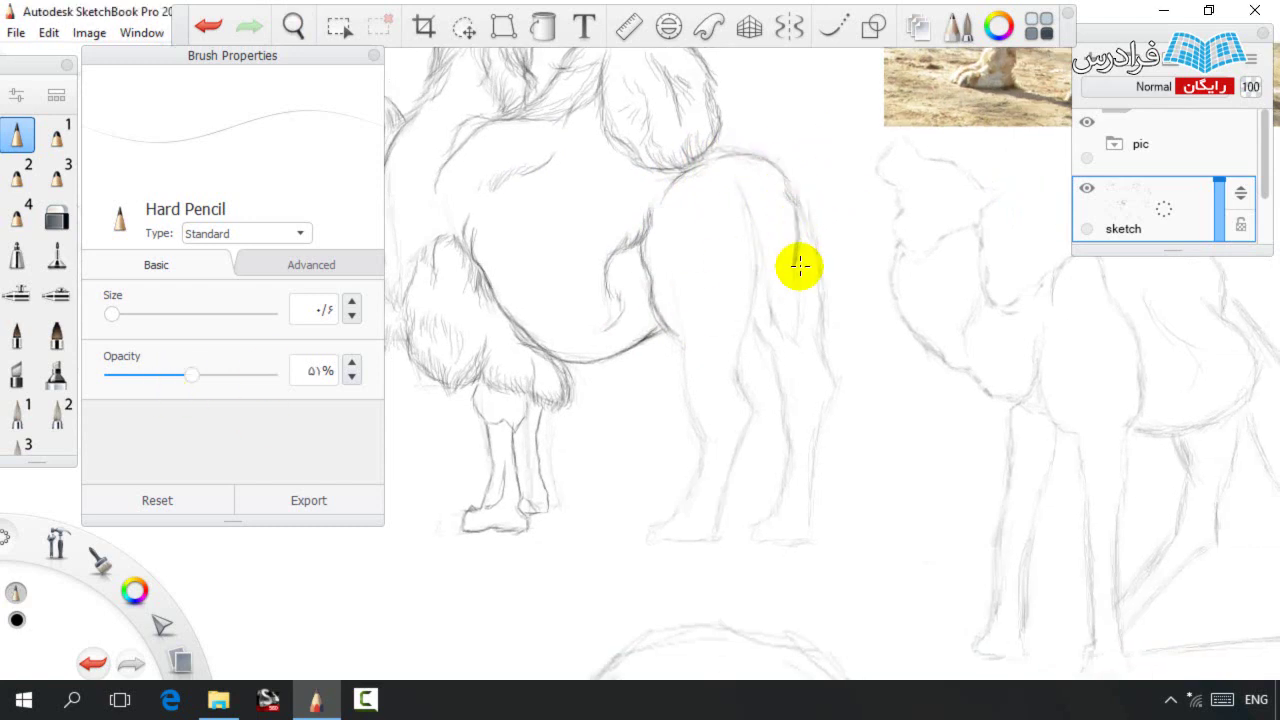
drag(771, 315, 766, 282)
mouse_move(749, 205)
mouse_down()
mouse_move(775, 287)
mouse_move(742, 193)
mouse_move(772, 288)
mouse_up()
mouse_move(755, 221)
mouse_down()
mouse_move(799, 272)
mouse_move(795, 358)
mouse_up()
key(e)
key(e)
Outline the near hind leg along its rear edge, around the foot, and up the front edge to the thigh.
key(space)
drag(745, 318, 765, 190)
mouse_move(751, 244)
mouse_down()
mouse_move(749, 220)
mouse_move(731, 331)
mouse_move(745, 378)
mouse_up()
mouse_move(731, 282)
mouse_down()
mouse_move(696, 344)
mouse_move(731, 326)
mouse_move(750, 385)
mouse_move(734, 409)
mouse_move(718, 397)
mouse_move(751, 379)
mouse_move(714, 484)
mouse_up()
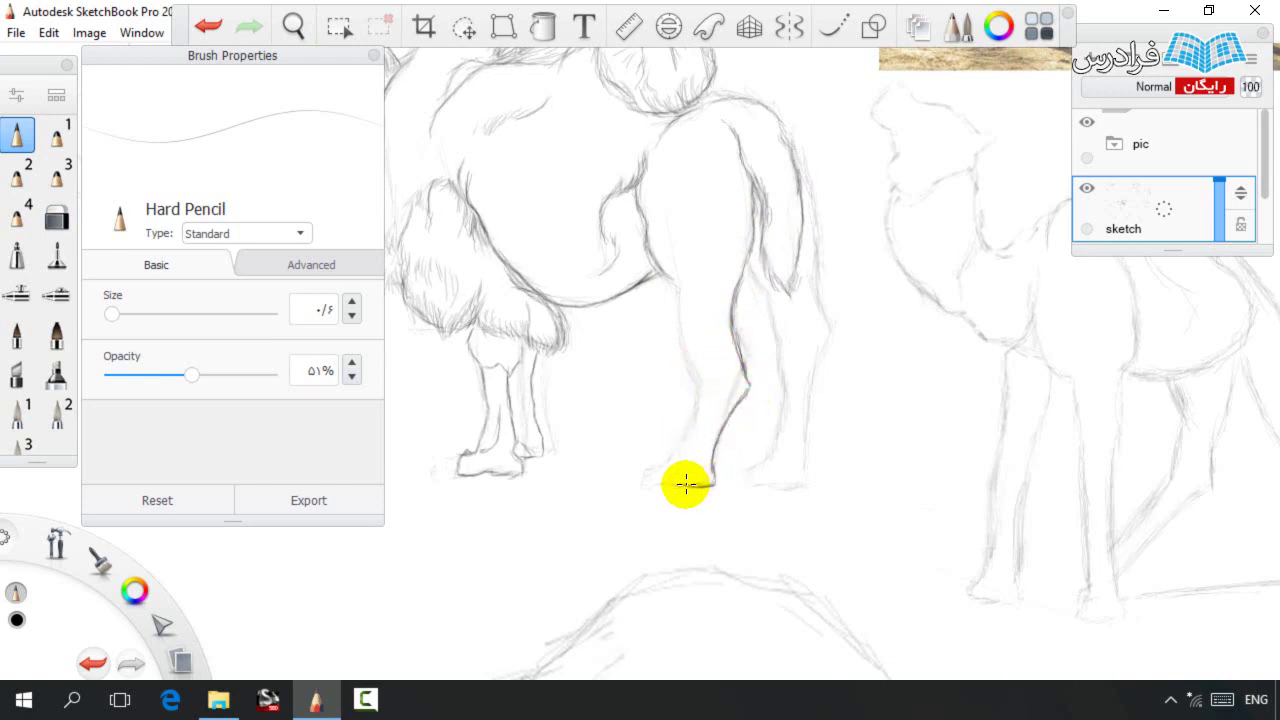
mouse_move(674, 456)
mouse_down()
mouse_move(707, 411)
mouse_move(680, 397)
mouse_move(703, 397)
mouse_move(677, 455)
mouse_up()
drag(683, 347, 701, 399)
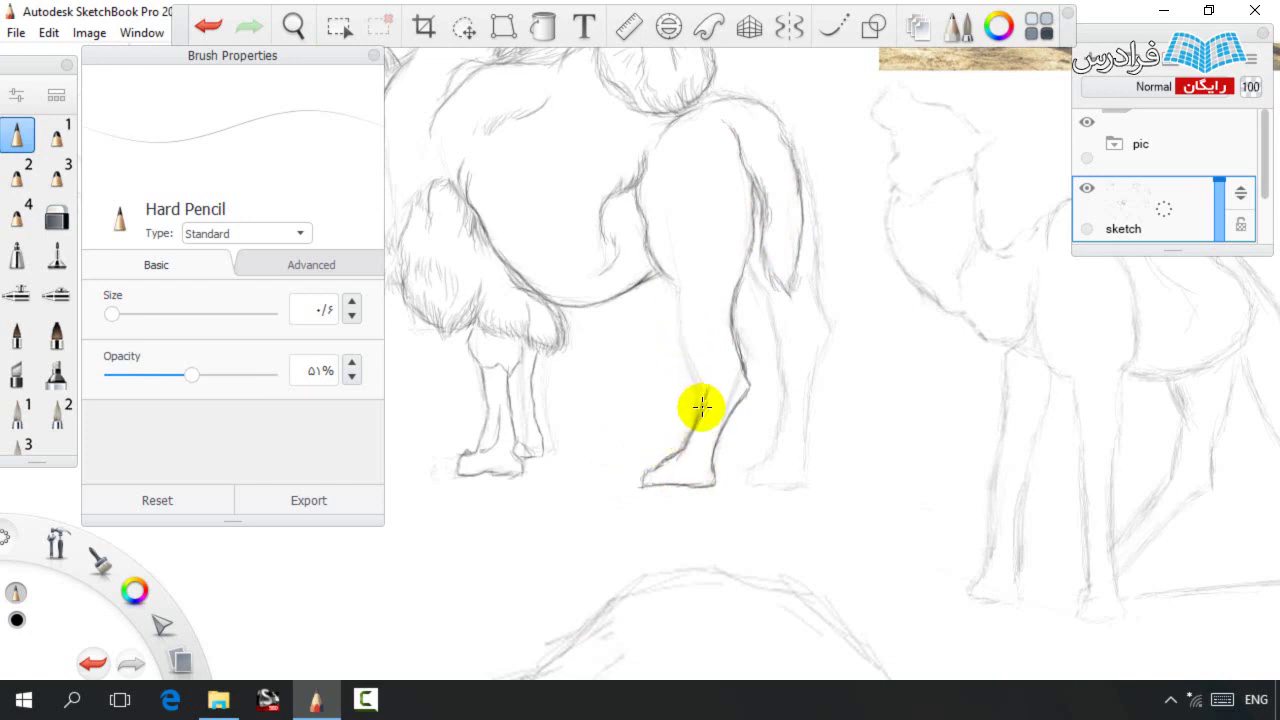
drag(676, 322, 689, 354)
mouse_move(671, 277)
mouse_down()
mouse_move(686, 341)
mouse_move(680, 293)
mouse_up()
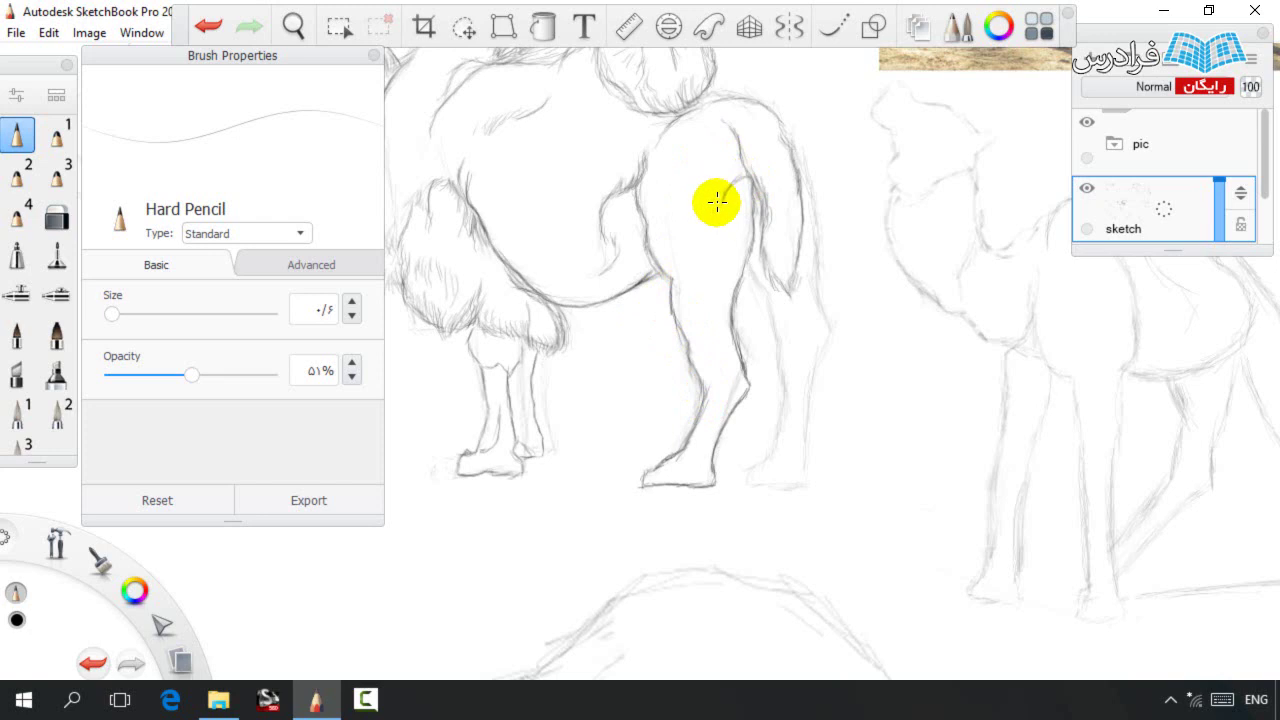
Add muscle folds and short hair strokes inside the near hind thigh and refine the lines around its lower joint.
mouse_move(718, 216)
mouse_down()
mouse_move(722, 283)
mouse_move(706, 280)
mouse_move(711, 248)
mouse_move(725, 300)
mouse_up()
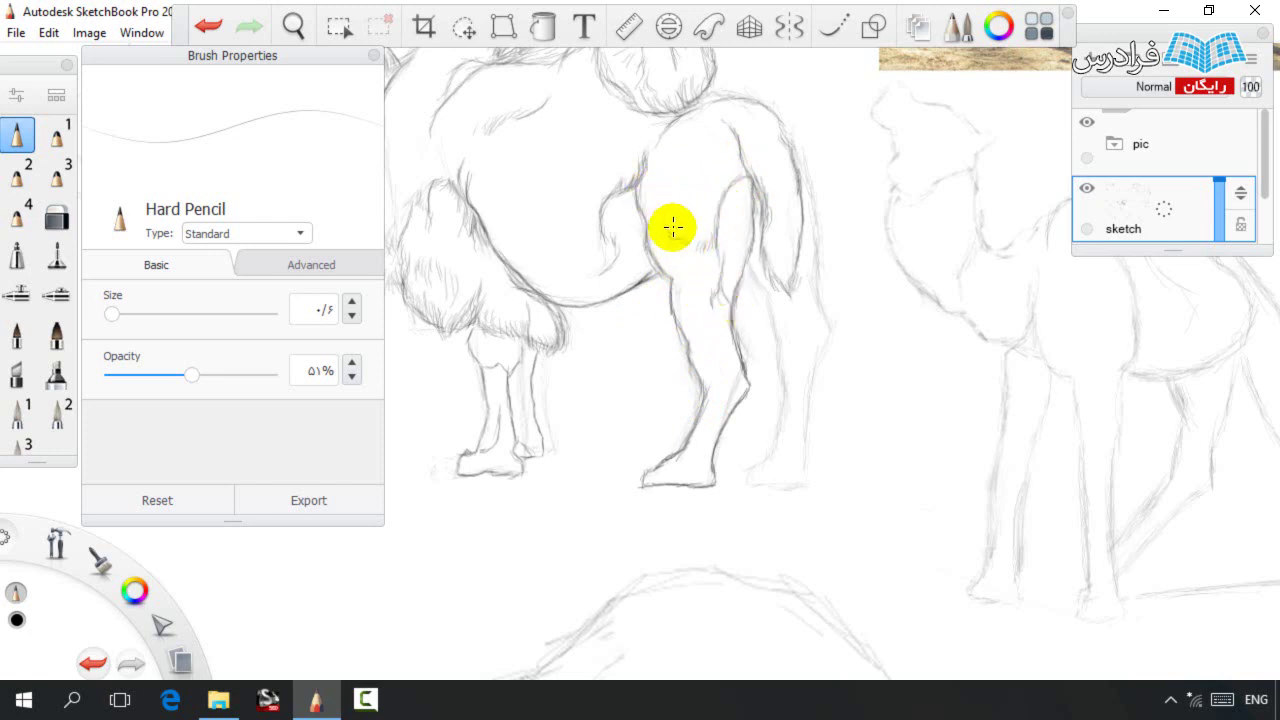
key(e)
key(e)
drag(726, 347, 723, 399)
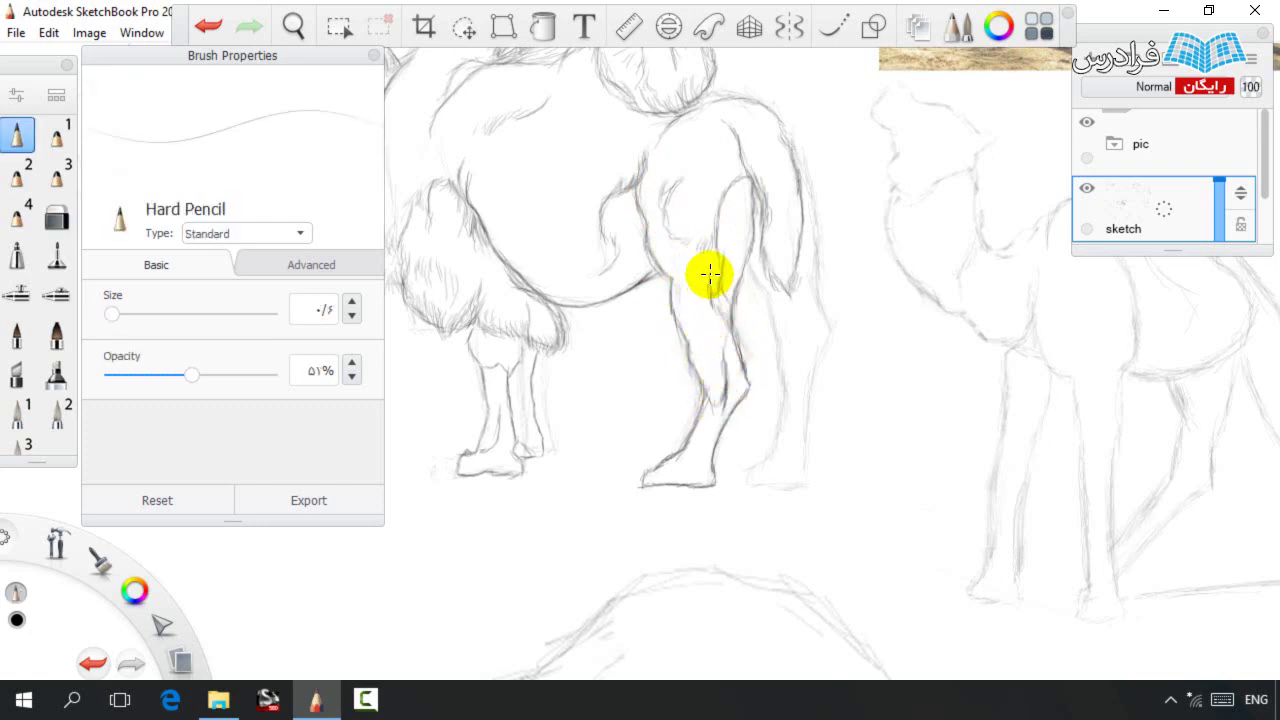
key(e)
key(e)
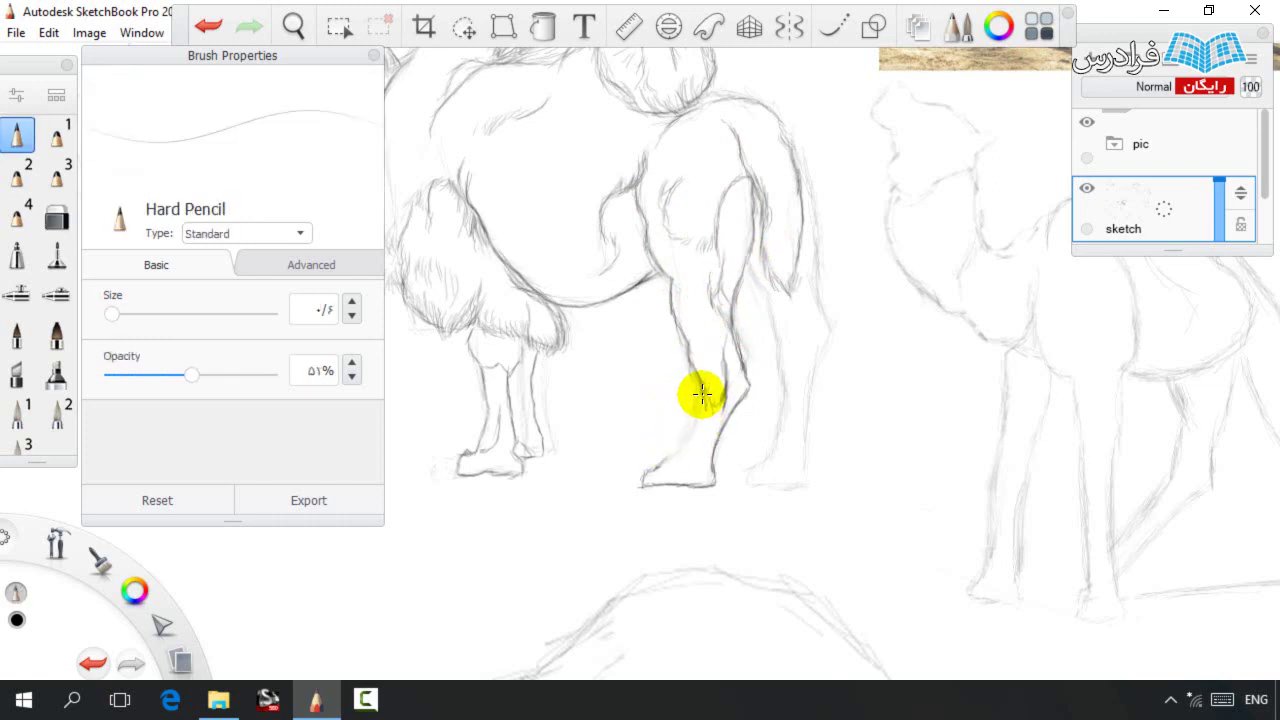
key(e)
key(e)
Outline the far hind leg and foot behind the near one, joining its rear edge up to the tail.
key(space)
drag(785, 305, 700, 277)
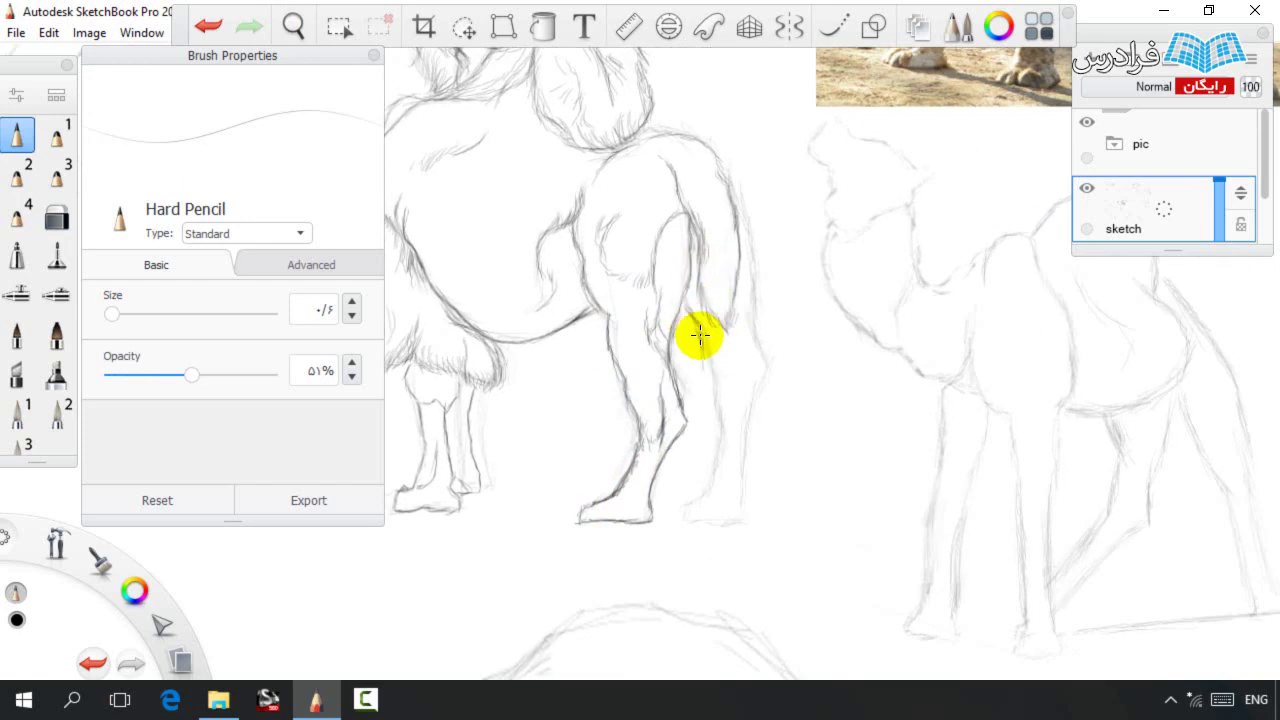
drag(703, 396, 715, 431)
mouse_move(703, 319)
mouse_down()
mouse_move(718, 445)
mouse_move(713, 468)
mouse_move(678, 430)
mouse_move(691, 406)
mouse_move(711, 462)
mouse_move(683, 509)
mouse_move(690, 454)
mouse_move(709, 456)
mouse_move(689, 520)
mouse_move(730, 522)
mouse_move(718, 494)
mouse_move(742, 526)
mouse_move(733, 481)
mouse_move(746, 432)
mouse_move(722, 376)
mouse_move(740, 379)
mouse_move(734, 473)
mouse_move(760, 396)
mouse_move(752, 351)
mouse_move(764, 385)
mouse_up()
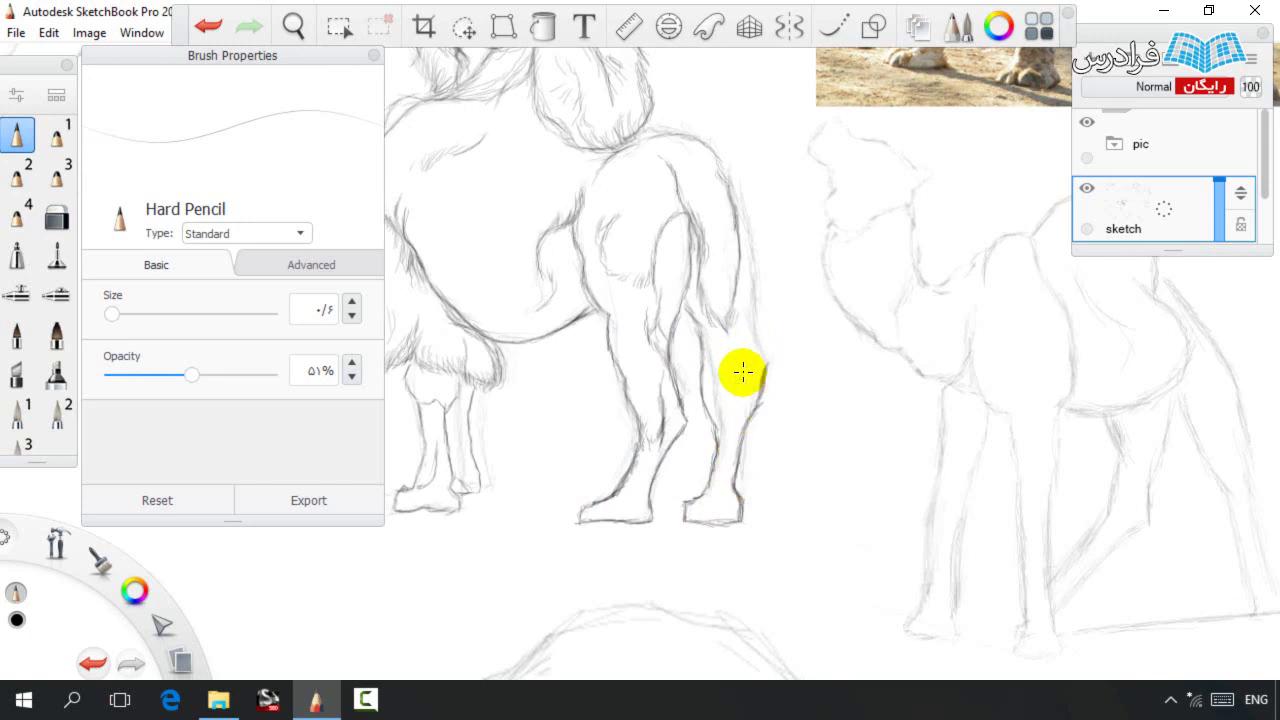
mouse_move(750, 340)
mouse_down()
mouse_move(735, 290)
mouse_move(759, 346)
mouse_move(728, 178)
mouse_move(746, 231)
mouse_move(735, 350)
mouse_up()
key(e)
key(e)
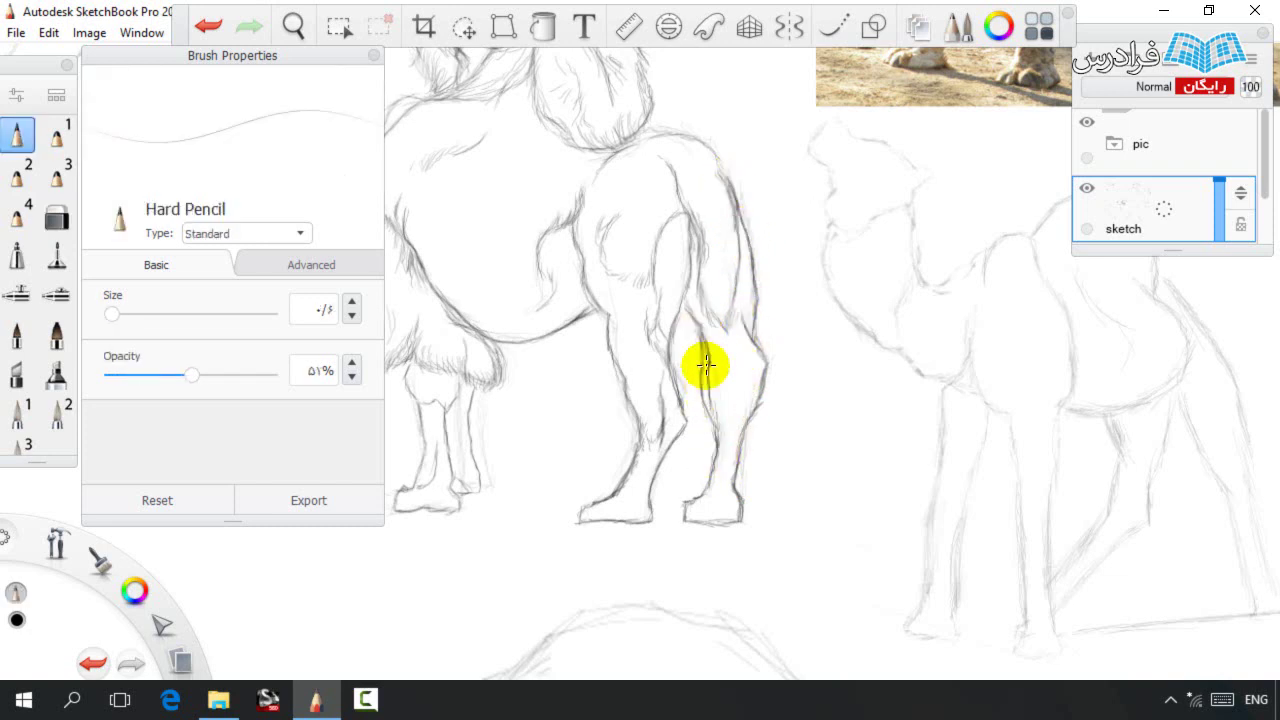
Erase and redraw the far hind leg's front edge, and add fold lines at both hind legs' joints.
key(e)
key(e)
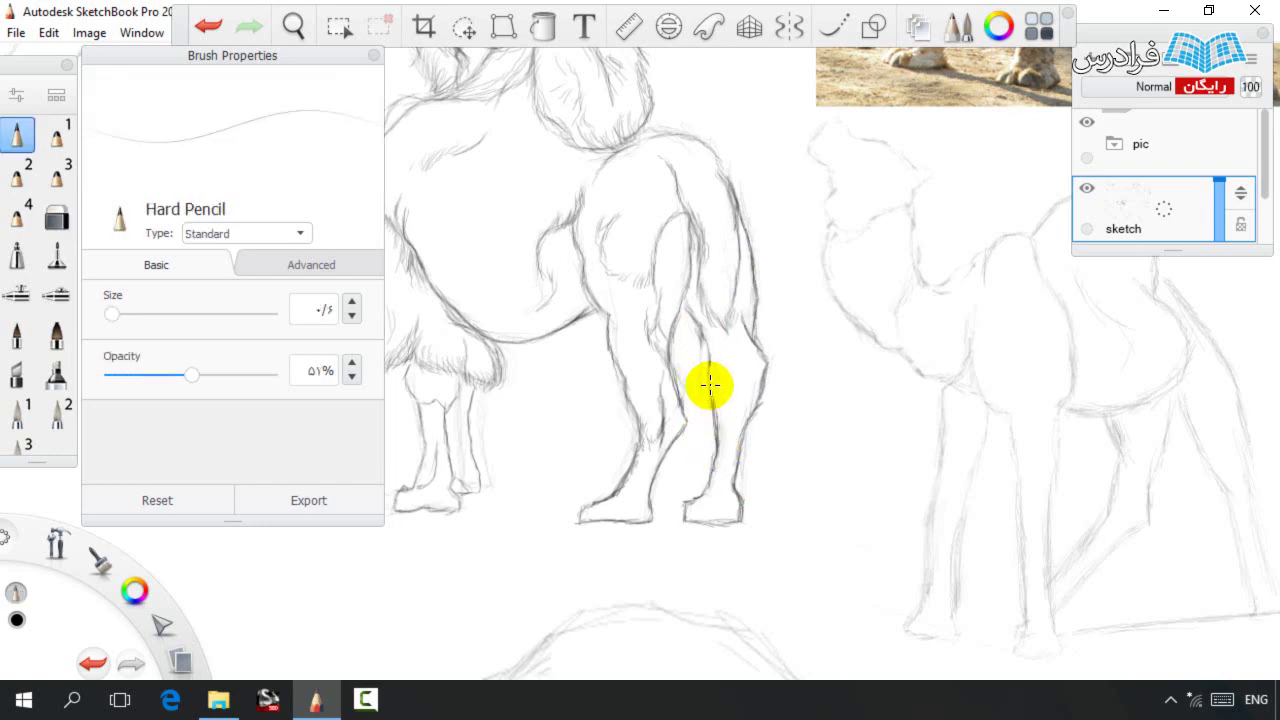
key(e)
key(e)
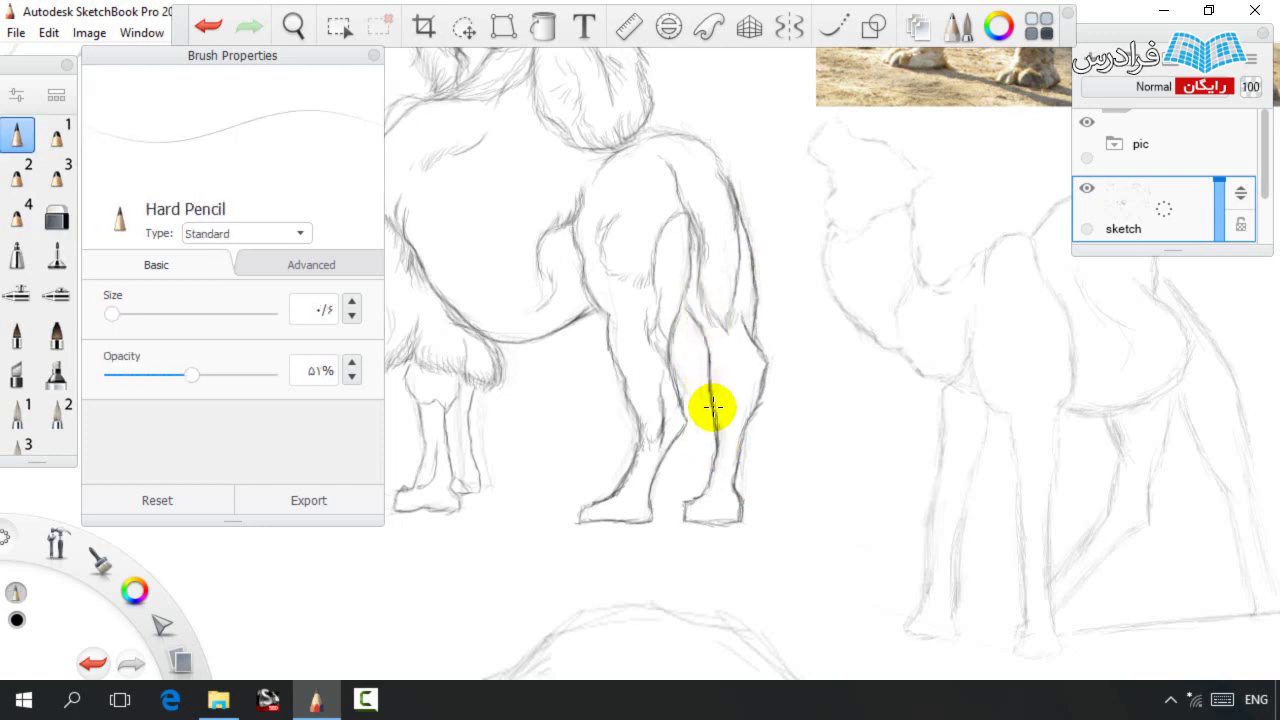
key(e)
key(e)
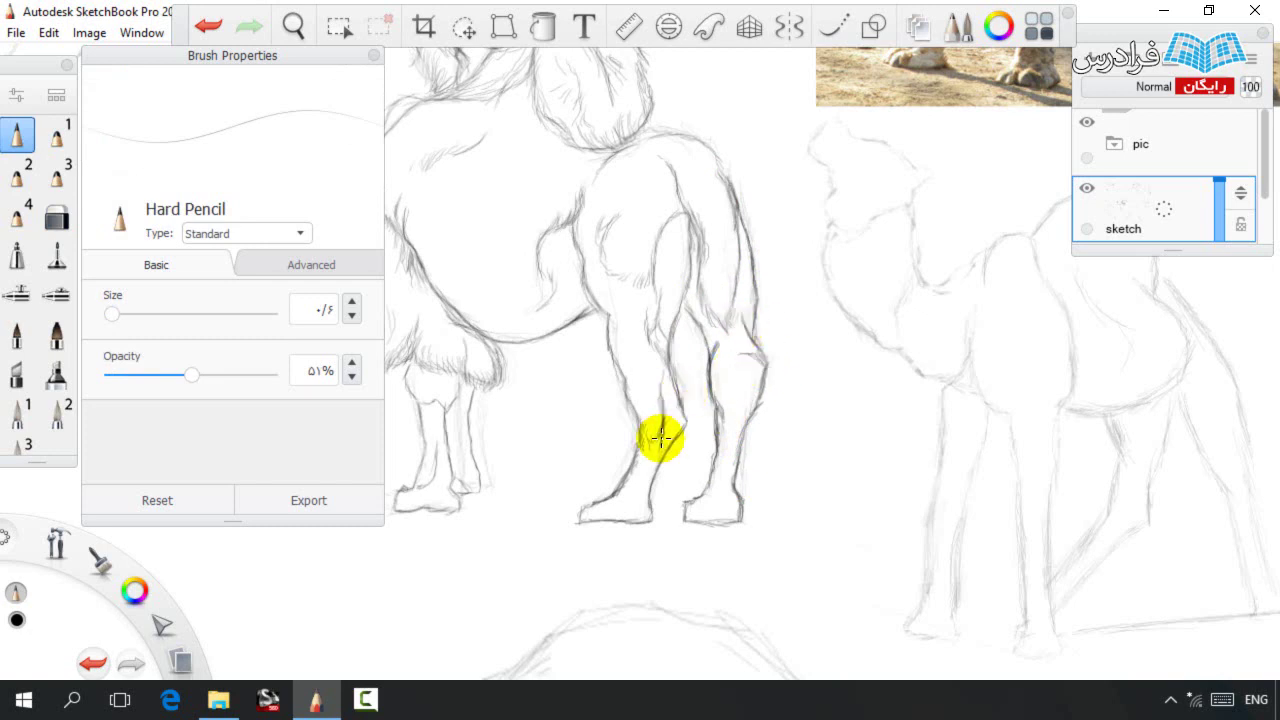
key(e)
key(e)
Lasso the tail, shift it slightly toward the near thigh, and clear the selection.
key(space)
mouse_move(643, 329)
mouse_down()
mouse_move(619, 370)
mouse_move(750, 418)
mouse_up()
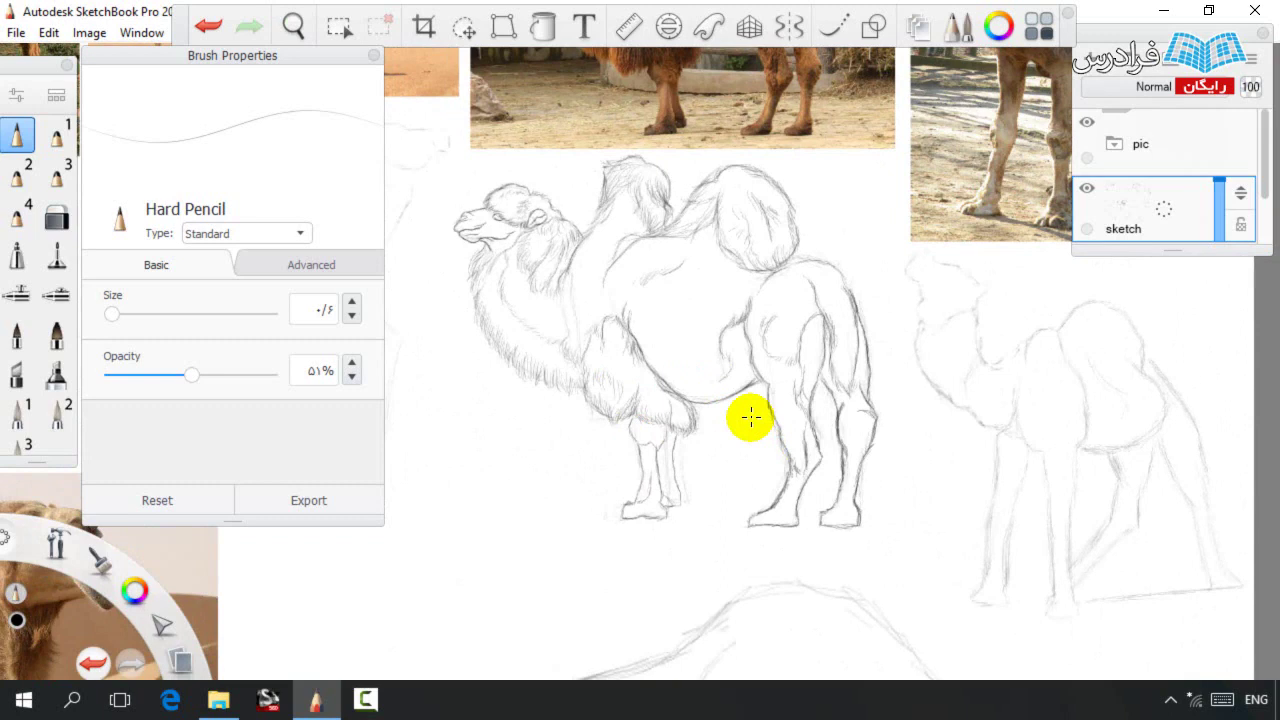
key(space)
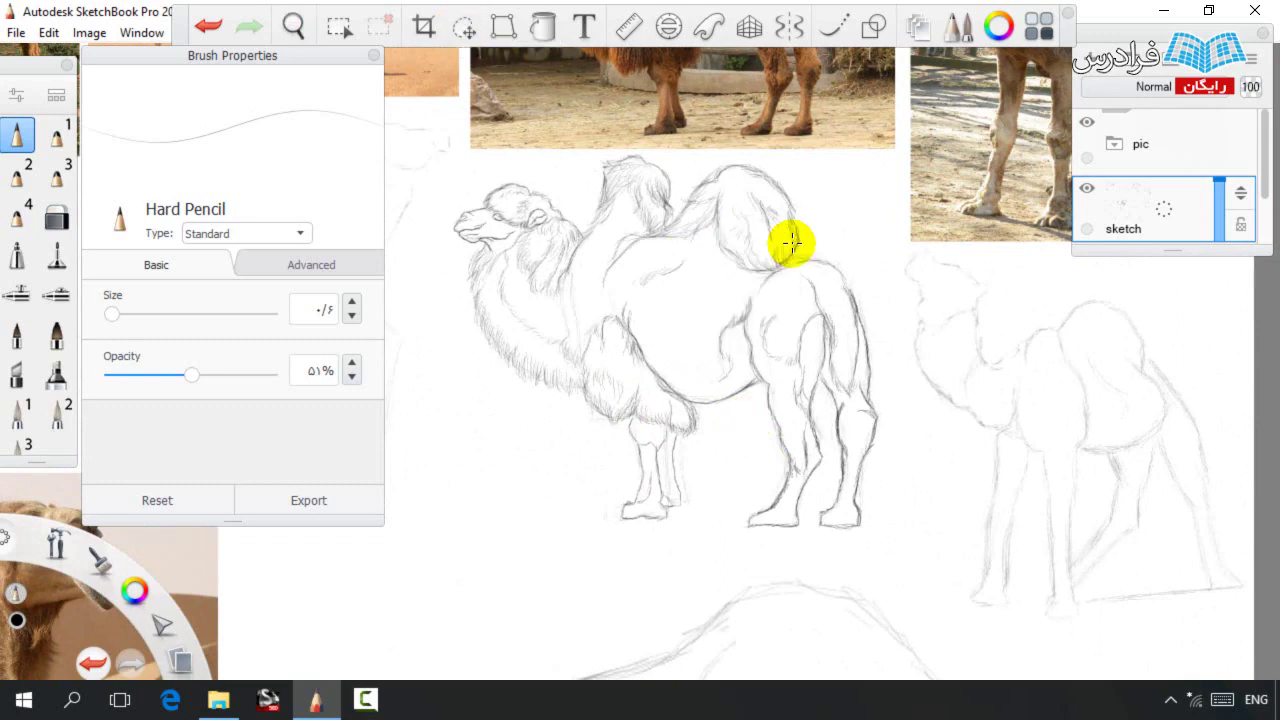
key(space)
drag(790, 285, 674, 296)
key(e)
key(l)
mouse_move(786, 585)
mouse_down()
mouse_move(762, 358)
mouse_move(798, 330)
mouse_move(811, 523)
mouse_up()
mouse_move(677, 366)
mouse_down()
mouse_move(640, 363)
mouse_move(655, 367)
mouse_up()
key(ctrl+d)
Erase stray lines around the tail tip and rump, and redraw the rump's top contour from the rear hump's base.
key(e)
key(e)
drag(790, 580, 786, 541)
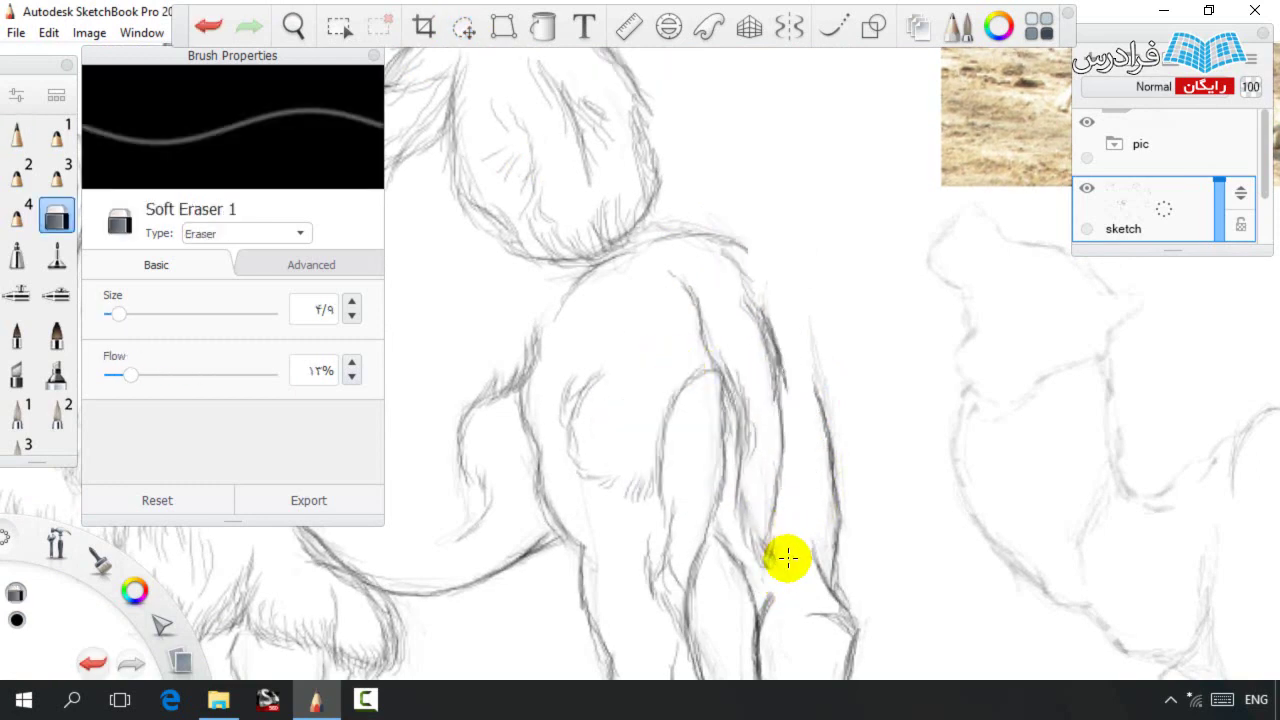
key(e)
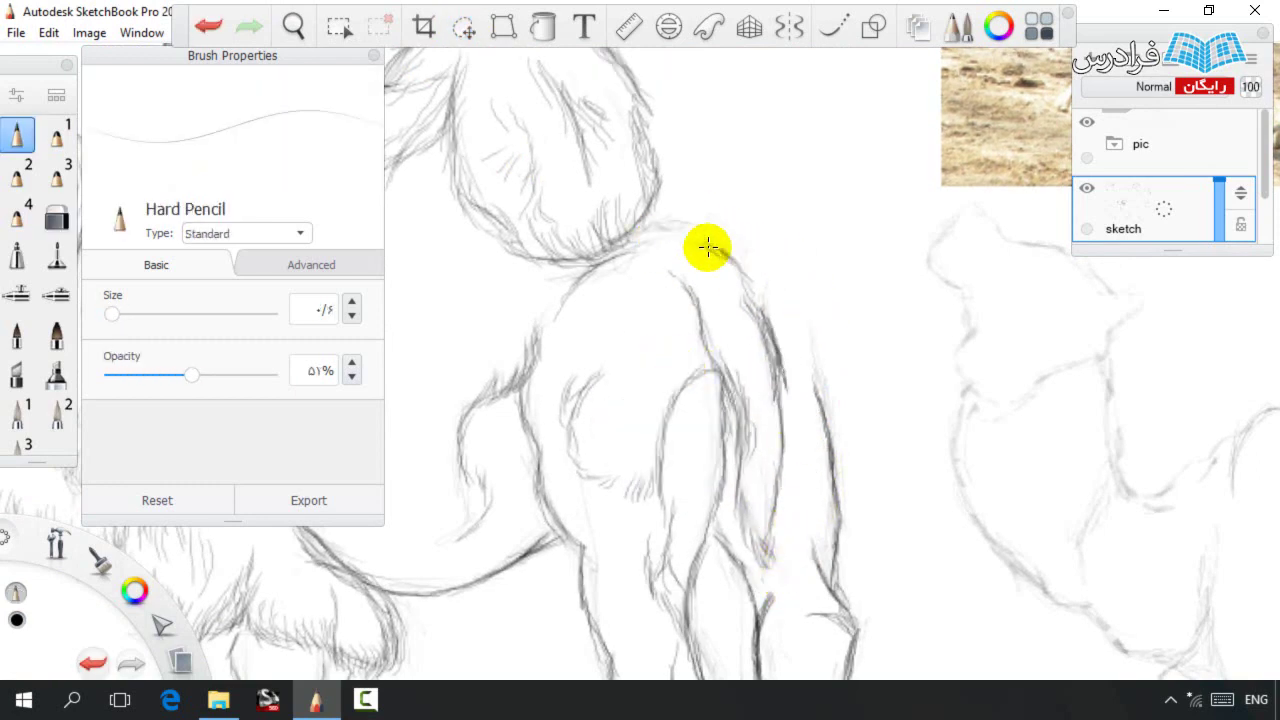
key(e)
key(e)
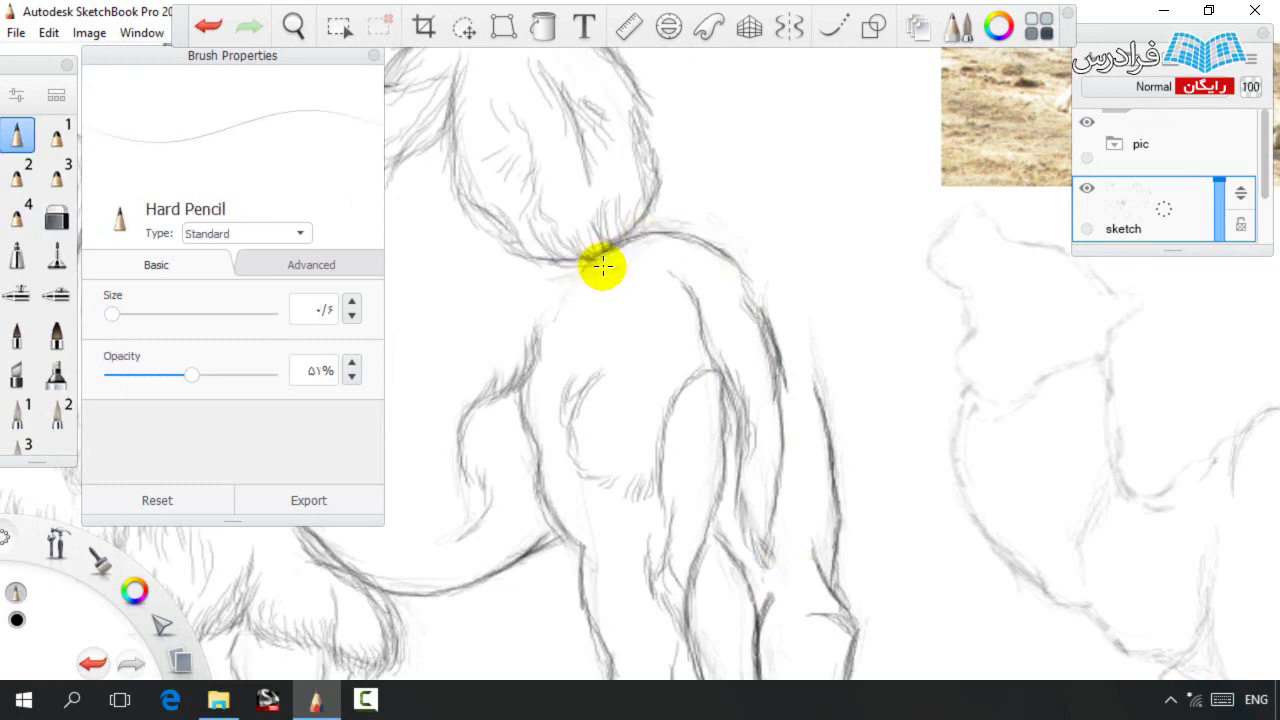
Lasso the rear edge of the left-facing camel's far hind leg, shift it toward the near leg, and clear the selection.
key(space)
drag(688, 357, 560, 108)
click(465, 26)
mouse_move(654, 633)
mouse_down()
mouse_move(686, 266)
mouse_move(766, 400)
mouse_move(648, 638)
mouse_up()
drag(683, 479, 686, 480)
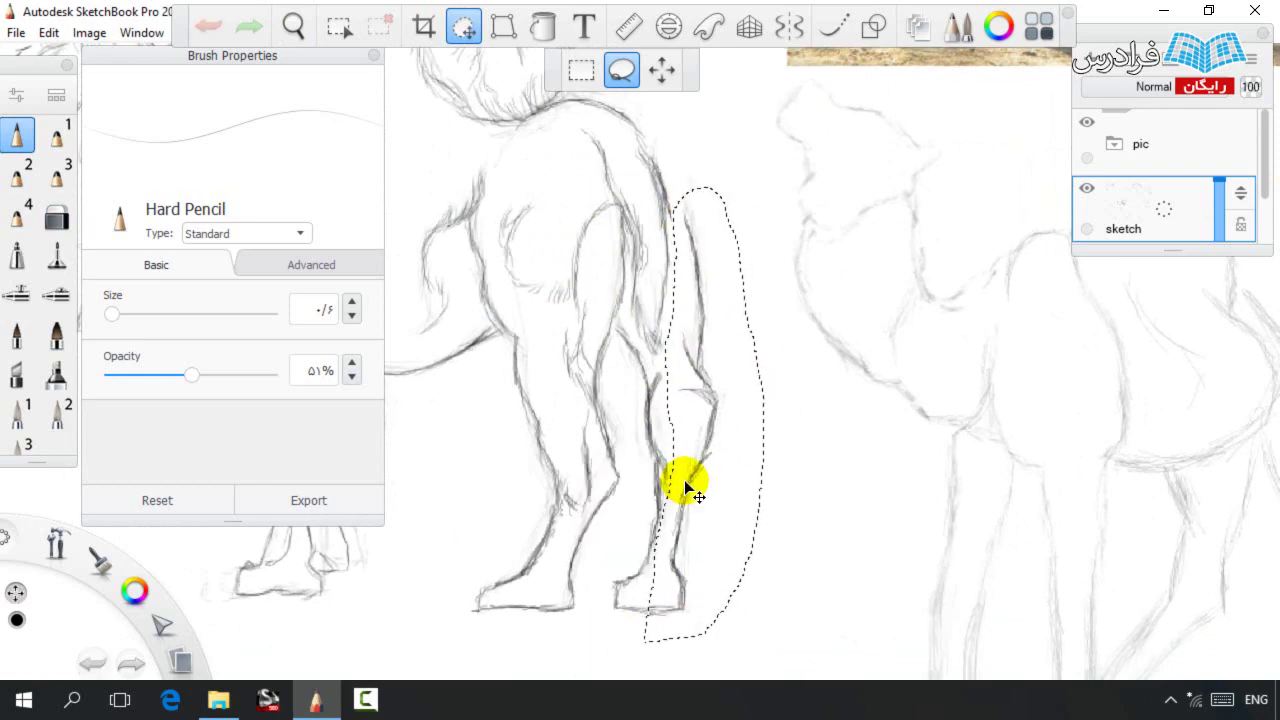
key(space)
key(ctrl+d)
Lasso the whole far hind leg with its foot, shift it slightly closer to the near leg, and return to the pencil.
mouse_move(603, 614)
mouse_down()
mouse_move(630, 430)
mouse_move(623, 321)
mouse_move(660, 357)
mouse_move(674, 206)
mouse_move(661, 655)
mouse_move(625, 659)
mouse_up()
drag(569, 442, 562, 446)
key(space)
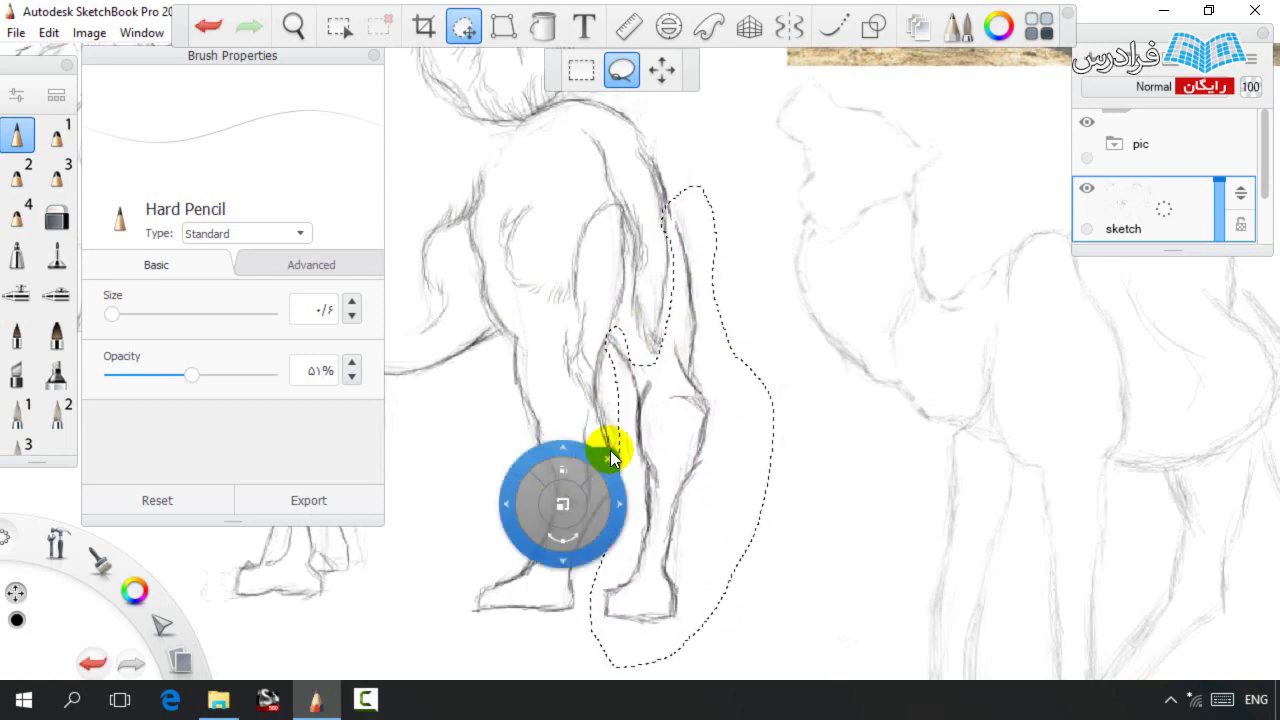
key(ctrl+d)
key(b)
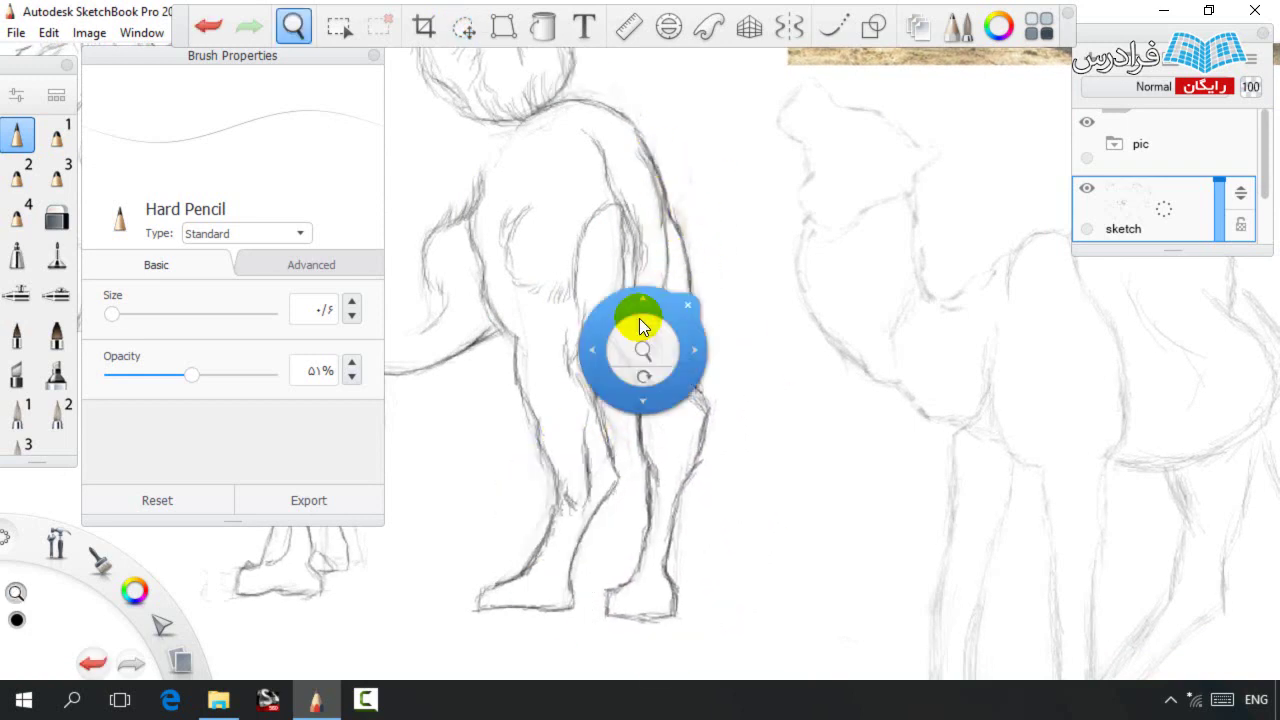
Erase and redraw the rear hump's lower back edge with fur down onto the rump, and lower the pencil opacity to 14%.
scroll(709, 414, down, 4)
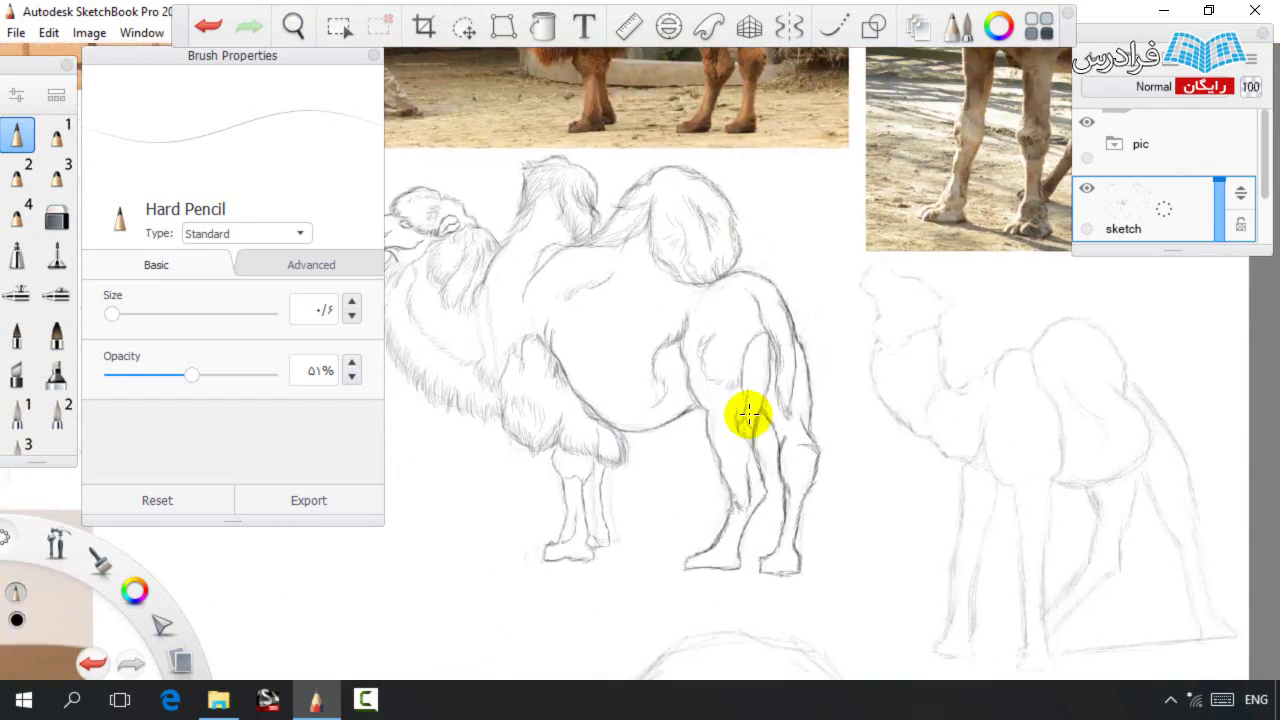
scroll(748, 206, up, 4)
key(e)
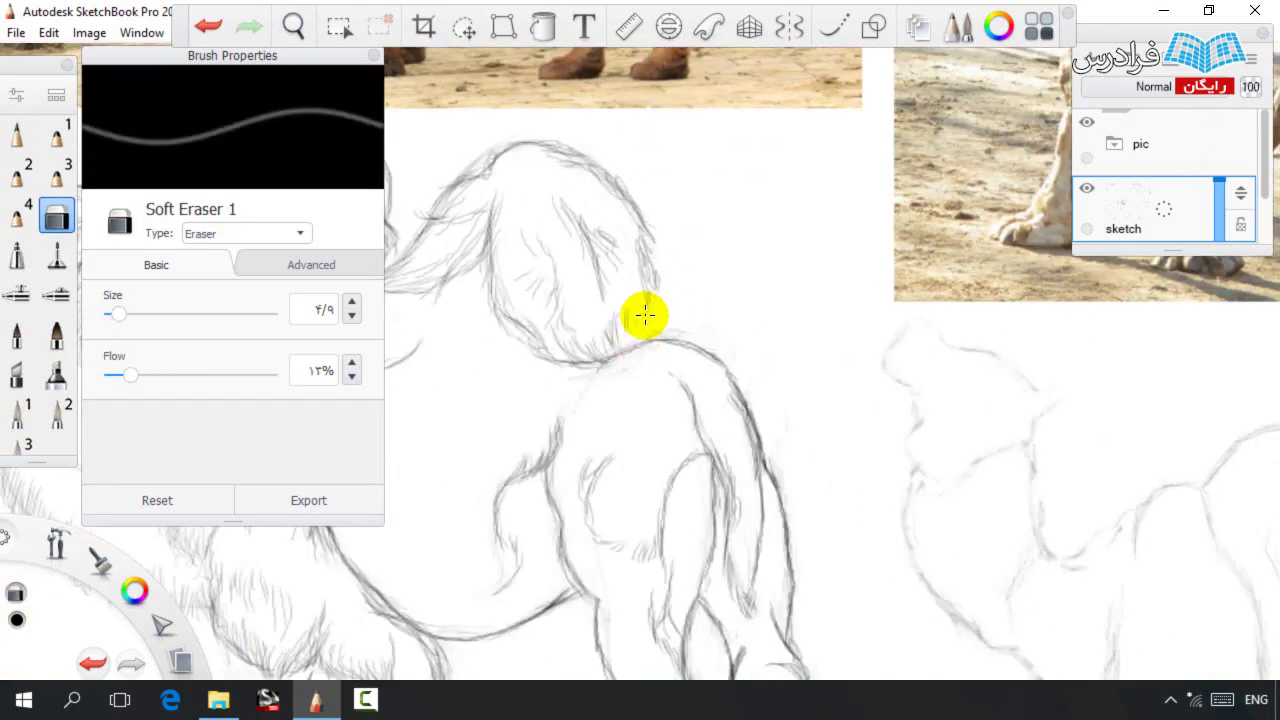
key(e)
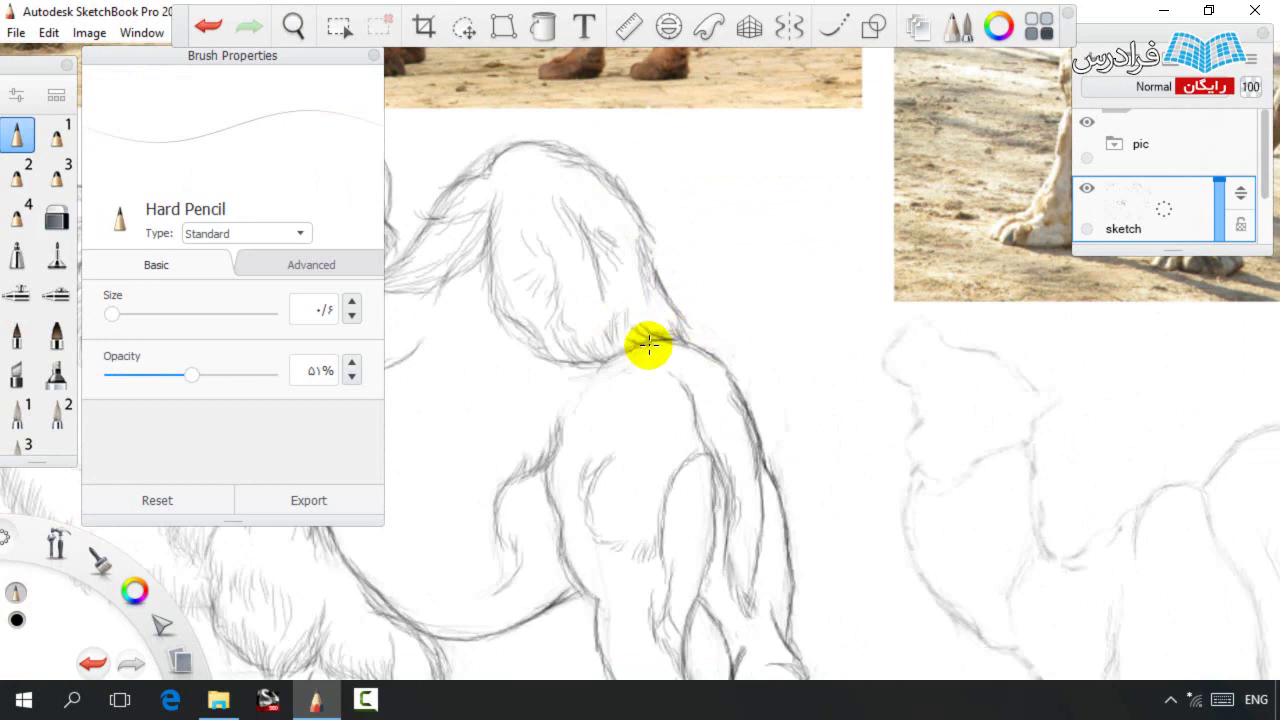
scroll(646, 340, down, 2)
drag(191, 374, 133, 376)
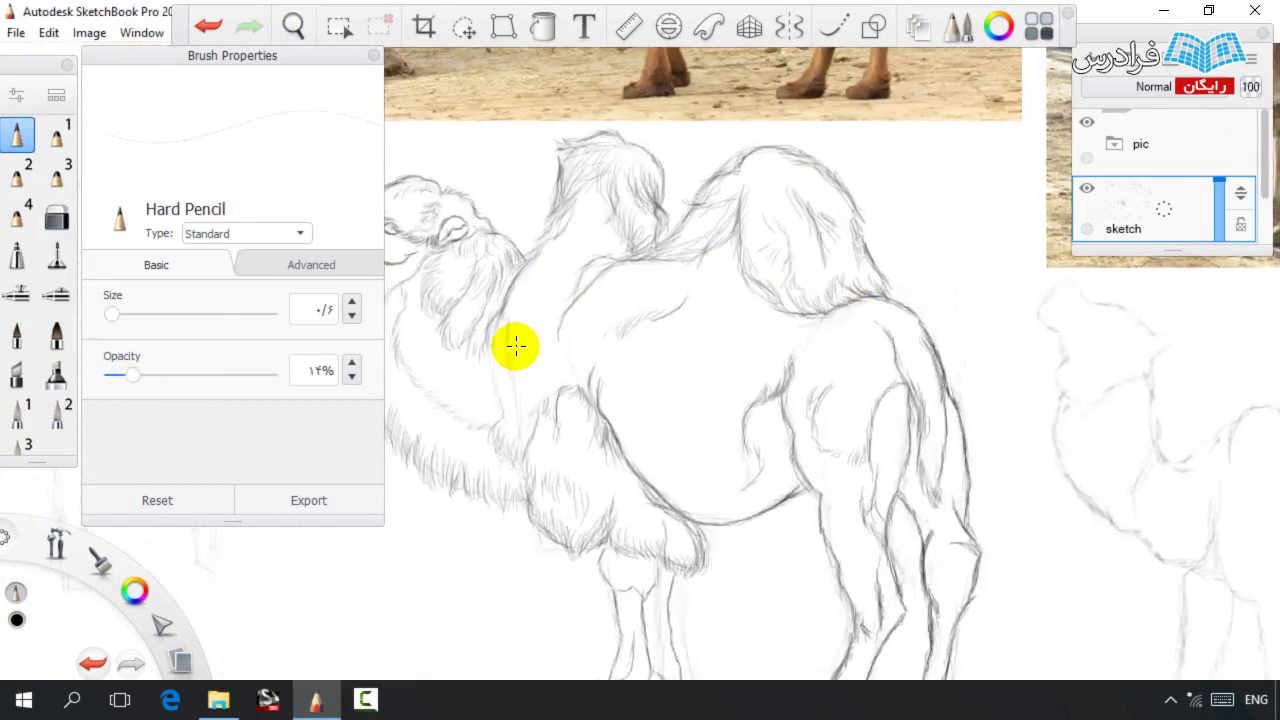
key(e)
key(e)
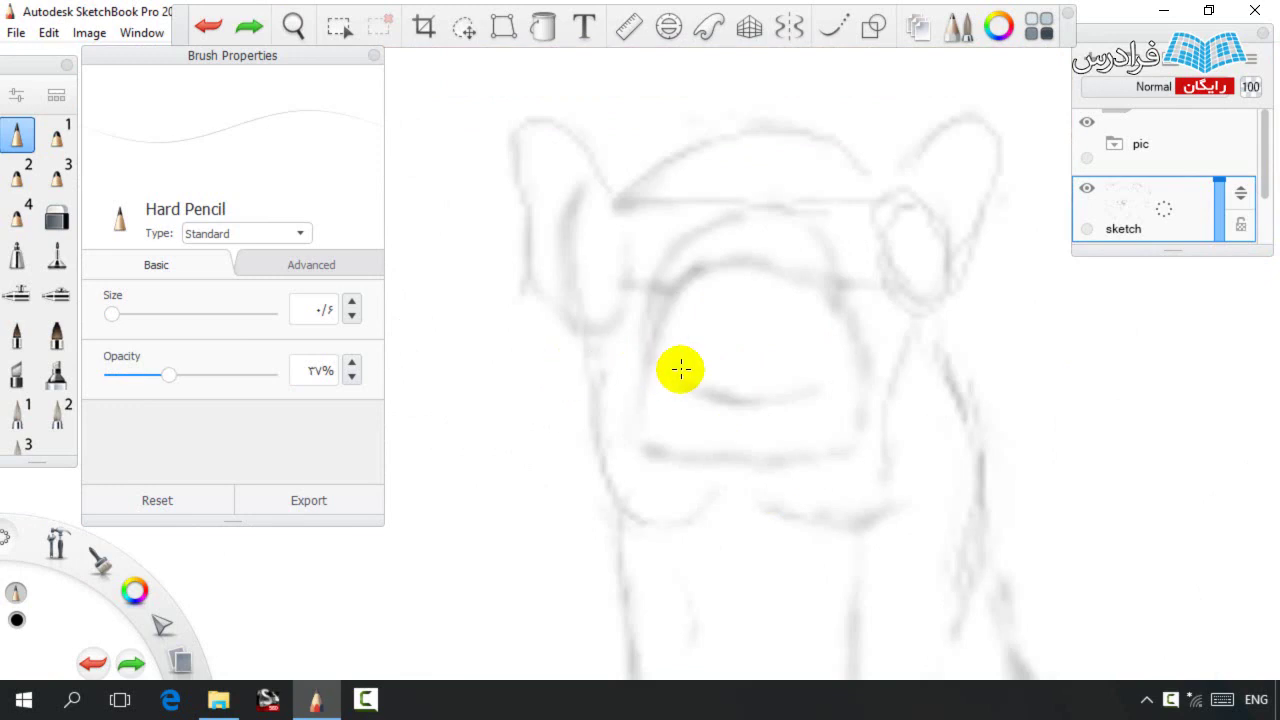
Draw the front-facing camel's mouth: two curved upper lip lobes, the vertical cleft between them, and the rounded lower lip.
mouse_move(654, 349)
mouse_down()
mouse_move(705, 372)
mouse_move(826, 366)
mouse_move(850, 346)
mouse_up()
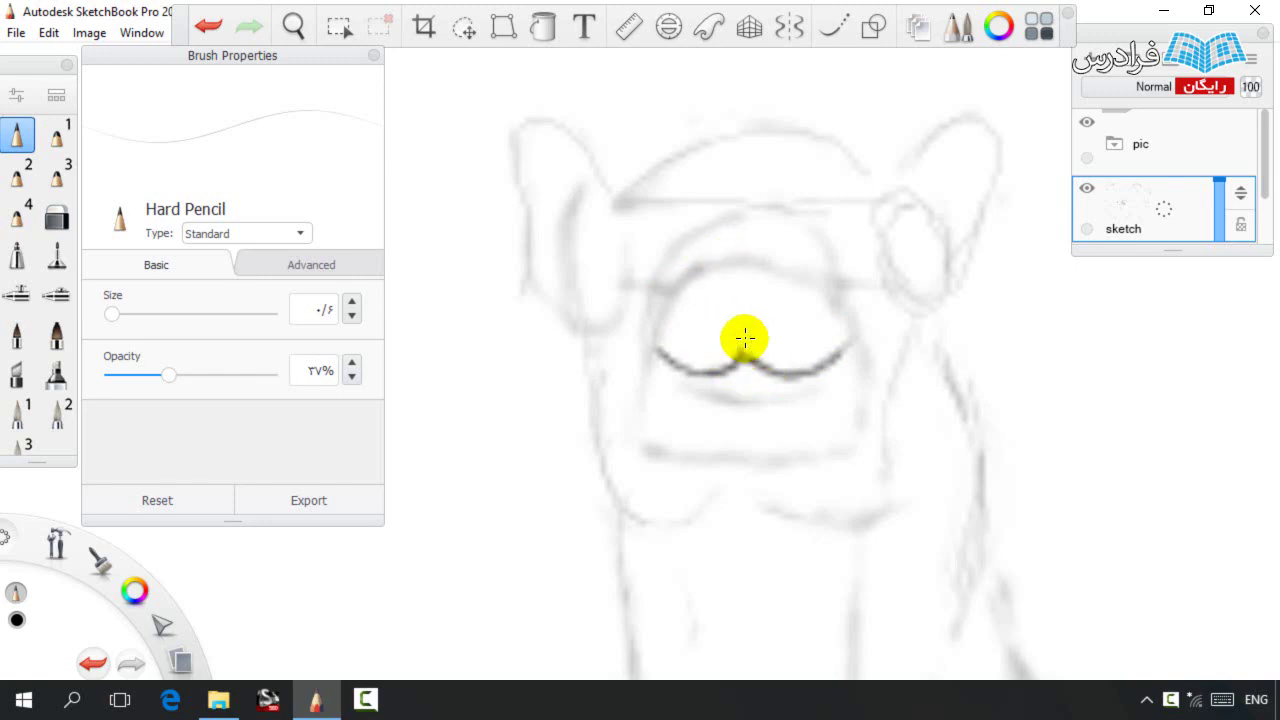
drag(746, 298, 749, 356)
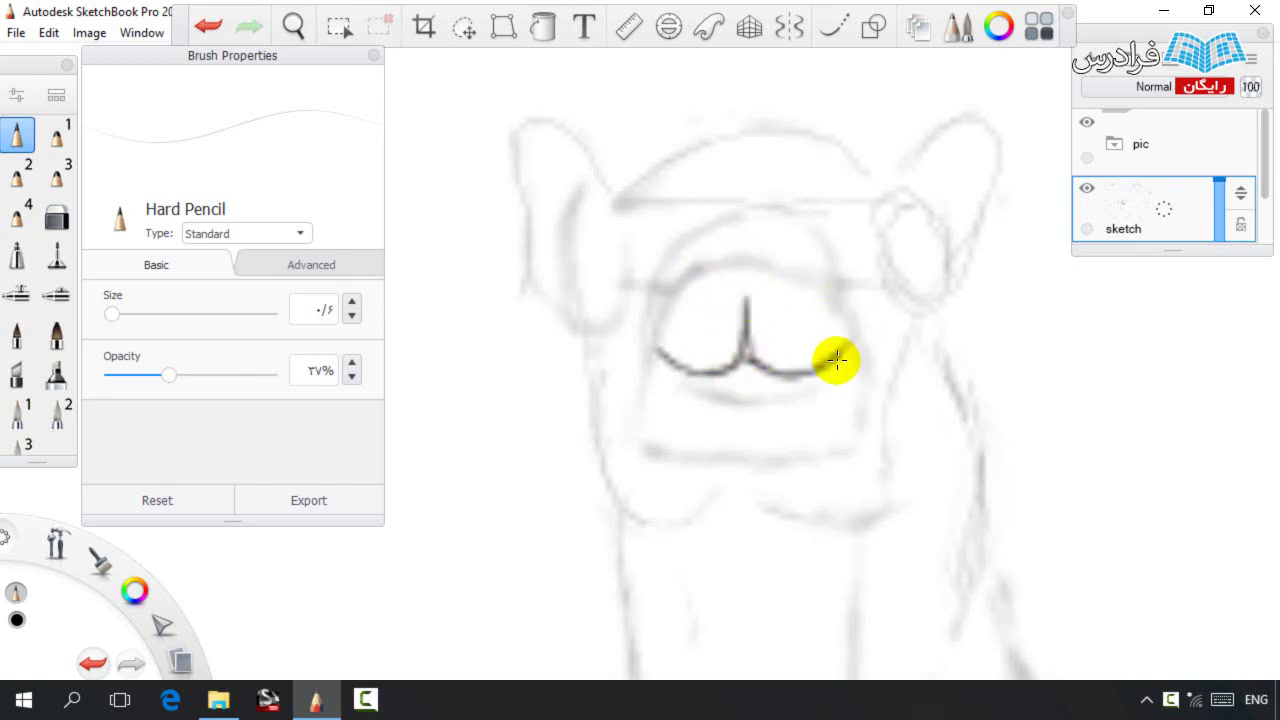
mouse_move(852, 376)
mouse_down()
mouse_move(820, 418)
mouse_move(760, 442)
mouse_move(717, 438)
mouse_move(679, 411)
mouse_move(660, 384)
mouse_up()
mouse_move(748, 323)
mouse_down()
mouse_move(750, 371)
mouse_move(787, 378)
mouse_move(710, 393)
mouse_up()
Draw the slanted sides of the front-facing camel's muzzle and both nostrils above the lip cleft.
key(space)
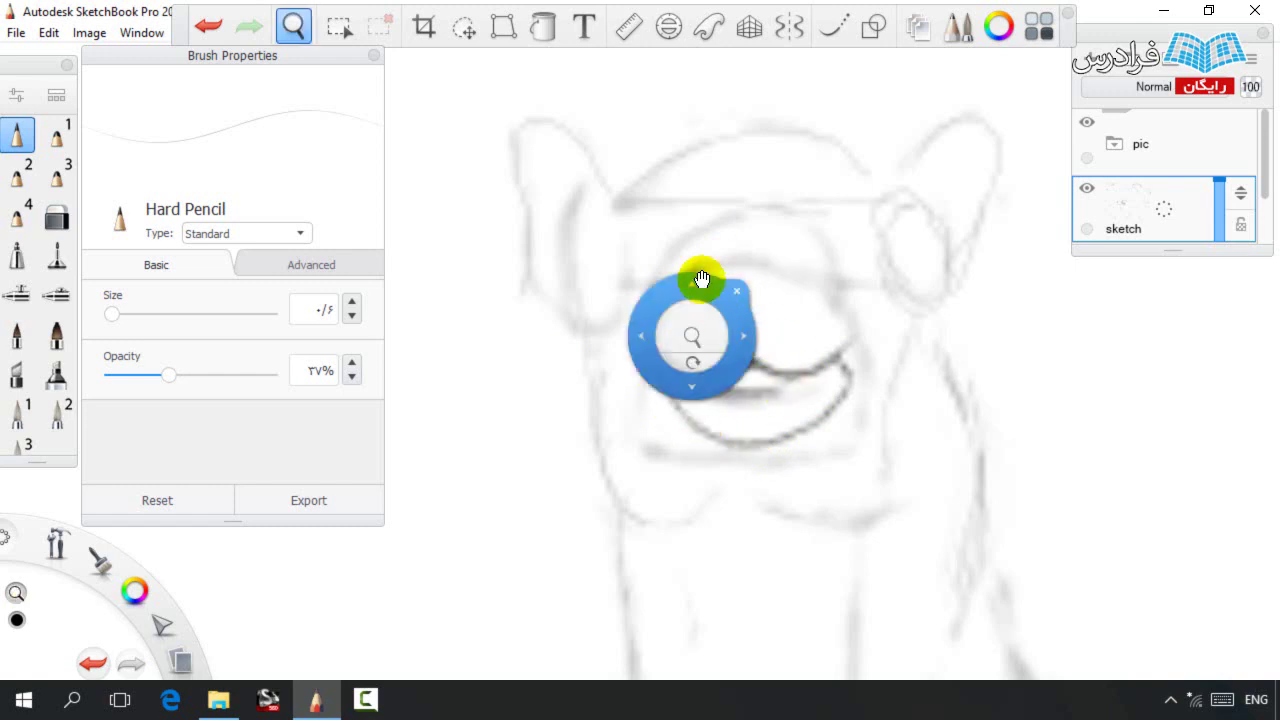
drag(713, 297, 713, 343)
drag(660, 393, 686, 310)
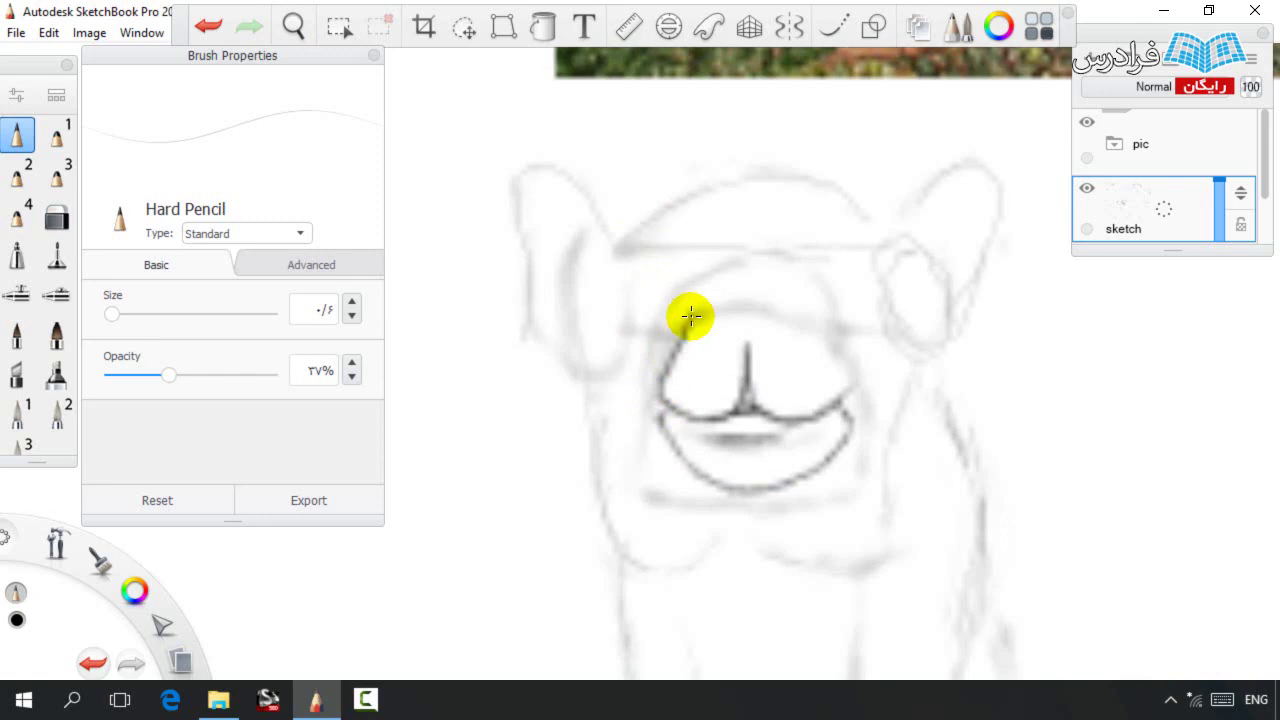
drag(848, 402, 817, 306)
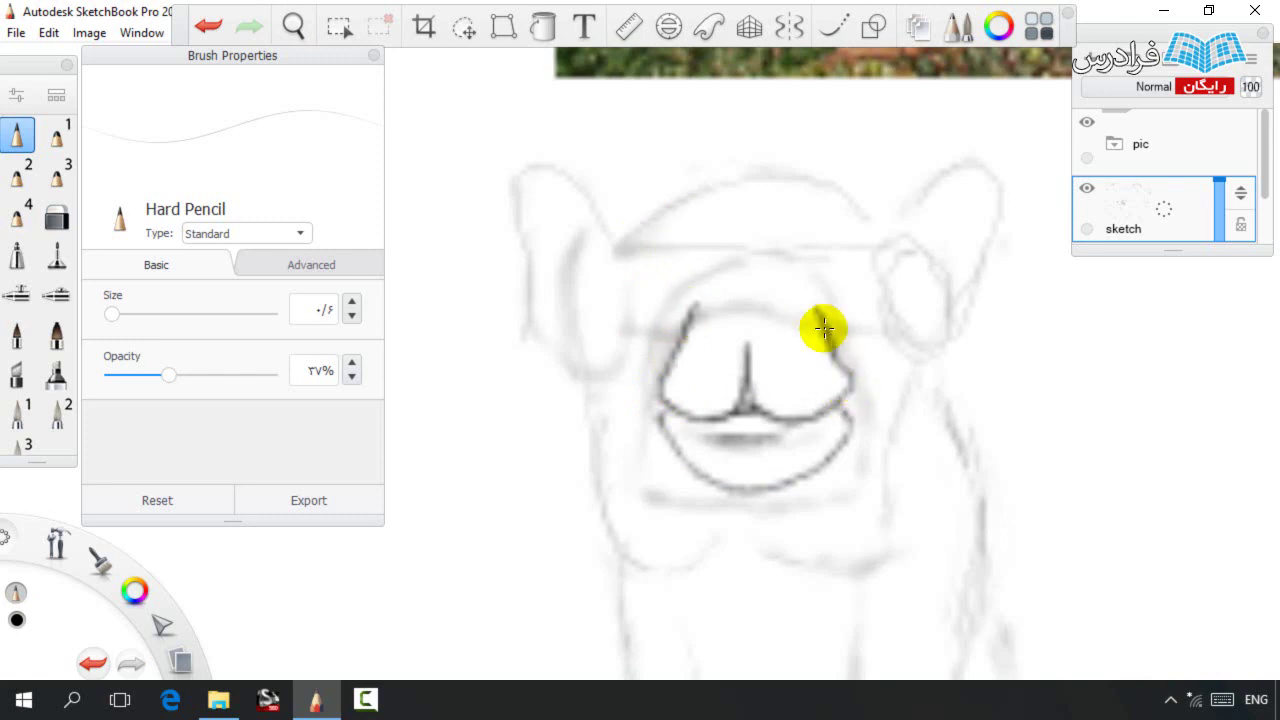
mouse_move(728, 362)
mouse_down()
mouse_move(729, 343)
mouse_move(694, 303)
mouse_up()
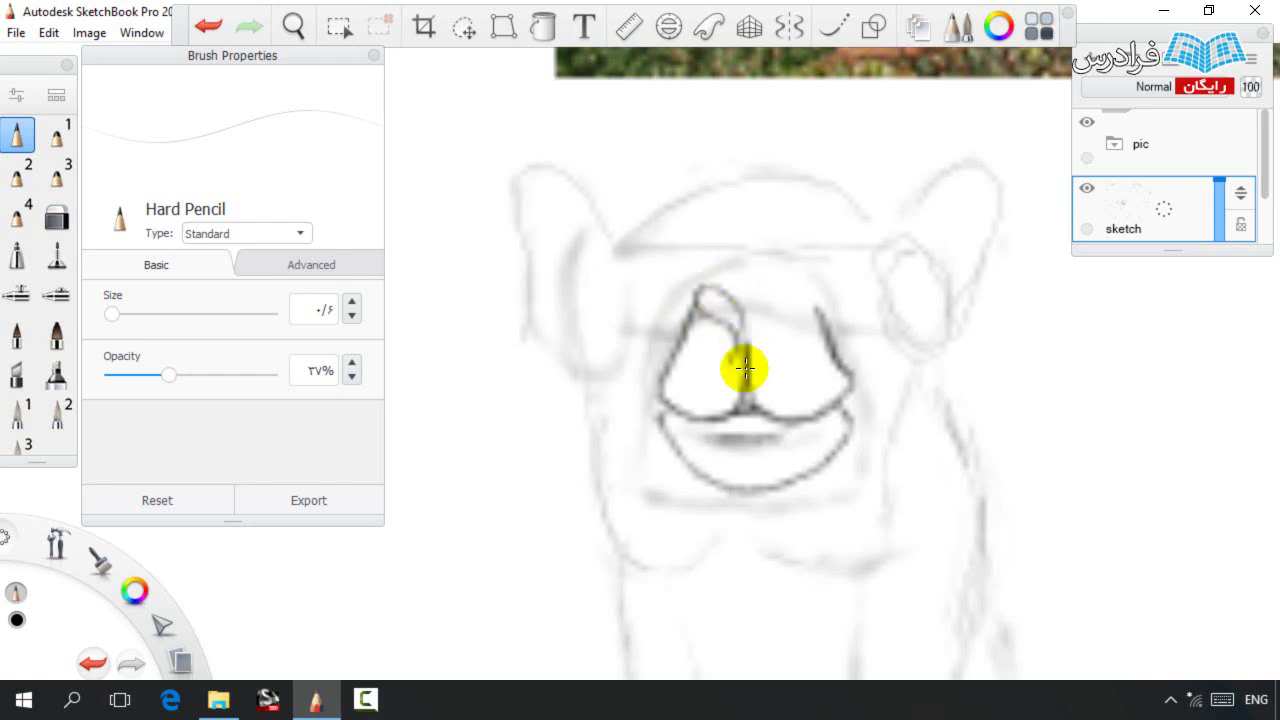
mouse_move(760, 351)
mouse_down()
mouse_move(815, 310)
mouse_move(810, 286)
mouse_up()
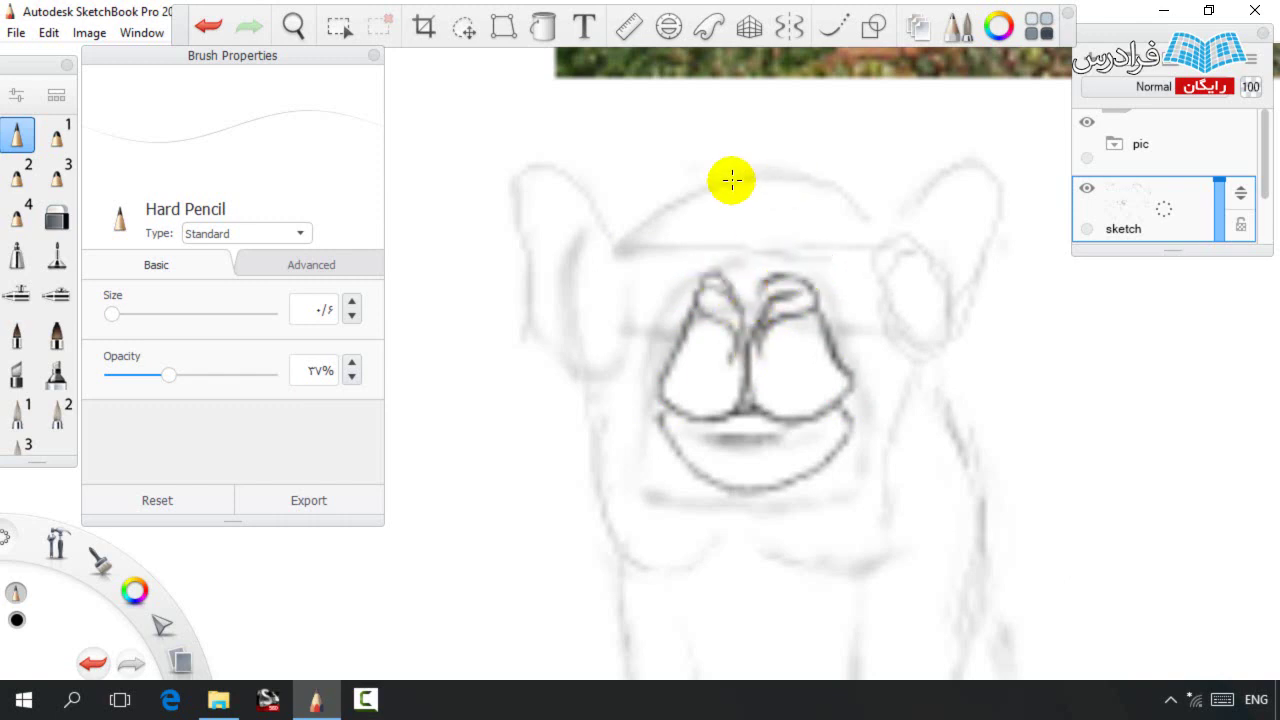
Set the pencil to size 0.5 and opacity 47%, and draw the peaked nose bridge above the nostrils.
click(352, 316)
drag(169, 376, 185, 376)
drag(460, 409, 513, 395)
key(ctrl+z)
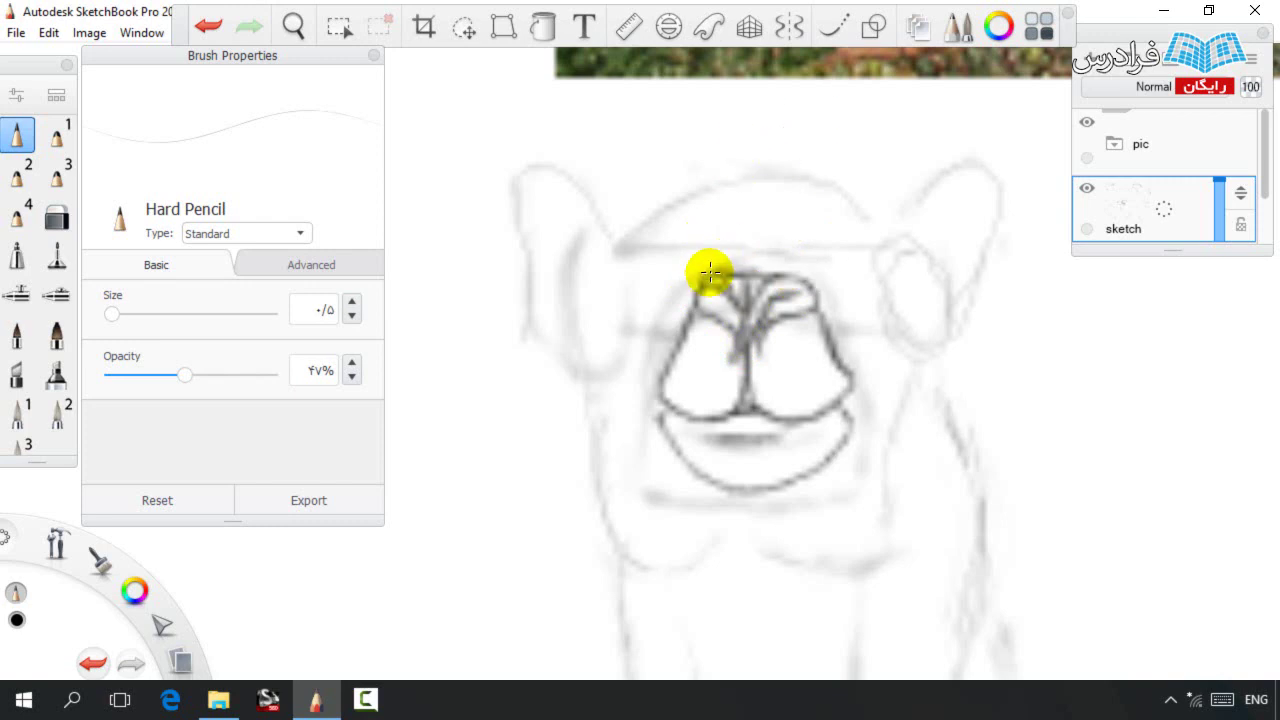
drag(712, 272, 758, 230)
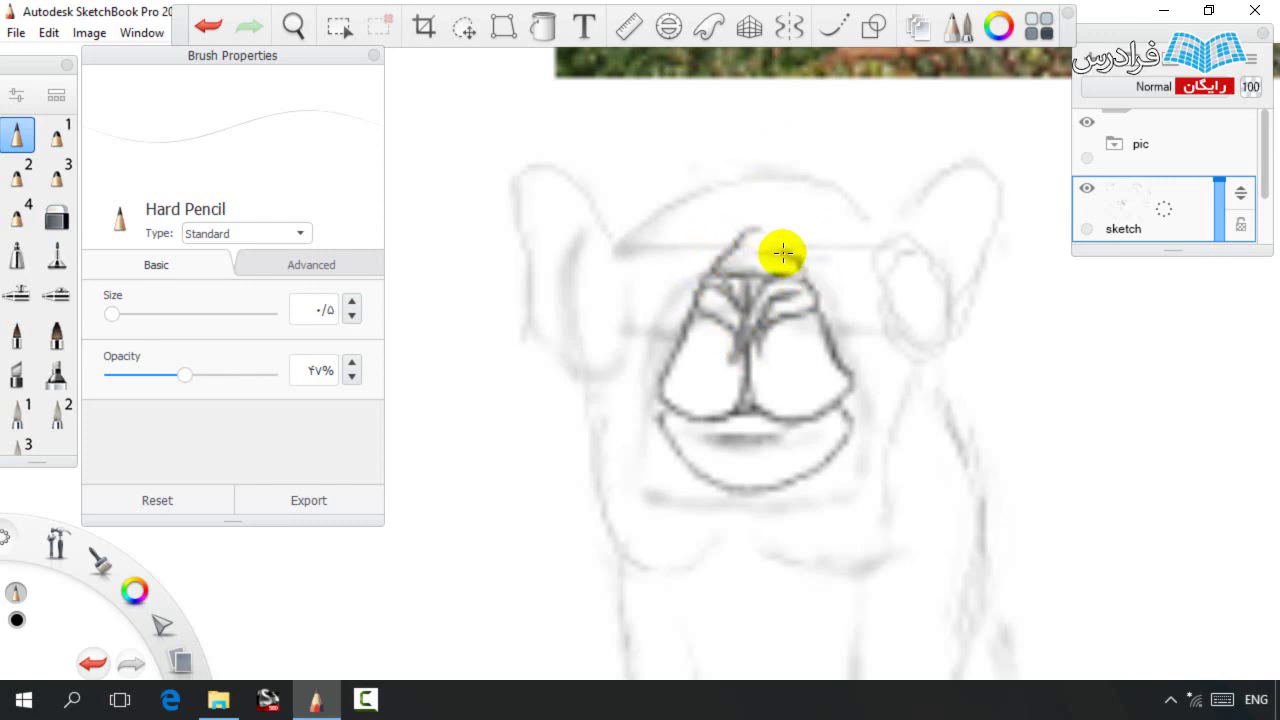
key(space)
drag(855, 328, 797, 308)
mouse_move(778, 388)
mouse_down()
mouse_move(774, 434)
mouse_move(674, 466)
mouse_move(607, 392)
mouse_up()
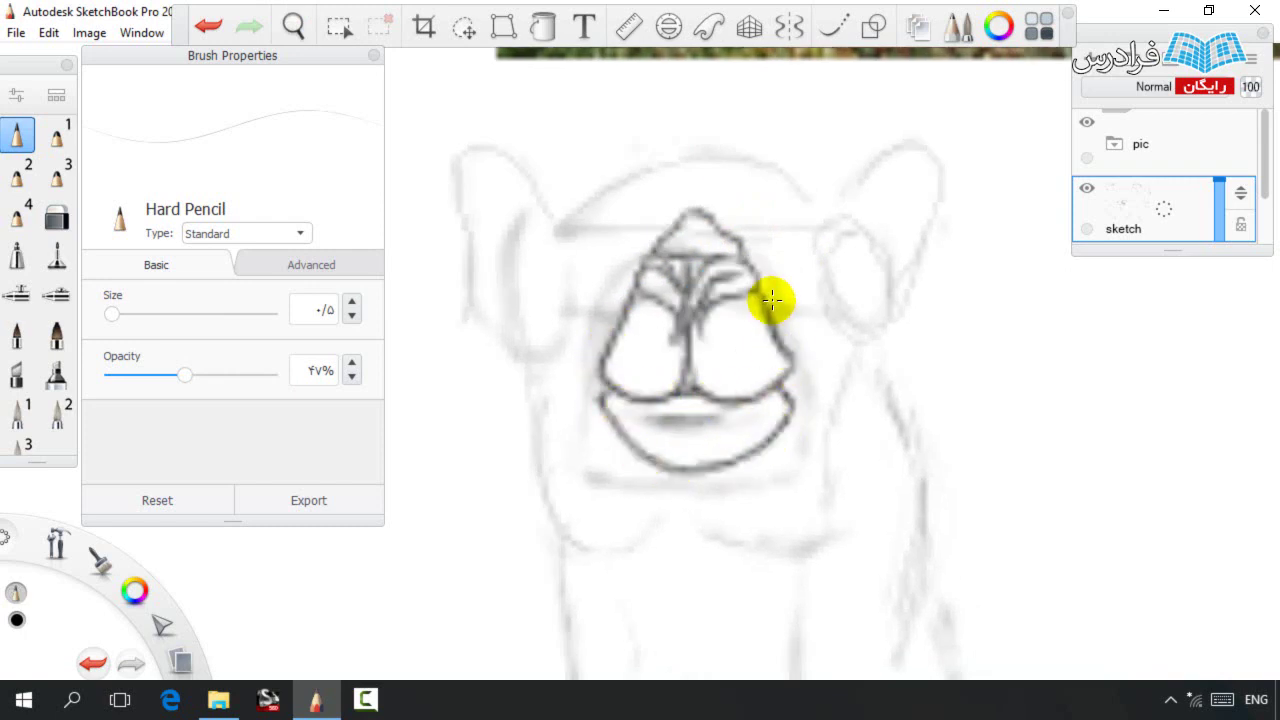
Add short fur and crease strokes to both upper lip lobes and the lower lip.
mouse_move(609, 311)
mouse_down()
mouse_move(643, 350)
mouse_move(648, 340)
mouse_up()
mouse_move(588, 377)
mouse_down()
mouse_move(629, 374)
mouse_move(628, 392)
mouse_up()
mouse_move(765, 314)
mouse_down()
mouse_move(800, 380)
mouse_move(722, 369)
mouse_up()
drag(672, 438, 621, 470)
drag(715, 446, 712, 464)
drag(907, 337, 872, 369)
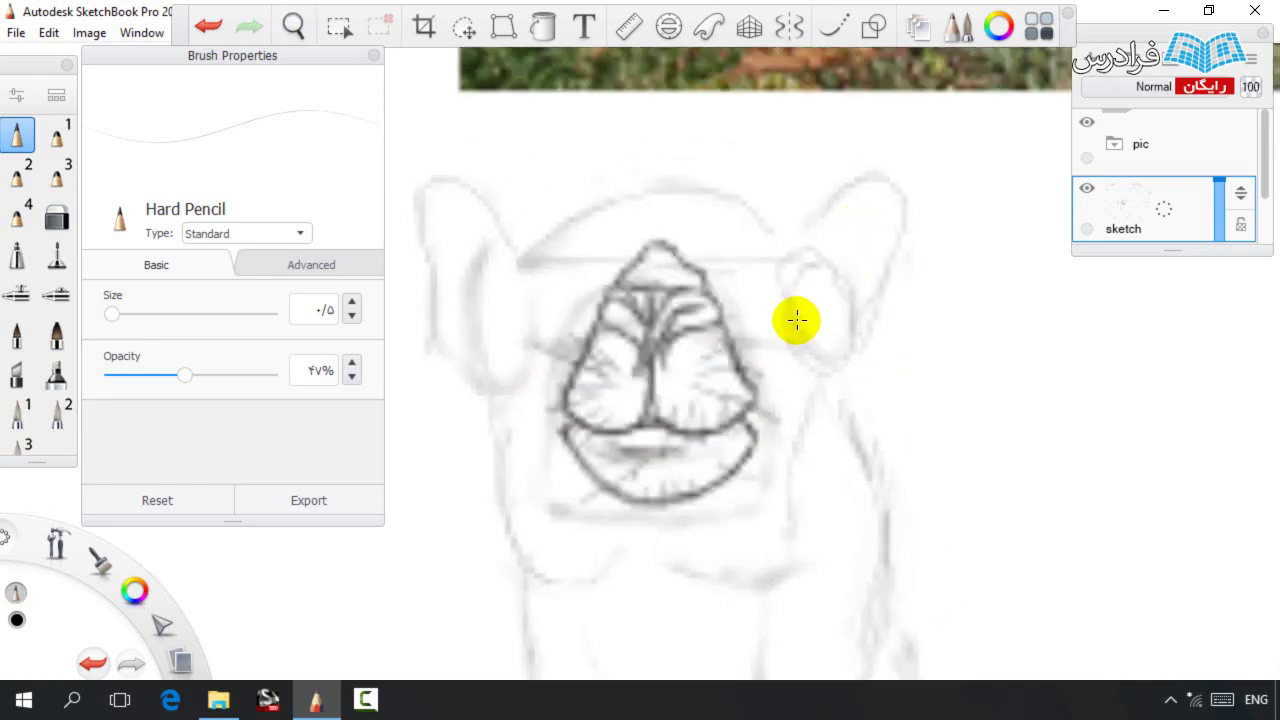
Draw both round eyes with their arched lids and sockets, setting the pencil opacity to 58% for the left one.
drag(801, 336, 830, 310)
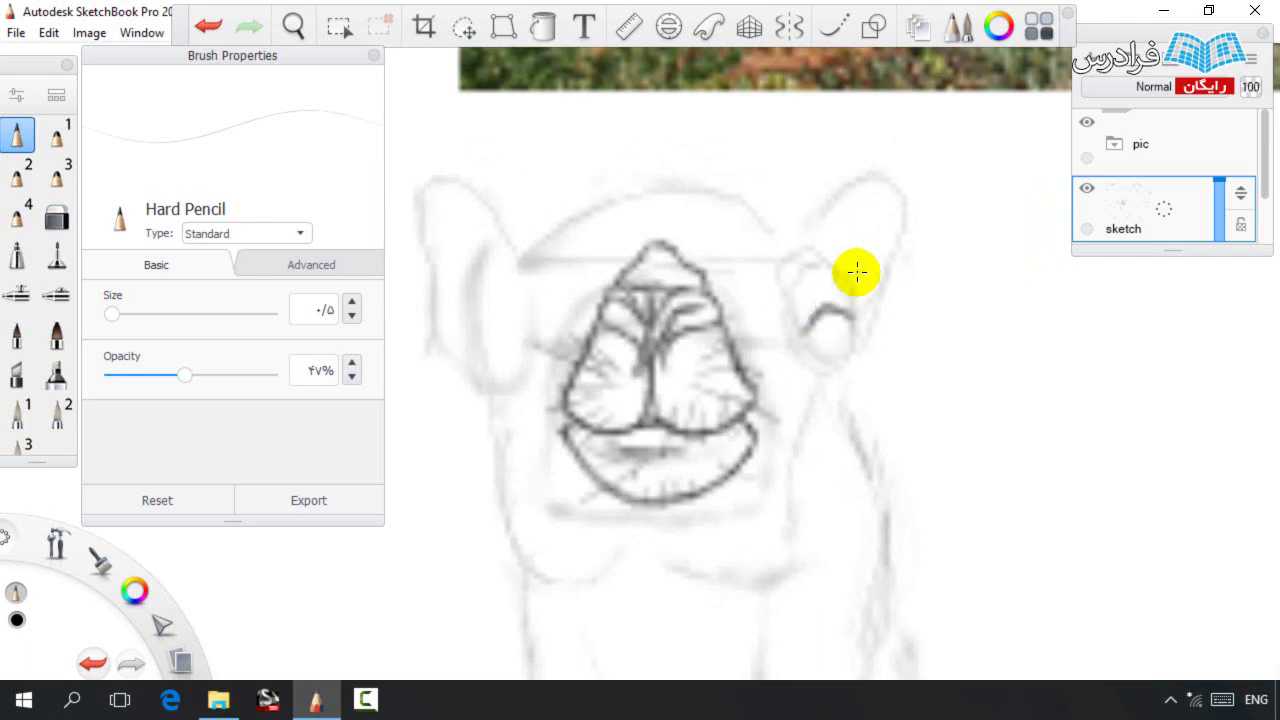
mouse_move(797, 331)
mouse_down()
mouse_move(817, 343)
mouse_move(810, 258)
mouse_move(862, 322)
mouse_up()
drag(844, 393, 830, 414)
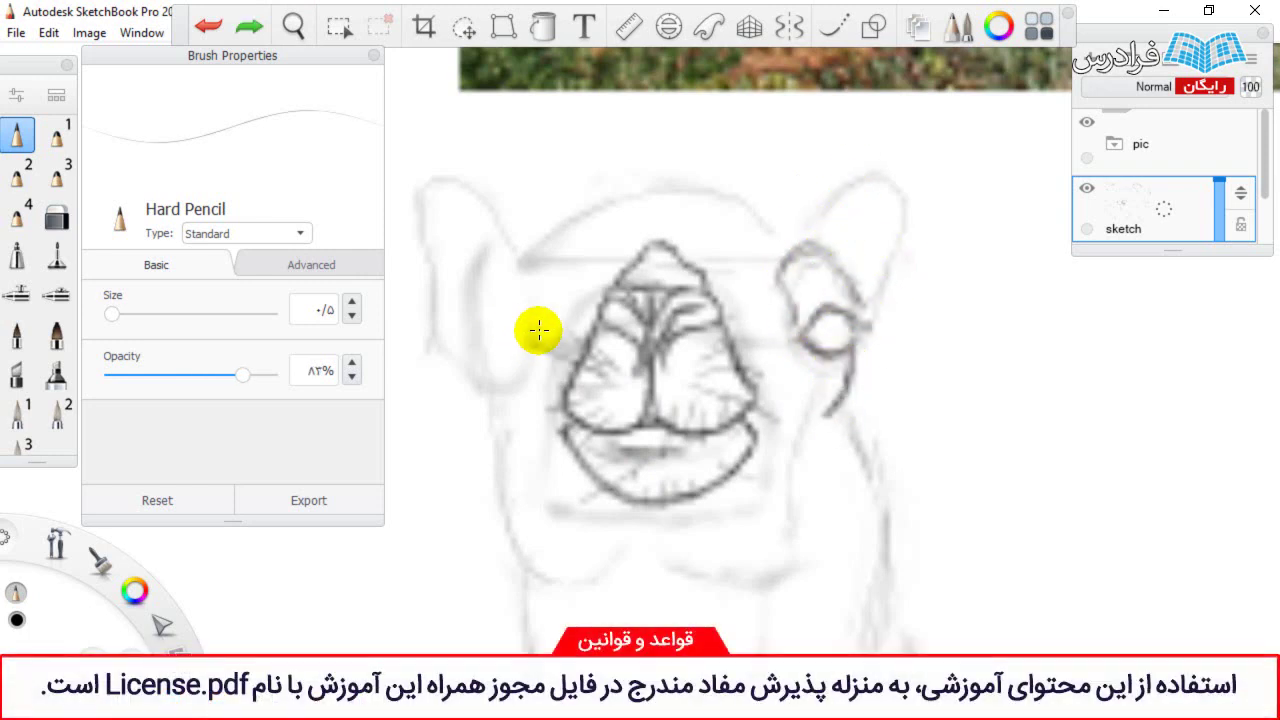
mouse_move(501, 311)
mouse_down()
mouse_move(468, 341)
mouse_move(523, 342)
mouse_move(481, 349)
mouse_move(528, 330)
mouse_move(502, 354)
mouse_up()
drag(243, 376, 203, 376)
mouse_move(540, 325)
mouse_down()
mouse_move(529, 286)
mouse_move(477, 286)
mouse_move(460, 330)
mouse_up()
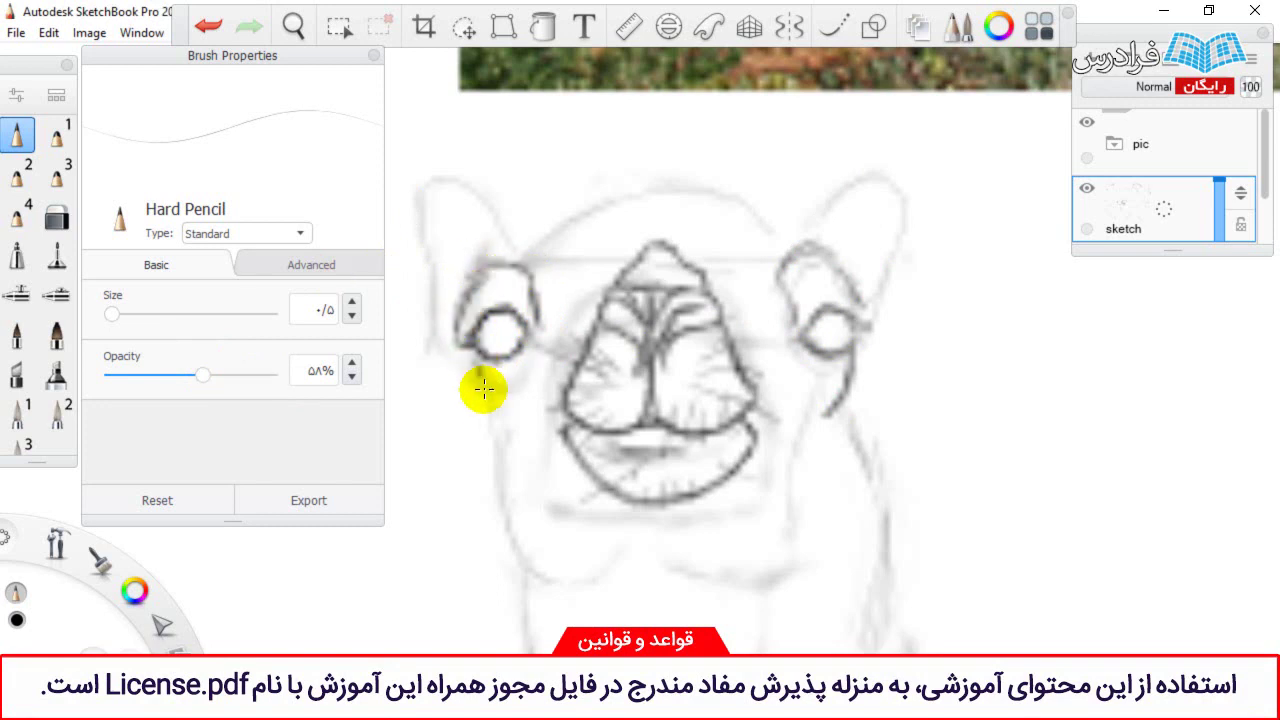
Outline the right ear down to the cheek and draw brow lines from both eyes toward the nose.
mouse_move(808, 237)
mouse_down()
mouse_move(847, 184)
mouse_move(904, 202)
mouse_up()
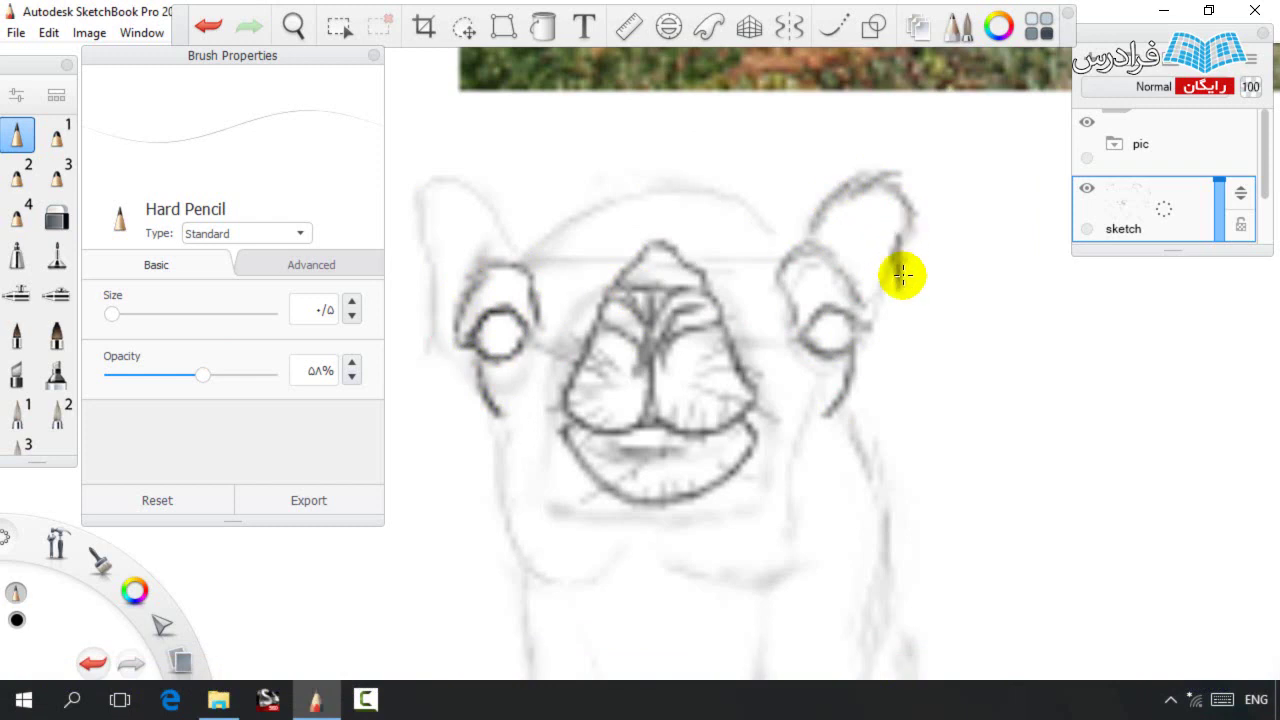
drag(893, 305, 852, 377)
mouse_move(772, 286)
mouse_down()
mouse_move(800, 306)
mouse_move(857, 286)
mouse_up()
key(ctrl+z)
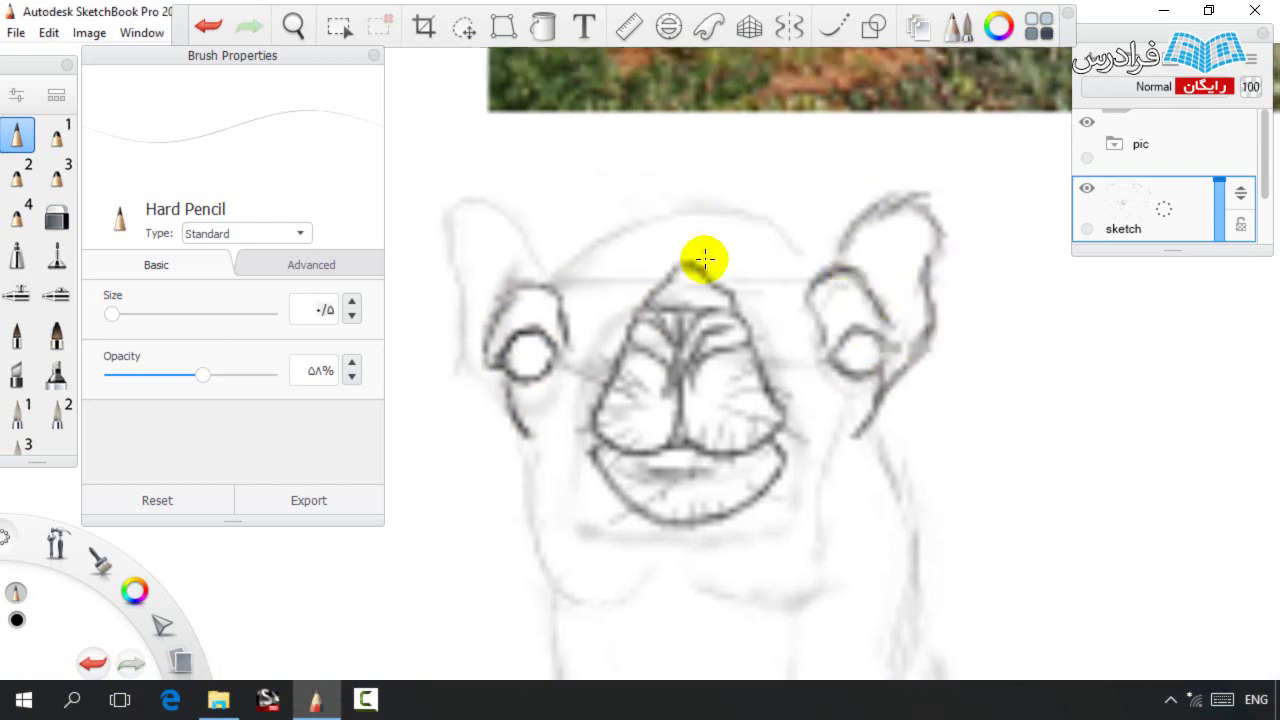
drag(507, 287, 560, 281)
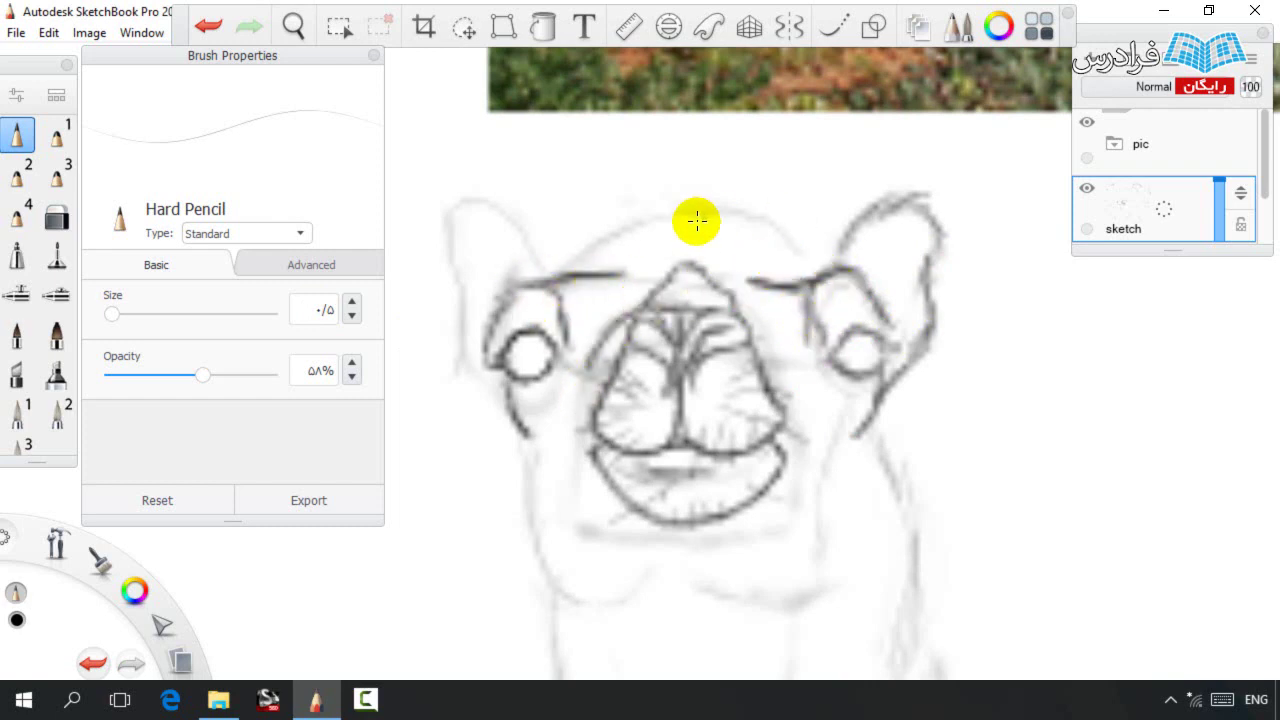
Lasso the muzzle, move it up between the eyes and enlarge it slightly, then clear the selection and return to the pencil.
key(l)
mouse_move(612, 524)
mouse_down()
mouse_move(560, 423)
mouse_move(646, 277)
mouse_move(782, 337)
mouse_move(787, 537)
mouse_move(611, 535)
mouse_up()
mouse_move(557, 450)
mouse_down()
mouse_move(581, 493)
mouse_move(581, 403)
mouse_up()
key(ctrl+d)
key(b)
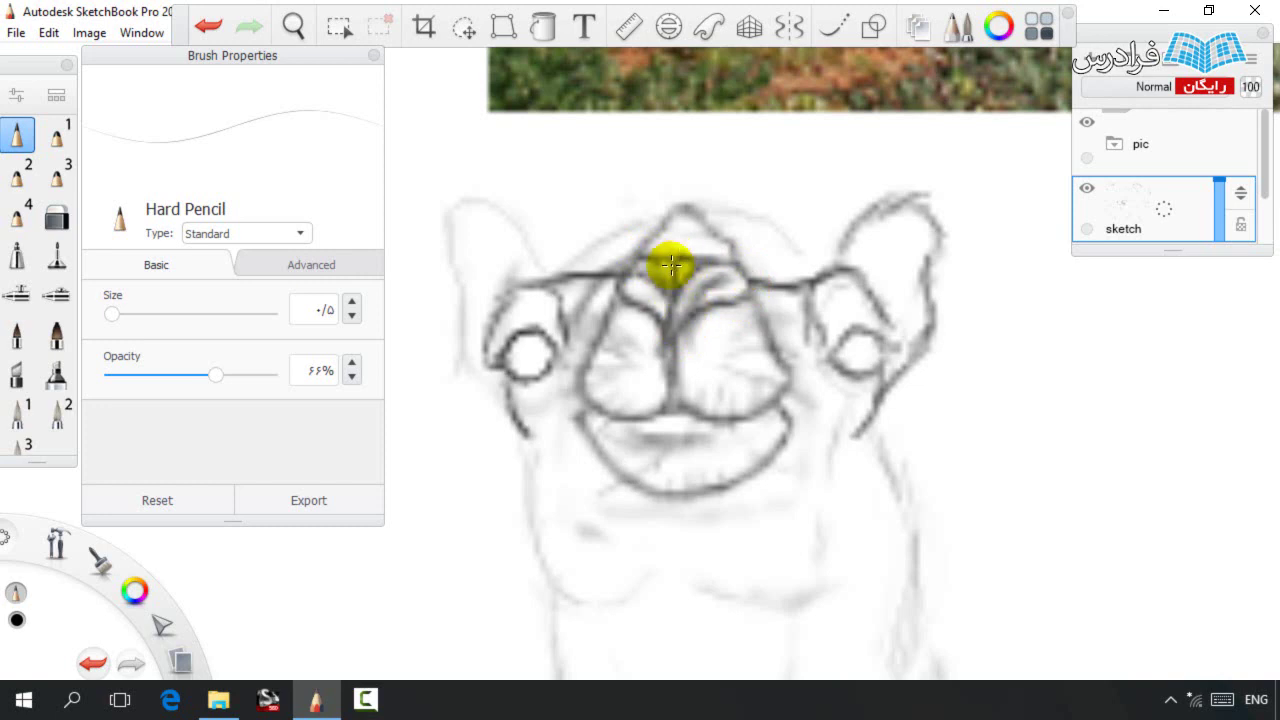
Darken the nose peak and muzzle contours, and add more fur strokes to the upper and lower lips.
mouse_move(650, 232)
mouse_down()
mouse_move(695, 215)
mouse_move(720, 237)
mouse_up()
mouse_move(658, 458)
mouse_down()
mouse_move(640, 472)
mouse_move(680, 478)
mouse_up()
drag(626, 364, 608, 350)
Erase the overlapping brow lines beside the muzzle and redraw them from each eye toward the nose.
key(e)
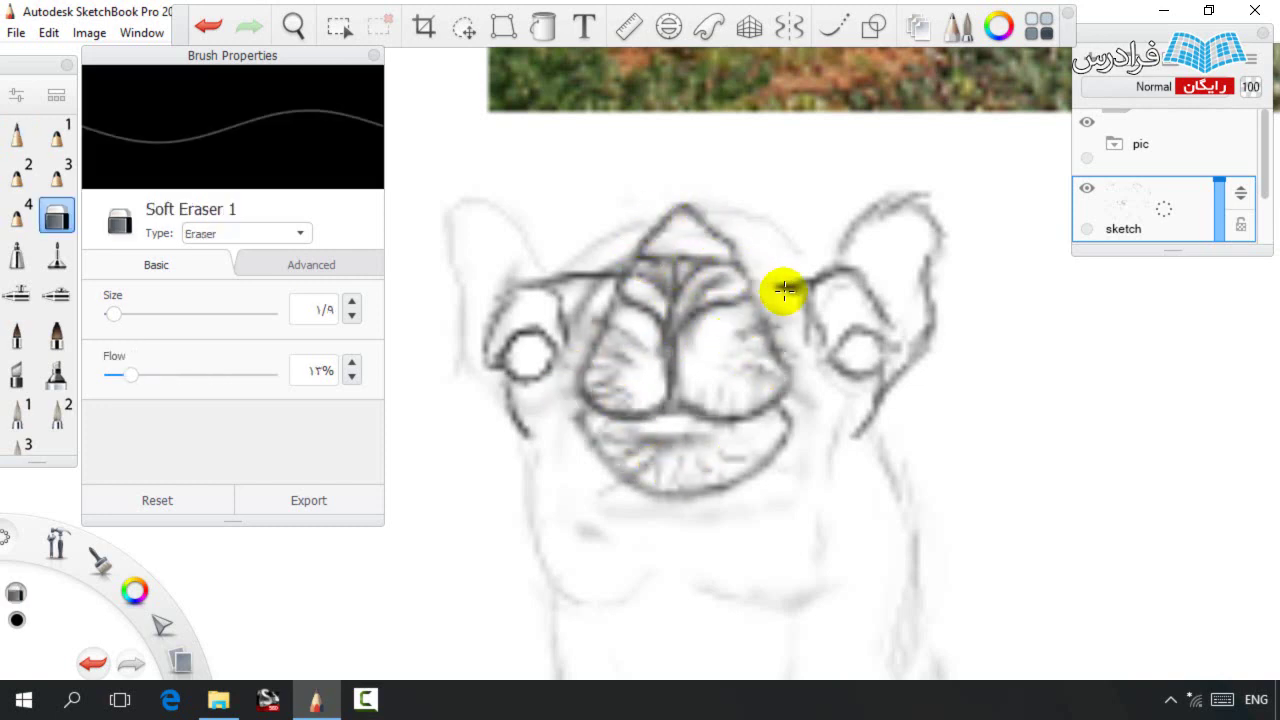
drag(604, 263, 548, 276)
key(e)
drag(820, 277, 762, 275)
key(e)
key(e)
drag(529, 277, 594, 266)
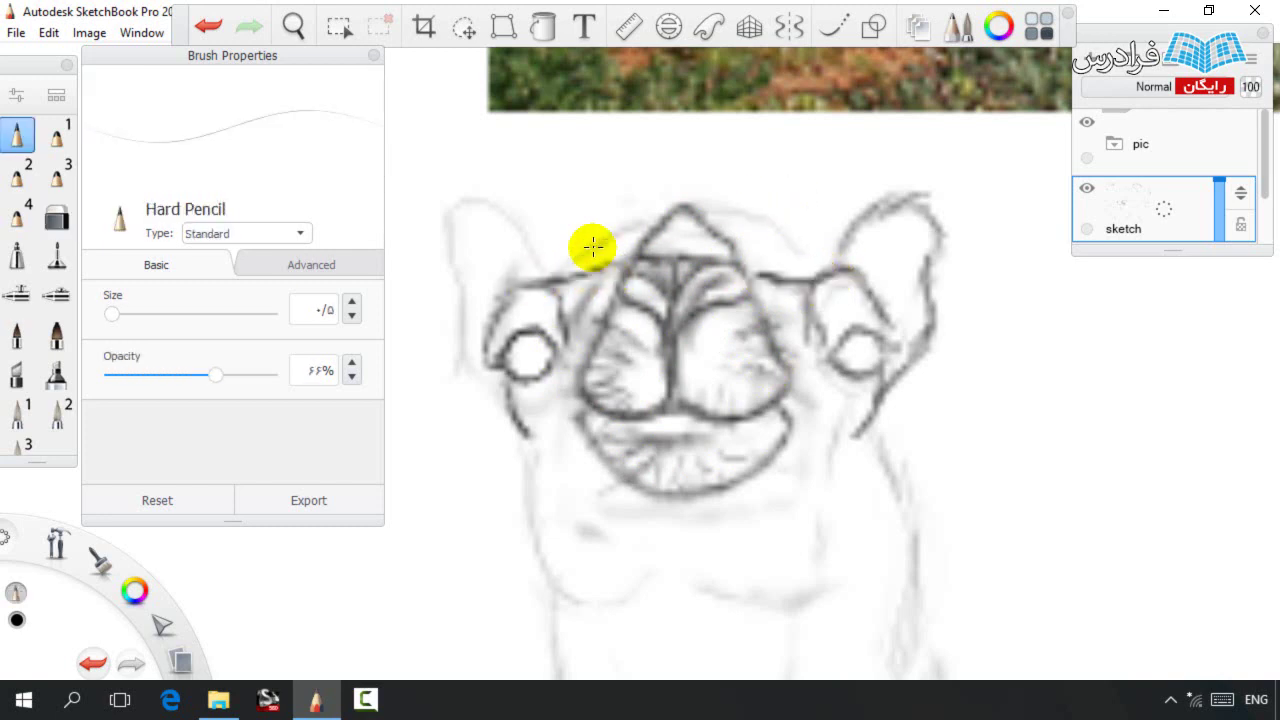
Draw the crown's fur tufts, the left ear and the pointed cheeks below both eyes, and darken the lower lip.
mouse_move(660, 218)
mouse_down()
mouse_move(611, 237)
mouse_move(731, 206)
mouse_move(797, 255)
mouse_move(742, 229)
mouse_move(770, 262)
mouse_move(761, 243)
mouse_move(629, 234)
mouse_move(572, 259)
mouse_move(493, 227)
mouse_move(459, 251)
mouse_move(501, 233)
mouse_move(459, 260)
mouse_move(451, 311)
mouse_move(466, 300)
mouse_move(436, 296)
mouse_move(454, 282)
mouse_move(489, 316)
mouse_move(460, 348)
mouse_move(499, 393)
mouse_move(568, 374)
mouse_move(520, 437)
mouse_up()
drag(841, 422, 861, 425)
key(space)
drag(733, 367, 717, 239)
mouse_move(740, 338)
mouse_down()
mouse_move(621, 357)
mouse_move(592, 334)
mouse_move(682, 335)
mouse_move(605, 346)
mouse_move(703, 361)
mouse_move(767, 293)
mouse_up()
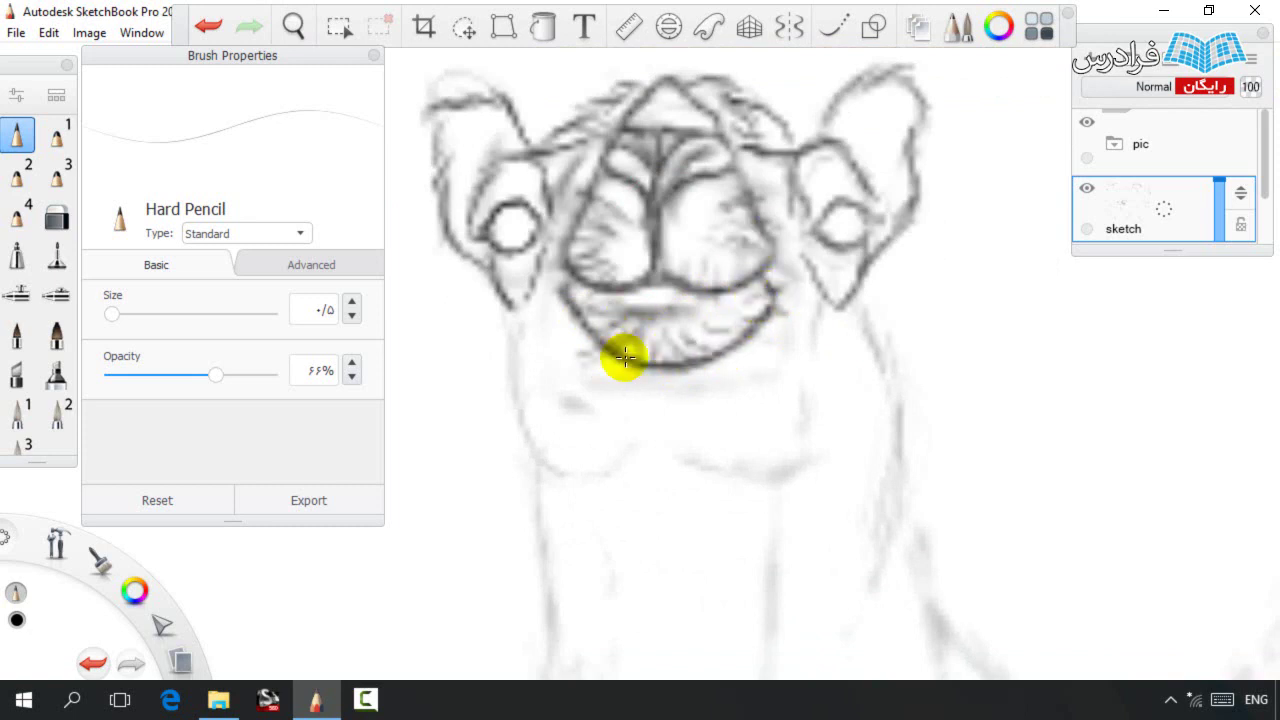
Draw the throat folds below the chin, the left cheek's outer edge, and the lower left edge of the throat fur.
drag(725, 358, 743, 384)
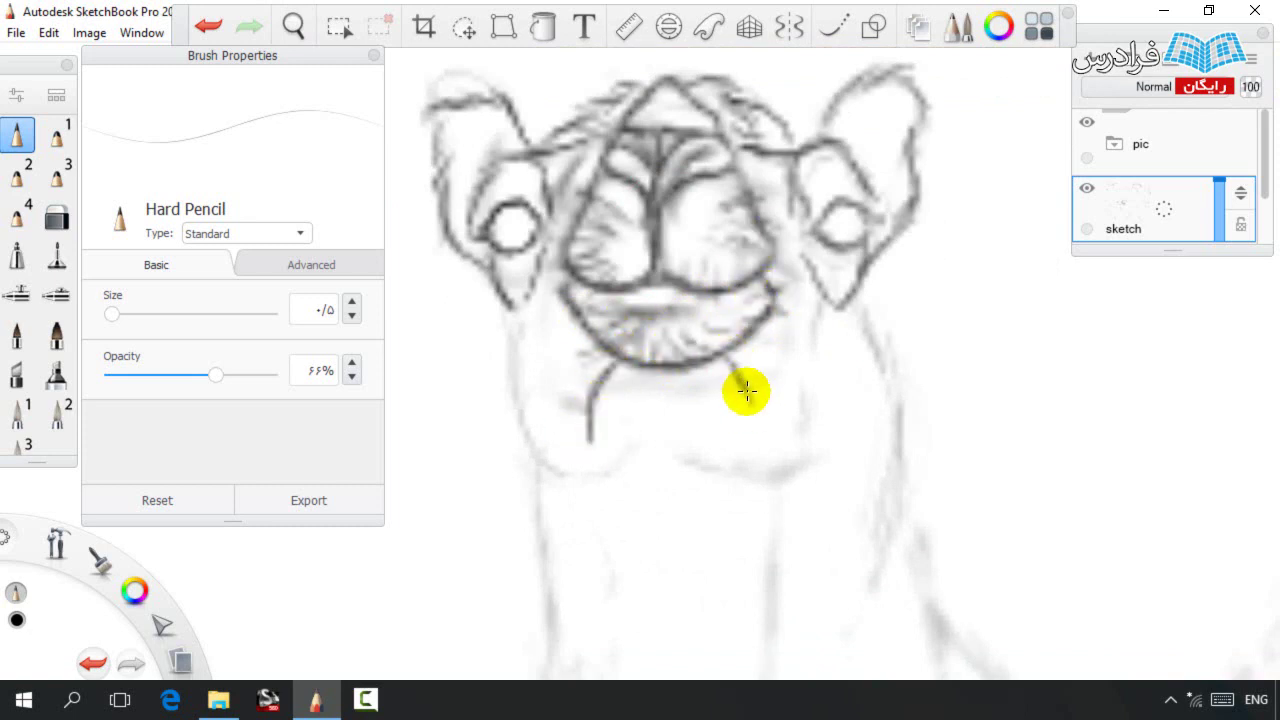
drag(655, 435, 614, 474)
mouse_move(514, 311)
mouse_down()
mouse_move(517, 433)
mouse_move(514, 423)
mouse_move(533, 463)
mouse_move(533, 439)
mouse_move(560, 505)
mouse_up()
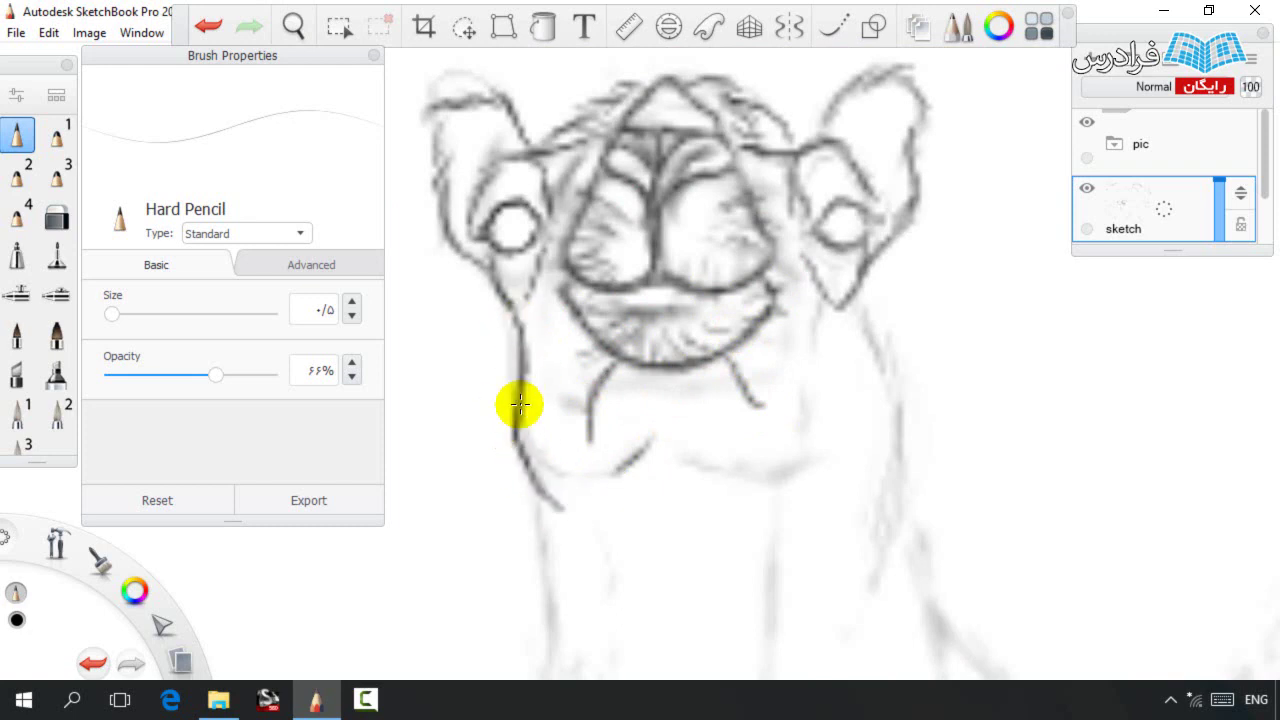
drag(648, 440, 591, 486)
key(e)
key(s)
drag(615, 363, 575, 452)
Draw the right cheek's outer edge down from the ear and the lower right edge of the throat fur.
key(space)
drag(738, 330, 637, 236)
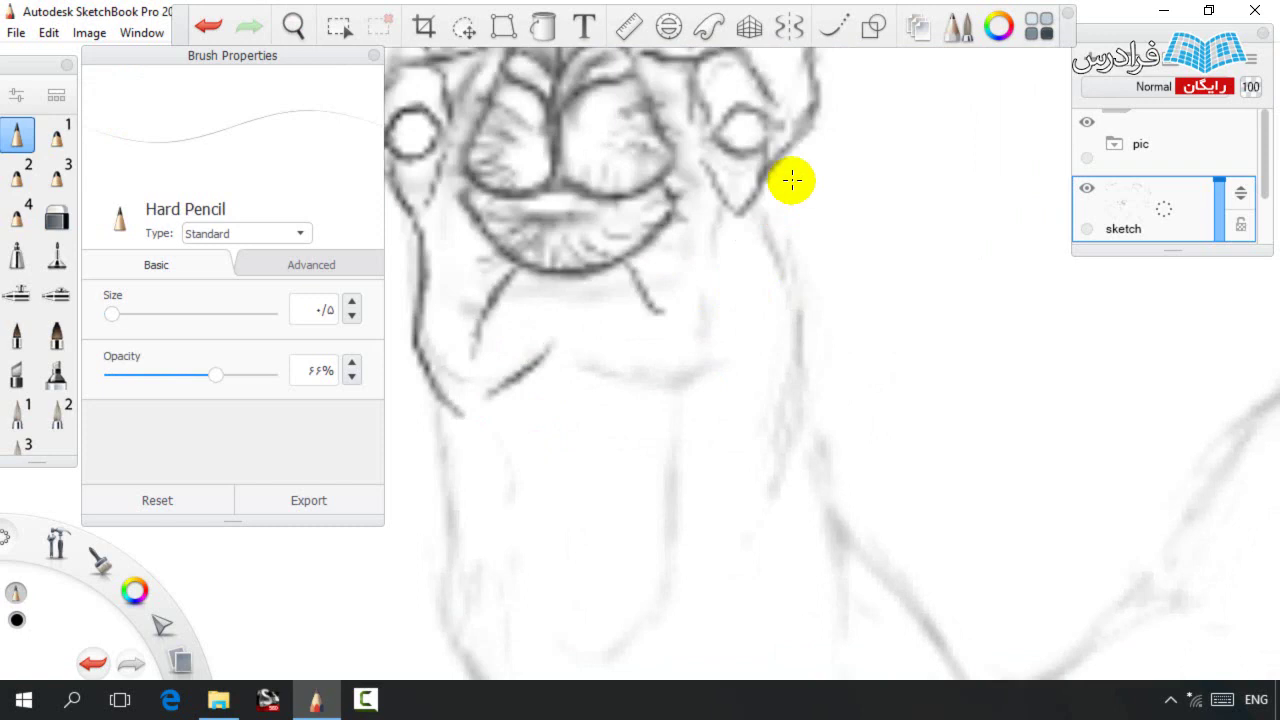
mouse_move(741, 205)
mouse_down()
mouse_move(740, 340)
mouse_move(733, 257)
mouse_move(746, 296)
mouse_move(680, 430)
mouse_up()
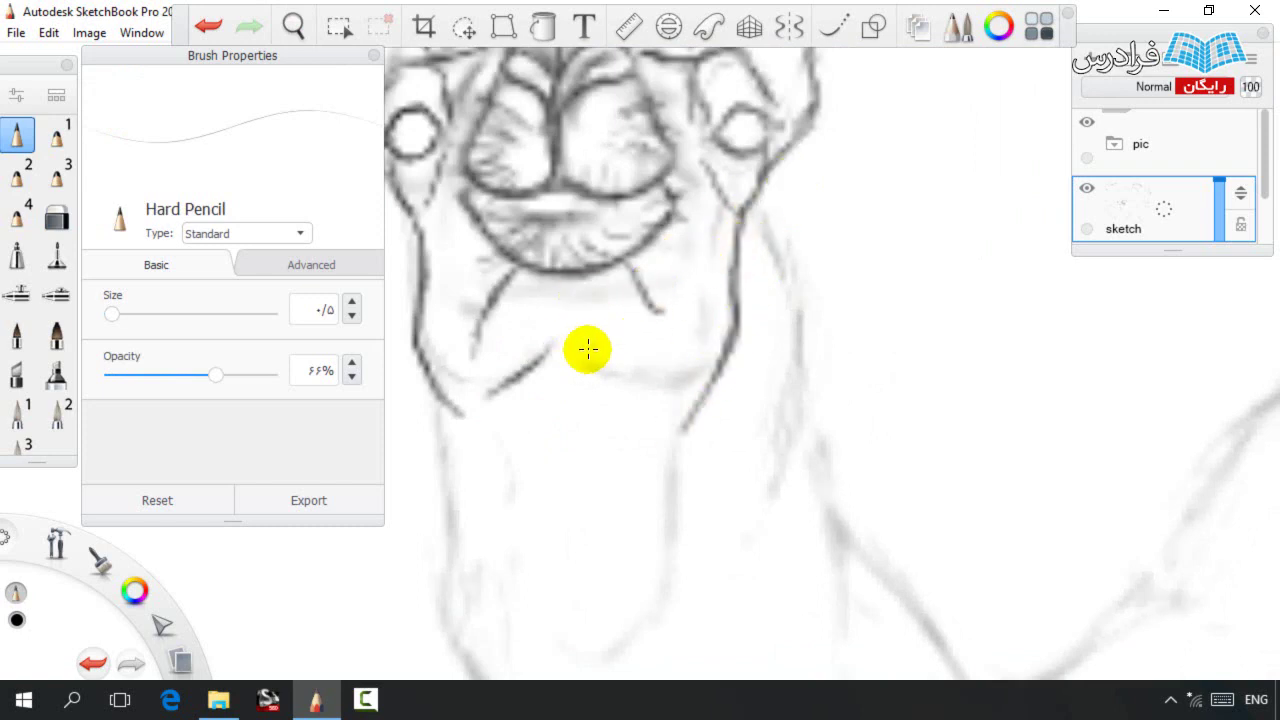
mouse_move(578, 337)
mouse_down()
mouse_move(582, 372)
mouse_move(612, 364)
mouse_move(588, 376)
mouse_move(636, 413)
mouse_move(642, 385)
mouse_move(705, 398)
mouse_up()
Close the left throat flap's tip, and erase and redraw the fold lines inside both throat flaps.
key(e)
drag(454, 404, 490, 395)
key(e)
mouse_move(495, 337)
mouse_down()
mouse_move(478, 400)
mouse_move(465, 354)
mouse_move(496, 293)
mouse_up()
key(e)
key(e)
mouse_move(667, 315)
mouse_down()
mouse_move(645, 294)
mouse_move(641, 352)
mouse_move(666, 313)
mouse_move(674, 393)
mouse_up()
key(e)
key(e)
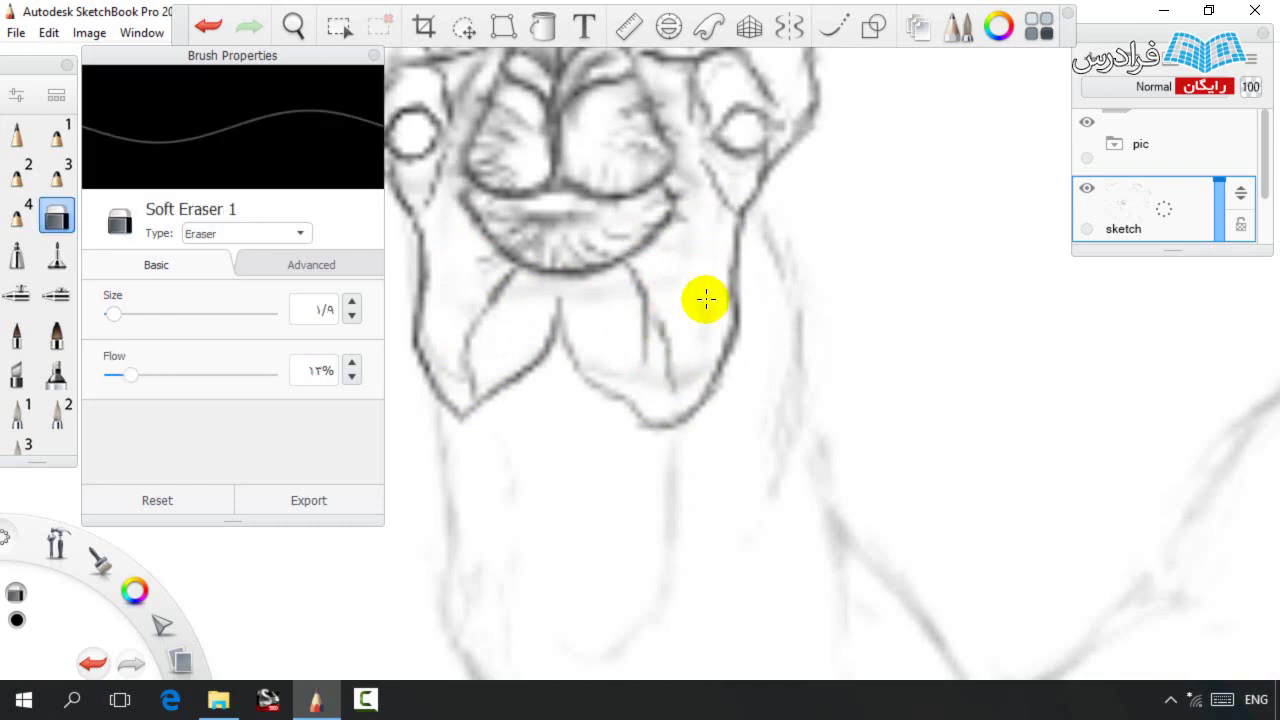
key(space)
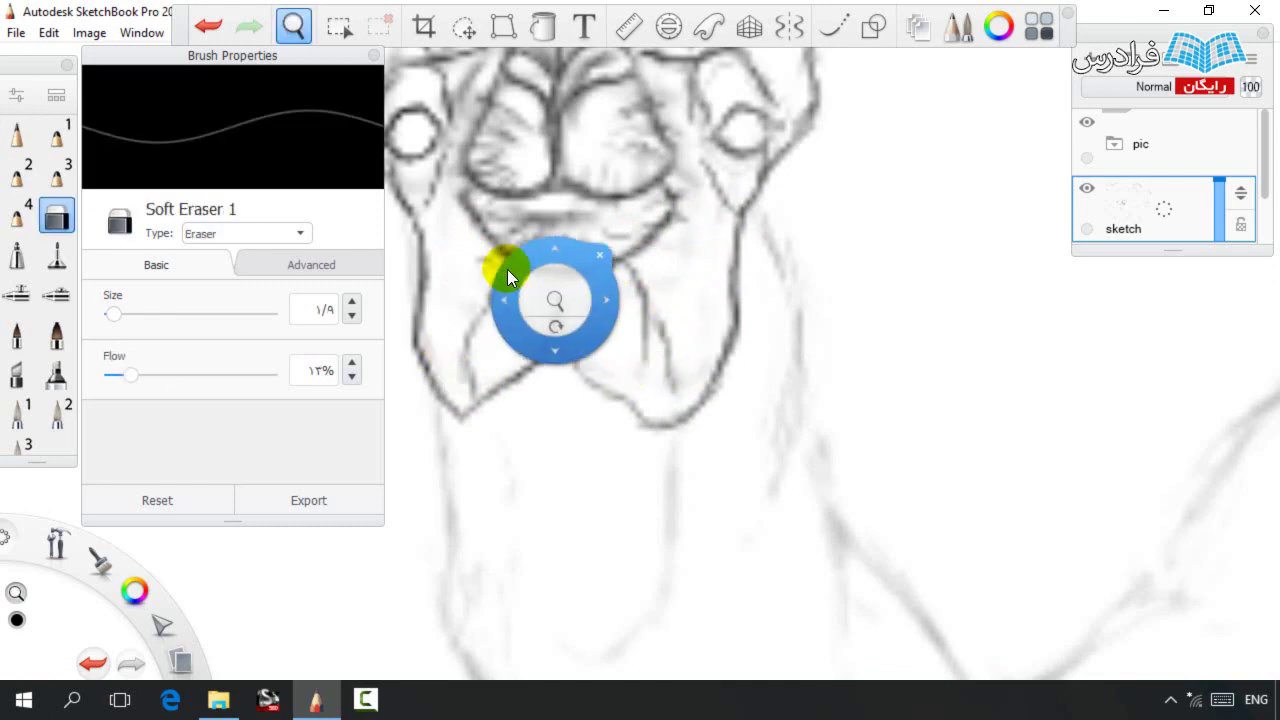
Draw both edges of the throat patch hanging below the two flaps, plus a short fold at its centre.
drag(512, 263, 514, 425)
key(space)
mouse_move(753, 296)
mouse_down()
mouse_move(608, 334)
mouse_move(709, 306)
mouse_up()
key(e)
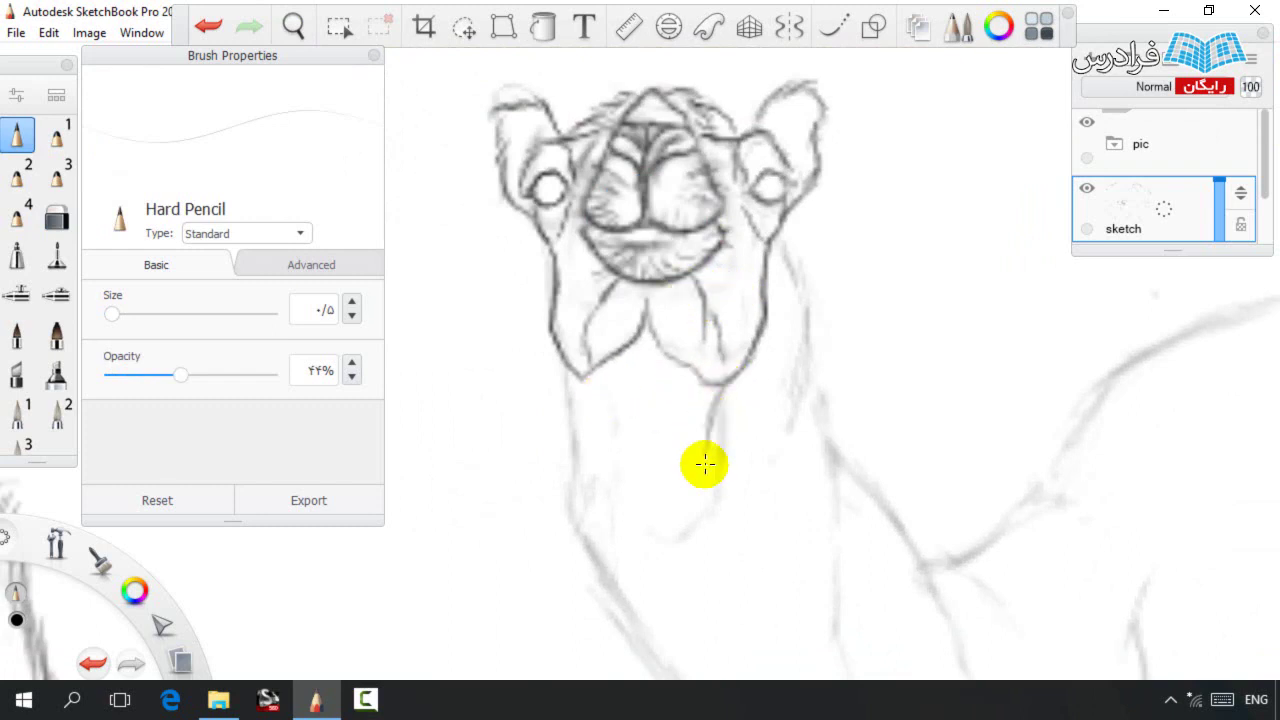
mouse_move(706, 452)
mouse_down()
mouse_move(688, 477)
mouse_move(649, 513)
mouse_up()
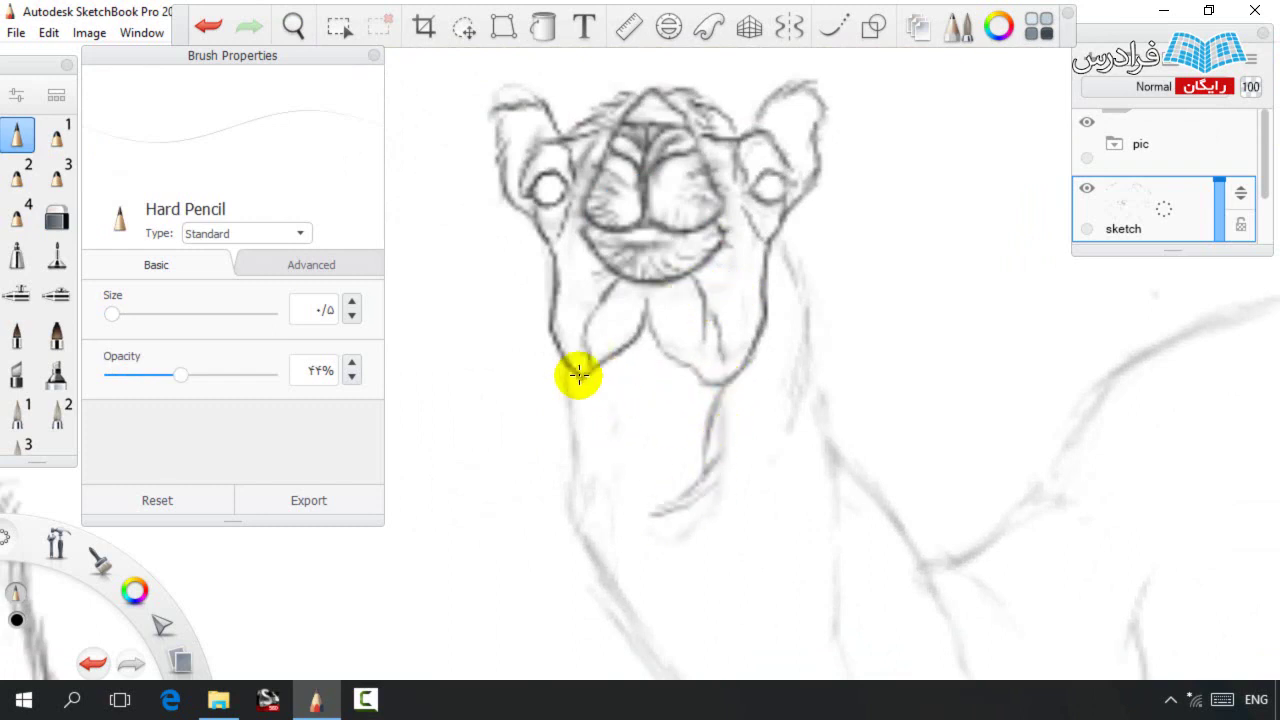
drag(592, 400, 625, 500)
mouse_move(646, 345)
mouse_down()
mouse_move(637, 394)
mouse_move(648, 405)
mouse_up()
Set the pencil opacity to 57% and draw the furry throat outline down both sides to its low point, cleaning stray marks with the eraser.
key(space)
drag(677, 277, 600, 296)
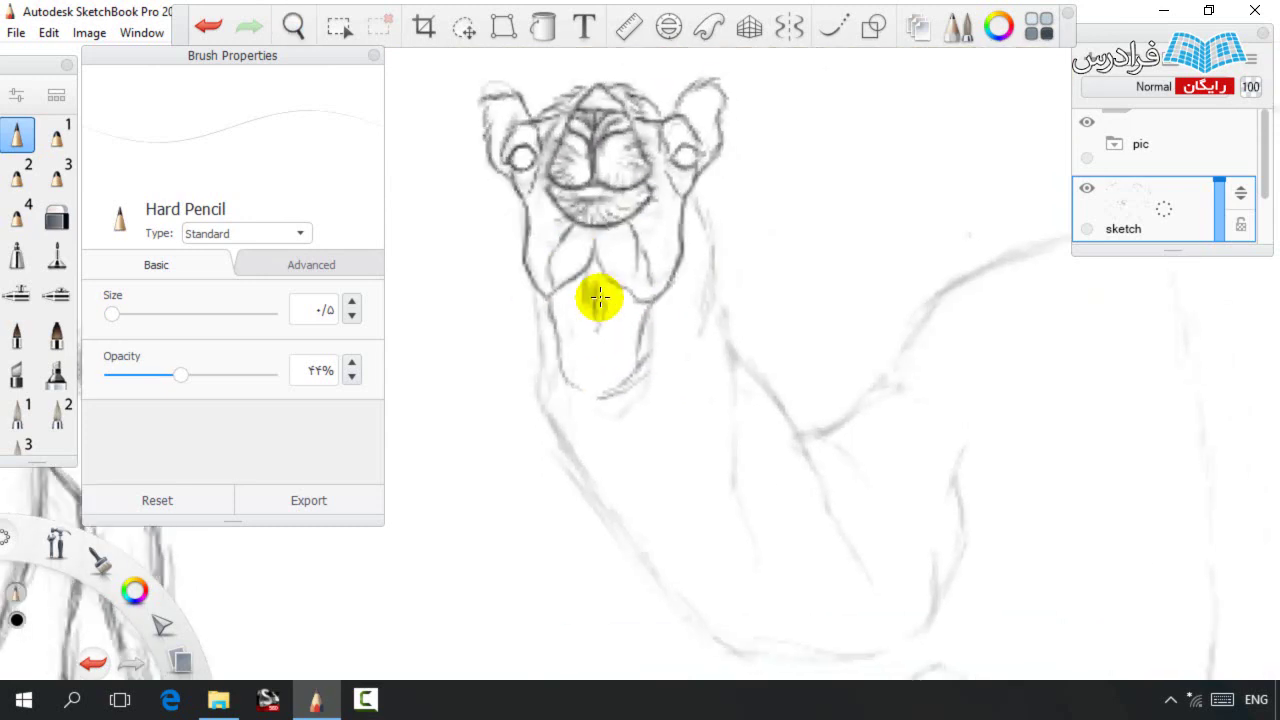
drag(182, 373, 202, 374)
drag(540, 292, 536, 329)
drag(546, 302, 546, 328)
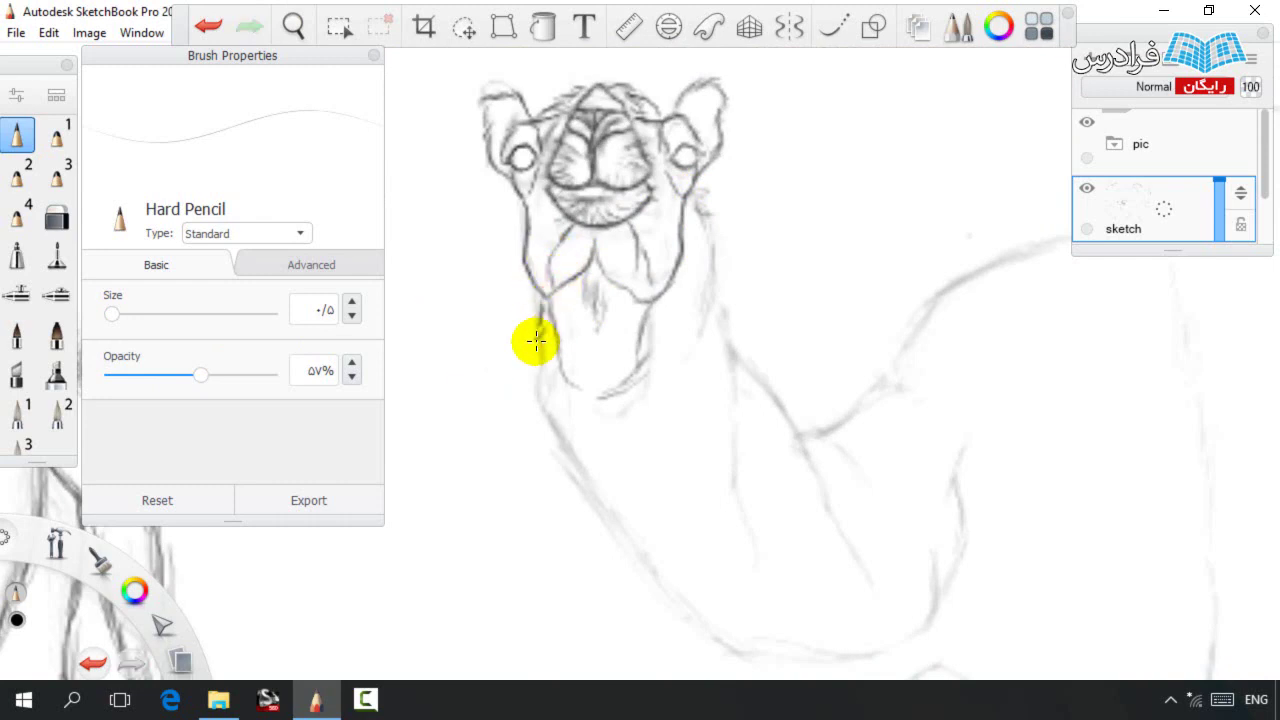
mouse_move(547, 391)
mouse_down()
mouse_move(549, 432)
mouse_move(584, 471)
mouse_up()
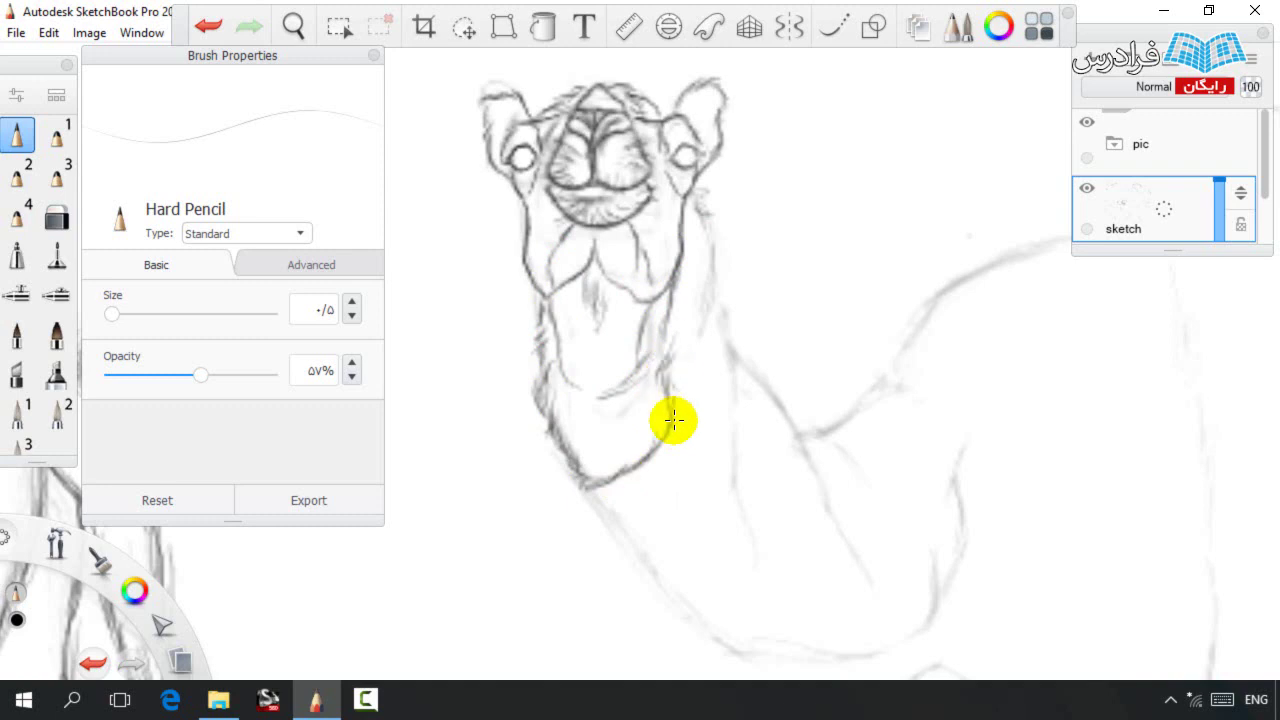
key(e)
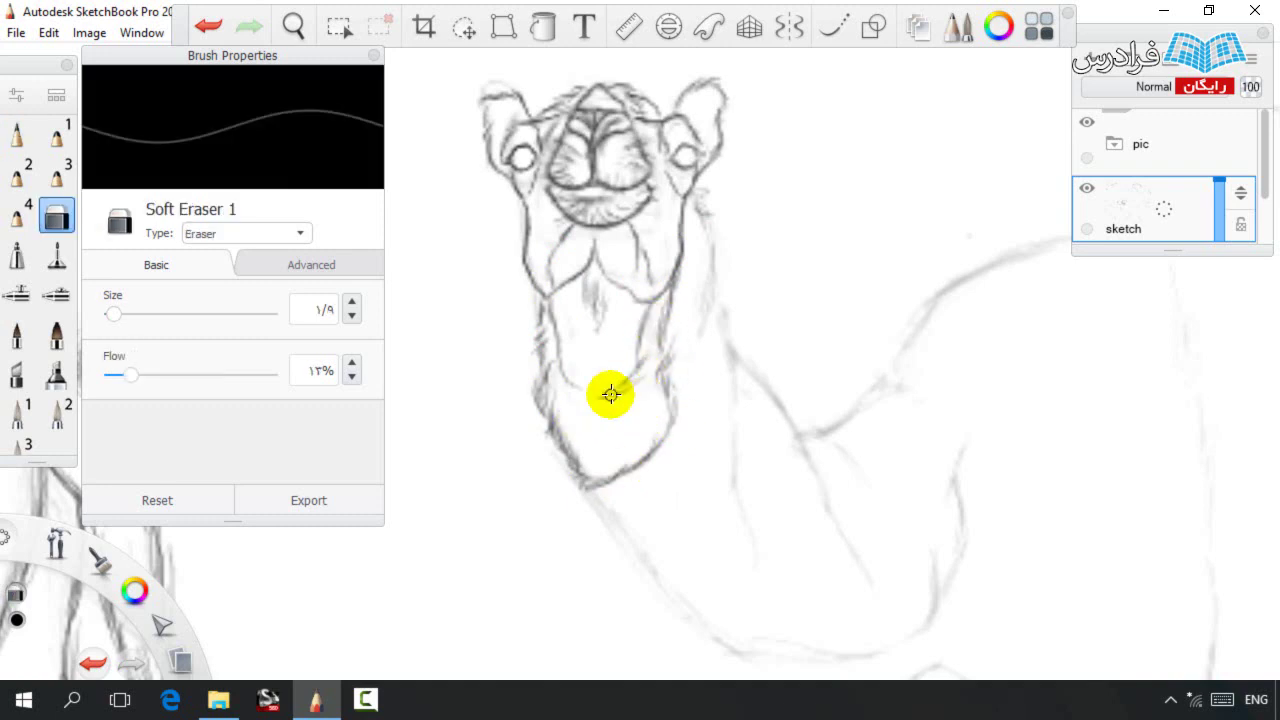
key(e)
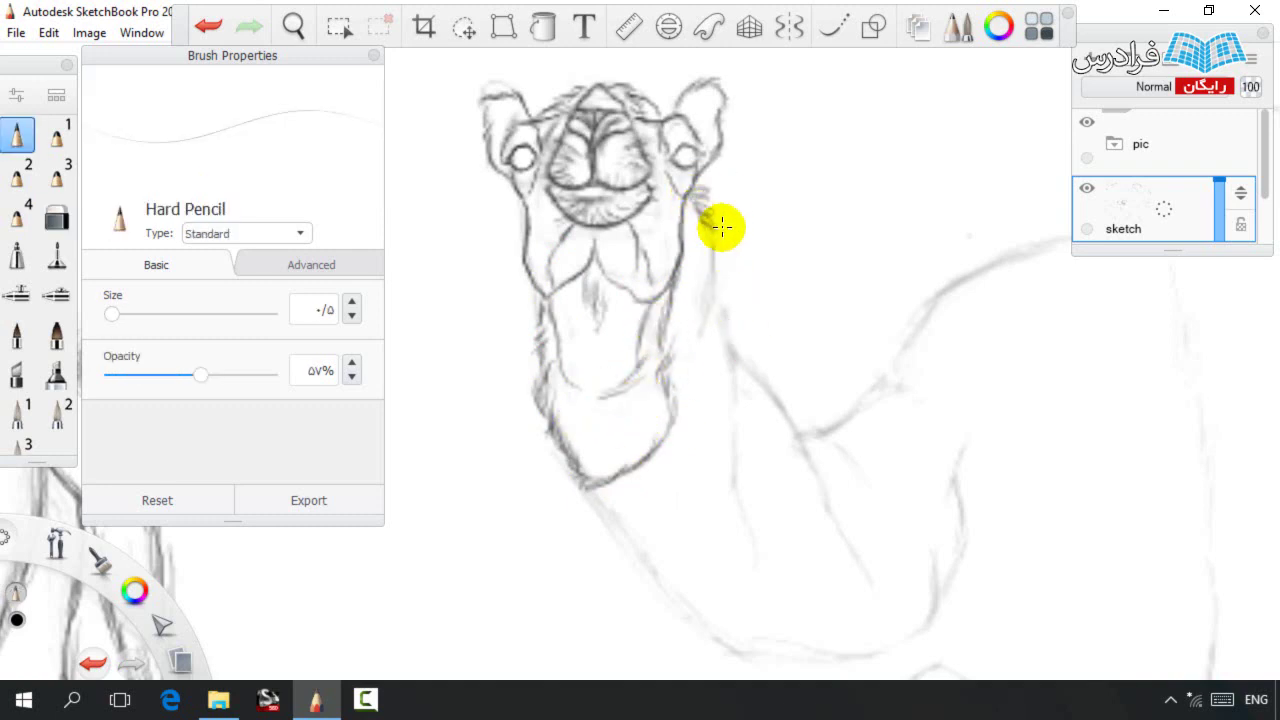
Draw the fur along the back of the neck down to its base, with a long fold running down from it.
key(space)
drag(709, 329, 645, 310)
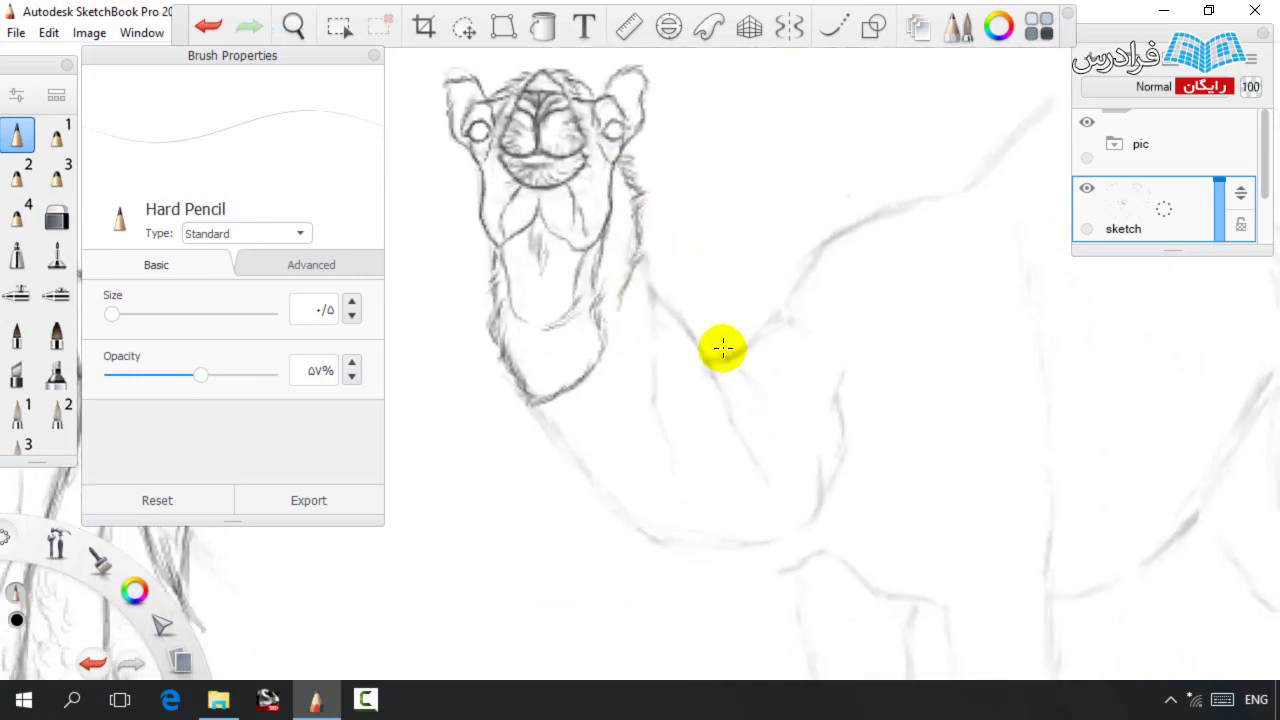
drag(661, 297, 664, 378)
key(e)
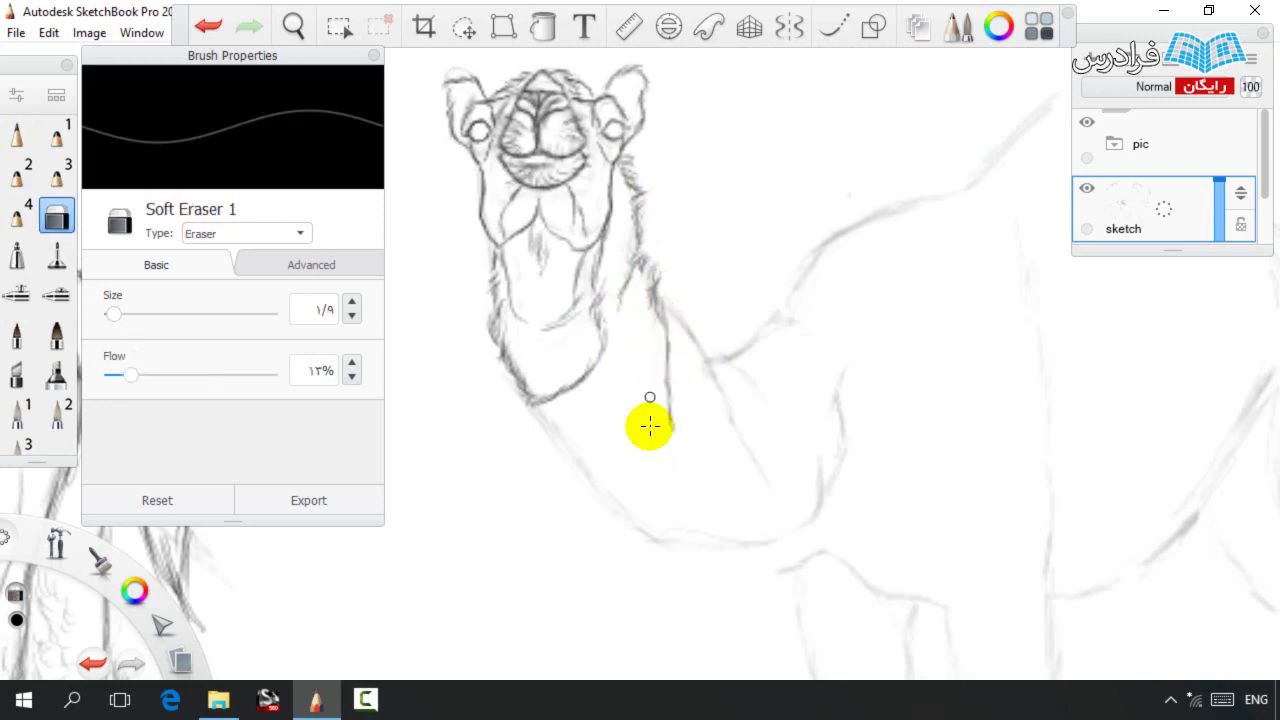
key(e)
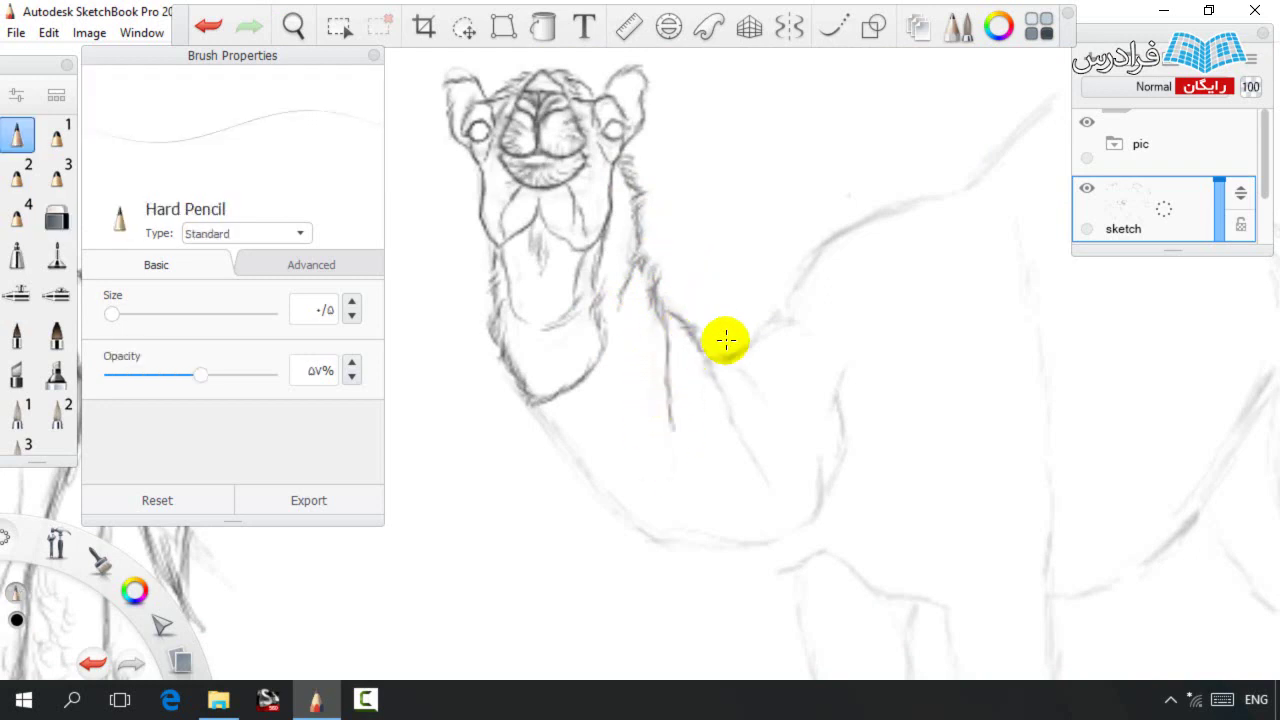
key(e)
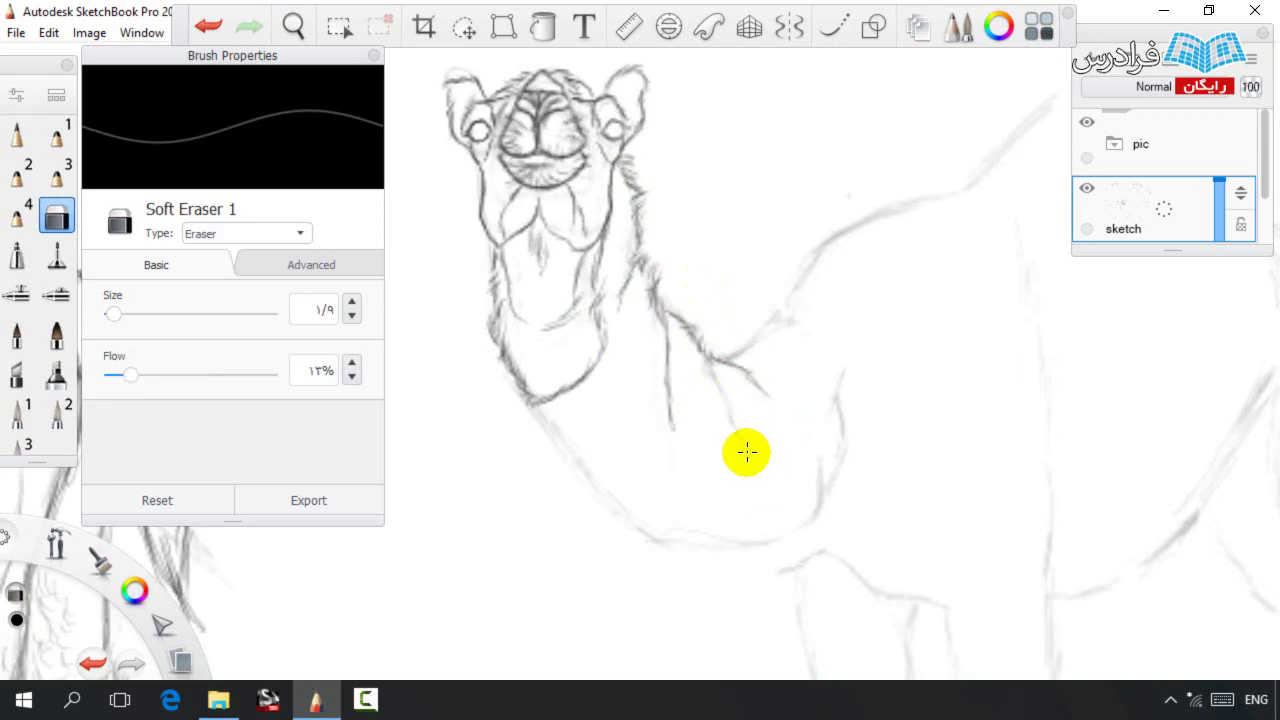
key(e)
Redraw the neck-base folds and draw the back contour from the neck up to the foot of the hump.
mouse_move(712, 359)
mouse_down()
mouse_move(725, 419)
mouse_move(669, 473)
mouse_up()
key(ctrl+z)
drag(663, 313, 670, 451)
mouse_move(734, 354)
mouse_down()
mouse_move(790, 316)
mouse_move(814, 249)
mouse_move(871, 204)
mouse_move(808, 263)
mouse_move(826, 229)
mouse_move(950, 188)
mouse_up()
key(space)
drag(803, 314, 778, 343)
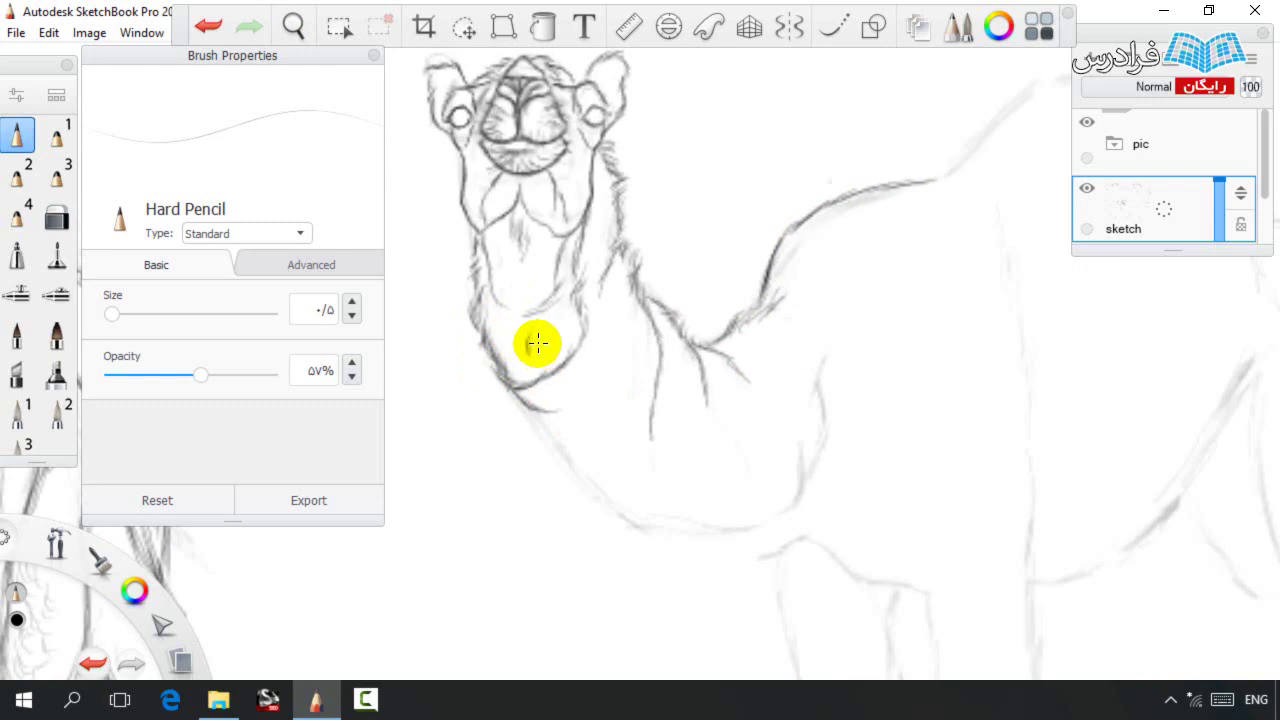
Set the pencil opacity to 38% and draw the neck's lower contour from the throat fur round to the chest.
drag(200, 374, 155, 378)
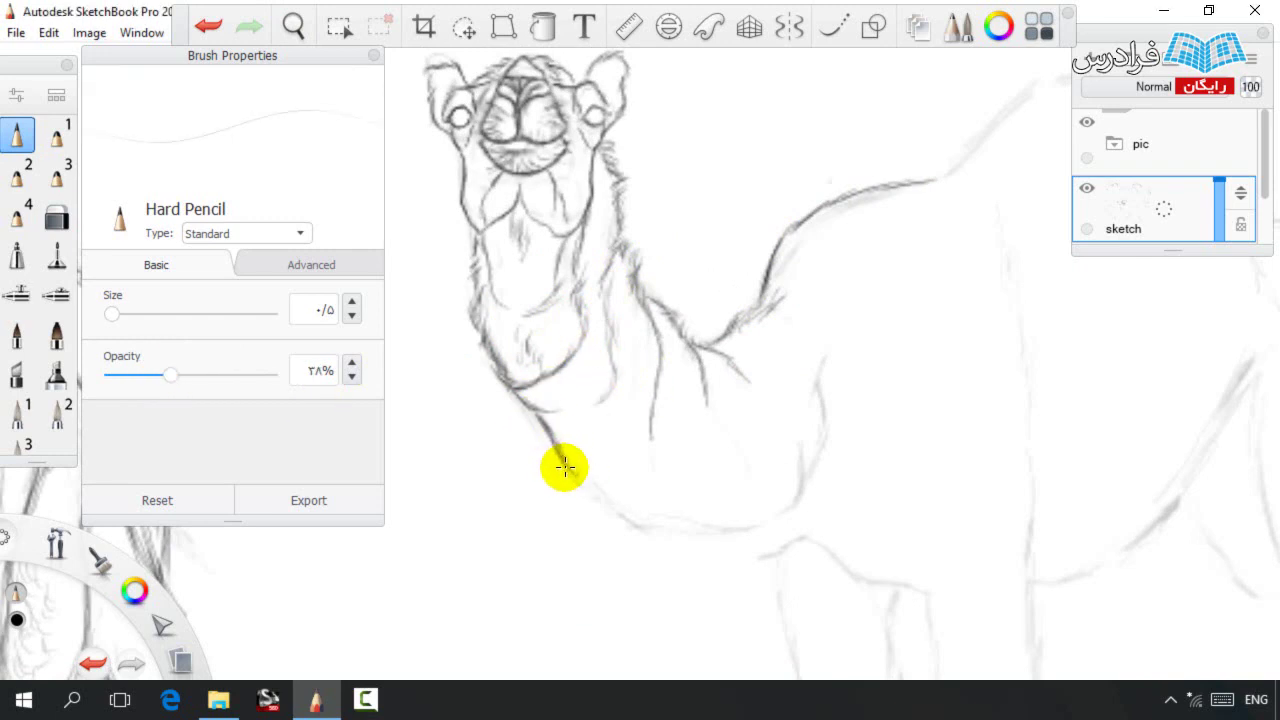
drag(585, 488, 667, 528)
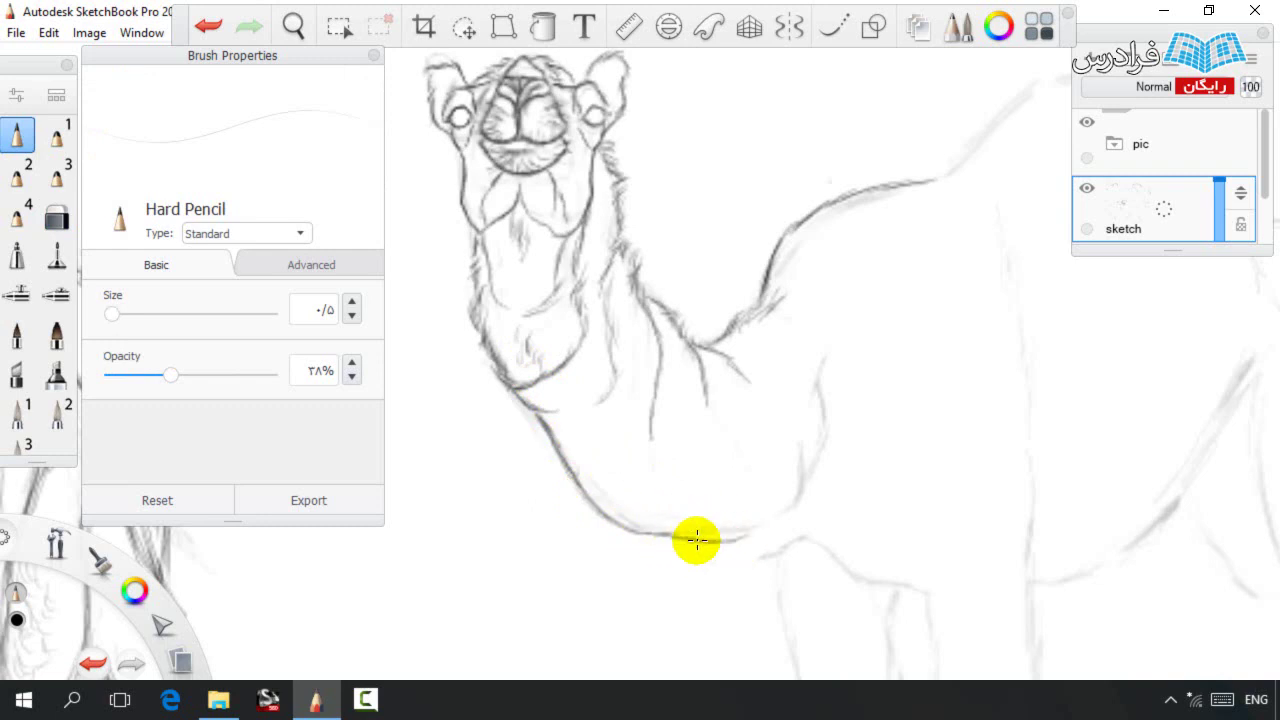
mouse_move(752, 535)
mouse_down()
mouse_move(798, 496)
mouse_move(797, 470)
mouse_up()
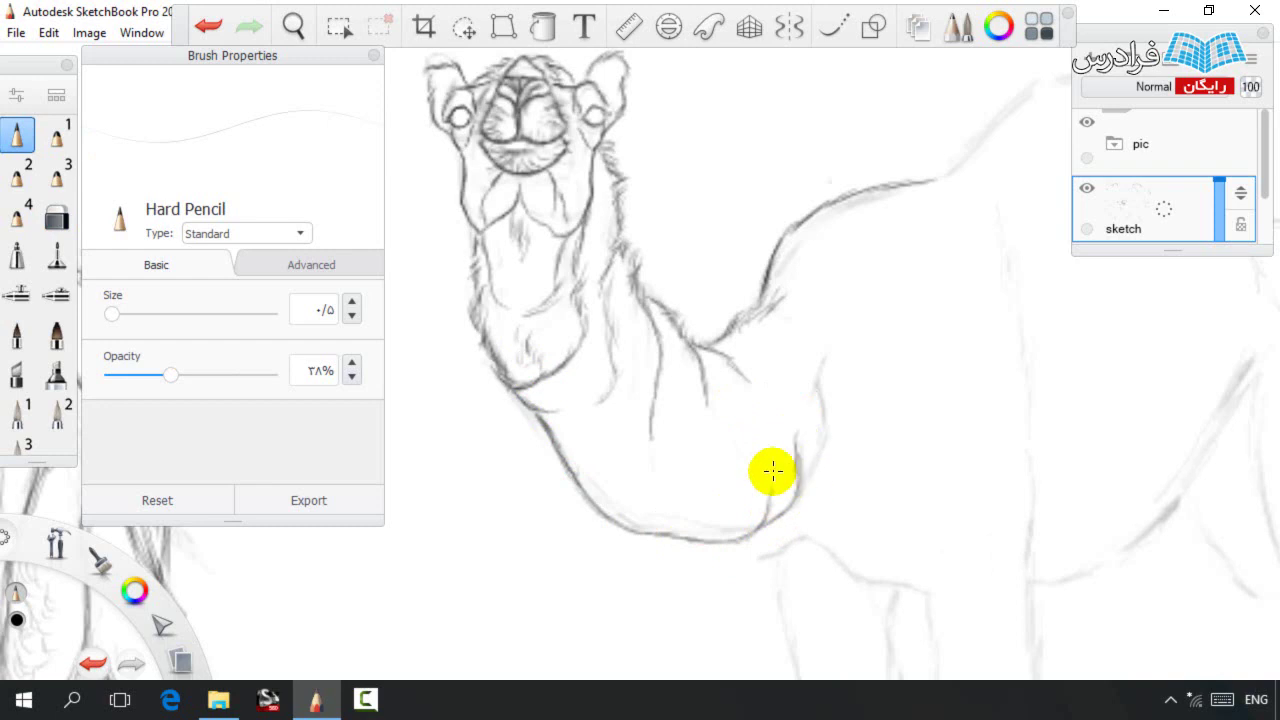
Draw the outer chest fold, the start of the chest underside and the inner fold lines along the lower neck, erasing rough marks.
key(e)
key(e)
mouse_move(830, 400)
mouse_down()
mouse_move(814, 466)
mouse_move(752, 530)
mouse_up()
key(e)
key(e)
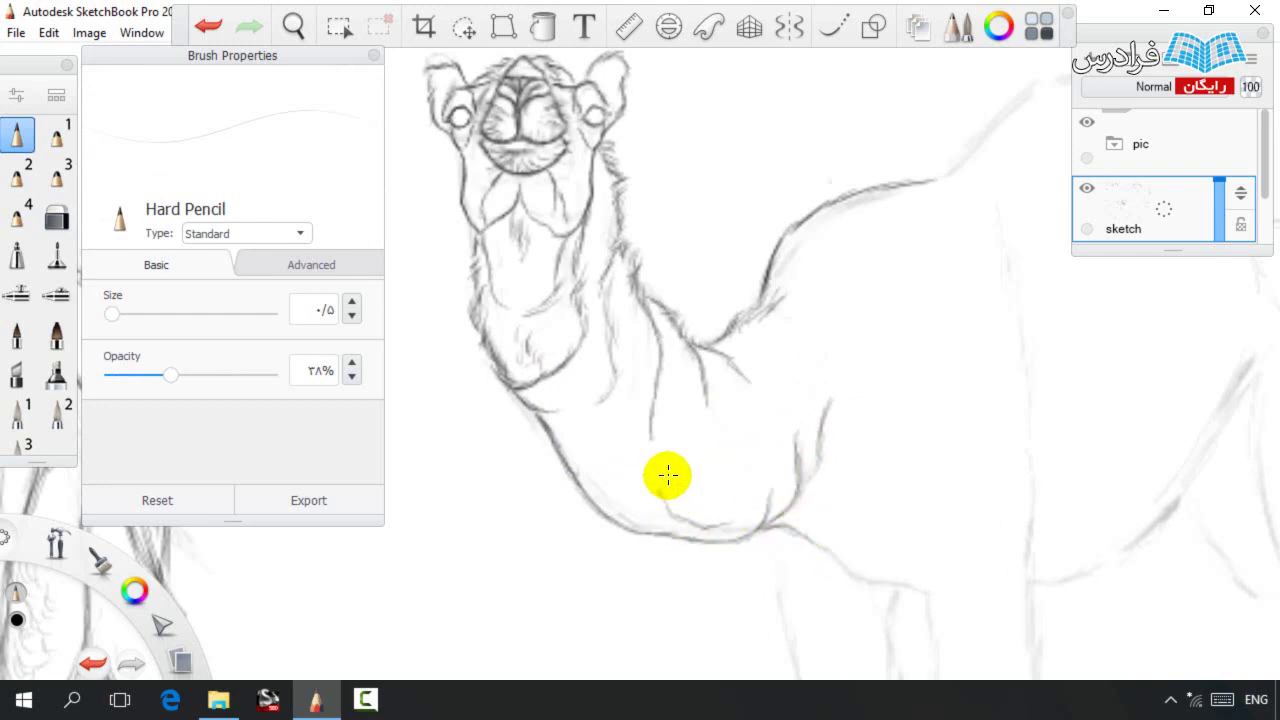
key(e)
key(e)
Set the pencil opacity to 20% and add light fur strokes where the neck meets the shoulder and on the chest.
scroll(402, 262, down, 2)
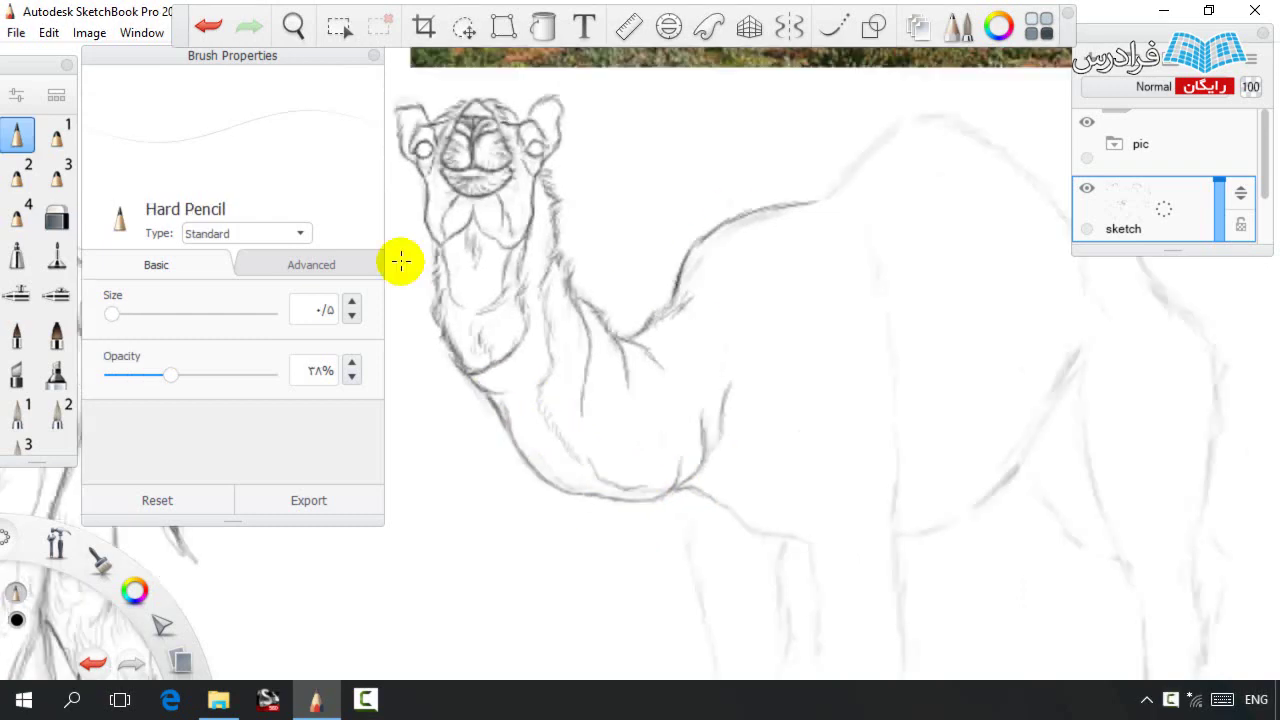
drag(170, 378, 137, 382)
key(ctrl+z)
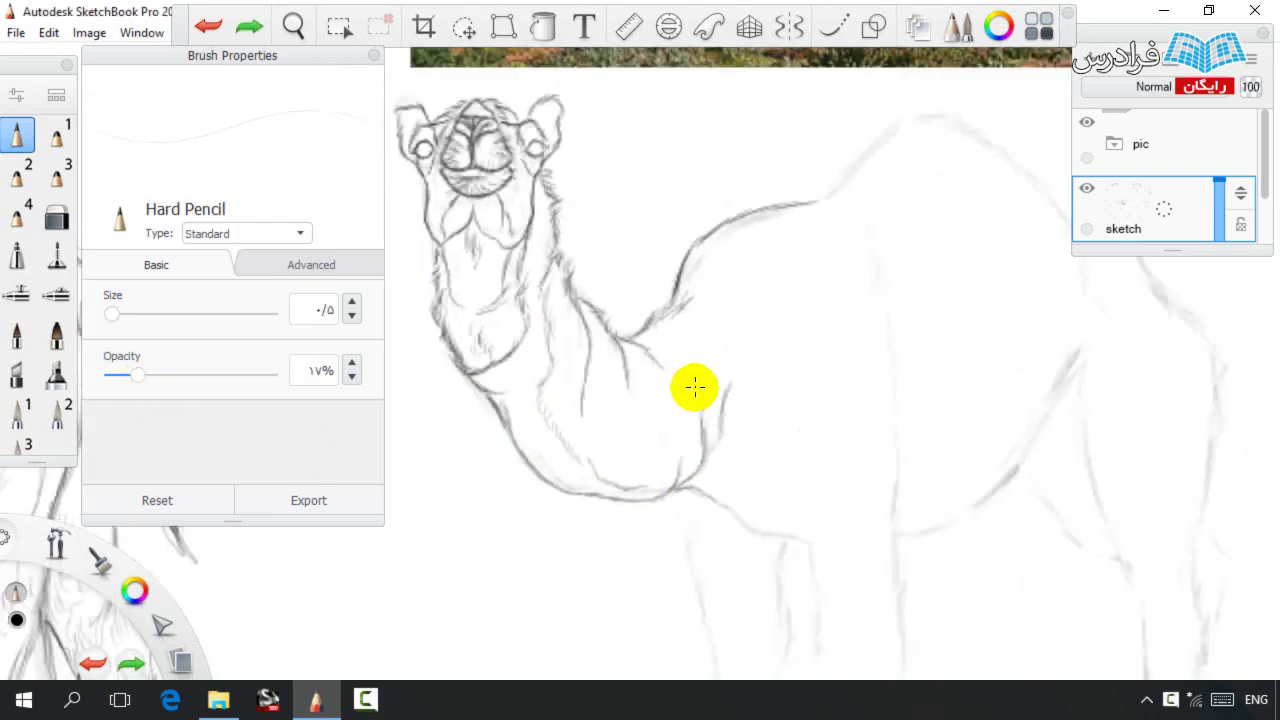
drag(650, 346, 689, 312)
click(352, 363)
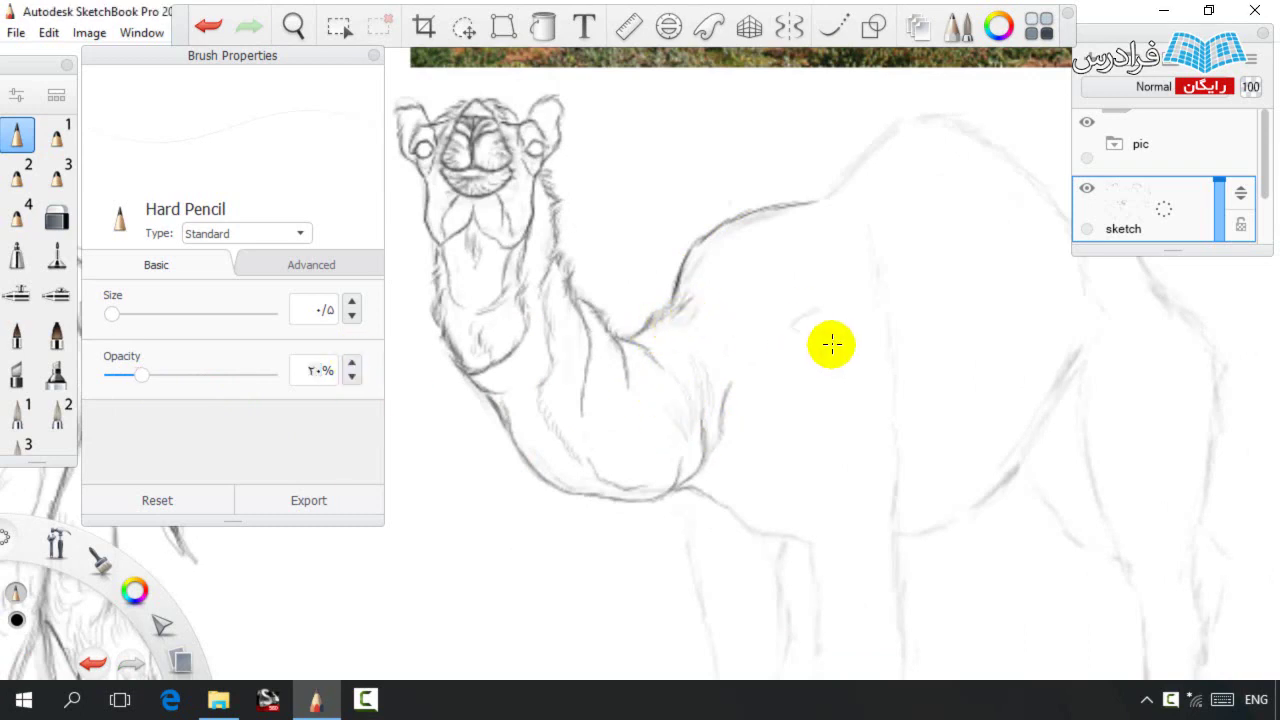
key(e)
key(e)
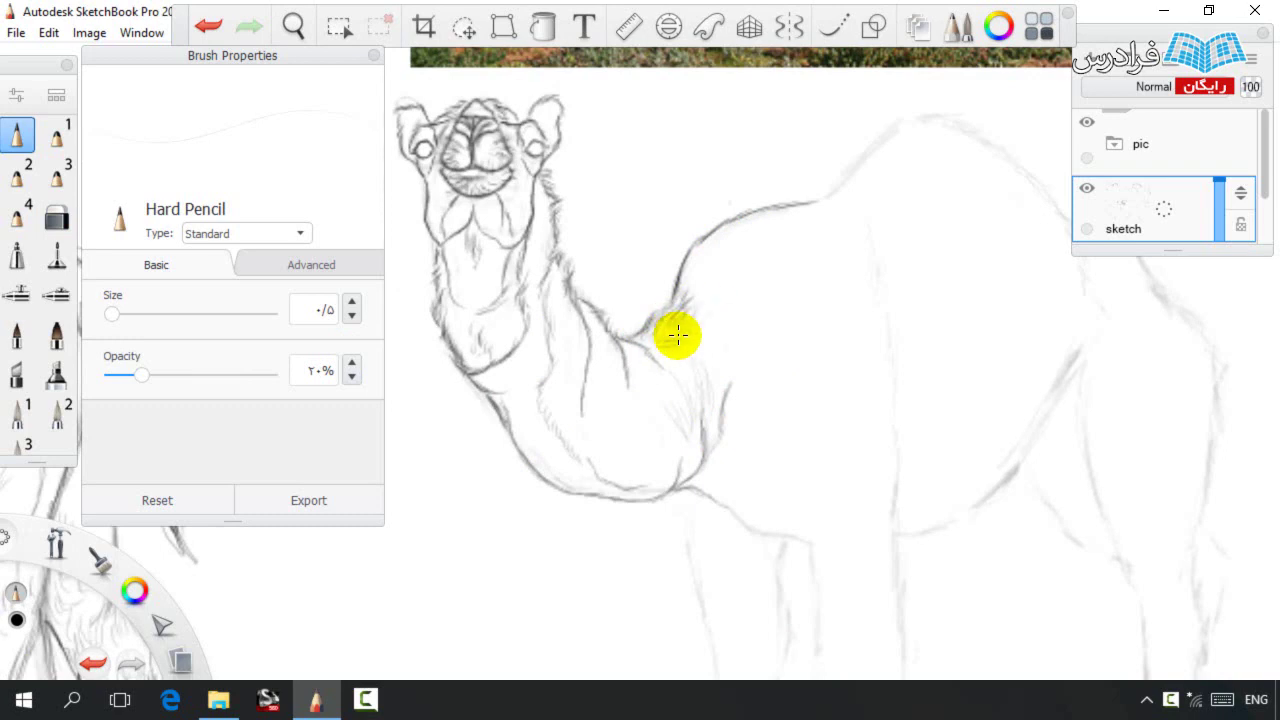
drag(666, 349, 657, 277)
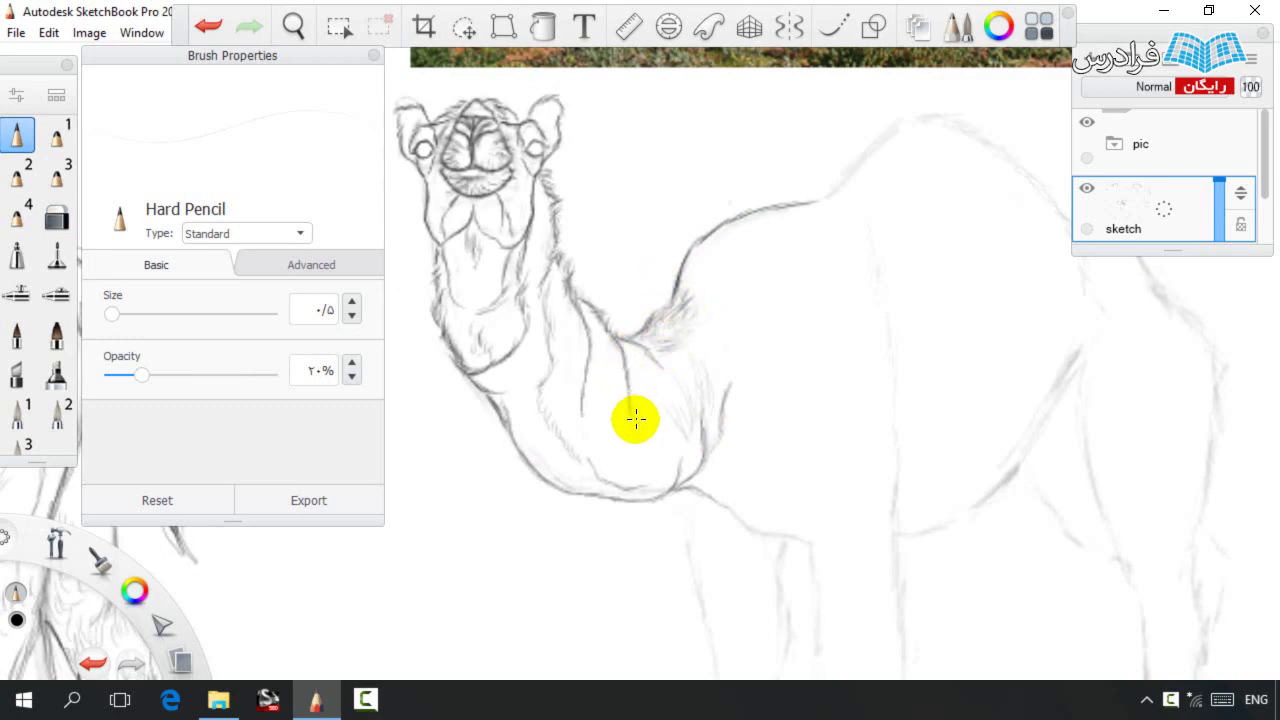
Extend the neck folds downward with light fur strokes and erase the upper end of the outer chest fold.
mouse_move(590, 407)
mouse_down()
mouse_move(597, 443)
mouse_move(588, 366)
mouse_move(623, 380)
mouse_move(621, 363)
mouse_up()
drag(634, 411, 638, 446)
drag(631, 401, 645, 461)
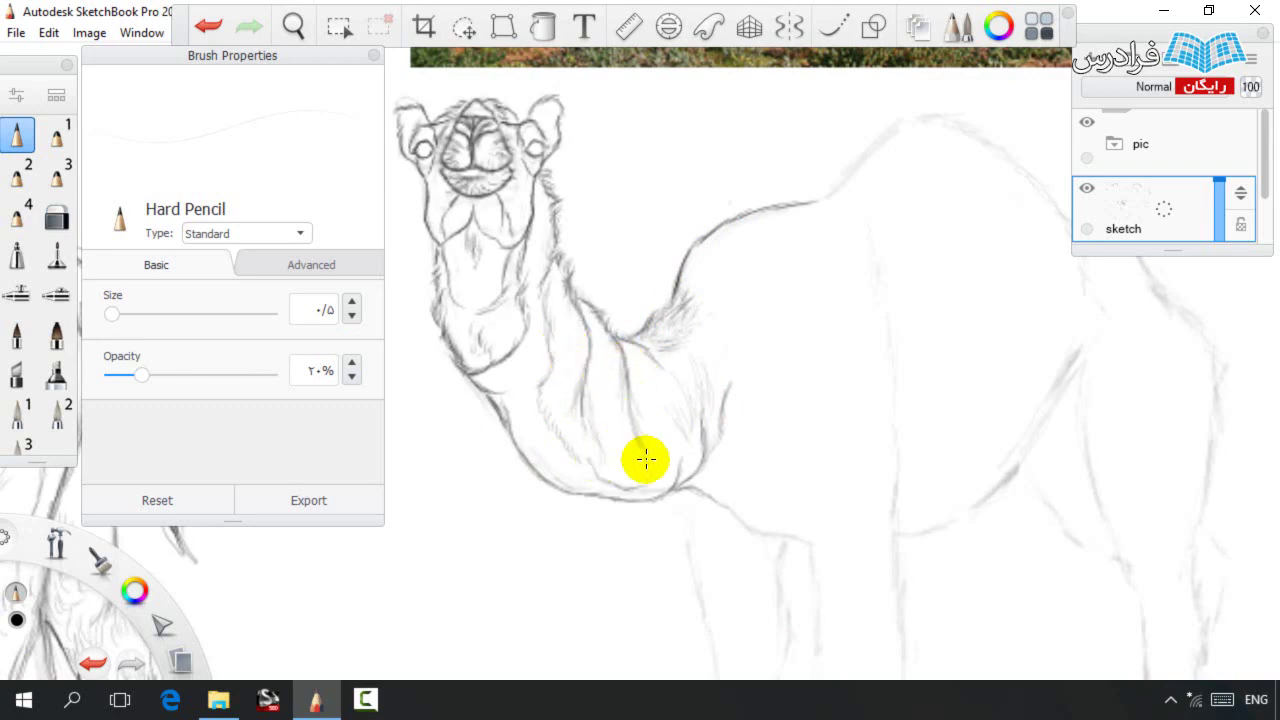
drag(585, 371, 581, 437)
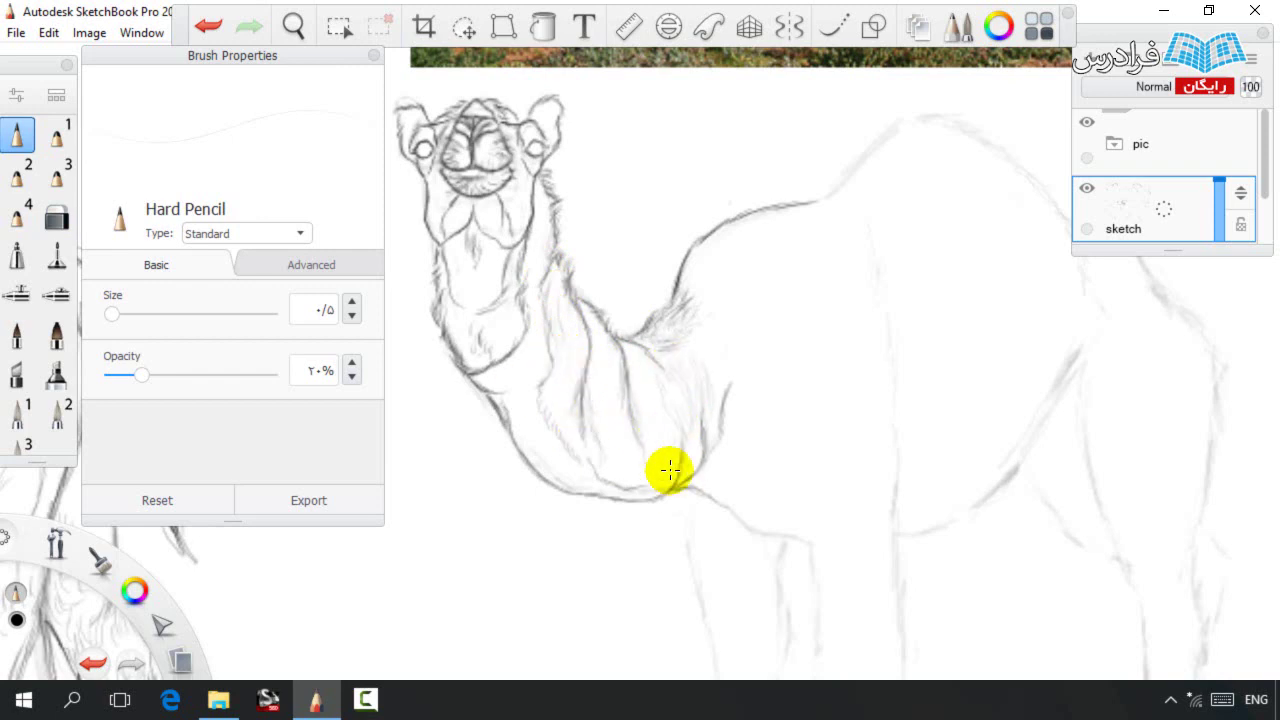
key(e)
drag(737, 383, 738, 361)
key(e)
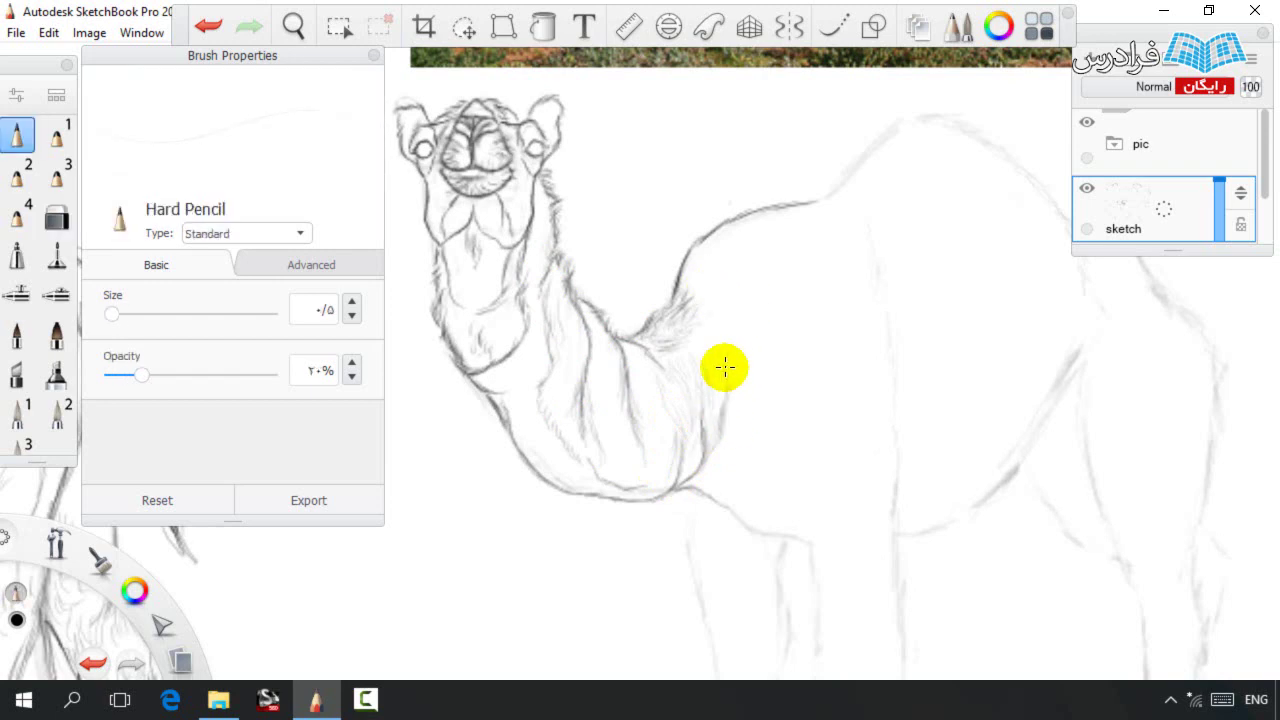
Set the pencil opacity to 45% and draw the hump's contour with fur strokes up to its peak.
drag(141, 375, 182, 375)
key(ctrl+z)
key(space)
mouse_move(723, 379)
mouse_down()
mouse_move(657, 336)
mouse_move(701, 360)
mouse_up()
mouse_move(740, 250)
mouse_down()
mouse_move(786, 191)
mouse_move(836, 164)
mouse_move(816, 182)
mouse_move(839, 175)
mouse_move(895, 199)
mouse_move(886, 186)
mouse_move(927, 231)
mouse_move(943, 282)
mouse_move(851, 189)
mouse_up()
Draw the hump's rear slope and the fur crease where it meets the hip, erasing rough lines around them.
key(space)
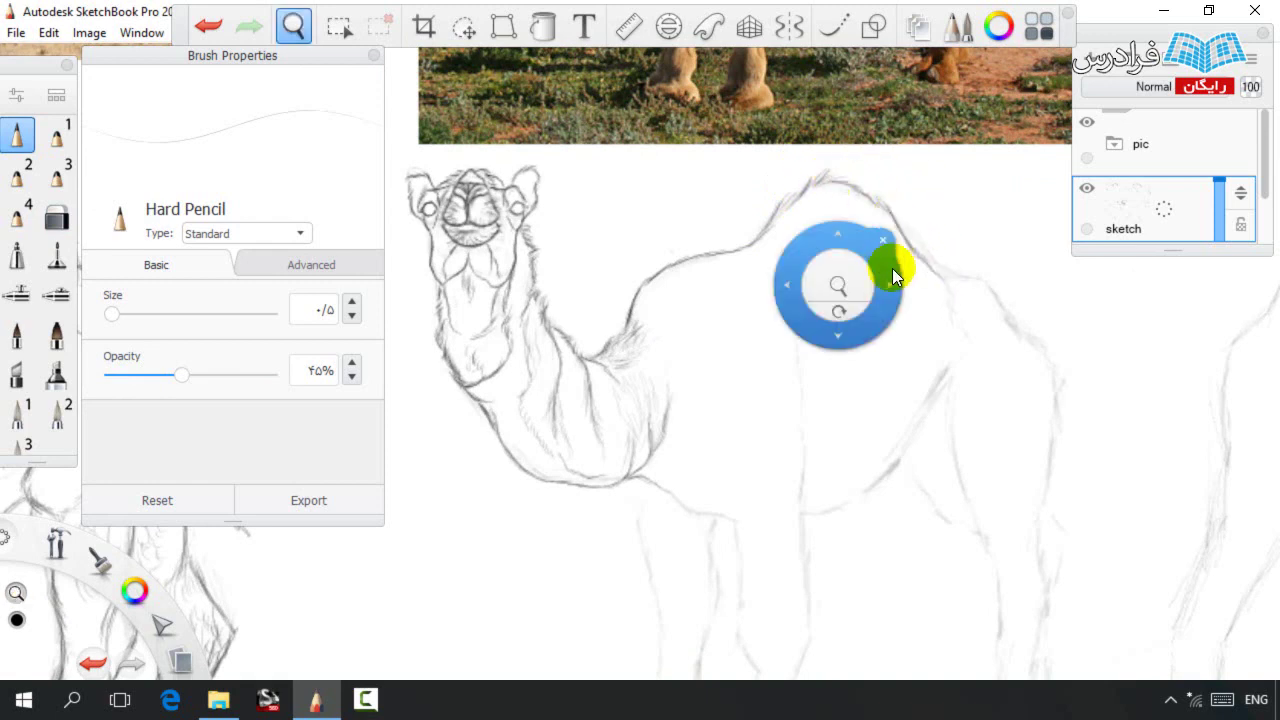
drag(891, 251, 835, 210)
key(e)
key(e)
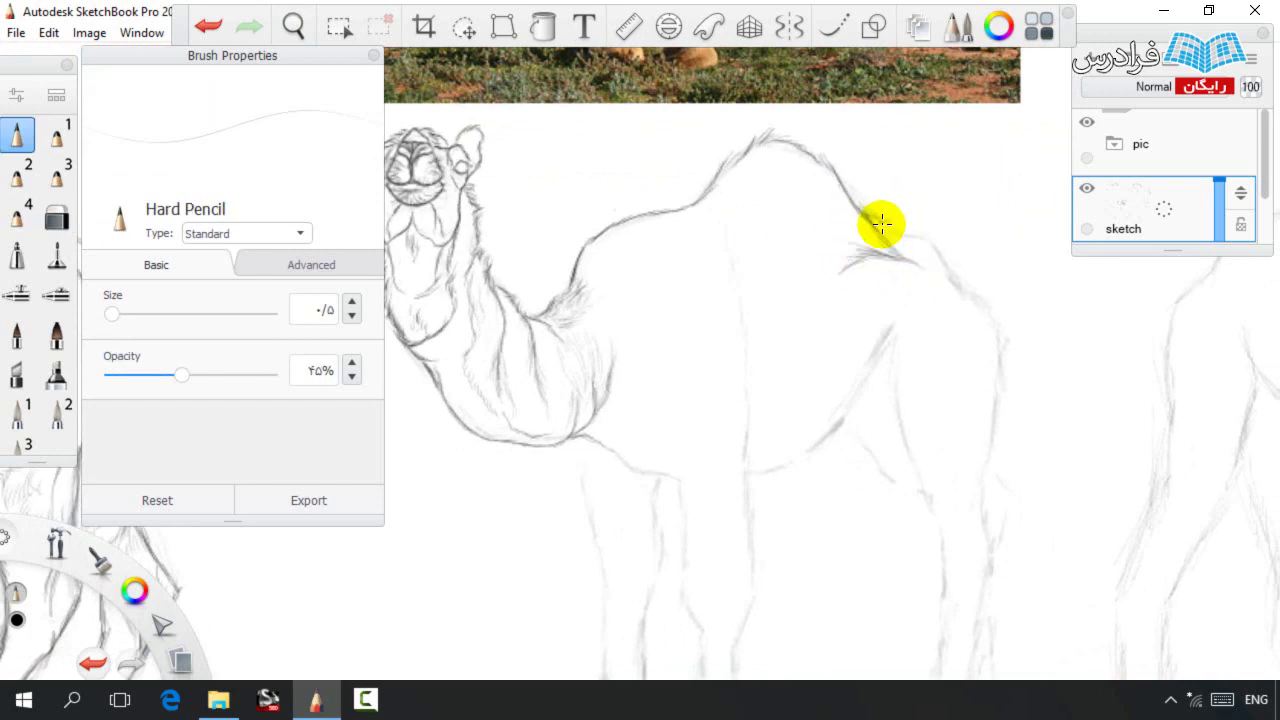
key(e)
key(e)
Draw the rump contour from the hip down toward the tail and darken it.
drag(922, 236, 997, 320)
key(e)
key(e)
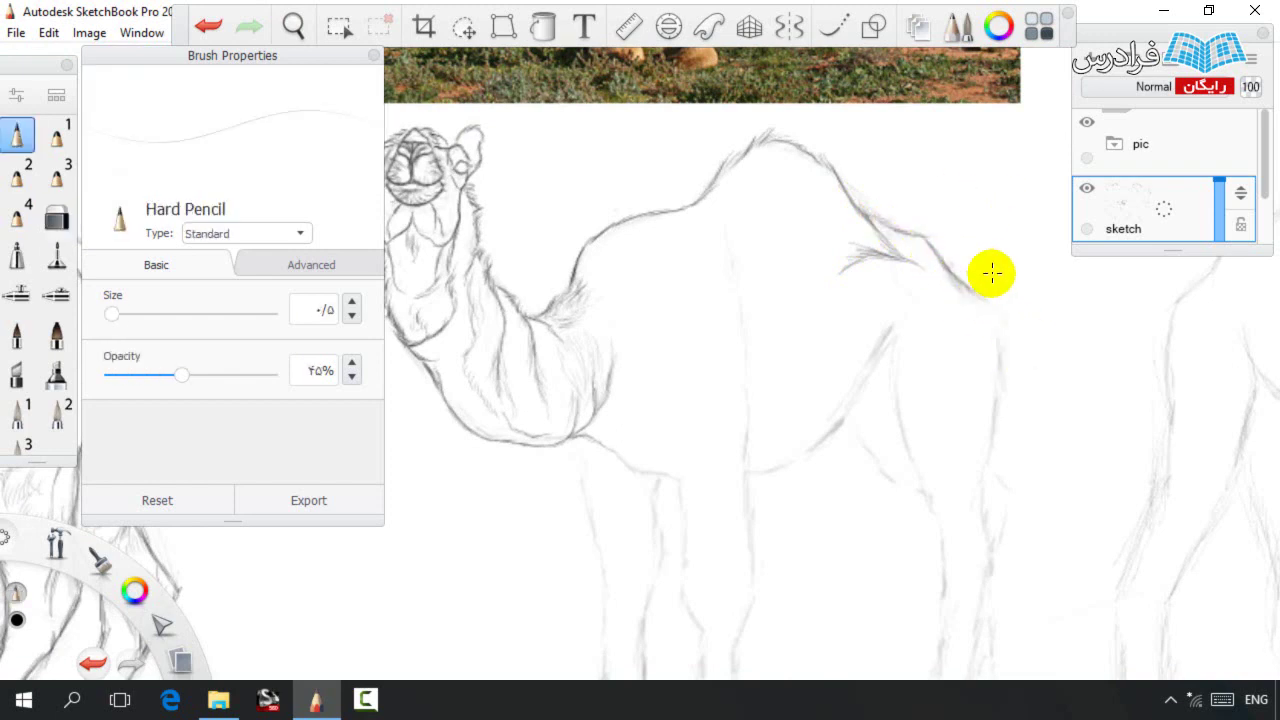
drag(980, 277, 957, 255)
Draw the chest's underside from the neck base to the near front leg, with a crease at the leg's top.
scroll(848, 267, down, 1)
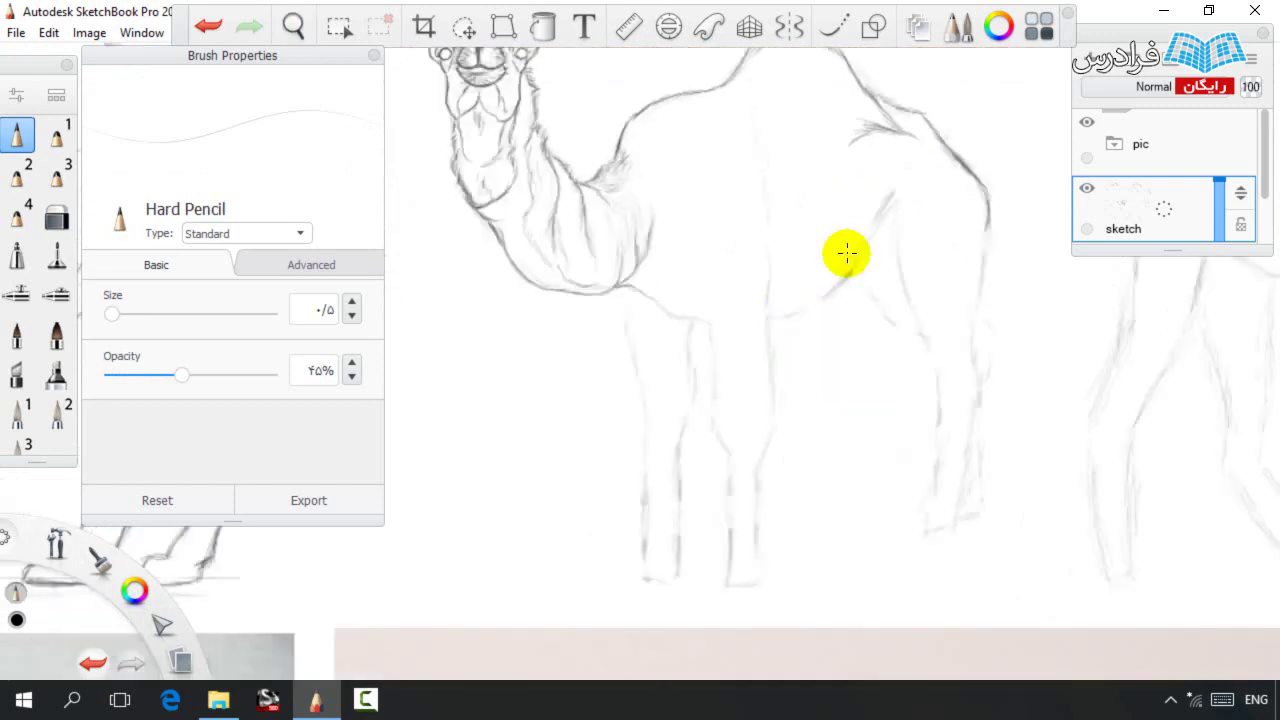
drag(709, 326, 667, 311)
key(e)
key(e)
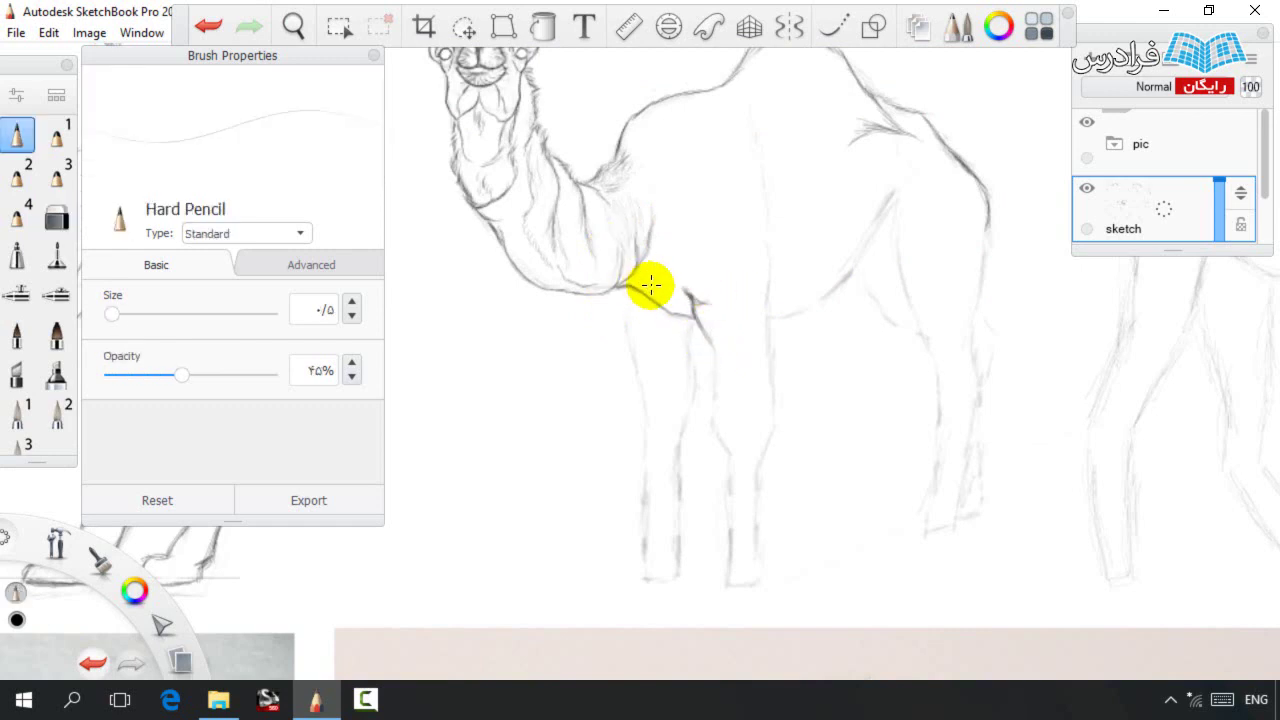
Clean up the crease and draw the near front leg's front edge from the chest down to the foot.
drag(712, 319, 675, 272)
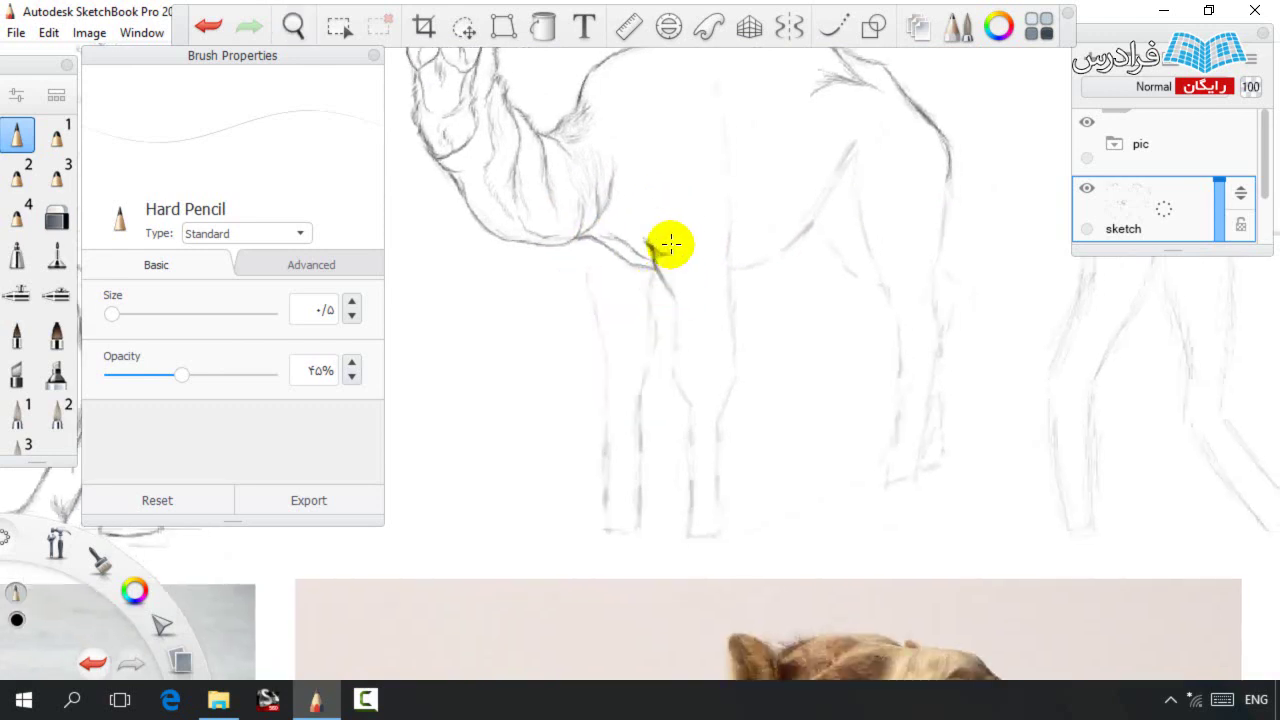
key(e)
key(e)
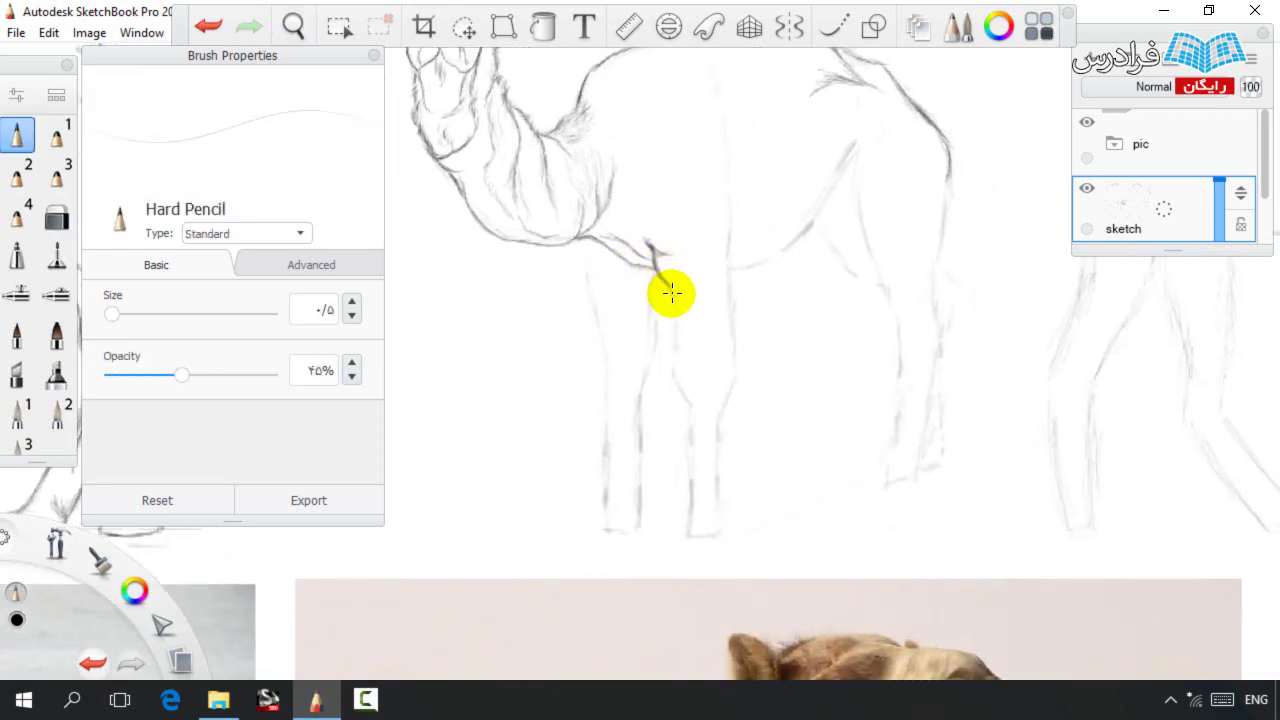
drag(669, 284, 679, 352)
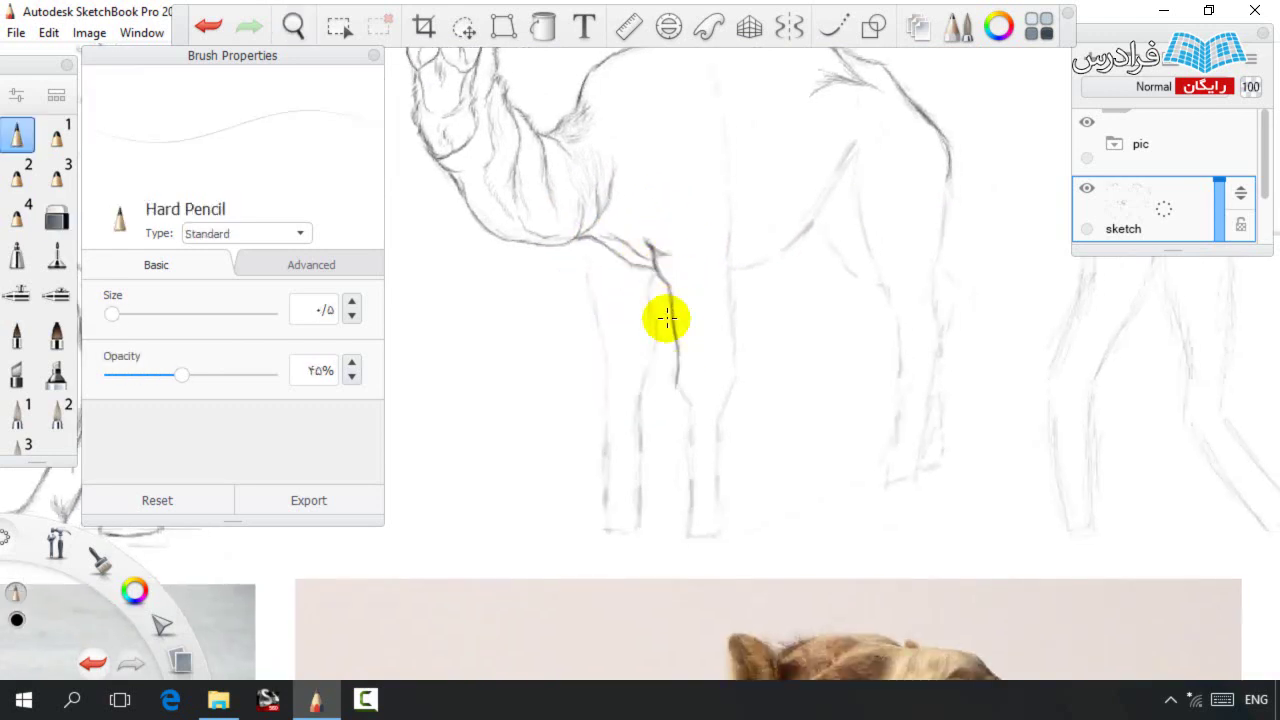
mouse_move(677, 392)
mouse_down()
mouse_move(688, 468)
mouse_move(677, 506)
mouse_up()
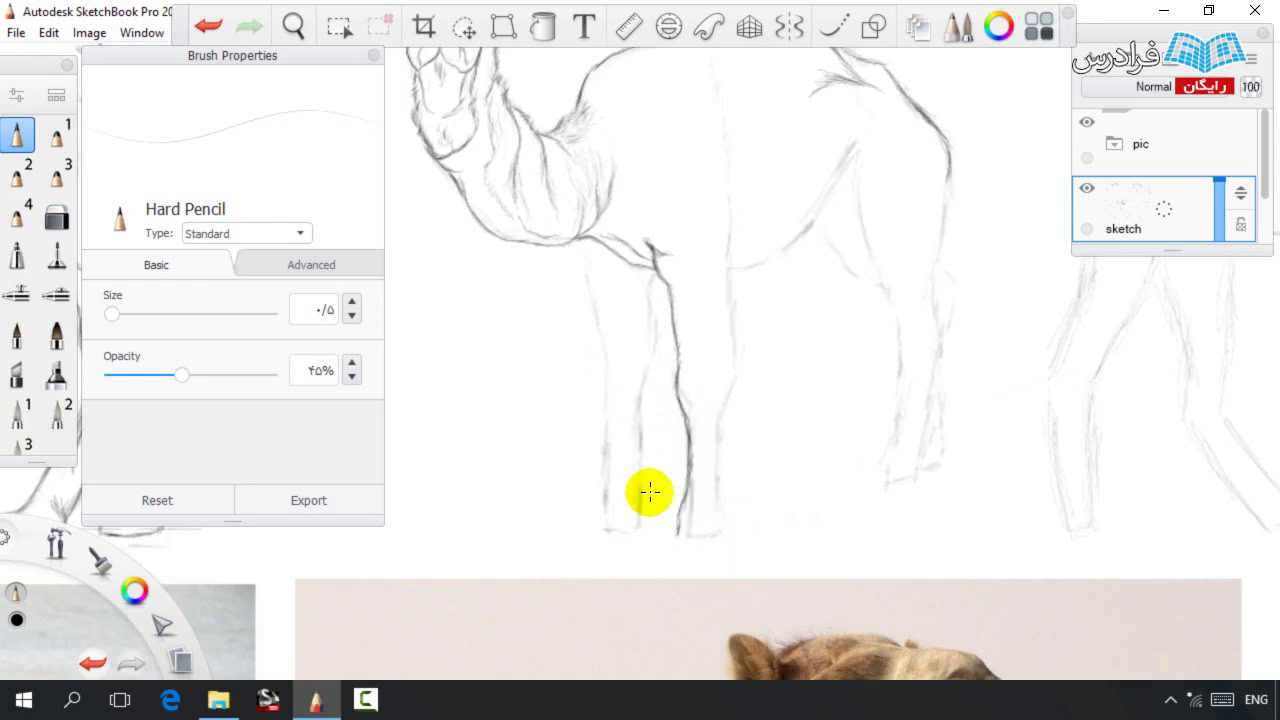
Draw the near front leg's rear edge from the shoulder past the belly down to the foot.
key(space)
drag(749, 243, 731, 297)
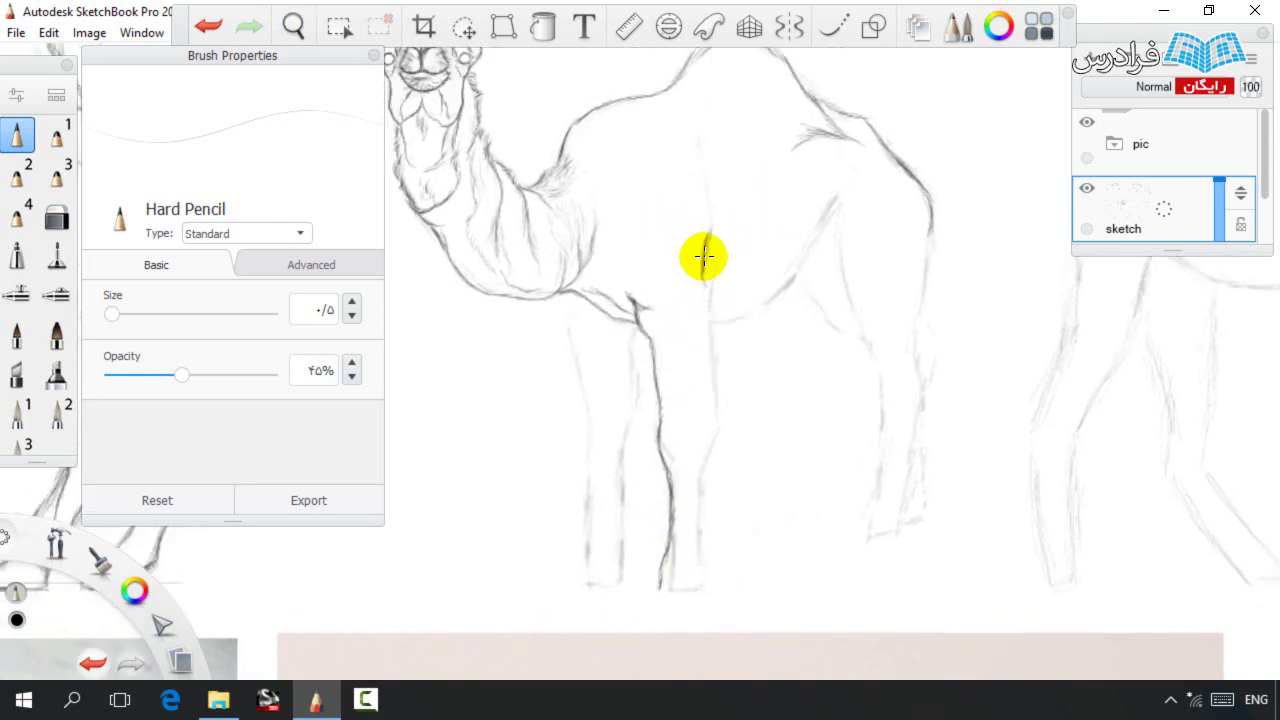
drag(709, 246, 715, 301)
key(s)
mouse_move(715, 301)
mouse_down()
mouse_move(701, 222)
mouse_move(715, 281)
mouse_up()
key(s)
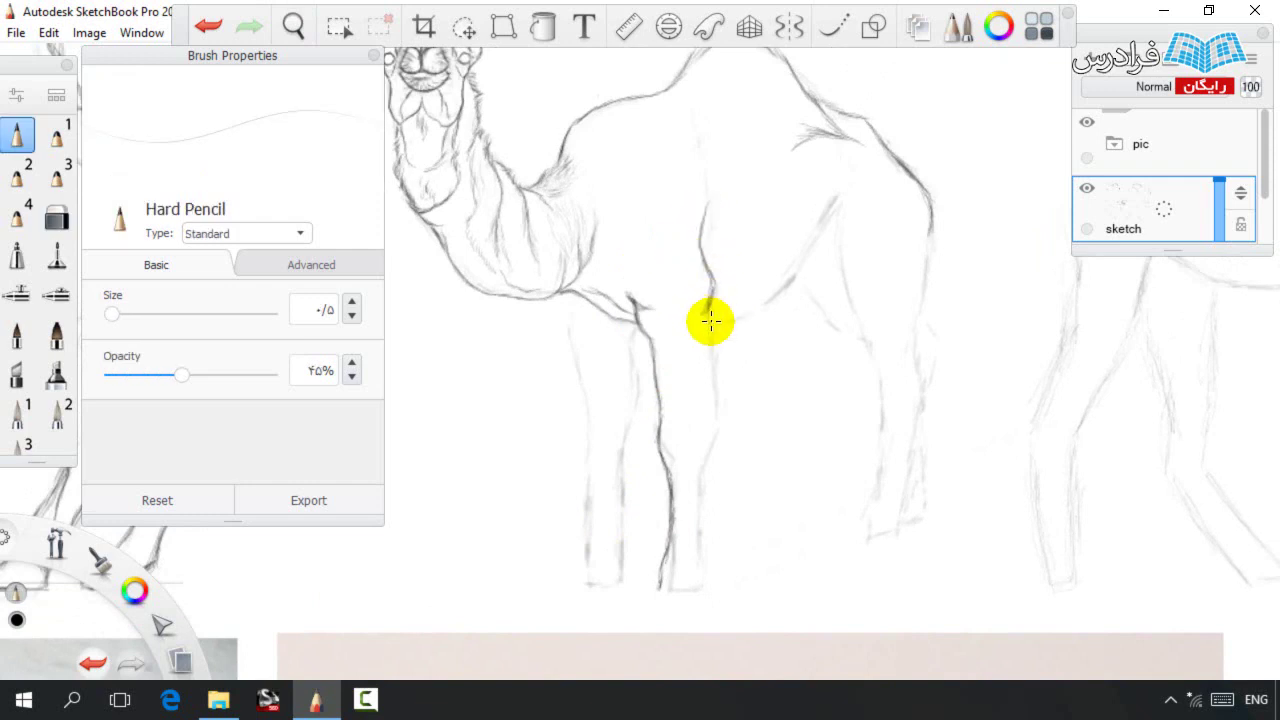
scroll(707, 314, down, 2)
drag(708, 246, 703, 361)
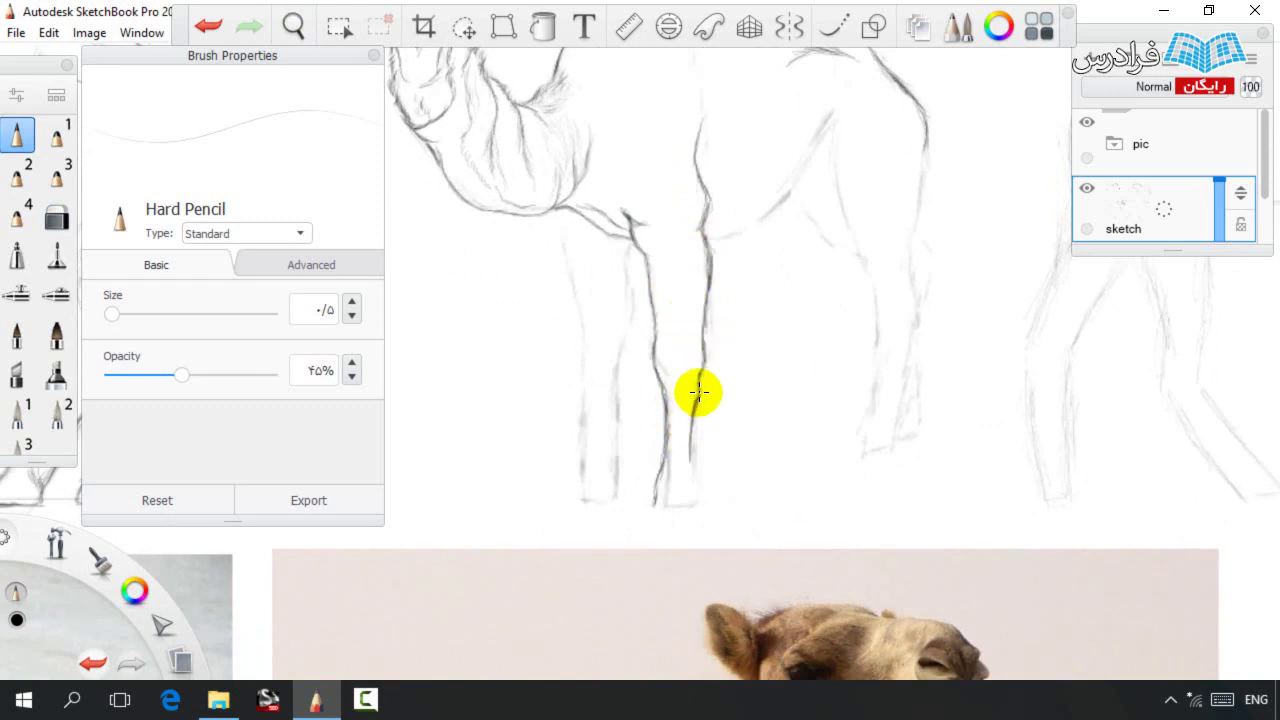
mouse_move(690, 461)
mouse_down()
mouse_move(696, 493)
mouse_move(673, 469)
mouse_move(697, 500)
mouse_move(691, 517)
mouse_move(690, 463)
mouse_move(652, 499)
mouse_move(664, 417)
mouse_move(643, 517)
mouse_up()
key(e)
key(e)
scroll(694, 454, down, 3)
Lasso the lower part of the near front leg, adjust its position and deselect it.
click(463, 27)
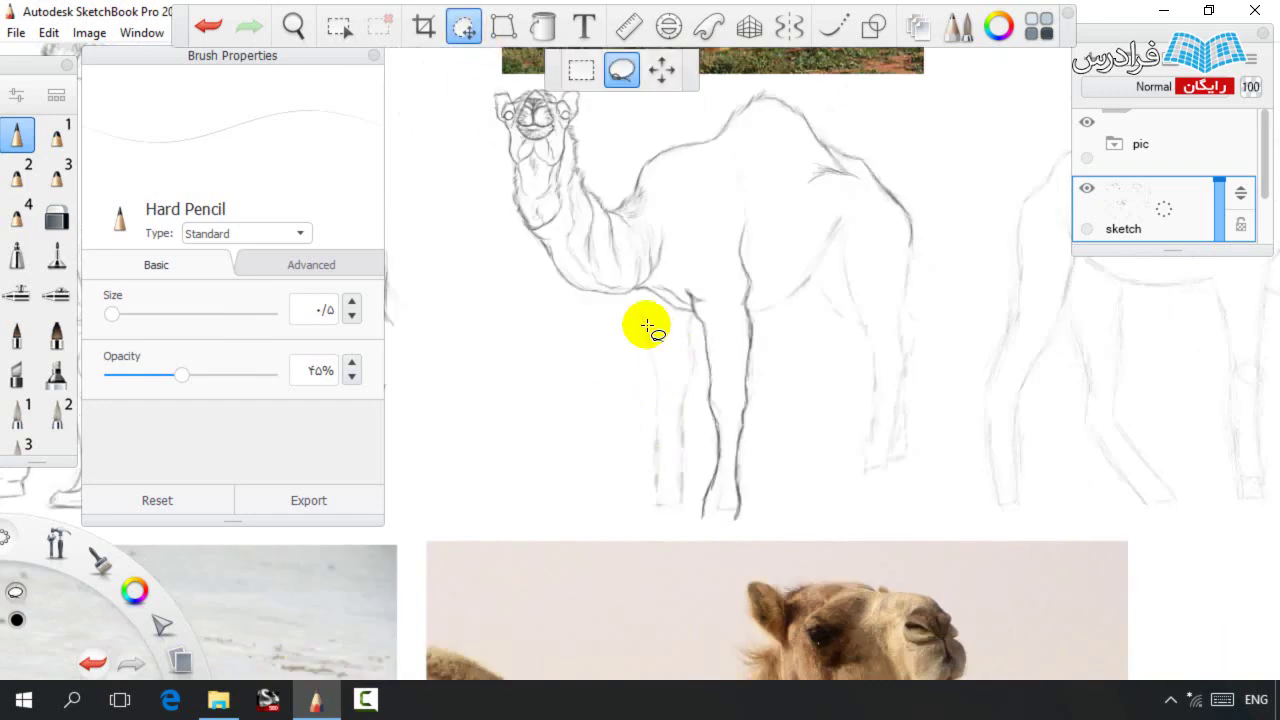
scroll(669, 351, up, 2)
mouse_move(720, 607)
mouse_down()
mouse_move(643, 557)
mouse_move(660, 283)
mouse_move(791, 177)
mouse_move(760, 589)
mouse_move(722, 606)
mouse_up()
mouse_move(728, 440)
mouse_down()
mouse_move(723, 400)
mouse_move(710, 437)
mouse_move(683, 412)
mouse_move(691, 438)
mouse_move(683, 400)
mouse_up()
click(732, 416)
scroll(682, 316, down, 2)
scroll(592, 340, down, 1)
scroll(571, 343, up, 5)
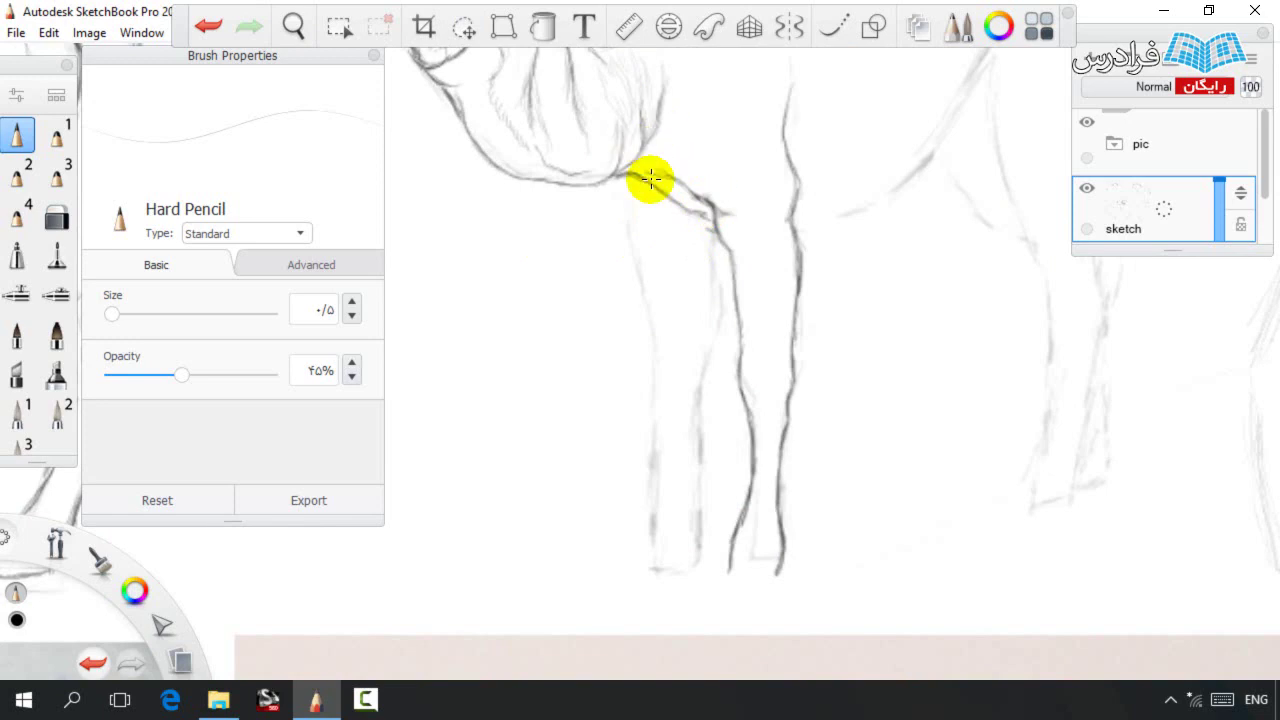
Draw the lower edge of the chest fold and the far front leg's front edge down to the foot.
mouse_move(649, 210)
mouse_down()
mouse_move(685, 214)
mouse_move(635, 203)
mouse_move(703, 214)
mouse_move(612, 177)
mouse_up()
key(s)
key(s)
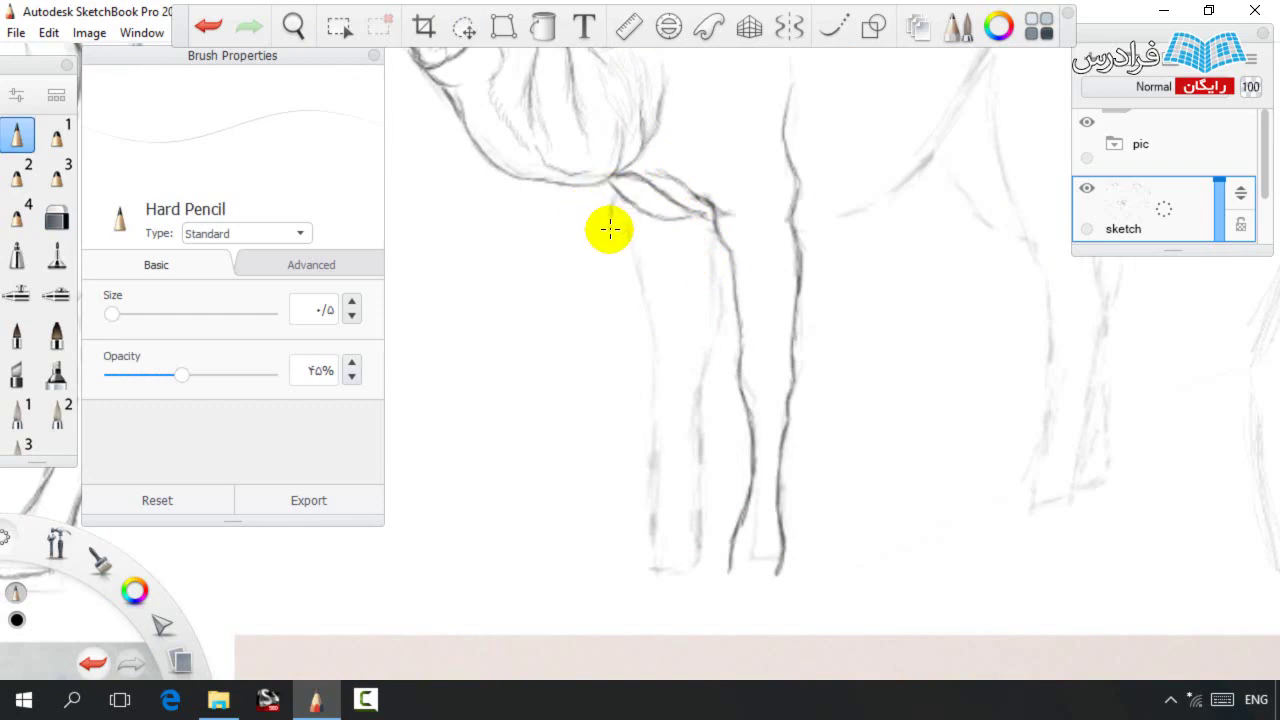
mouse_move(610, 185)
mouse_down()
mouse_move(639, 340)
mouse_move(638, 381)
mouse_move(620, 280)
mouse_move(603, 277)
mouse_move(616, 397)
mouse_move(650, 405)
mouse_move(651, 461)
mouse_up()
drag(649, 412, 652, 460)
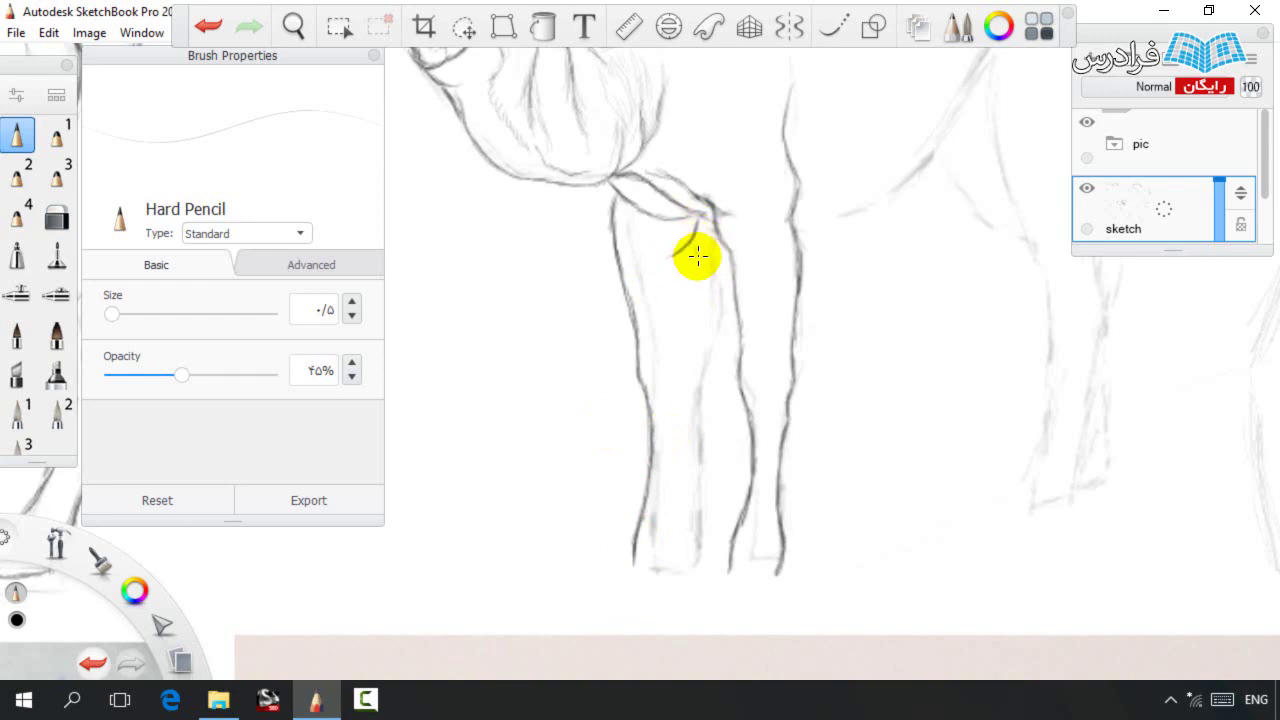
Draw the far front leg's rear edge from the crease under the chest down to the foot.
drag(698, 256, 695, 411)
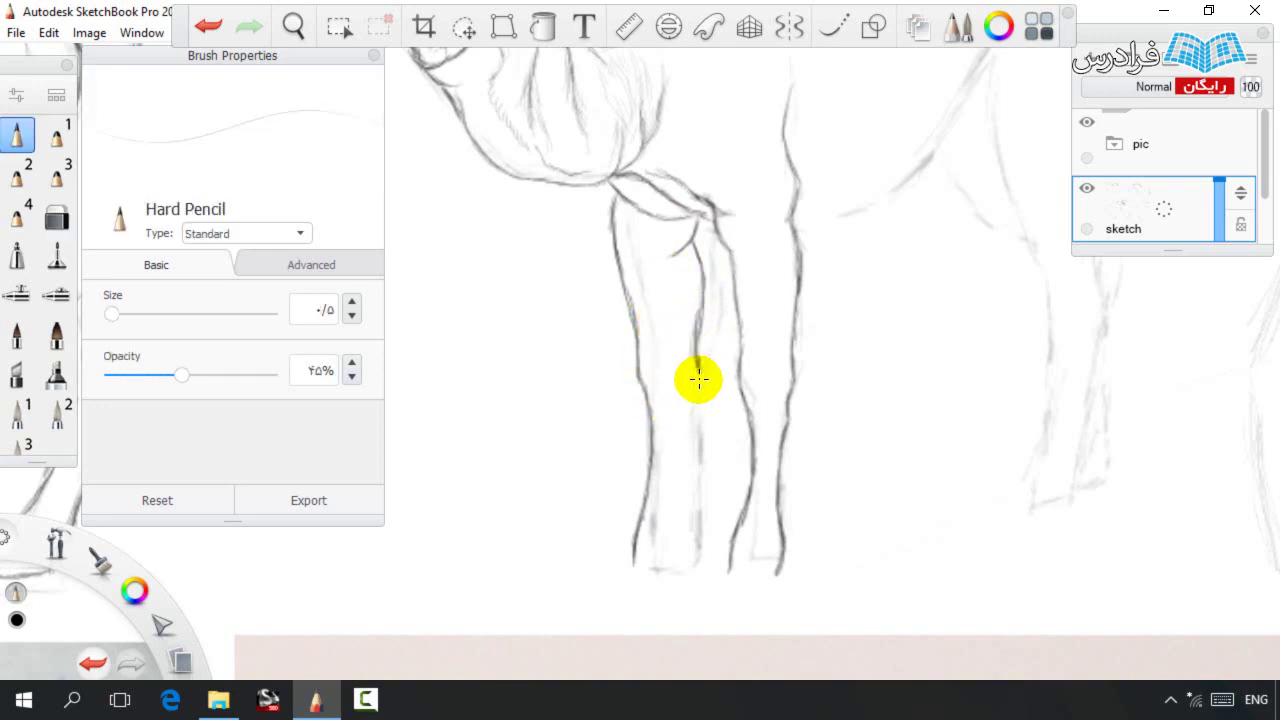
key(e)
drag(695, 406, 679, 525)
key(b)
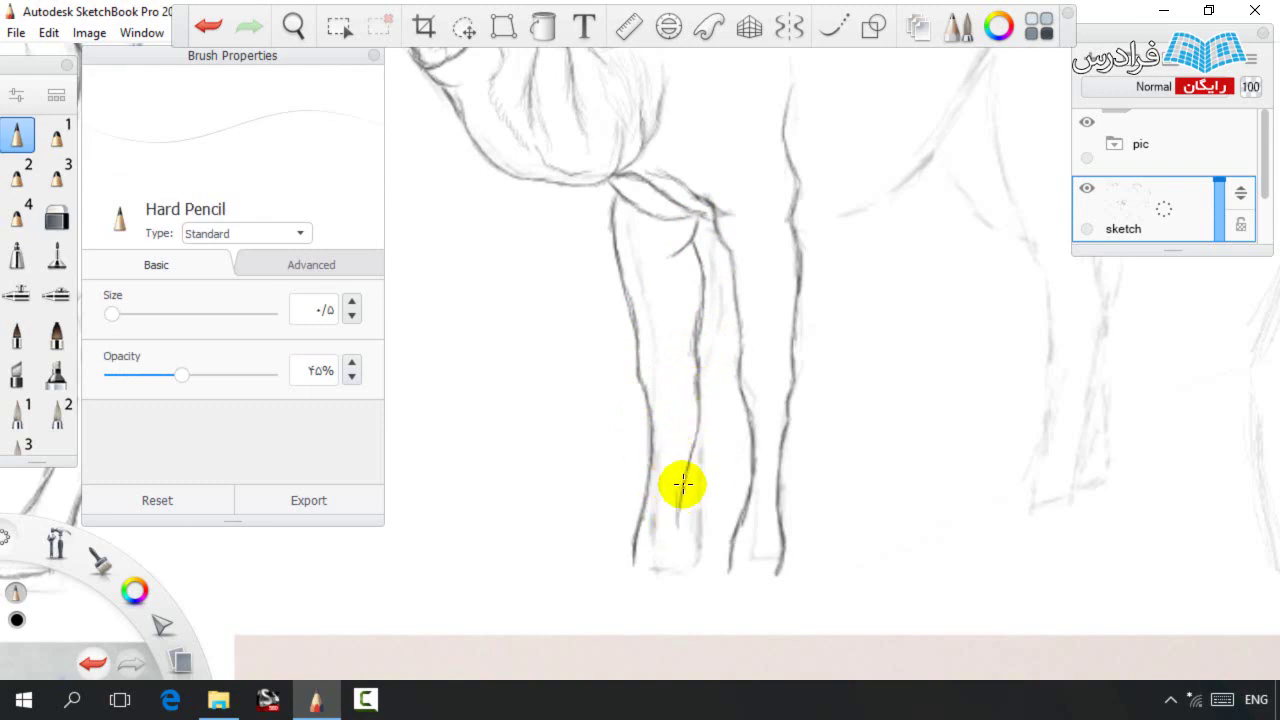
key(e)
key(e)
drag(684, 487, 697, 357)
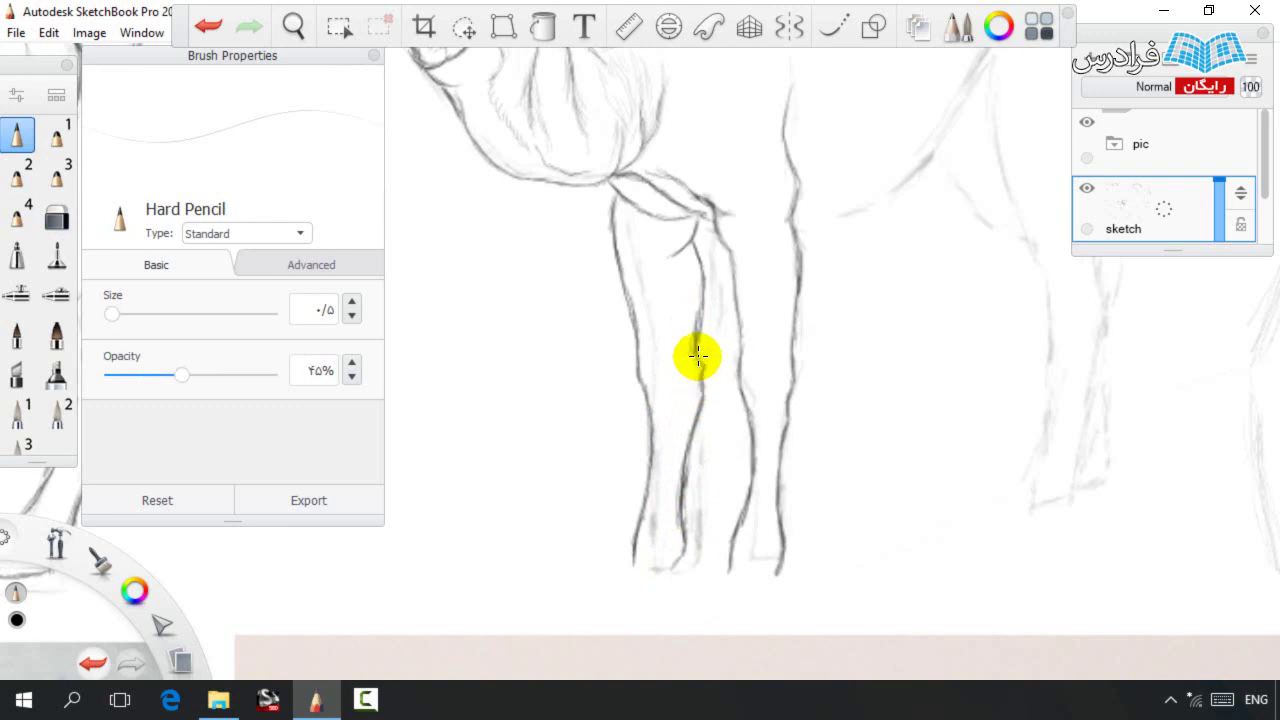
Lasso the far front leg and shift it slightly away from the near leg.
key(space)
mouse_move(743, 260)
mouse_down()
mouse_move(685, 293)
mouse_move(571, 163)
mouse_up()
click(463, 27)
mouse_move(598, 612)
mouse_down()
mouse_move(569, 200)
mouse_move(660, 232)
mouse_move(720, 334)
mouse_move(660, 623)
mouse_move(620, 632)
mouse_up()
drag(588, 397, 584, 392)
click(757, 314)
Draw the belly contour from the flank down to the top of the near front leg.
key(space)
mouse_move(758, 318)
mouse_down()
mouse_move(686, 406)
mouse_move(662, 414)
mouse_move(759, 390)
mouse_up()
scroll(744, 332, down, 2)
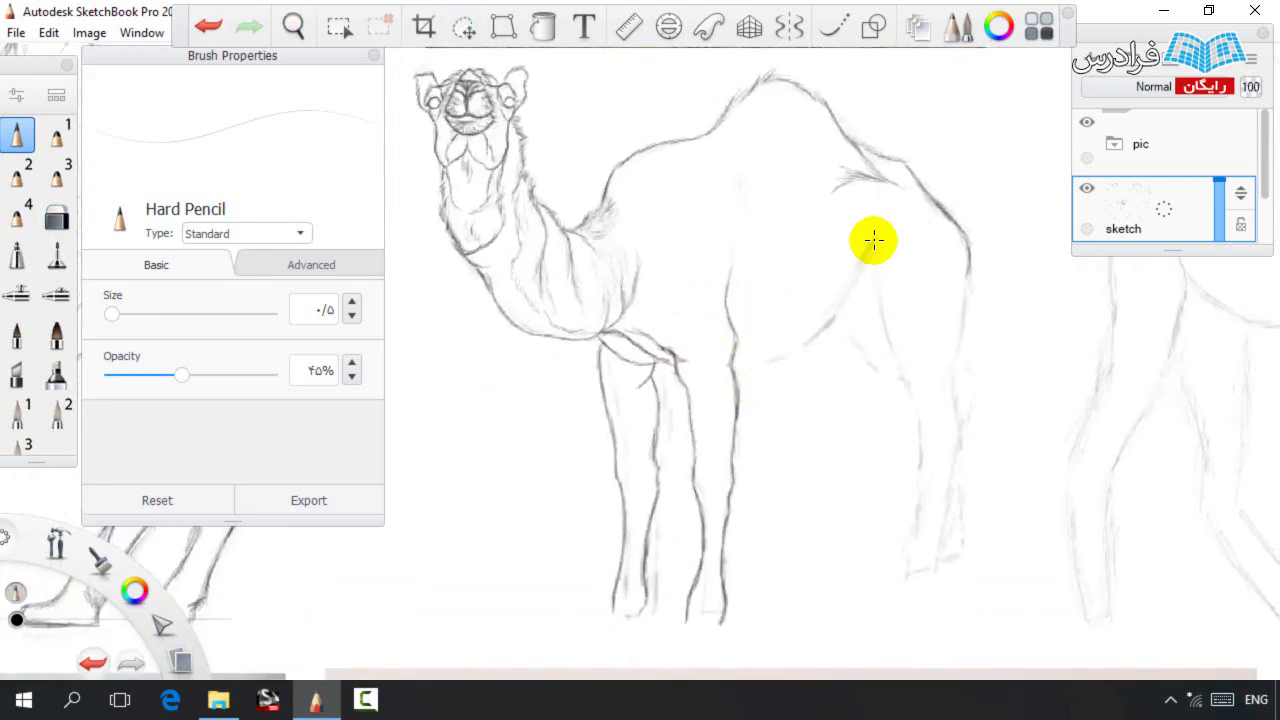
key(e)
key(e)
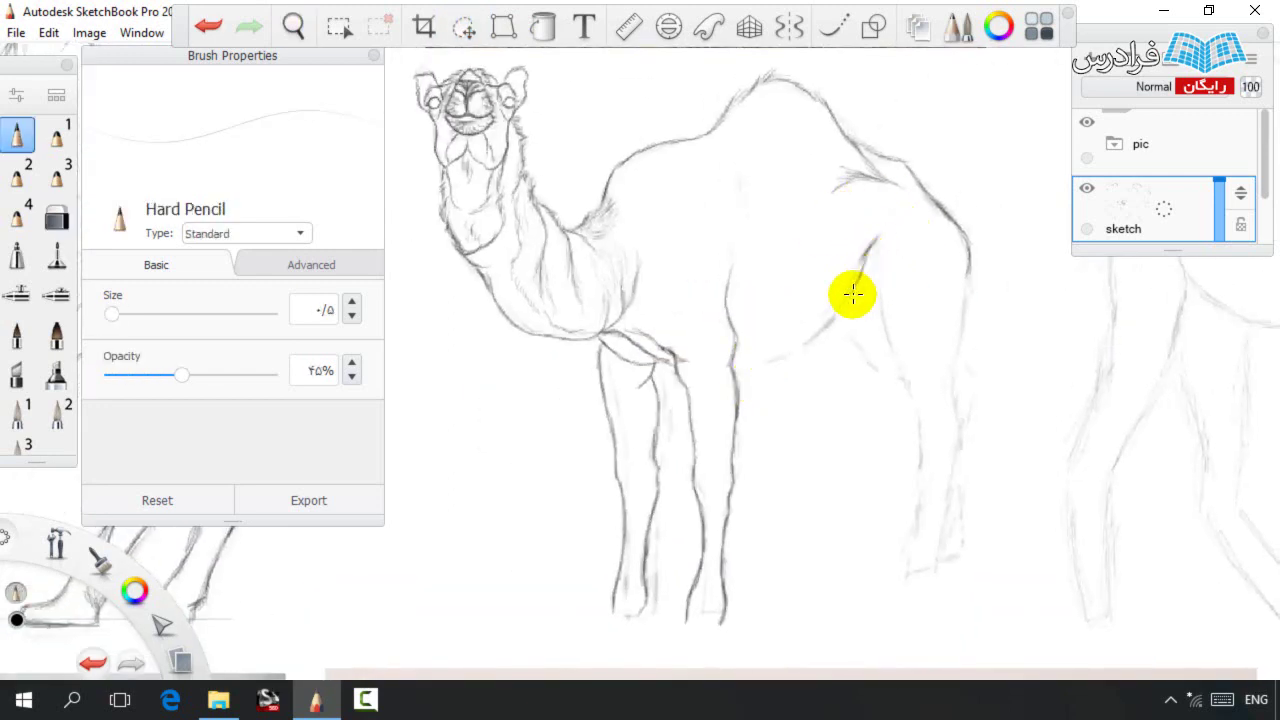
mouse_move(876, 240)
mouse_down()
mouse_move(828, 317)
mouse_move(749, 386)
mouse_move(865, 261)
mouse_up()
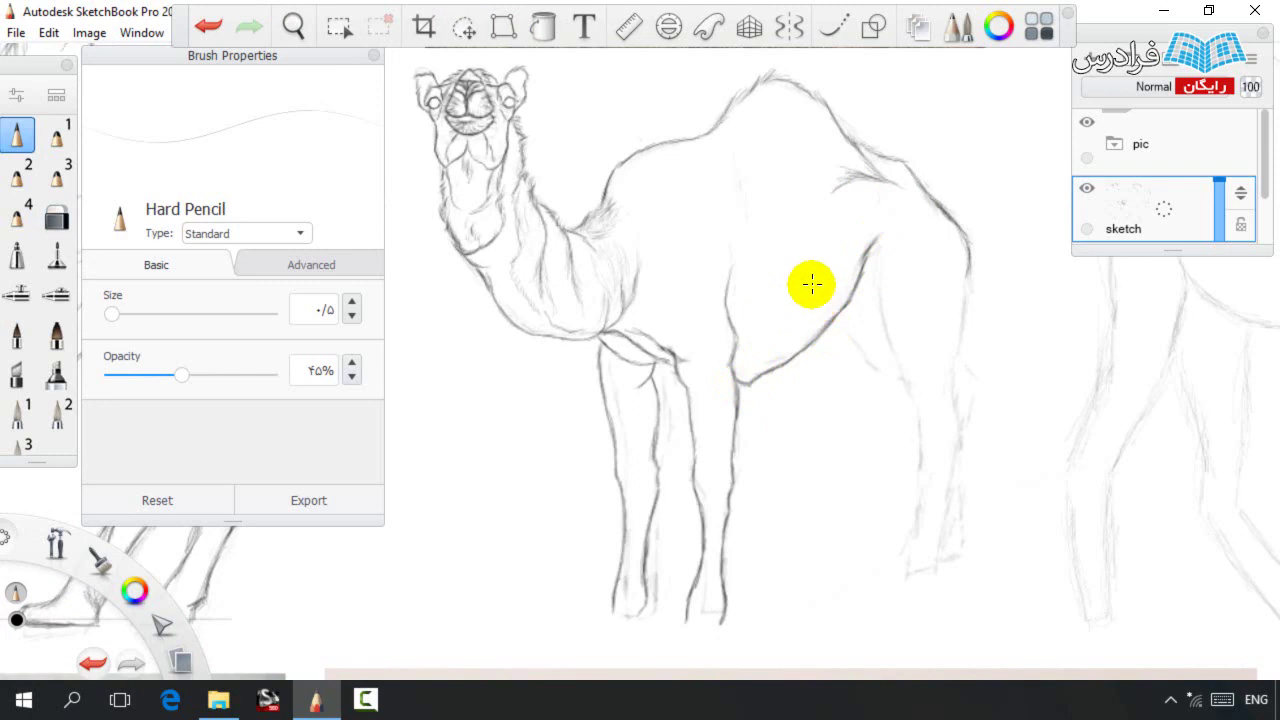
Redraw the elbow line above the near front leg and add two fold lines across the lower belly.
key(e)
drag(723, 280, 731, 346)
key(e)
key(e)
key(e)
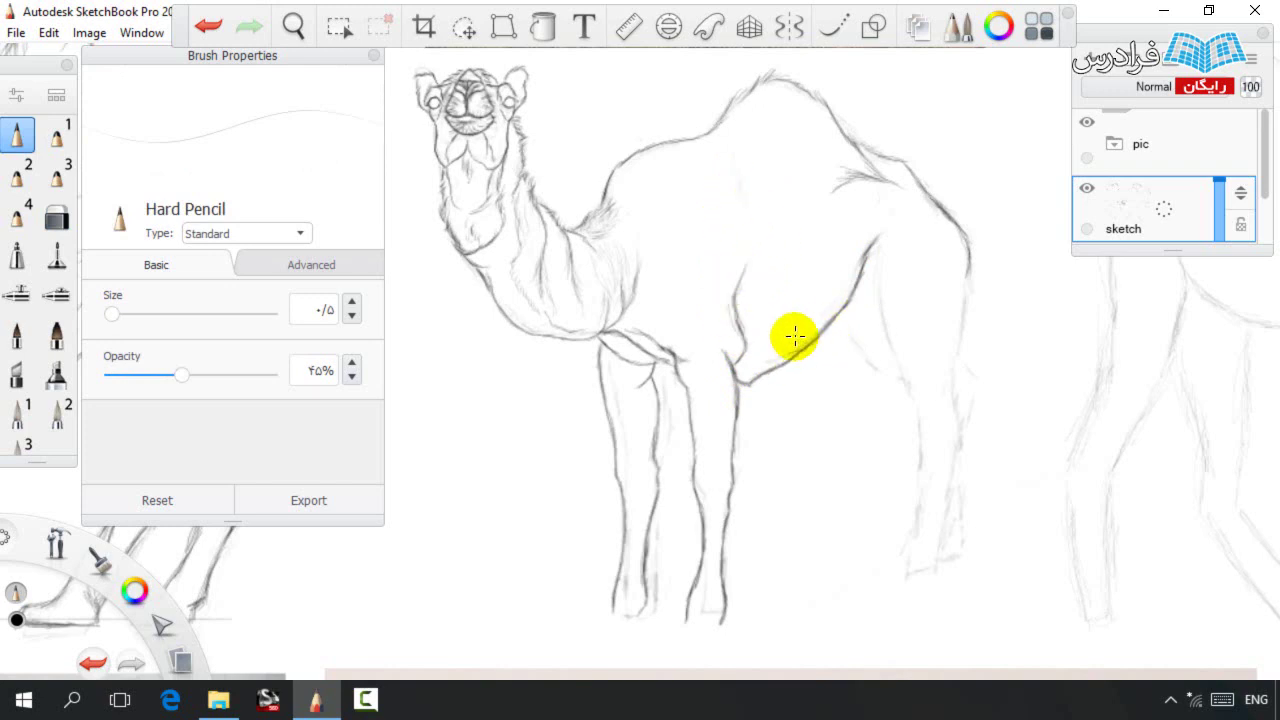
drag(789, 351, 754, 350)
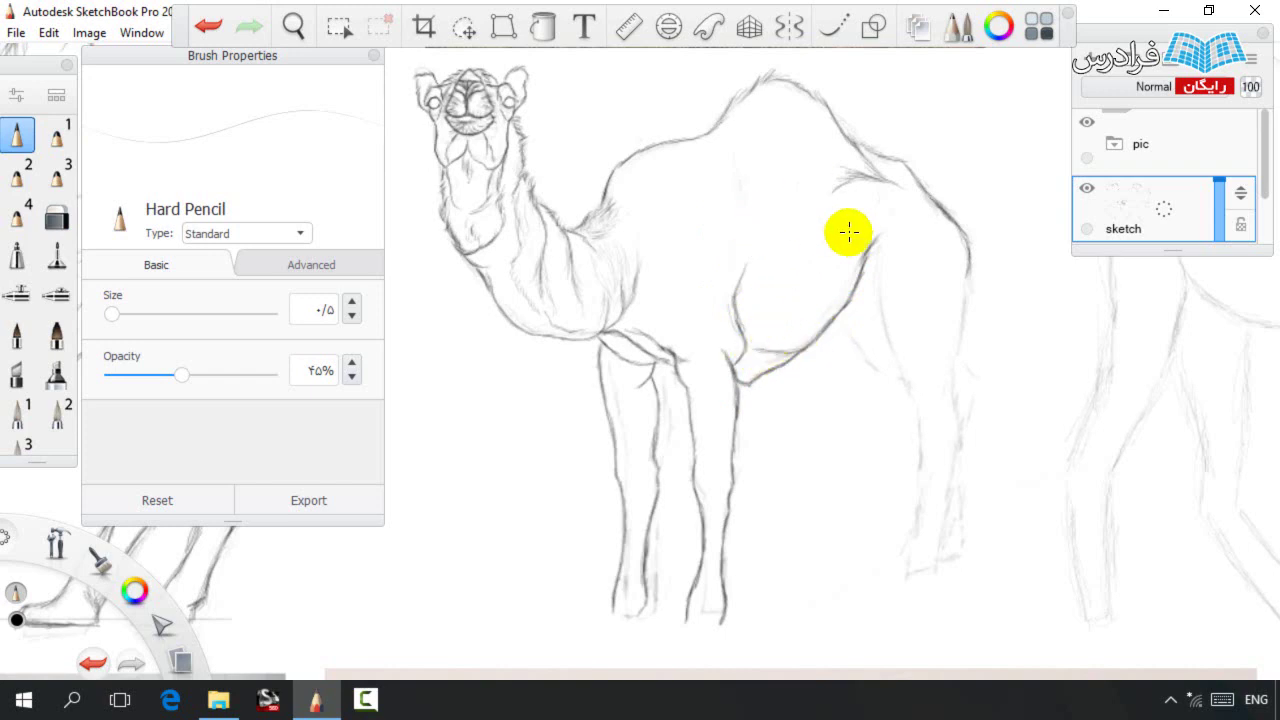
mouse_move(844, 258)
mouse_down()
mouse_move(790, 281)
mouse_move(803, 255)
mouse_move(843, 269)
mouse_move(824, 291)
mouse_move(750, 308)
mouse_up()
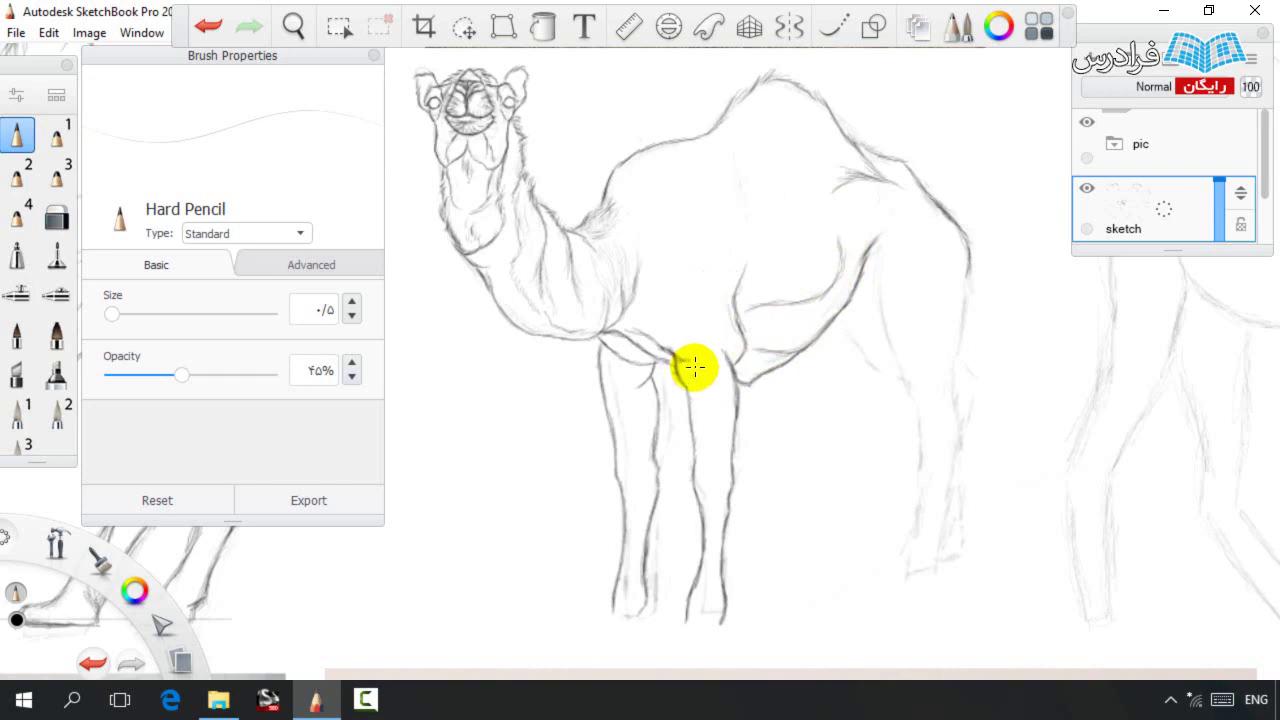
Outline the shoulder from the neck base to the elbow and add fur strokes along the chest, shoulder and elbow.
drag(690, 364, 686, 352)
mouse_move(606, 345)
mouse_down()
mouse_move(664, 350)
mouse_move(625, 274)
mouse_move(656, 339)
mouse_move(640, 250)
mouse_up()
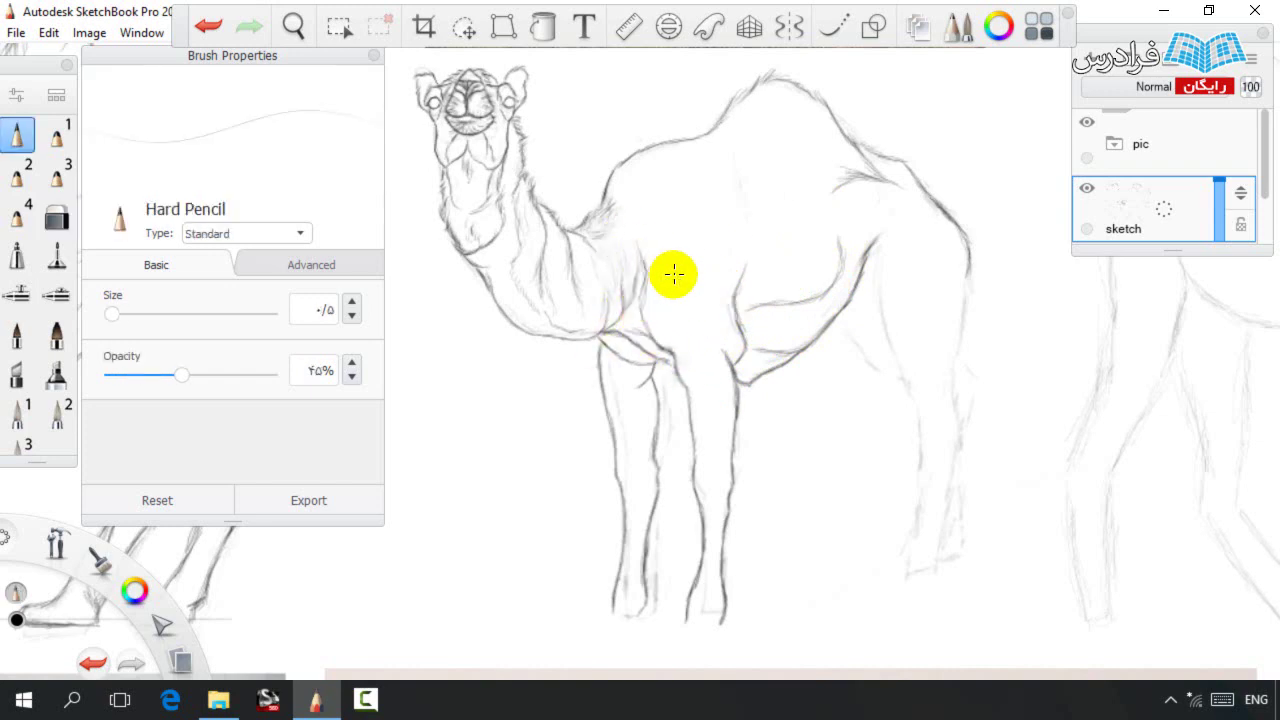
drag(742, 270, 715, 235)
drag(740, 280, 697, 206)
mouse_move(729, 305)
mouse_down()
mouse_move(731, 369)
mouse_move(733, 259)
mouse_move(733, 311)
mouse_move(703, 208)
mouse_move(745, 266)
mouse_move(738, 327)
mouse_move(762, 280)
mouse_up()
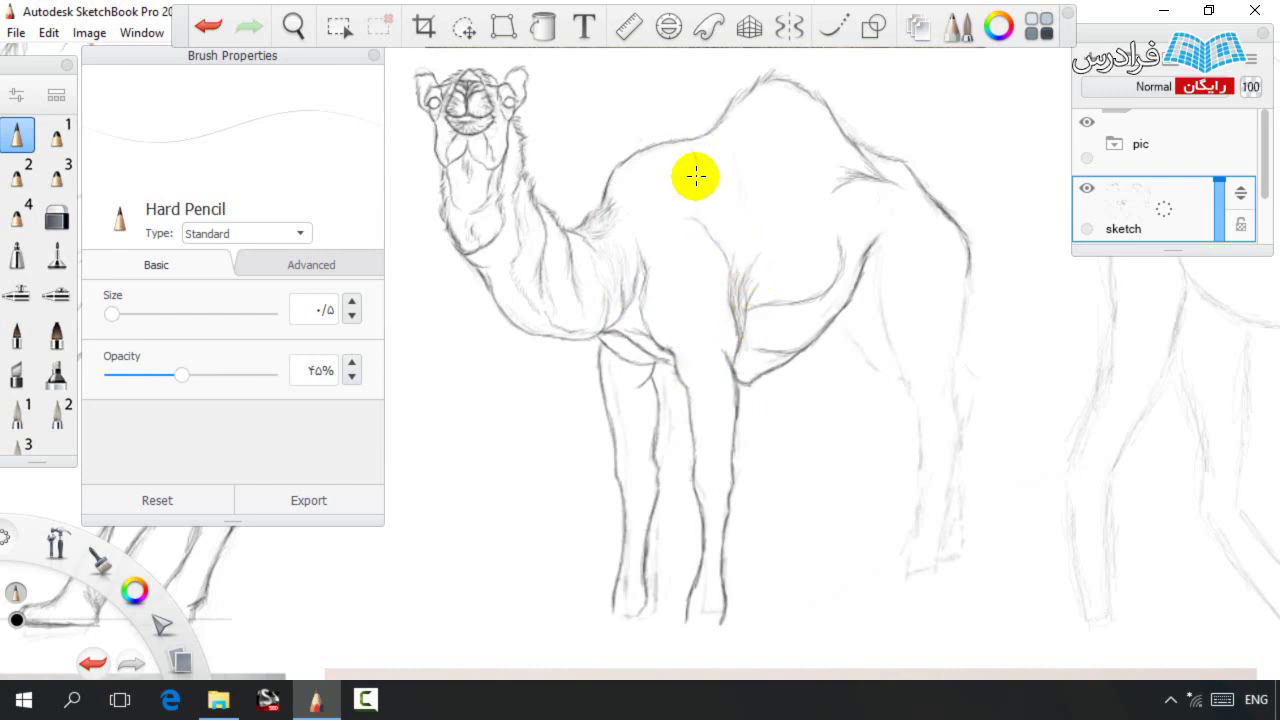
key(e)
key(e)
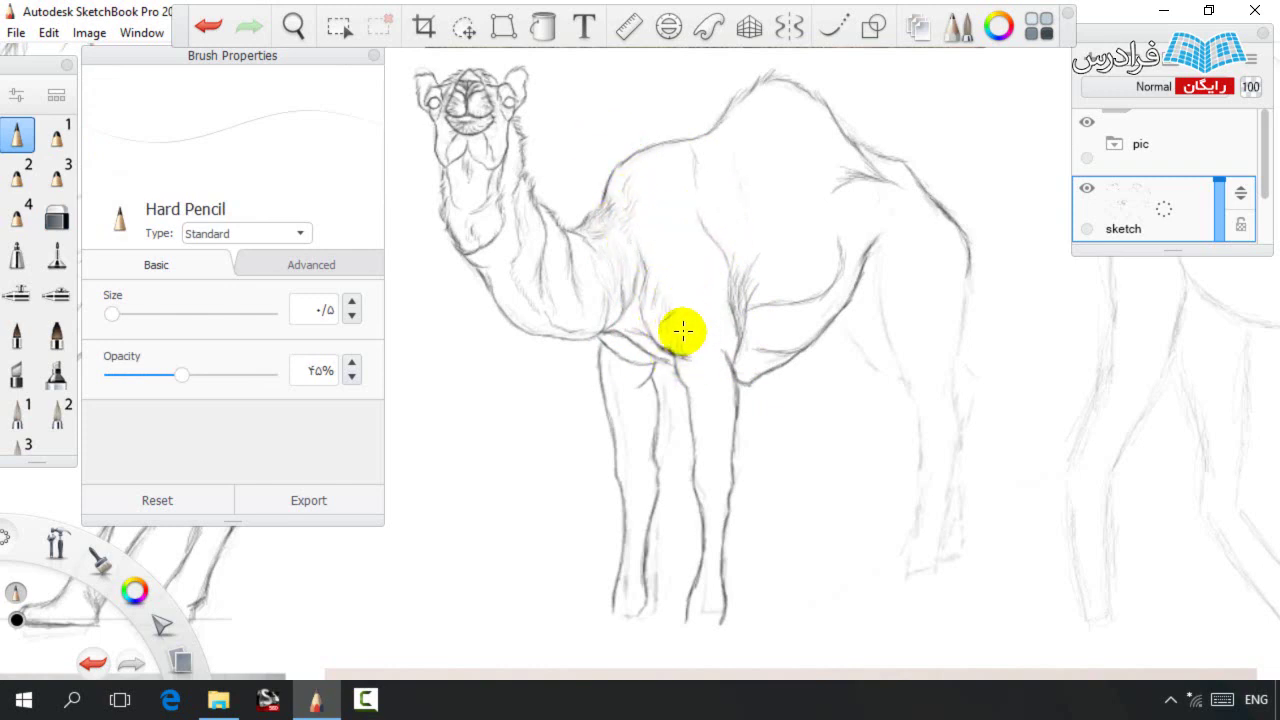
Lasso the near front leg's rear edge, move it outward to meet the belly line, and clean up the join.
key(space)
drag(690, 369, 691, 306)
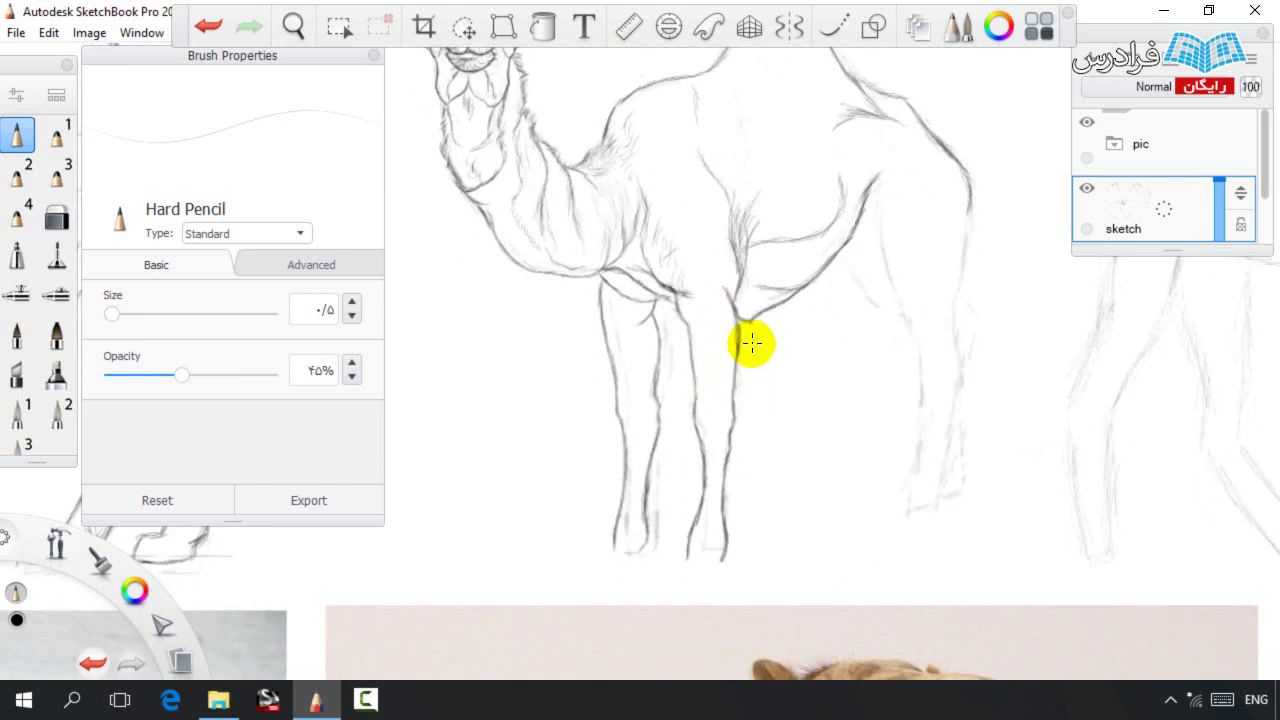
click(460, 29)
mouse_move(749, 449)
mouse_down()
mouse_move(714, 354)
mouse_move(752, 343)
mouse_move(755, 461)
mouse_up()
key(v)
drag(645, 432, 664, 405)
key(Escape)
key(e)
key(b)
mouse_move(726, 463)
mouse_down()
mouse_move(730, 452)
mouse_move(728, 477)
mouse_up()
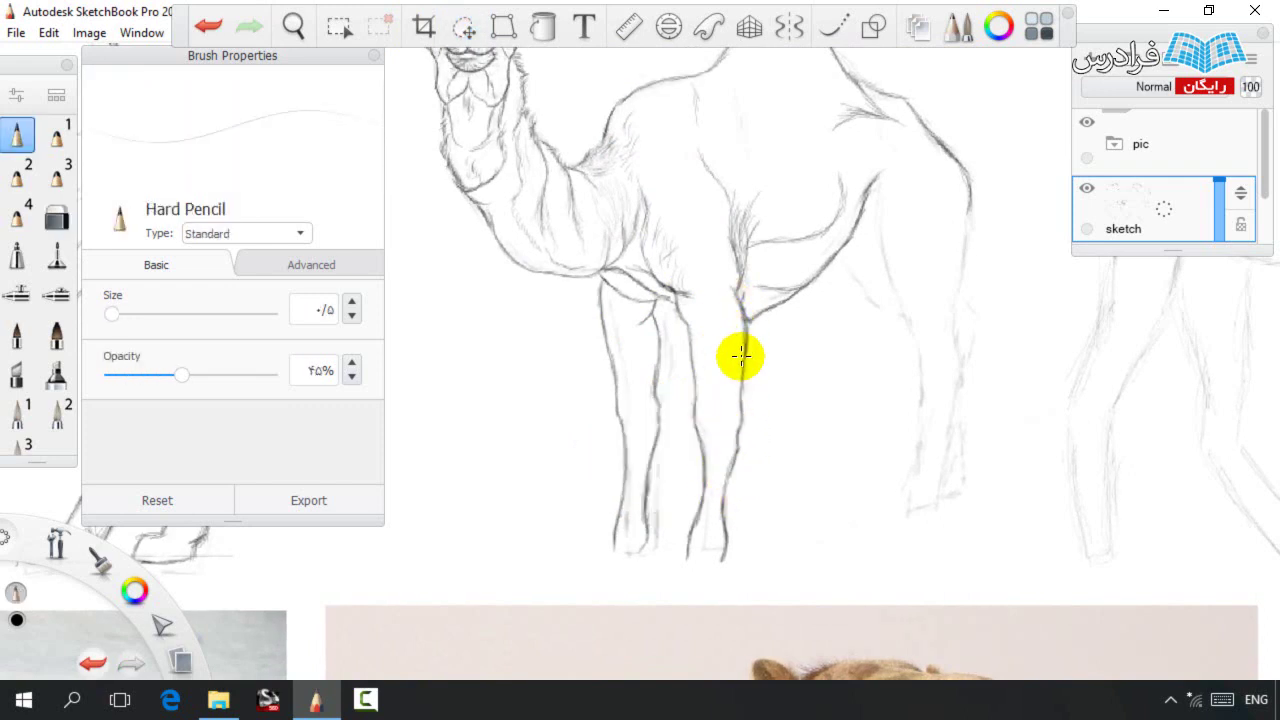
Lasso the near front leg below the knee and shift it away from the far leg.
key(space)
drag(746, 357, 689, 269)
click(464, 27)
mouse_move(634, 490)
mouse_down()
mouse_move(660, 346)
mouse_move(642, 490)
mouse_up()
drag(620, 552, 627, 561)
drag(600, 492, 612, 484)
key(ctrl+d)
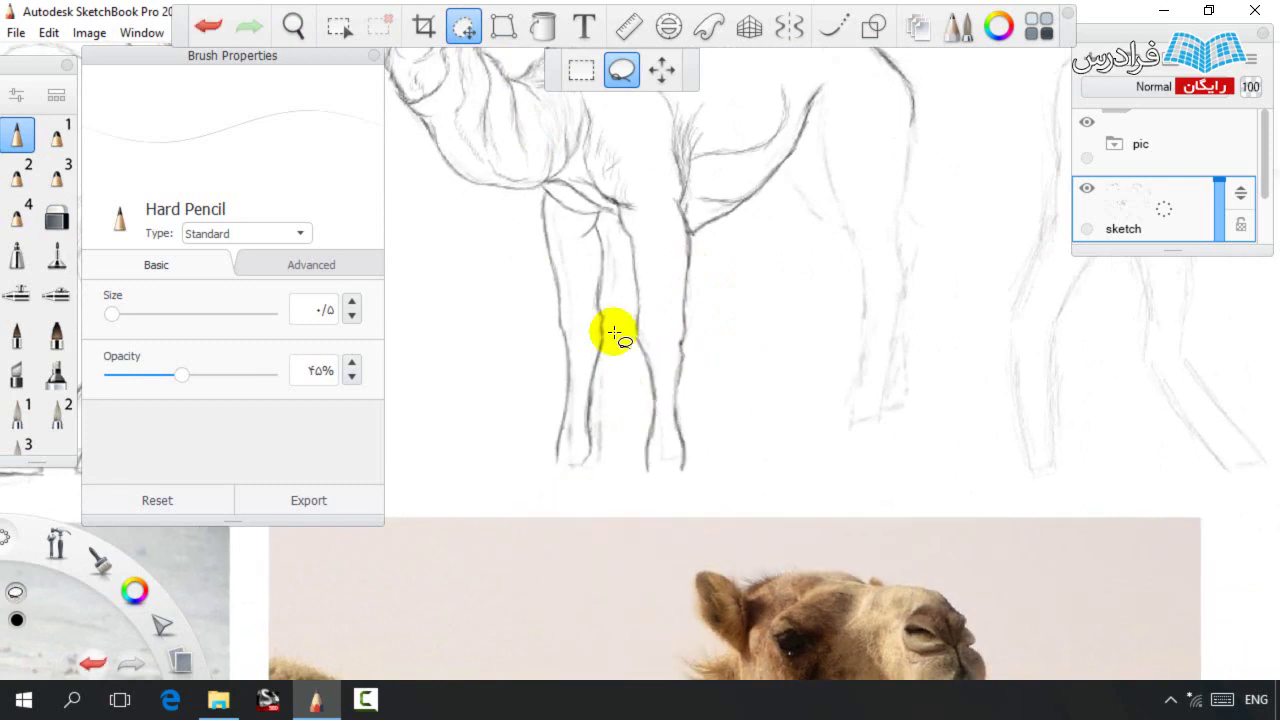
Draw the knee, muscle lines, upper crease and shin line on the near front leg.
key(b)
key(space)
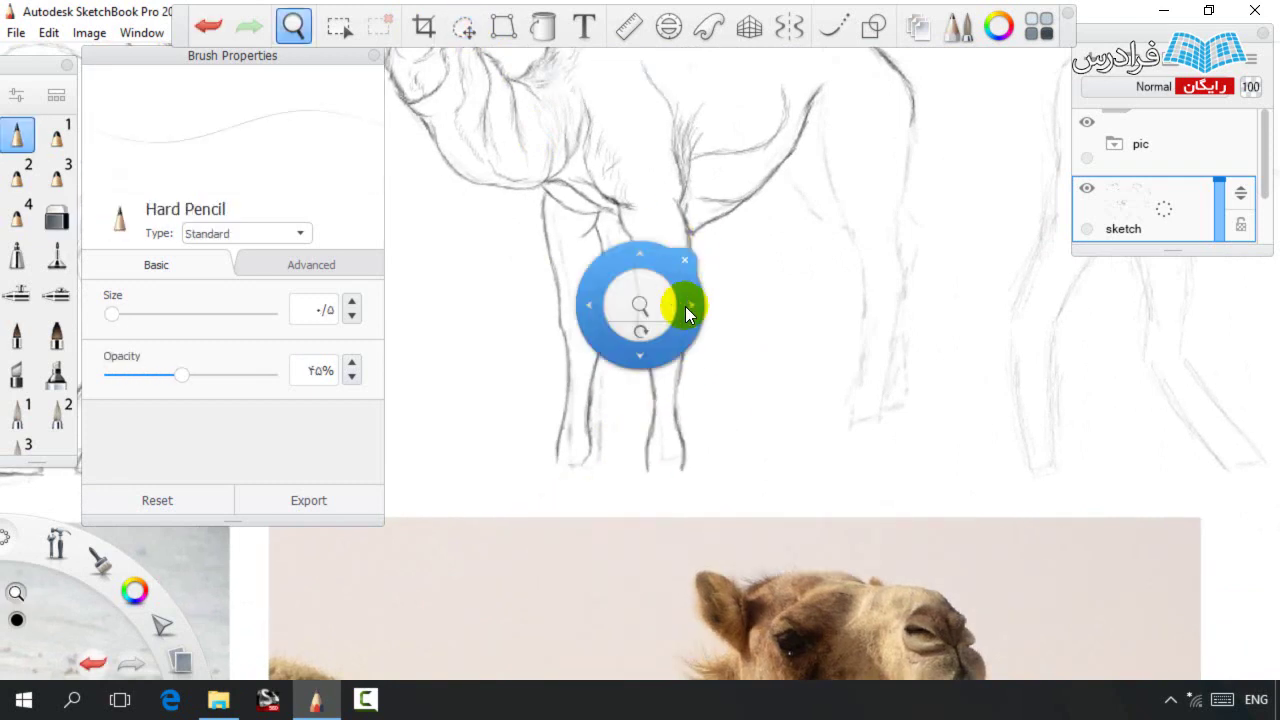
drag(683, 289, 662, 420)
key(space)
drag(698, 317, 706, 266)
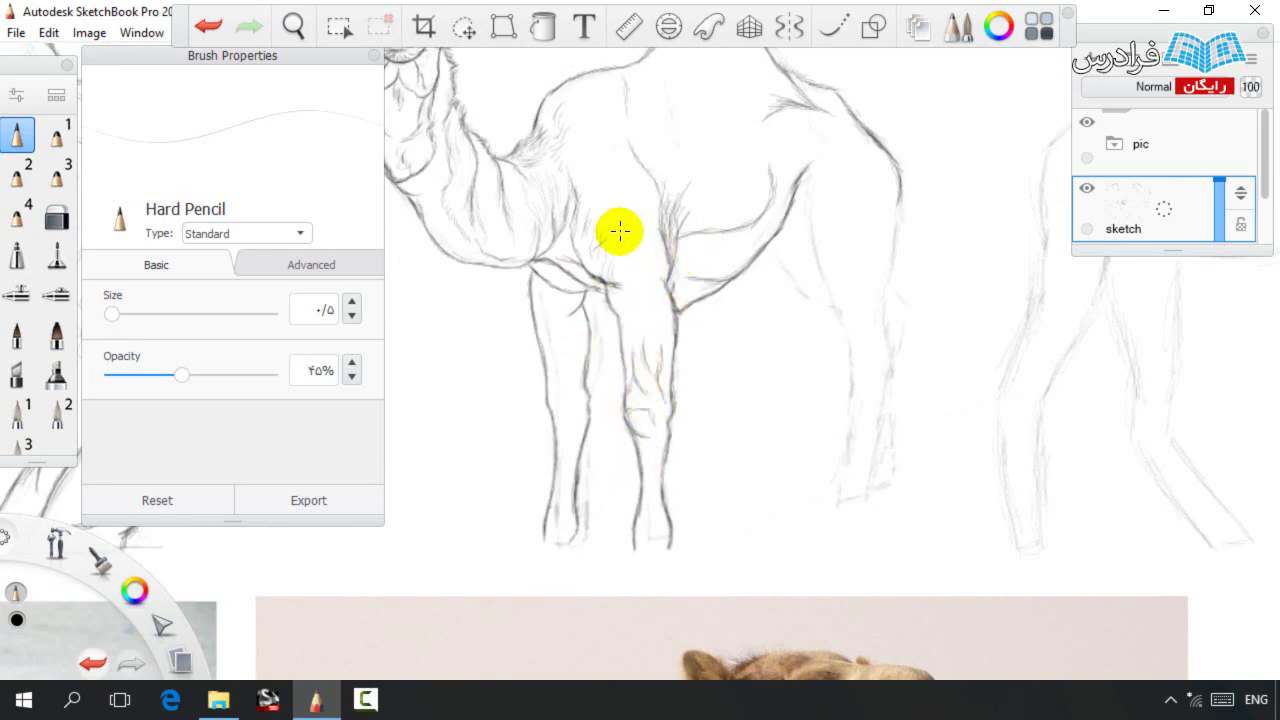
key(space)
drag(643, 309, 665, 233)
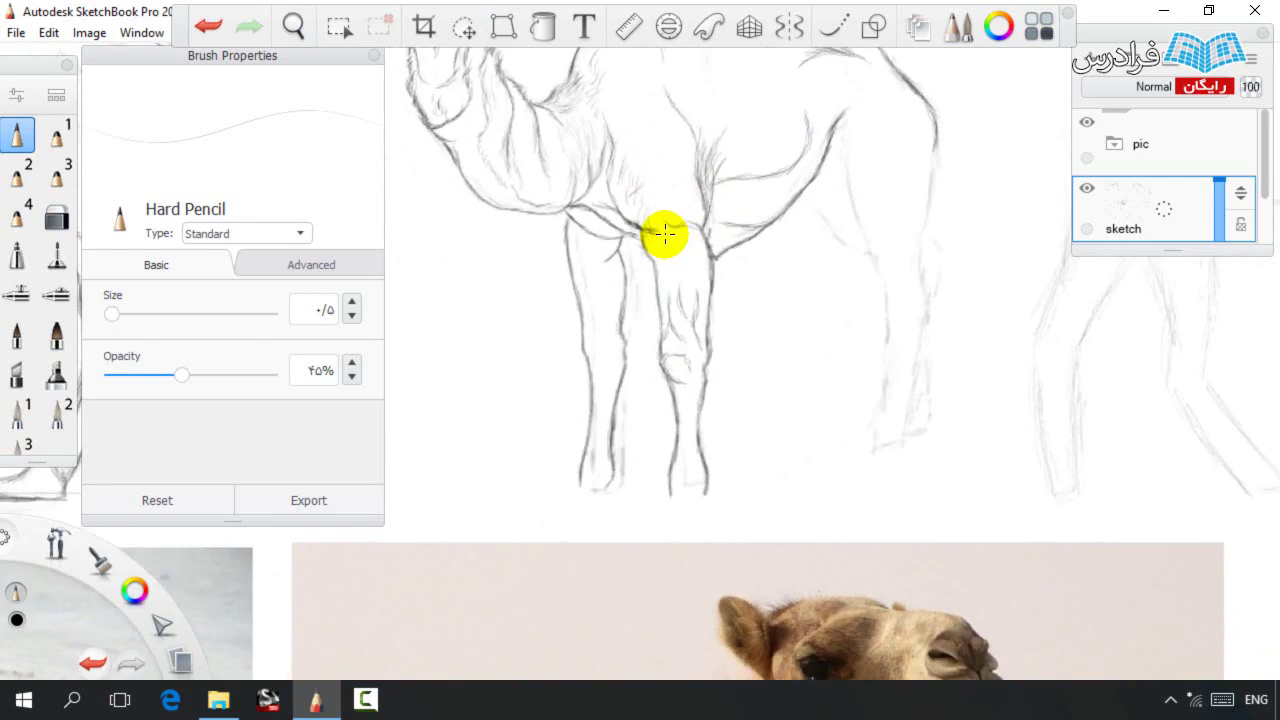
drag(683, 395, 680, 443)
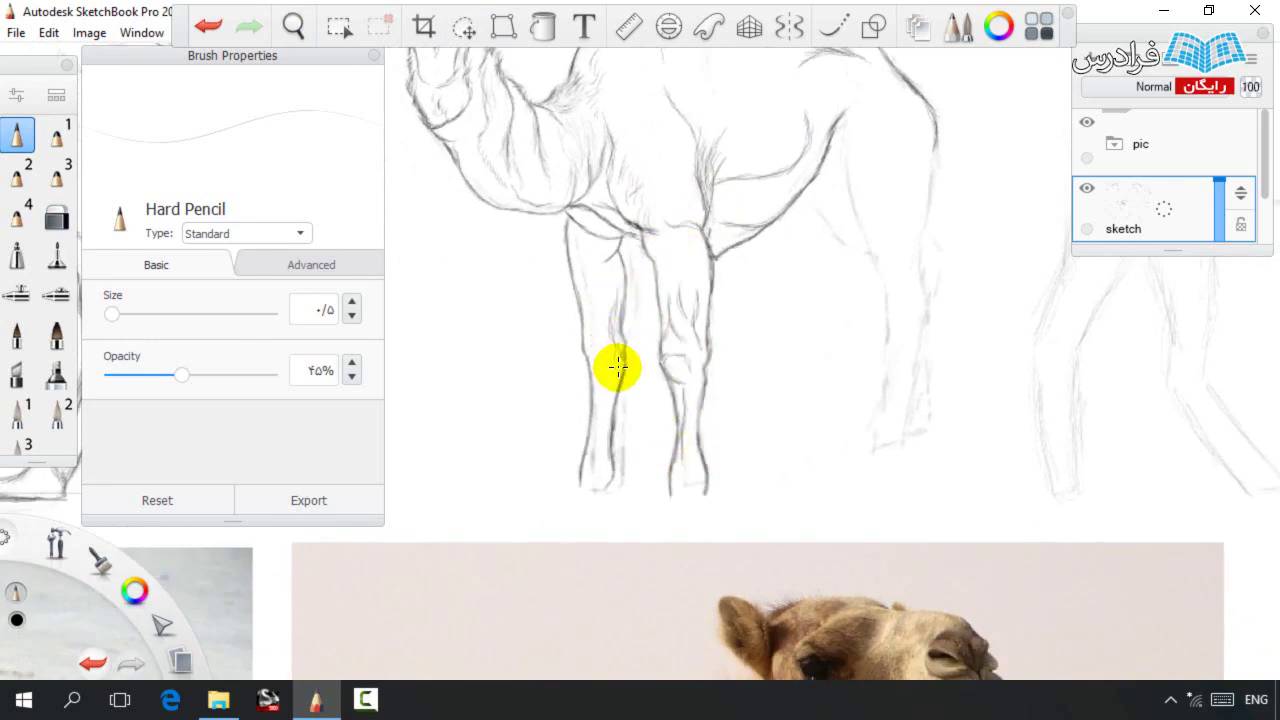
Add knee and muscle lines to the far front leg and erase the rough lines around the lower front legs.
drag(587, 357, 582, 312)
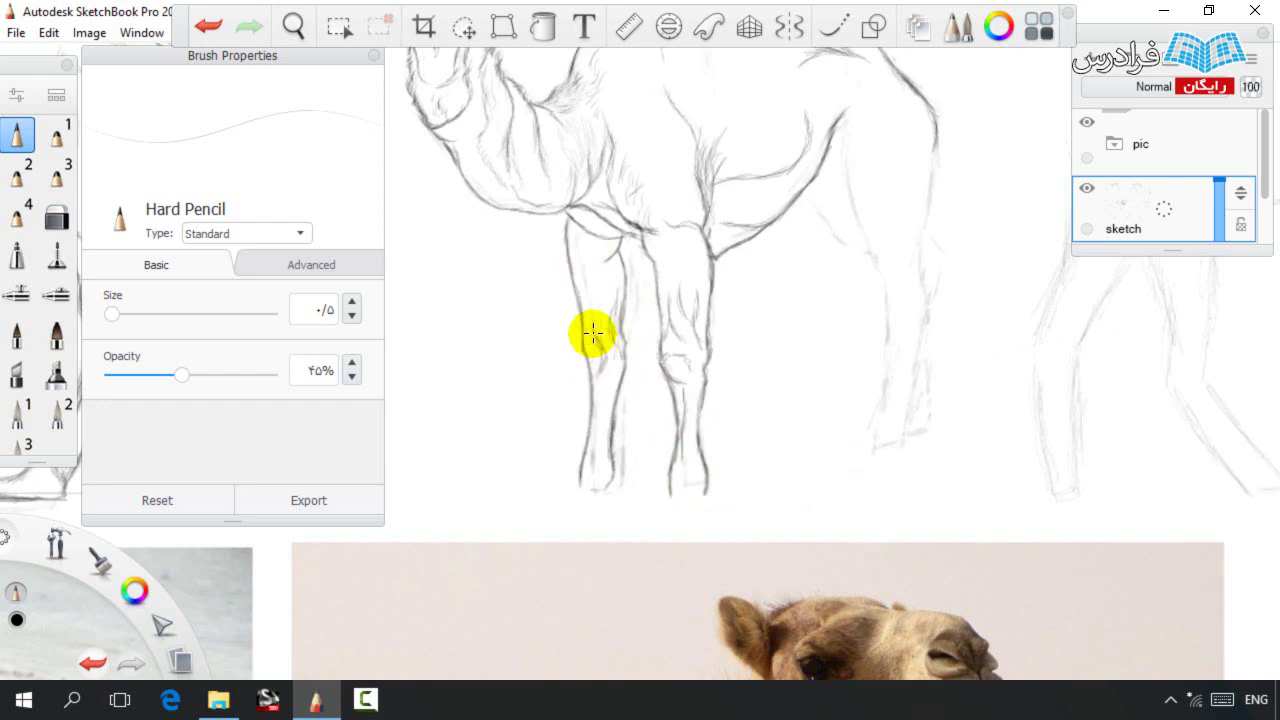
key(e)
drag(626, 454, 622, 426)
drag(696, 488, 688, 492)
Add fur strokes along the hump's front slope and the back above the shoulder, lowering the pencil opacity to 25%.
key(space)
key(space)
mouse_move(690, 250)
mouse_down()
mouse_move(692, 305)
mouse_move(649, 361)
mouse_up()
key(e)
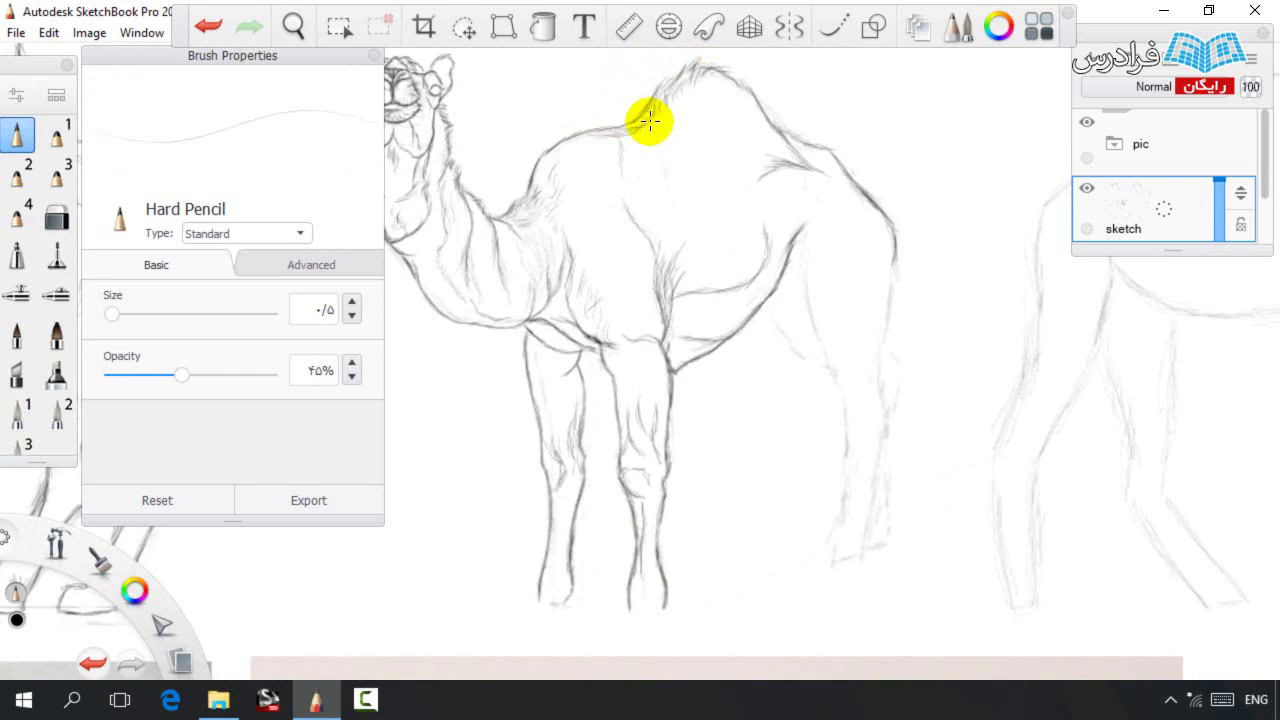
drag(199, 381, 149, 385)
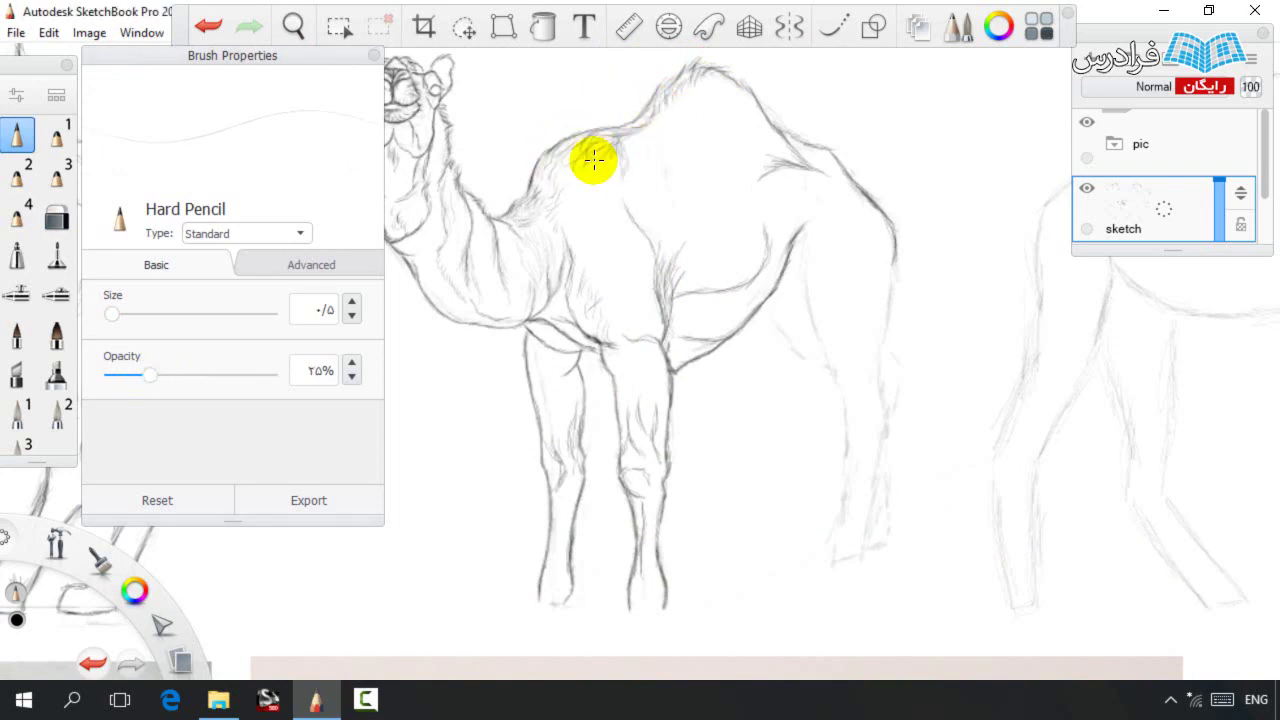
Shade the lower belly with light fur strokes and sketch contour curves on the flank and ribs.
key(space)
drag(646, 217, 717, 292)
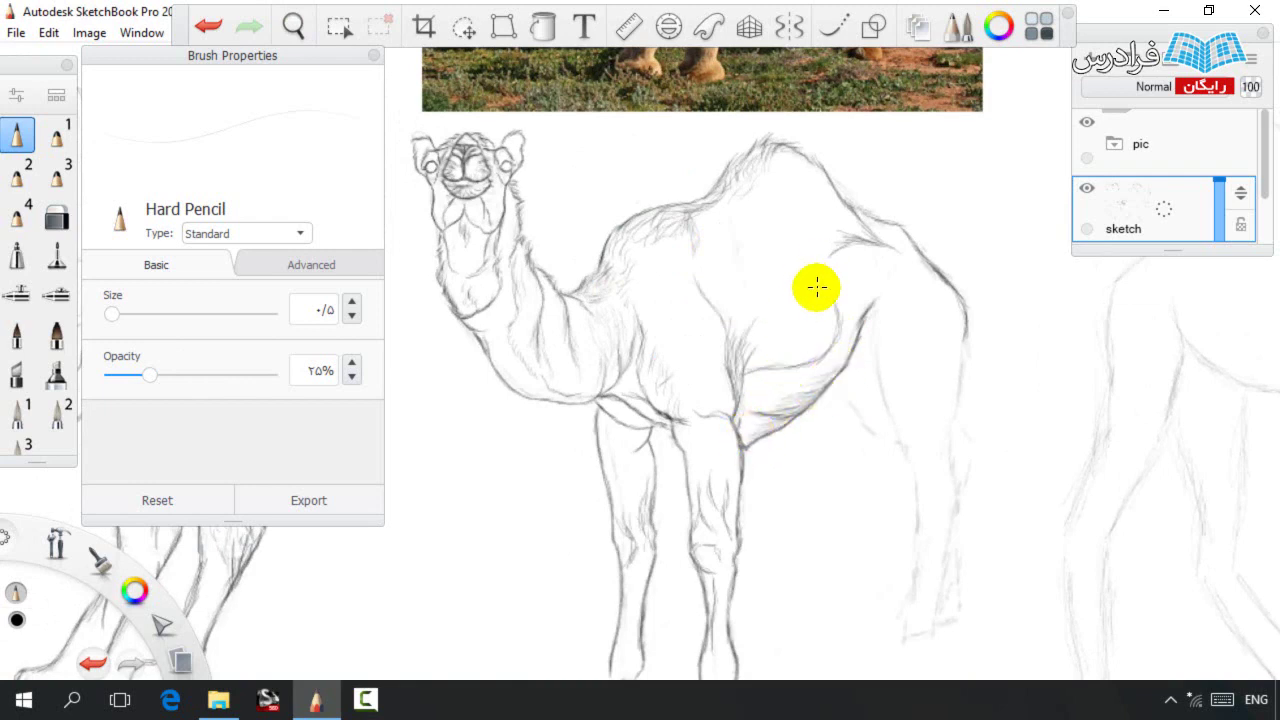
drag(864, 312, 874, 287)
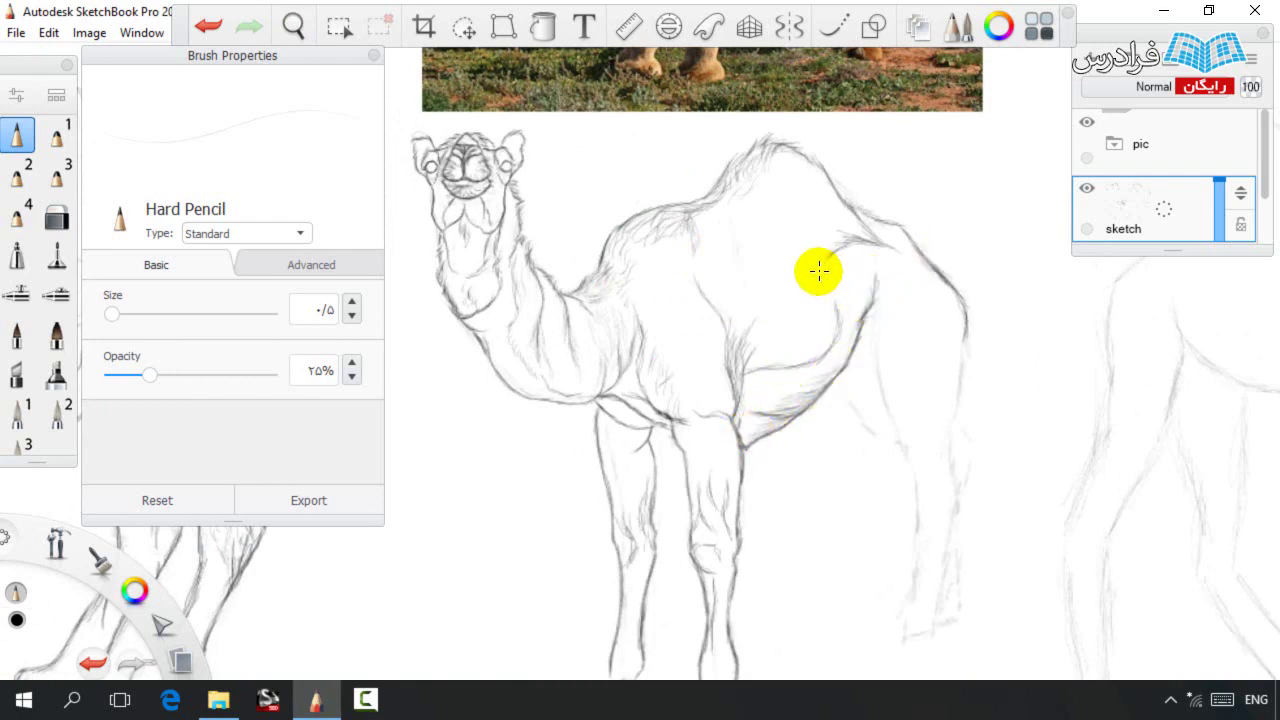
drag(708, 277, 792, 243)
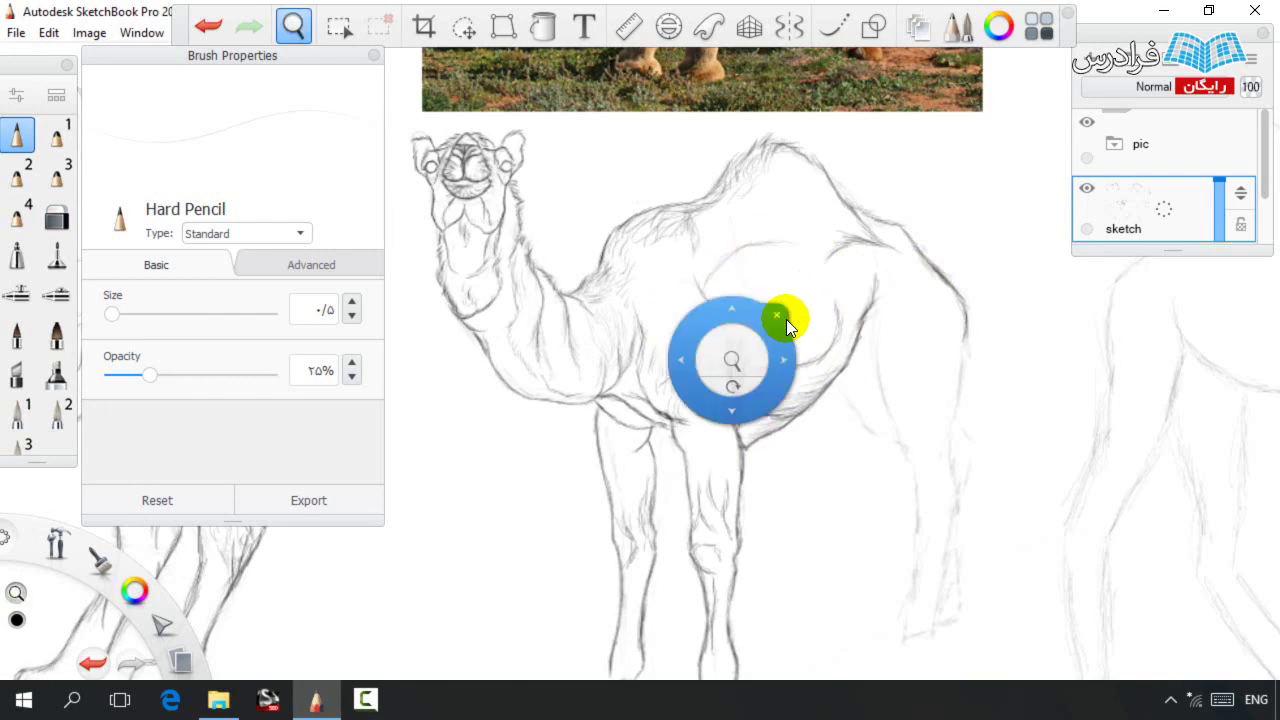
Raise the pencil opacity to 43% and draw the near hind leg's front contour from the flank down to the ankle.
scroll(806, 291, down, 2)
key(space)
drag(744, 356, 797, 326)
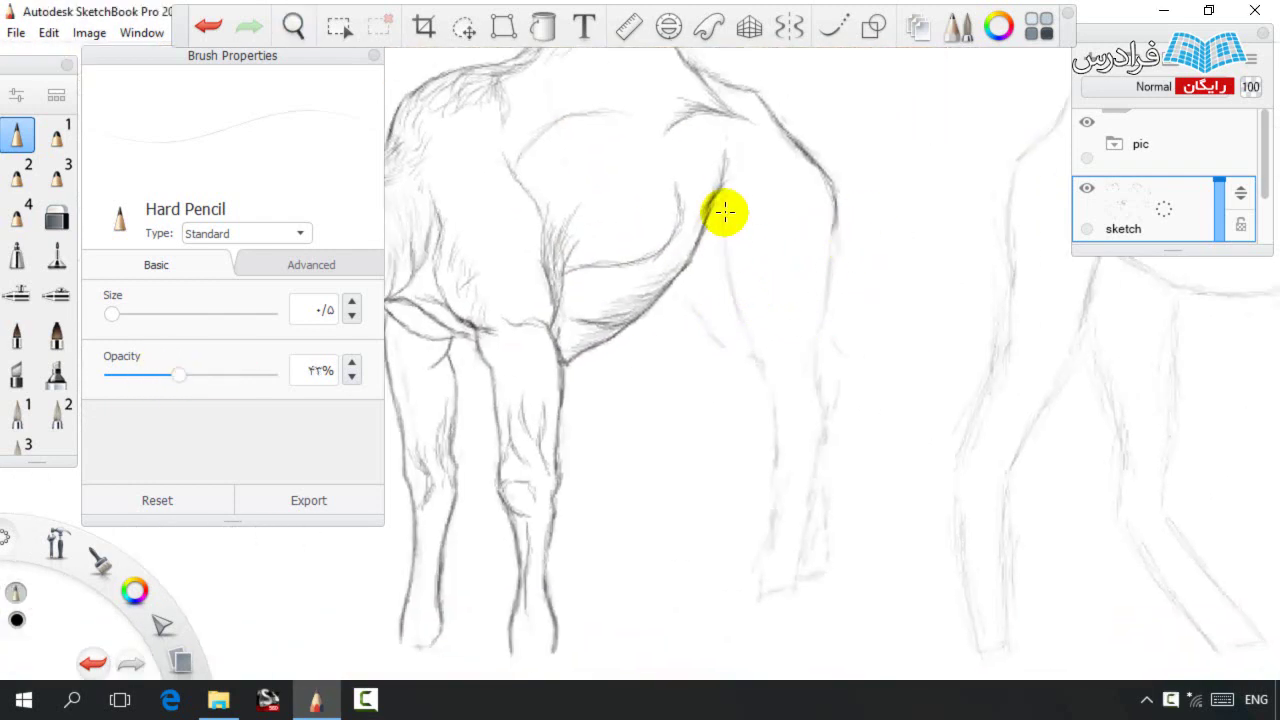
mouse_move(724, 252)
mouse_down()
mouse_move(763, 361)
mouse_move(749, 348)
mouse_move(769, 423)
mouse_up()
key(space)
mouse_move(752, 334)
mouse_down()
mouse_move(704, 352)
mouse_move(702, 270)
mouse_up()
key(ctrl+z)
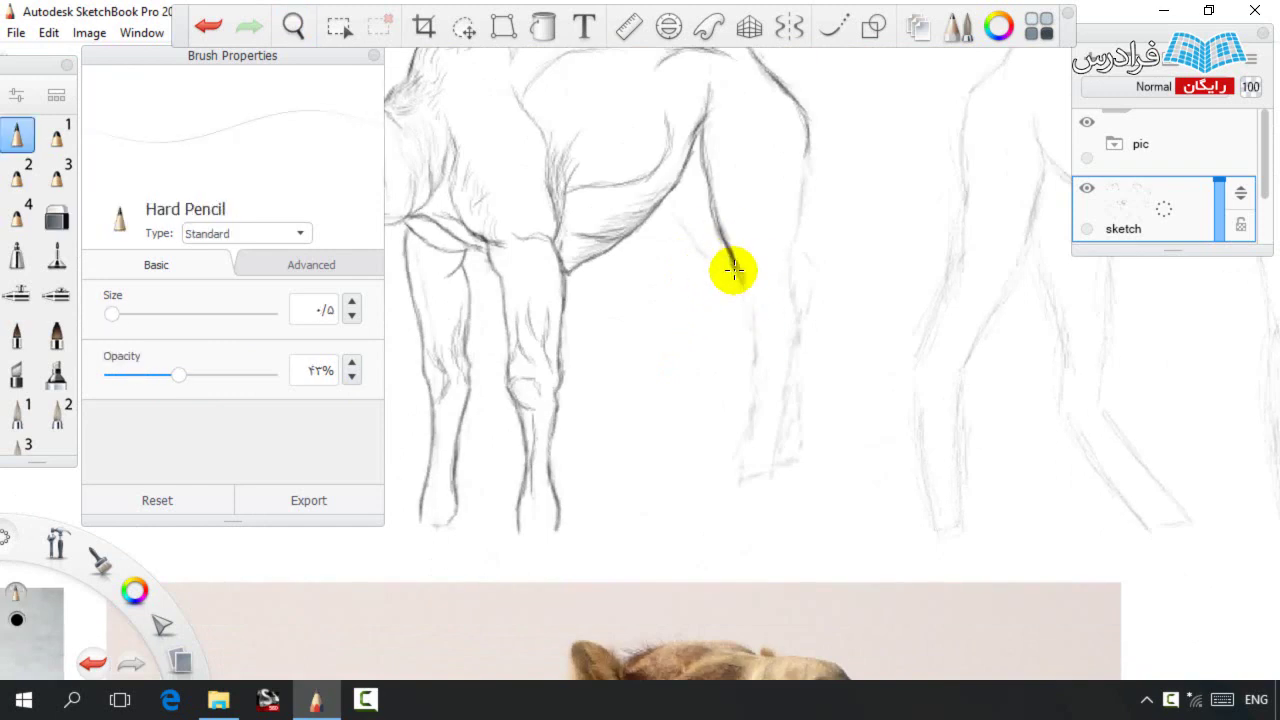
mouse_move(694, 131)
mouse_down()
mouse_move(755, 357)
mouse_move(758, 280)
mouse_move(742, 297)
mouse_move(747, 368)
mouse_move(743, 285)
mouse_up()
key(e)
key(e)
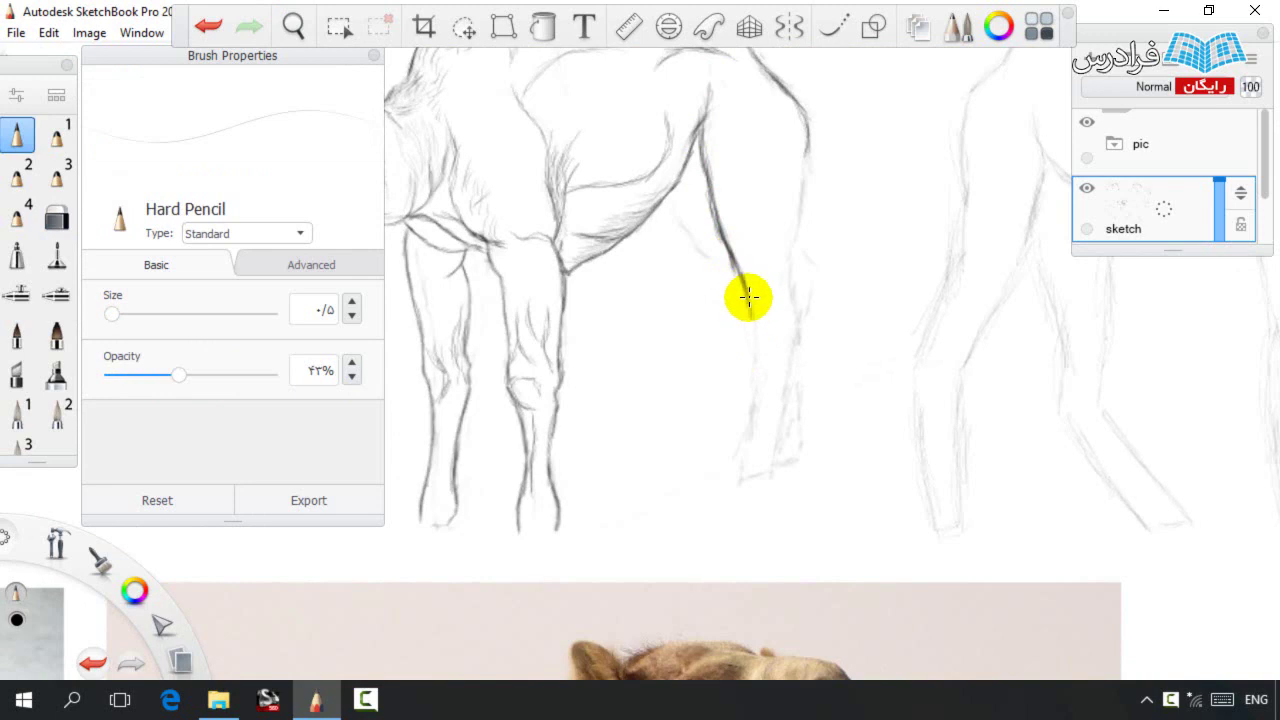
mouse_move(751, 349)
mouse_down()
mouse_move(759, 376)
mouse_move(735, 498)
mouse_up()
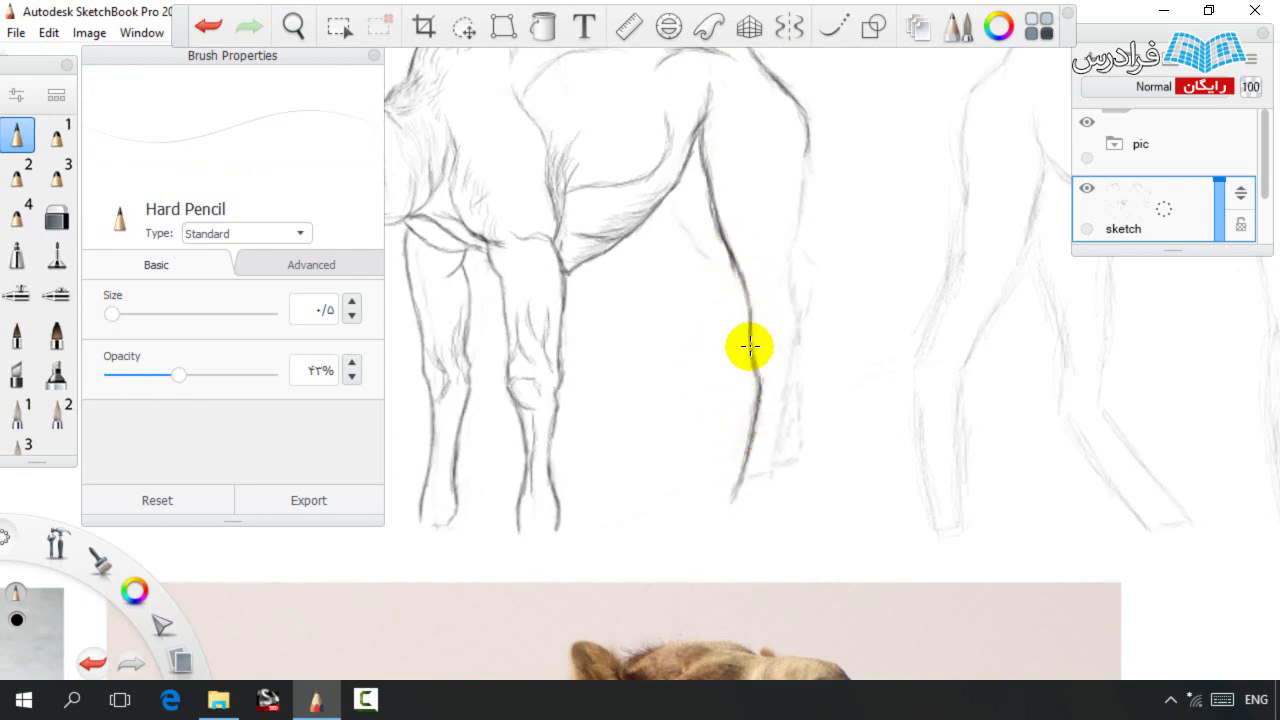
Draw the near hind leg's rear contour from the rump past the hock to the ankle, cleaning up the rough lines.
key(e)
key(e)
drag(806, 147, 795, 220)
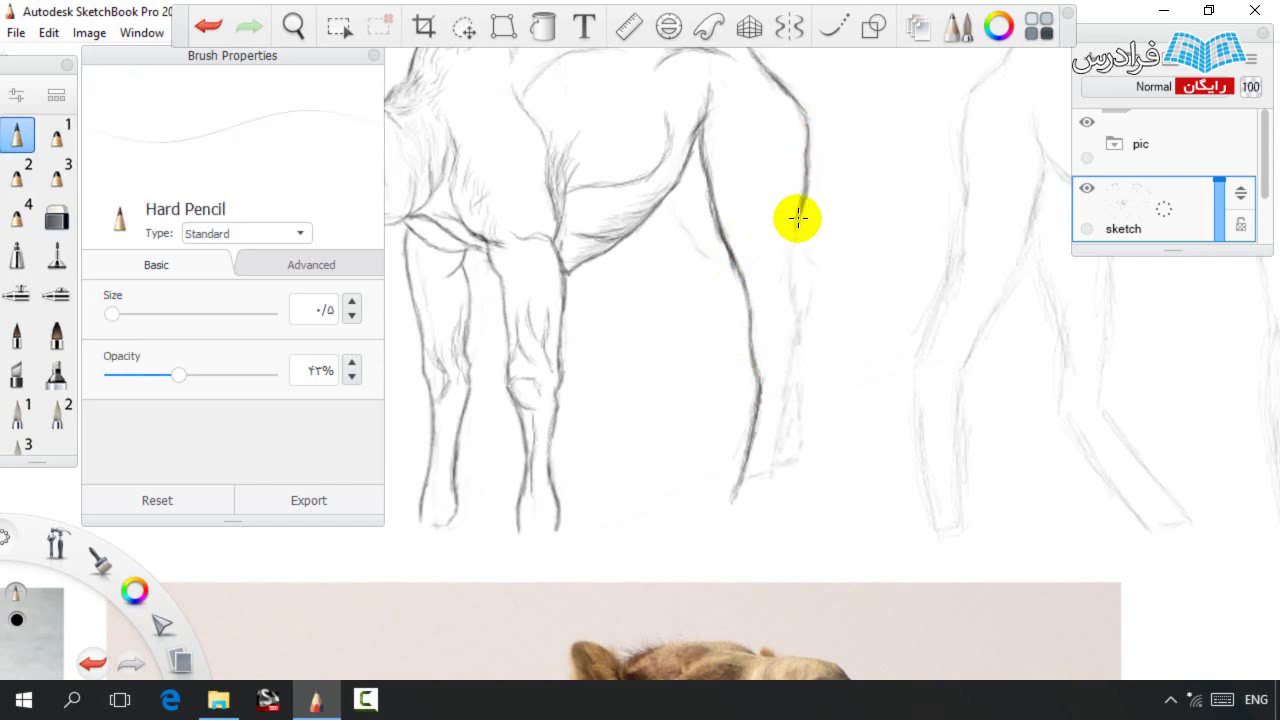
key(e)
key(e)
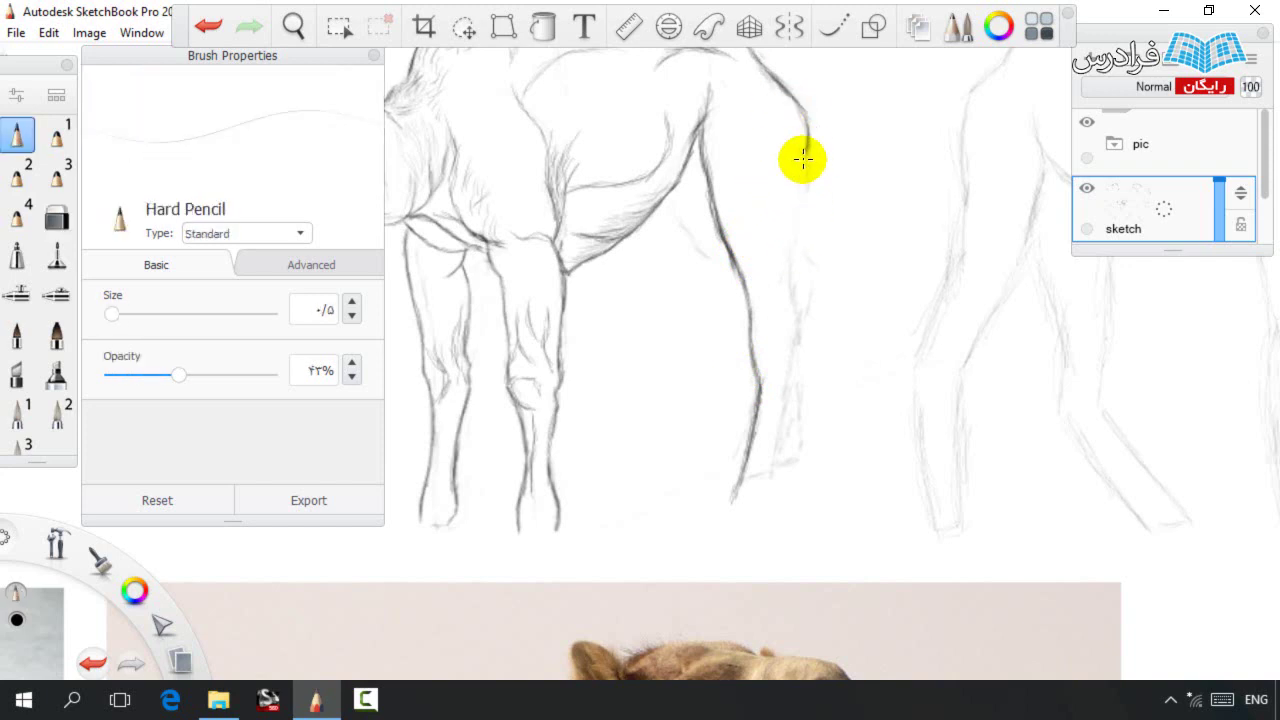
mouse_move(805, 202)
mouse_down()
mouse_move(788, 290)
mouse_move(795, 318)
mouse_move(793, 266)
mouse_move(814, 348)
mouse_move(783, 423)
mouse_up()
drag(803, 379, 775, 444)
key(e)
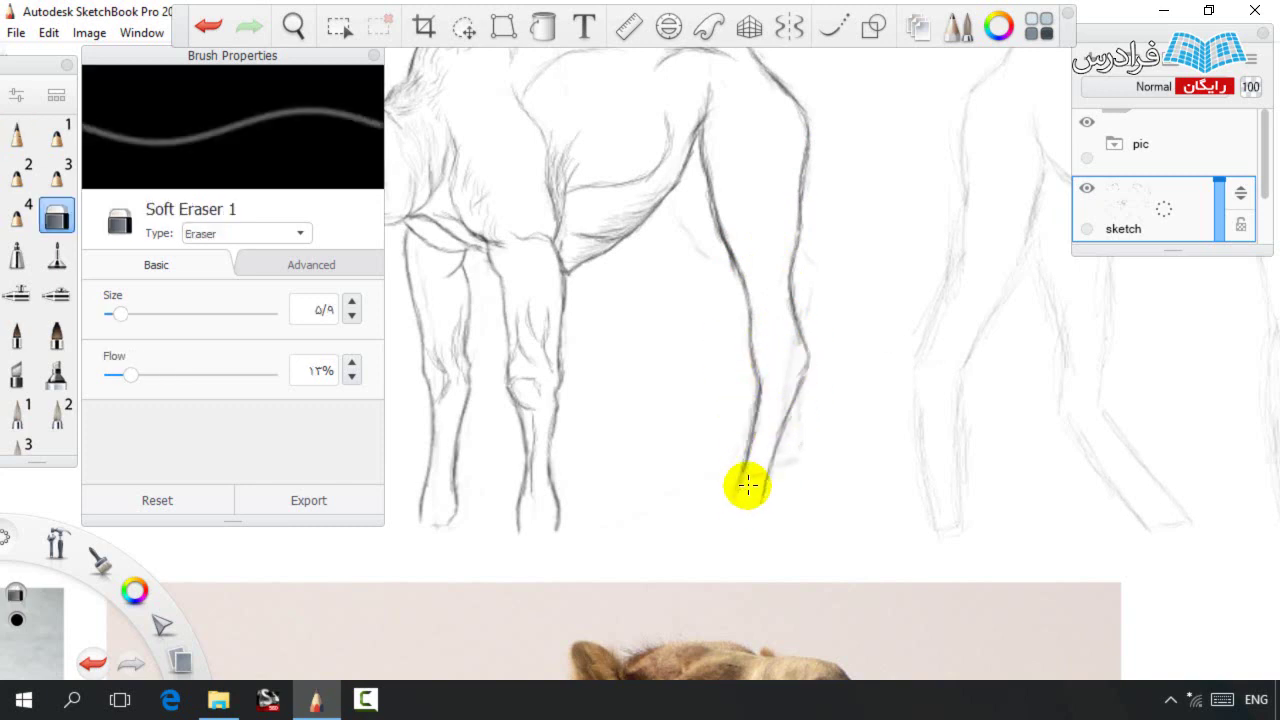
key(e)
mouse_move(731, 500)
mouse_down()
mouse_move(749, 449)
mouse_move(773, 448)
mouse_up()
Draw the visible contours of the far hind leg behind the near one and add tendon strokes around the hock.
key(space)
drag(809, 231, 766, 289)
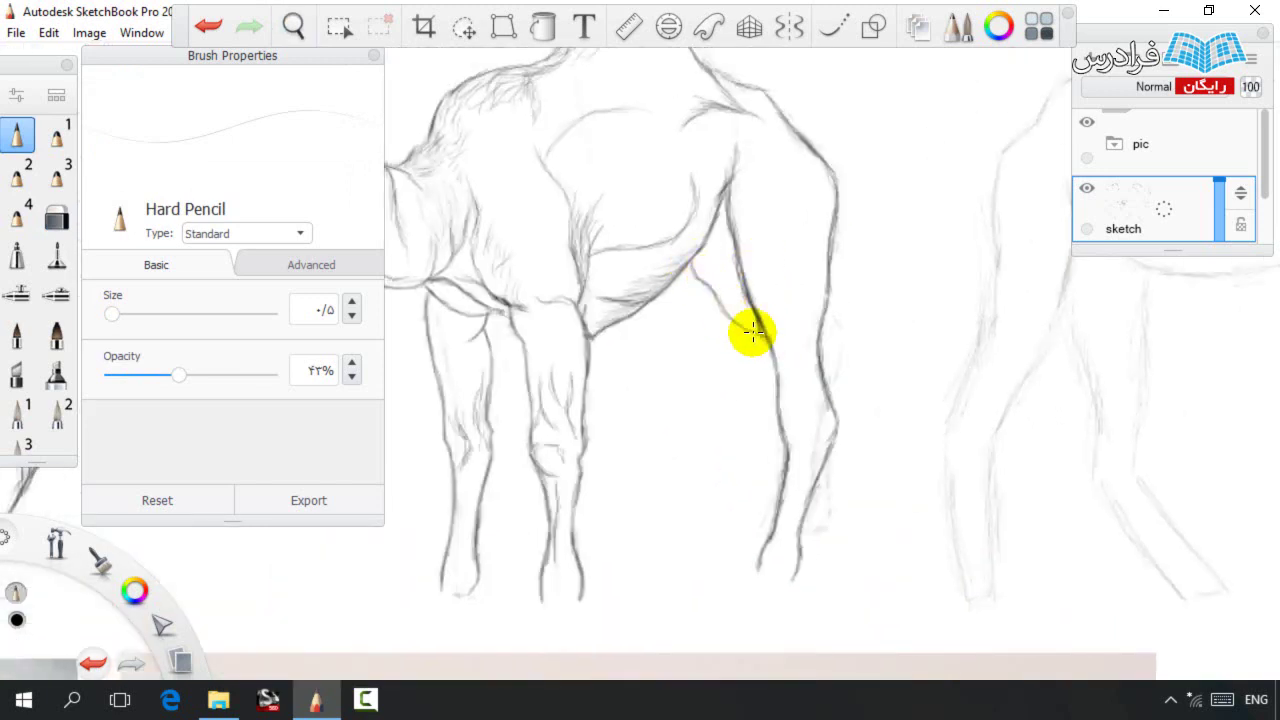
drag(764, 341, 746, 322)
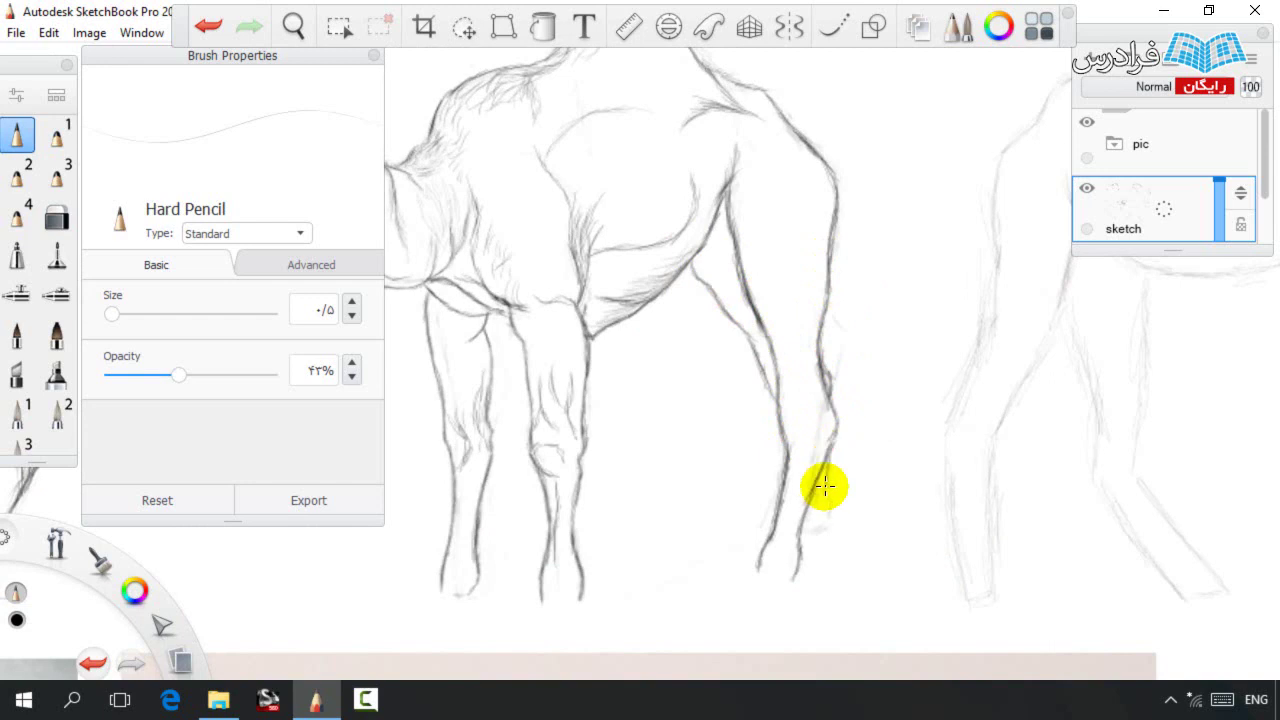
drag(825, 531, 817, 549)
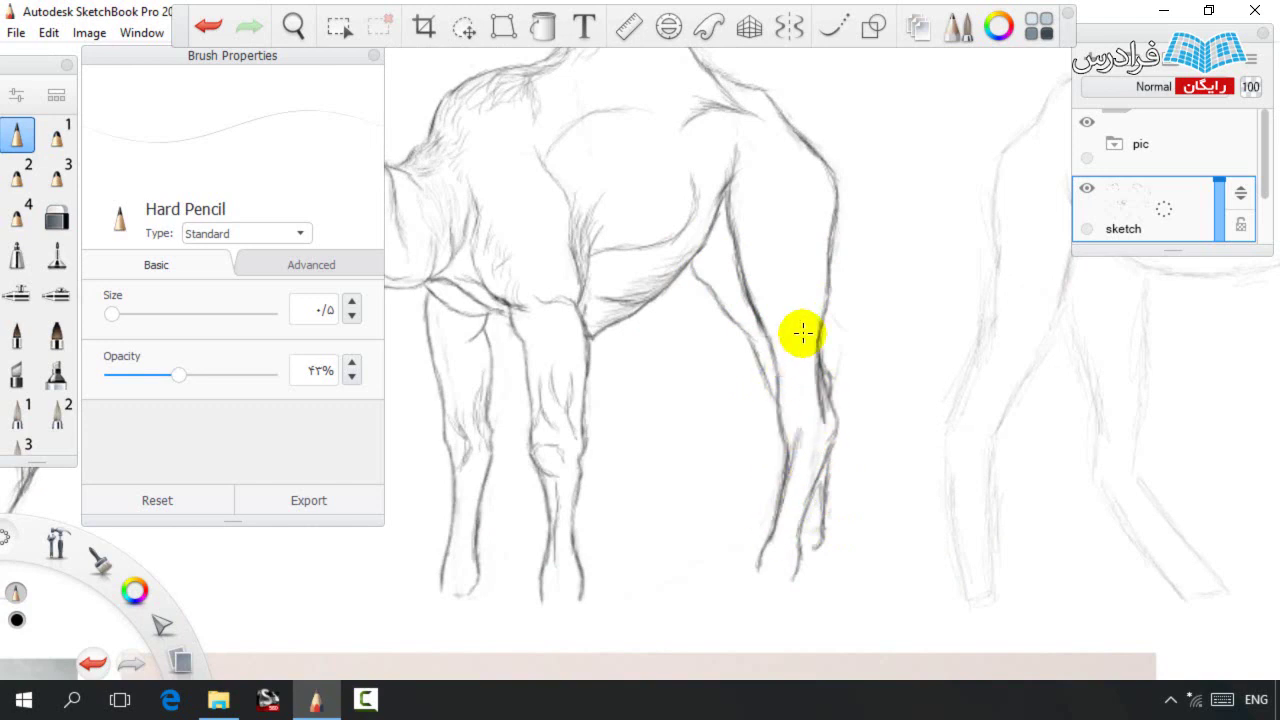
drag(817, 354, 806, 398)
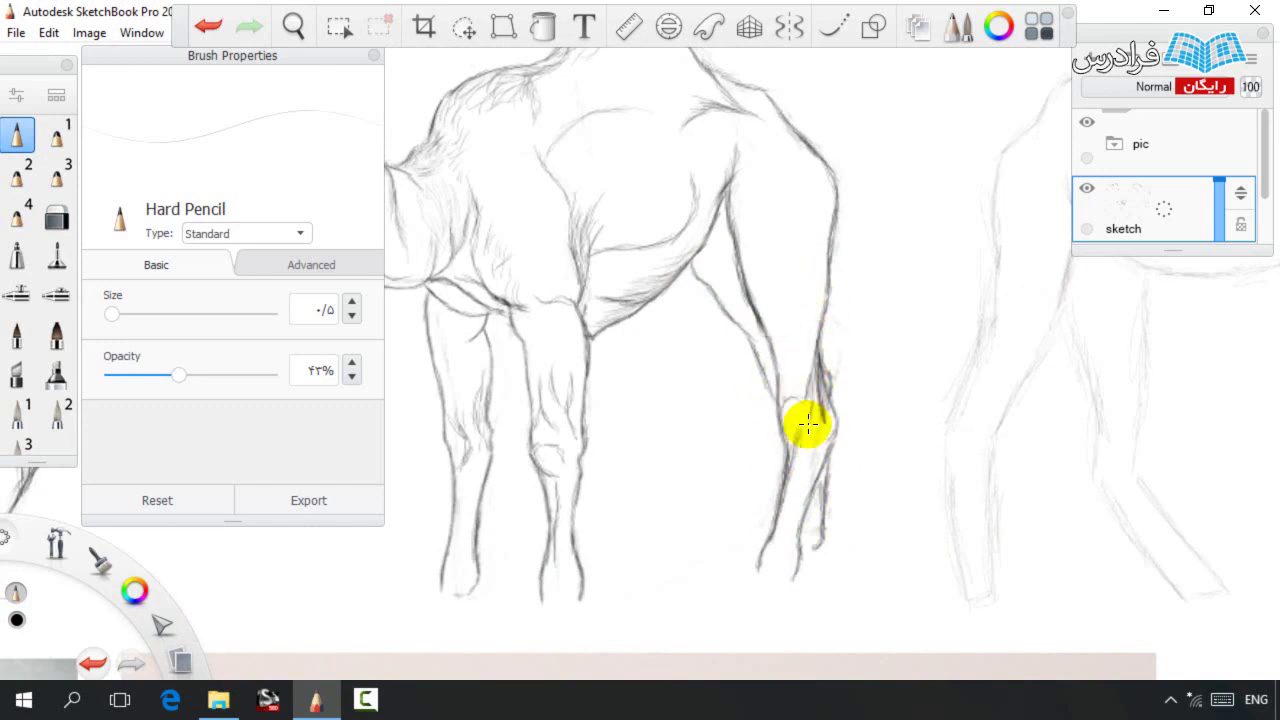
Erase stray strokes at the near hind leg's hock, then sketch the hock details and the thigh's muscle contours.
key(e)
key(e)
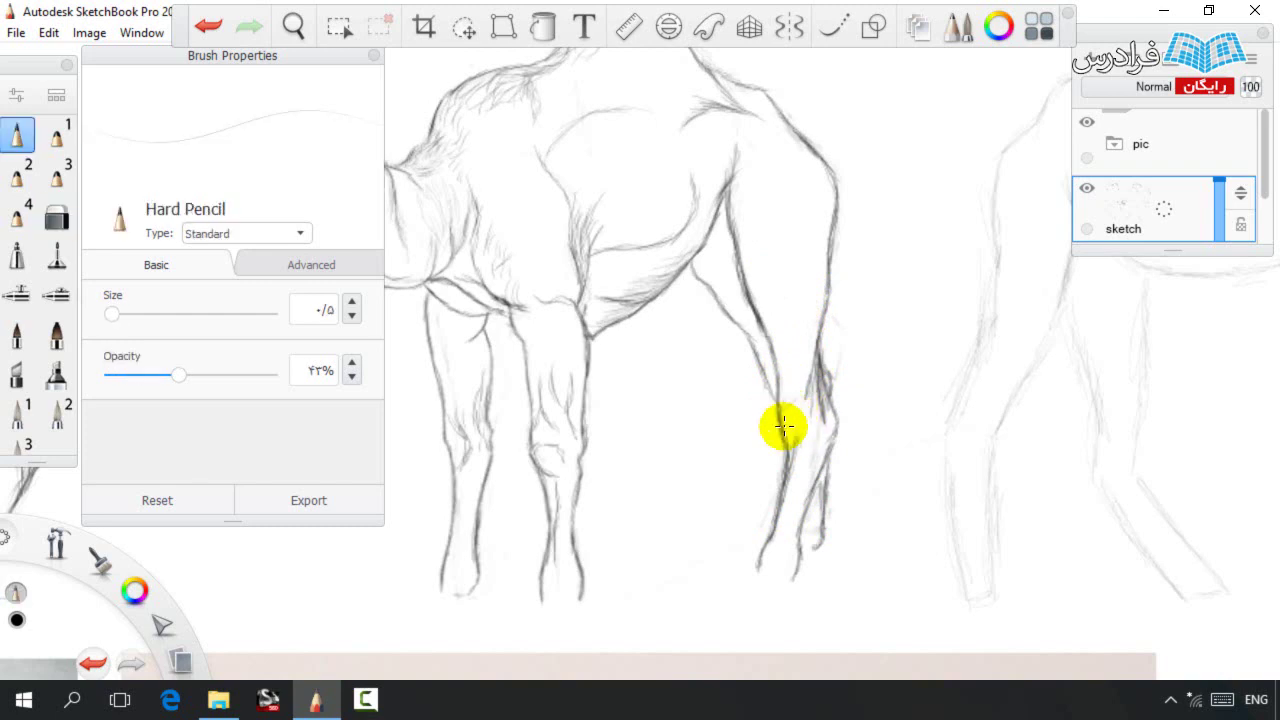
drag(800, 388, 793, 490)
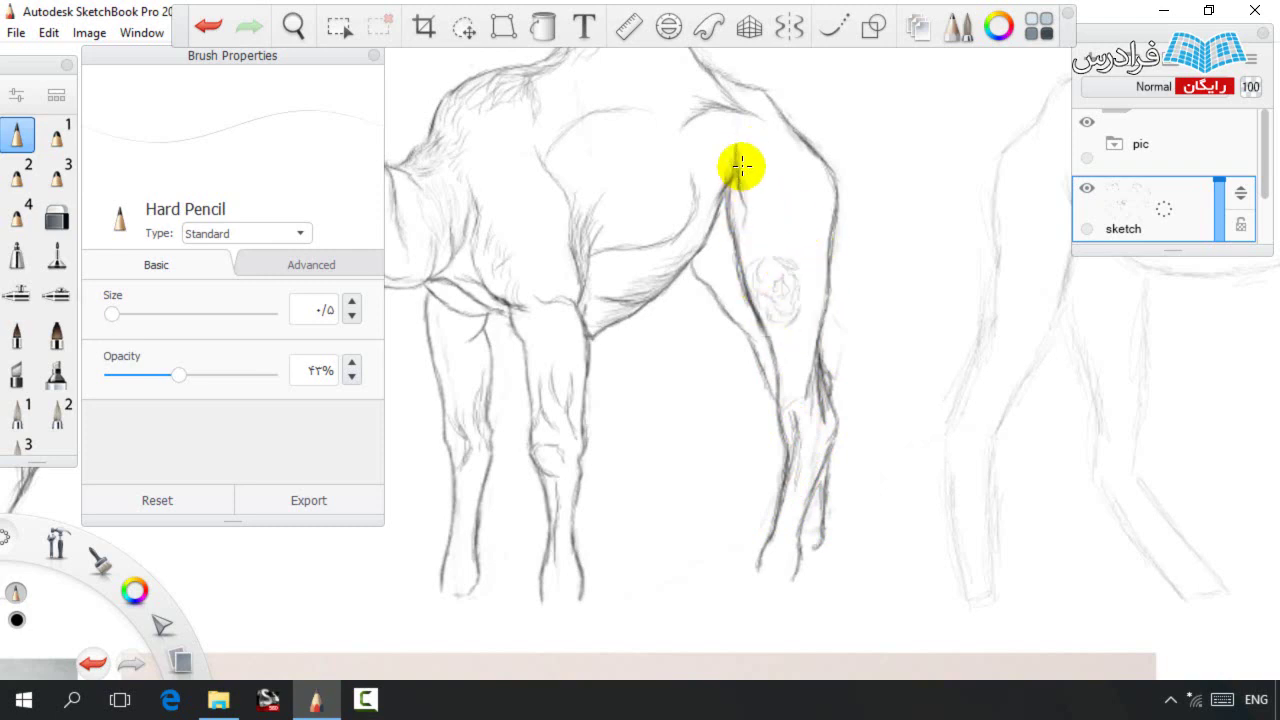
key(e)
key(e)
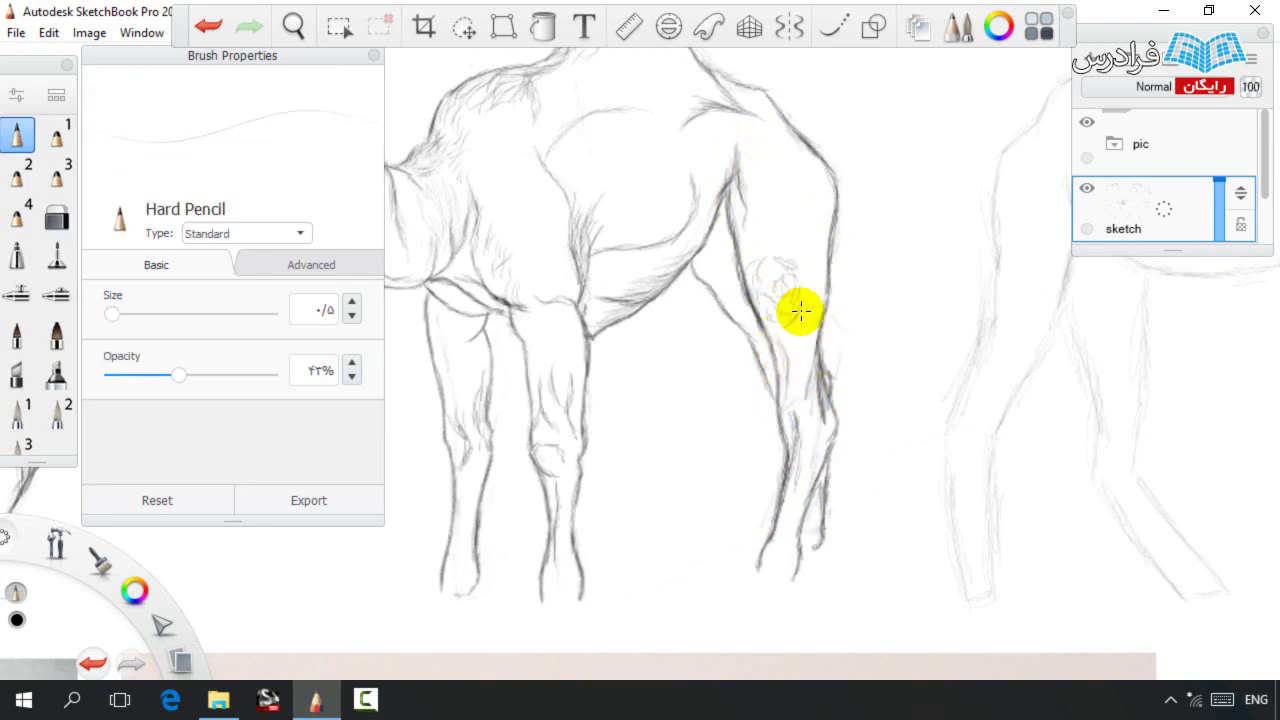
Lasso the hindquarters, rotate them slightly so the hind feet shift toward the front legs, and touch up the hip lines.
key(space)
drag(700, 358, 765, 404)
key(space)
drag(849, 309, 885, 290)
key(m)
mouse_move(820, 654)
mouse_down()
mouse_move(700, 363)
mouse_move(743, 257)
mouse_move(953, 540)
mouse_up()
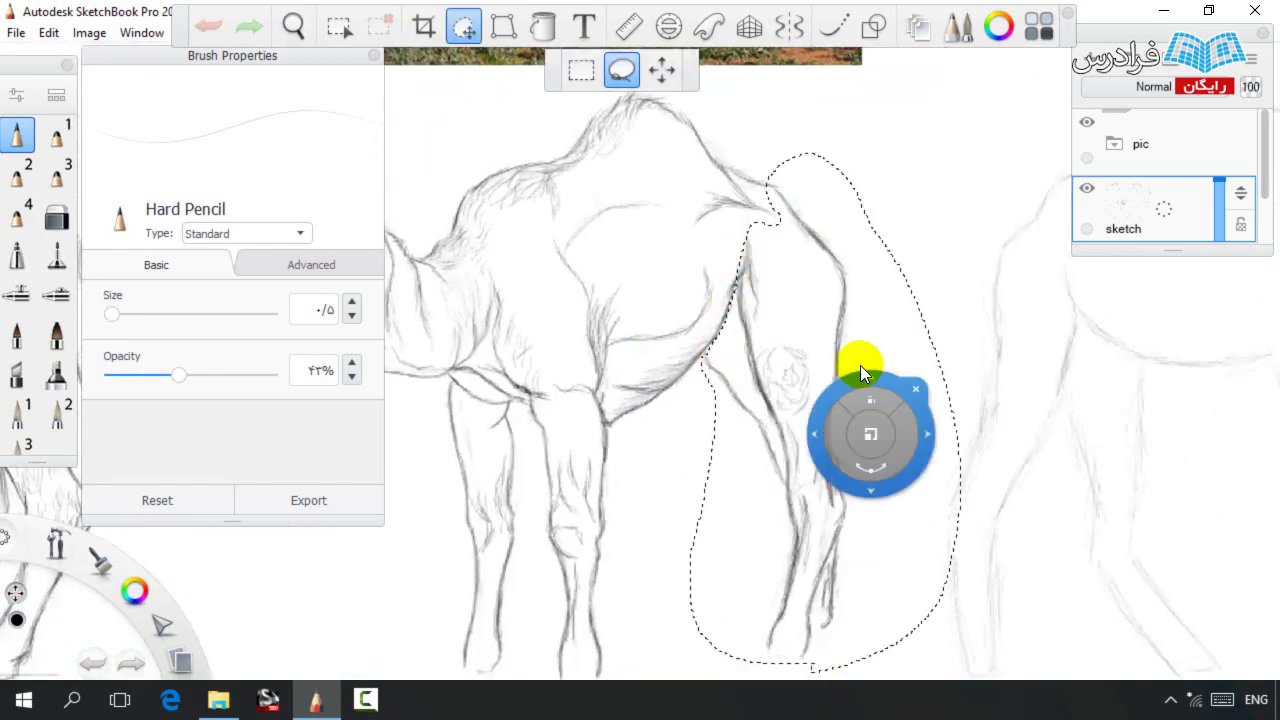
mouse_move(894, 448)
mouse_down()
mouse_move(871, 457)
mouse_move(906, 430)
mouse_up()
click(897, 404)
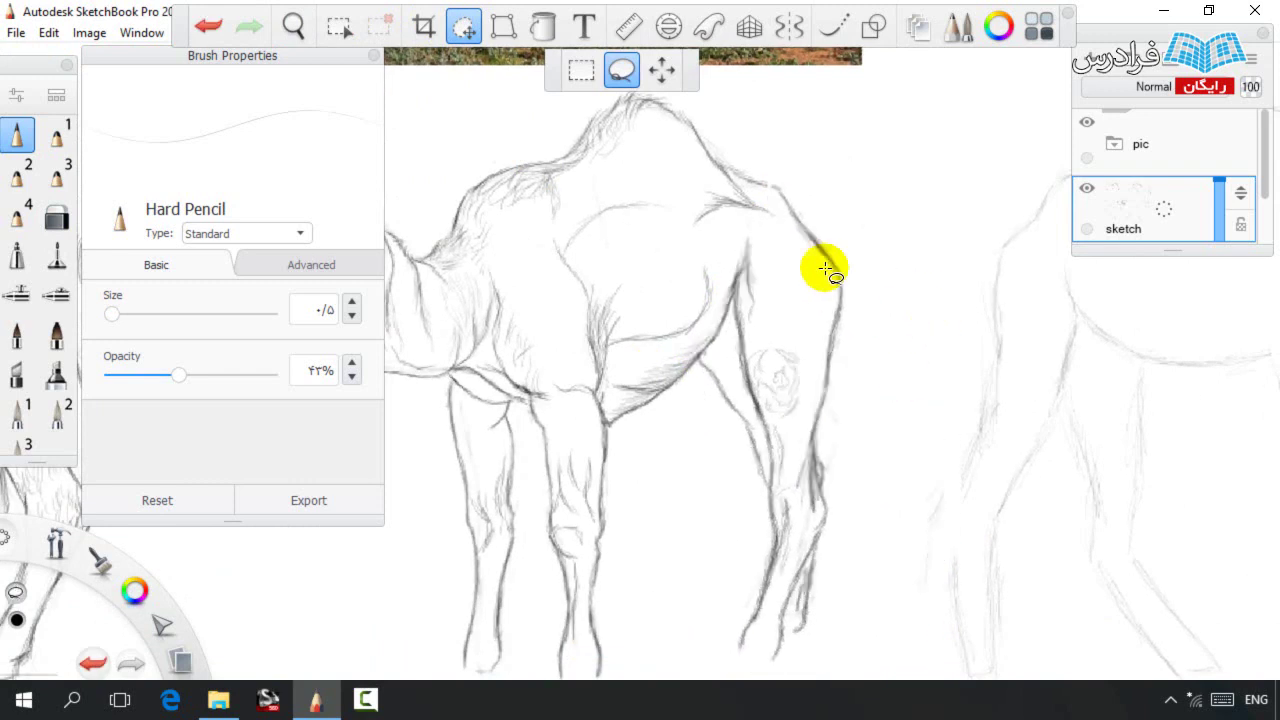
key(space)
mouse_move(750, 305)
mouse_down()
mouse_move(671, 337)
mouse_move(817, 370)
mouse_up()
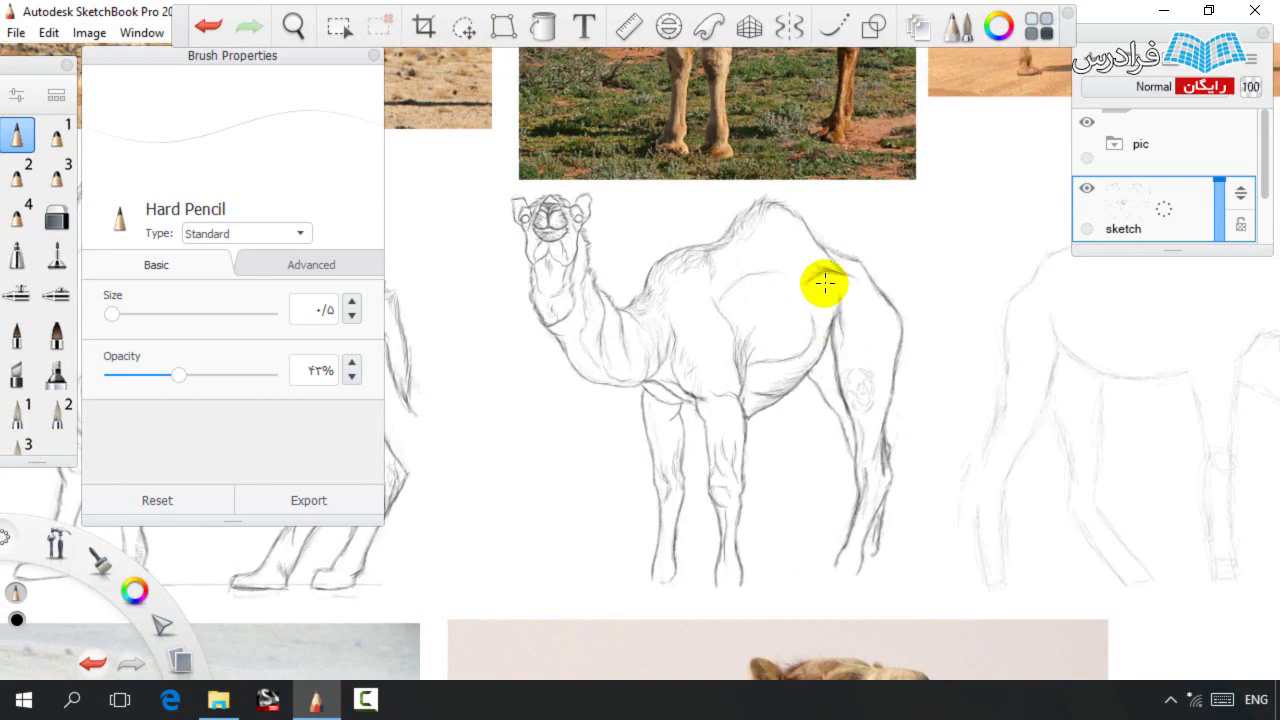
key(e)
key(e)
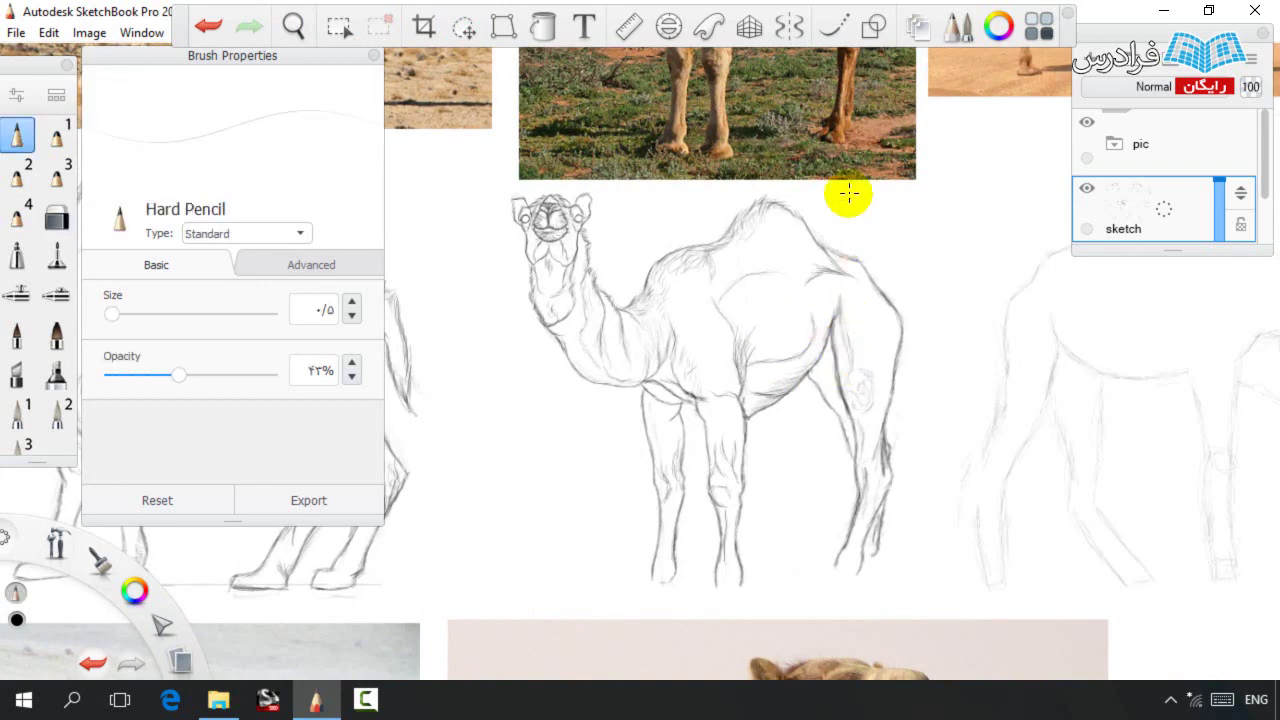
Lasso the underside contour of the neck, shift it slightly downward, and deselect it.
key(space)
drag(635, 346, 712, 325)
drag(700, 340, 773, 400)
click(464, 27)
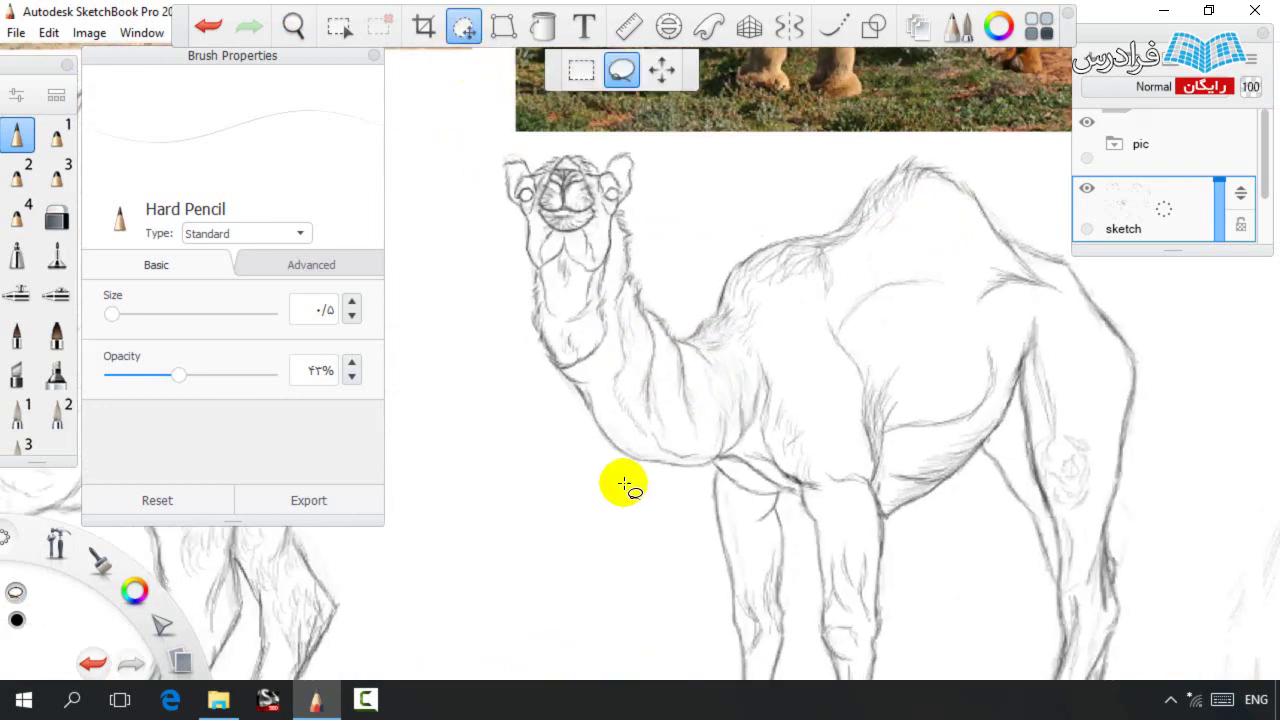
mouse_move(565, 452)
mouse_down()
mouse_move(594, 371)
mouse_move(640, 444)
mouse_move(681, 437)
mouse_move(709, 475)
mouse_move(567, 491)
mouse_move(588, 521)
mouse_up()
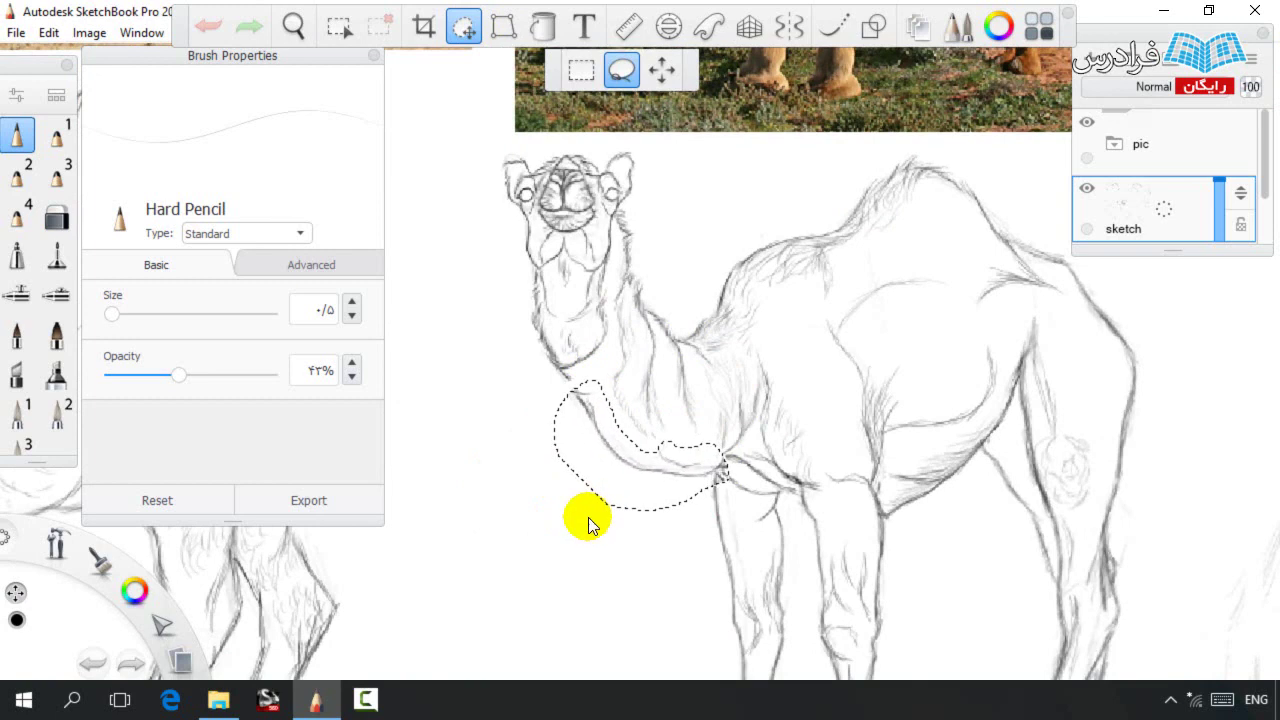
key(ctrl+d)
Erase the broken line below the throat and redraw the contour joining the throat to the shifted neck line.
key(space)
drag(630, 362, 695, 350)
key(e)
drag(581, 403, 574, 437)
key(e)
drag(541, 377, 567, 424)
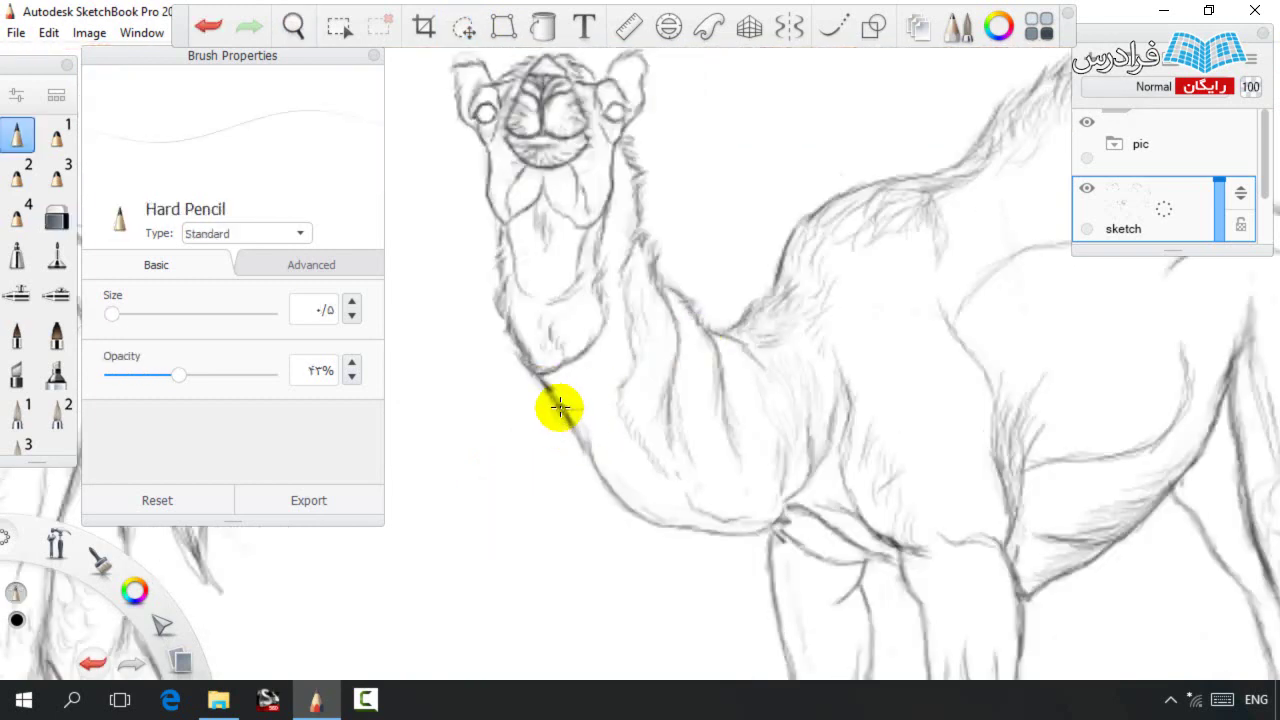
Clean up and redraw the junction of the chest and far front leg, then soften the line below the throat.
key(space)
drag(632, 372, 563, 271)
key(e)
drag(712, 434, 700, 456)
key(e)
key(e)
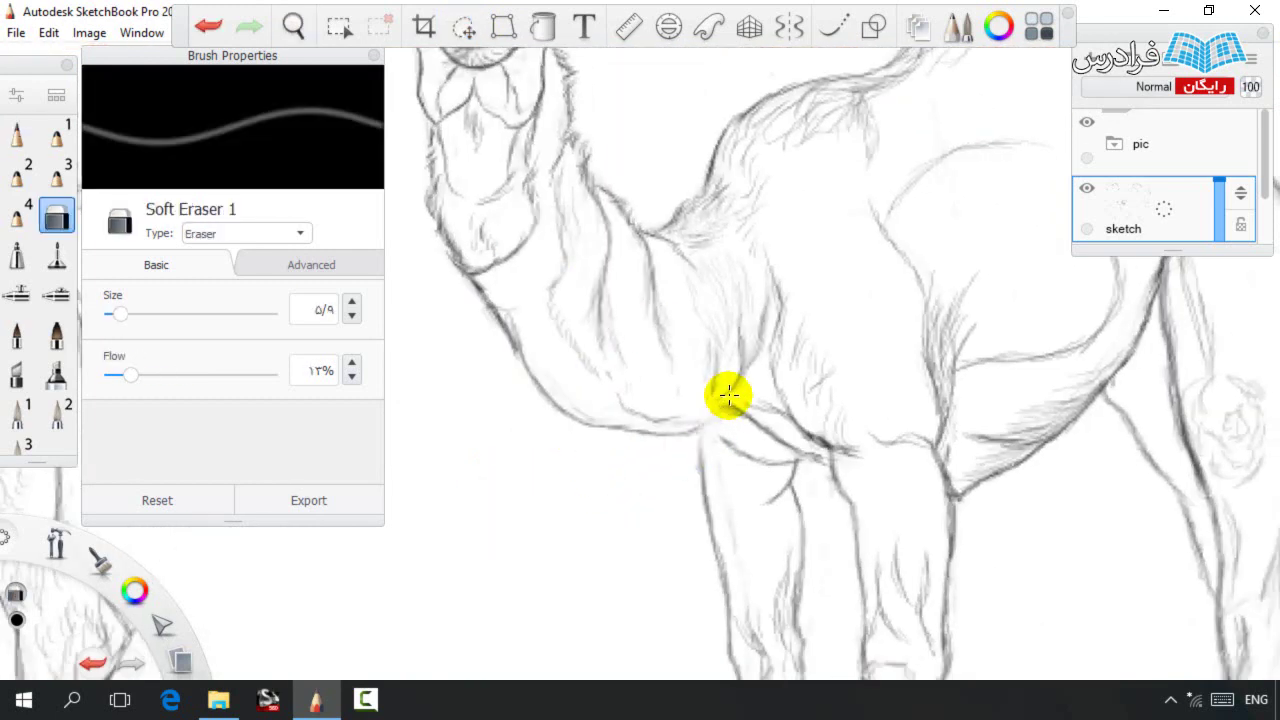
key(e)
drag(722, 410, 688, 443)
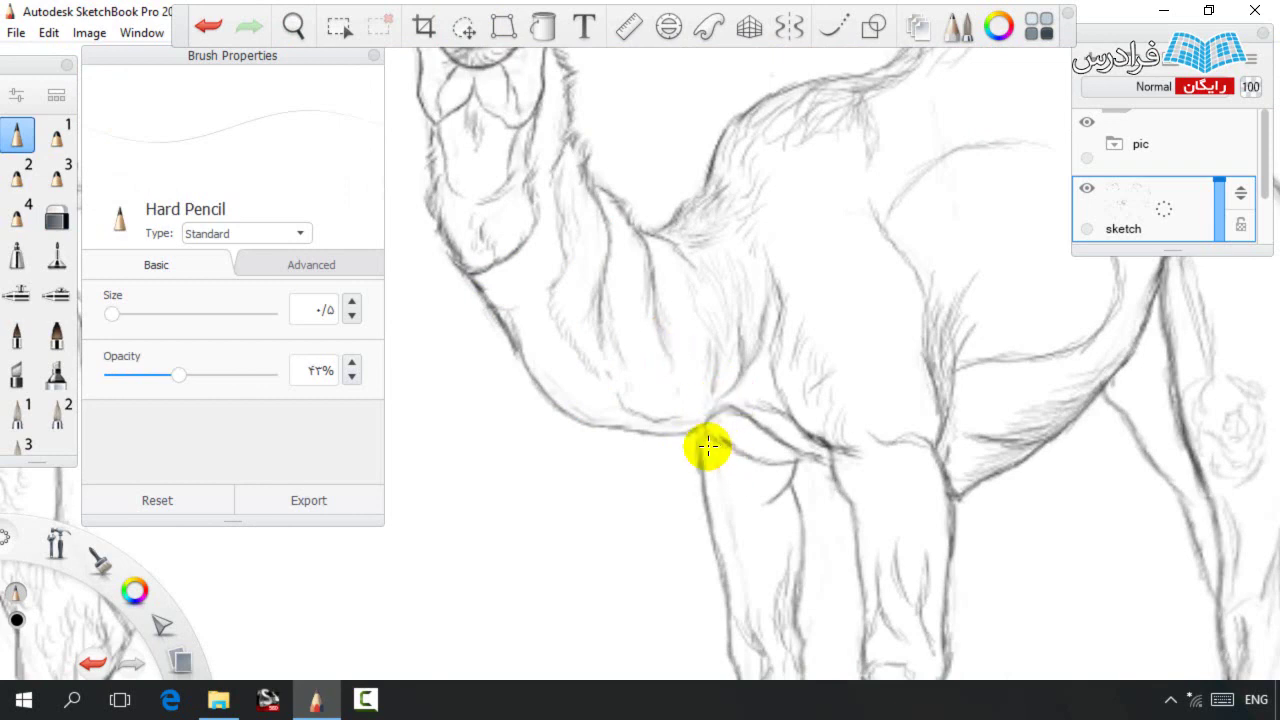
drag(701, 449, 704, 477)
key(space)
key(e)
mouse_move(472, 287)
mouse_down()
mouse_move(498, 335)
mouse_move(471, 283)
mouse_up()
key(e)
Erase the lower ends of the near front leg and draw its rounded fetlock and foot outline.
key(space)
mouse_move(601, 257)
mouse_down()
mouse_move(534, 378)
mouse_move(492, 341)
mouse_up()
drag(623, 503, 563, 305)
mouse_move(605, 345)
mouse_down()
mouse_move(650, 368)
mouse_move(668, 345)
mouse_up()
key(e)
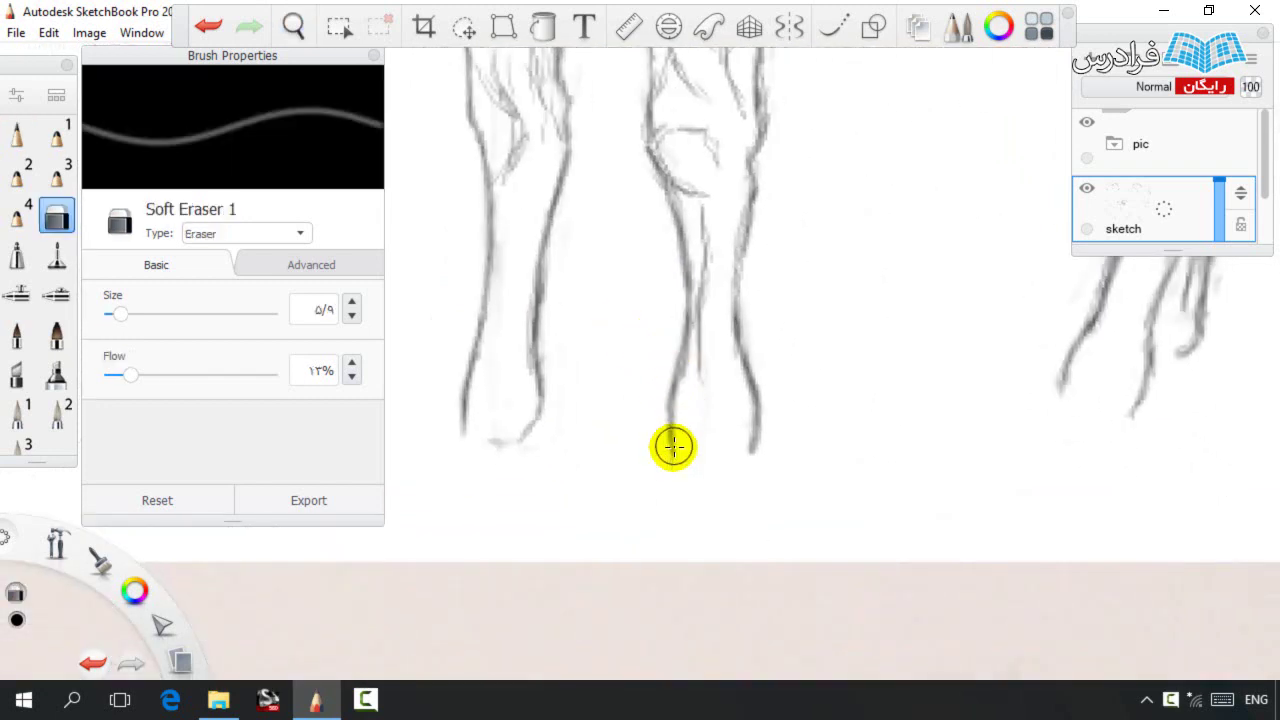
drag(675, 434, 672, 382)
drag(746, 420, 753, 440)
key(e)
mouse_move(674, 366)
mouse_down()
mouse_move(678, 441)
mouse_move(657, 434)
mouse_move(661, 518)
mouse_move(721, 535)
mouse_move(773, 522)
mouse_move(767, 545)
mouse_move(819, 516)
mouse_up()
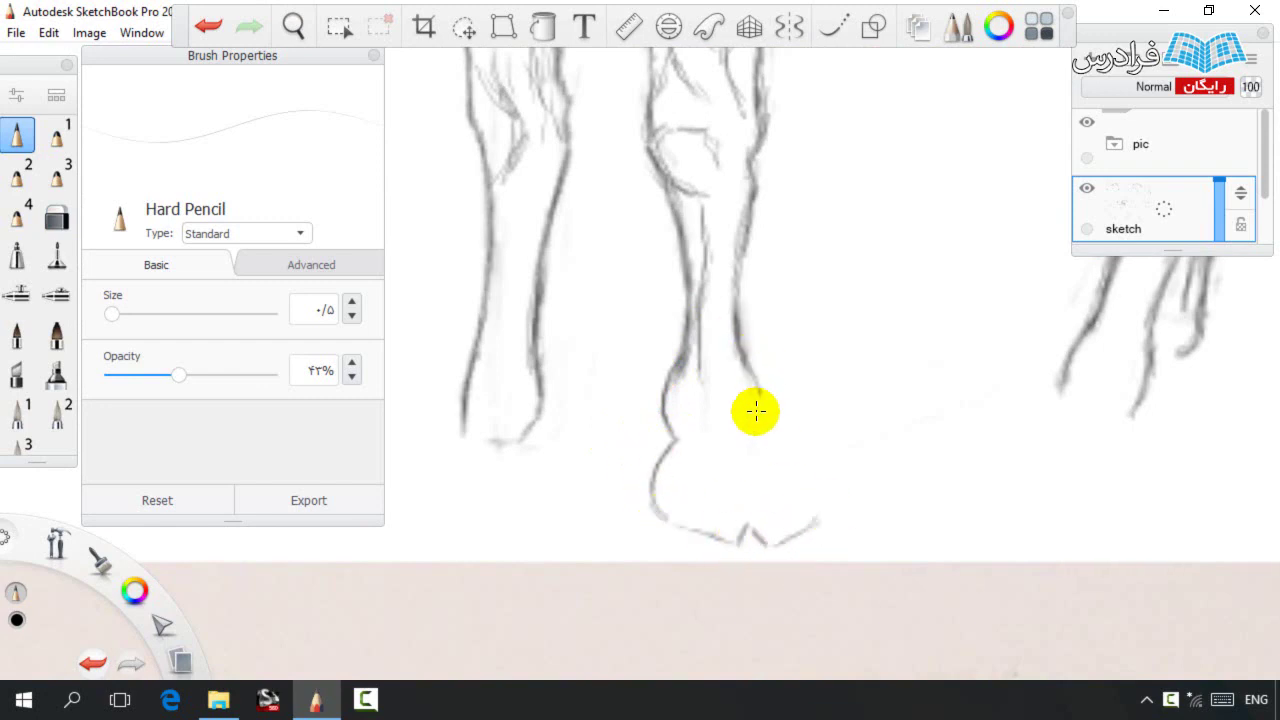
mouse_move(750, 410)
mouse_down()
mouse_move(773, 441)
mouse_move(788, 514)
mouse_move(771, 538)
mouse_move(790, 550)
mouse_up()
Erase the near front foot's jagged lower edge with a stronger eraser flow and redraw its rounded sole.
key(e)
drag(131, 374, 150, 375)
drag(777, 527, 740, 551)
key(e)
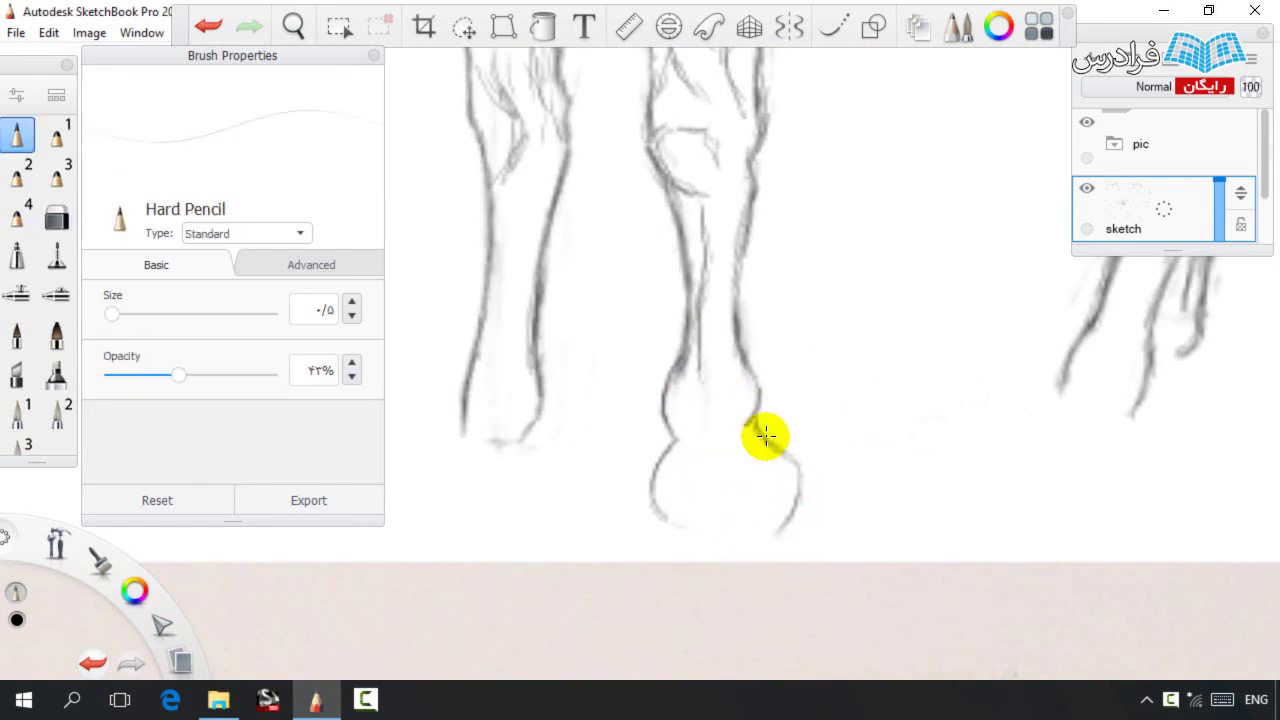
mouse_move(775, 531)
mouse_down()
mouse_move(734, 541)
mouse_move(697, 527)
mouse_up()
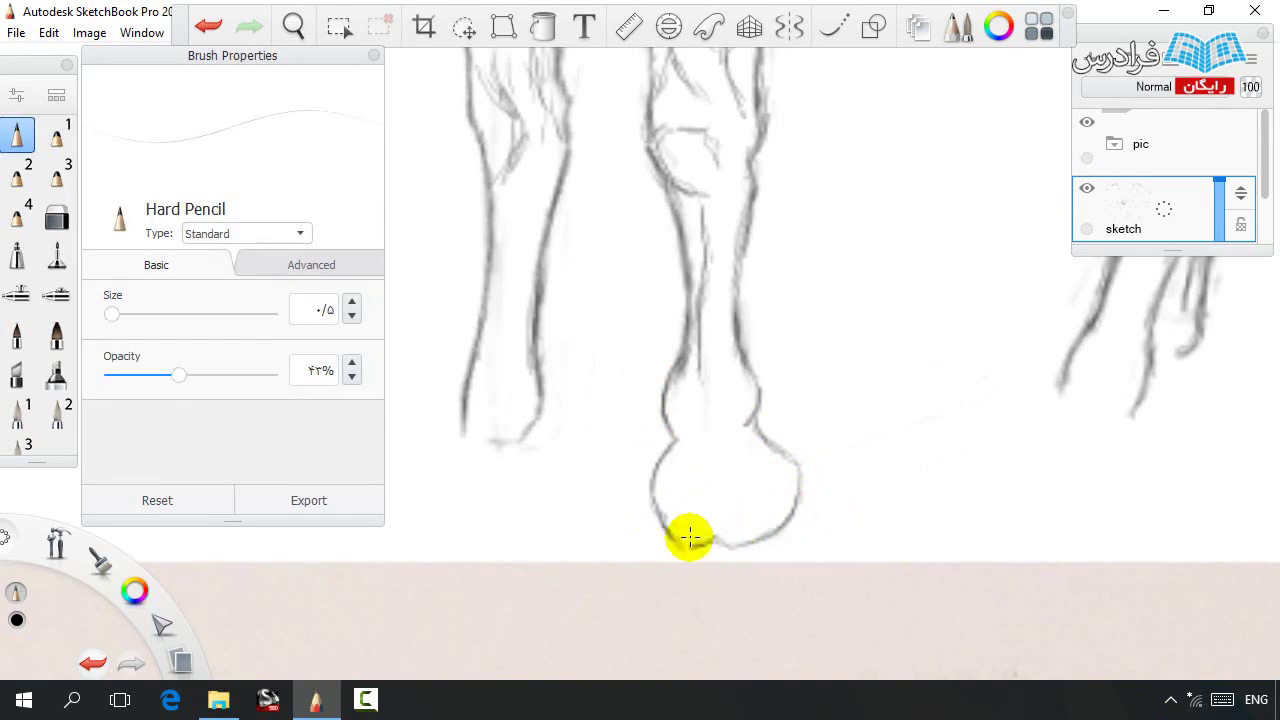
Draw two toenails and toe creases on the near front foot, lower the pencil opacity to 31%, and reinforce the outline.
mouse_move(668, 512)
mouse_down()
mouse_move(712, 492)
mouse_move(716, 543)
mouse_up()
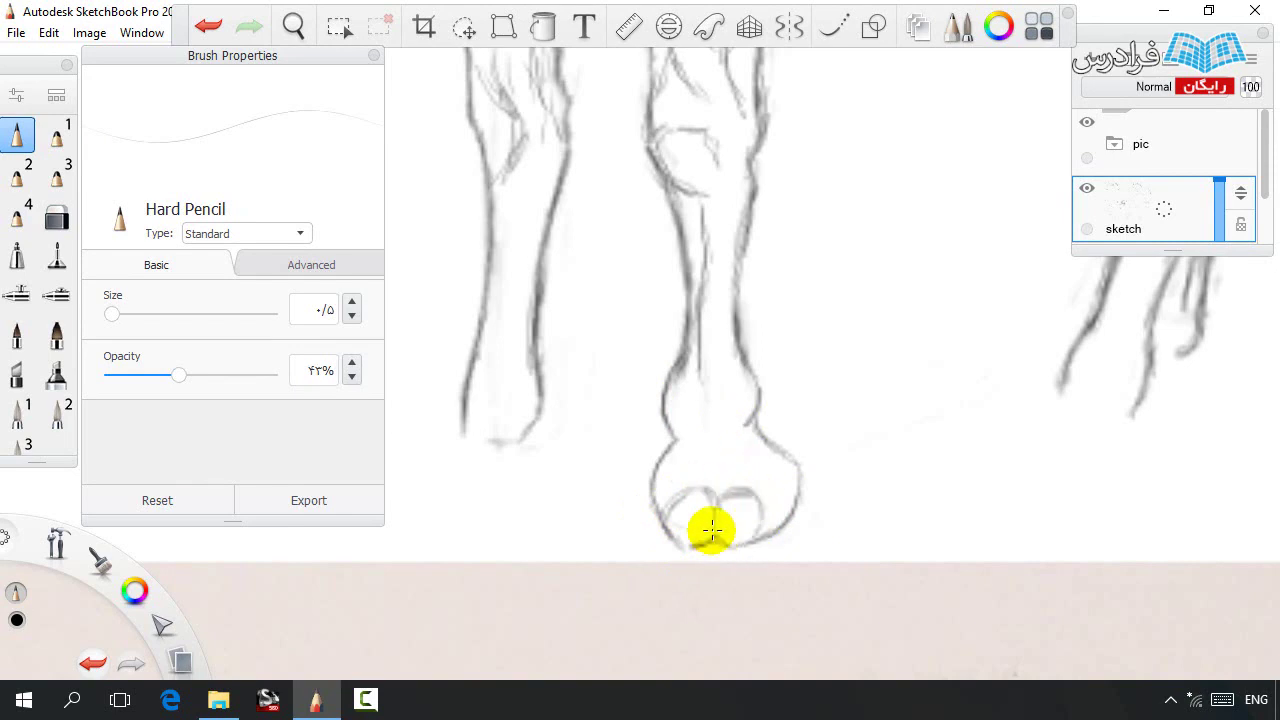
drag(178, 374, 160, 375)
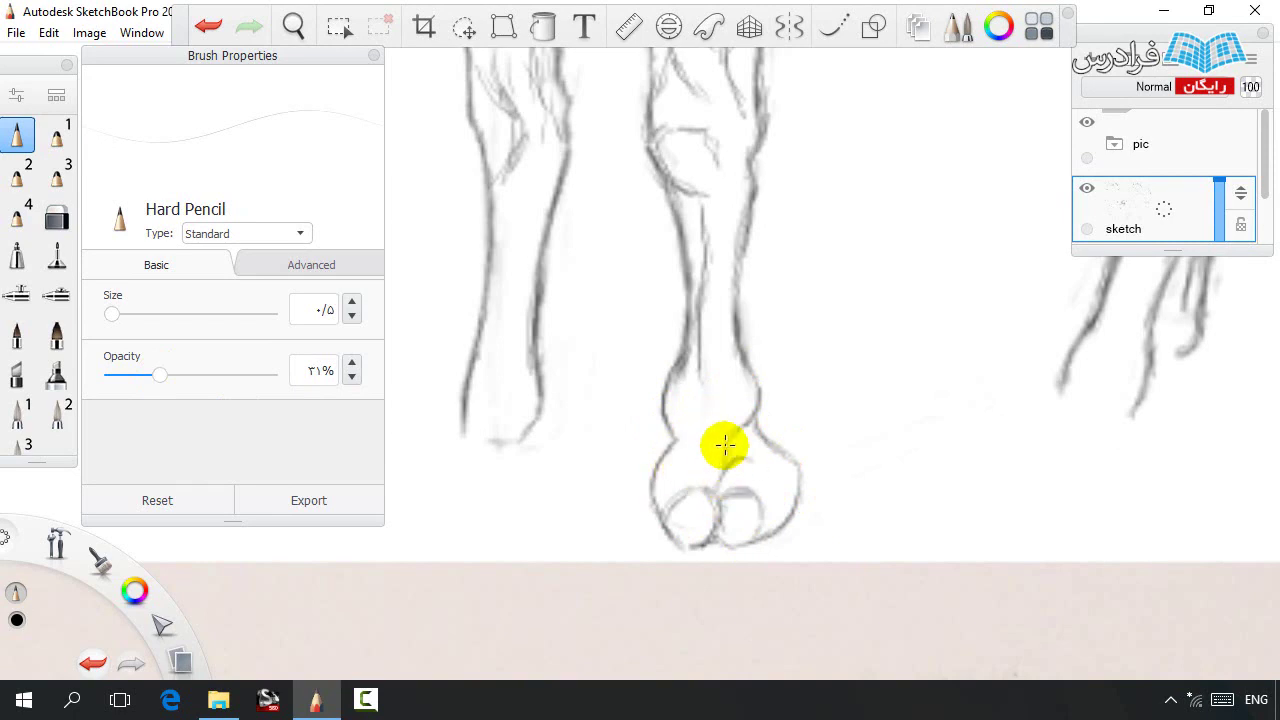
drag(716, 479, 669, 466)
drag(781, 482, 758, 523)
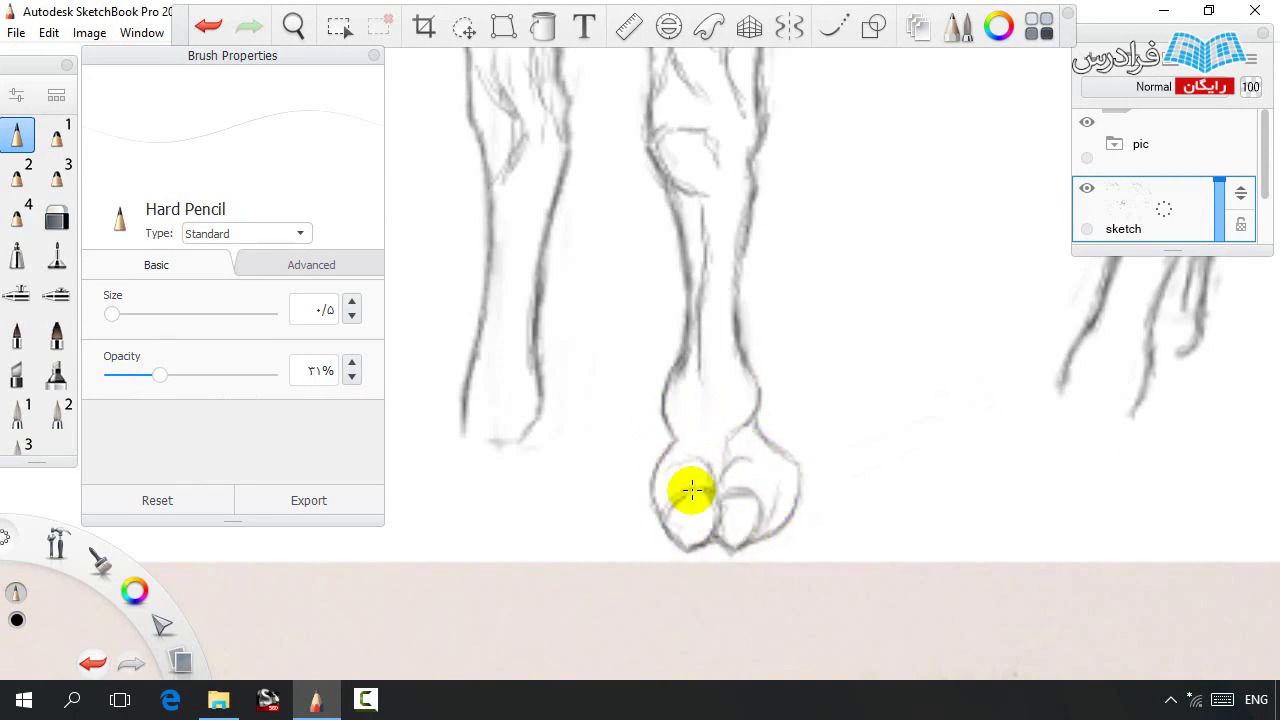
drag(703, 371, 703, 343)
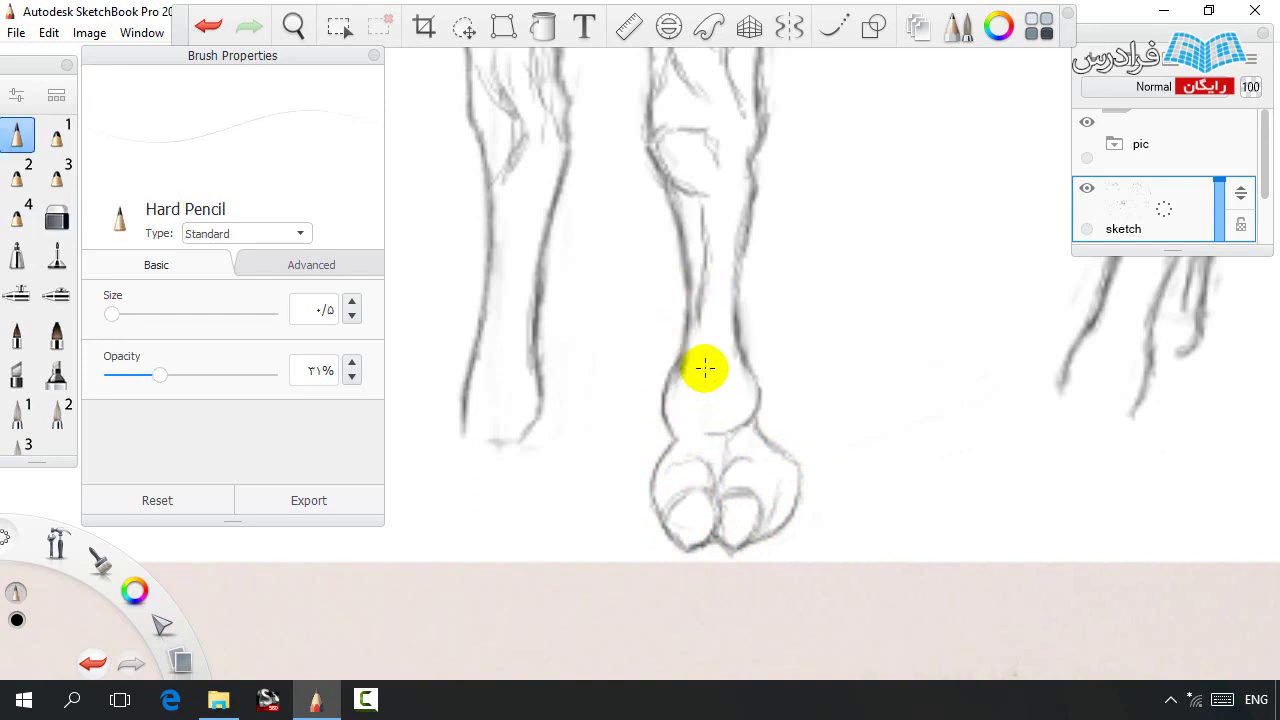
mouse_move(677, 429)
mouse_down()
mouse_move(666, 410)
mouse_move(656, 461)
mouse_up()
drag(798, 460, 797, 510)
Erase the rough bottom of the far front leg and sketch its two-toed foot pointing forward.
key(space)
drag(795, 400, 949, 380)
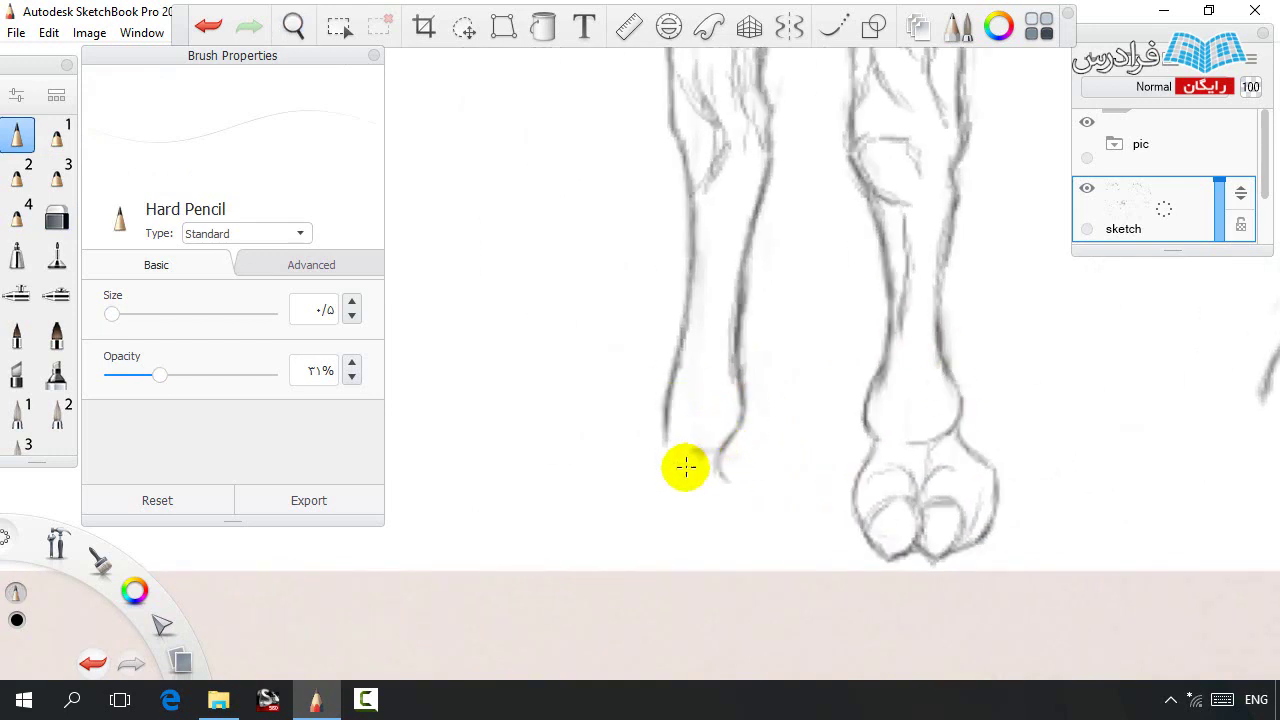
key(e)
mouse_move(694, 517)
mouse_down()
mouse_move(754, 428)
mouse_move(694, 420)
mouse_up()
key(e)
mouse_move(737, 374)
mouse_down()
mouse_move(730, 470)
mouse_move(680, 497)
mouse_move(620, 508)
mouse_move(550, 493)
mouse_move(565, 438)
mouse_up()
Erase and redraw the far front leg's front shin contour so it curves smoothly into the foot, and clean the heel line.
key(e)
drag(686, 335, 669, 391)
key(e)
drag(691, 291, 660, 391)
key(e)
drag(674, 345, 667, 421)
key(e)
mouse_move(694, 268)
mouse_down()
mouse_move(658, 411)
mouse_move(554, 458)
mouse_move(671, 433)
mouse_move(687, 309)
mouse_up()
key(e)
drag(737, 409, 717, 391)
key(e)
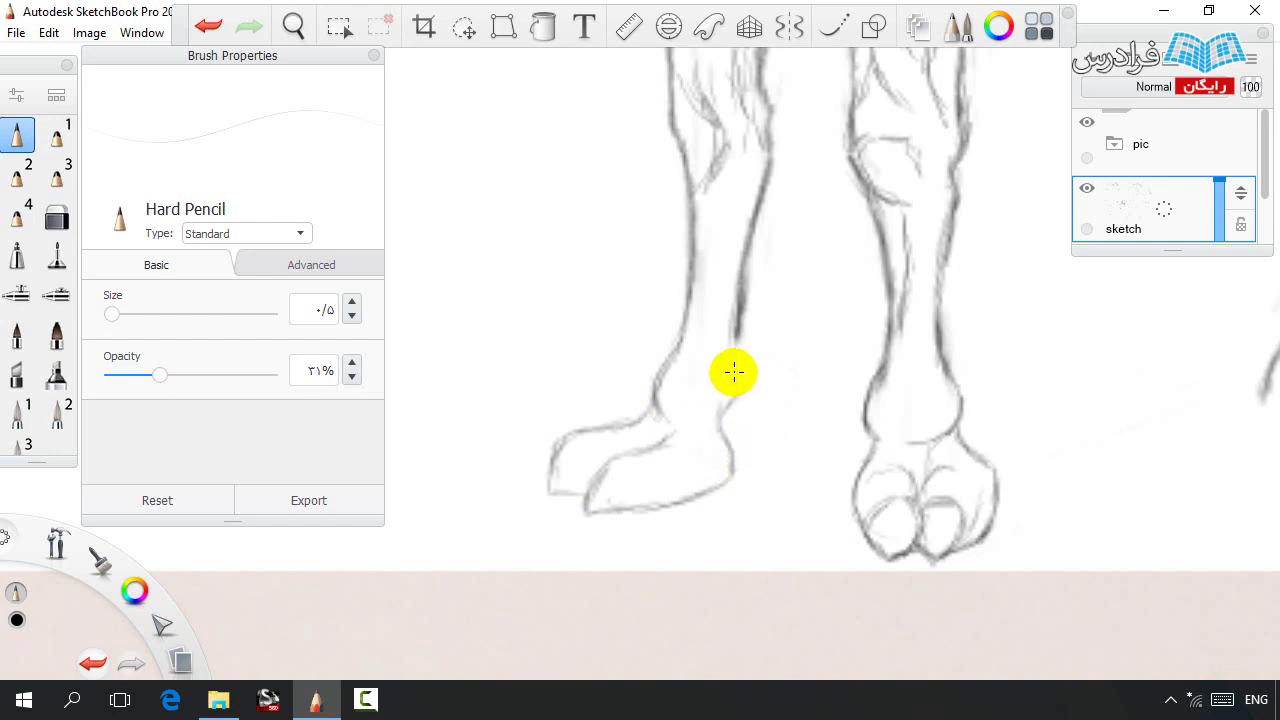
Erase and redraw the rear contour of the far front leg from below the knee to the heel.
key(e)
drag(737, 348, 731, 317)
key(e)
drag(727, 404, 751, 226)
key(e)
drag(757, 370, 756, 296)
key(e)
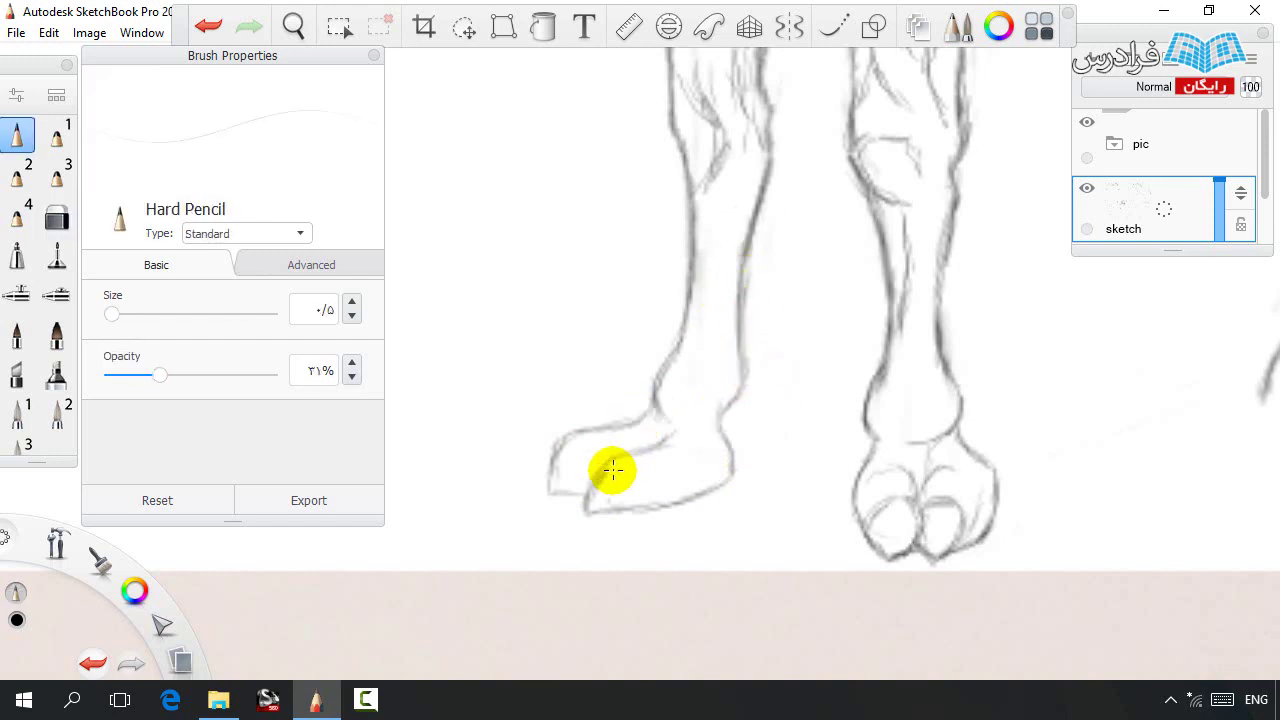
Draw the toenails and a toe crease on the far front foot.
drag(629, 478, 632, 508)
mouse_move(557, 463)
mouse_down()
mouse_move(663, 483)
mouse_move(684, 460)
mouse_up()
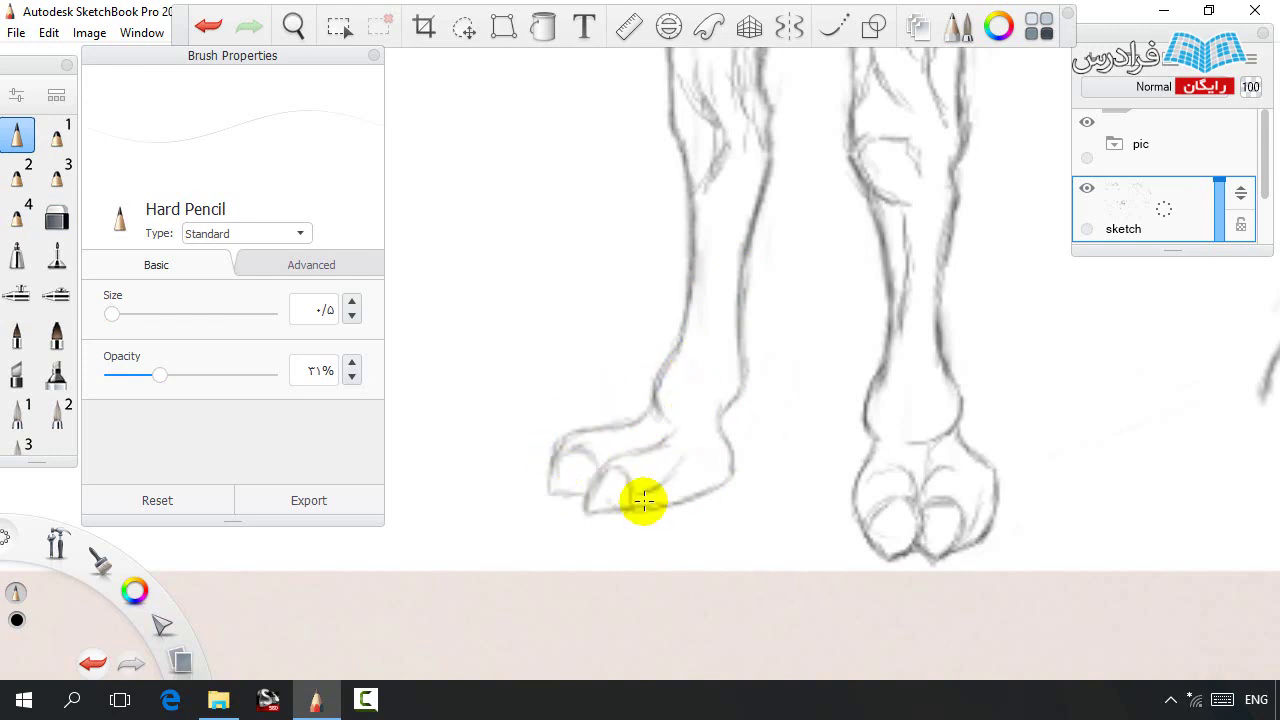
Clean up the rough lower end of the near hind leg and sketch its two-toed foot pointing forward.
drag(805, 340, 600, 362)
drag(727, 387, 829, 354)
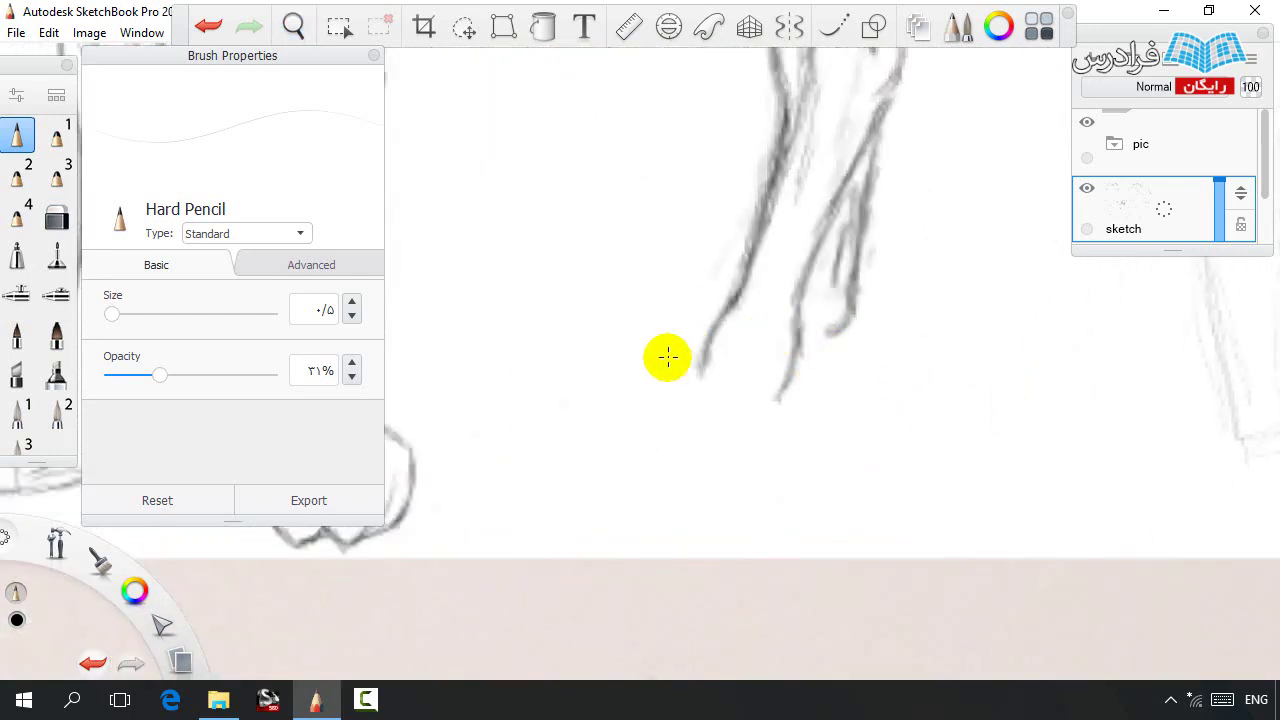
drag(549, 351, 717, 337)
drag(808, 352, 746, 397)
key(e)
drag(836, 388, 840, 352)
key(b)
mouse_move(777, 378)
mouse_down()
mouse_move(793, 329)
mouse_move(817, 411)
mouse_move(940, 369)
mouse_up()
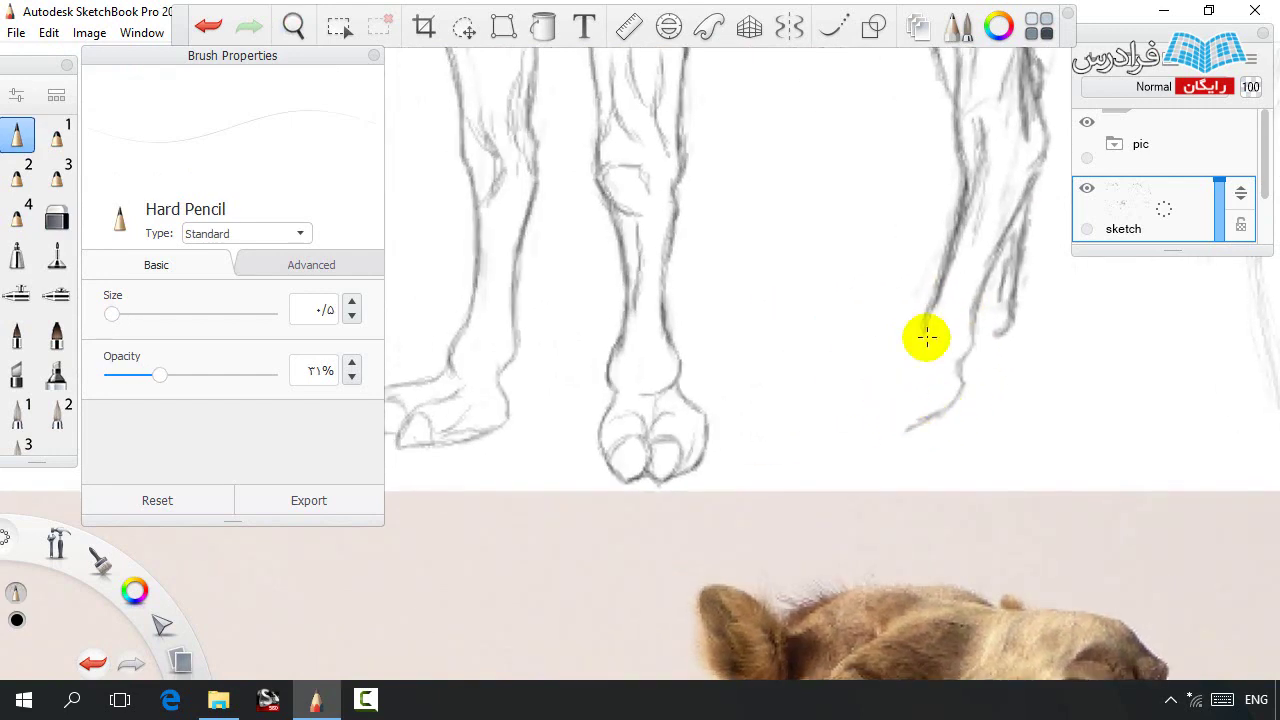
mouse_move(860, 430)
mouse_down()
mouse_move(926, 417)
mouse_move(878, 402)
mouse_move(928, 370)
mouse_move(909, 428)
mouse_move(869, 390)
mouse_move(884, 398)
mouse_move(861, 397)
mouse_move(880, 414)
mouse_move(869, 354)
mouse_move(881, 384)
mouse_move(928, 366)
mouse_move(892, 392)
mouse_up()
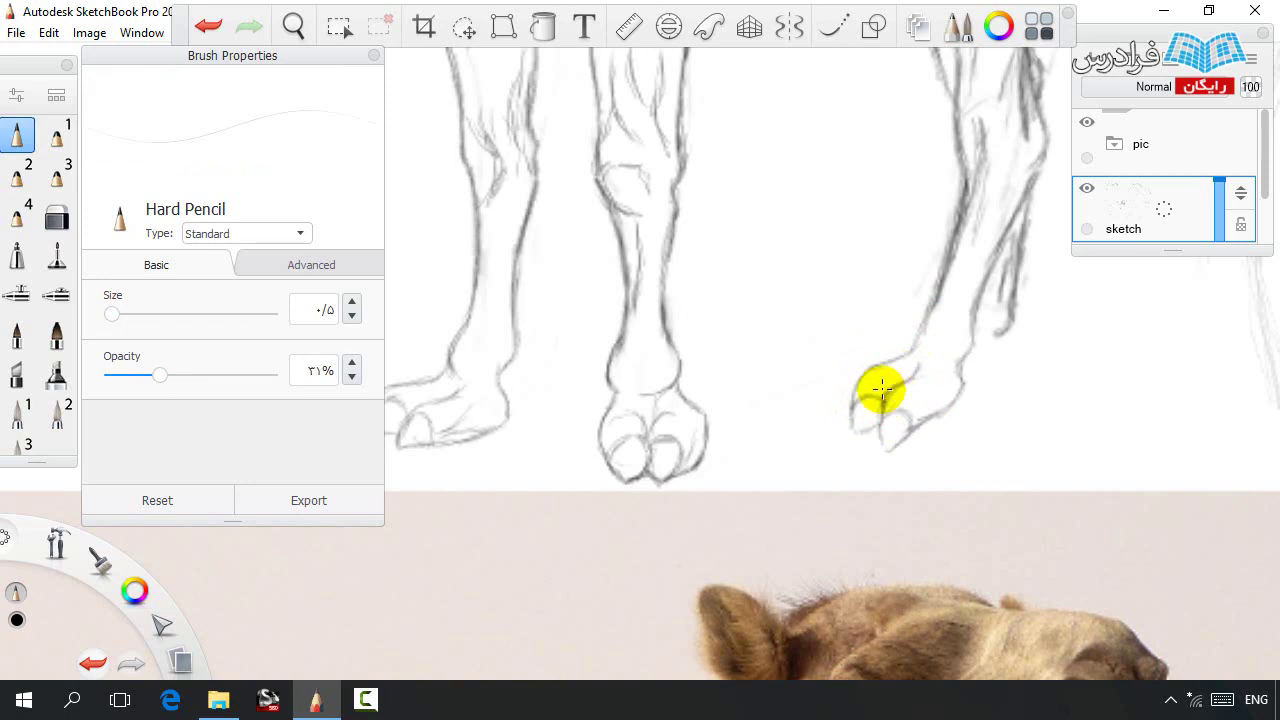
Erase and redraw the front shin contour of the near hind leg as a thinner line curving into the foot.
key(ctrl+z)
key(e)
key(e)
key(e)
key(e)
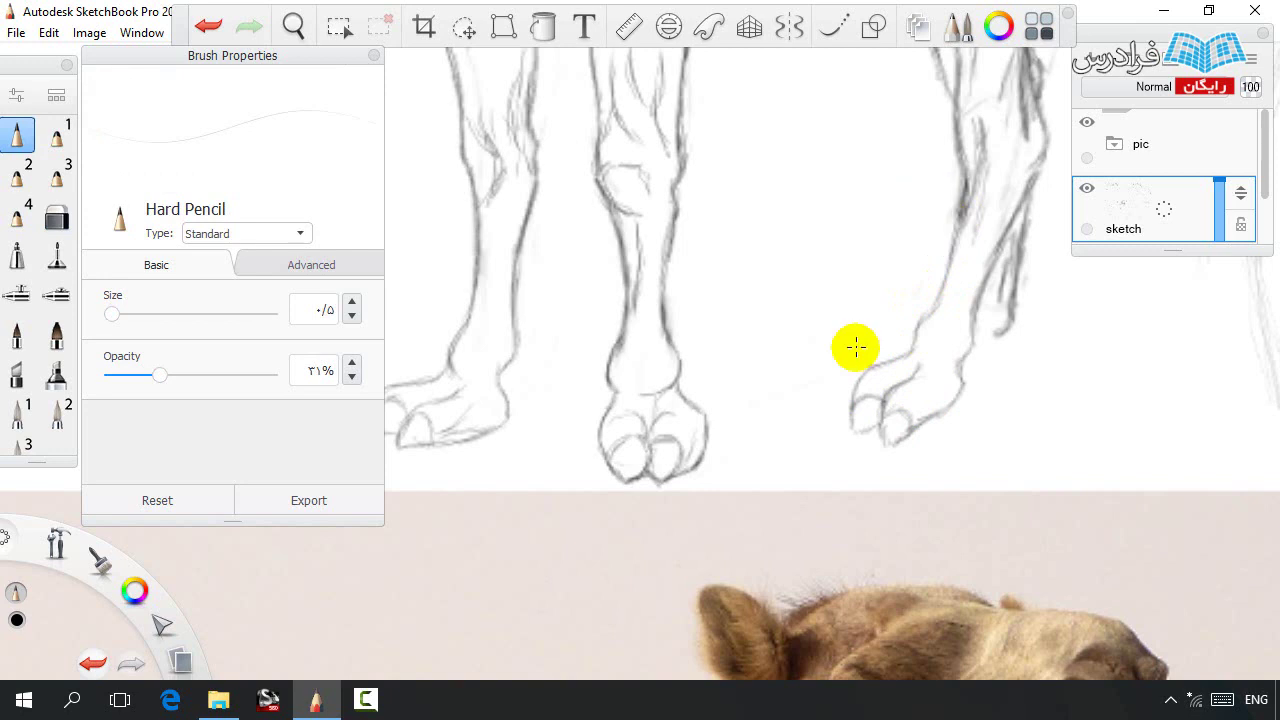
Erase the near hind foot's rounded heel and redraw the sole and heel with a squarer, flatter shape.
key(e)
key(e)
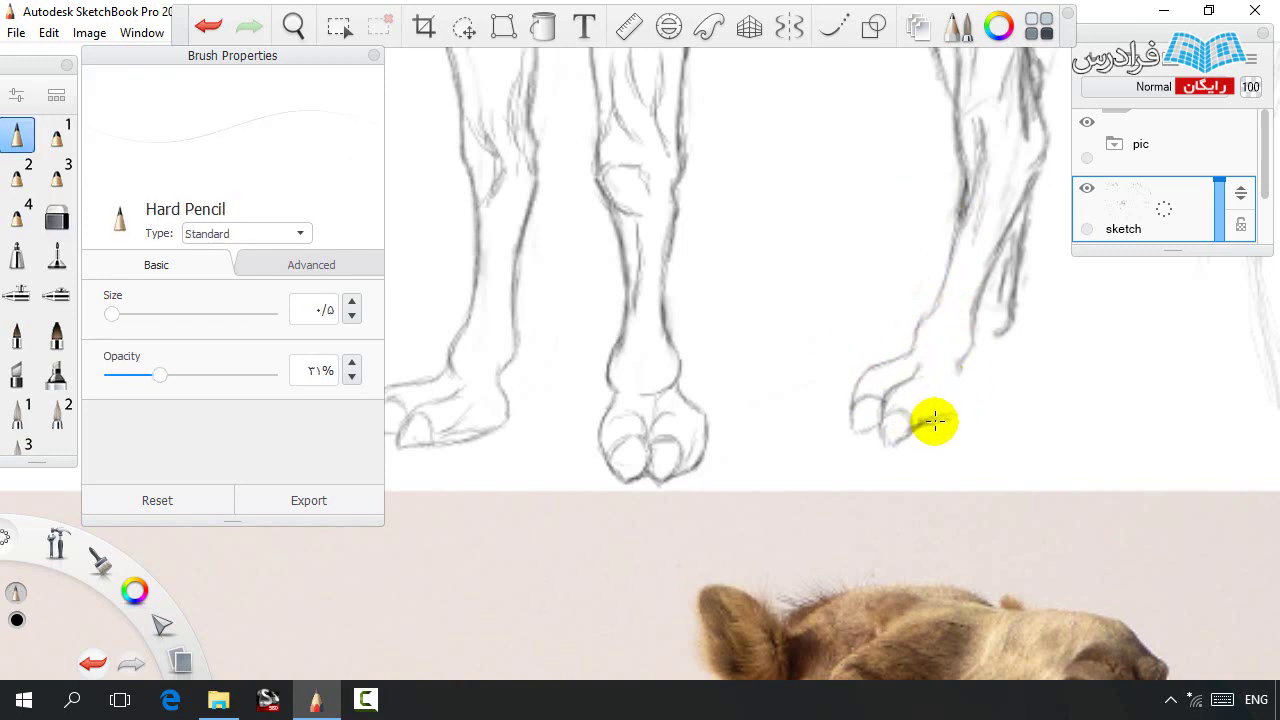
key(e)
key(e)
Erase and redraw the near hind leg's front ankle contour where it meets the top of the foot.
key(e)
key(e)
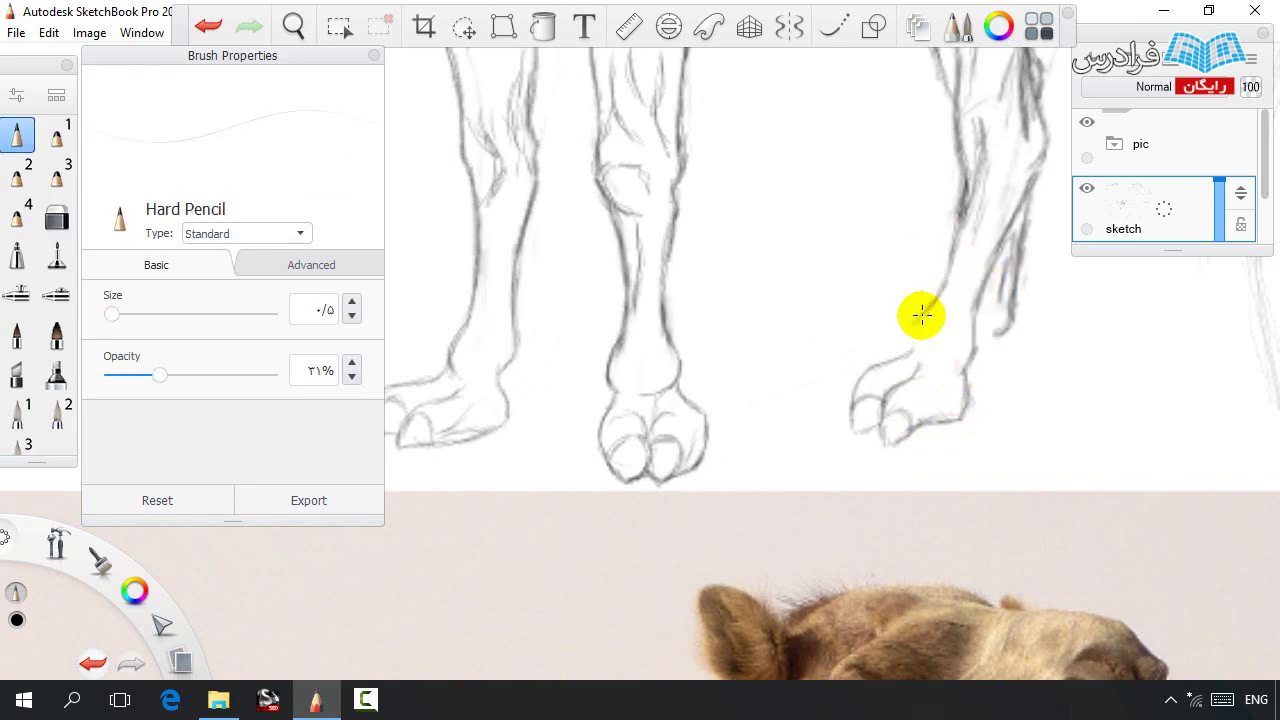
key(e)
drag(868, 373, 913, 352)
key(e)
key(e)
key(e)
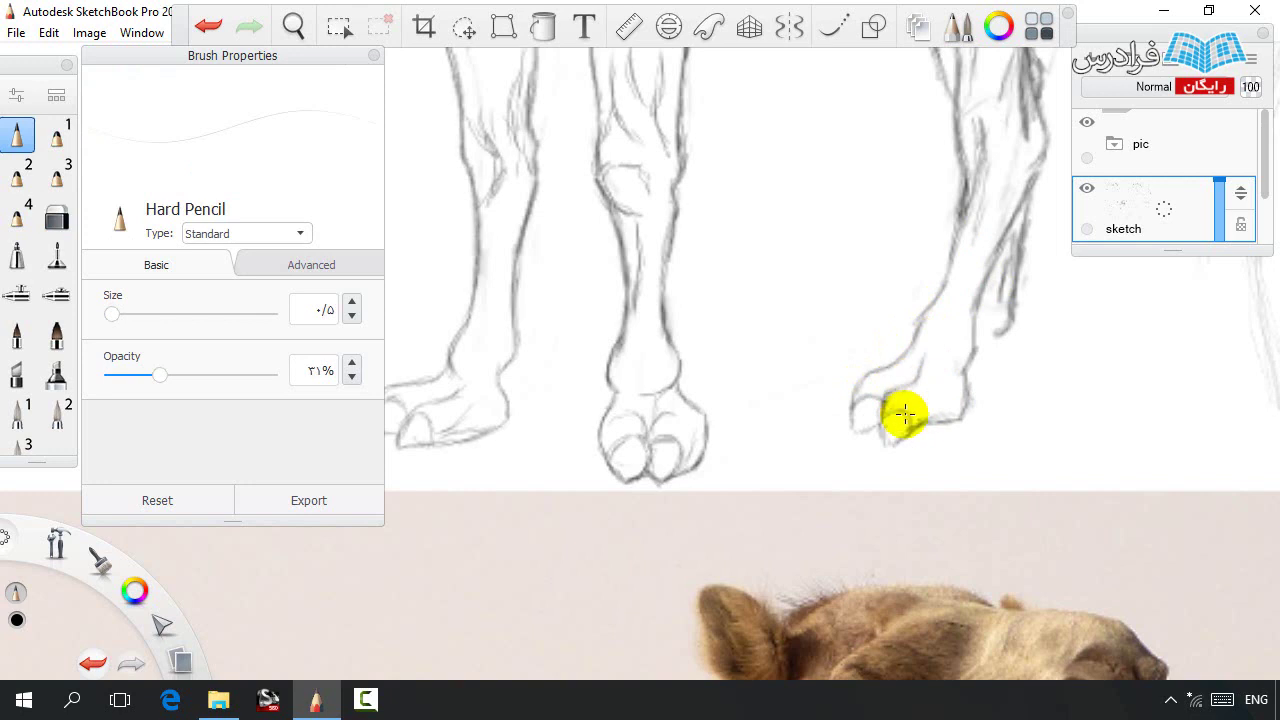
Redraw the near hind foot's sole and its rear contour from the ankle down to the heel.
key(e)
drag(967, 400, 966, 357)
key(e)
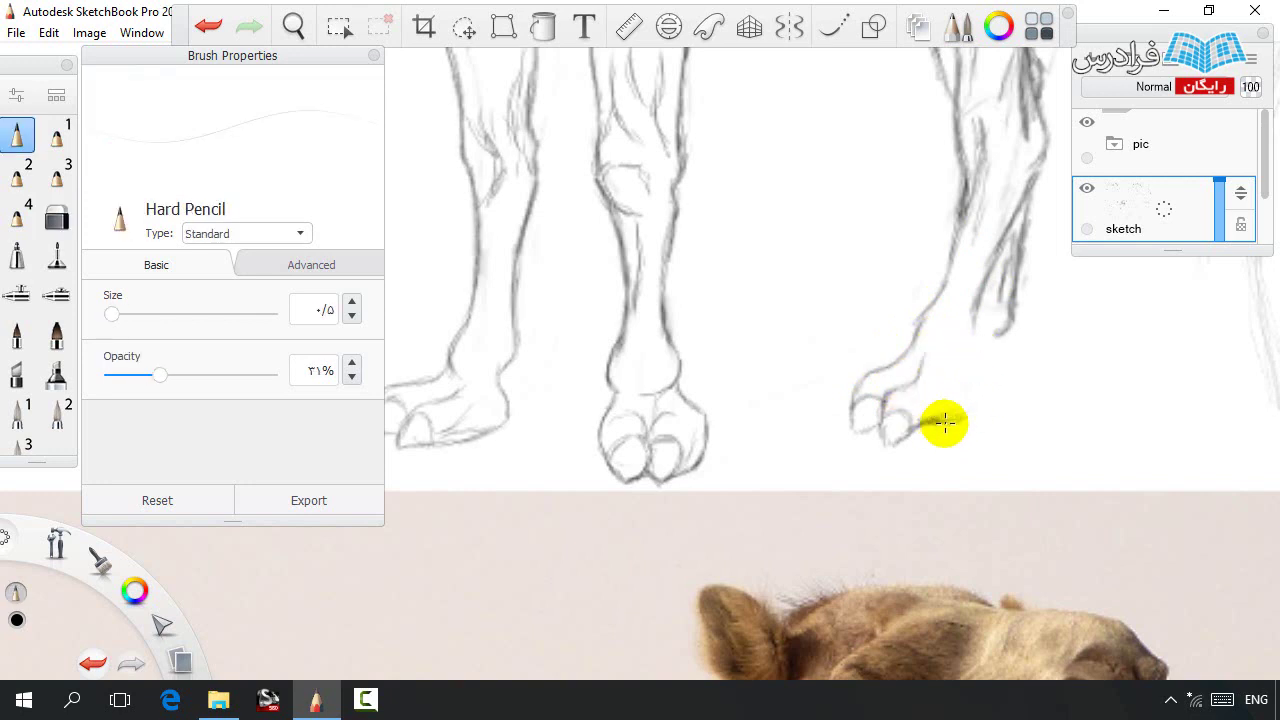
drag(964, 412, 976, 314)
key(e)
Erase the toe tips of the near hind foot and redraw both toes rounder and further forward.
mouse_move(908, 443)
mouse_down()
mouse_move(836, 419)
mouse_move(901, 440)
mouse_up()
key(e)
key(e)
key(e)
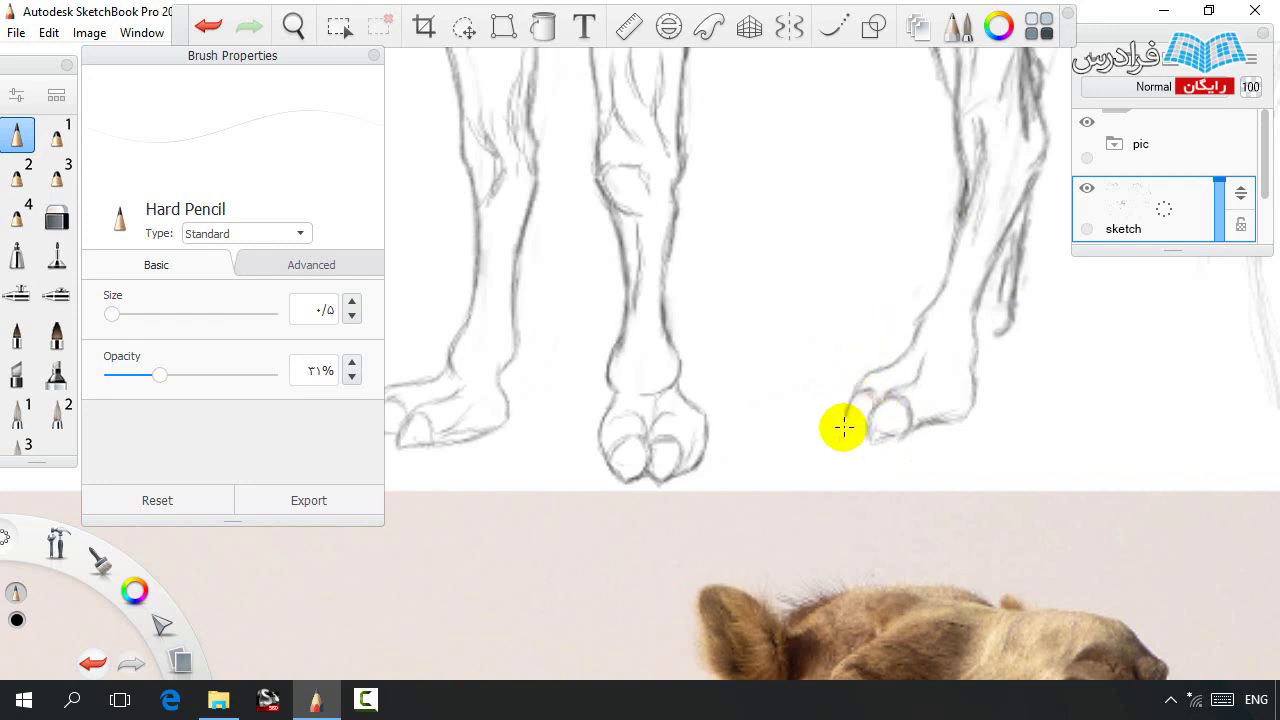
Erase the rough end of the far hind leg and draw its lower shin and foot behind the near leg.
drag(1022, 286, 1006, 331)
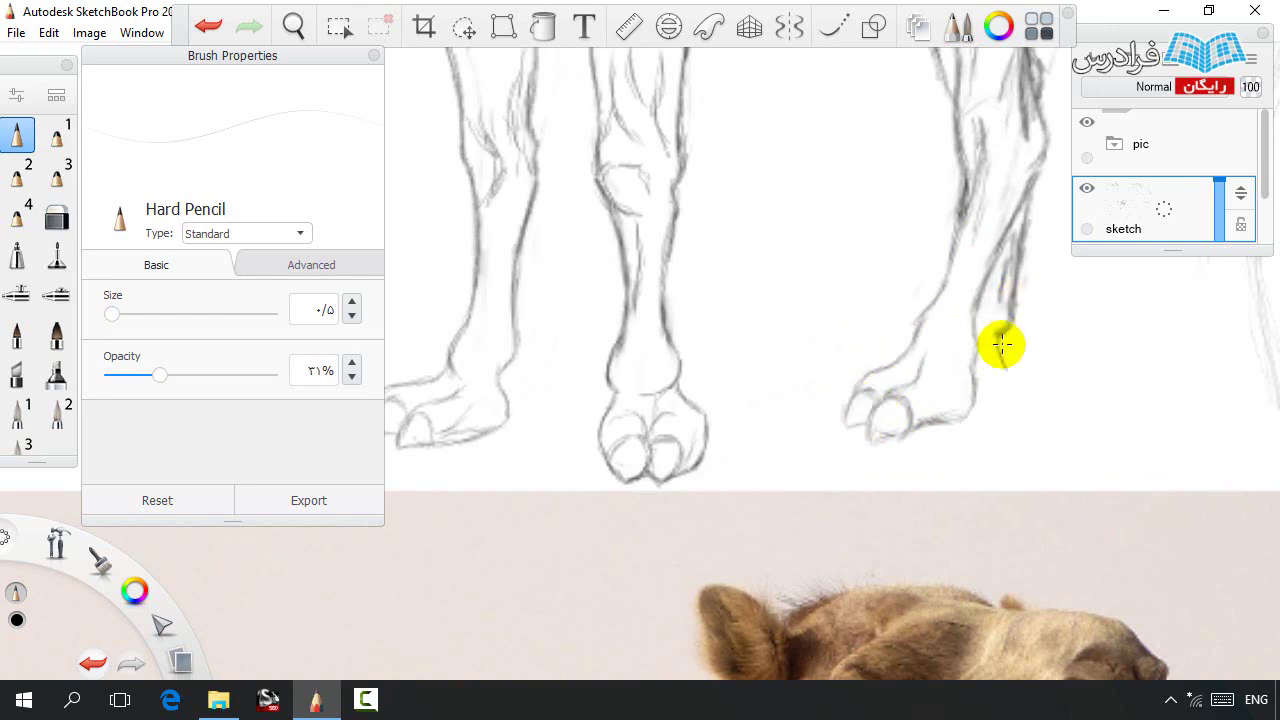
key(e)
key(e)
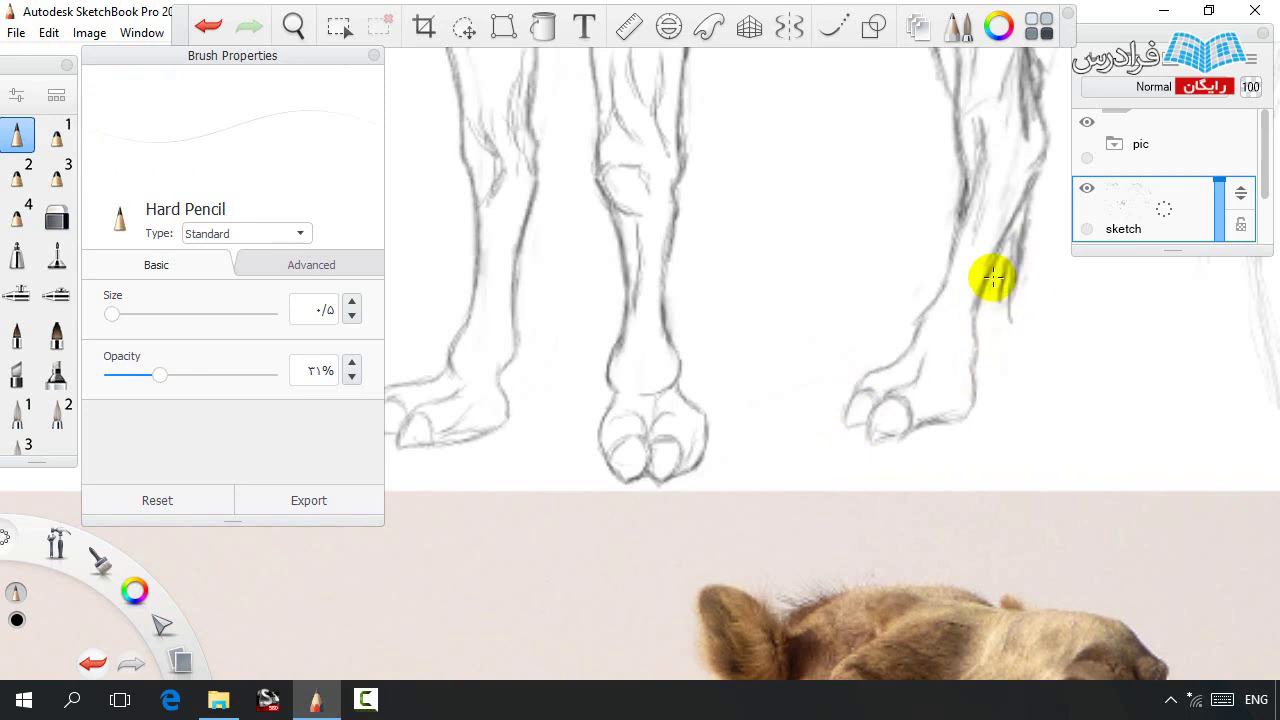
key(e)
key(e)
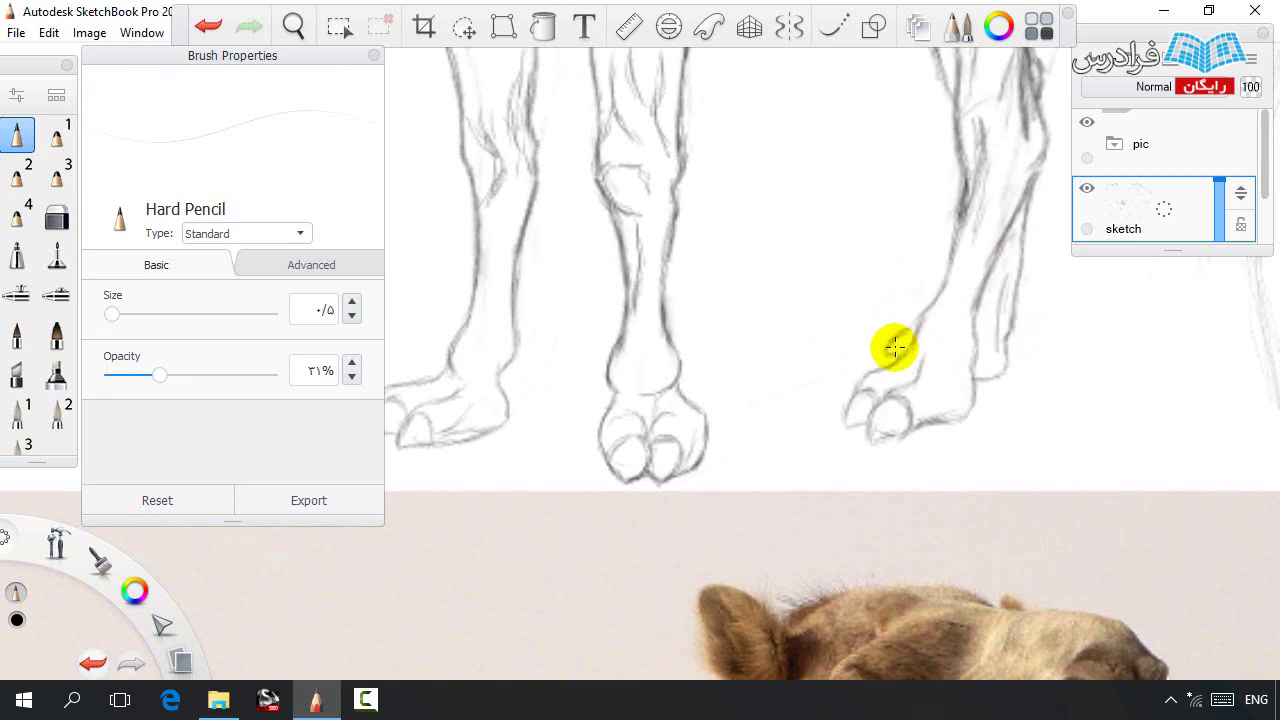
Touch up the front ankle contour of the near hind leg just above the toes.
key(e)
key(e)
drag(868, 358, 903, 334)
key(space)
drag(943, 277, 838, 425)
drag(911, 294, 800, 440)
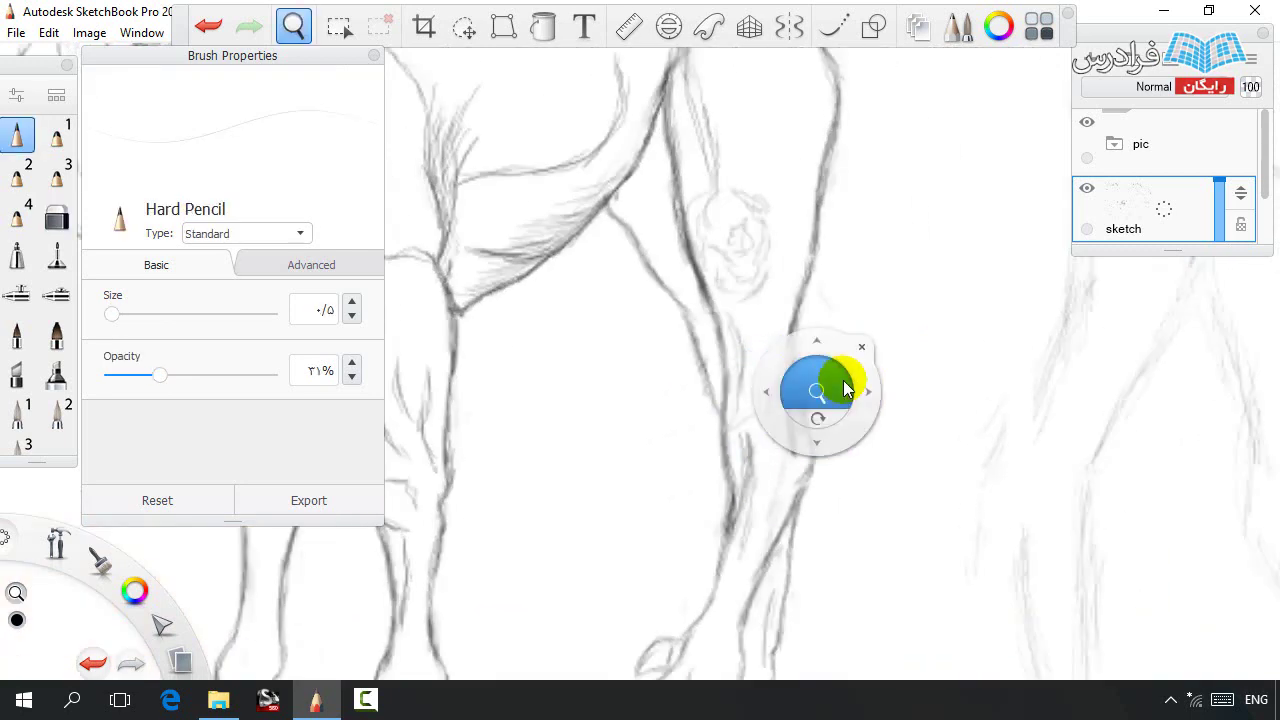